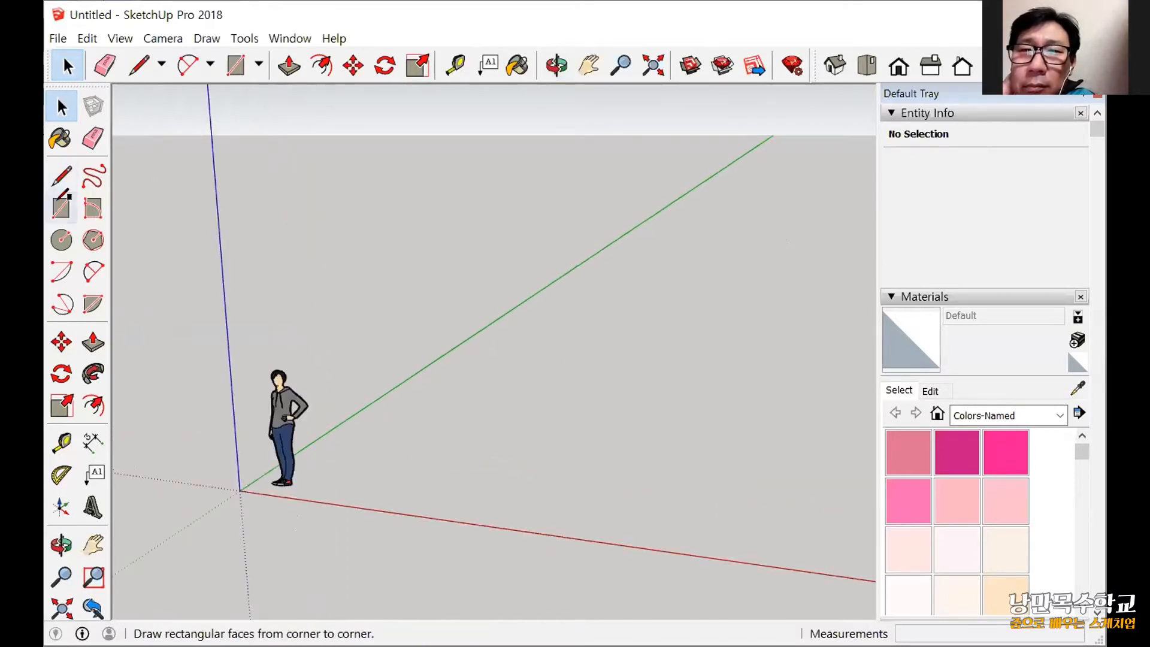
Set the camera to the top view and turn on parallel projection for drawing on the ground plane.
key(r)
click(865, 67)
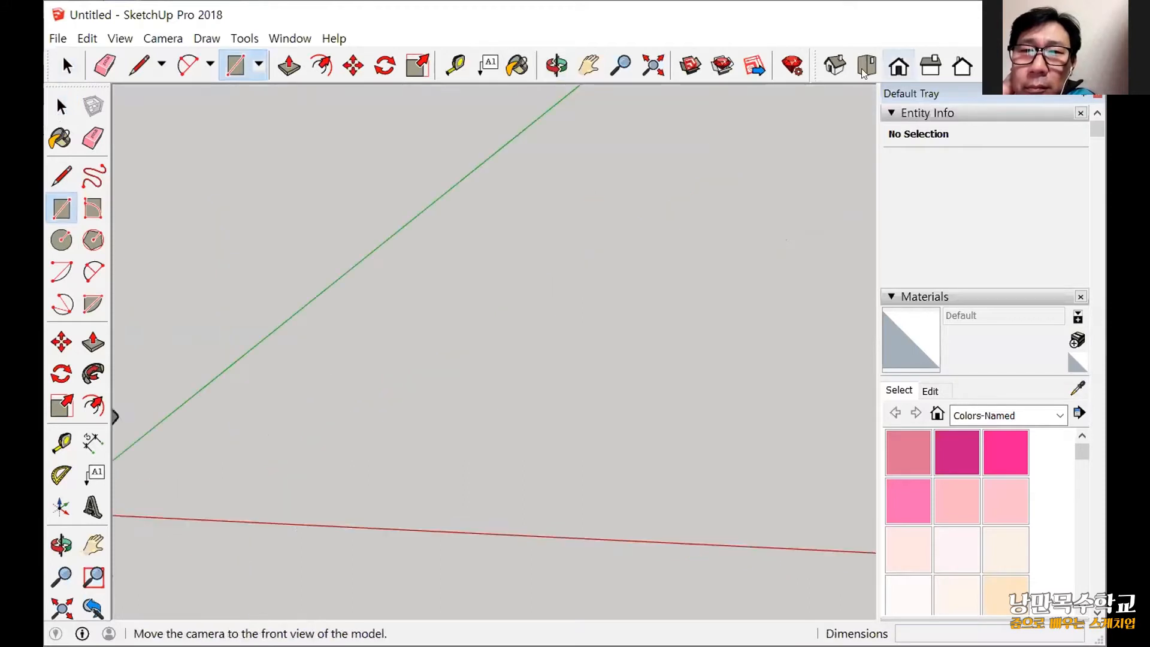
click(874, 77)
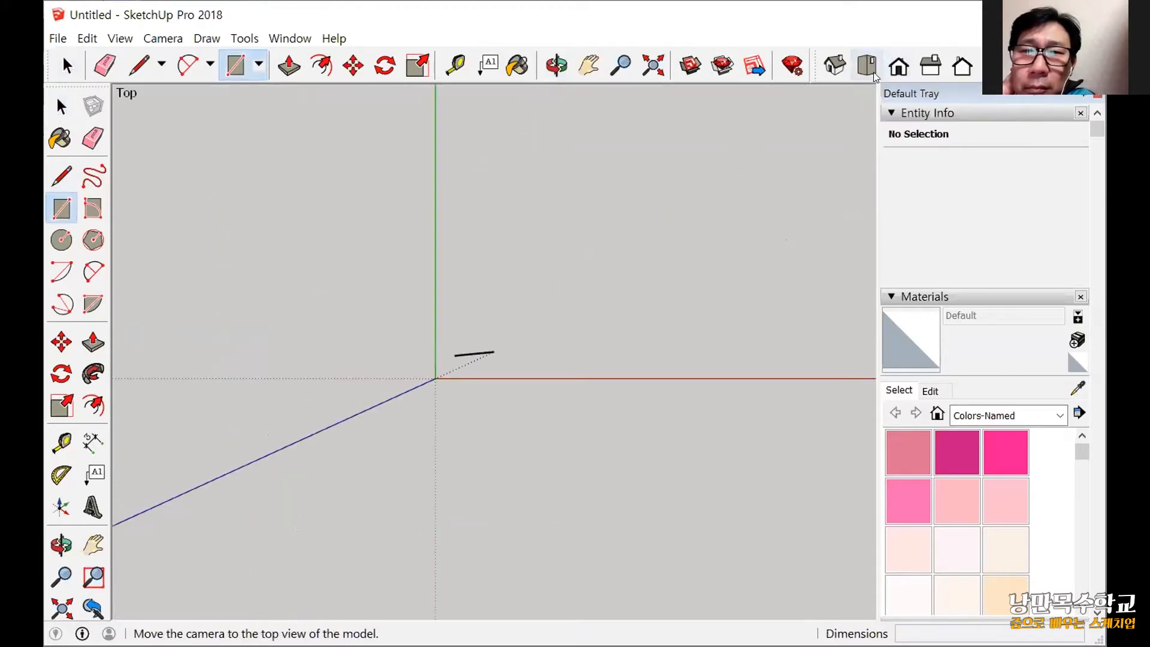
shift+middle_drag(642, 258, 447, 442)
middle_drag(635, 233, 599, 357)
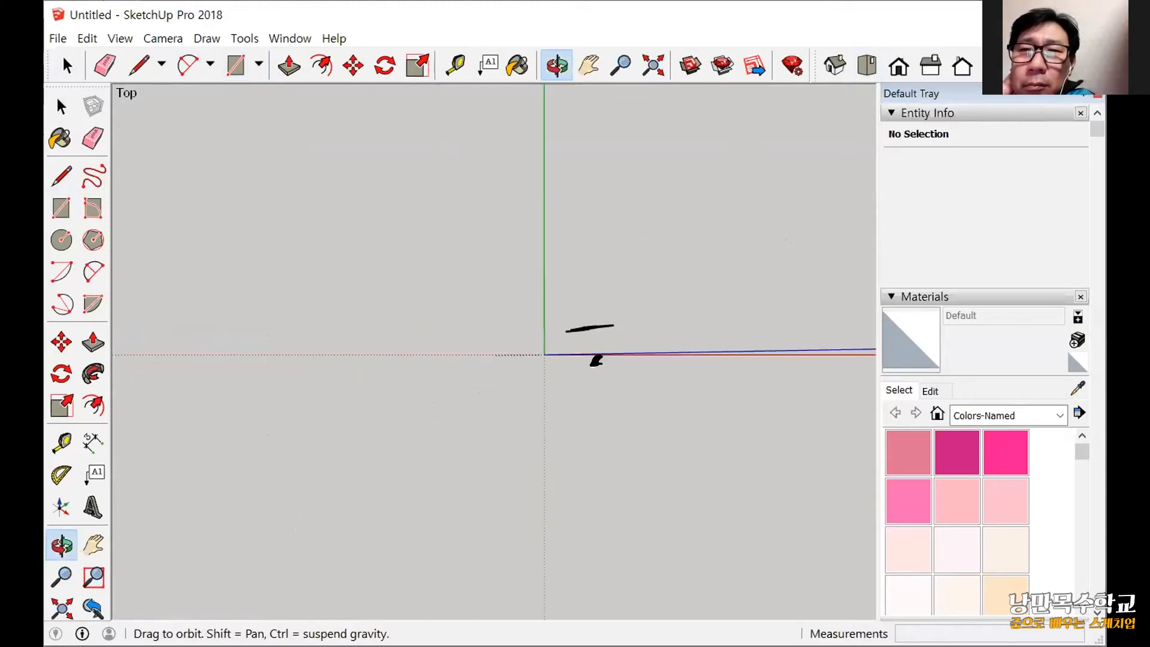
middle_drag(368, 415, 416, 401)
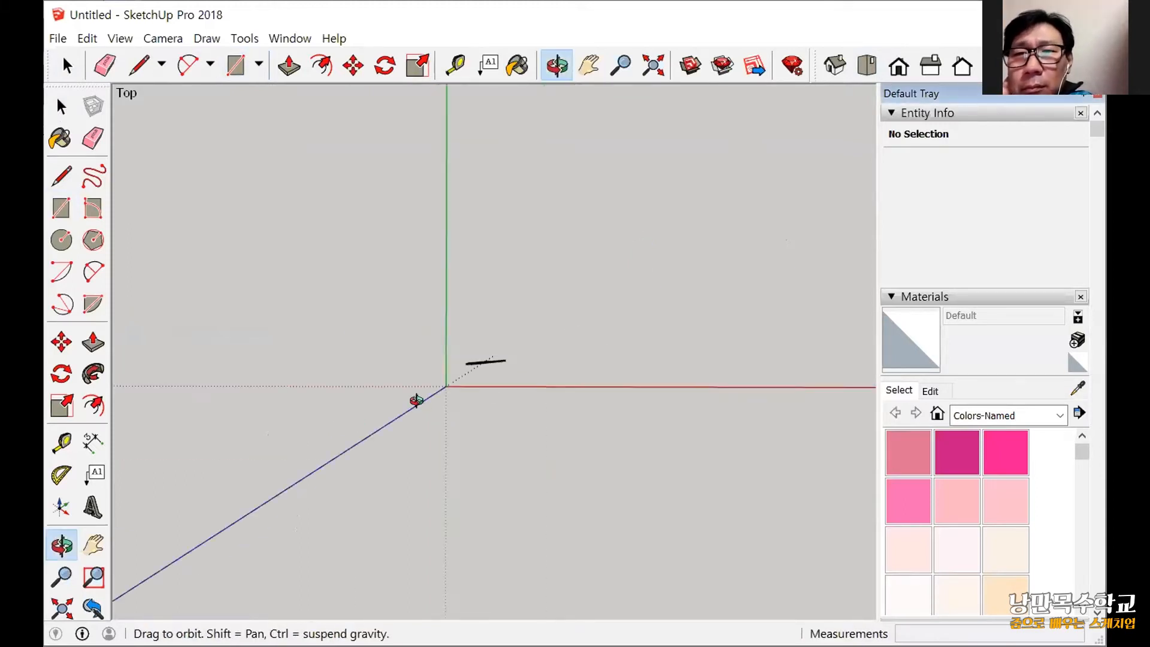
click(929, 62)
click(873, 71)
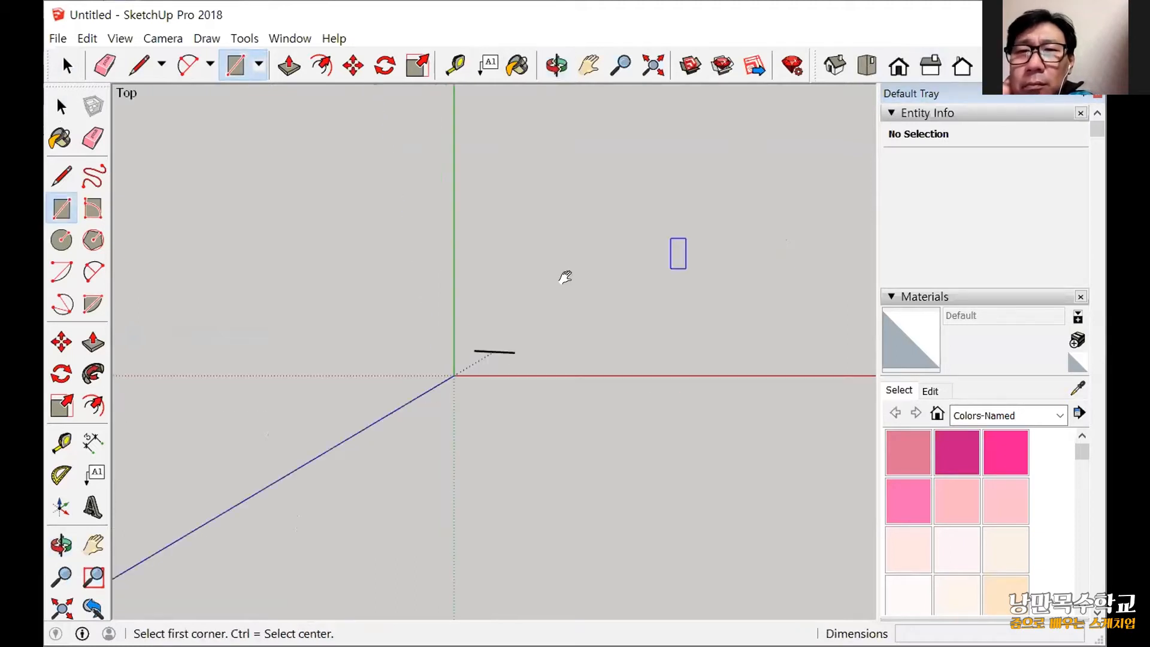
middle_drag(725, 243, 659, 258)
click(163, 38)
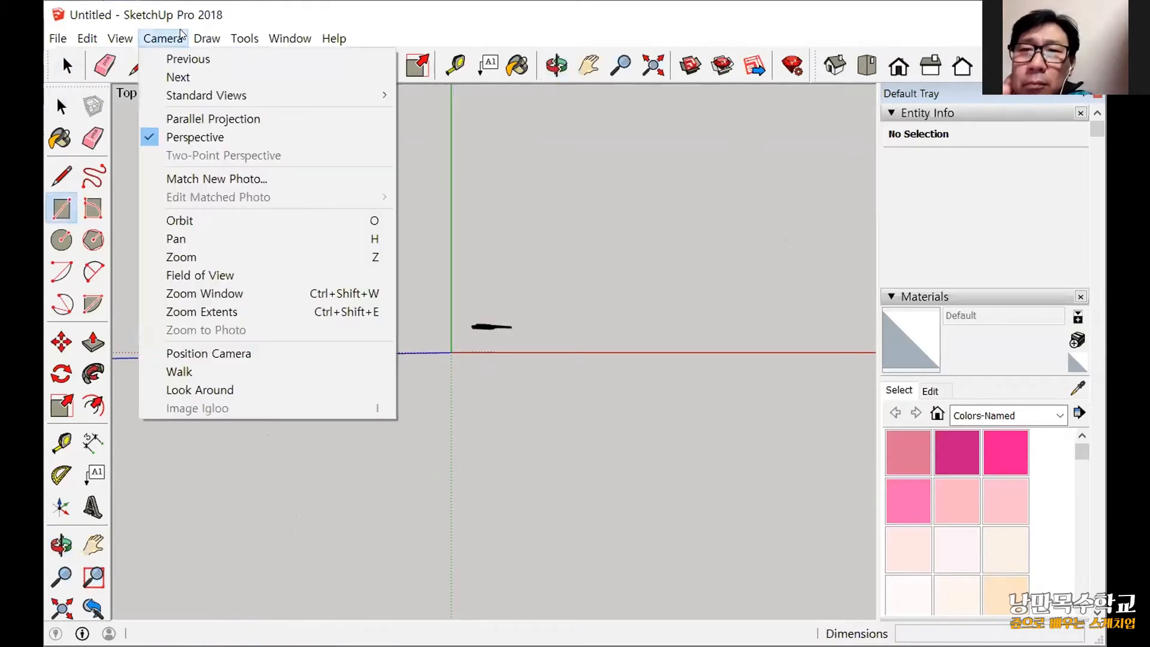
click(199, 118)
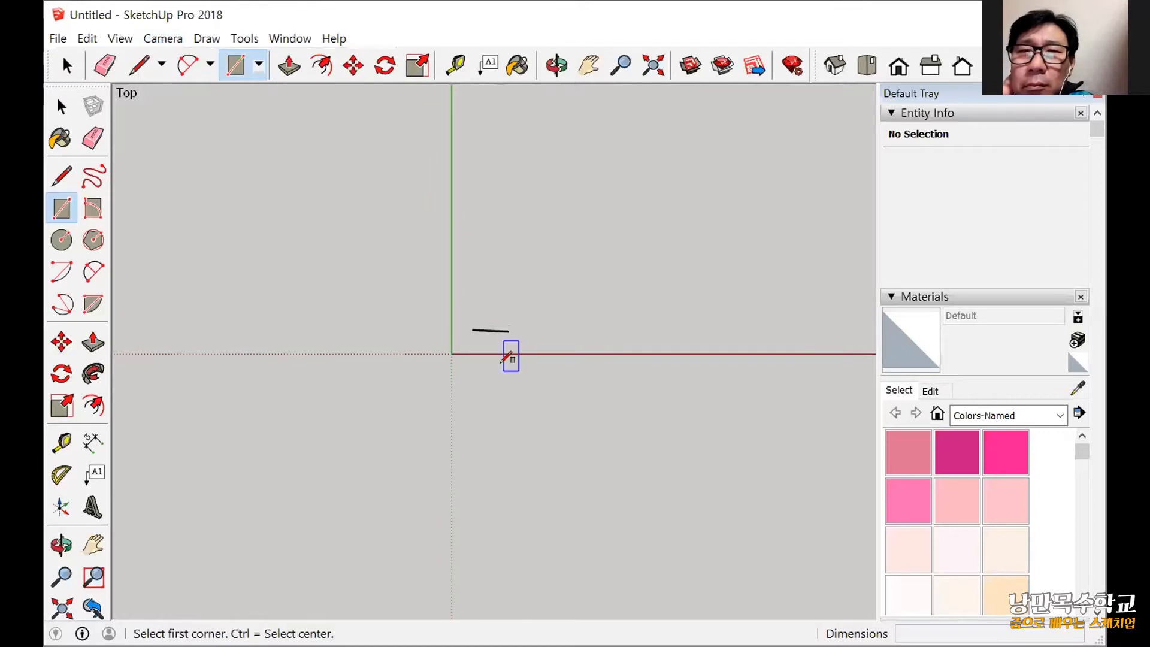
Draw a rectangle about 3183 mm by 2931 mm on the ground between the red and green axes.
click(361, 230)
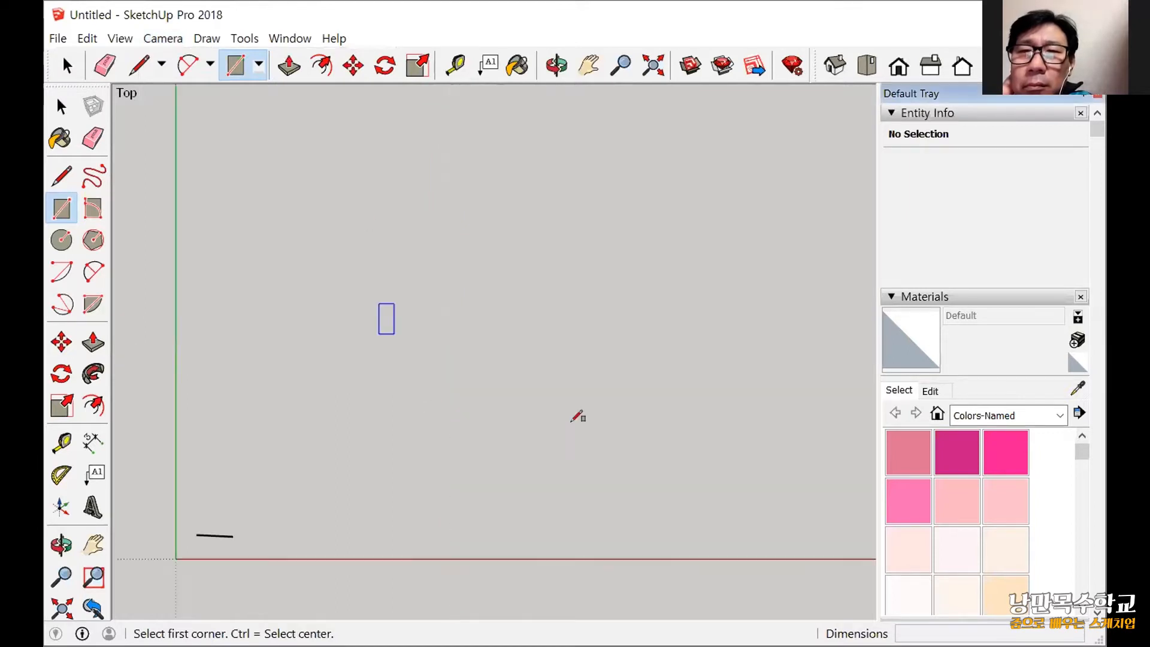
click(574, 503)
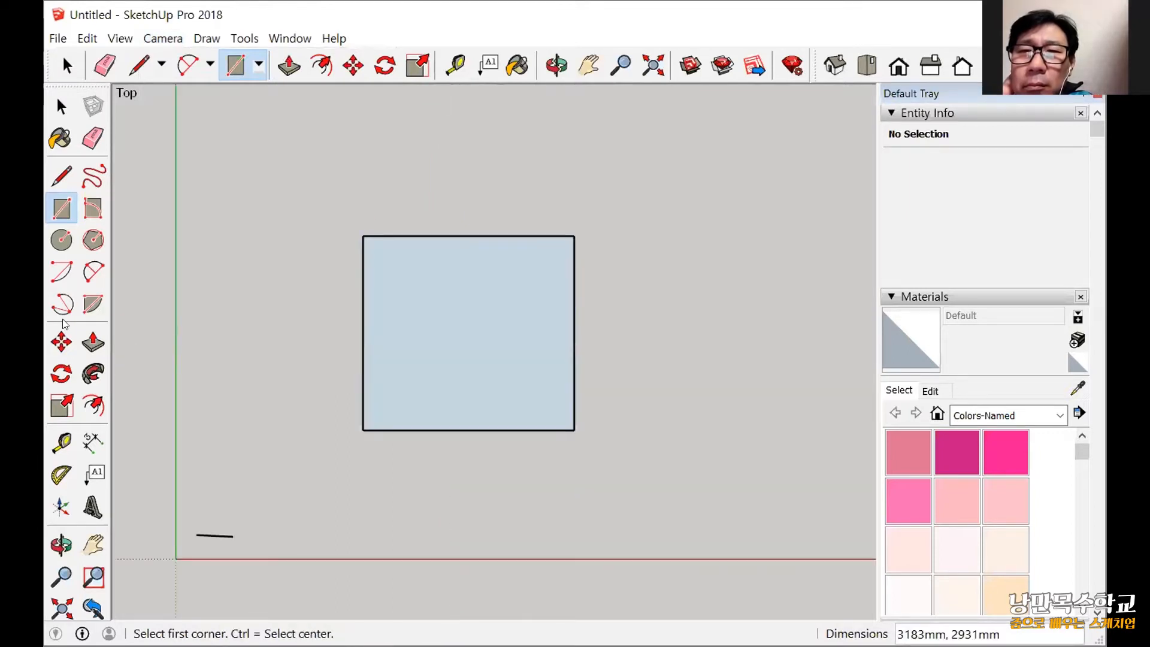
Offset the rectangle's edges 200 mm inward to form a border around an inner face.
click(99, 406)
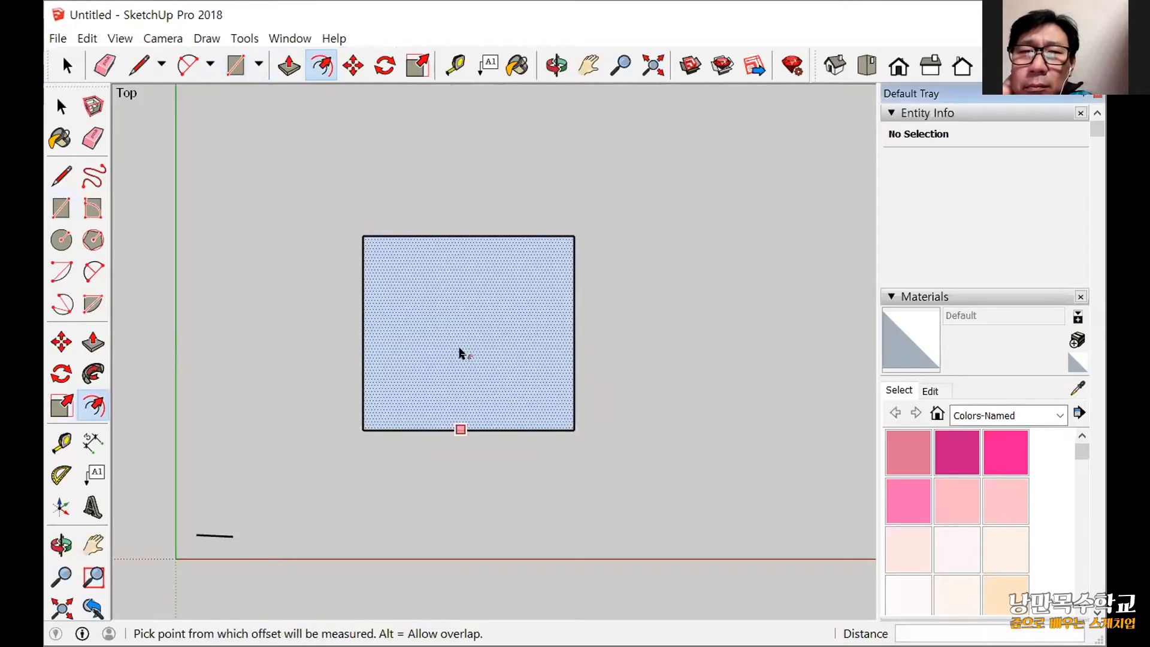
click(465, 387)
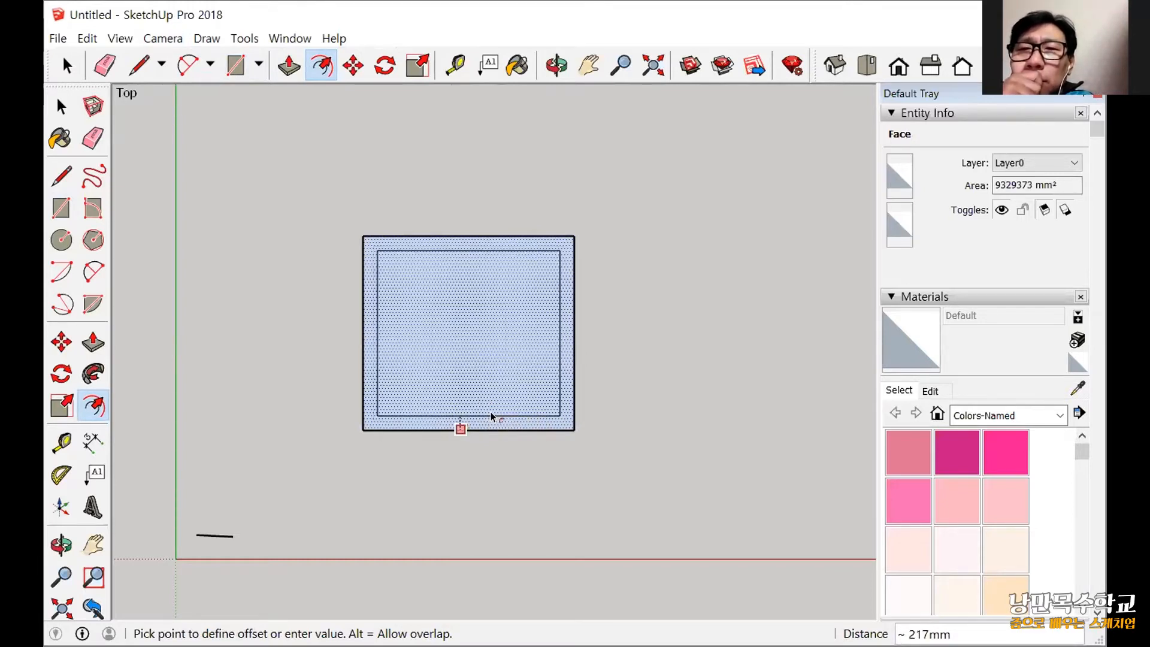
text(200)
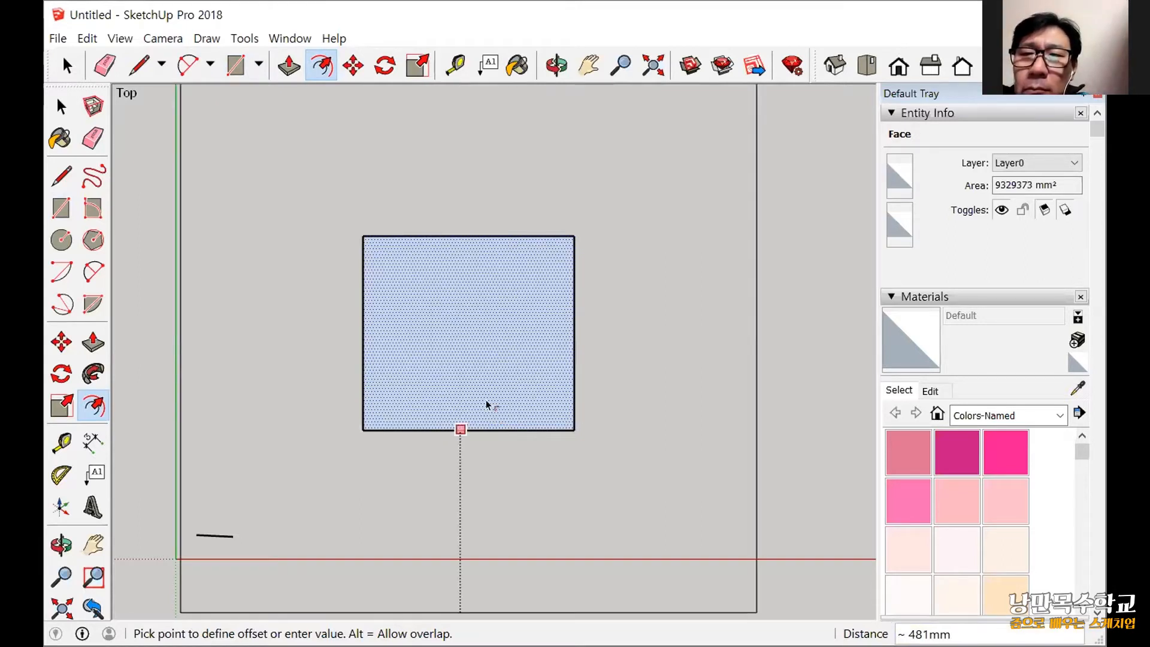
text(20)
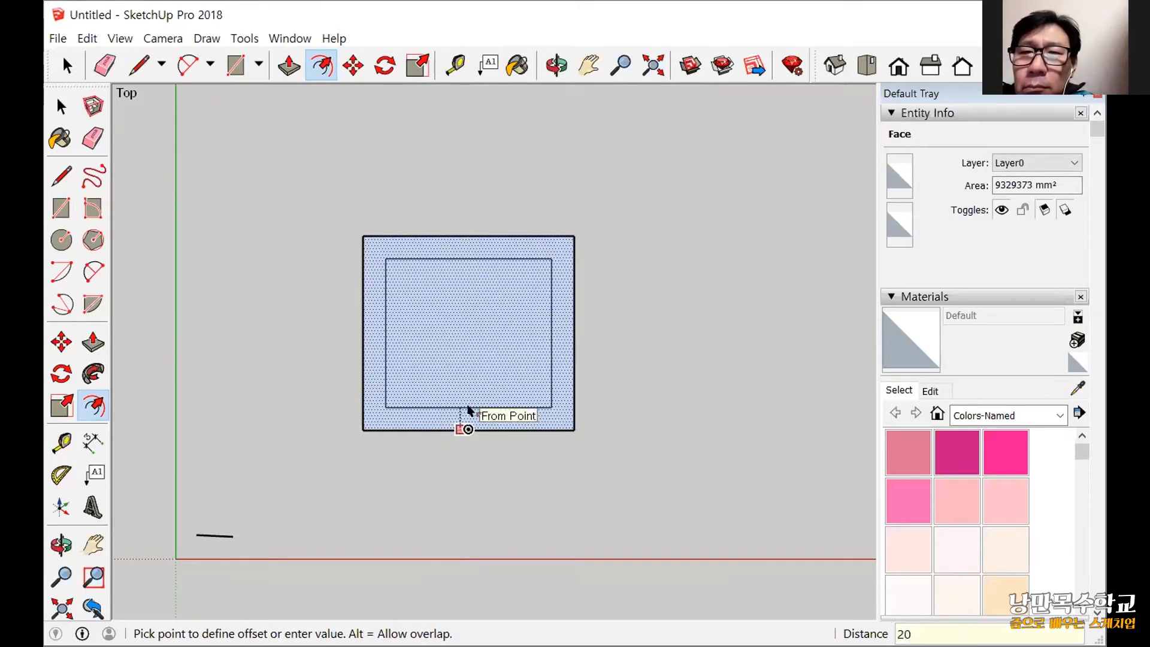
text(0)
key(Return)
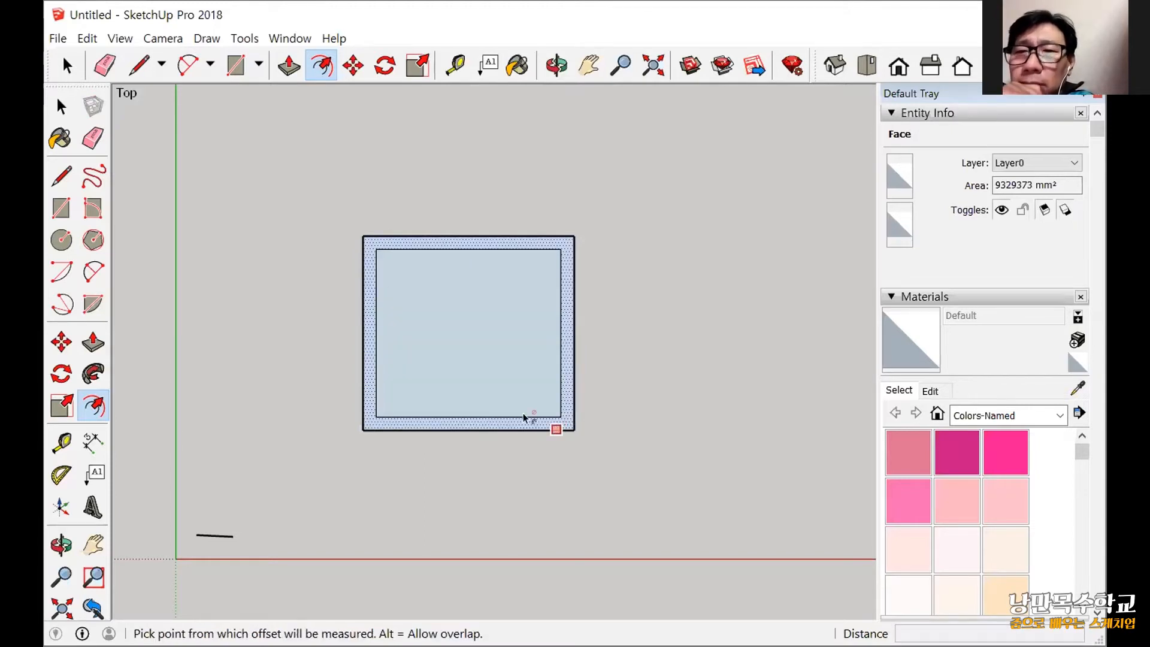
scroll(522, 413, up, 2)
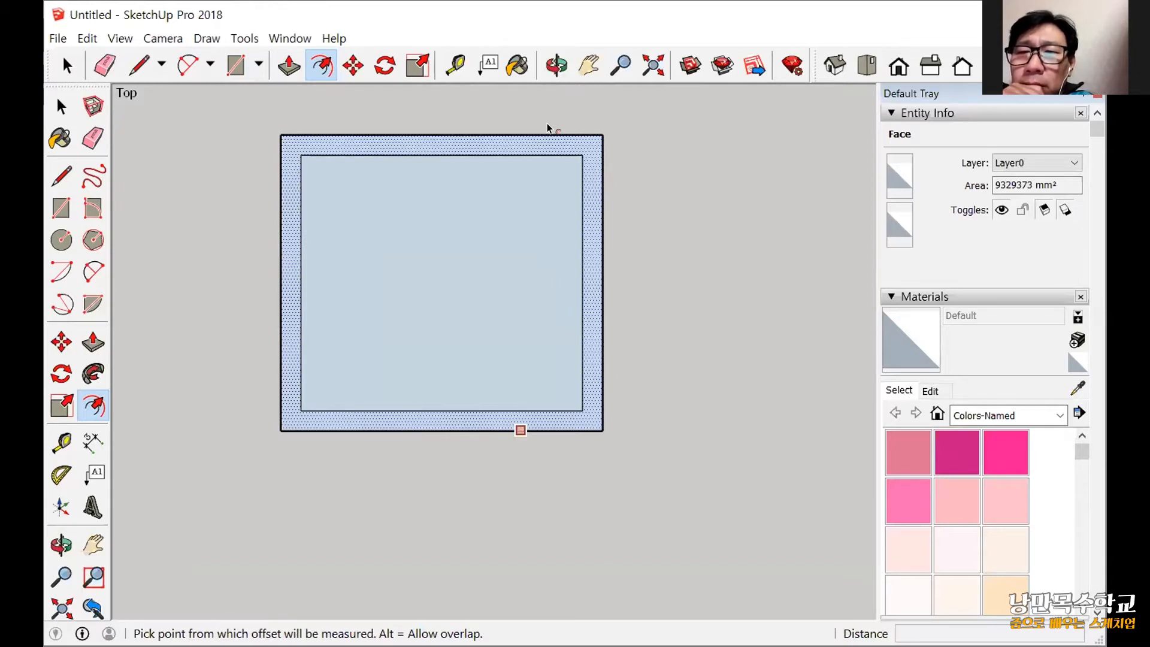
key(Escape)
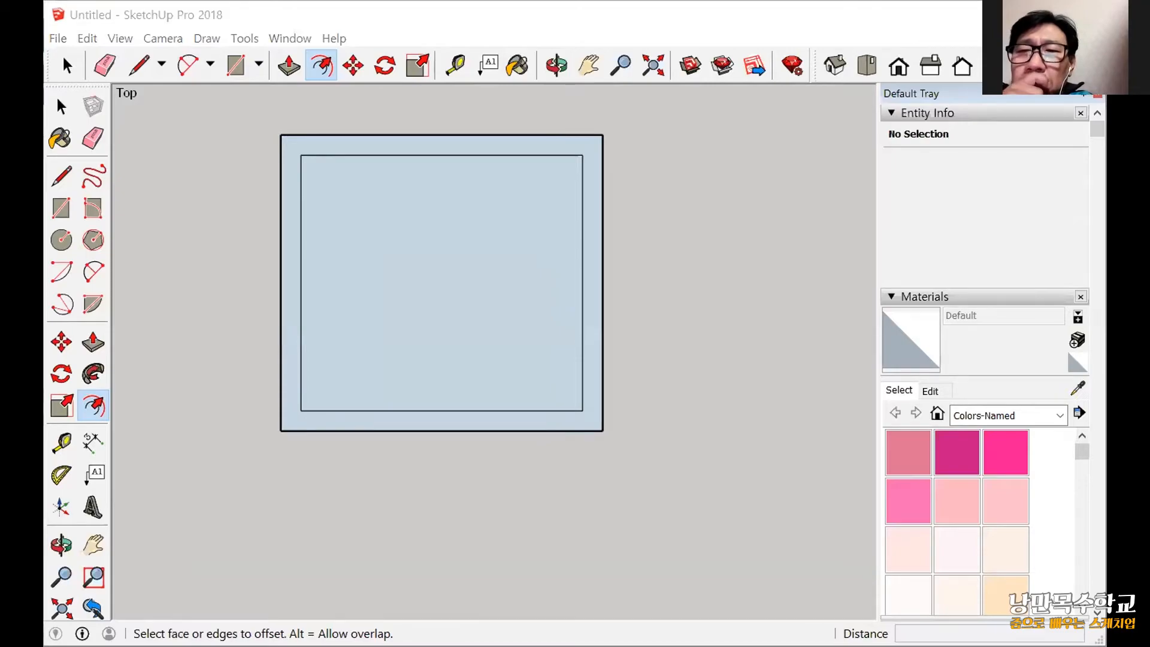
Check the PushPull slide in the presentation, return to SketchUp and show the rectangles in an isometric, orbited view.
key(alt+Tab)
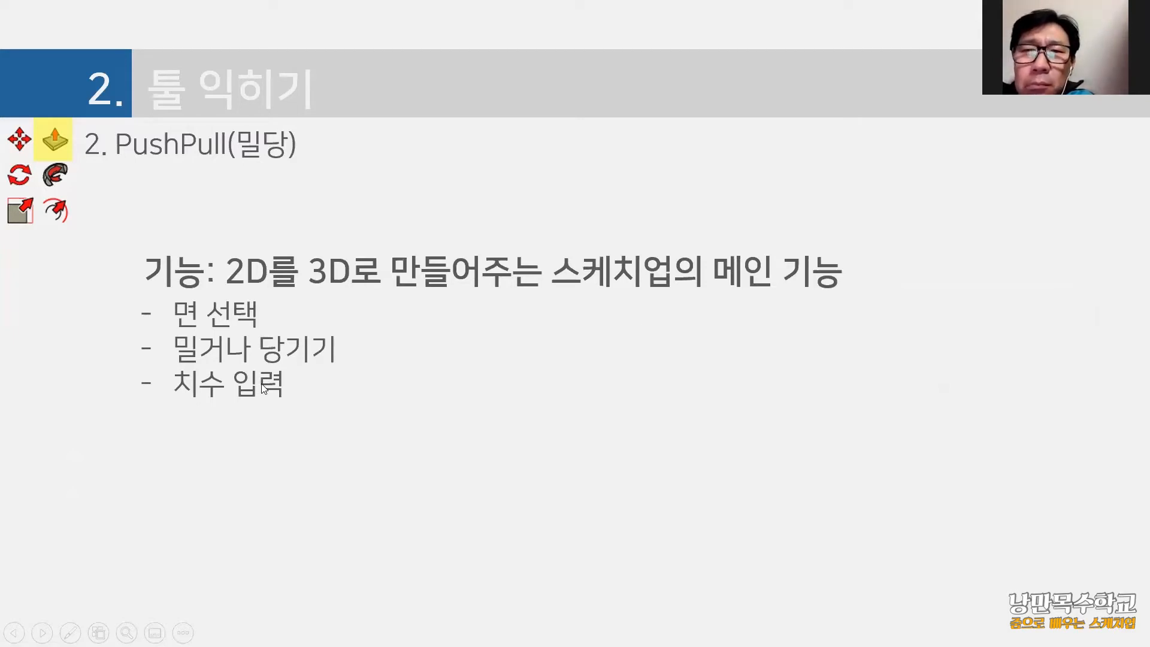
key(alt+Tab)
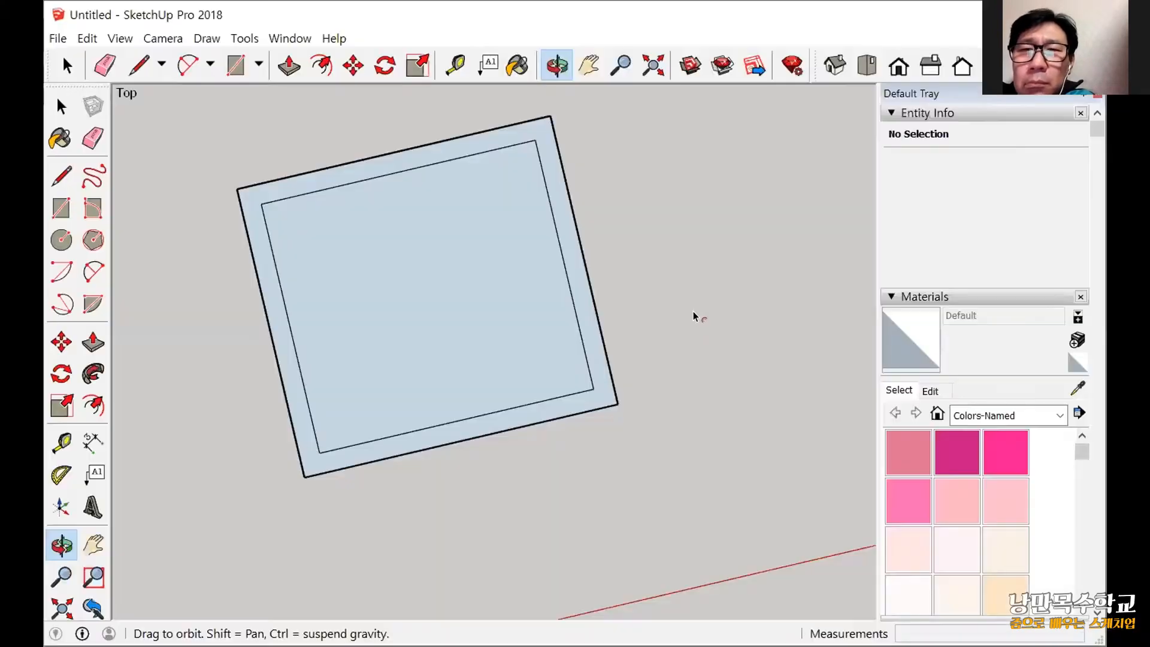
click(839, 61)
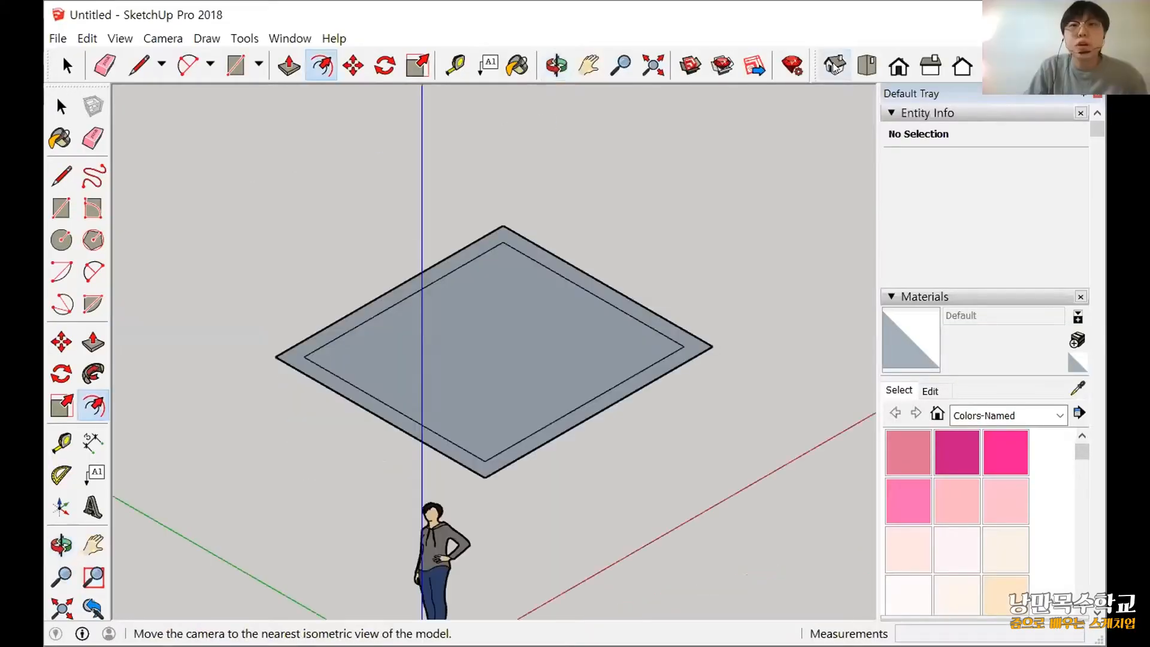
key(o)
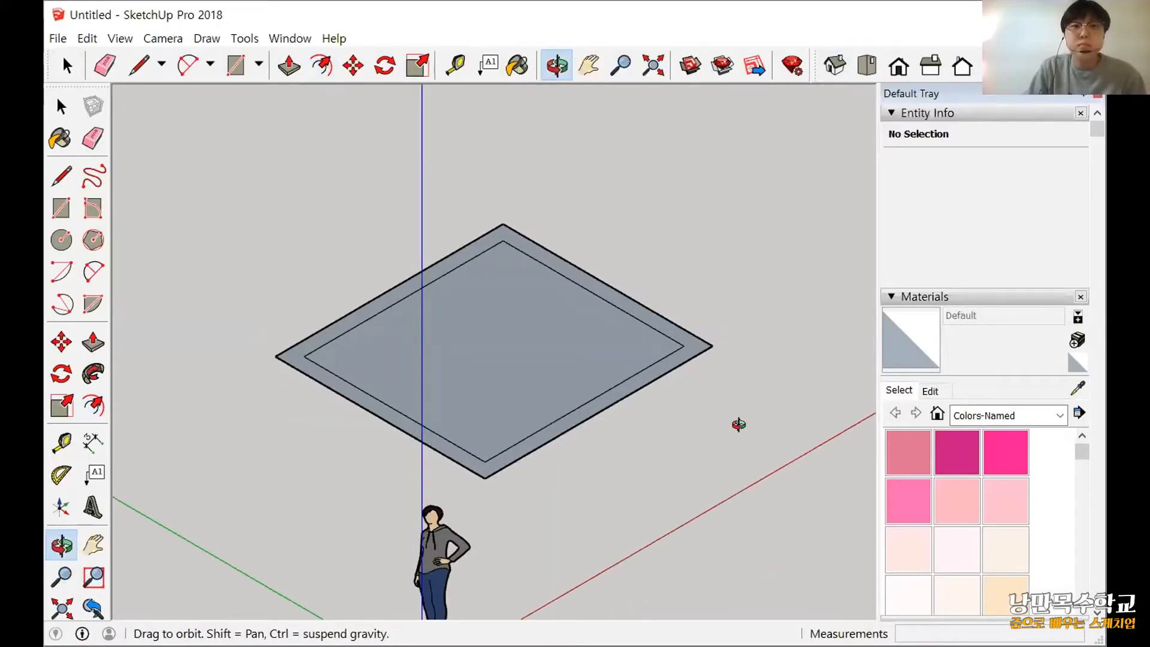
middle_drag(589, 498, 317, 400)
scroll(318, 400, down, 3)
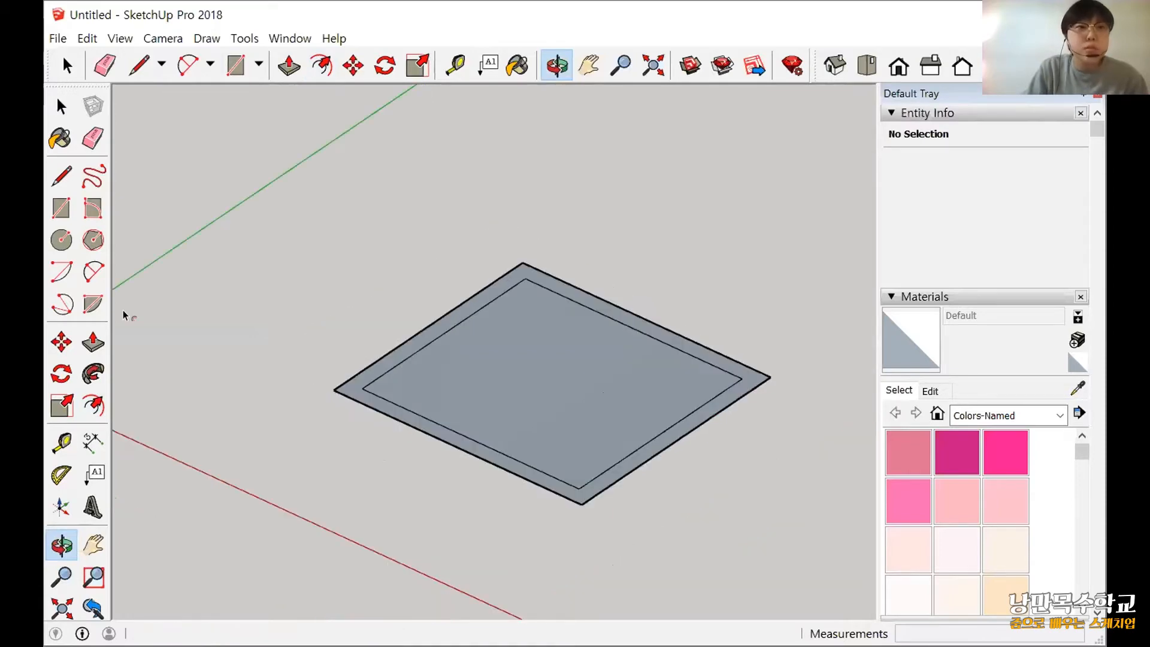
click(93, 340)
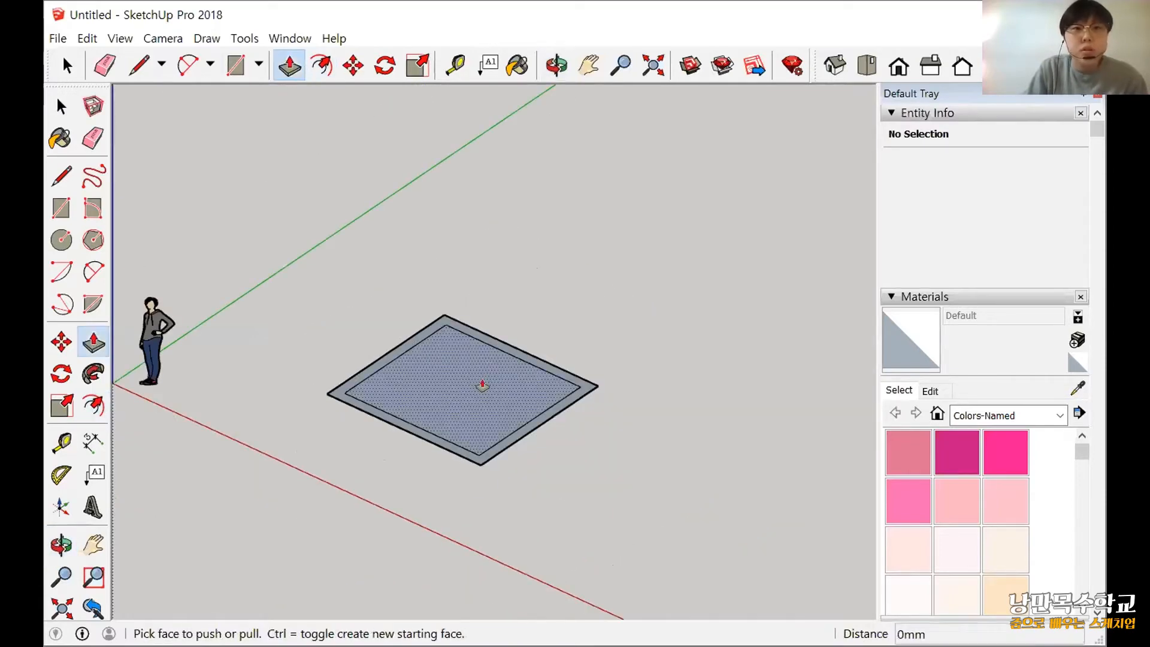
scroll(470, 413, up, 4)
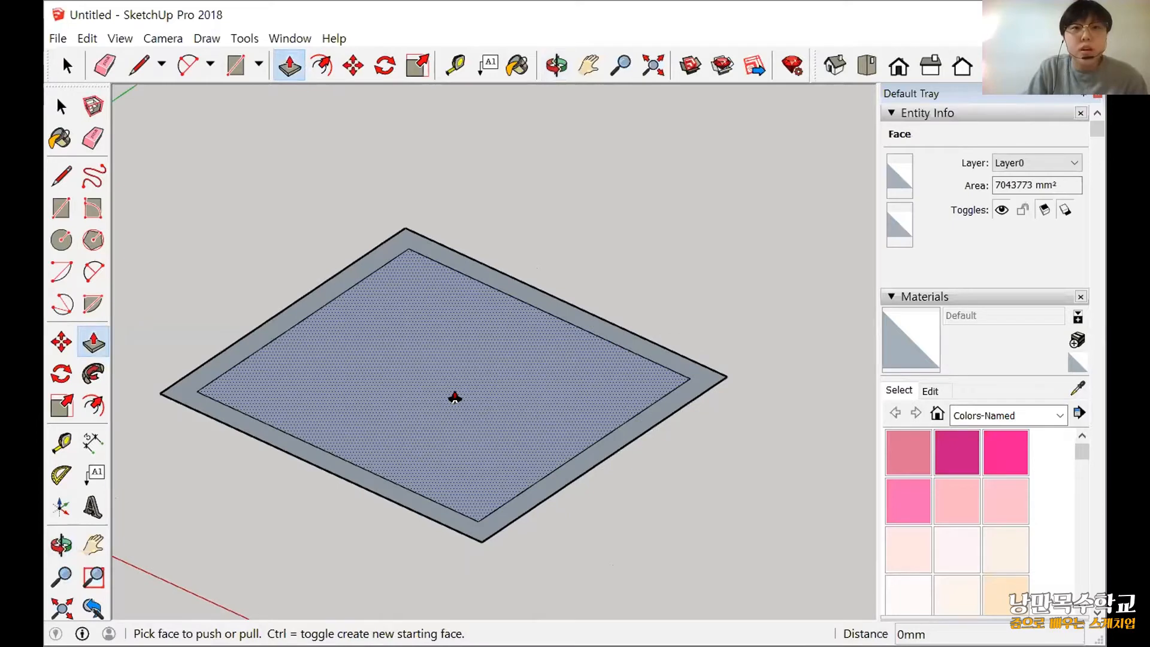
click(455, 397)
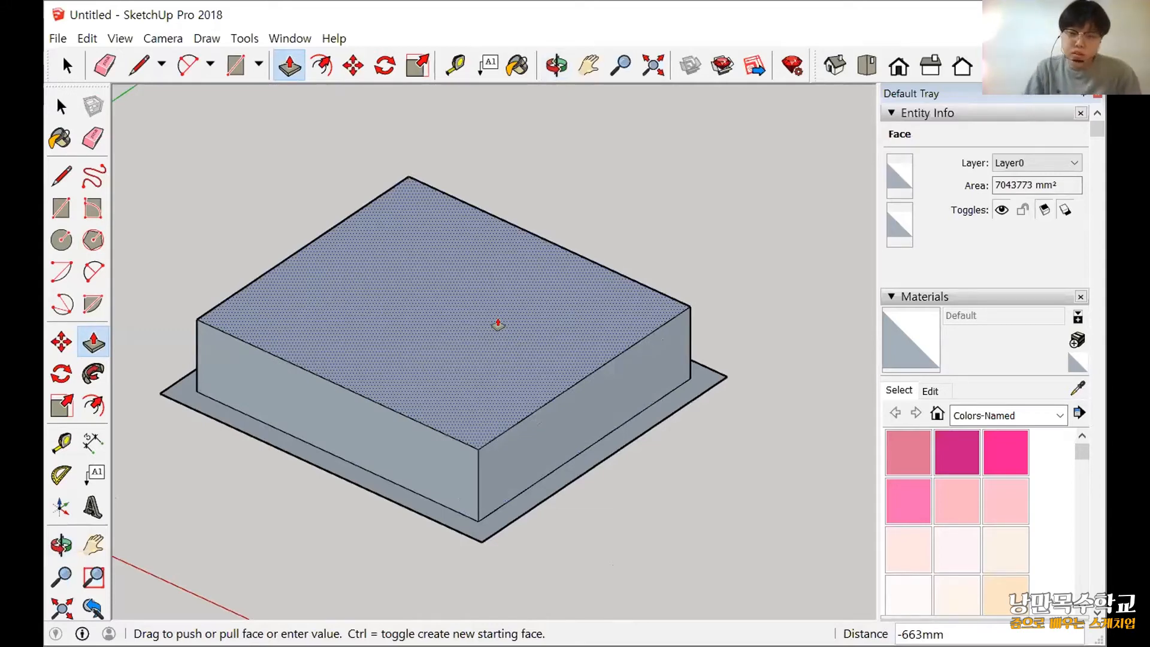
key(Escape)
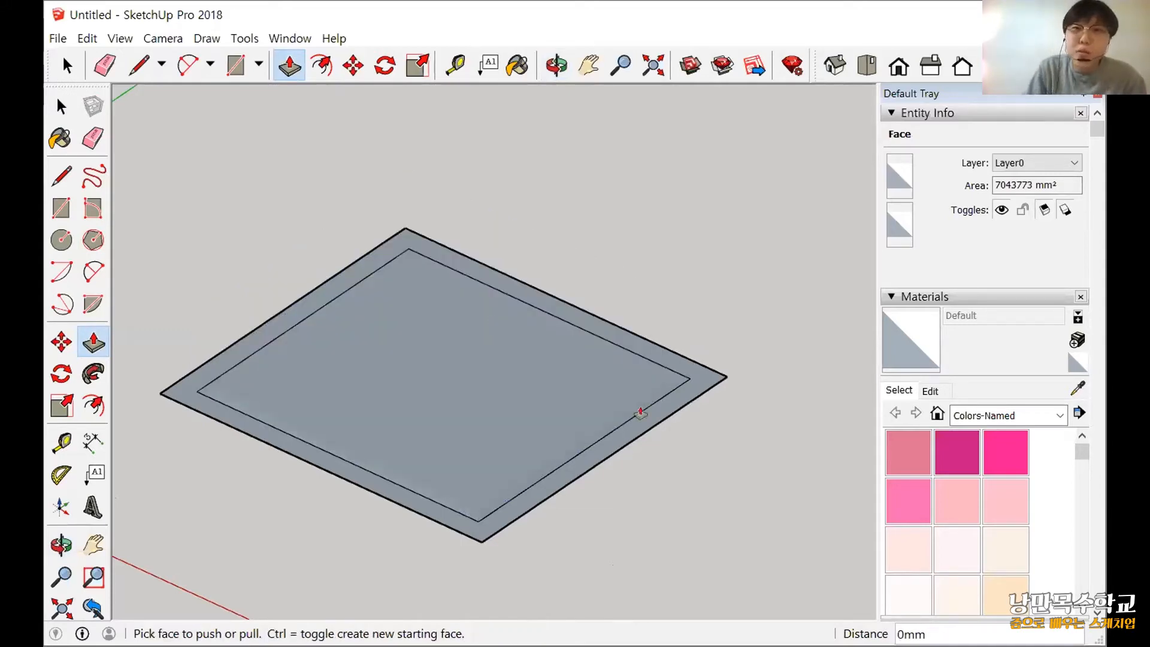
Push/Pull the border face between the two rectangles up 2000 mm to form walls.
scroll(638, 412, up, 3)
click(623, 250)
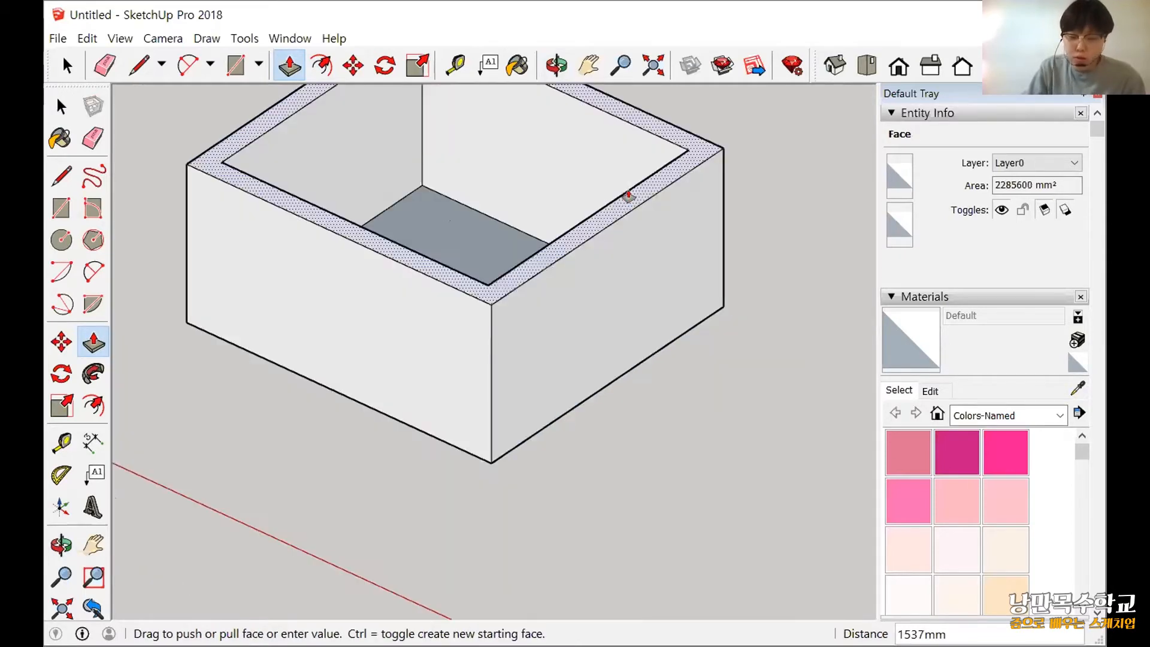
scroll(636, 237, down, 1)
text(1300)
key(Return)
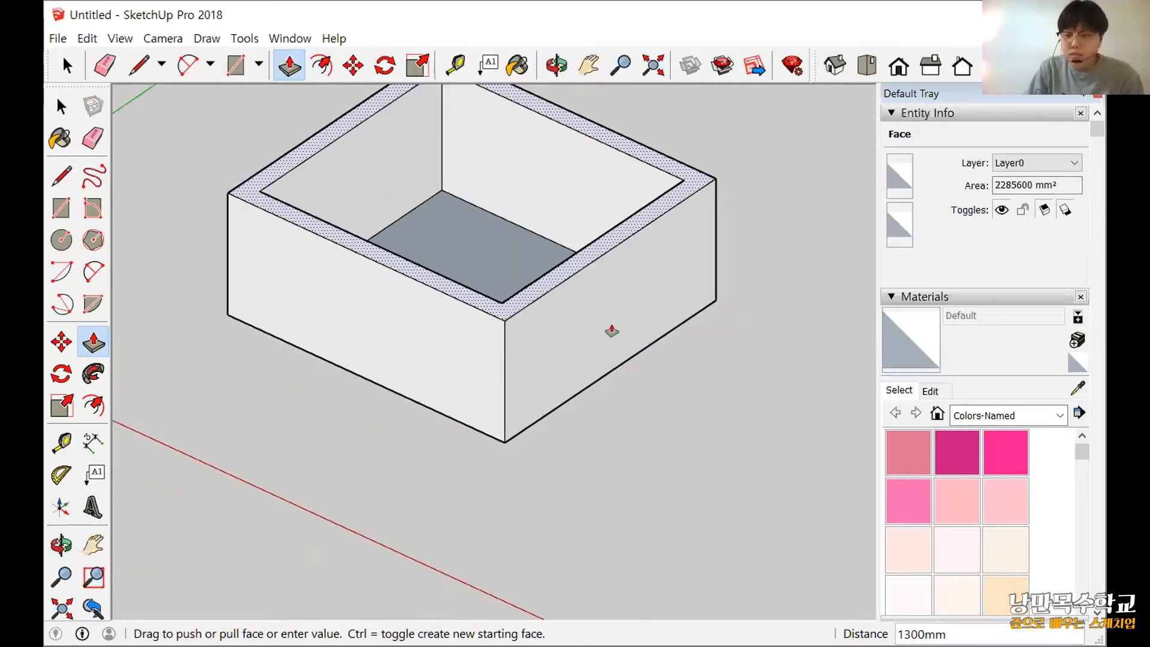
shift+middle_drag(622, 170, 612, 331)
text(2000)
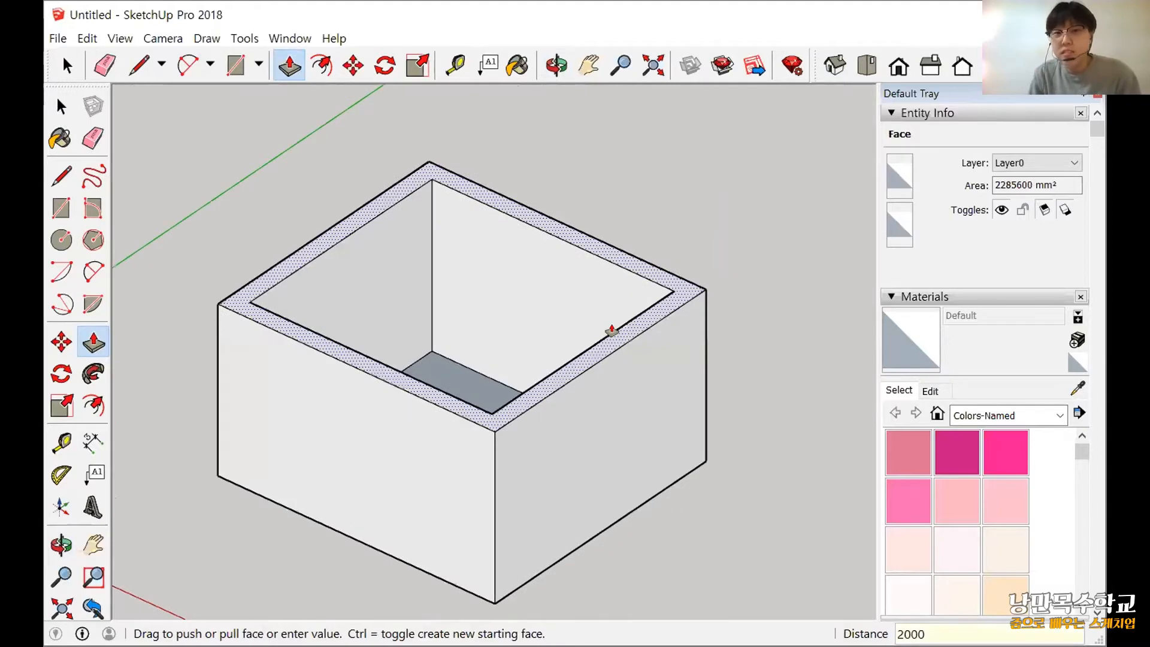
key(Return)
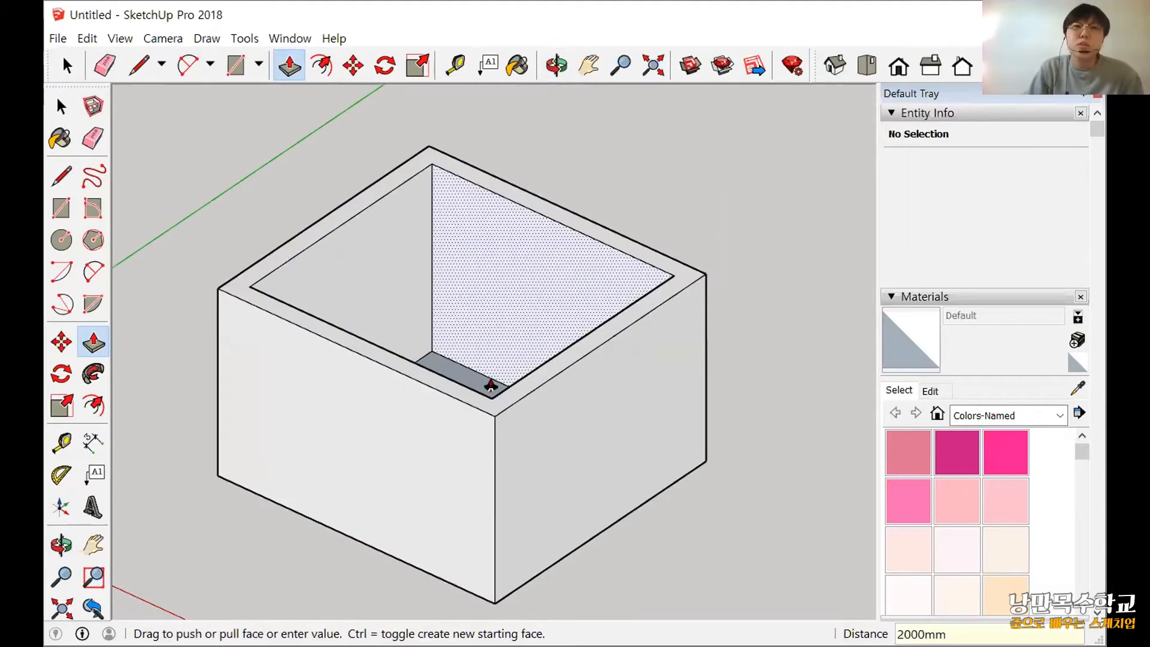
middle_drag(793, 361, 529, 475)
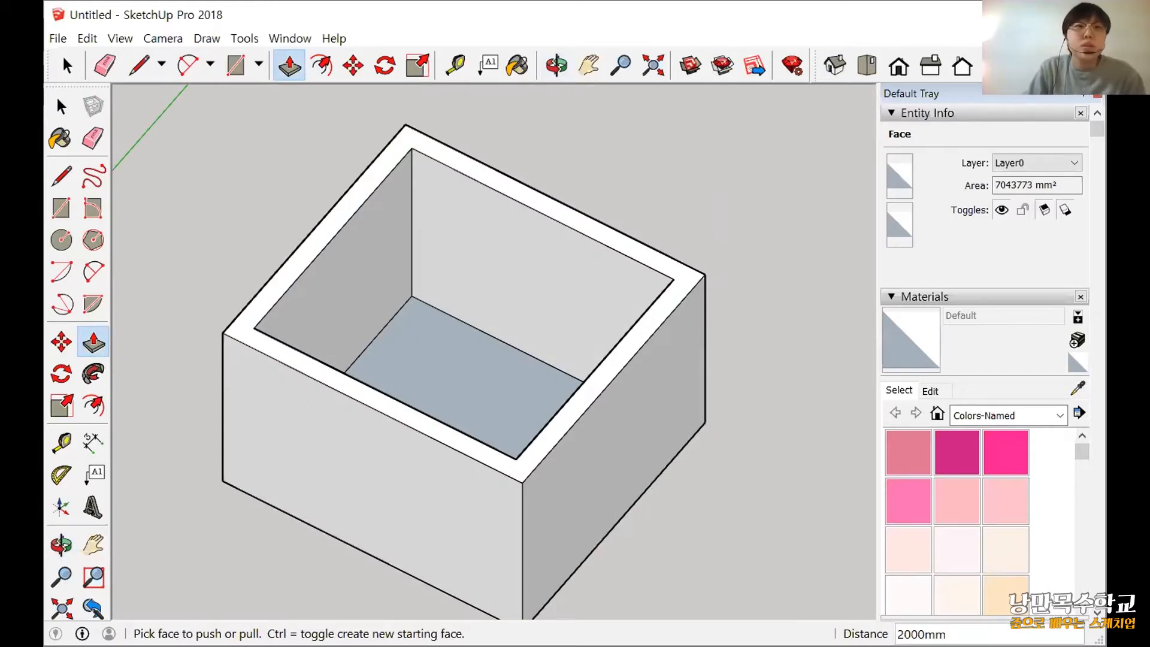
Switch to the presentation to read the slide on the Move tool's moving and copying functions, and return to SketchUp.
key(alt+Tab)
click(89, 157)
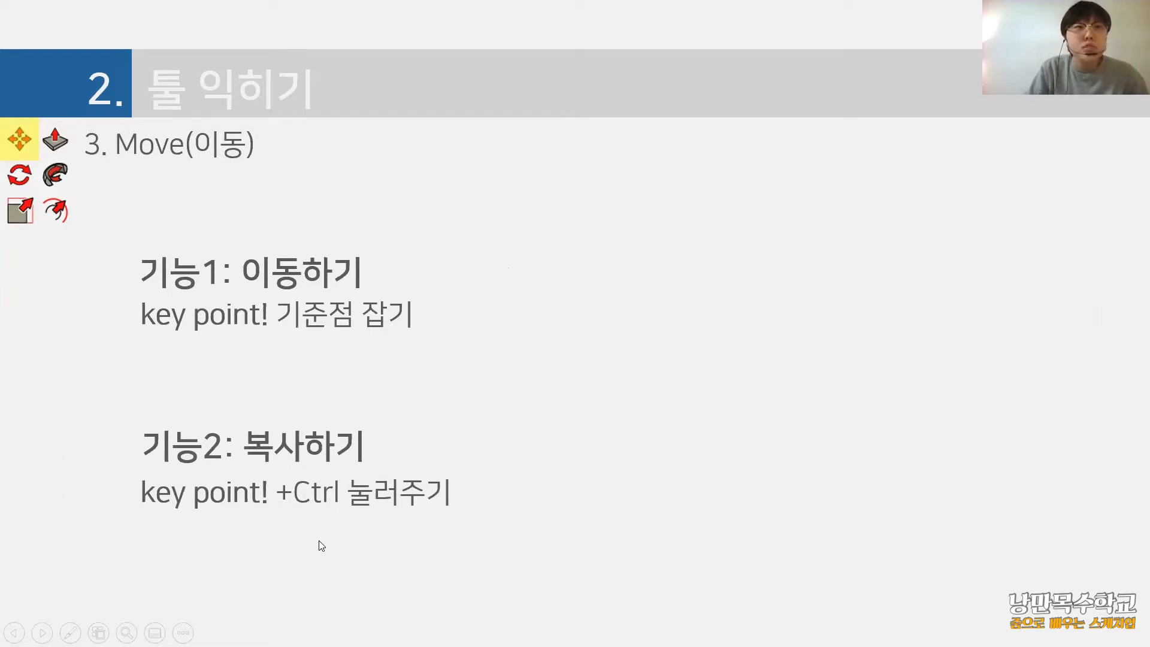
key(alt+Tab)
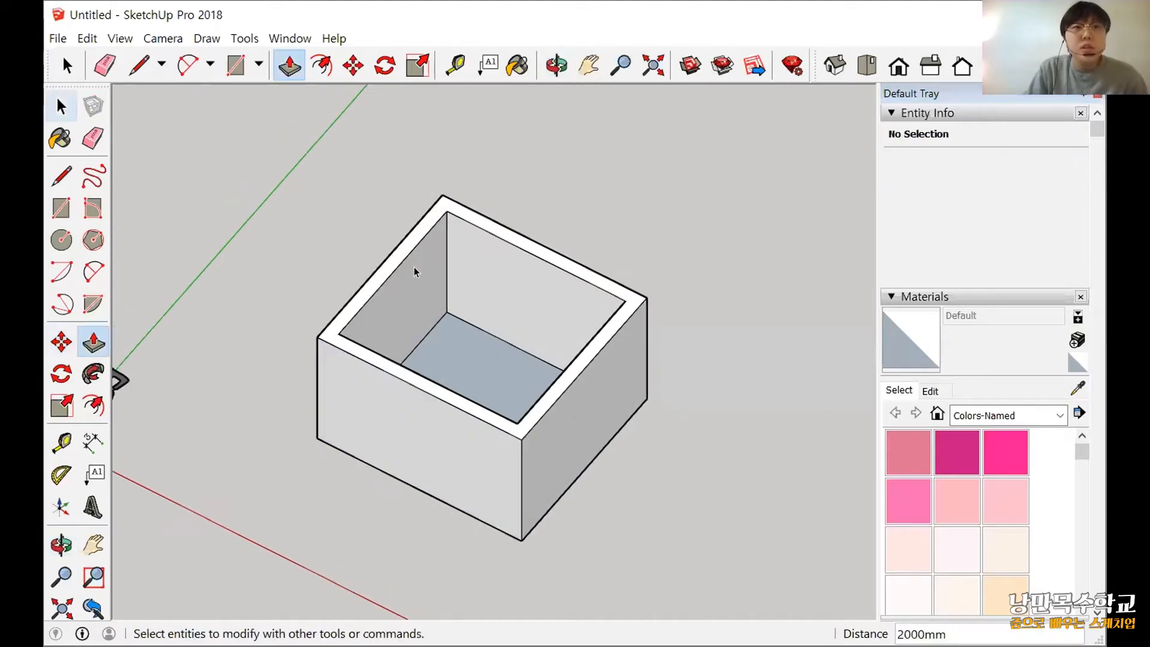
Select all geometry in the model and clear the selection, repeating this once.
key(space)
key(ctrl+a)
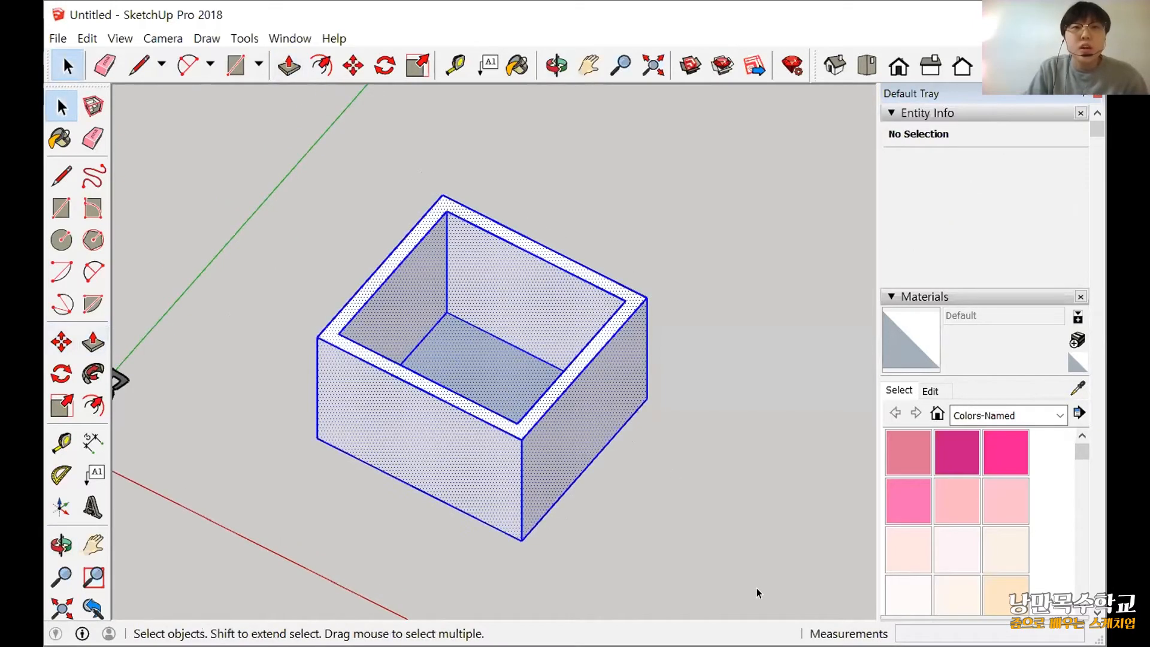
click(330, 242)
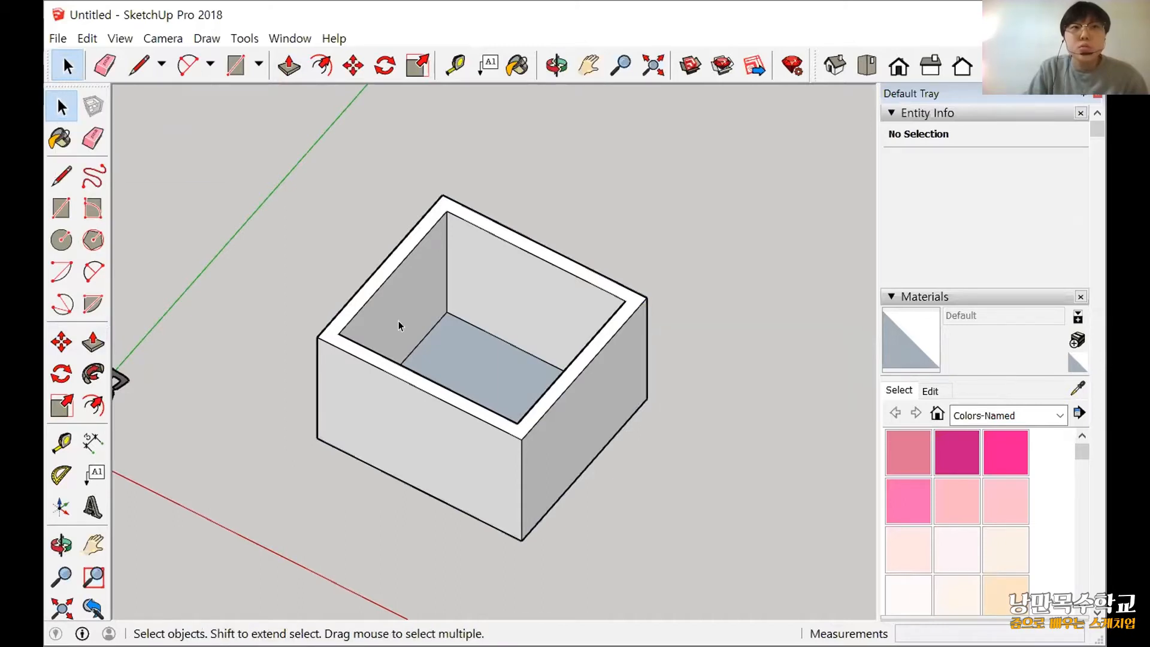
key(ctrl+a)
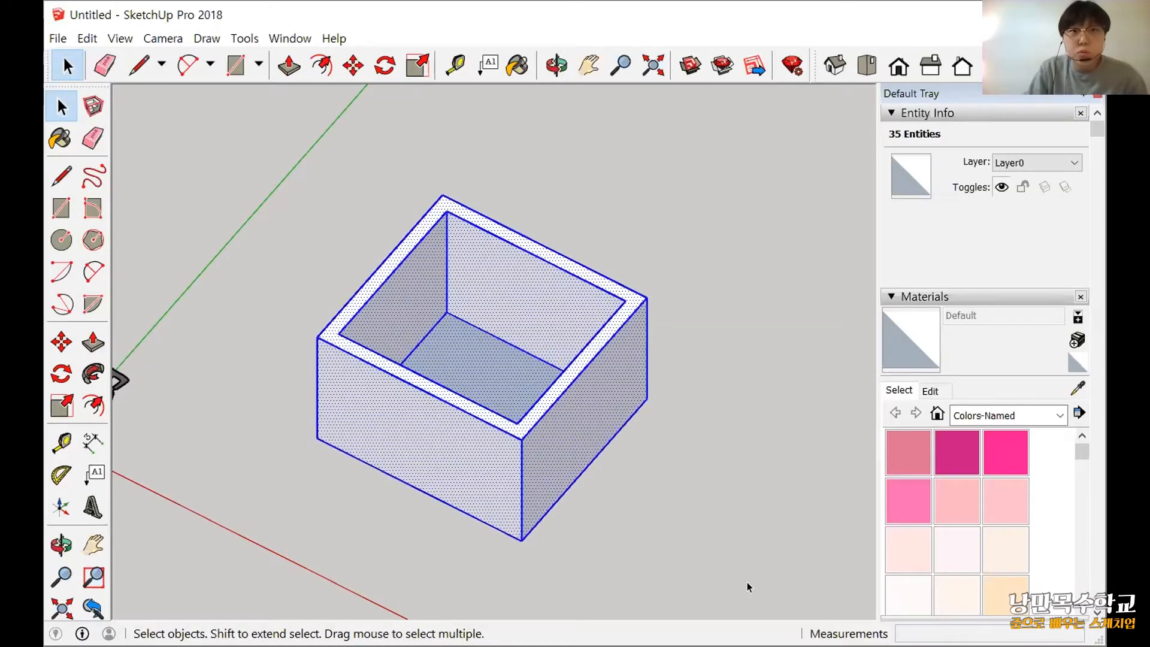
click(320, 324)
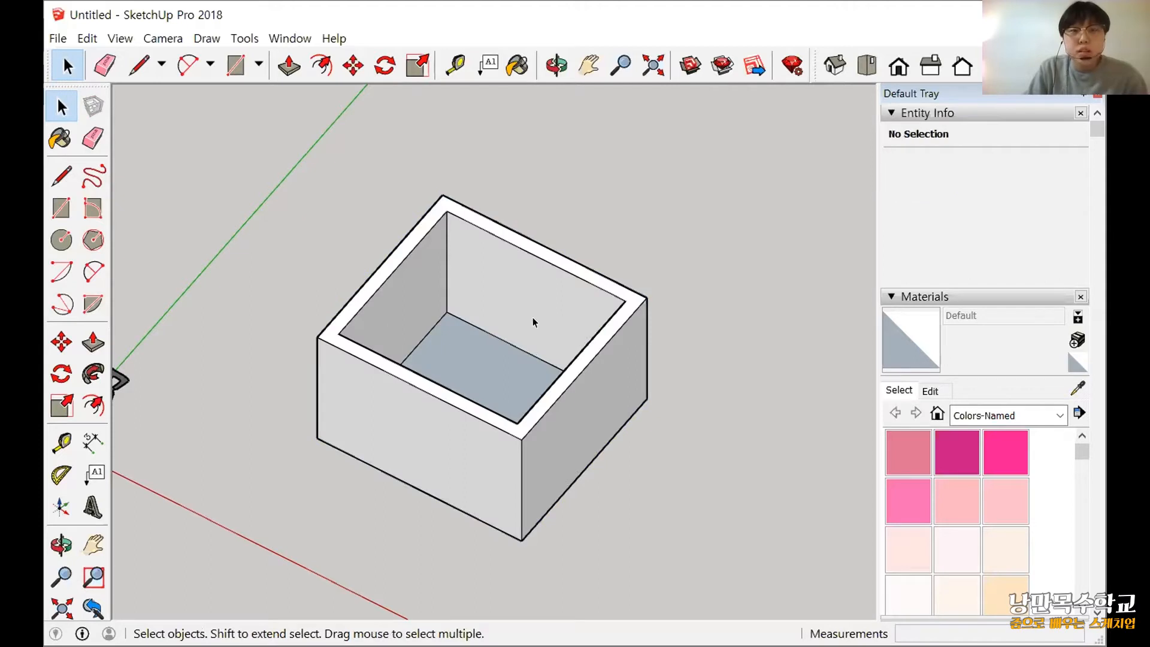
Select an inner wall face with its edges, a single outer face, and finally the whole connected box.
double_click(539, 325)
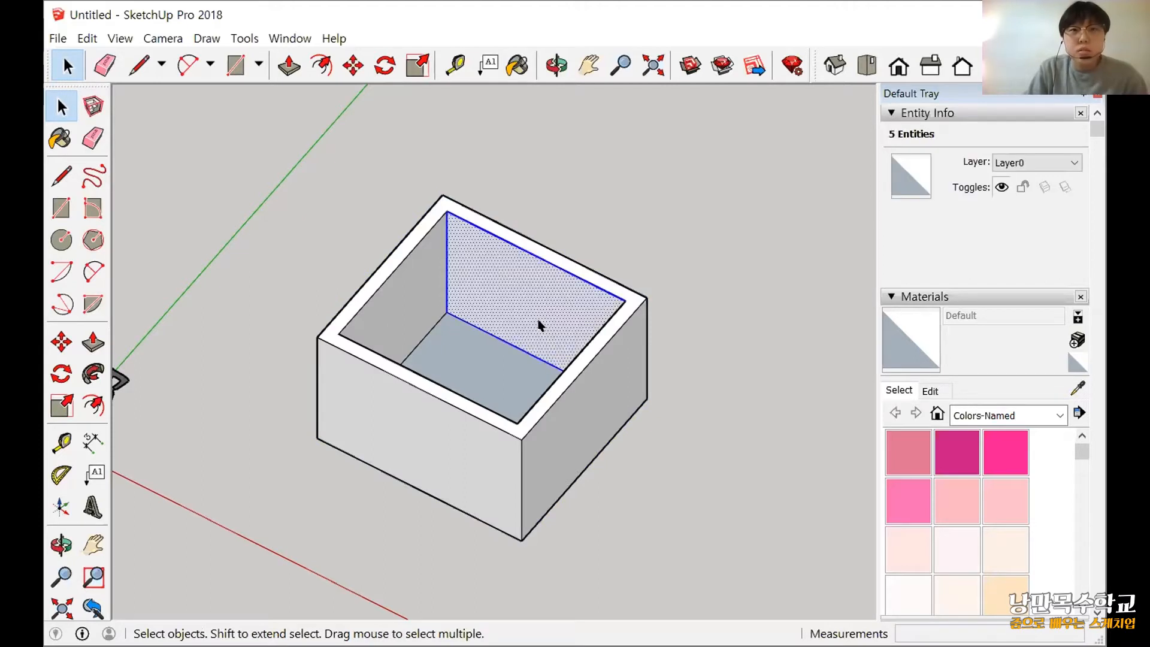
click(593, 383)
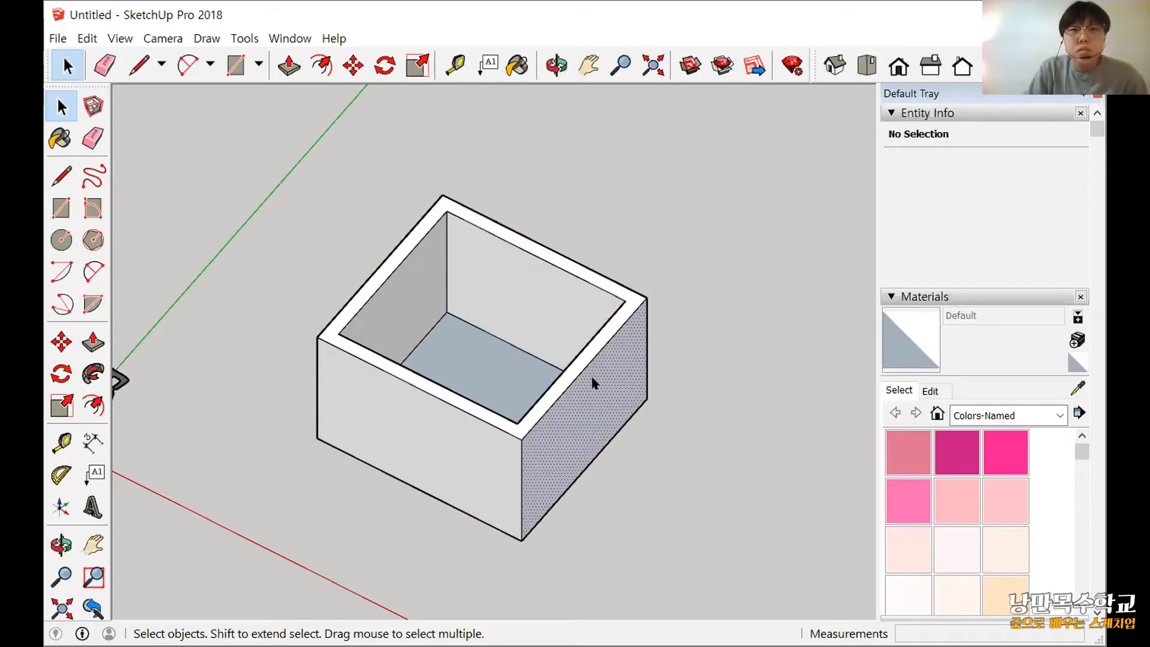
triple_click(593, 383)
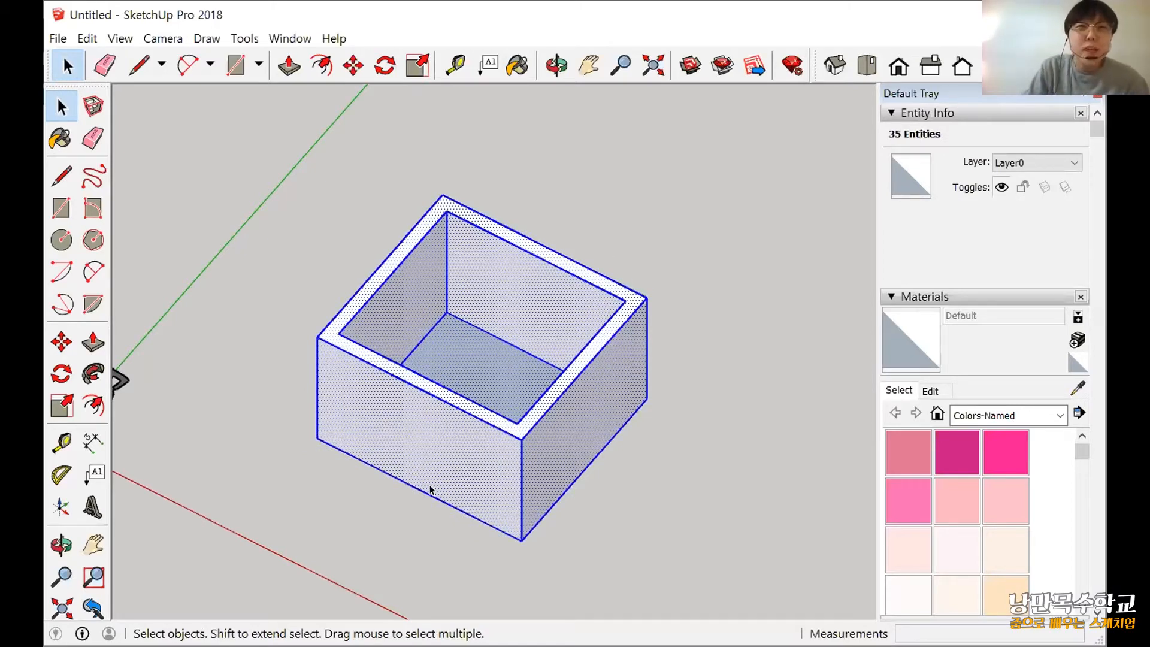
middle_drag(430, 486, 416, 252)
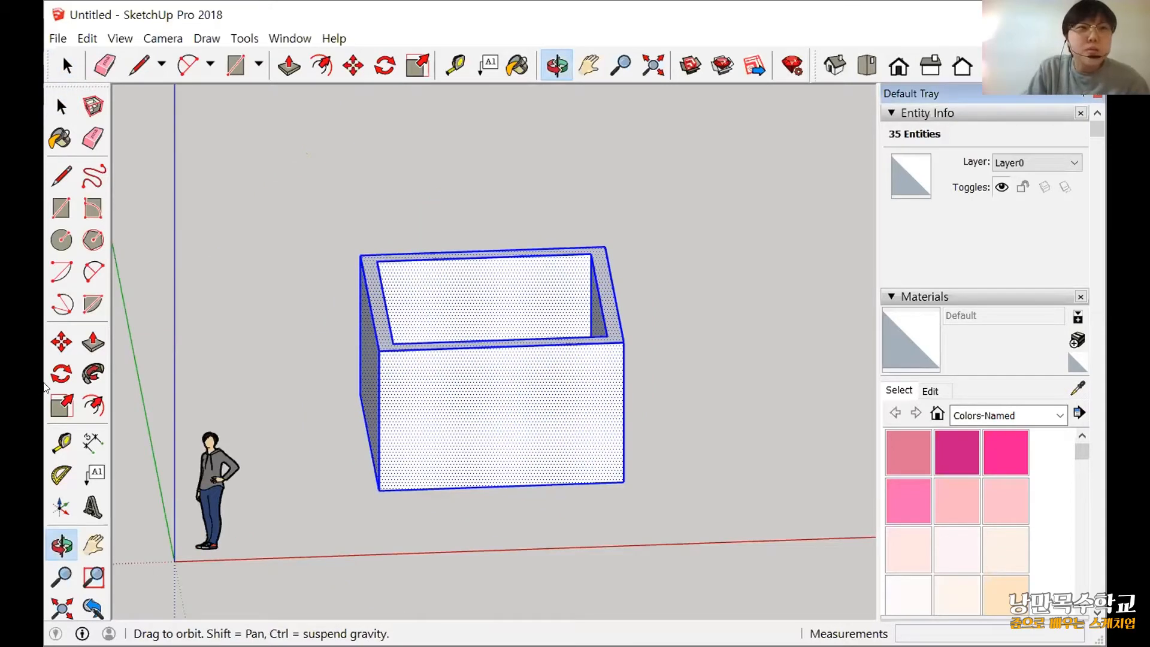
click(53, 350)
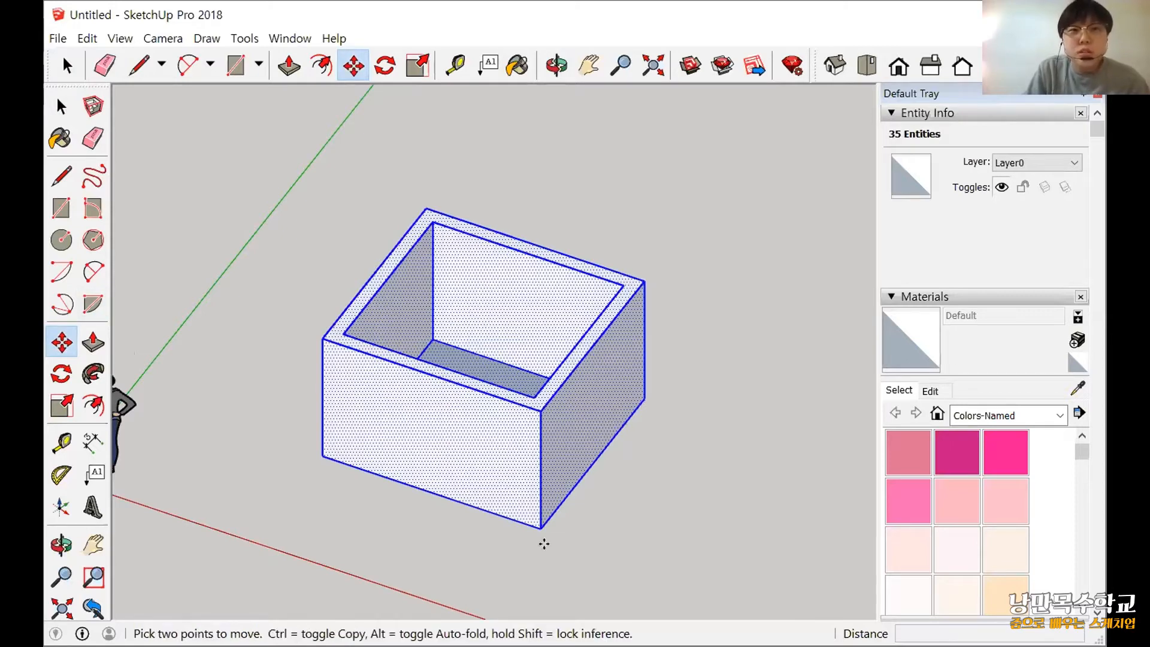
scroll(533, 550, up, 3)
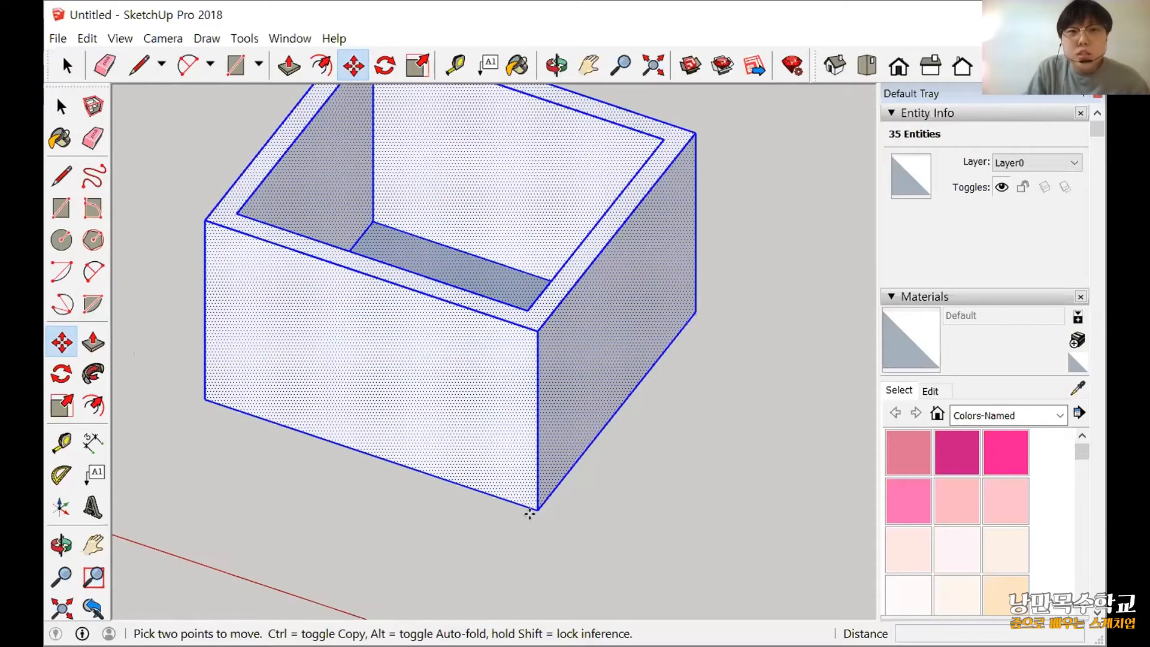
scroll(531, 513, down, 1)
click(535, 515)
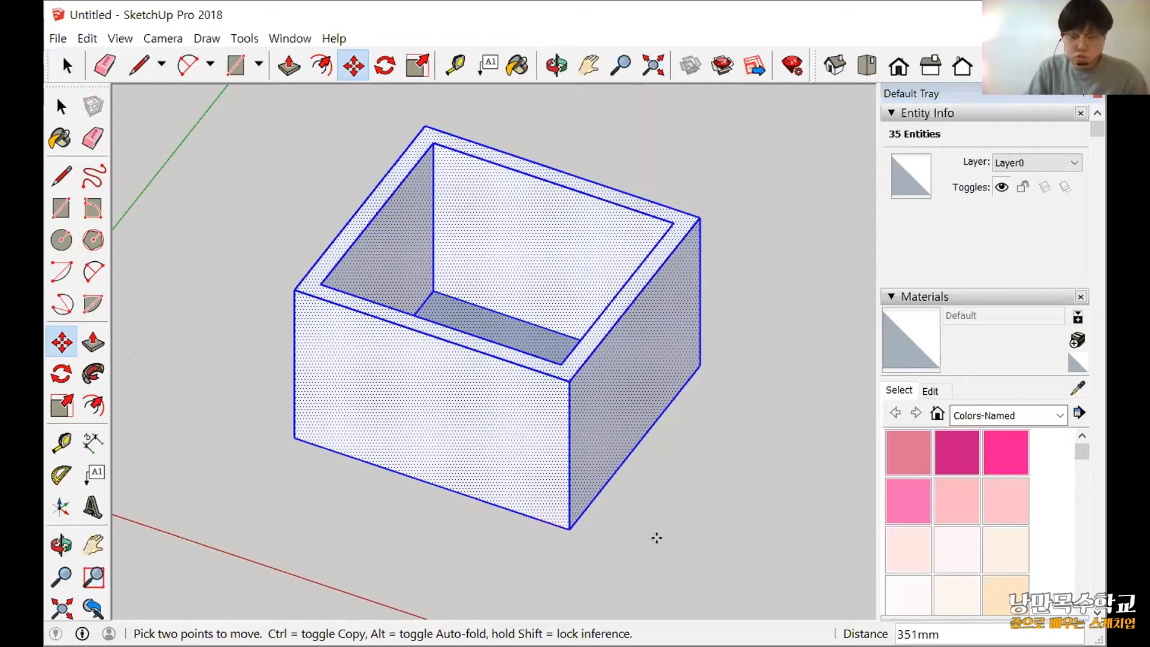
key(Escape)
Draw a slanted line about 4570 mm long on the empty side of the box and undo it.
scroll(562, 490, down, 1)
shift+middle_drag(561, 490, 457, 456)
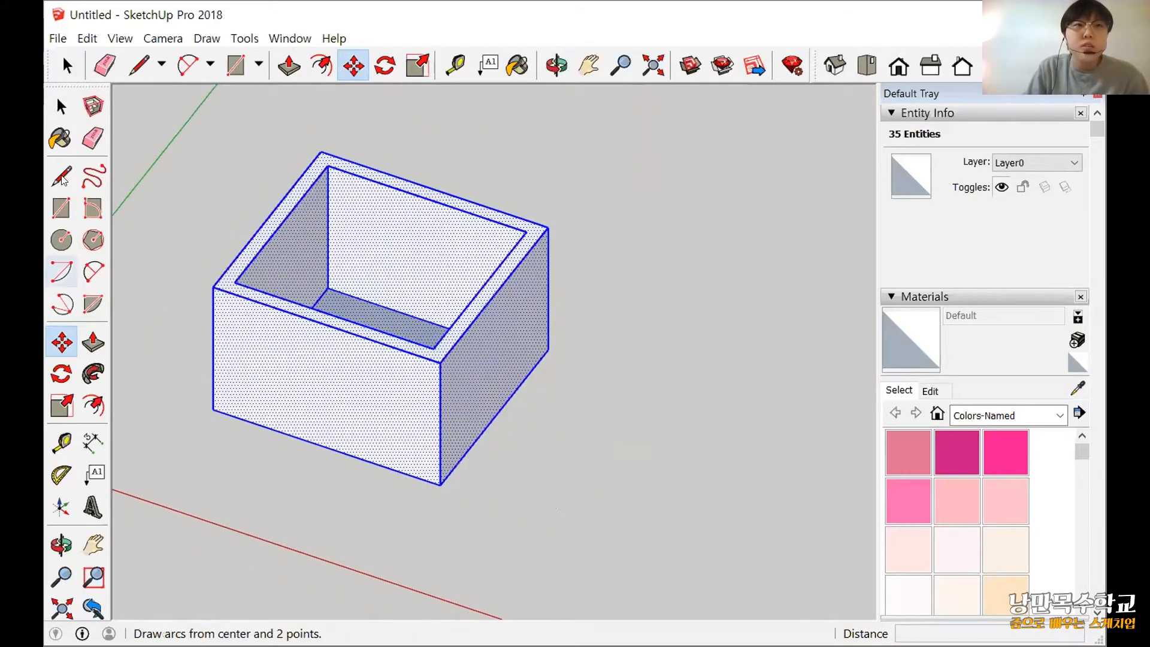
click(62, 172)
click(831, 331)
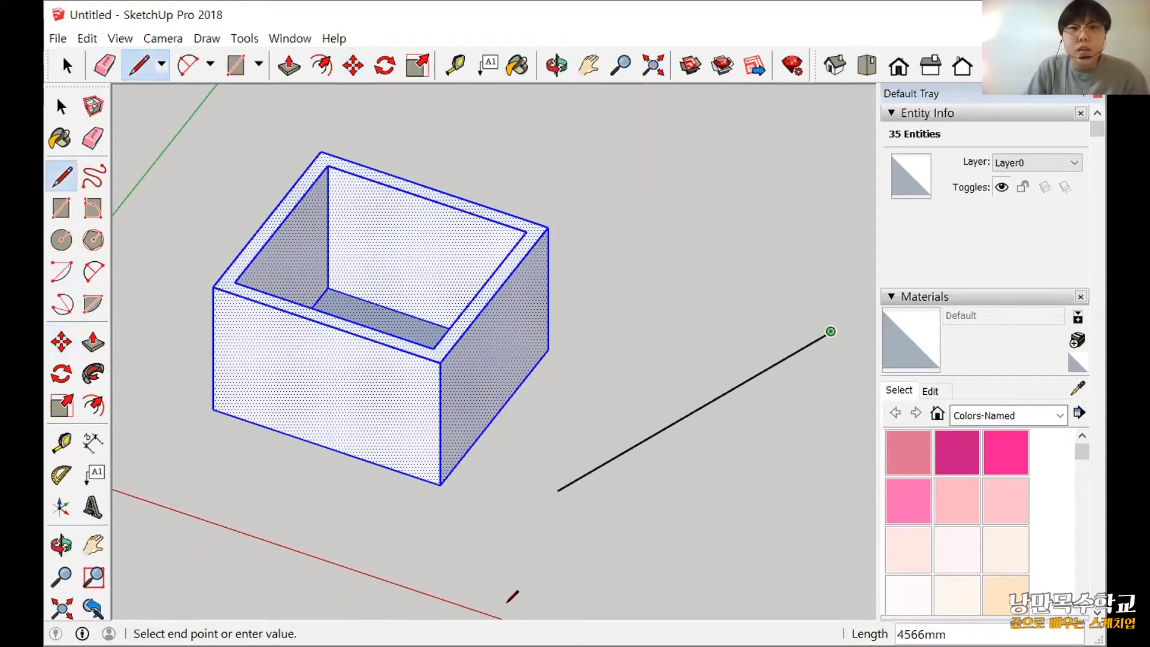
click(575, 496)
key(Escape)
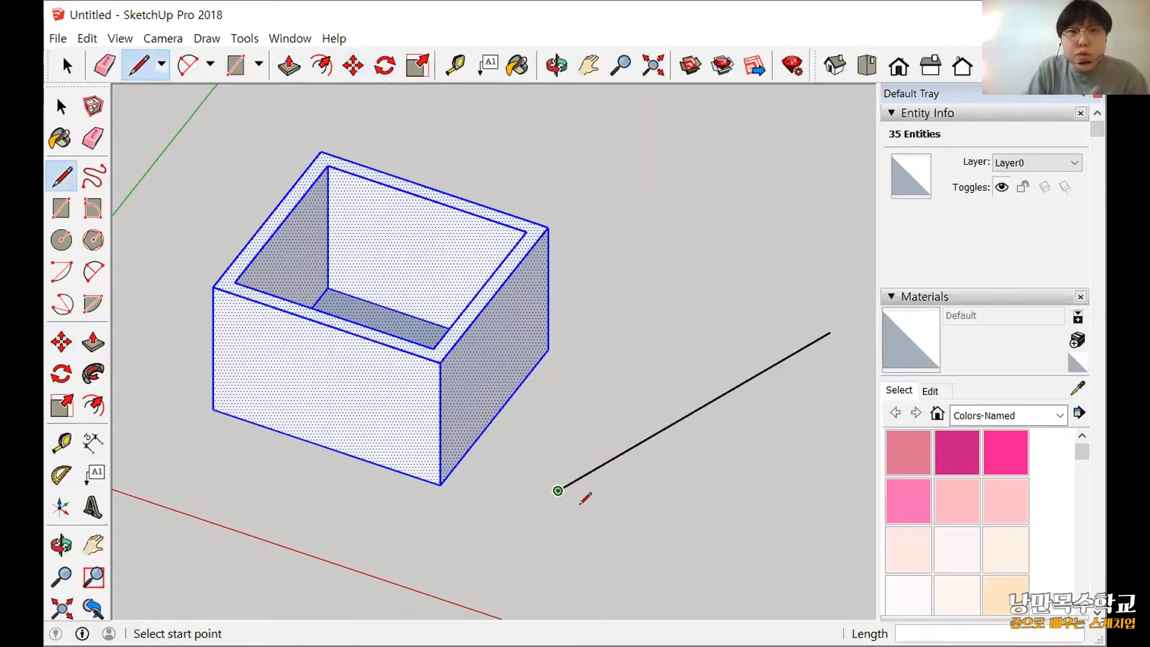
key(ctrl+z)
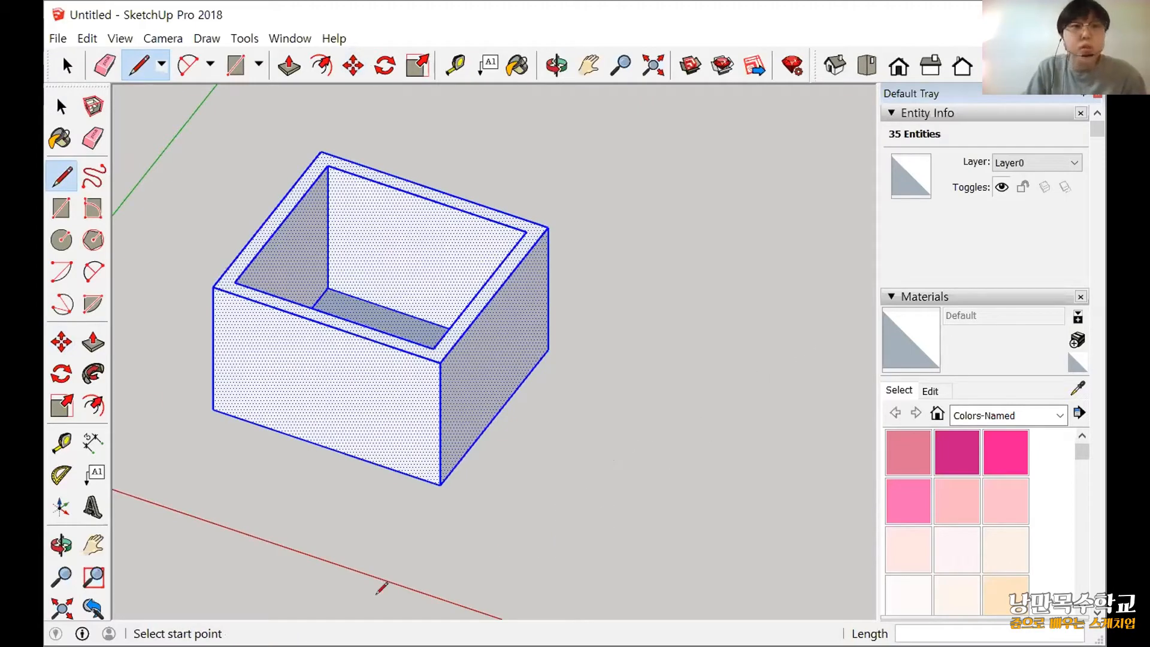
Draw a separate line about 3200 mm long parallel to the green axis, beside the box.
click(646, 383)
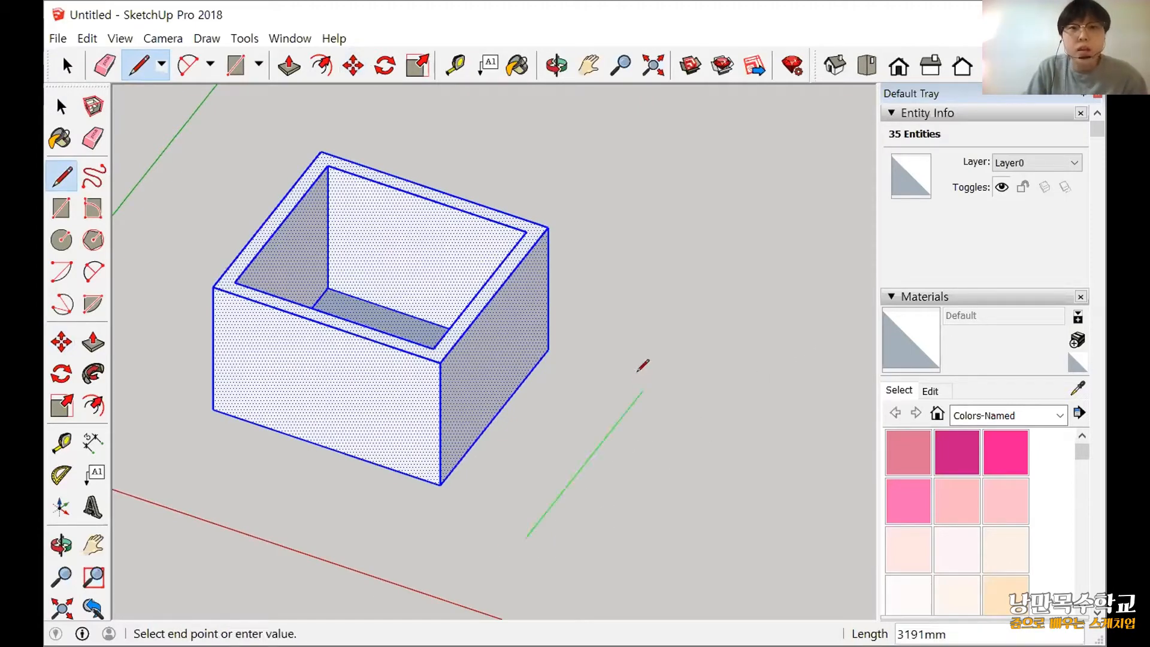
key(Escape)
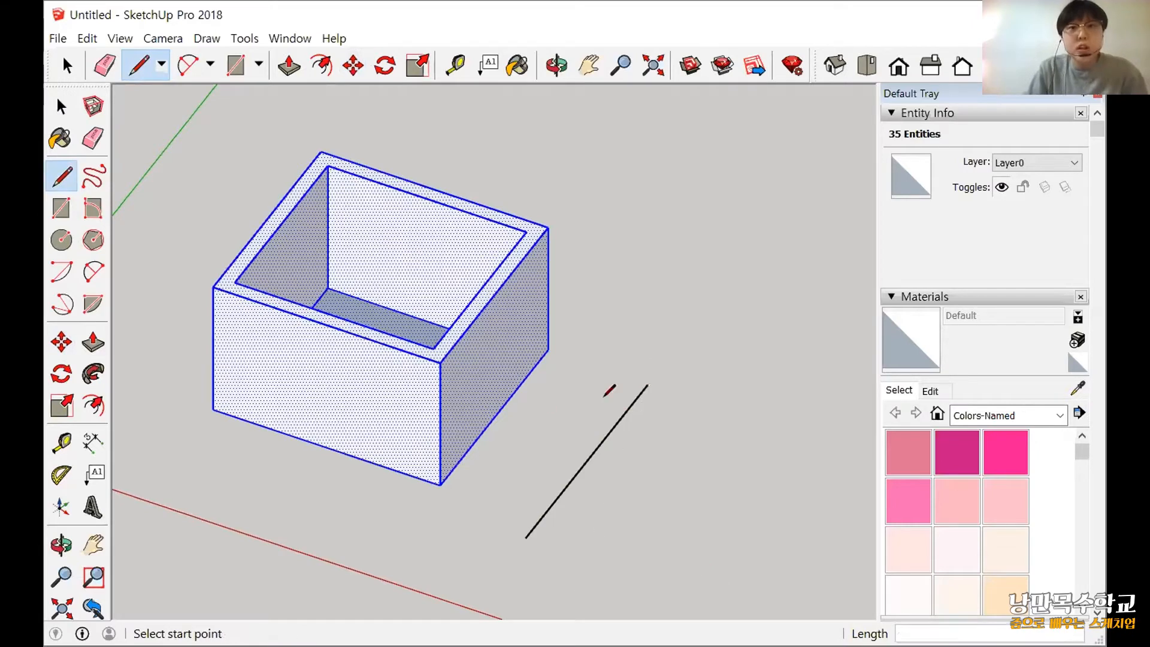
click(60, 107)
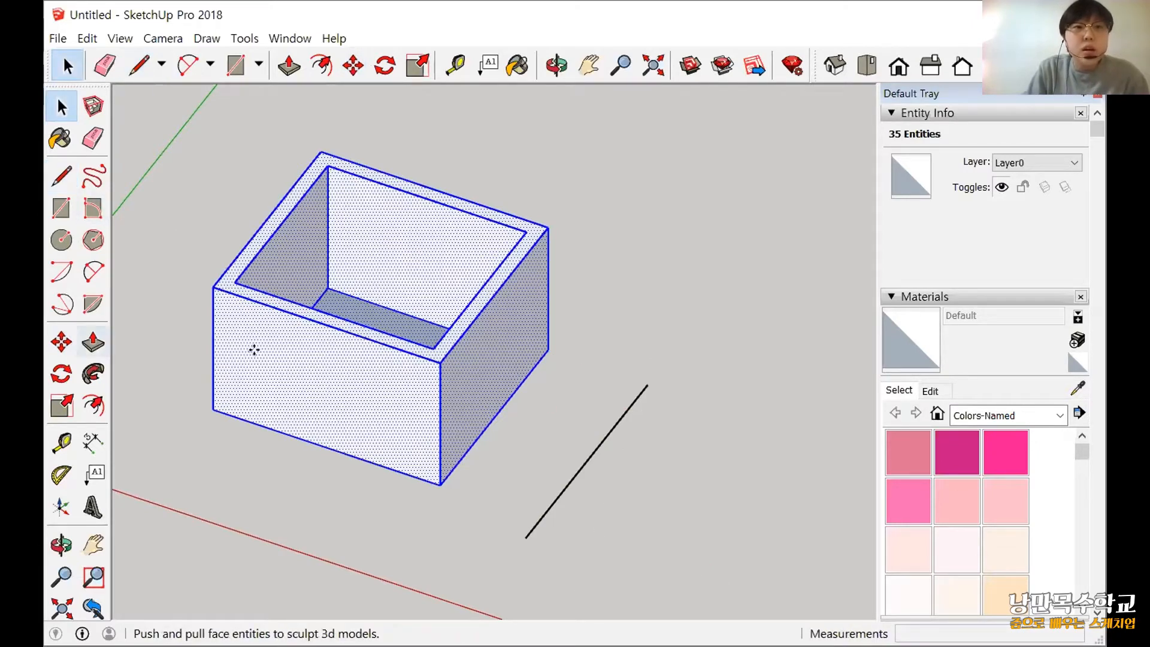
Move the selected box freely about 560 mm toward the separate line.
key(m)
click(439, 292)
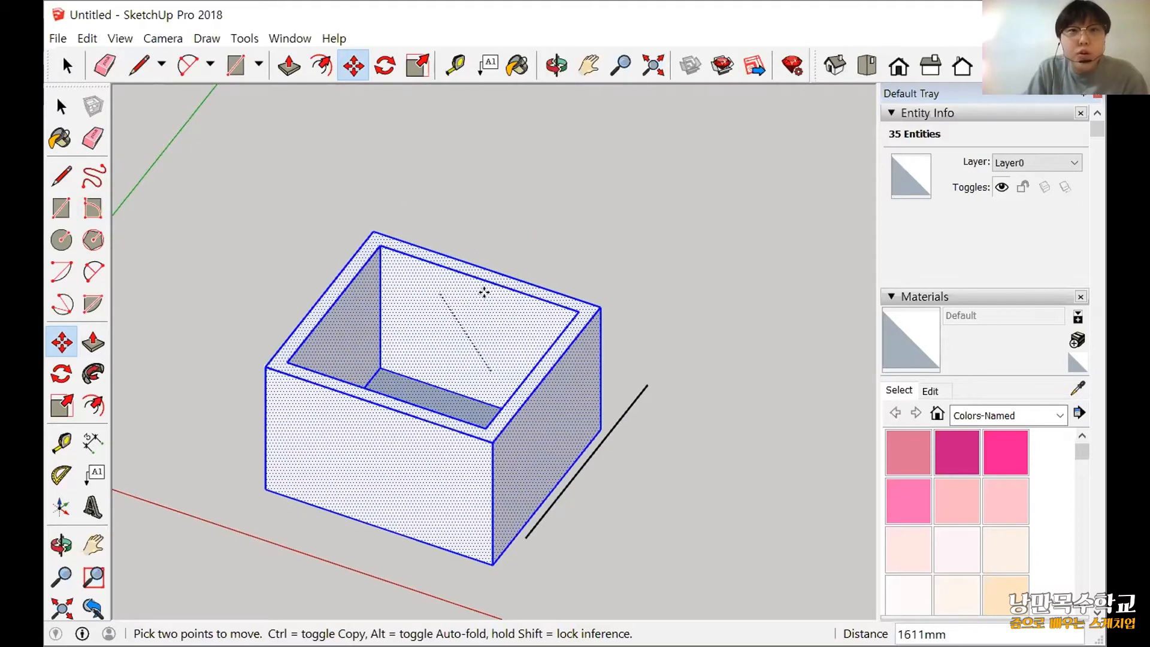
click(484, 293)
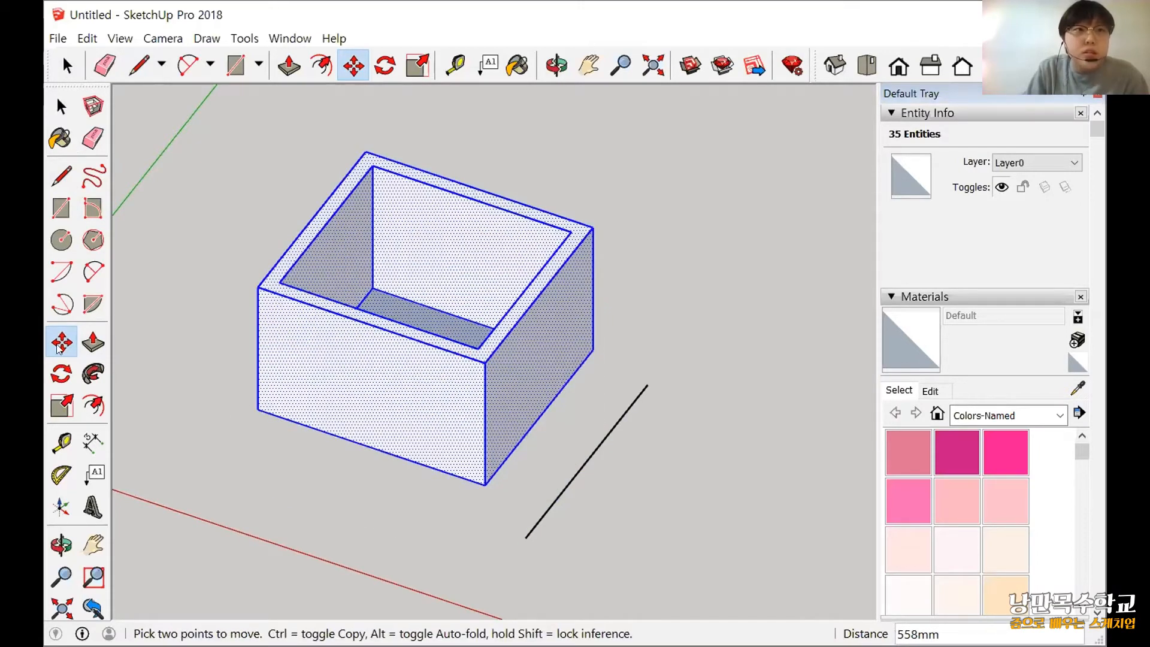
Move the box by its lower front corner so that this corner snaps onto the near endpoint of the line.
click(474, 483)
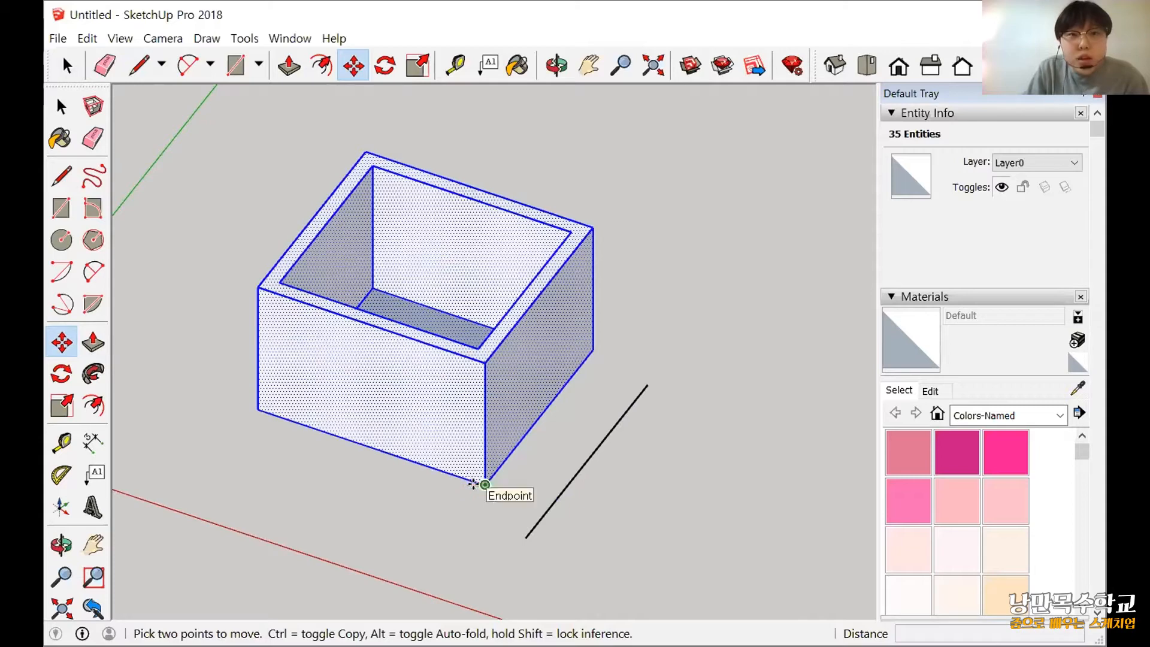
scroll(468, 500, up, 3)
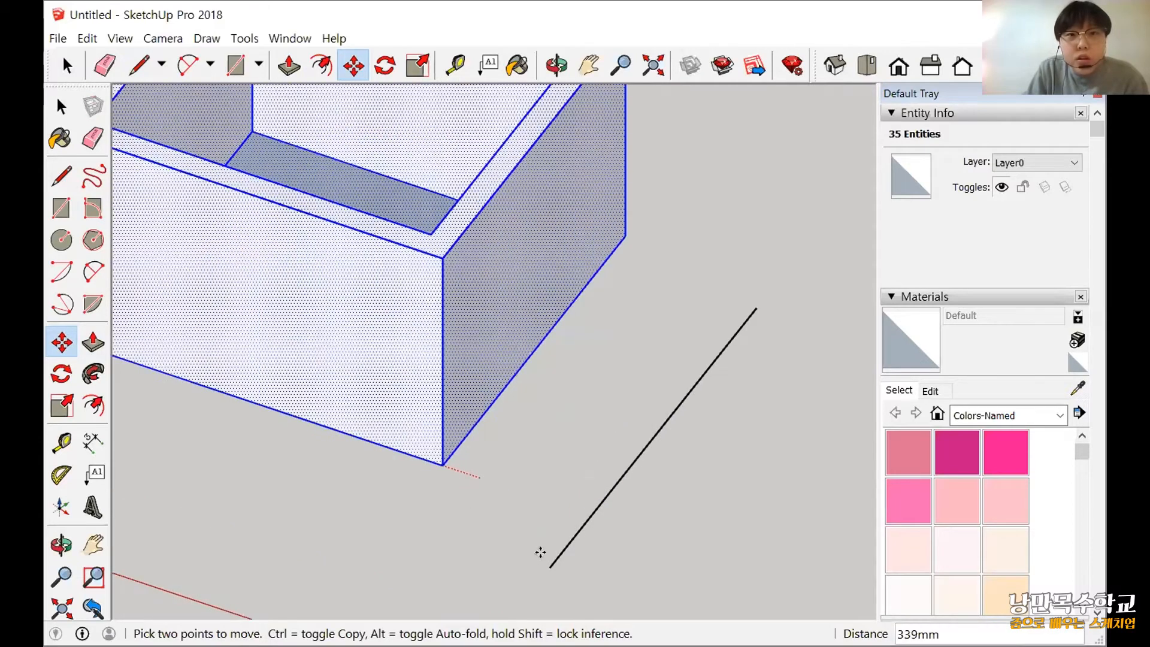
click(549, 565)
scroll(624, 518, down, 2)
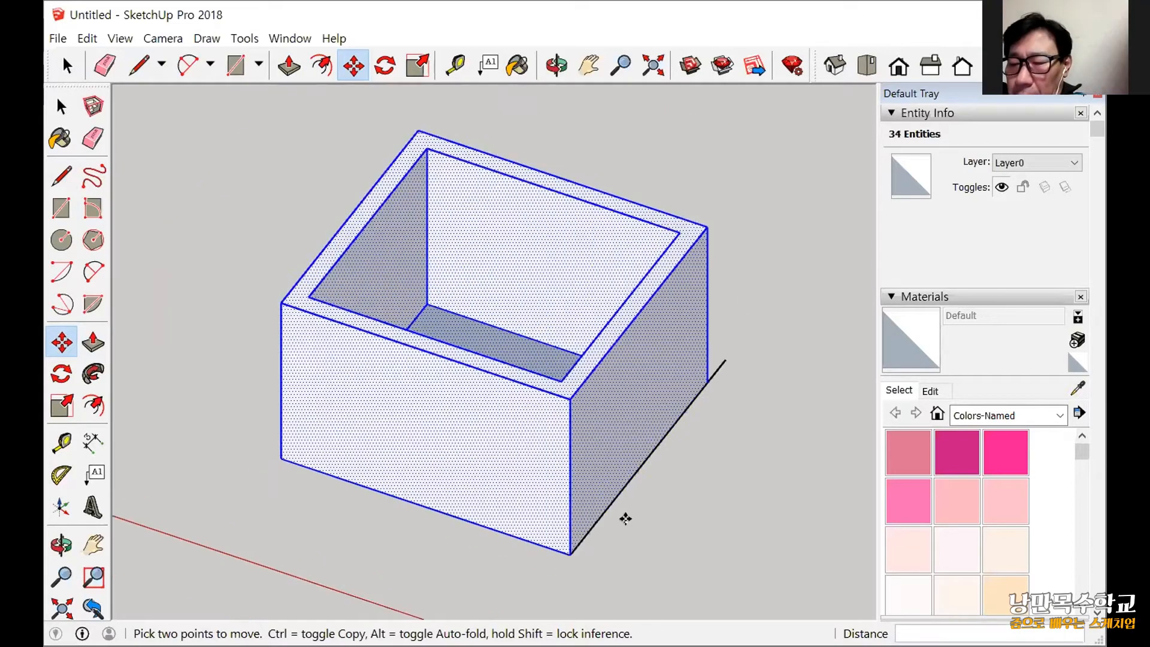
scroll(599, 497, down, 1)
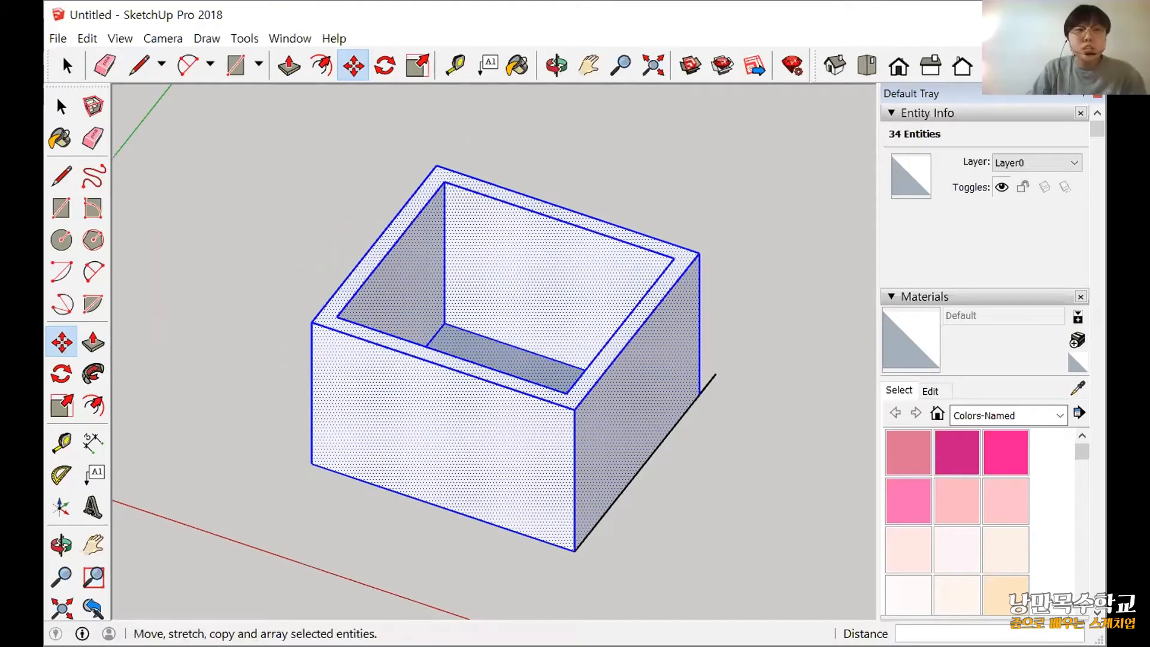
click(567, 551)
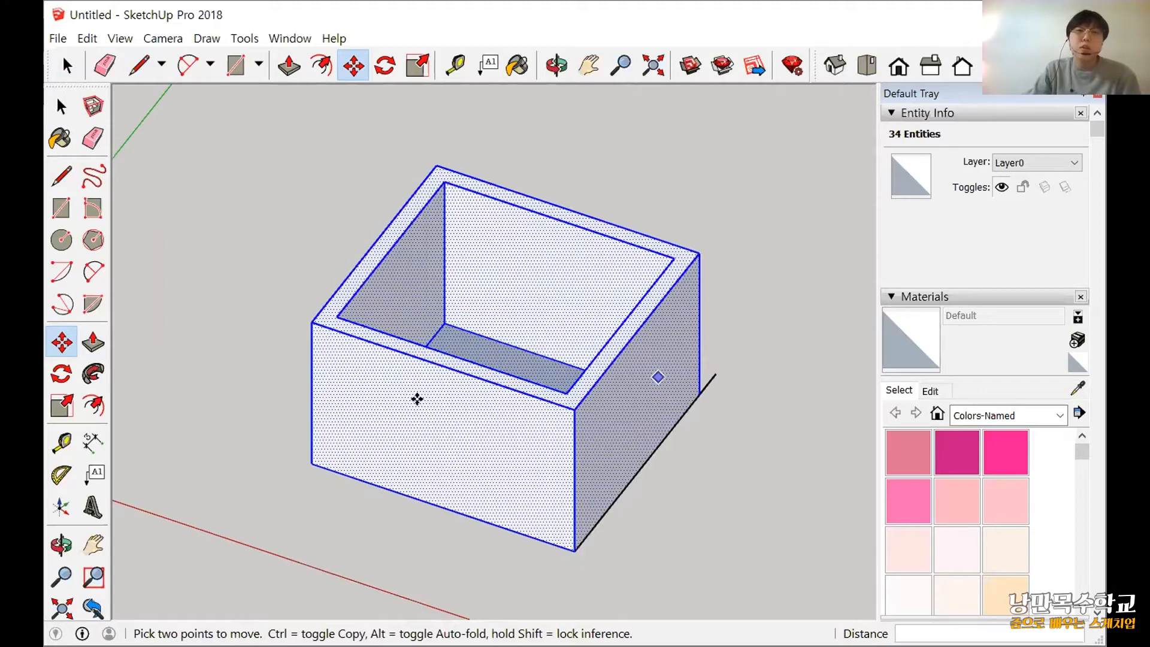
scroll(624, 425, down, 1)
scroll(624, 425, down, 1)
shift+middle_drag(157, 392, 63, 343)
click(69, 130)
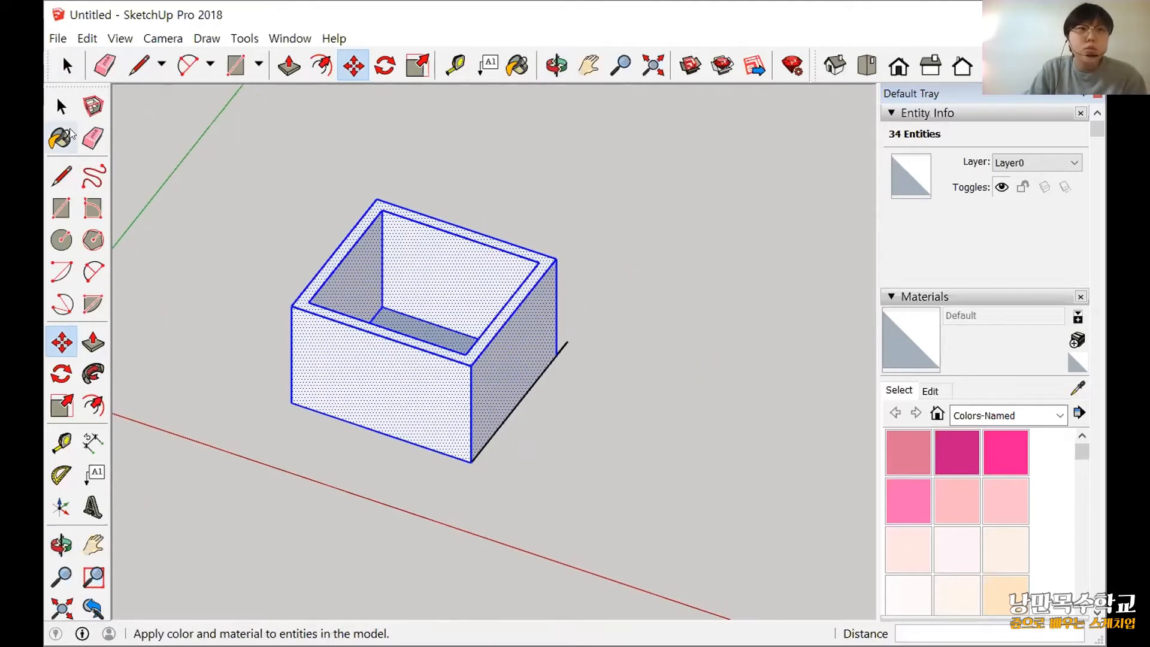
Copy the selected box with the Move tool from its lower front corner, placing the copy about 3870 mm away along the red axis.
key(space)
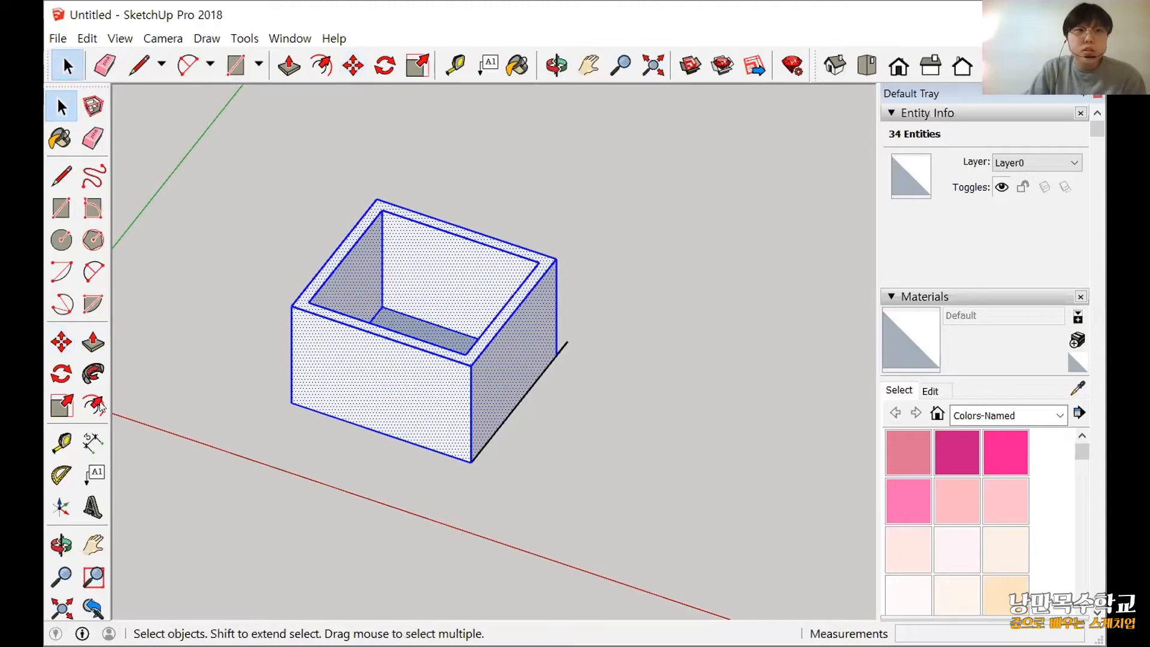
click(50, 346)
scroll(458, 465, up, 2)
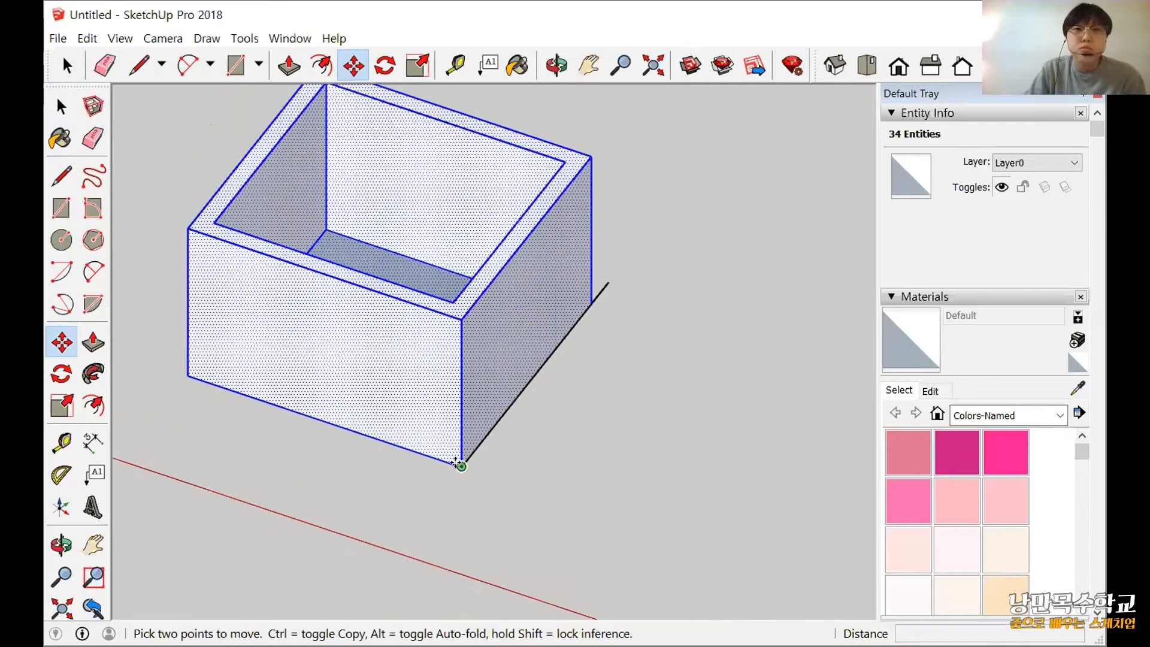
scroll(543, 413, down, 2)
middle_drag(383, 437, 567, 398)
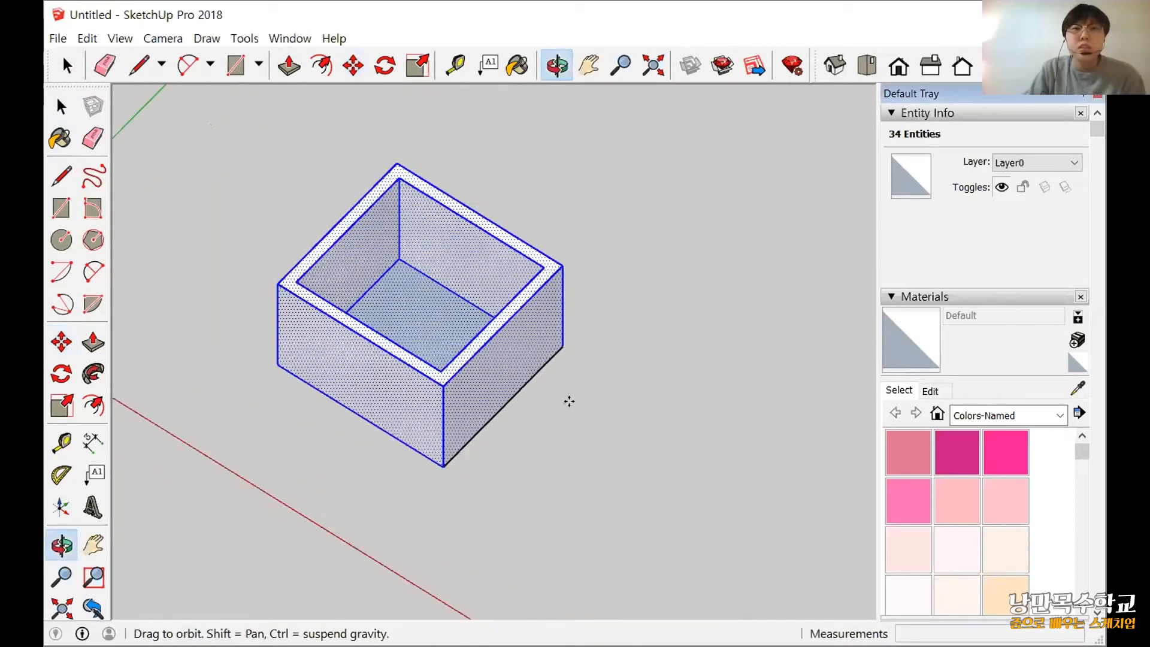
middle_drag(376, 329, 366, 324)
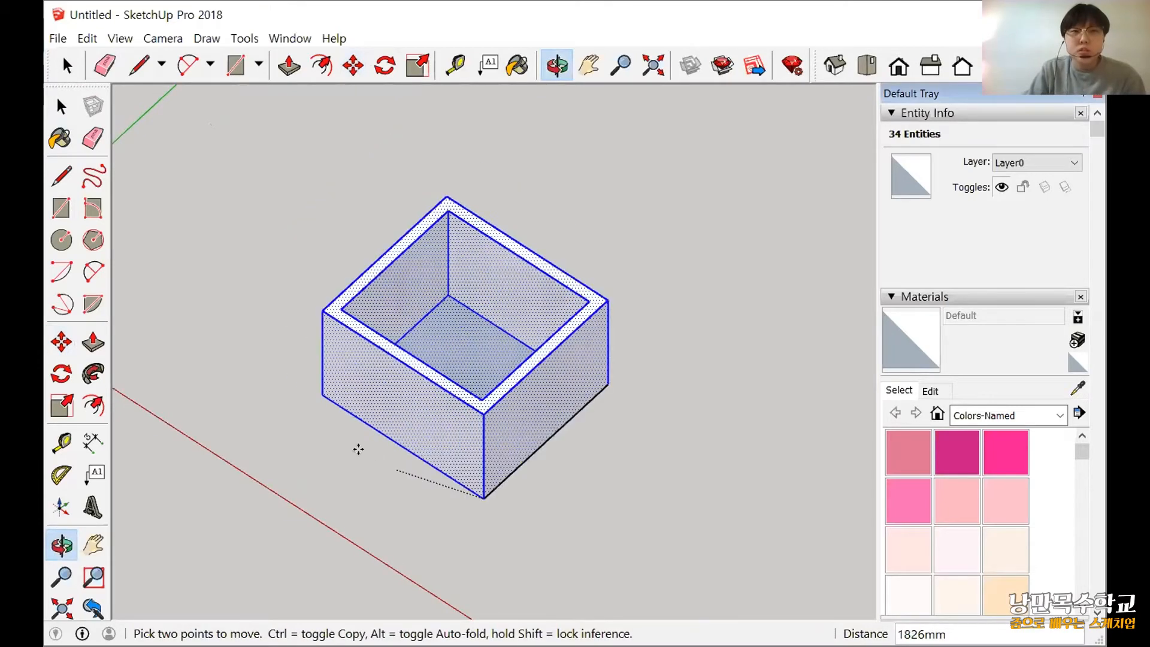
text(1000)
key(Return)
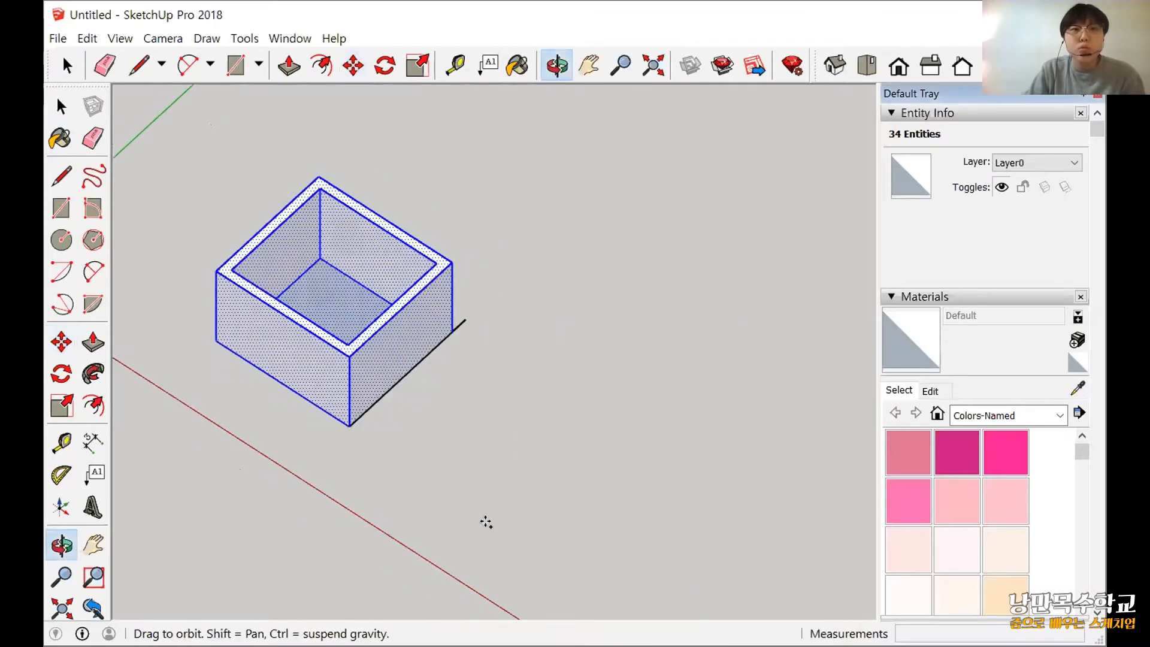
middle_drag(521, 449, 518, 545)
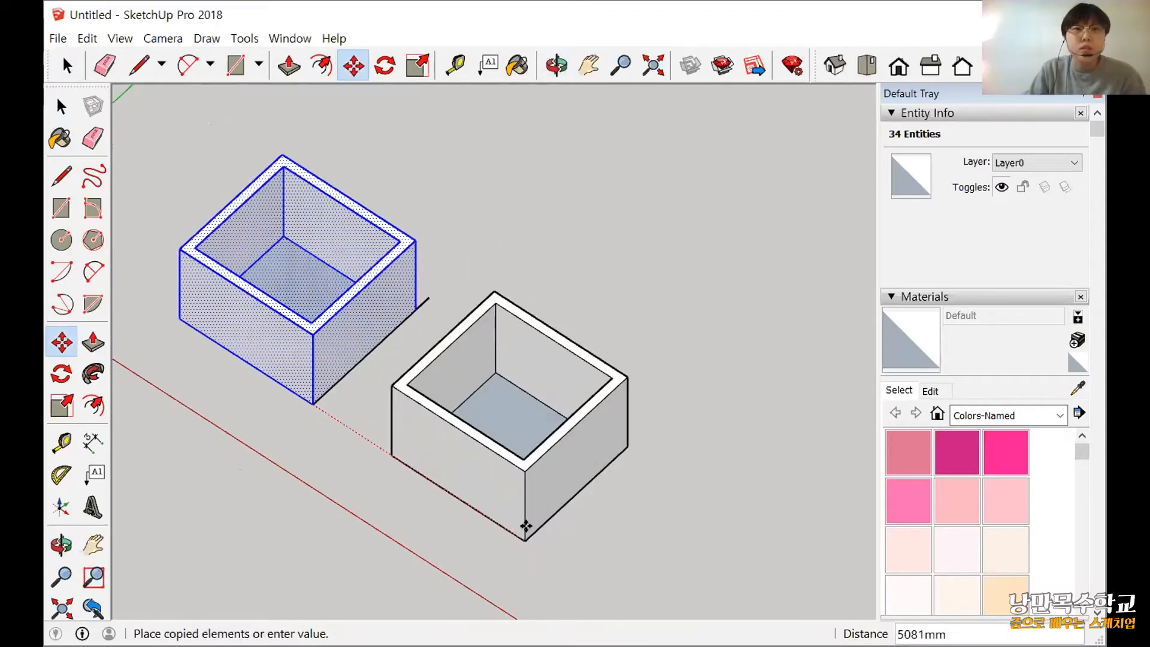
key(ctrl)
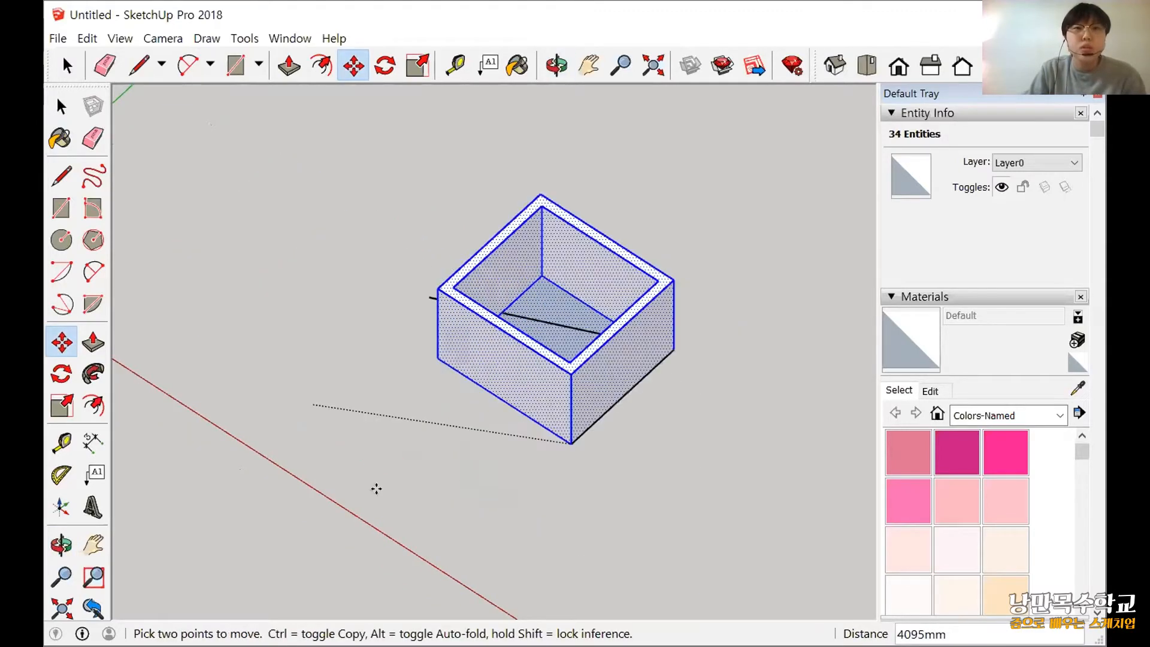
key(ctrl)
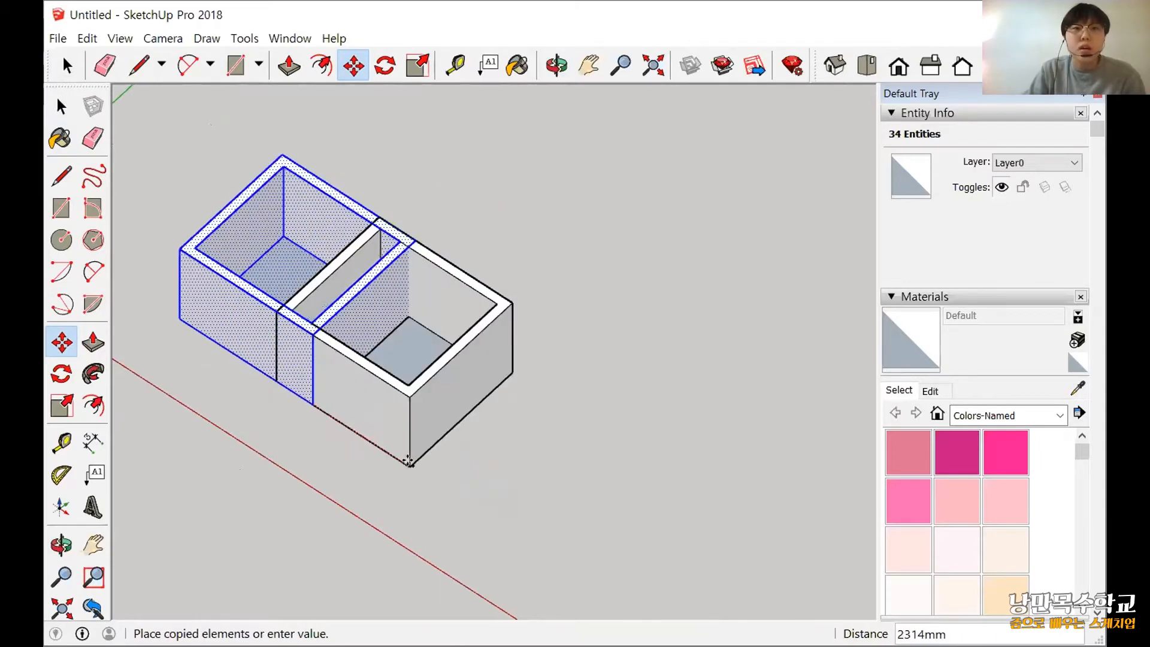
click(468, 511)
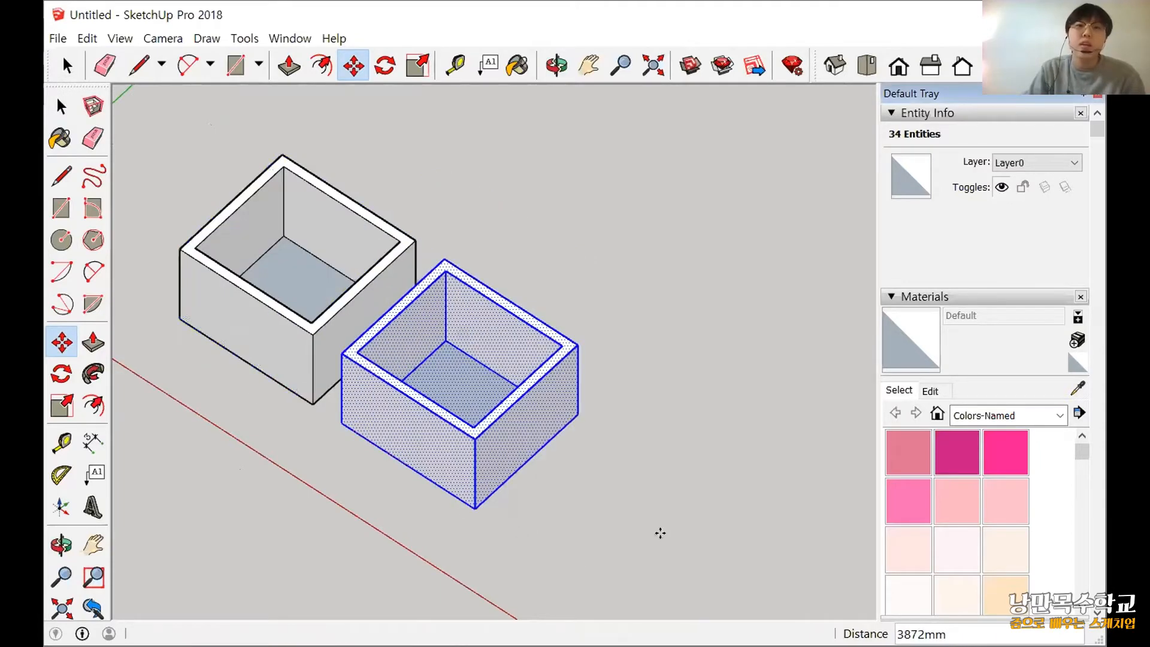
Delete the selected copy of the box.
middle_drag(733, 403, 128, 295)
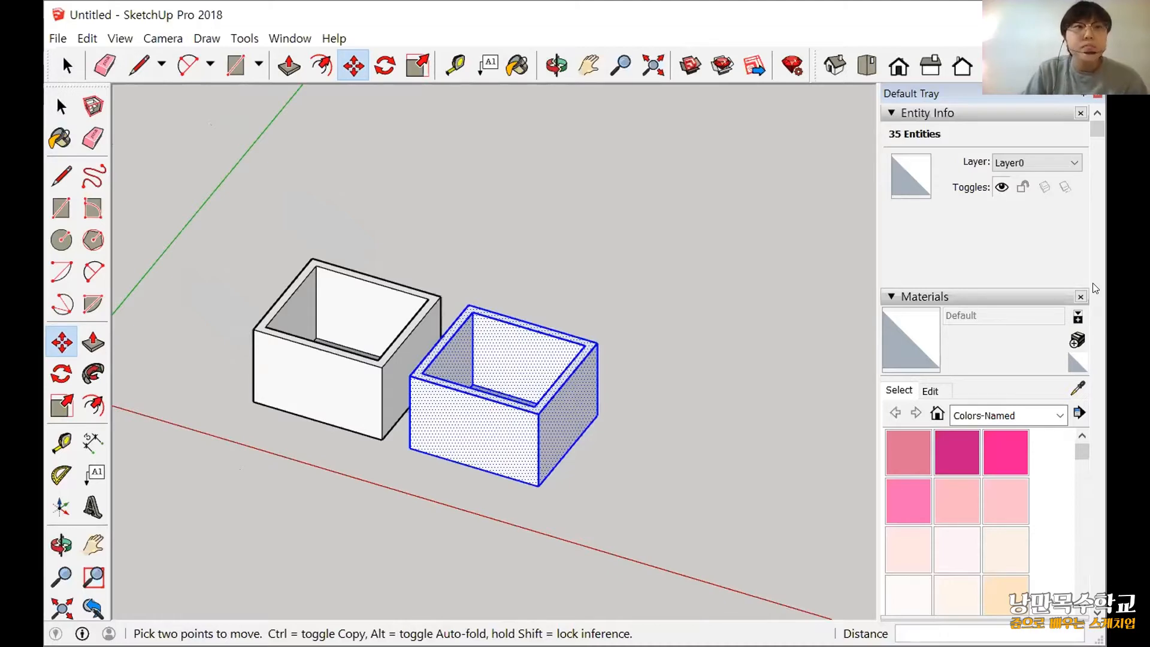
key(alt+Tab)
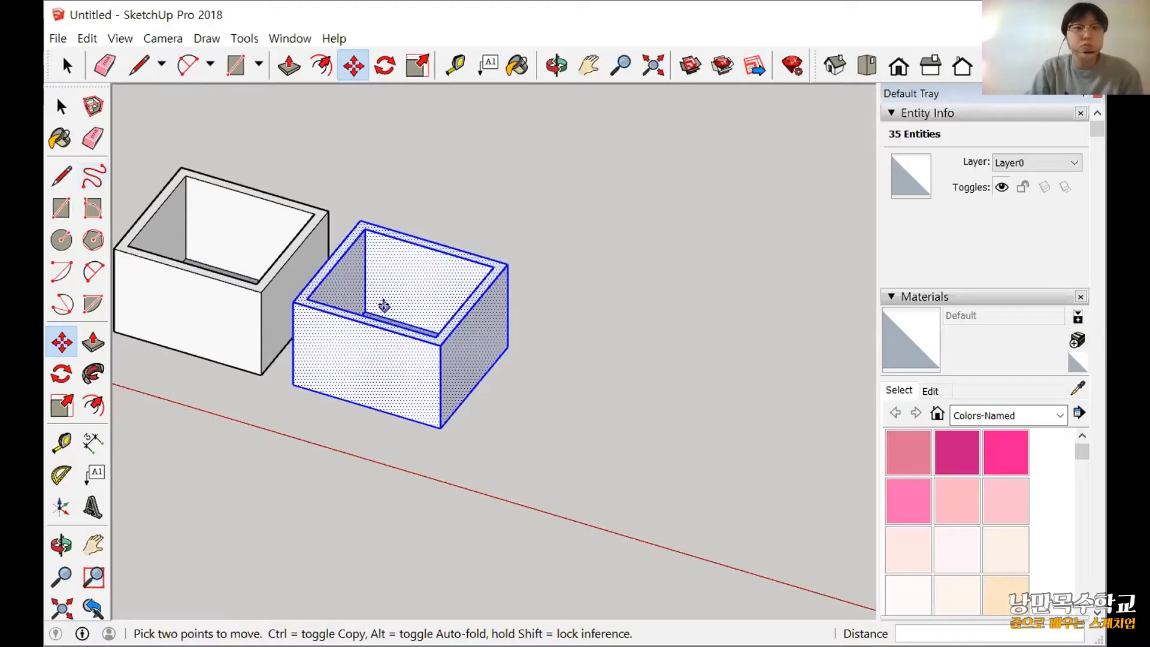
text(x)
key(space)
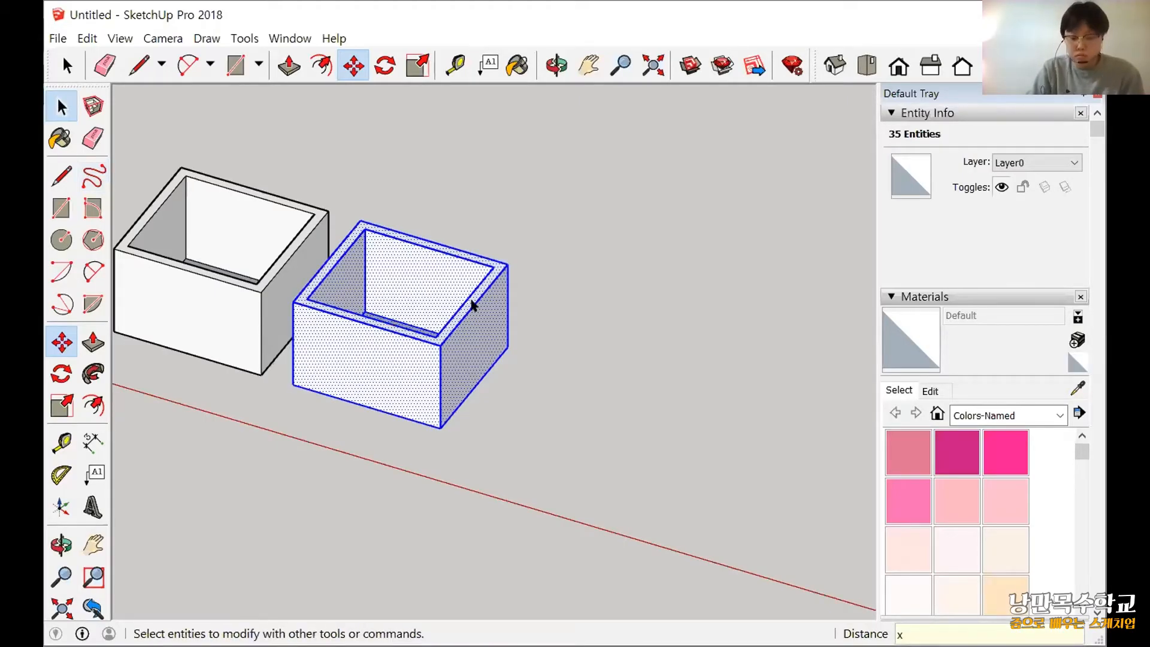
key(Delete)
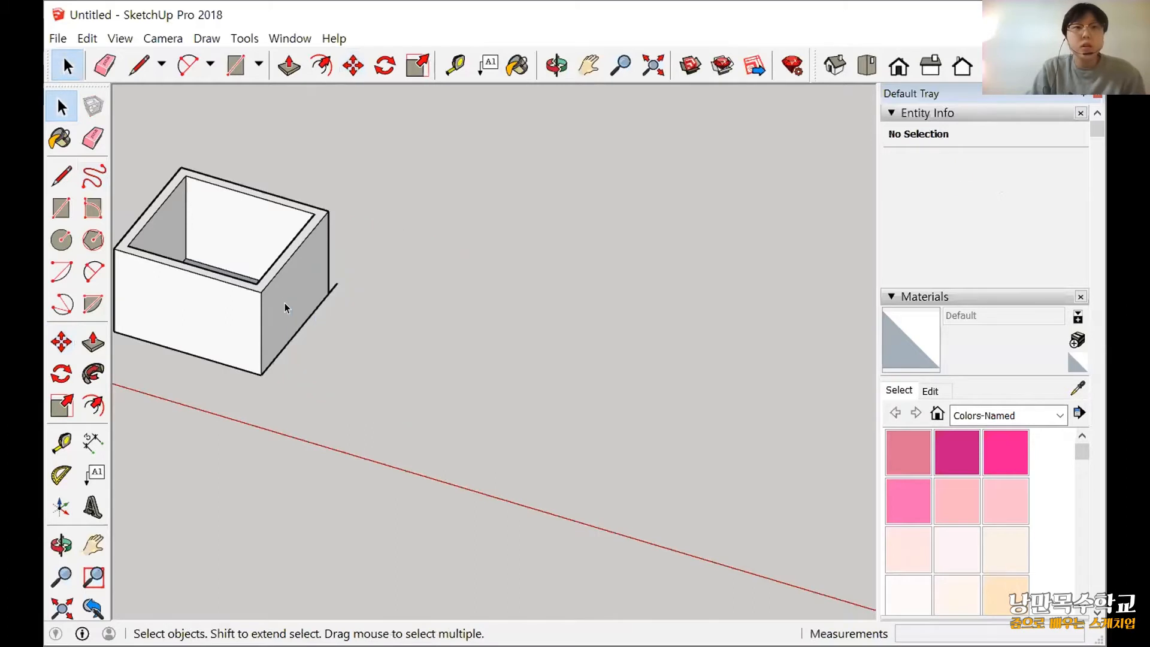
Delete the leftover line segment sticking out from the remaining box's lower back corner.
middle_drag(496, 383, 563, 398)
scroll(610, 337, up, 3)
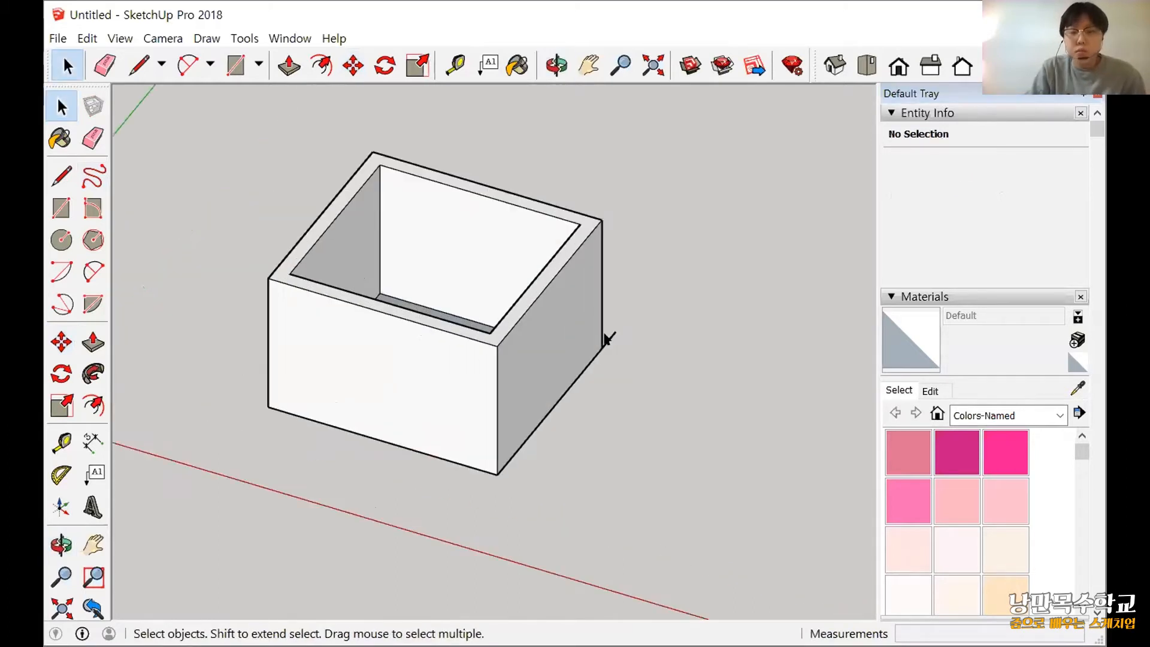
click(608, 340)
key(Delete)
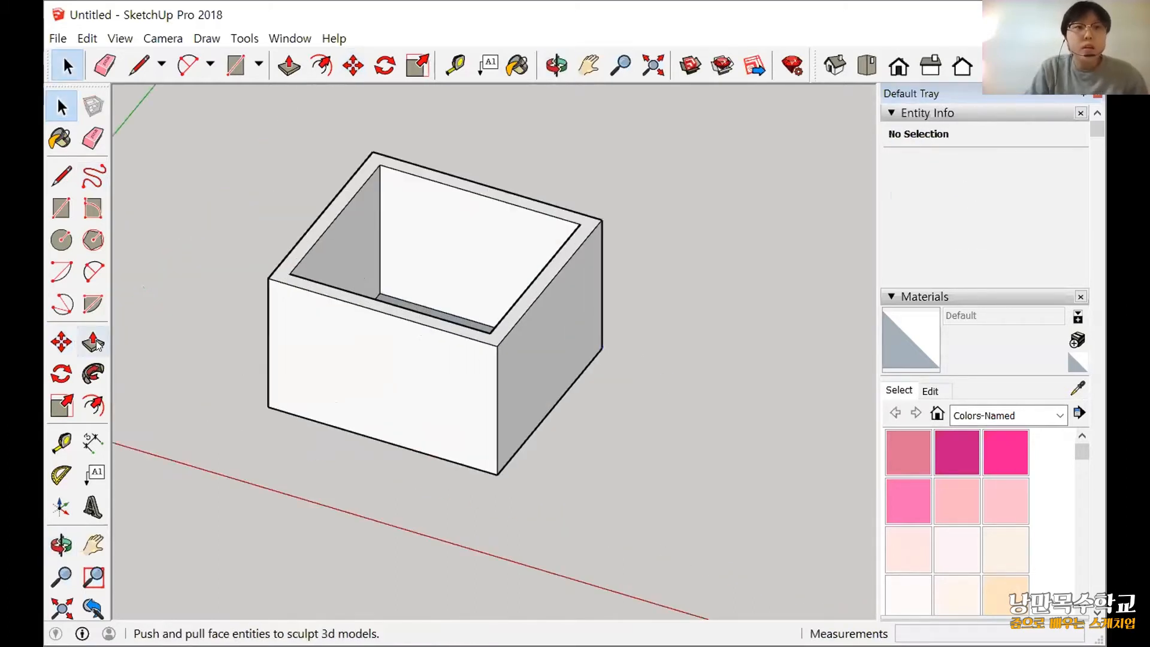
Select the whole box and activate the Rotate tool.
key(ctrl+a)
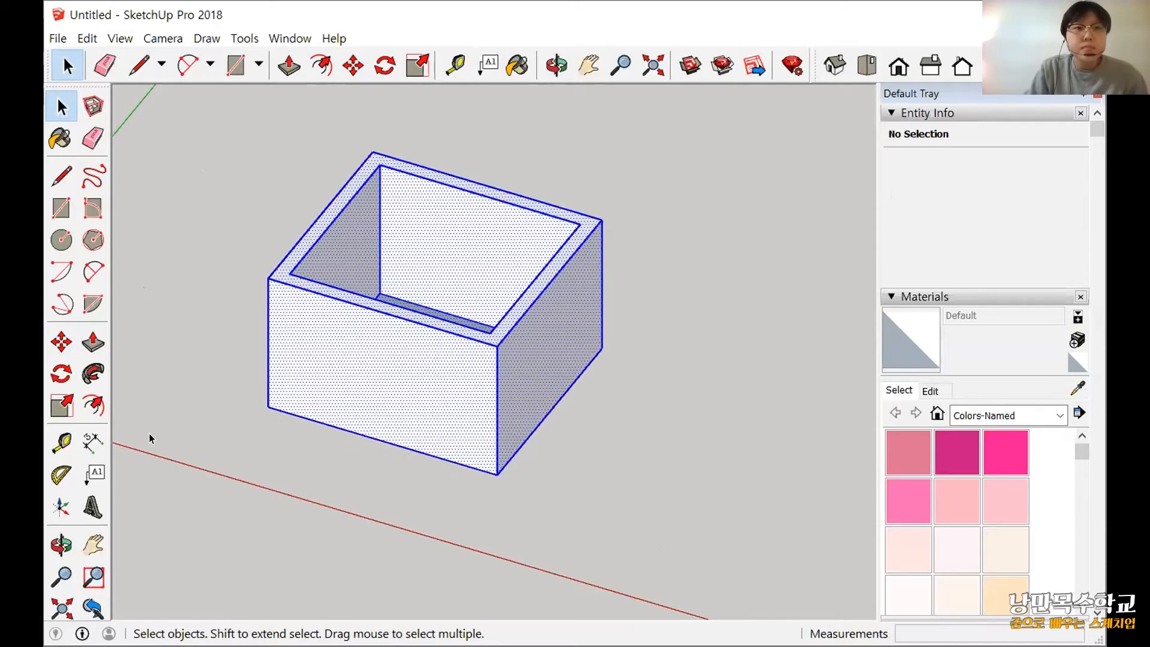
click(63, 375)
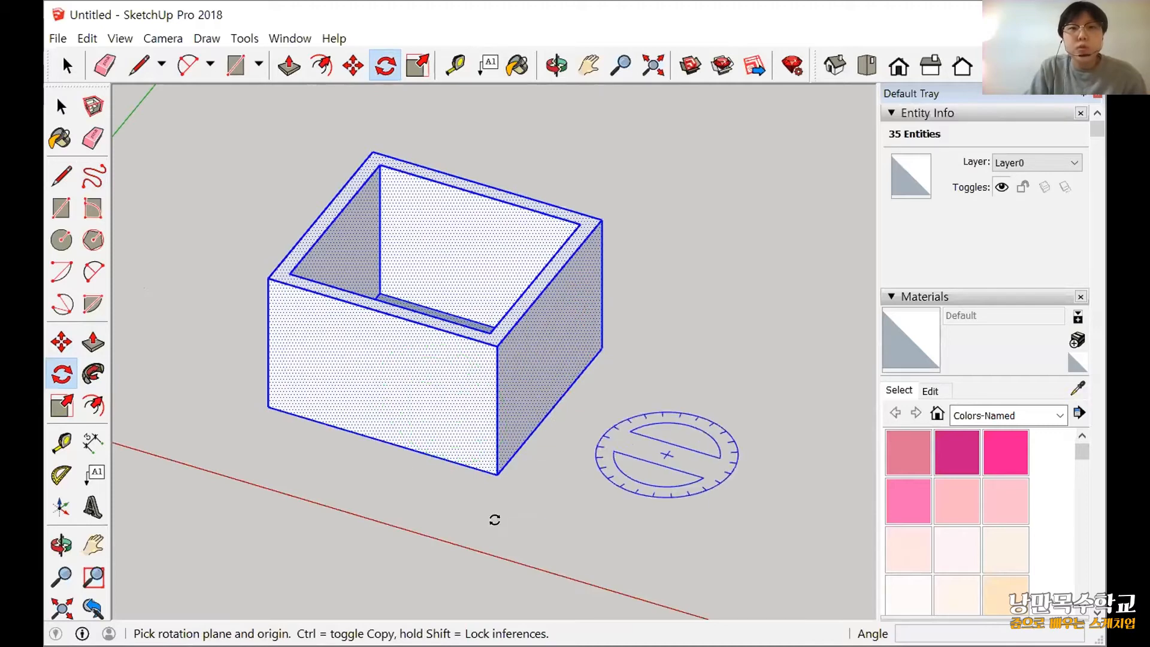
scroll(445, 514, down, 1)
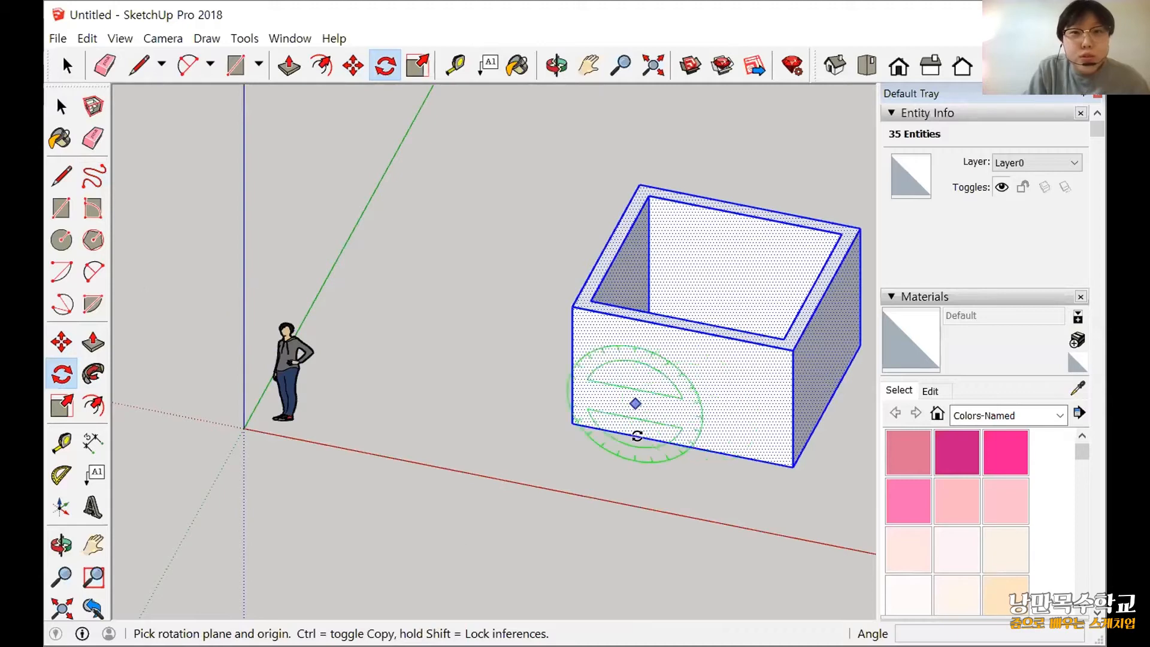
Examine how the Rotate protractor aligns with the box's different faces from several viewing angles.
middle_drag(672, 501, 672, 501)
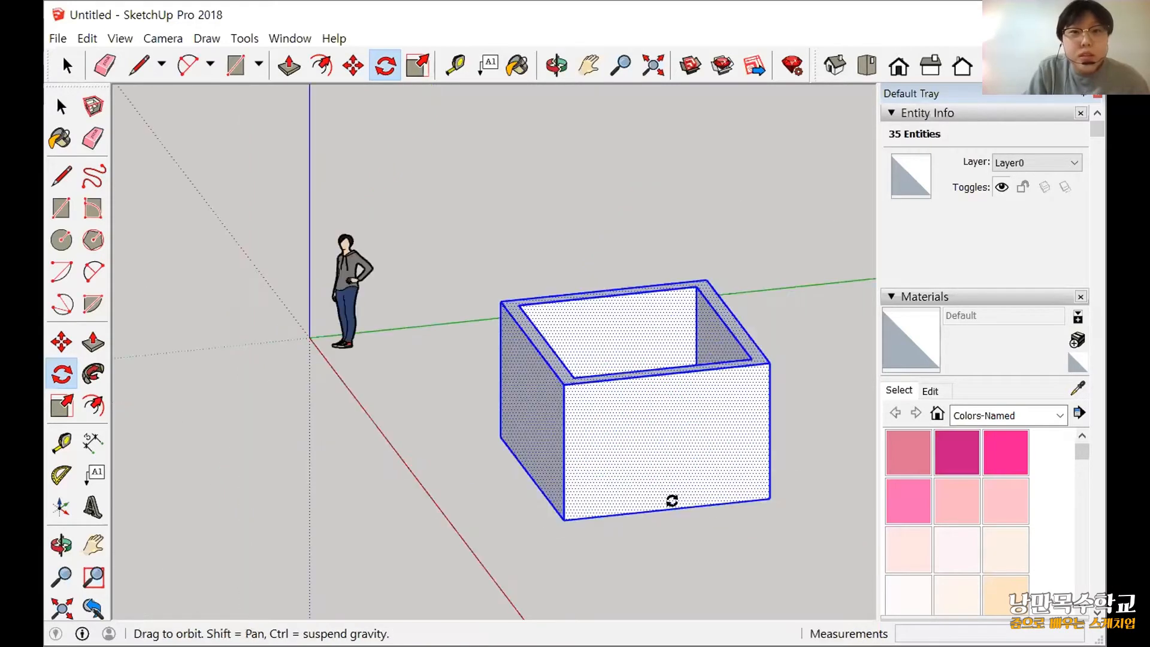
middle_drag(733, 423, 682, 457)
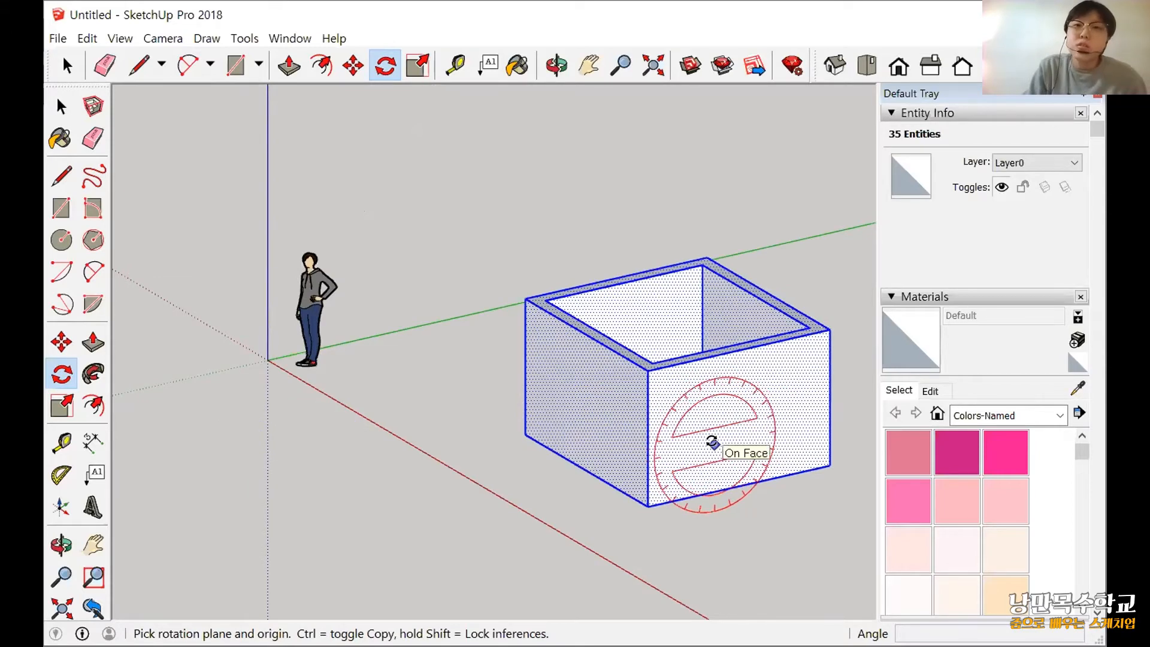
scroll(711, 443, down, 1)
shift+middle_drag(711, 444, 454, 450)
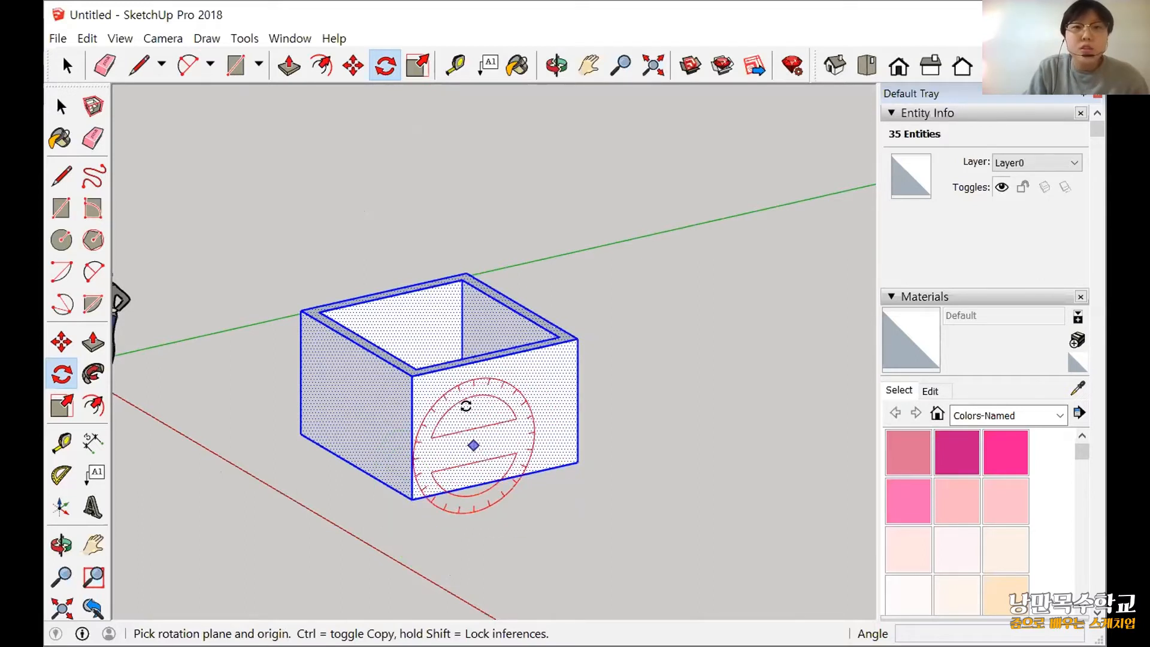
shift+middle_drag(385, 418, 457, 414)
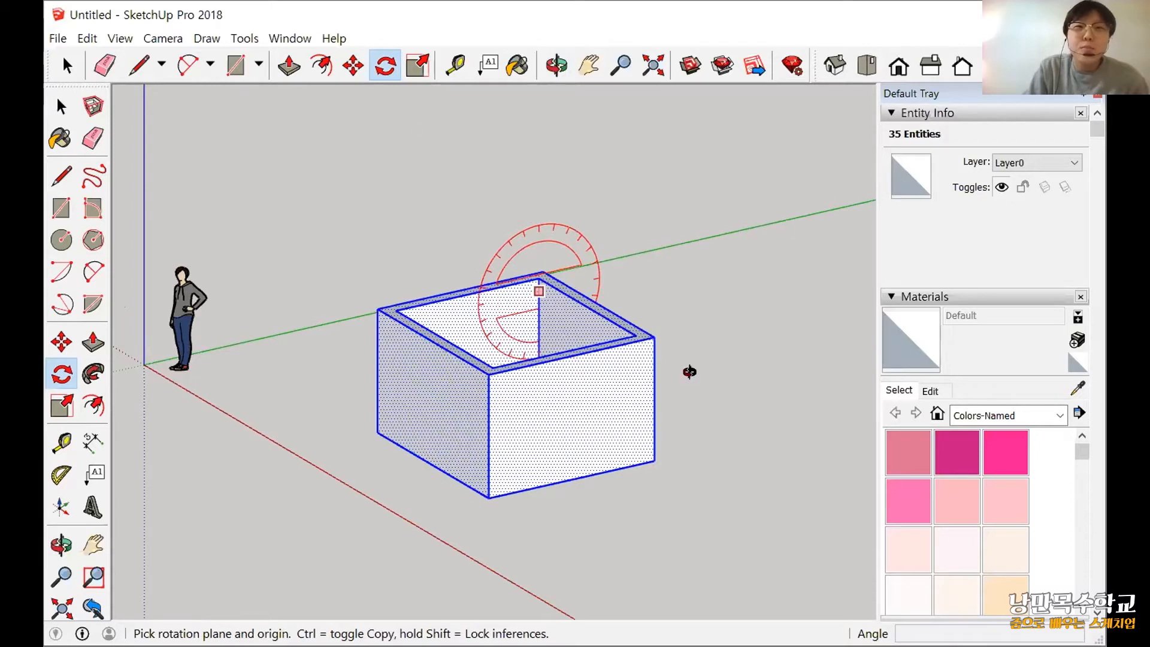
middle_drag(460, 442, 120, 392)
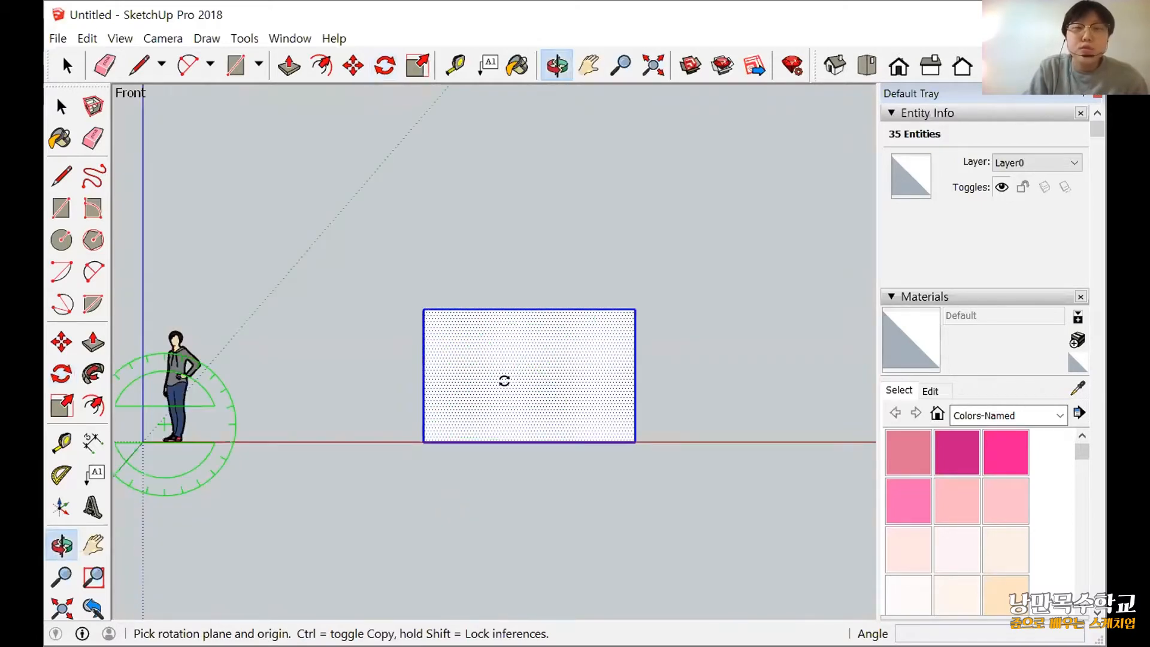
middle_drag(455, 393, 480, 282)
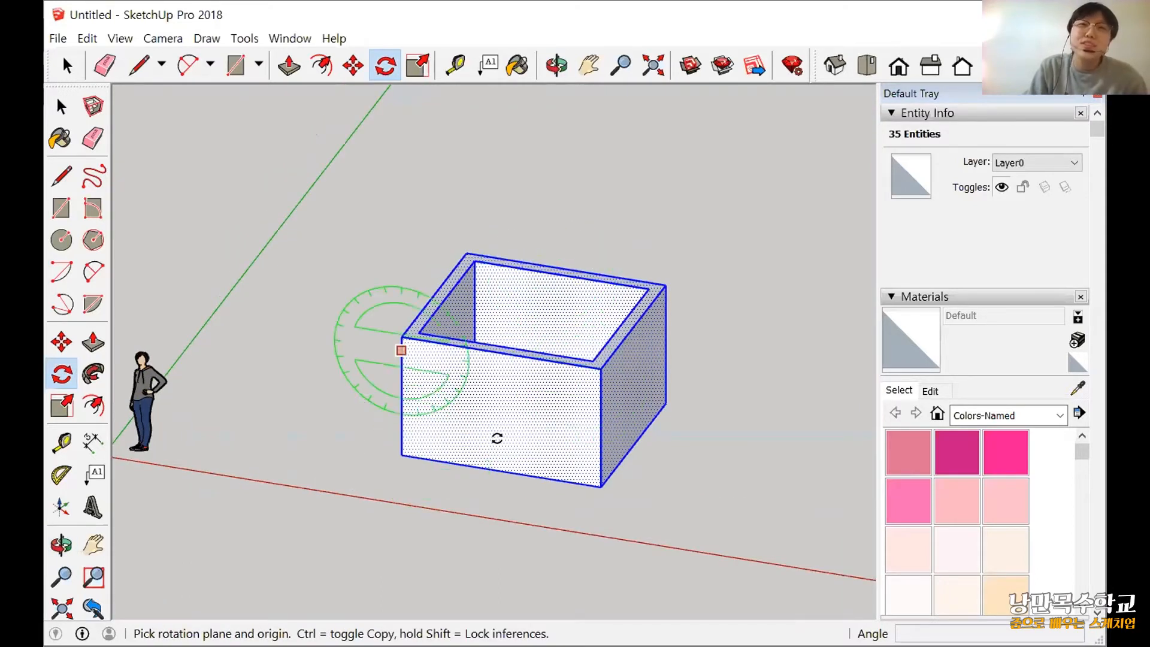
middle_drag(418, 442, 599, 277)
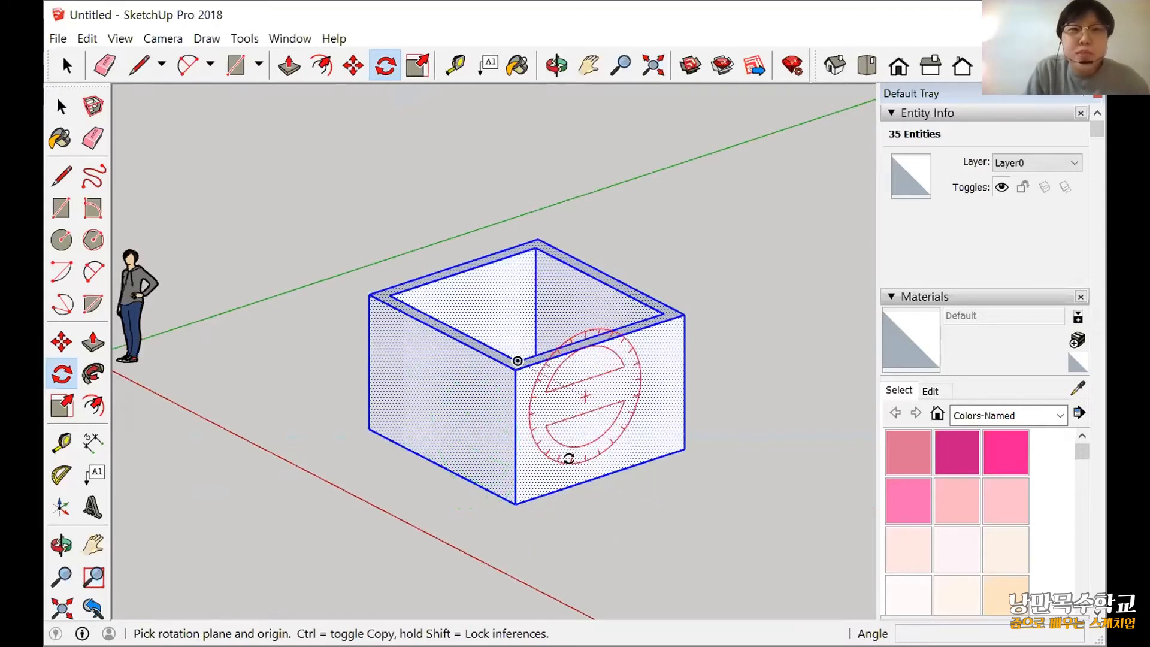
scroll(566, 458, down, 2)
middle_drag(551, 454, 558, 436)
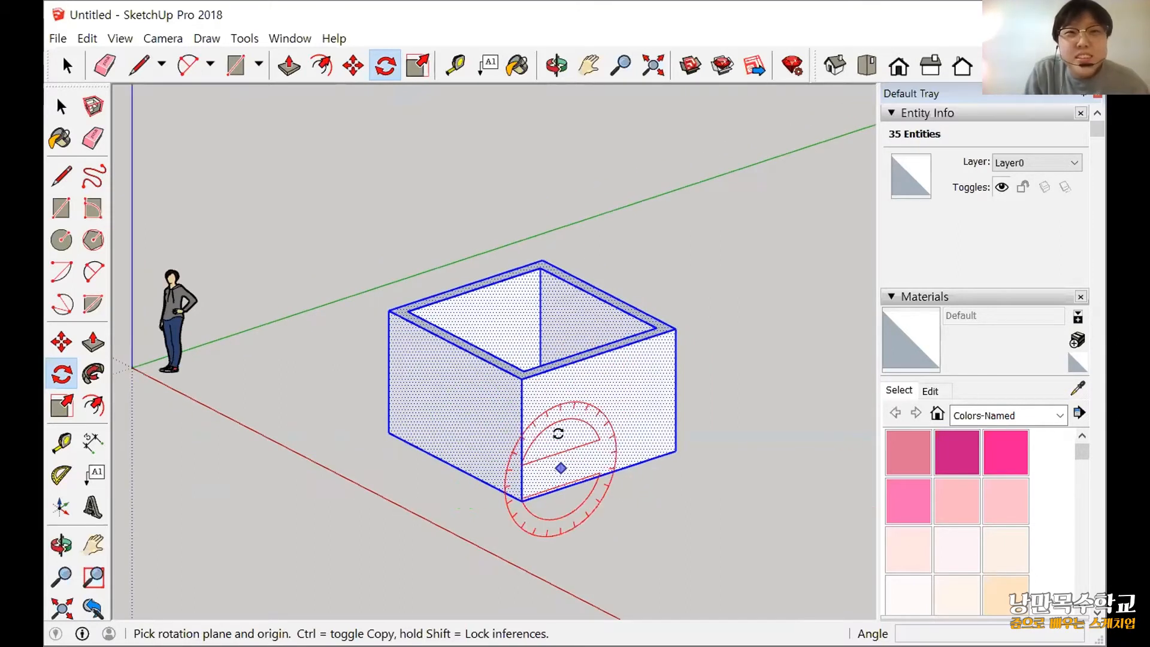
Rotate the box 90 degrees about a centre on its side face perpendicular to the red axis, using a reference line along the green axis.
click(563, 442)
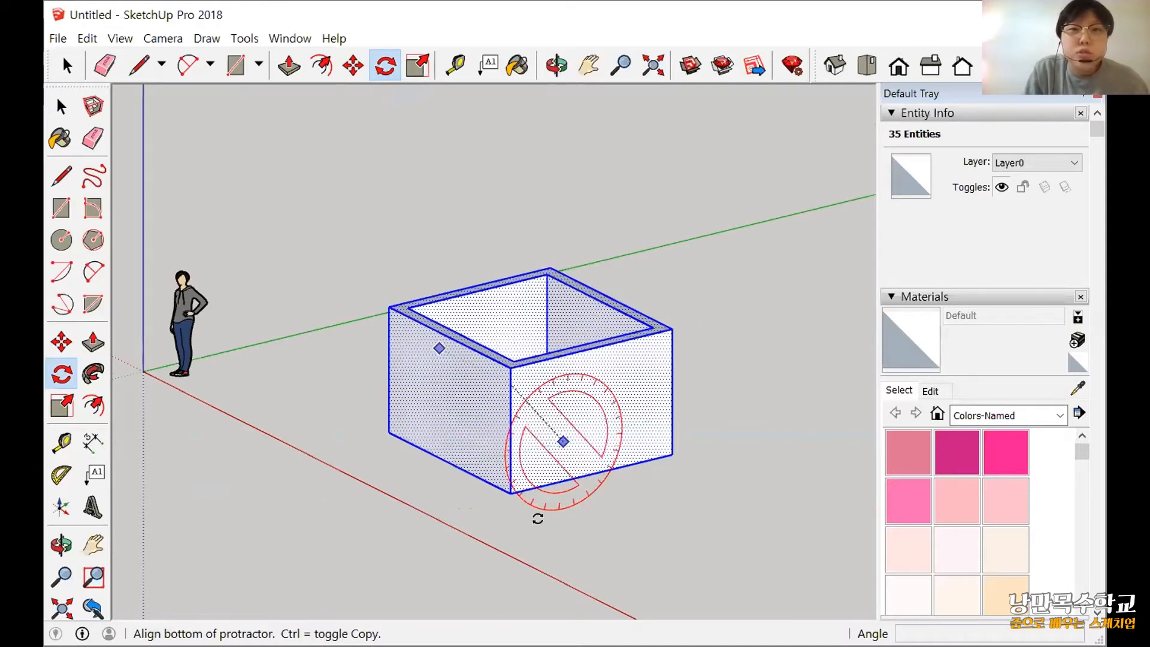
click(669, 327)
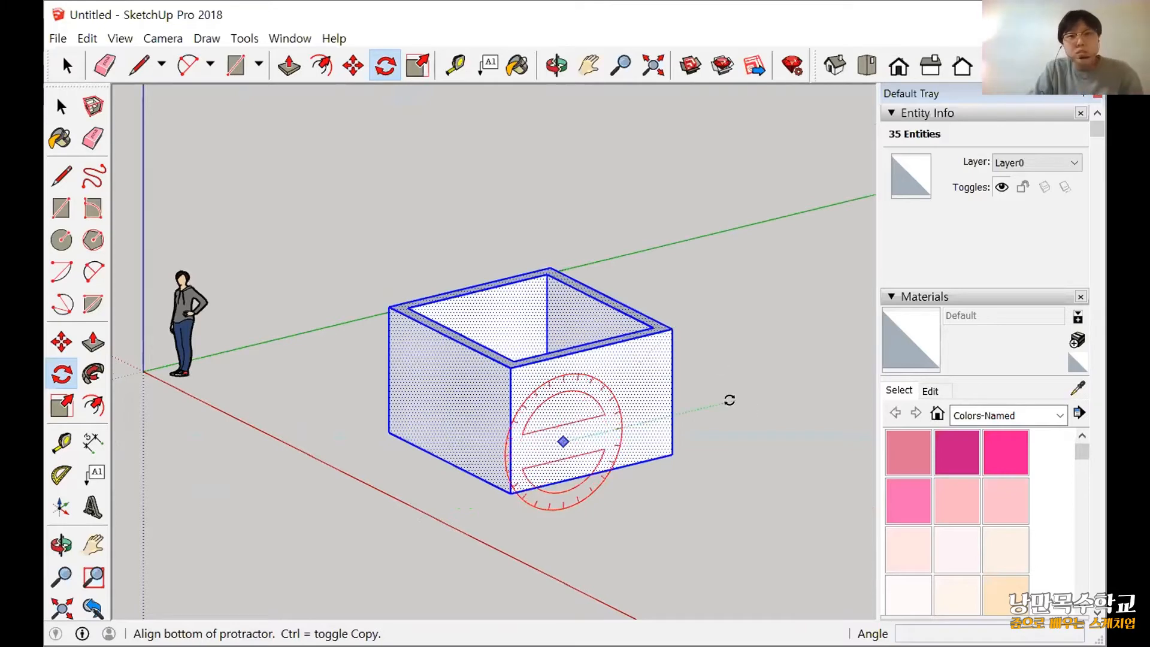
scroll(729, 406, up, 2)
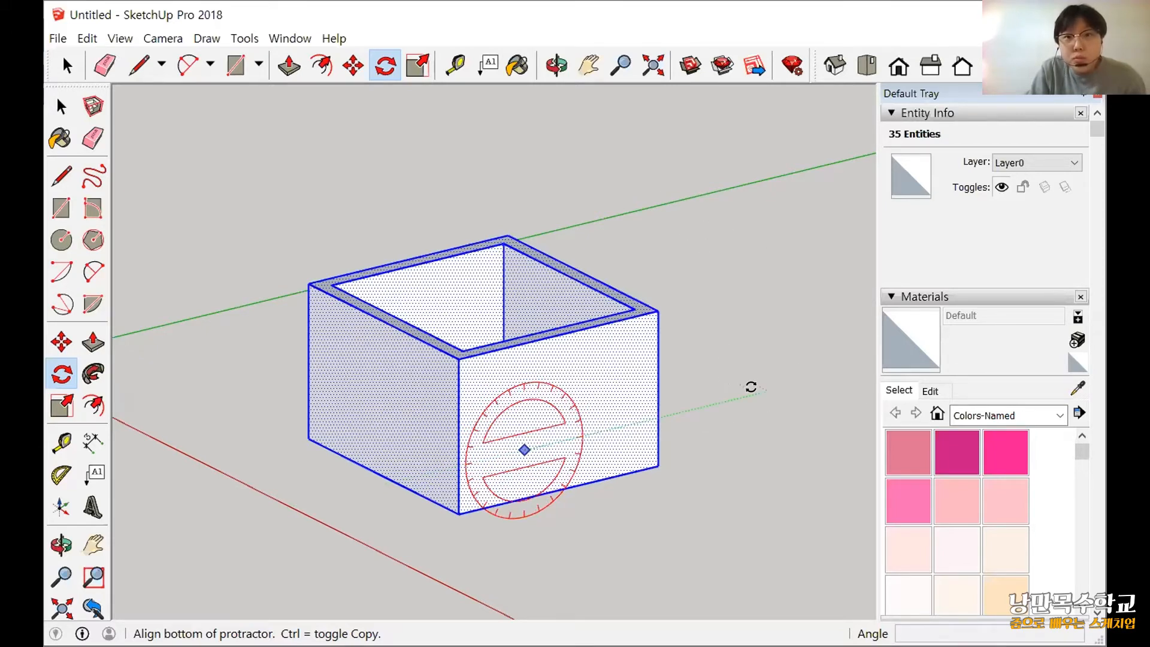
click(758, 388)
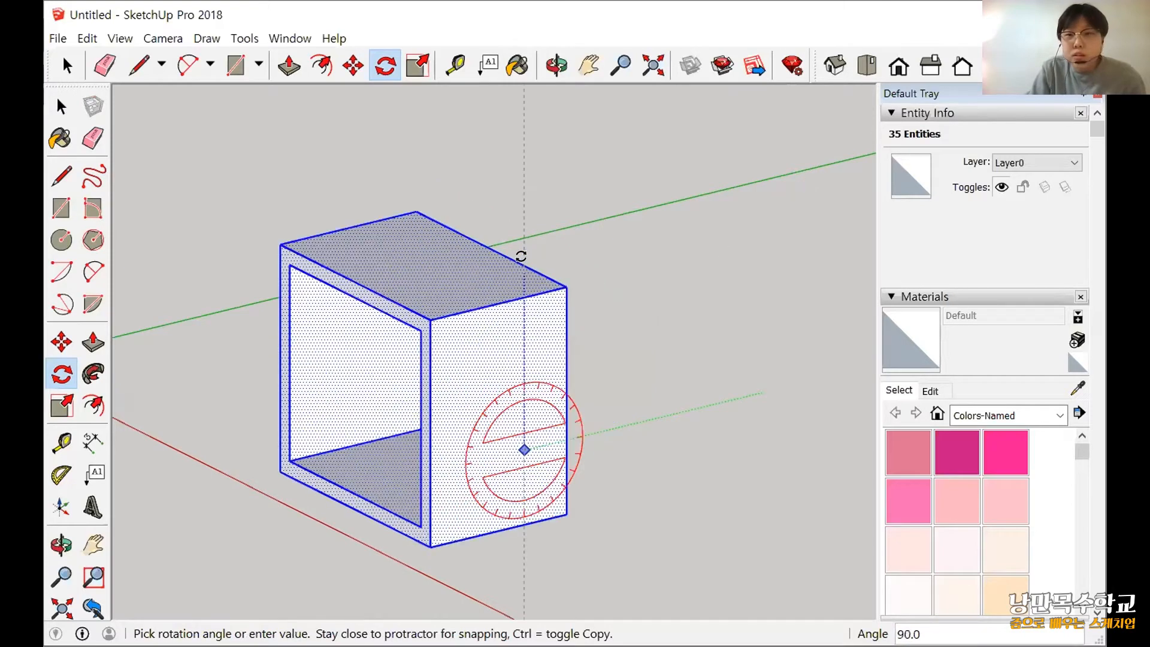
text(9)
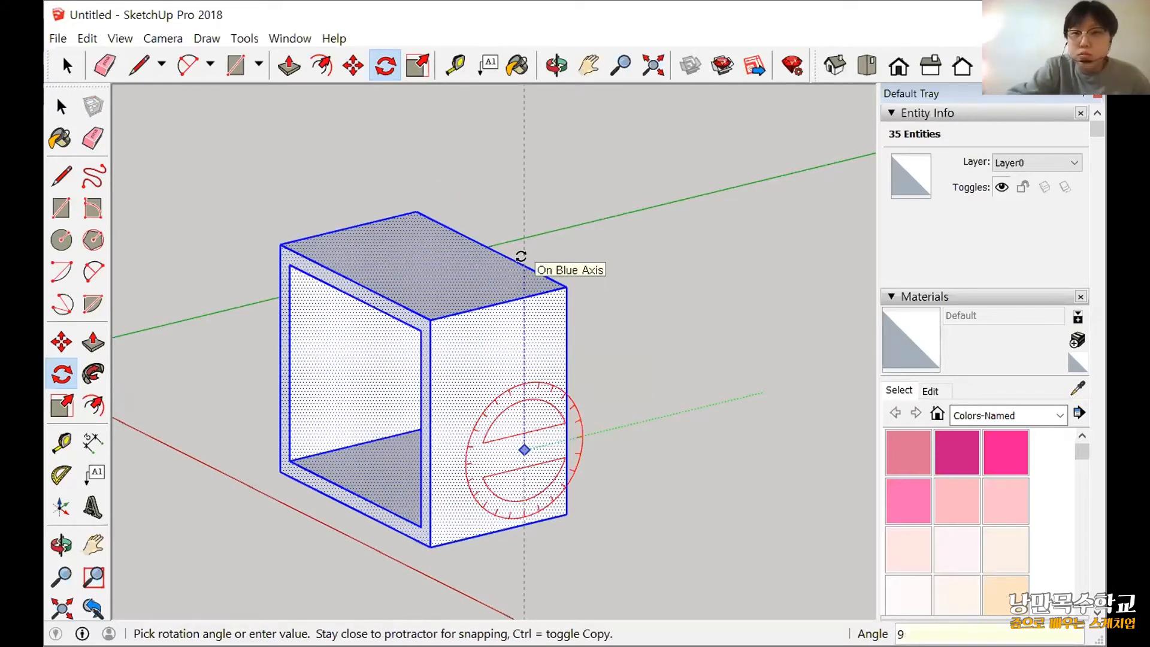
text(0)
key(Return)
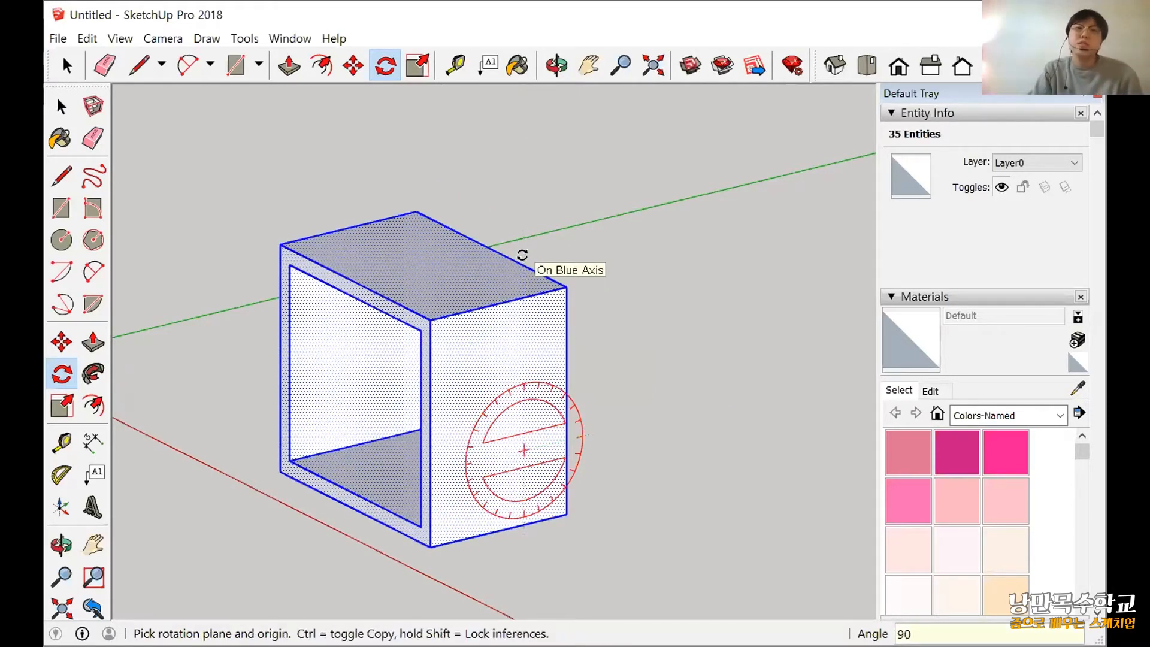
Examine the rotated box from several sides and check how the protractor orients on its faces.
scroll(660, 415, down, 2)
key(o)
drag(839, 411, 737, 390)
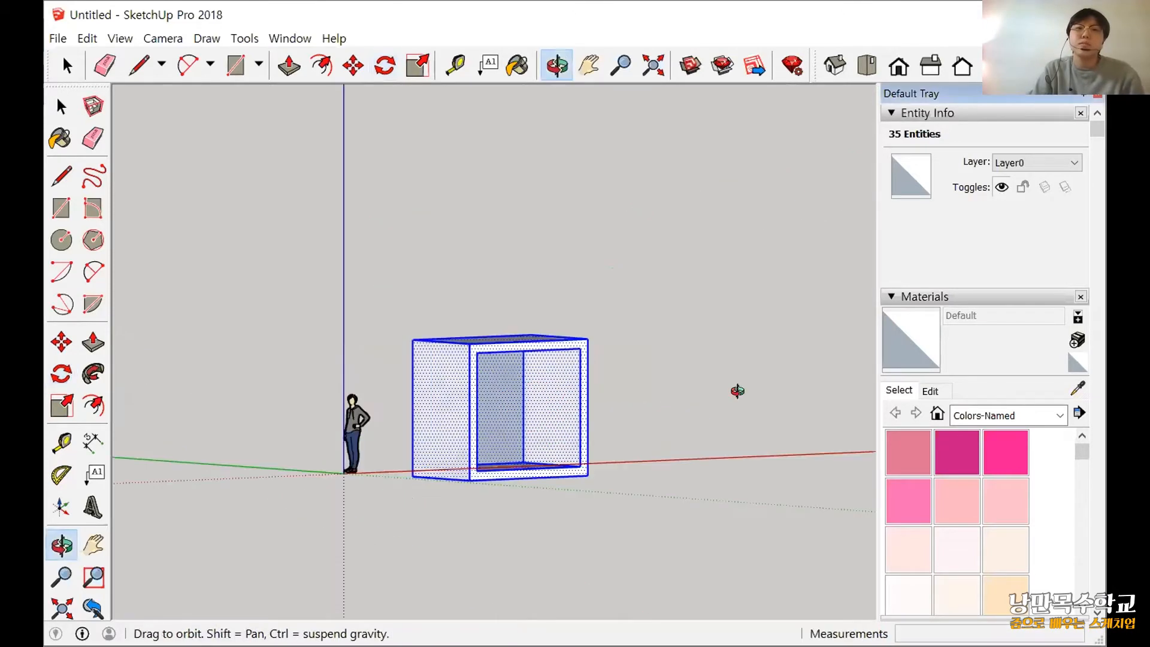
drag(671, 300, 539, 411)
middle_drag(504, 432, 276, 381)
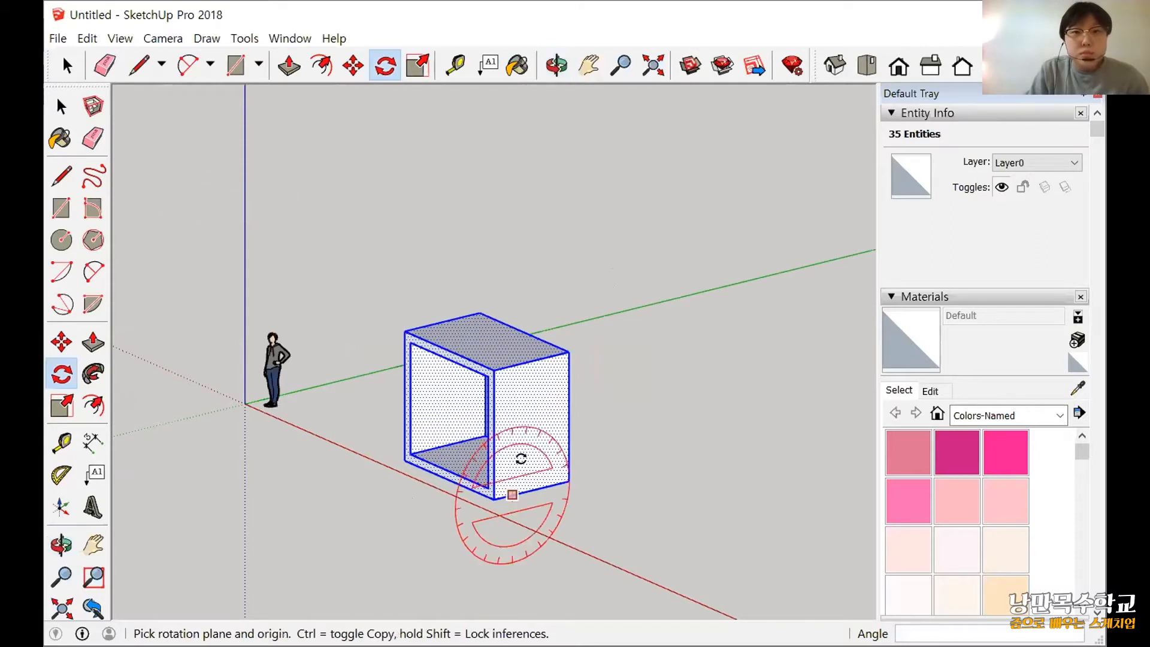
middle_drag(522, 459, 509, 401)
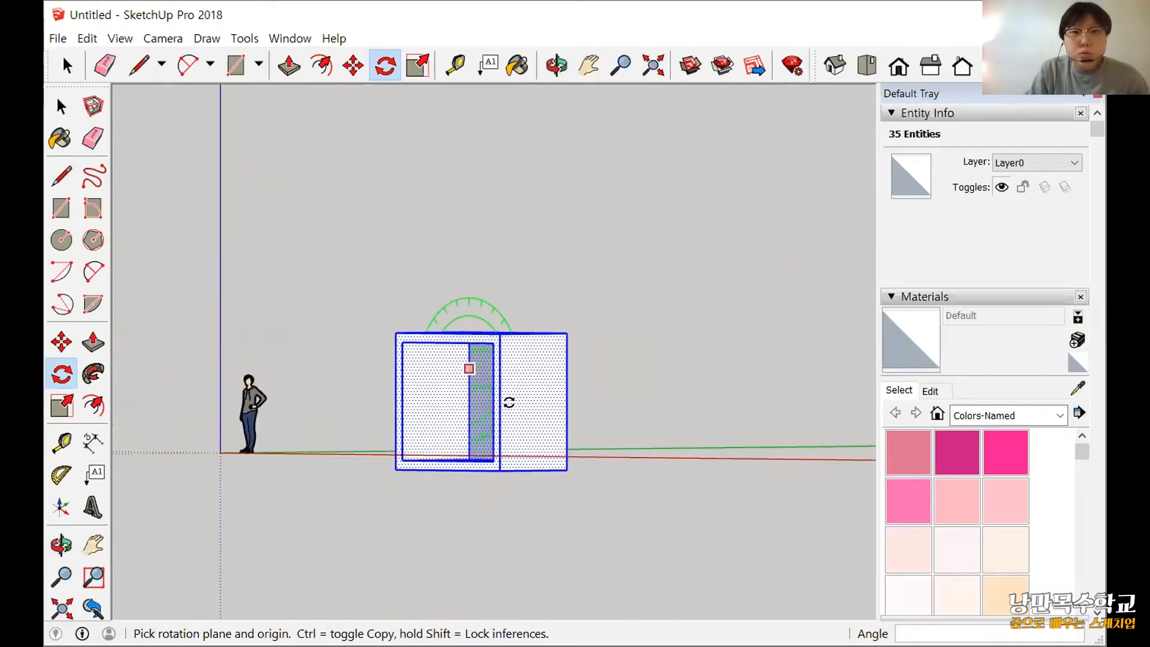
click(500, 390)
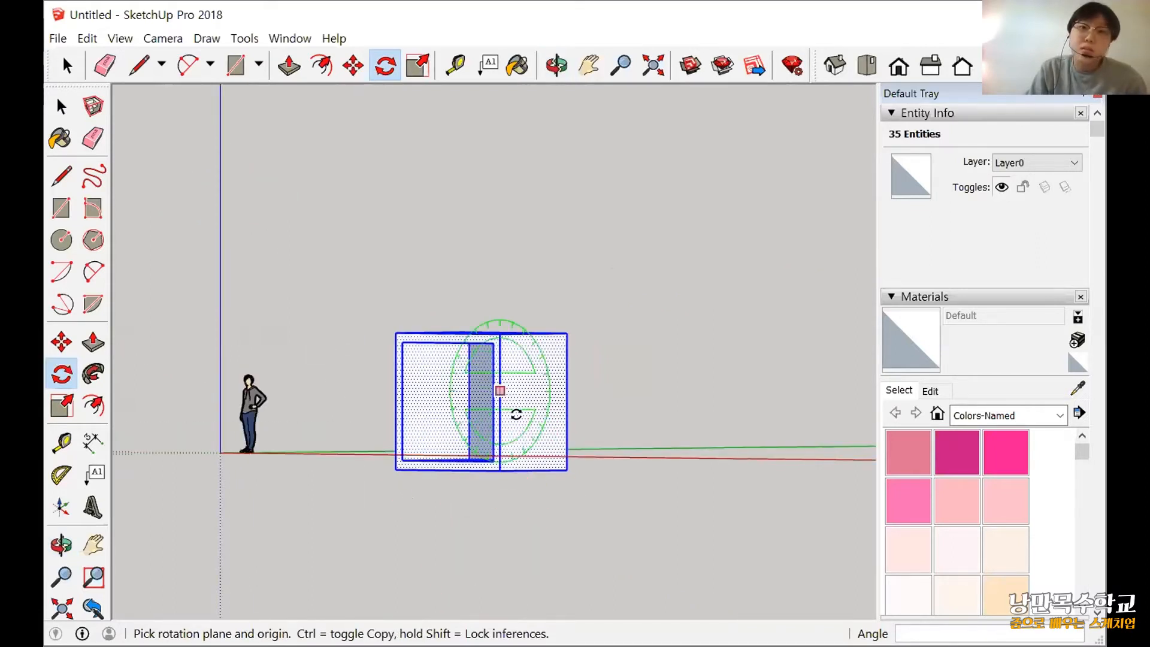
Define a freely tilted rotation plane for the Rotate tool, centred on the box's closed side face.
middle_drag(369, 388, 478, 328)
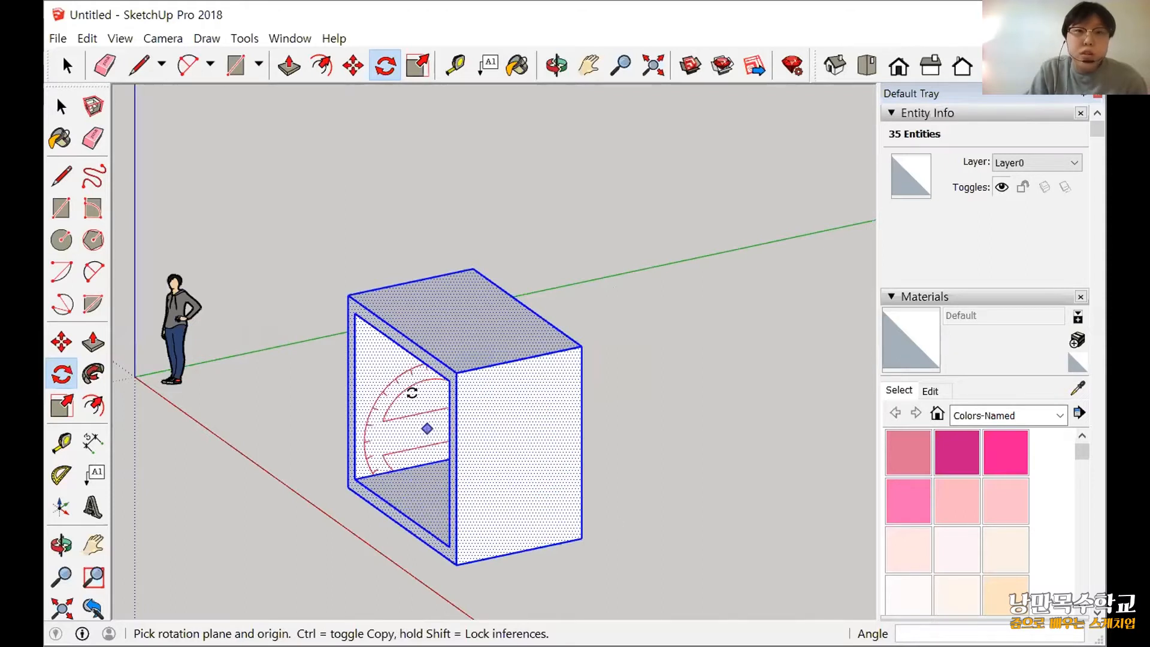
click(498, 440)
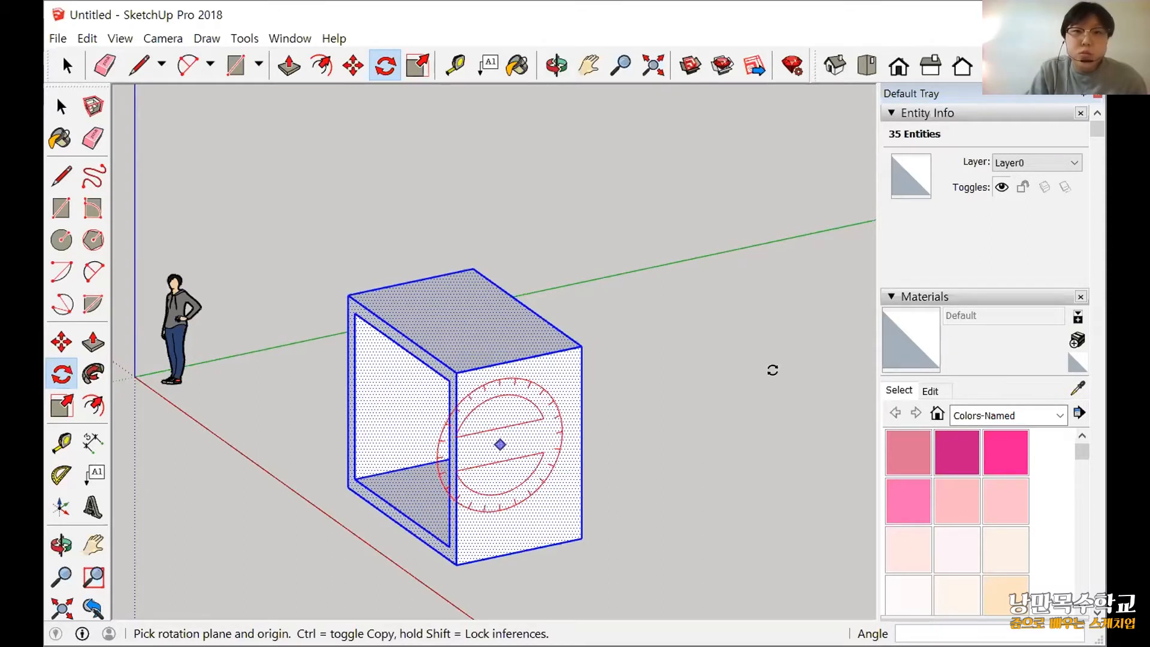
drag(426, 400, 618, 606)
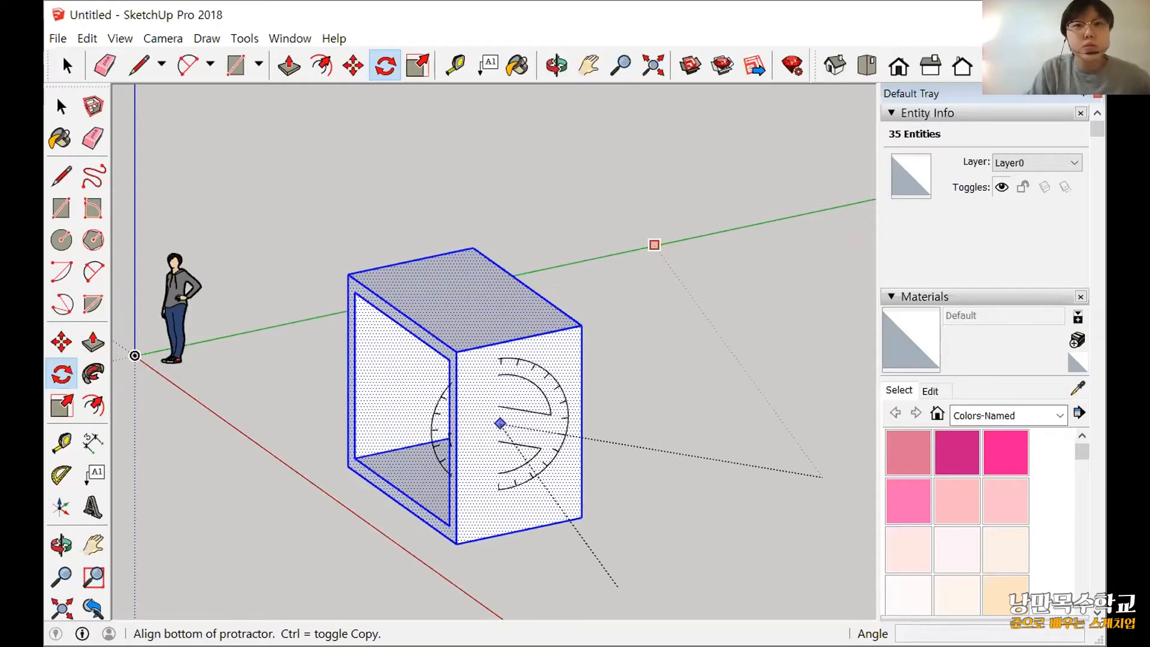
Switch to the presentation slides and advance to the Follow Me slide.
key(alt+Tab)
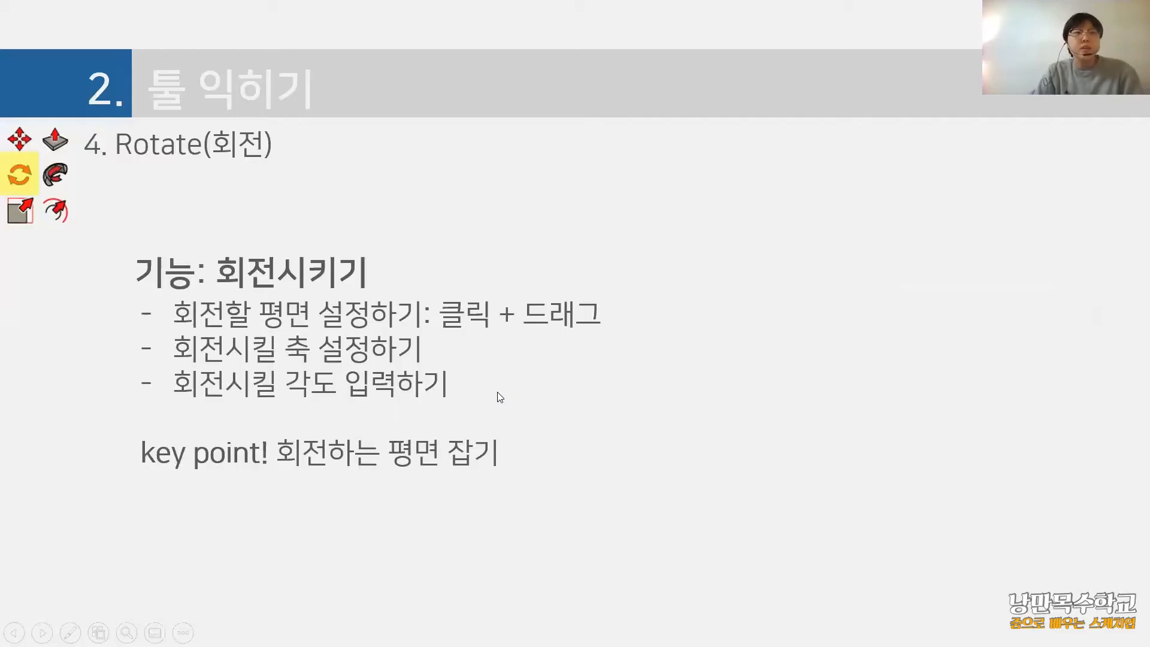
click(427, 392)
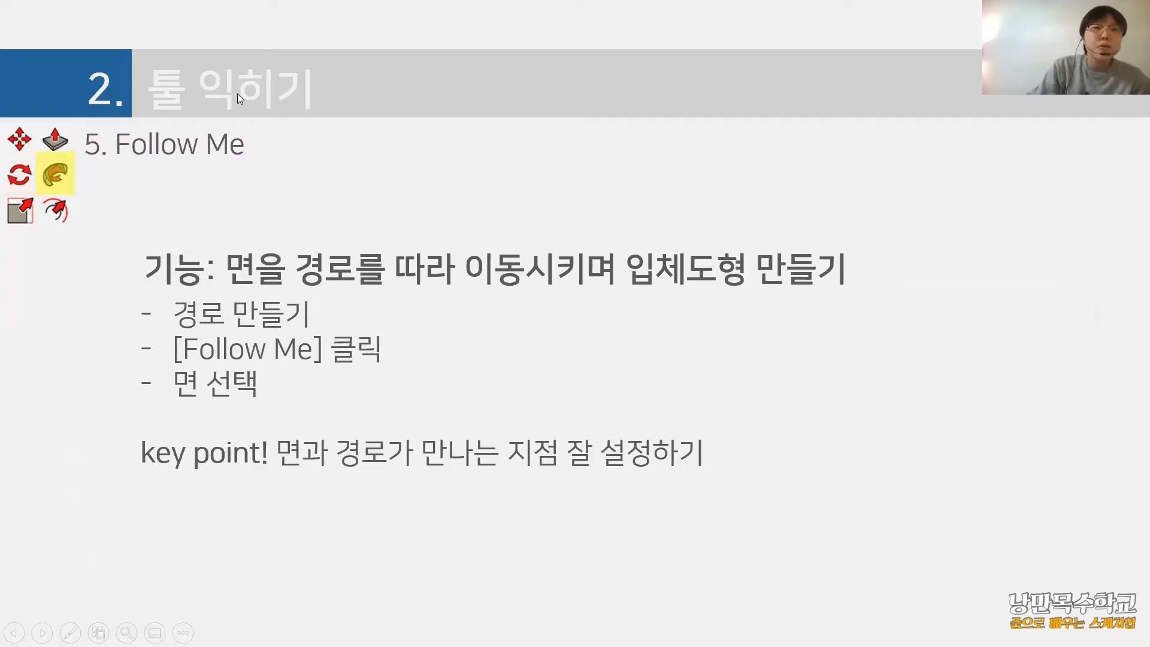
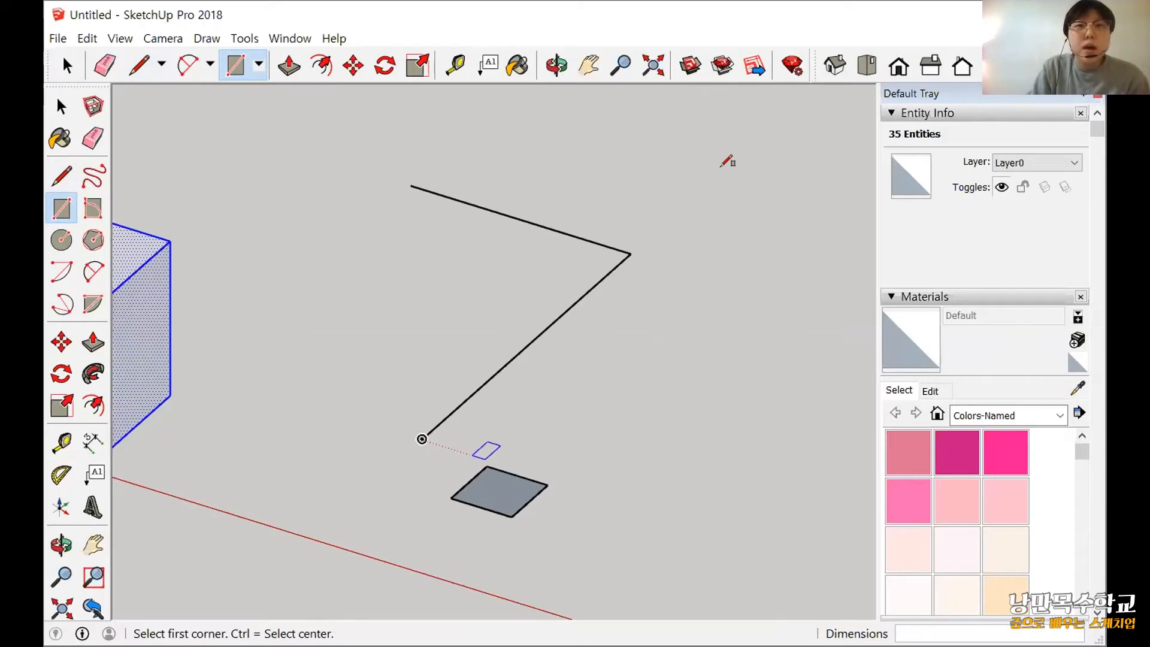
Rotate the small square and its edges 90 degrees about its centre perpendicular to the red axis, using a reference line along the green axis.
middle_drag(537, 456, 641, 311)
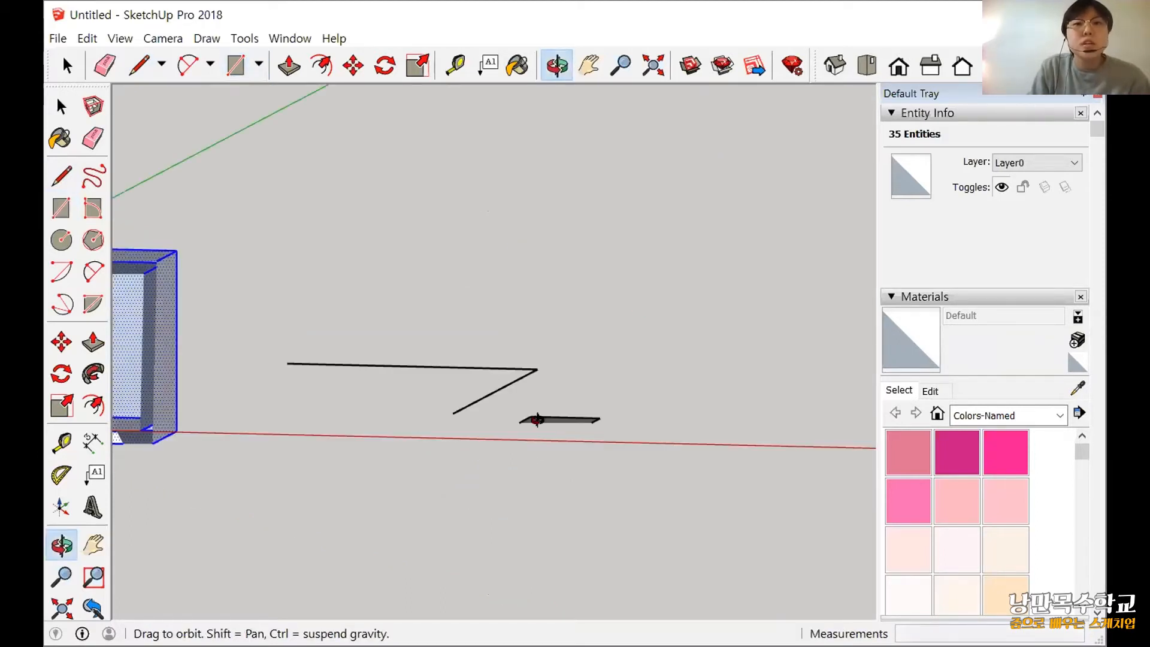
middle_drag(537, 420, 404, 381)
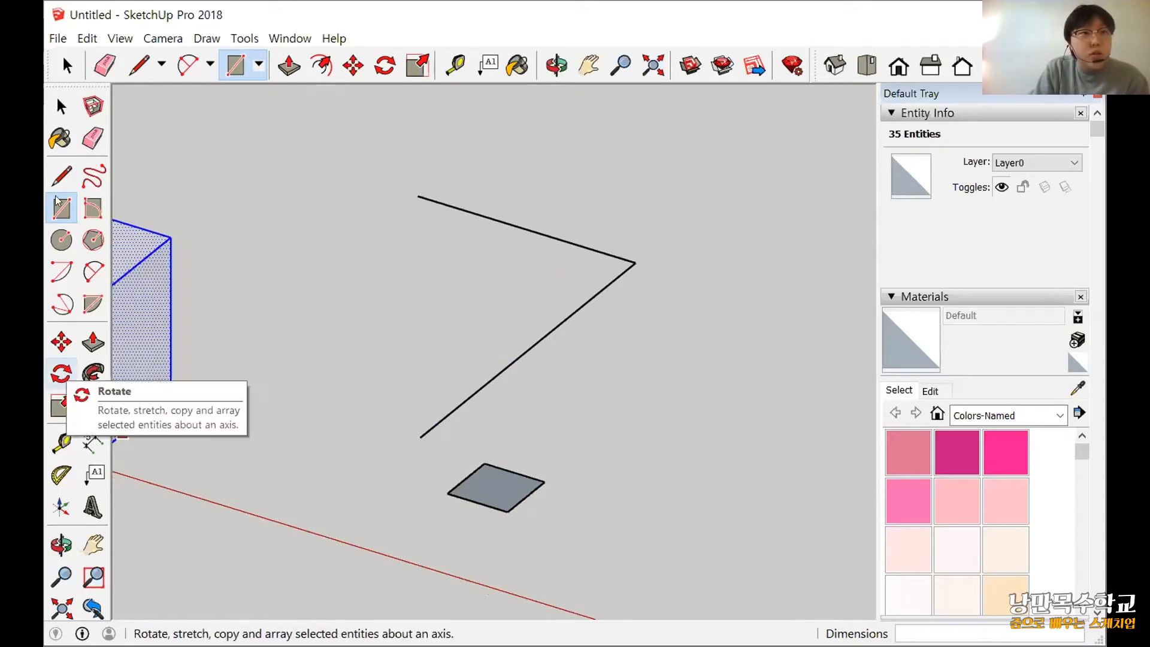
click(69, 115)
click(512, 508)
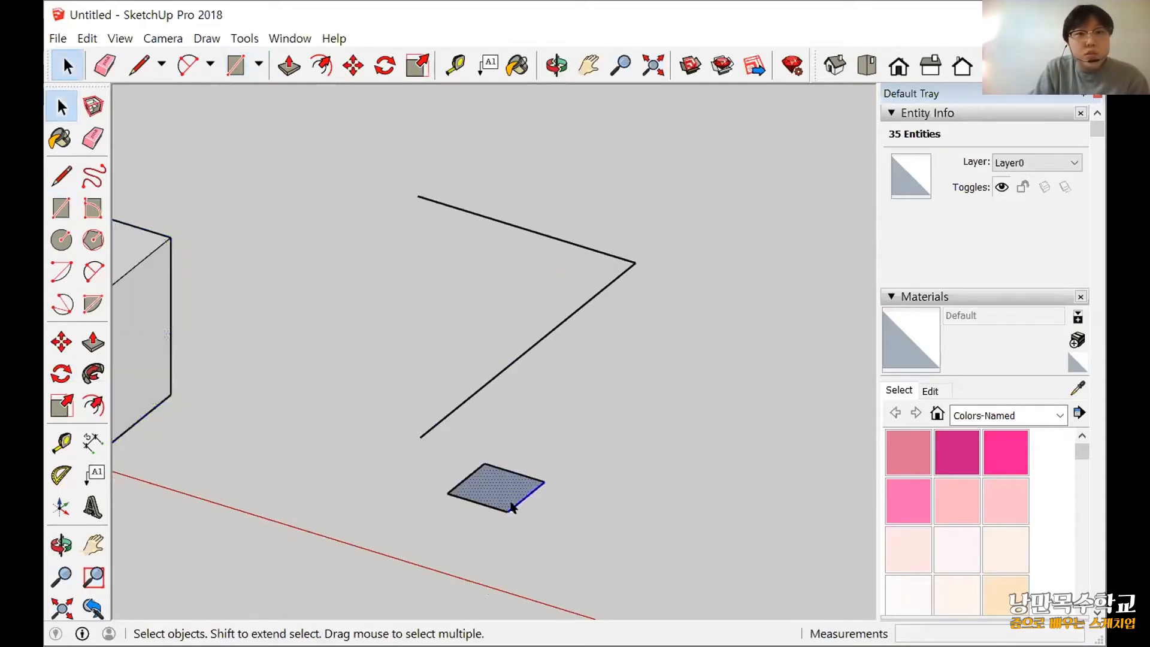
click(498, 487)
double_click(480, 493)
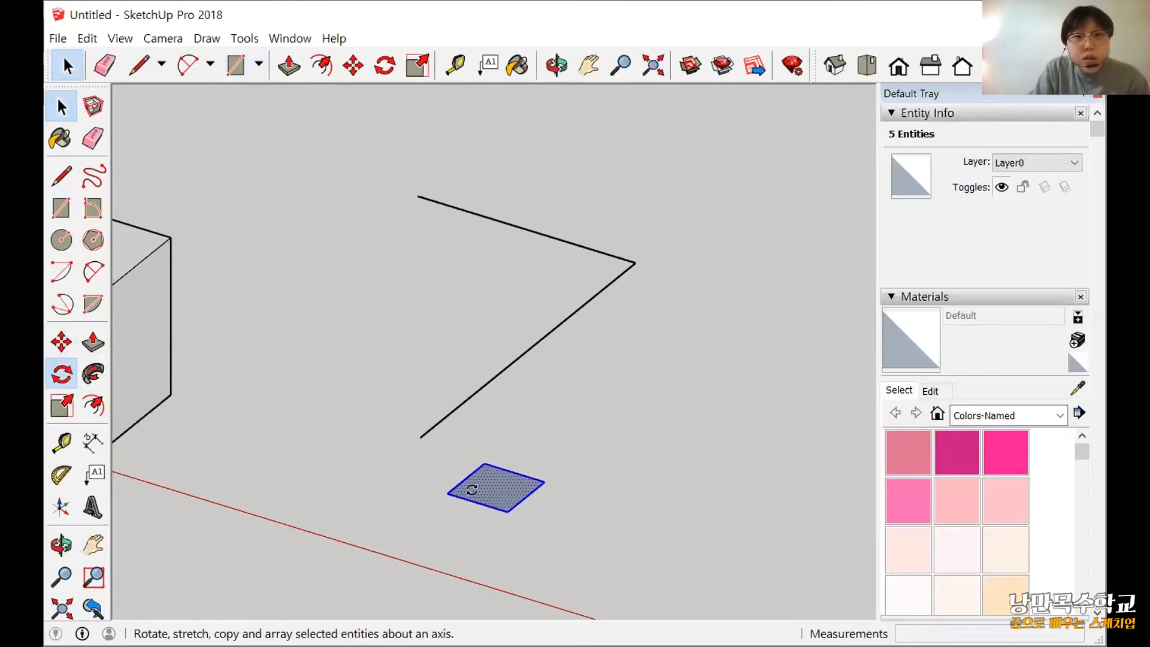
click(61, 374)
middle_drag(406, 548, 419, 486)
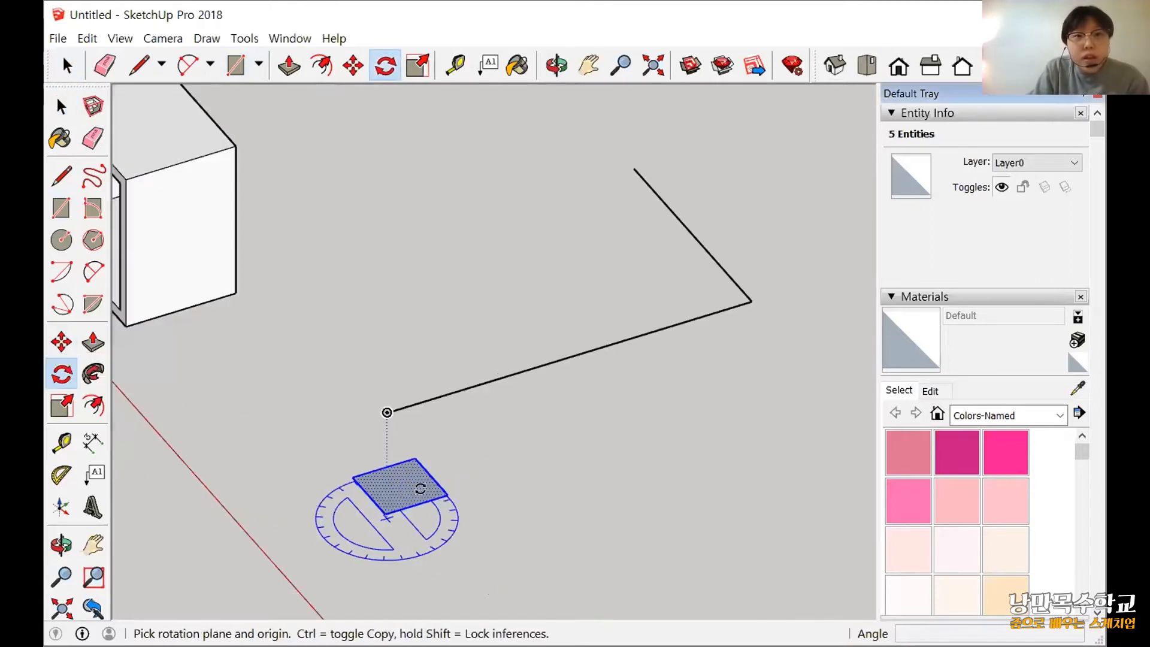
drag(399, 487, 471, 547)
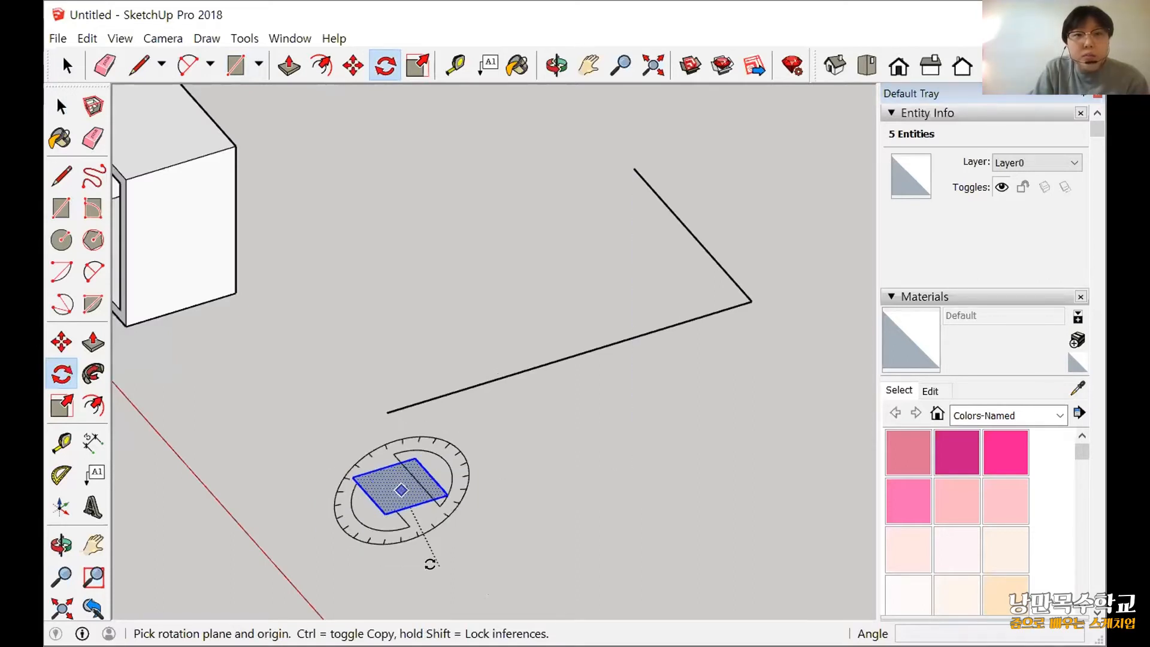
shift+middle_drag(563, 618, 537, 524)
drag(456, 389, 432, 415)
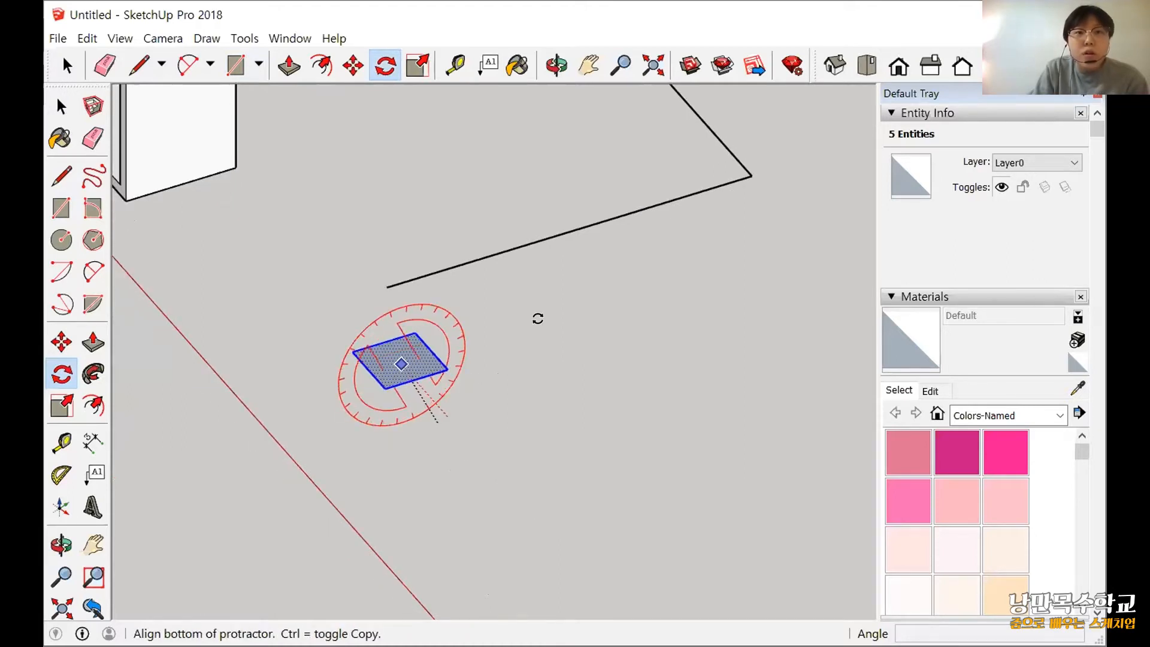
click(243, 403)
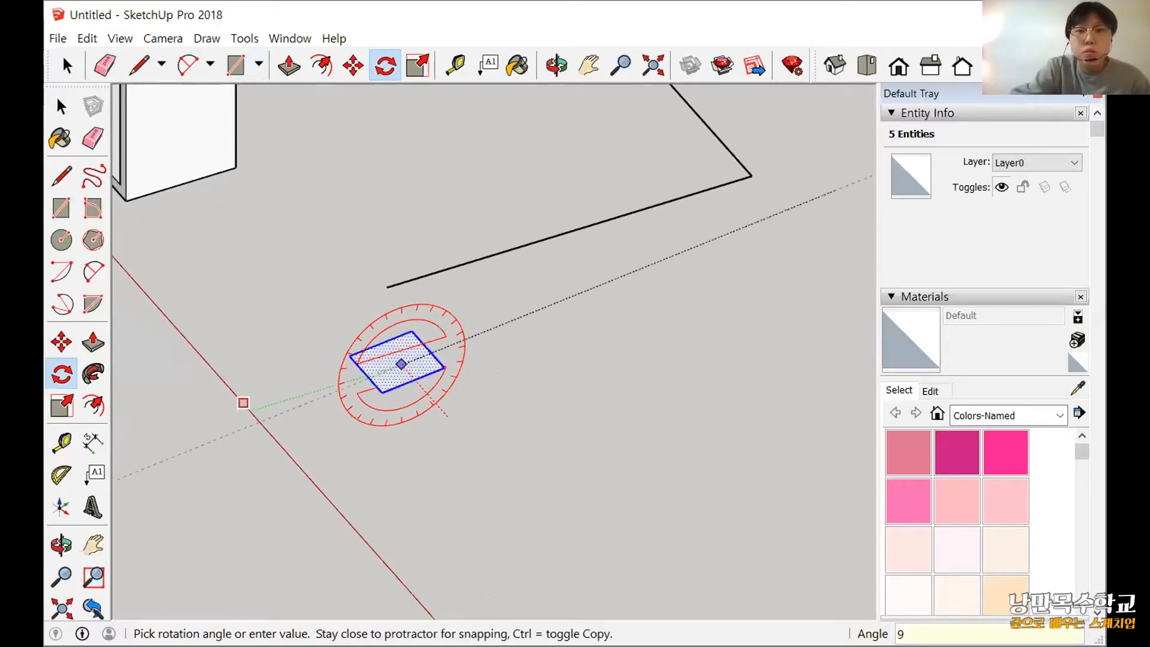
text(90)
key(Return)
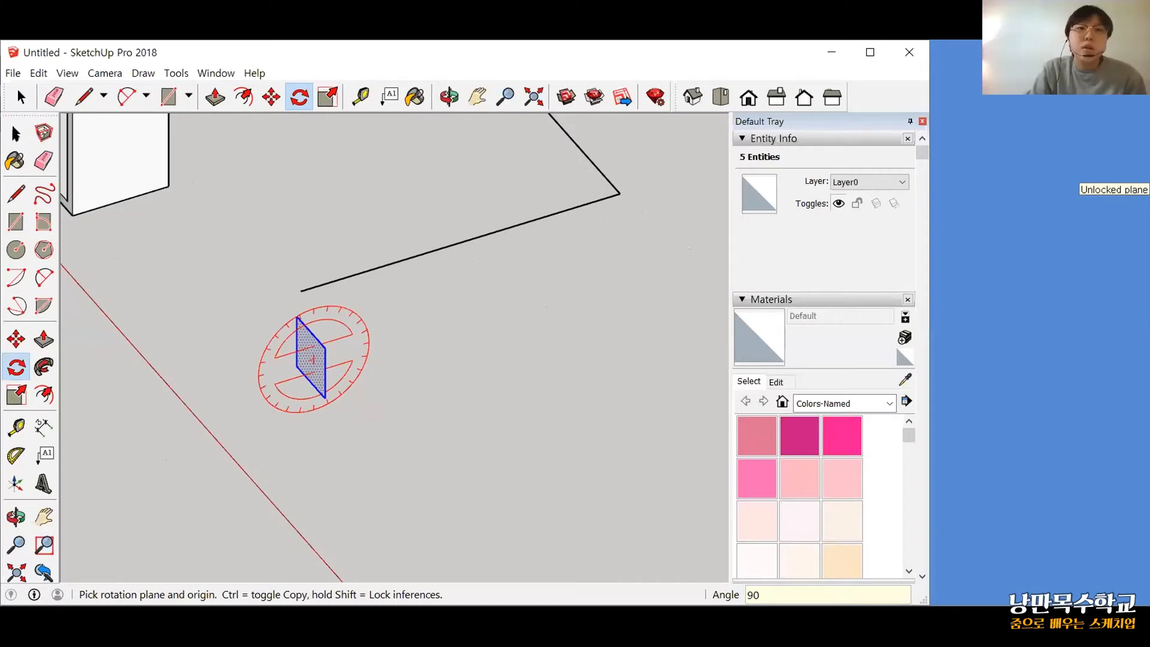
key(space)
Move the upright square by its lower corner onto the open end of the longer path line.
middle_drag(358, 474, 353, 285)
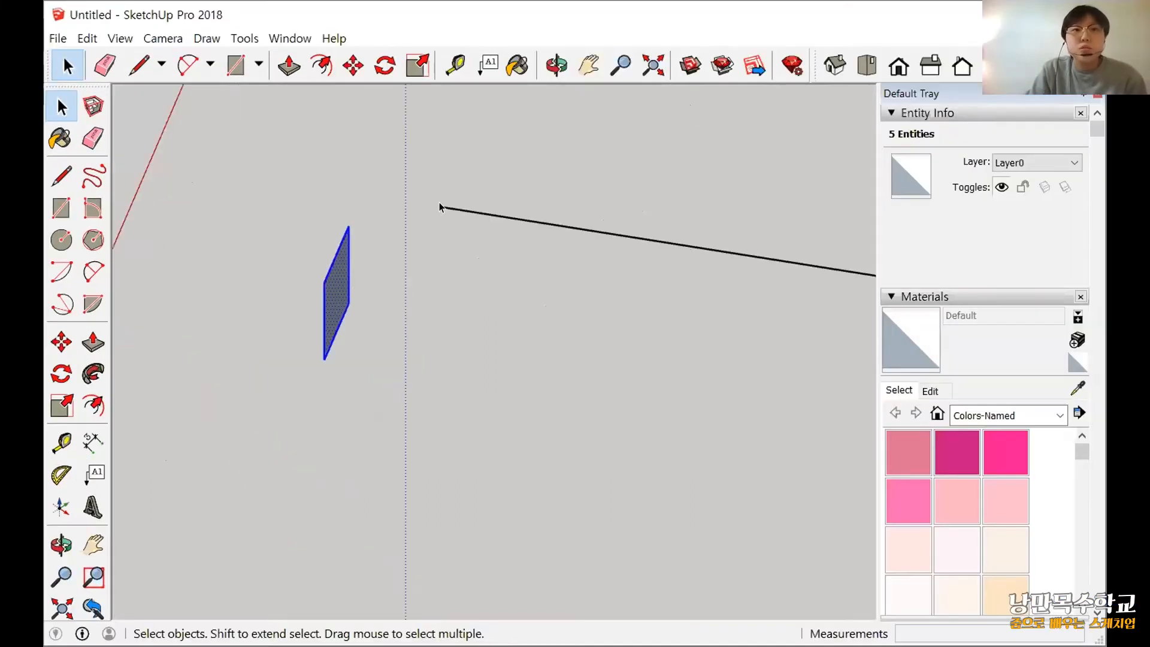
middle_drag(347, 324, 66, 240)
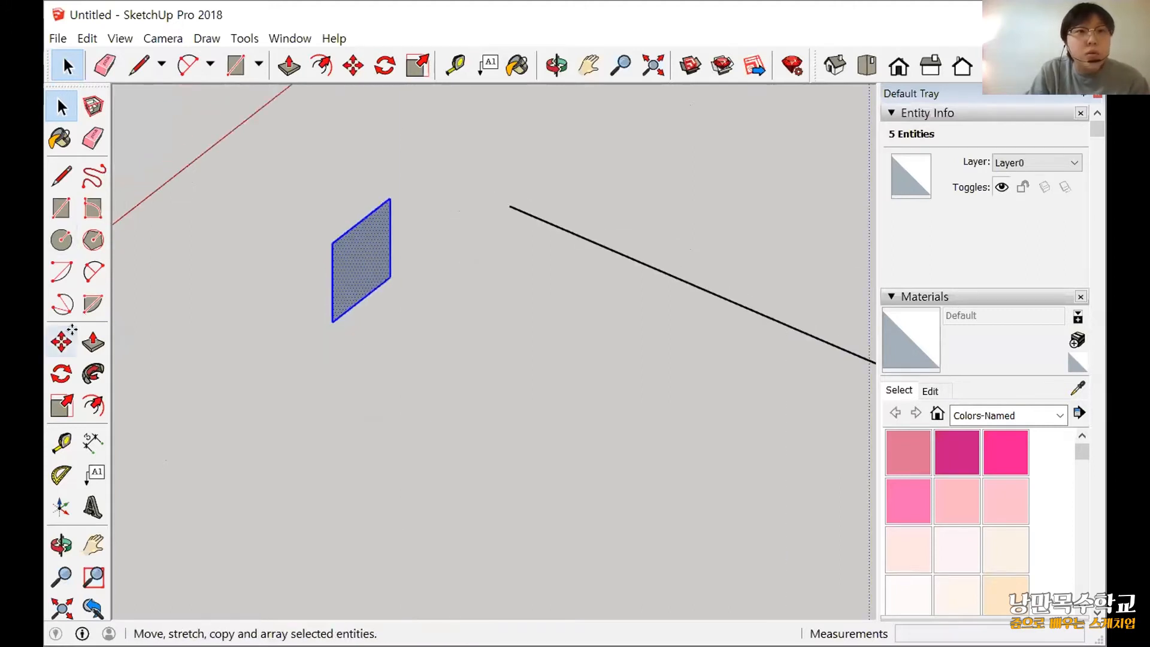
click(61, 342)
scroll(407, 263, up, 3)
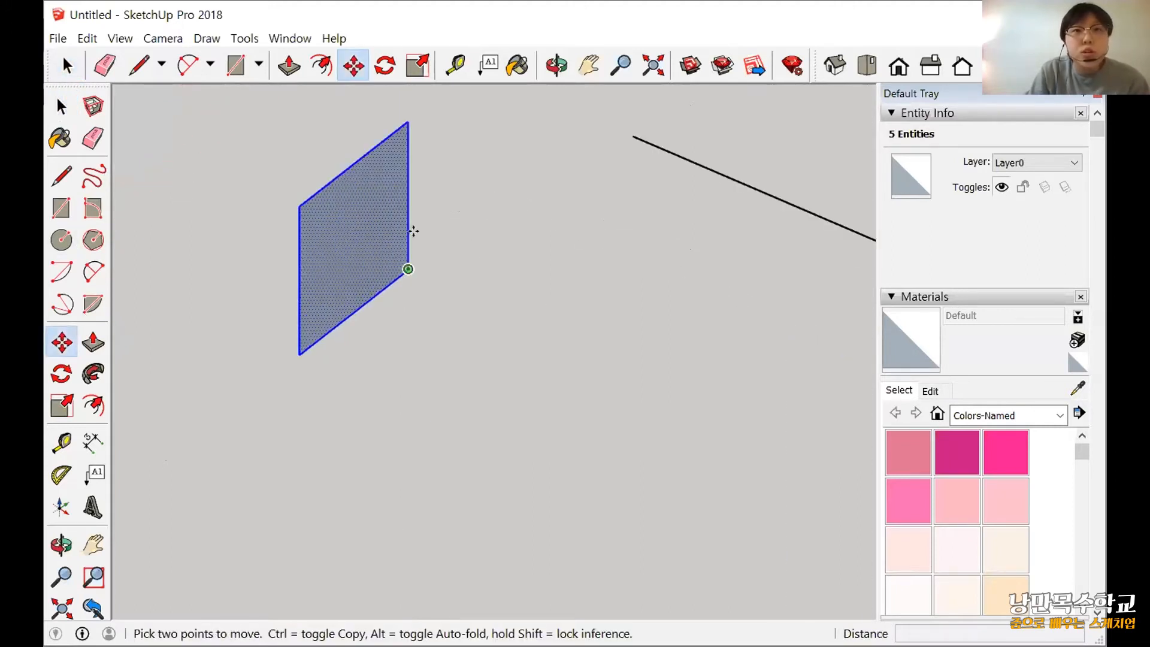
click(408, 269)
click(626, 133)
middle_drag(458, 277, 461, 279)
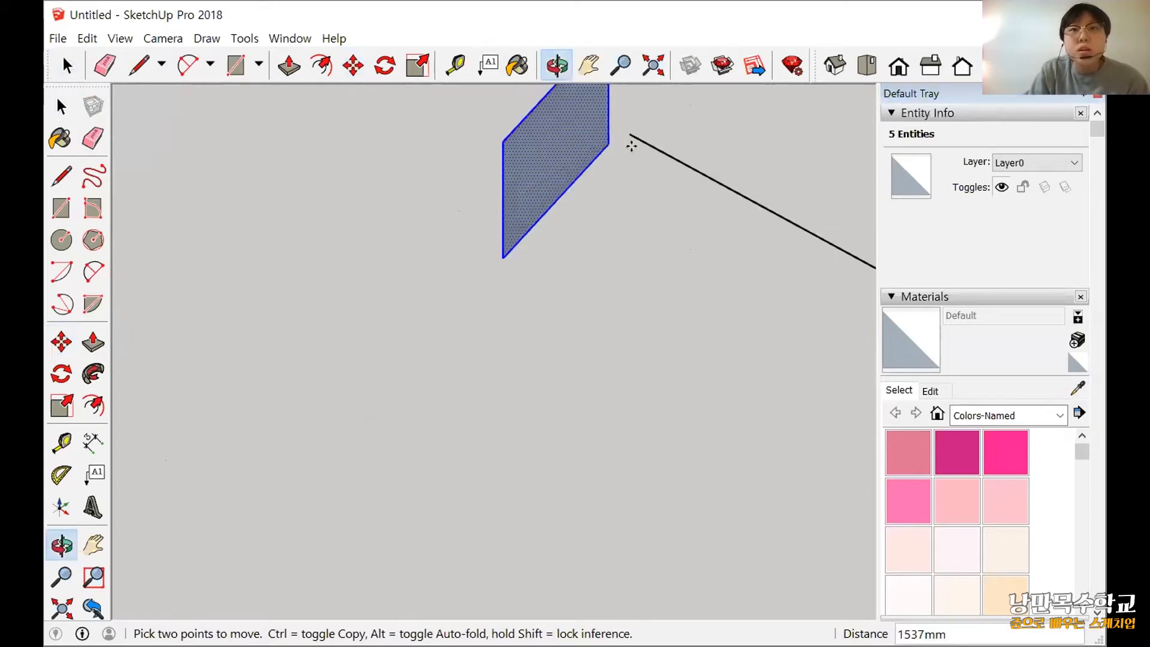
click(627, 133)
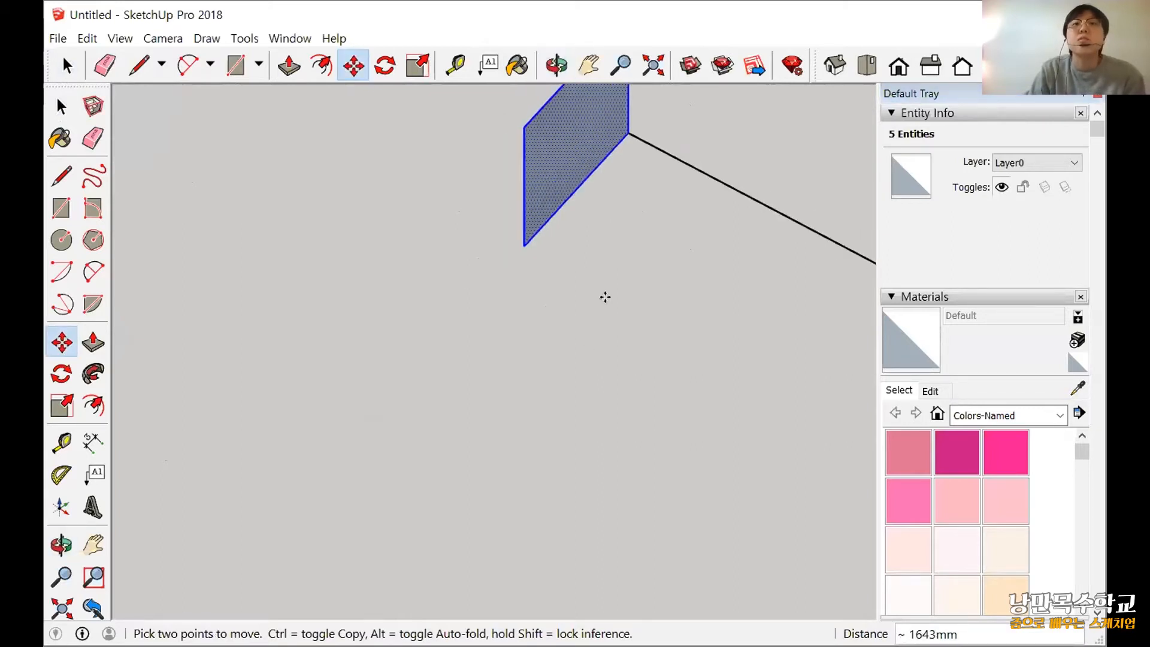
middle_drag(688, 295, 390, 350)
scroll(687, 295, down, 3)
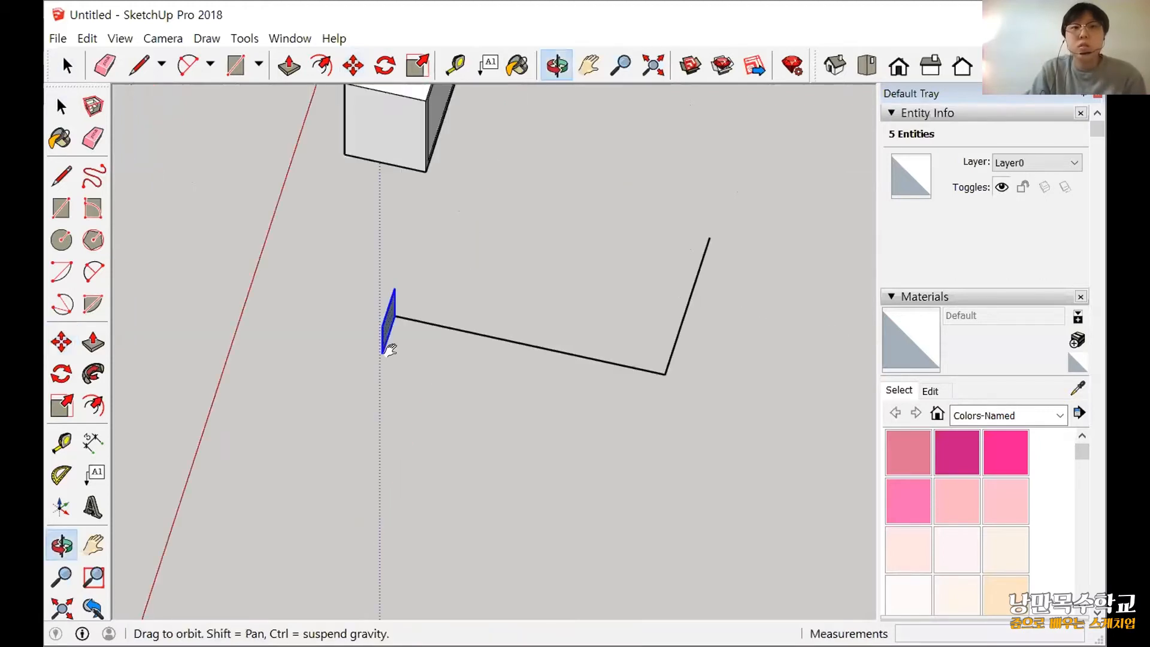
middle_drag(71, 143, 307, 408)
key(space)
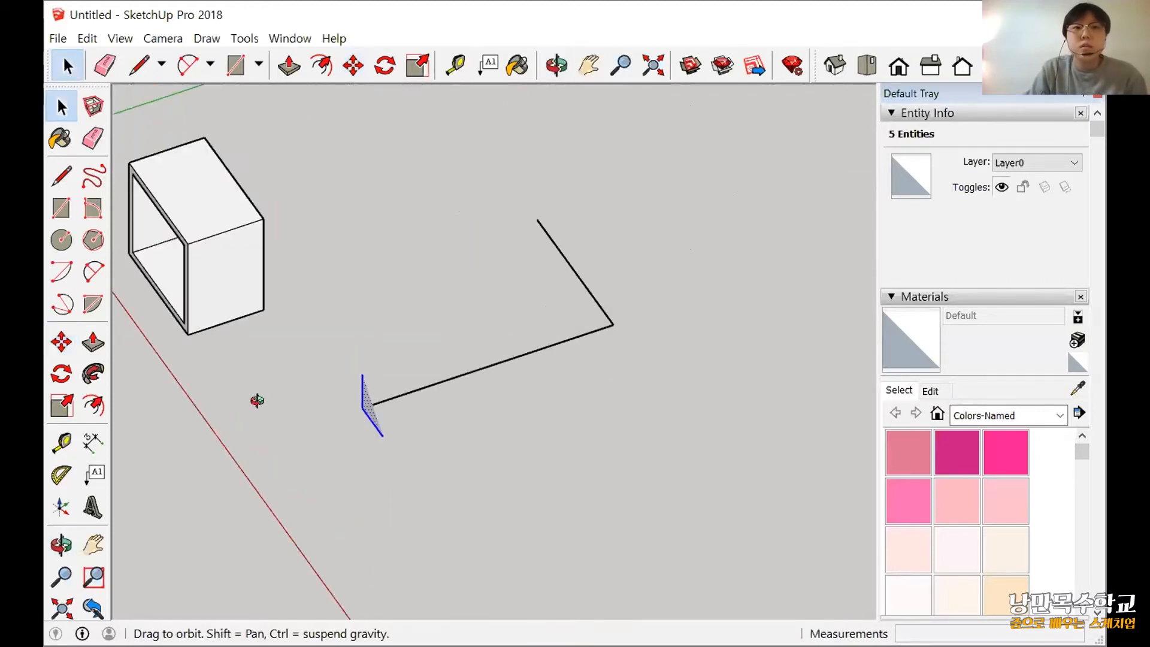
Practise selecting the path's two edges individually, extend the selection to both, and clear it.
mouse_move(232, 376)
middle_down()
mouse_move(139, 297)
mouse_move(218, 254)
middle_up()
key(b)
key(space)
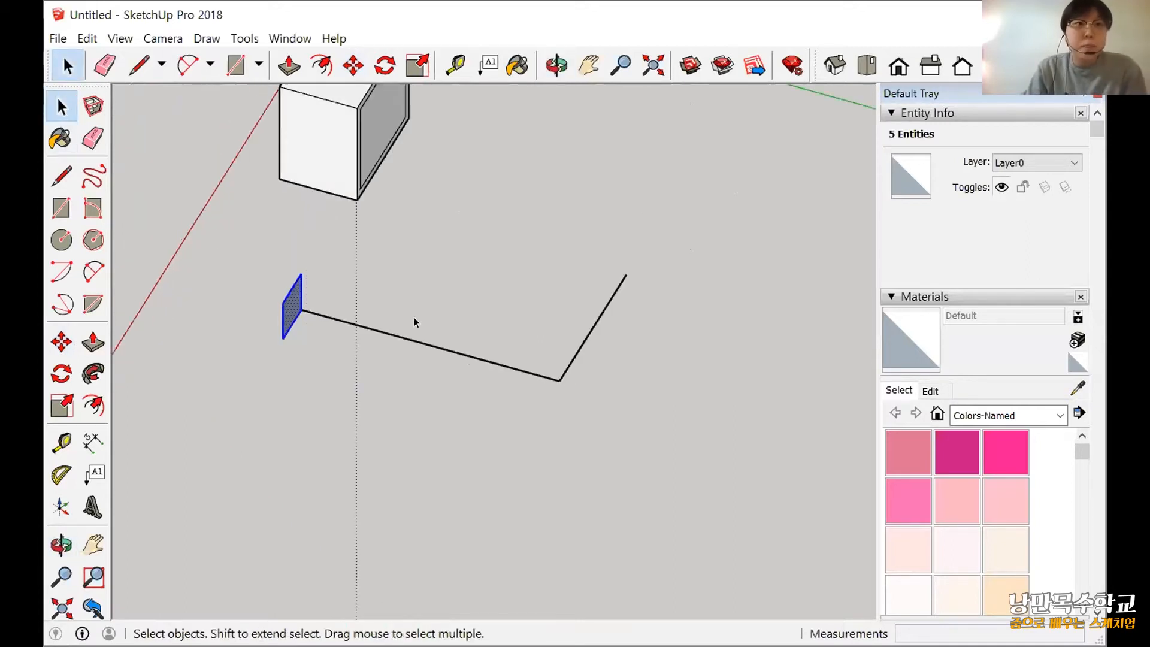
click(474, 419)
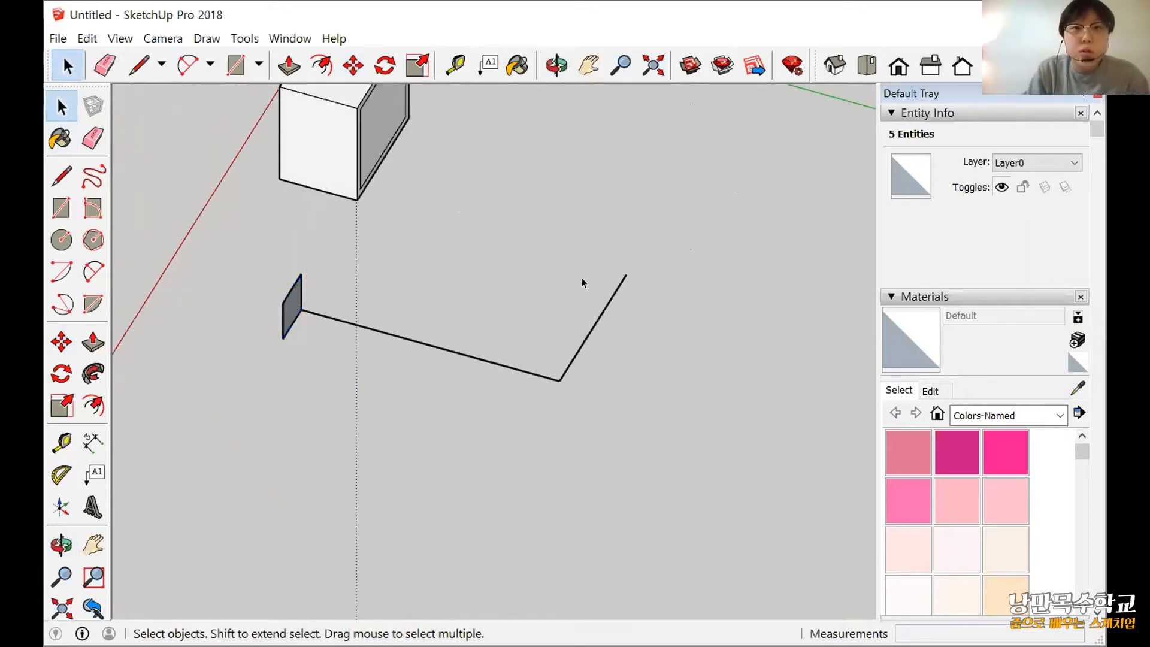
click(568, 368)
click(548, 378)
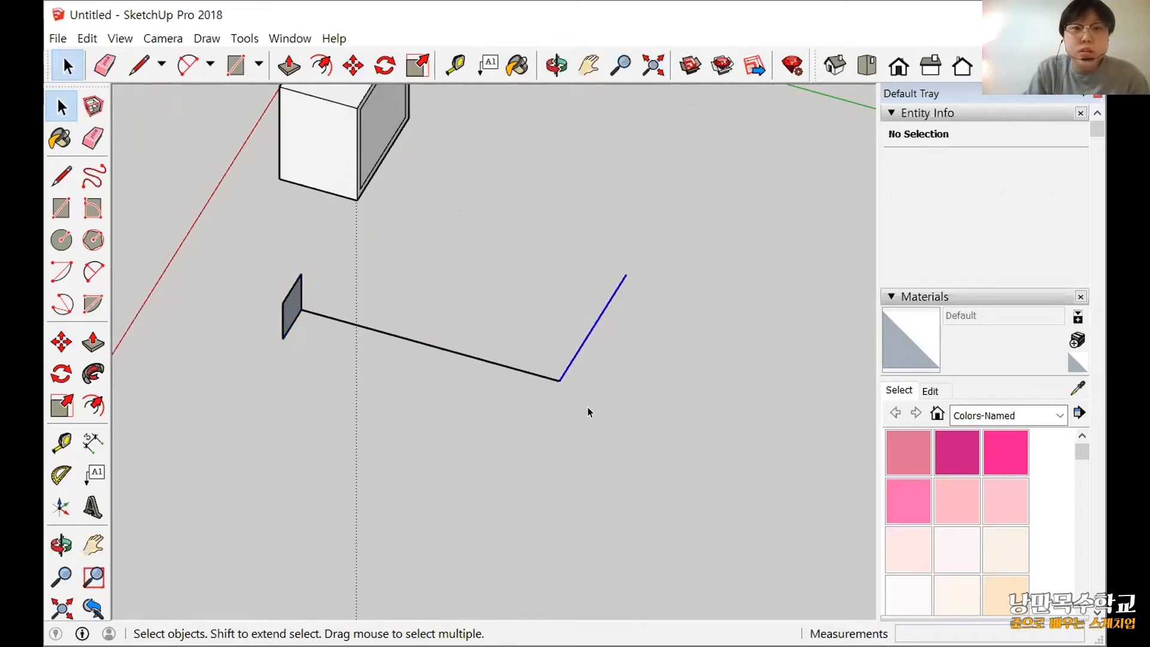
click(584, 338)
click(527, 372)
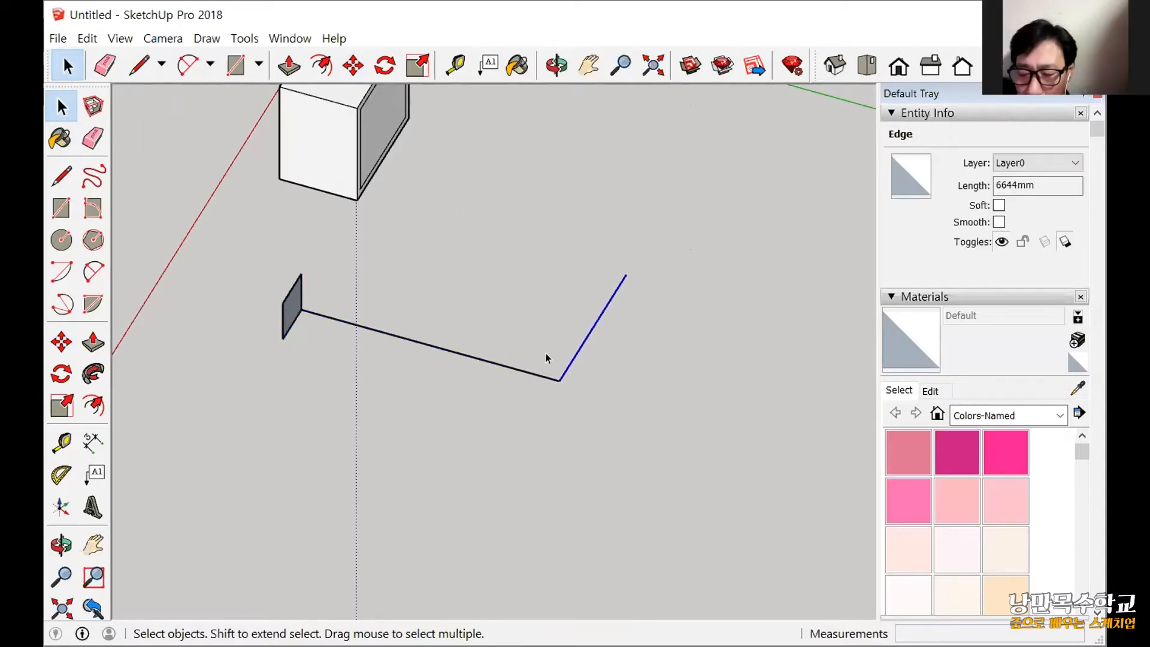
click(578, 351)
scroll(560, 378, up, 2)
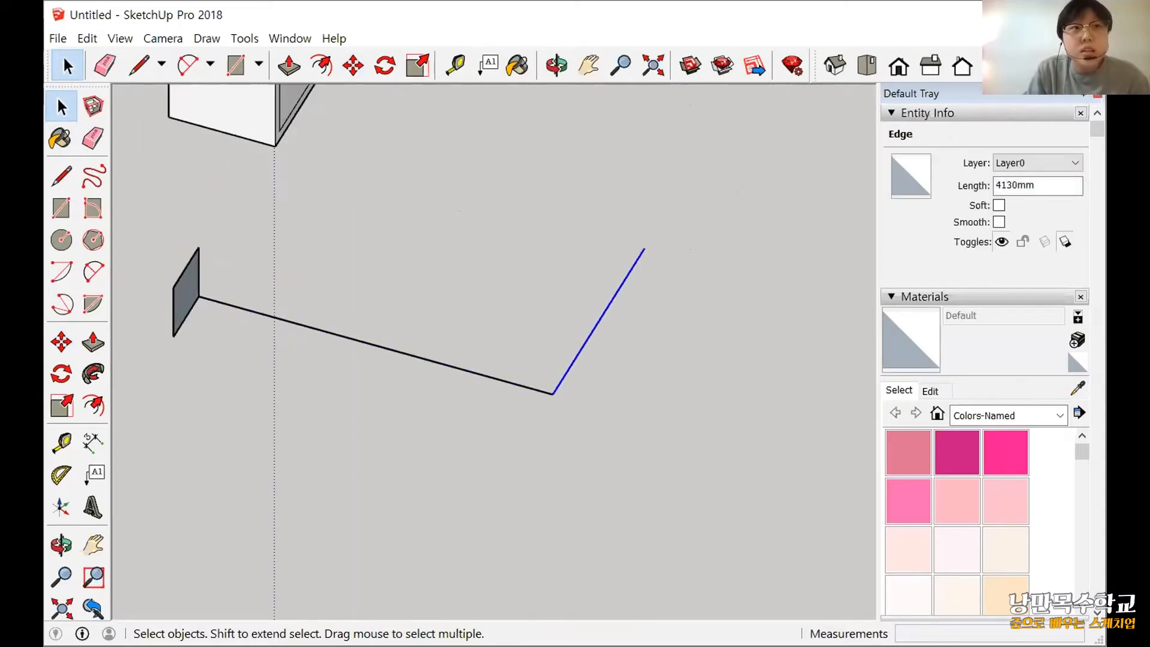
click(526, 350)
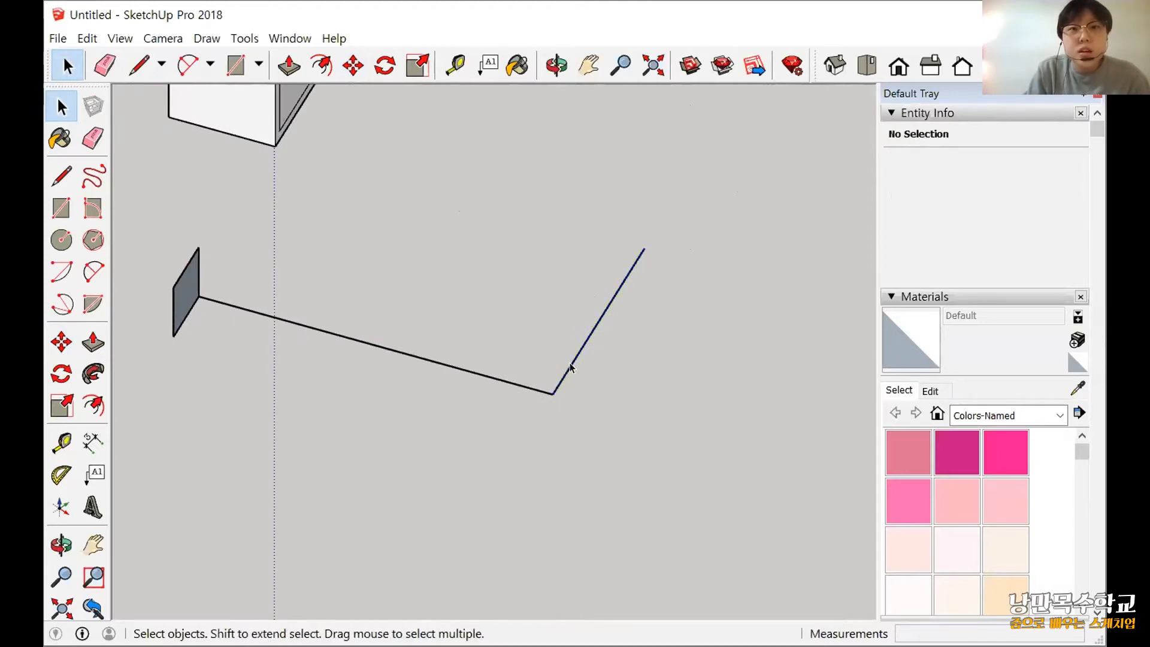
click(509, 390)
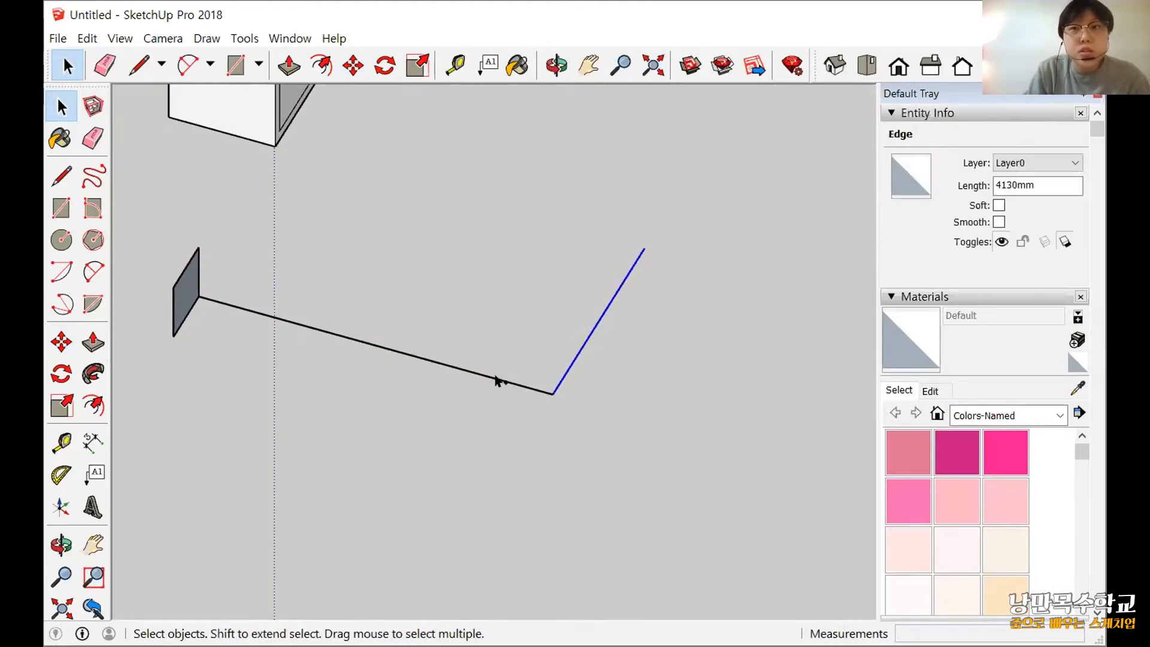
ctrl+click(492, 379)
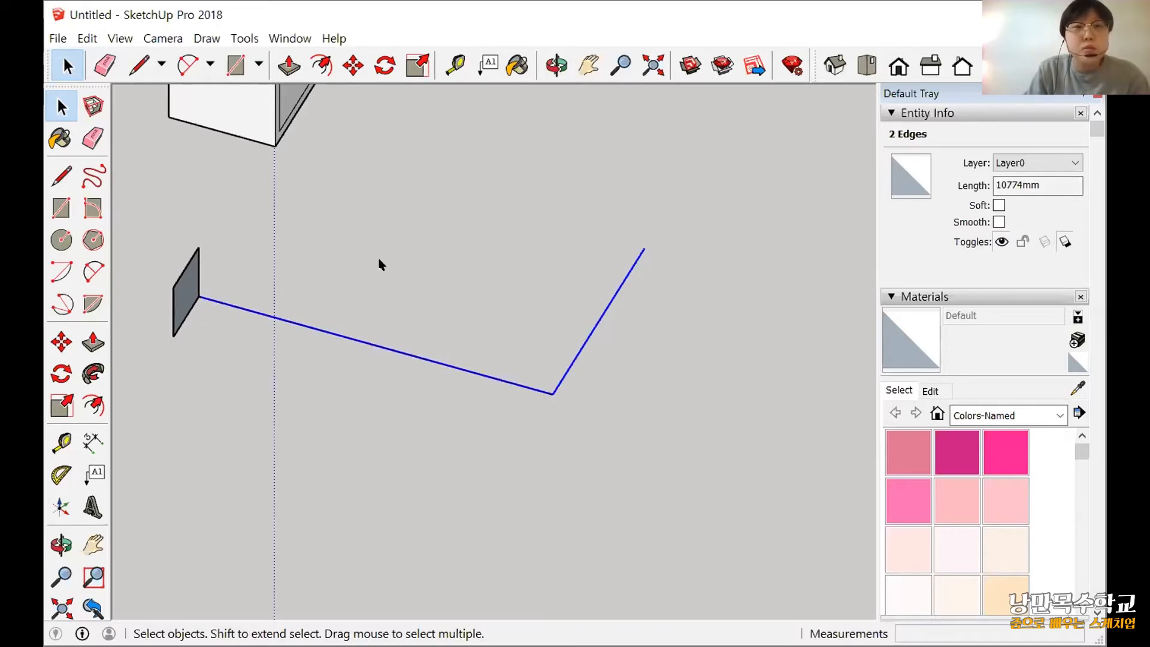
click(588, 390)
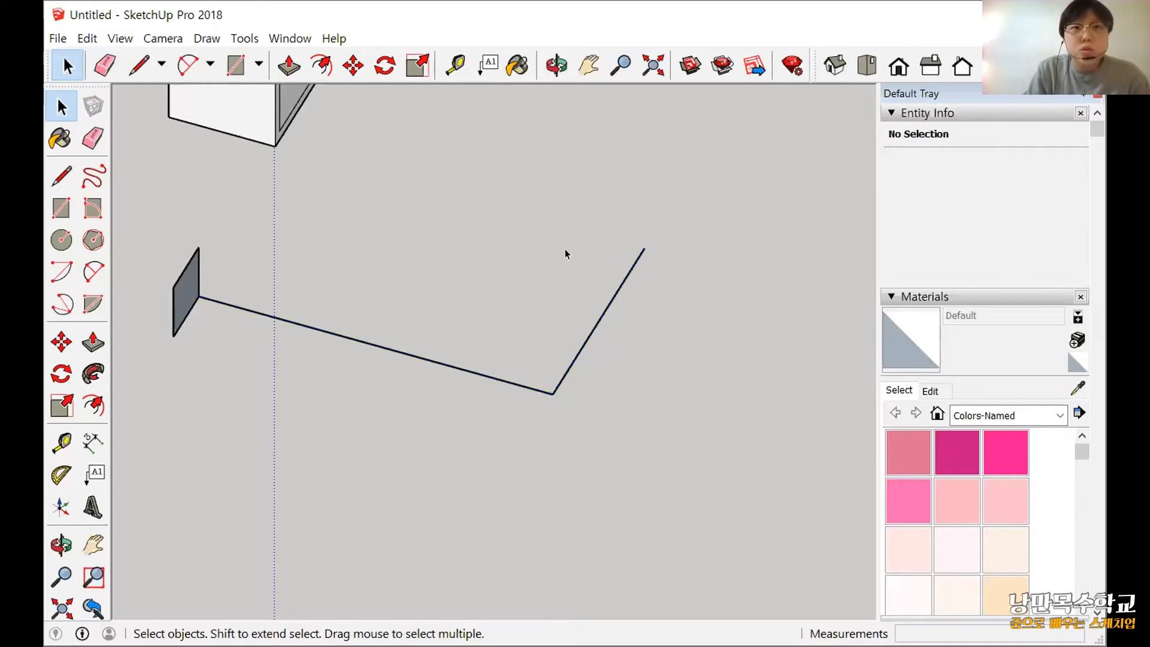
Try box selection on the path, once around its edges and once enclosing only the shorter edge completely.
drag(395, 214, 796, 473)
click(771, 503)
drag(431, 196, 428, 196)
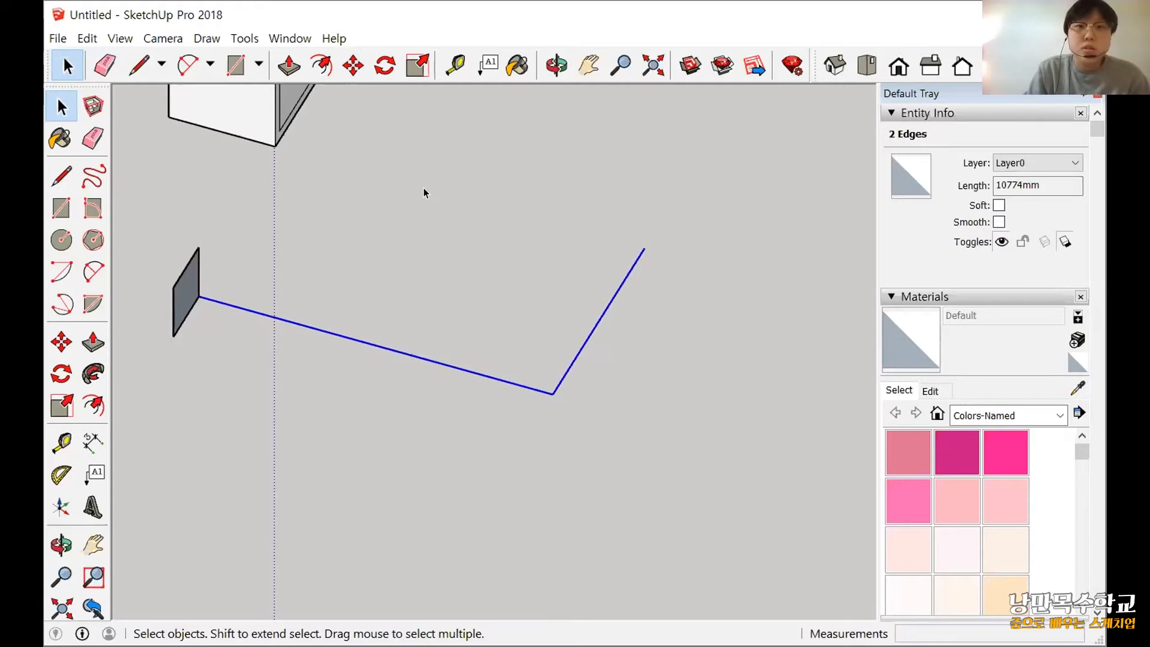
drag(422, 171, 717, 447)
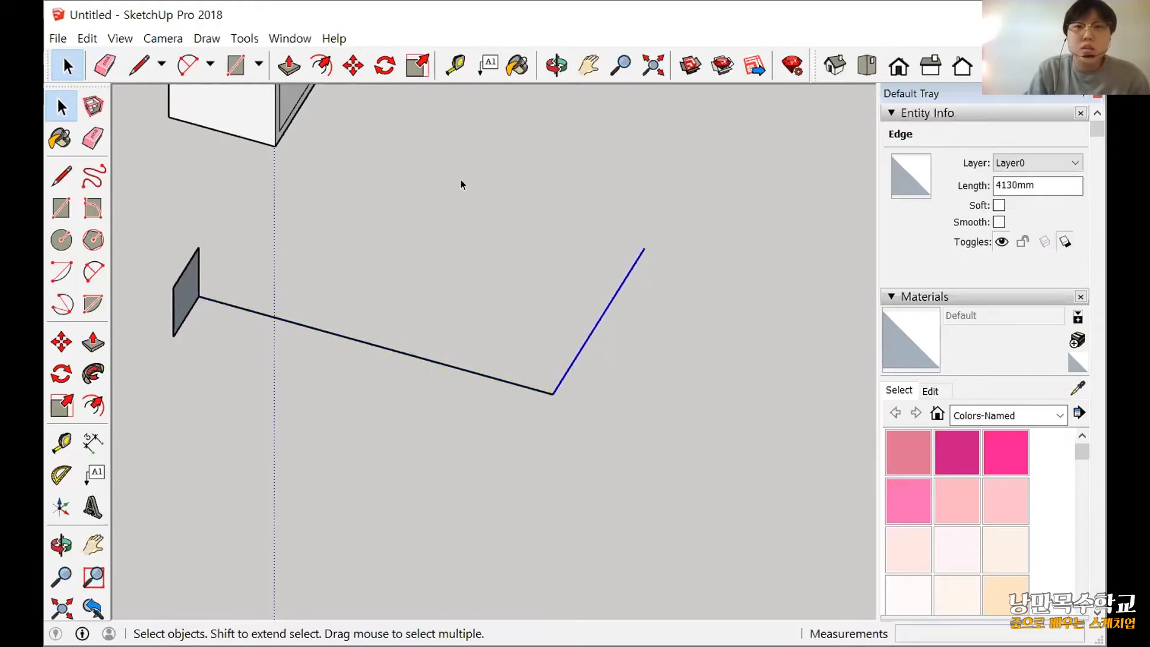
Select both path edges and sweep the square face along them with Follow Me.
shift+click(536, 389)
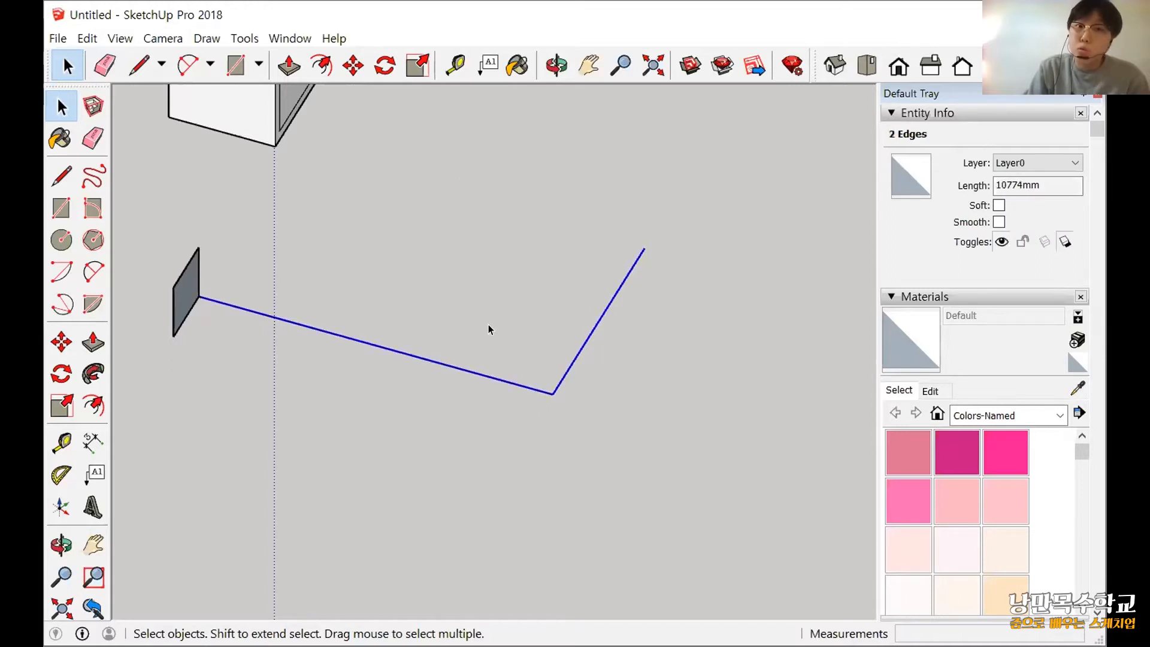
drag(677, 480, 457, 313)
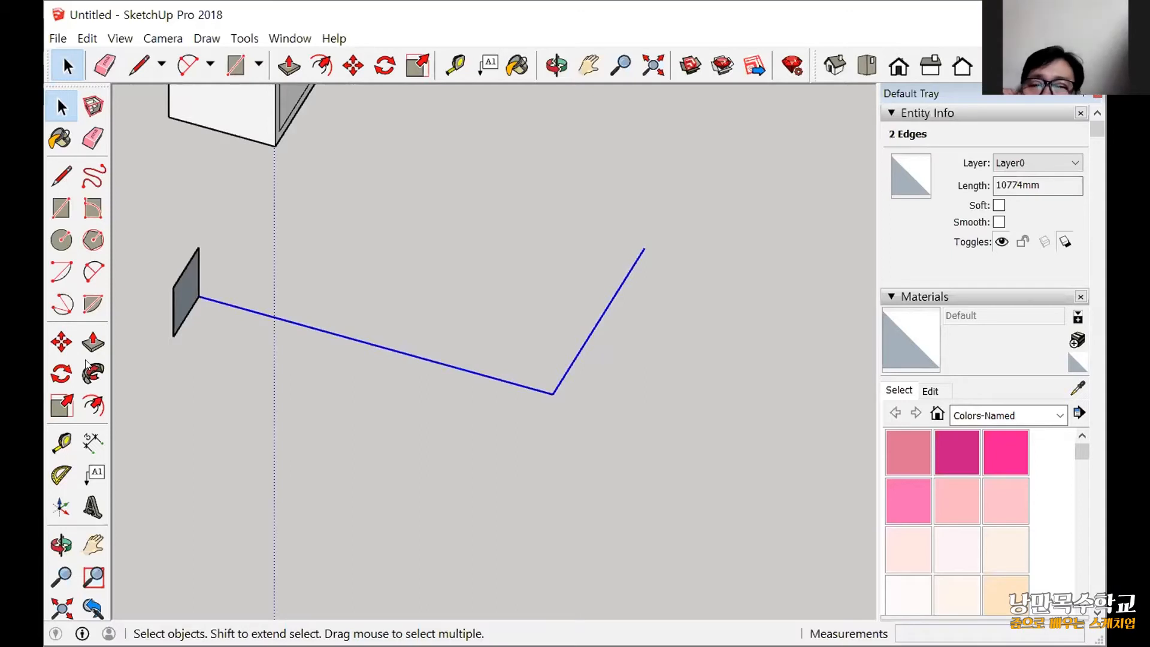
click(88, 374)
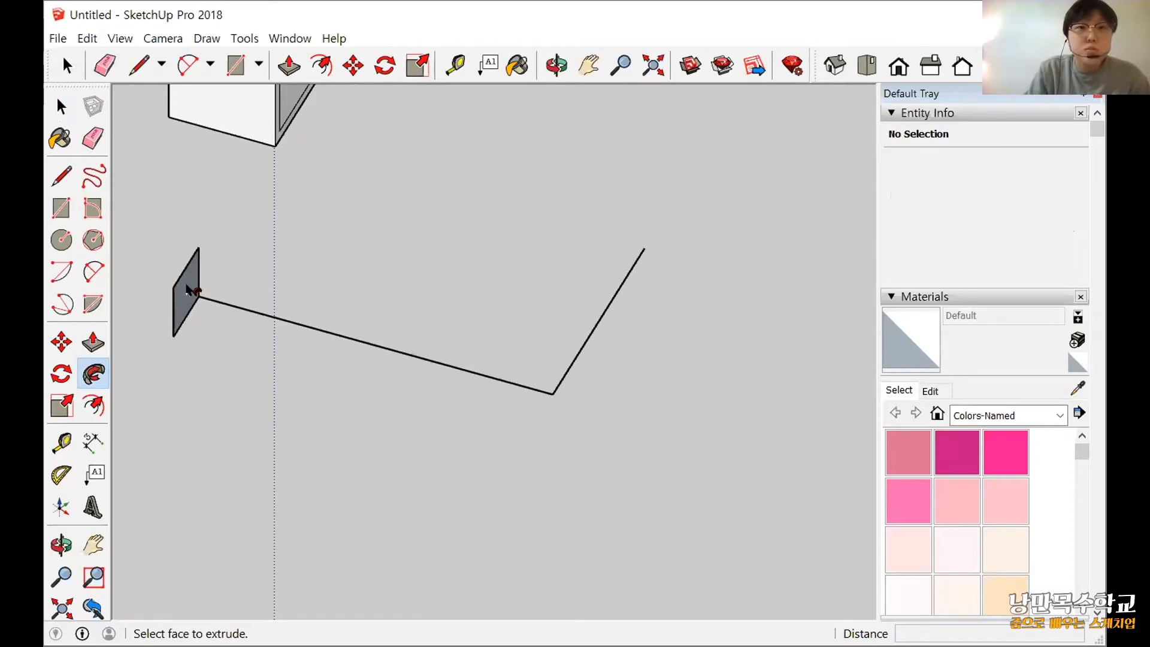
middle_drag(339, 438, 743, 335)
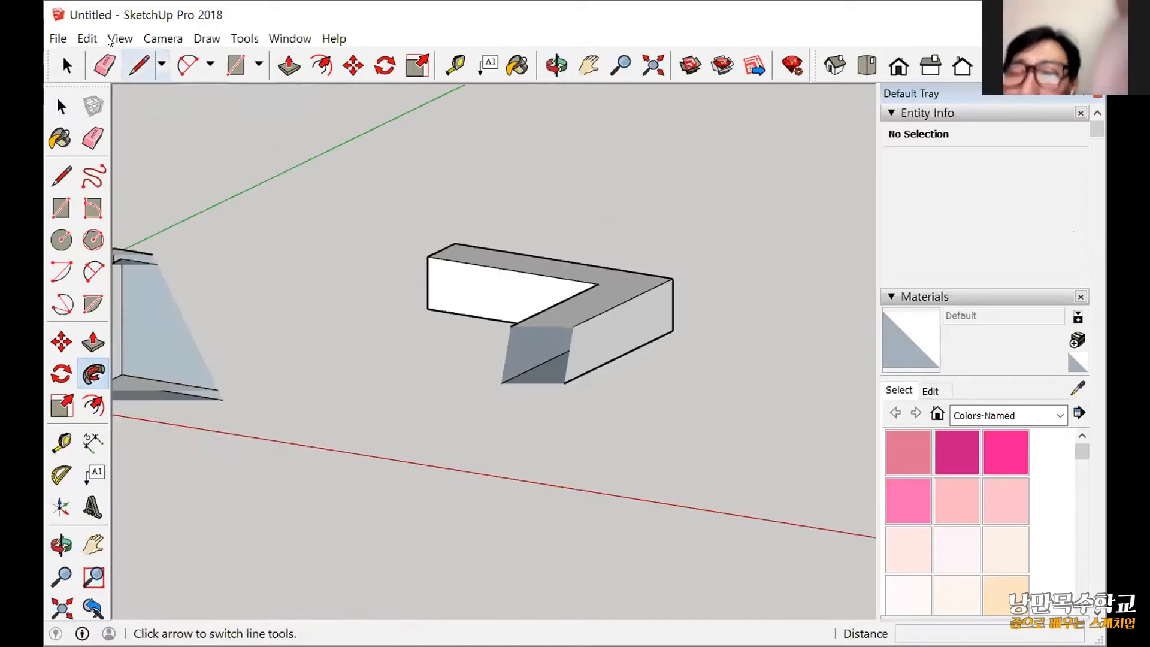
Switch the camera to Perspective, view the swept L-shaped solid from its square end, and leave Follow Me.
click(162, 38)
click(197, 137)
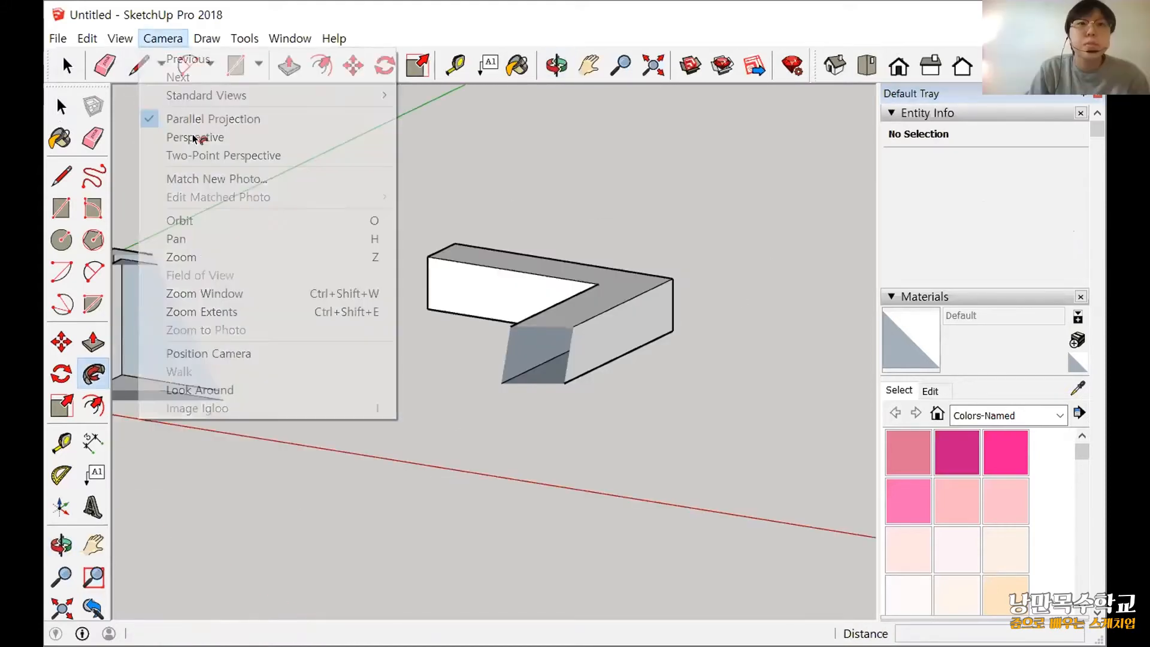
key(p)
click(479, 291)
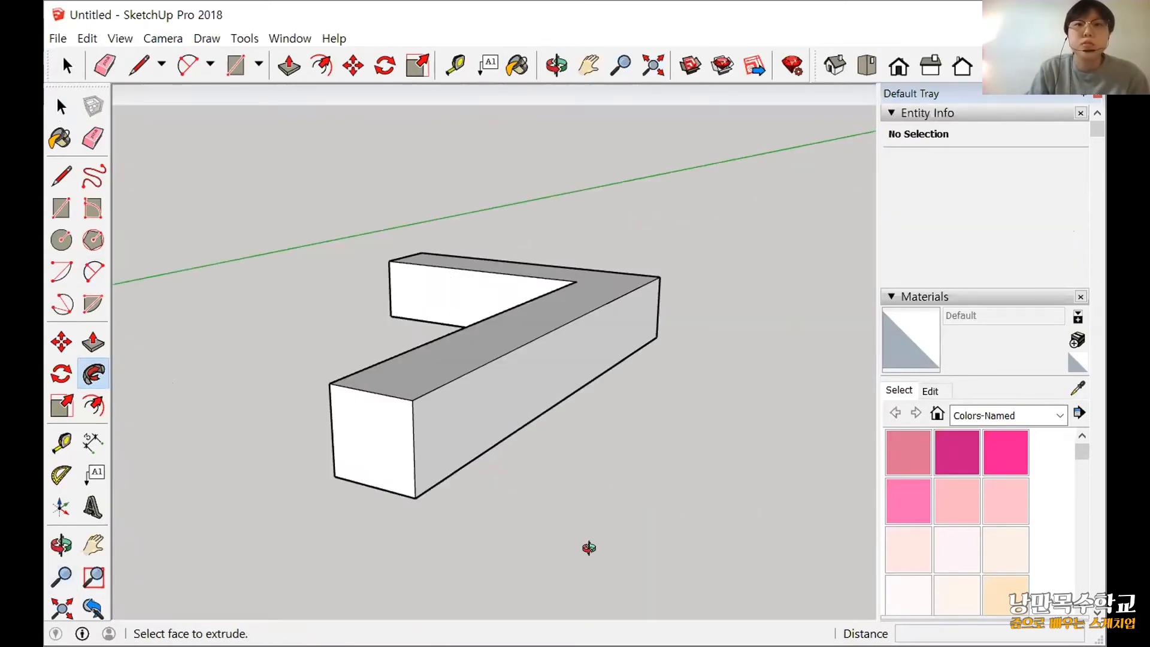
middle_drag(588, 548, 605, 515)
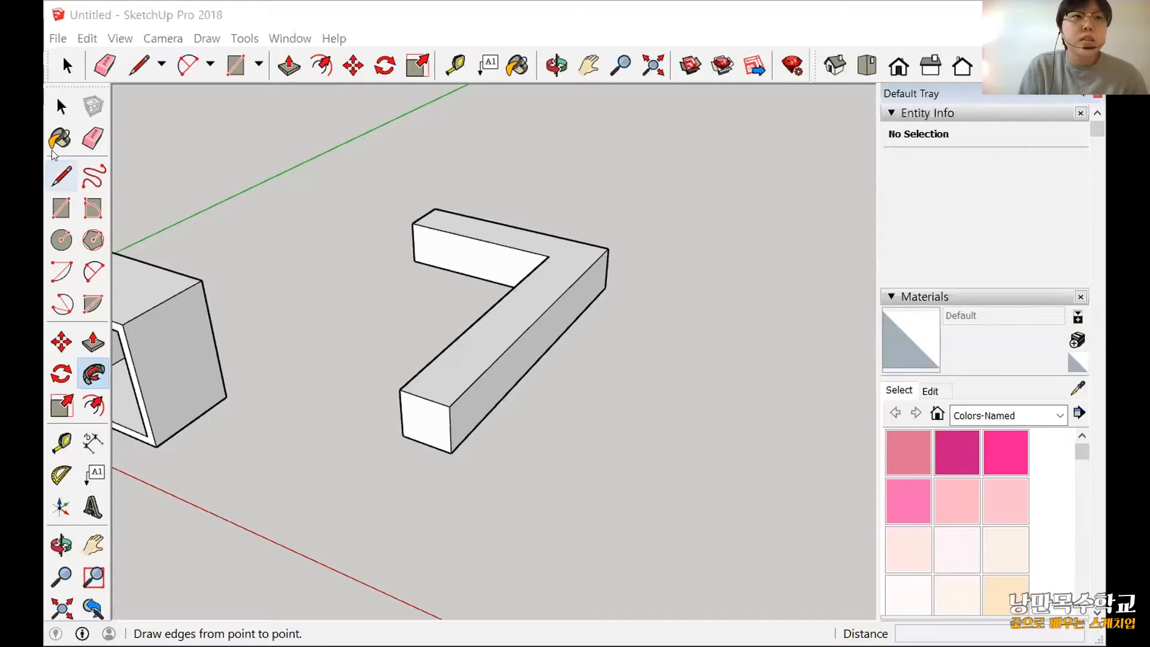
click(57, 113)
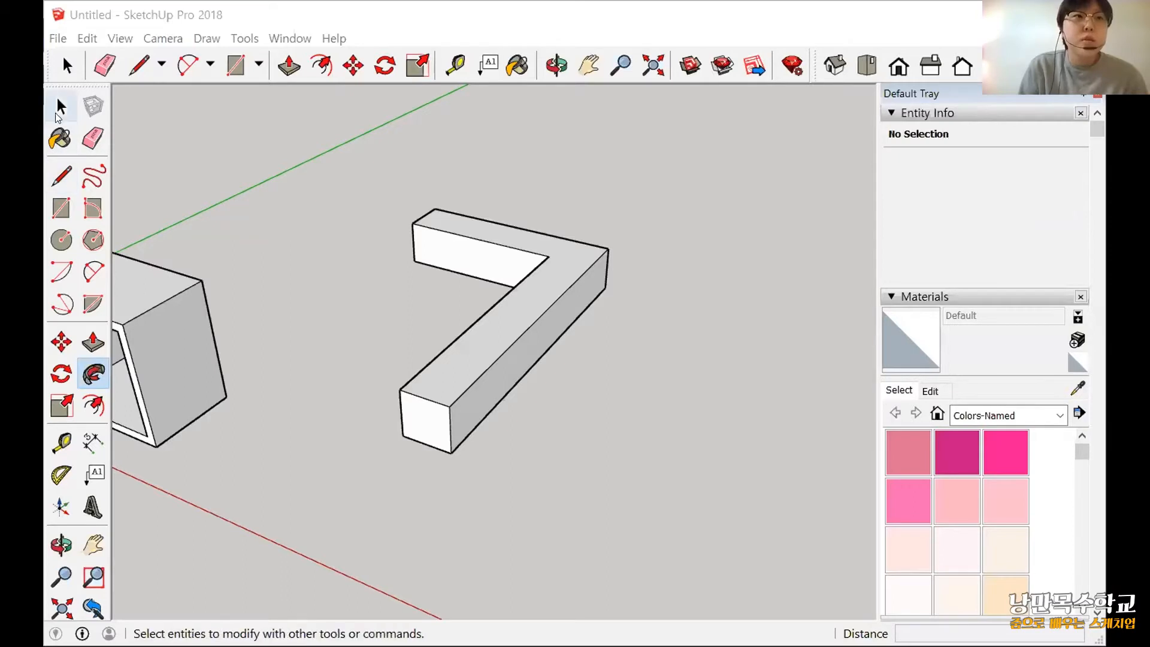
Select the whole L-shaped solid and scale it uniformly by 1.5 about its opposite corner.
click(59, 110)
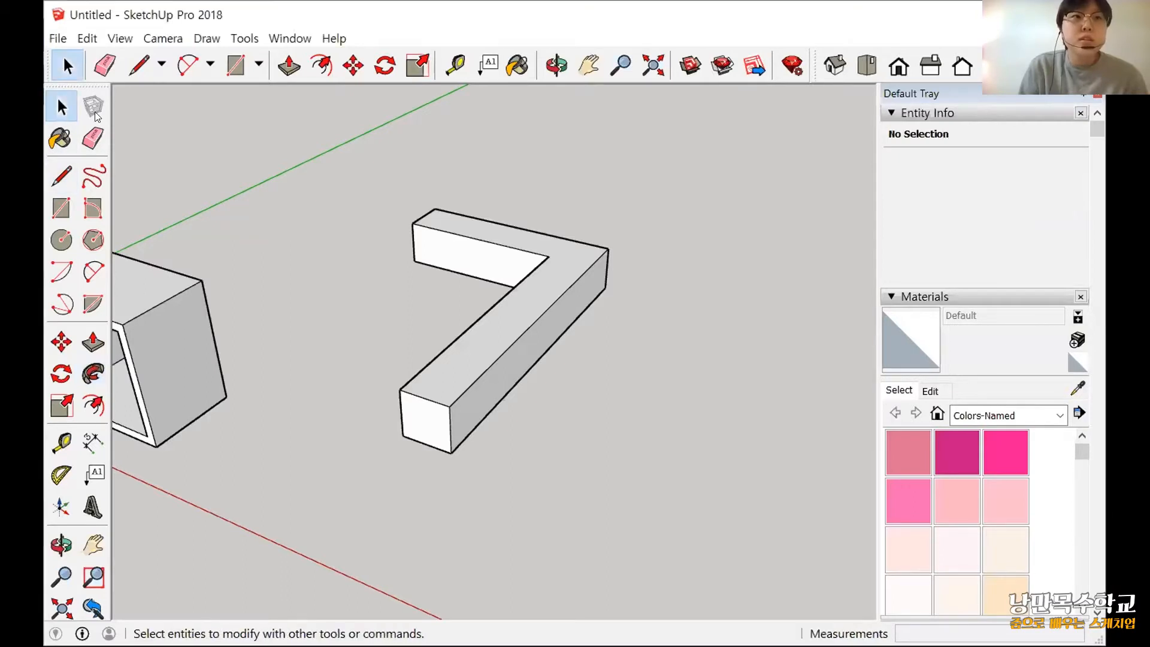
triple_click(516, 311)
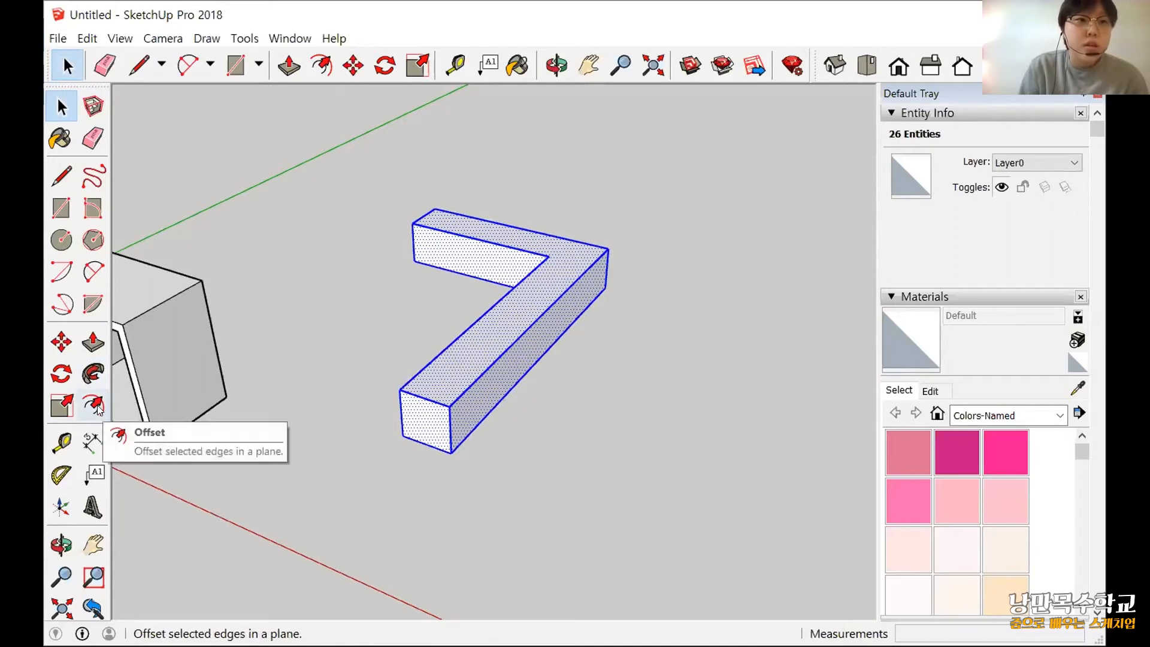
click(65, 408)
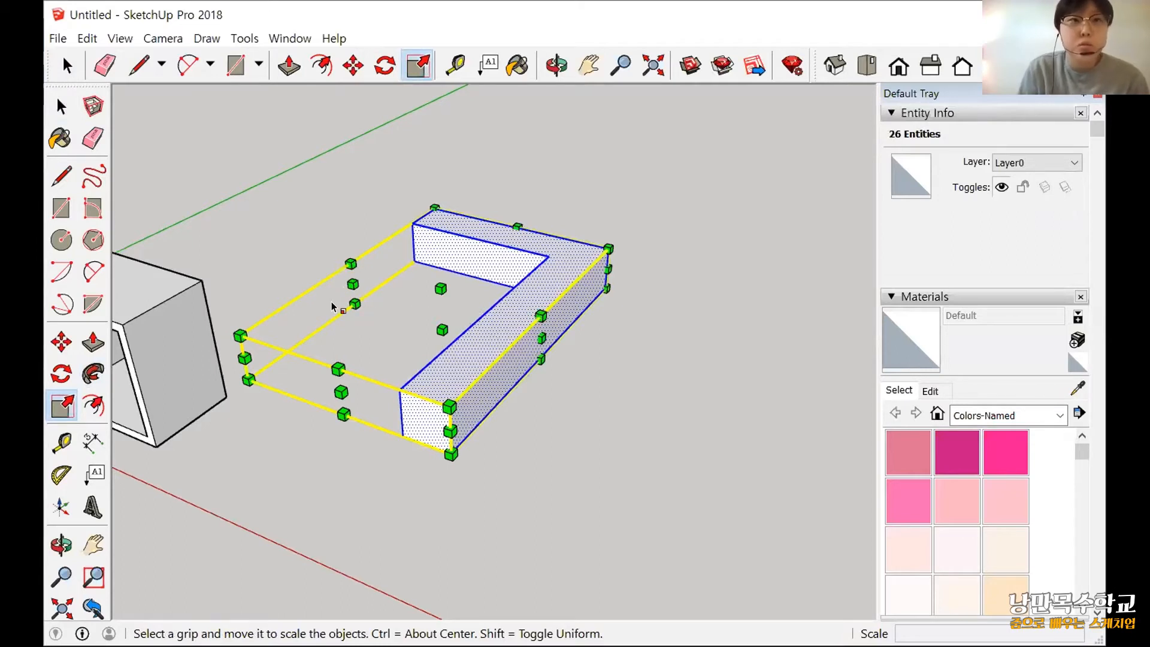
scroll(515, 294, up, 2)
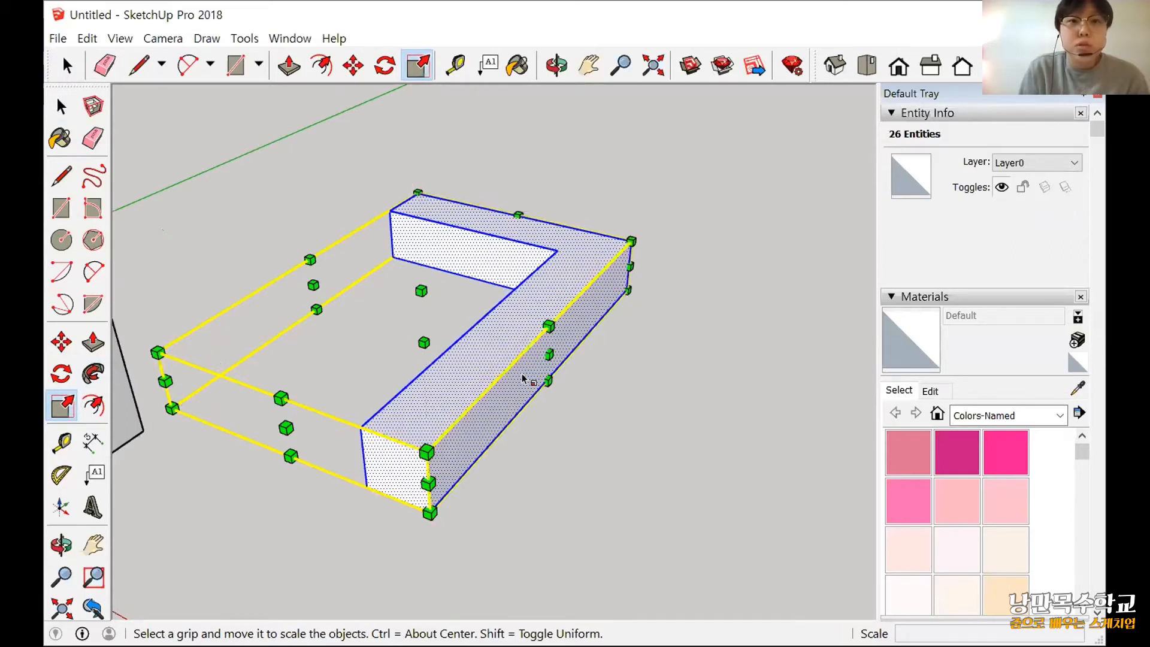
click(630, 240)
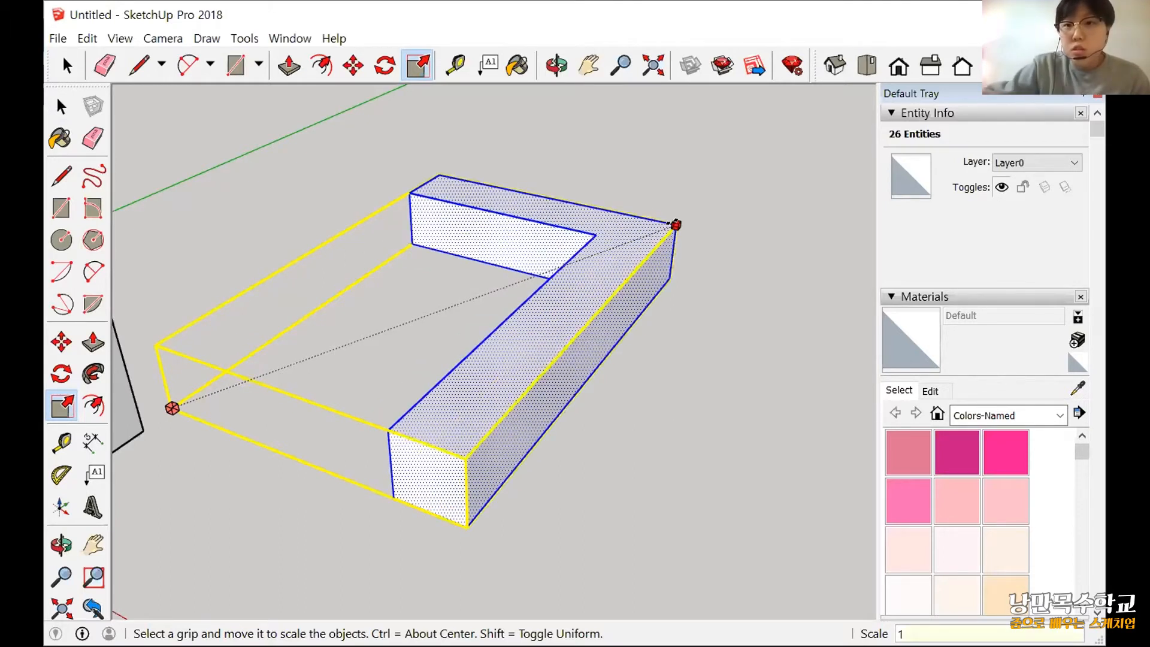
text(.5)
key(Return)
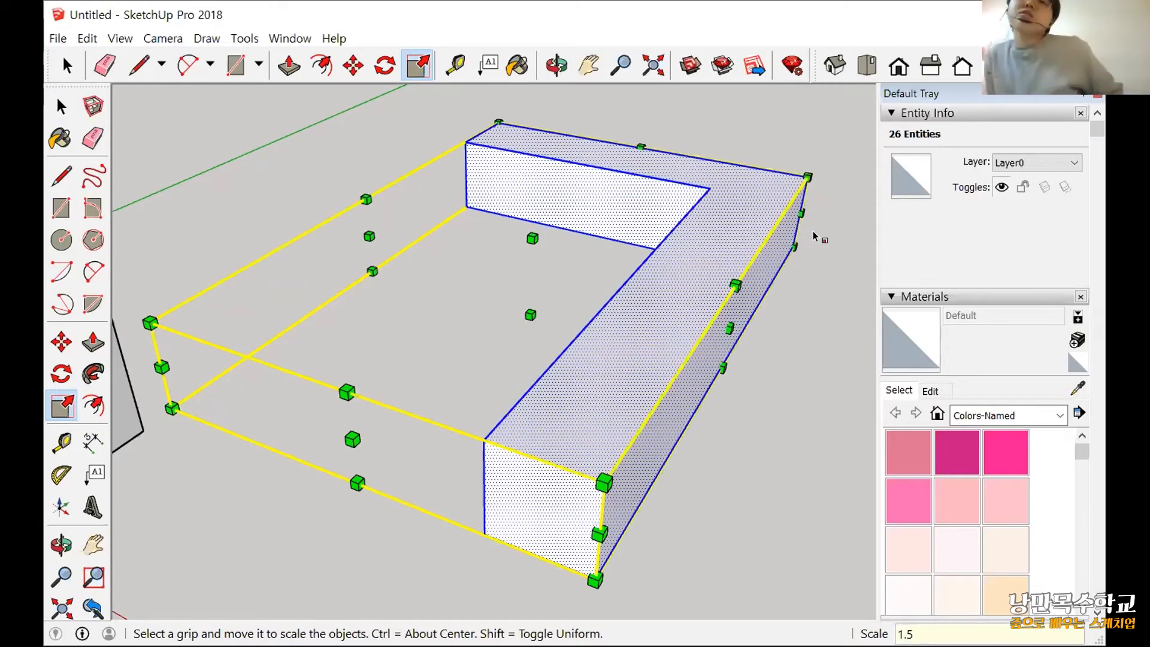
Try to flatten the L-shaped solid with a non-uniform green-blue scale about the opposite point.
scroll(768, 247, down, 2)
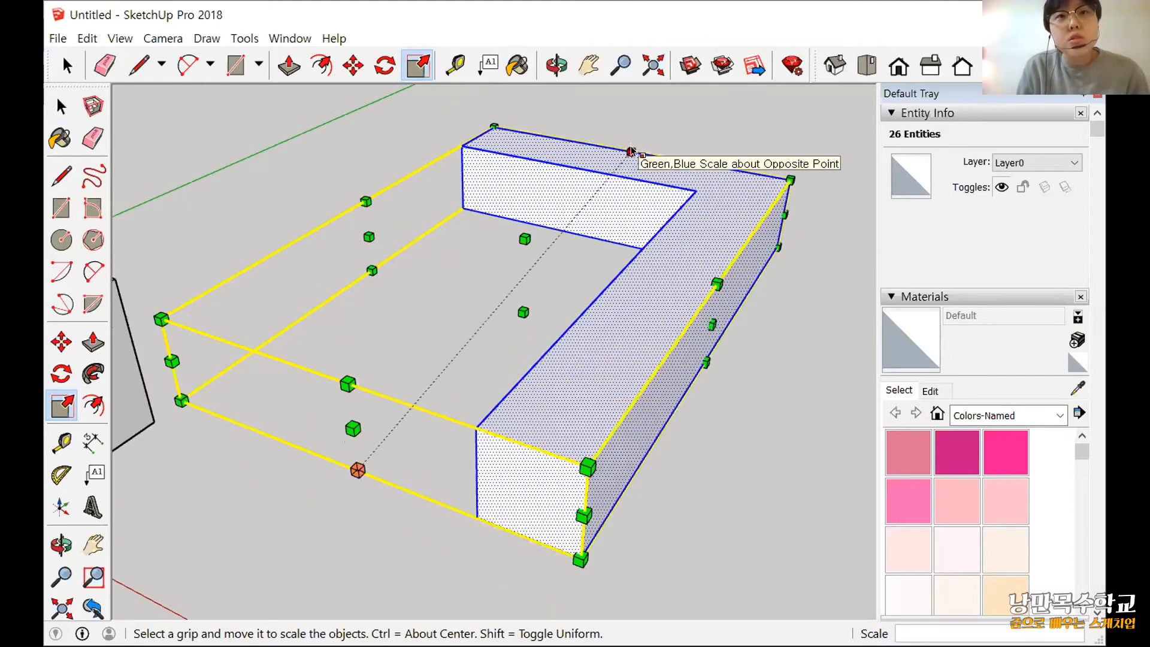
drag(631, 151, 597, 219)
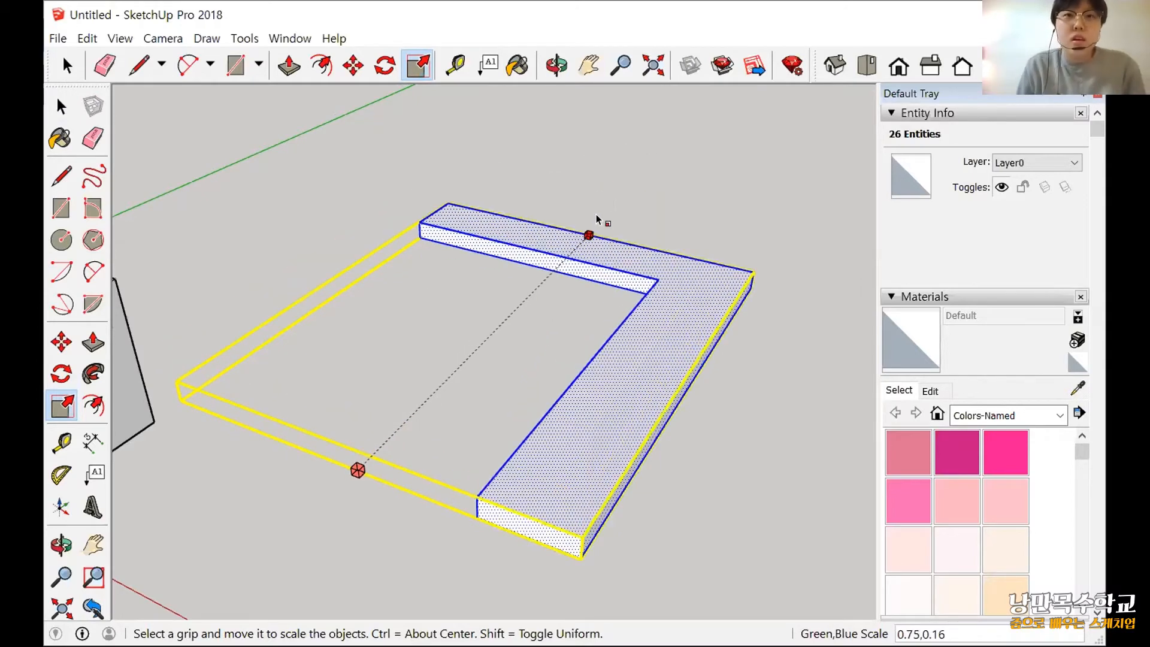
key(Escape)
Delete the selected L-shaped solid.
scroll(581, 323, down, 2)
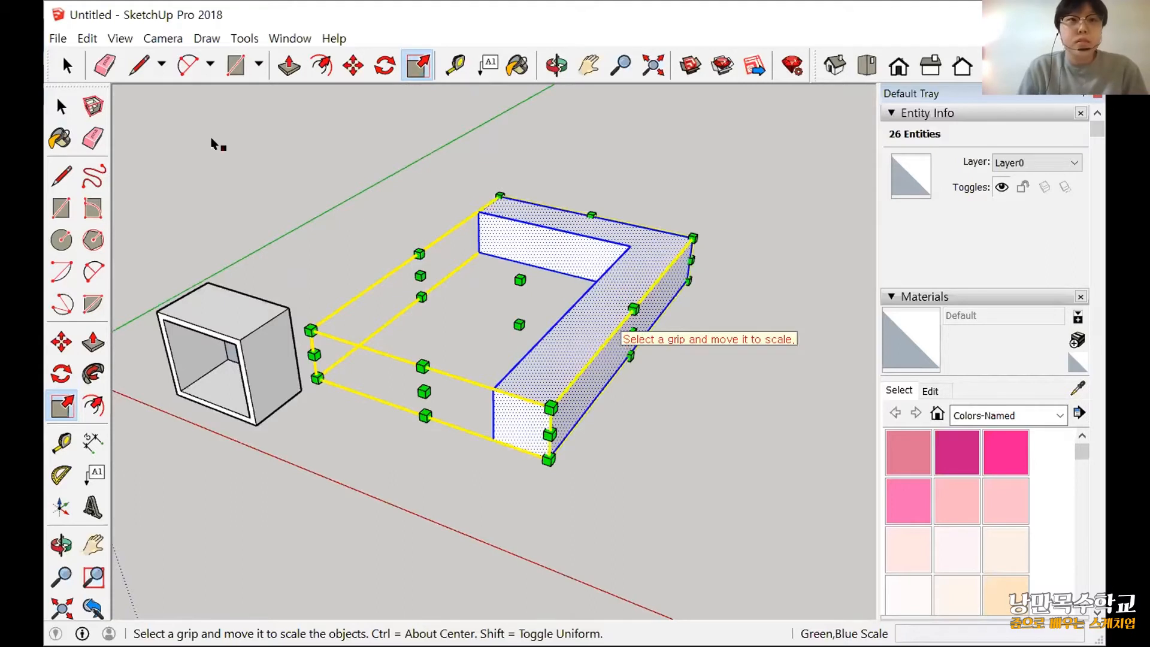
key(Delete)
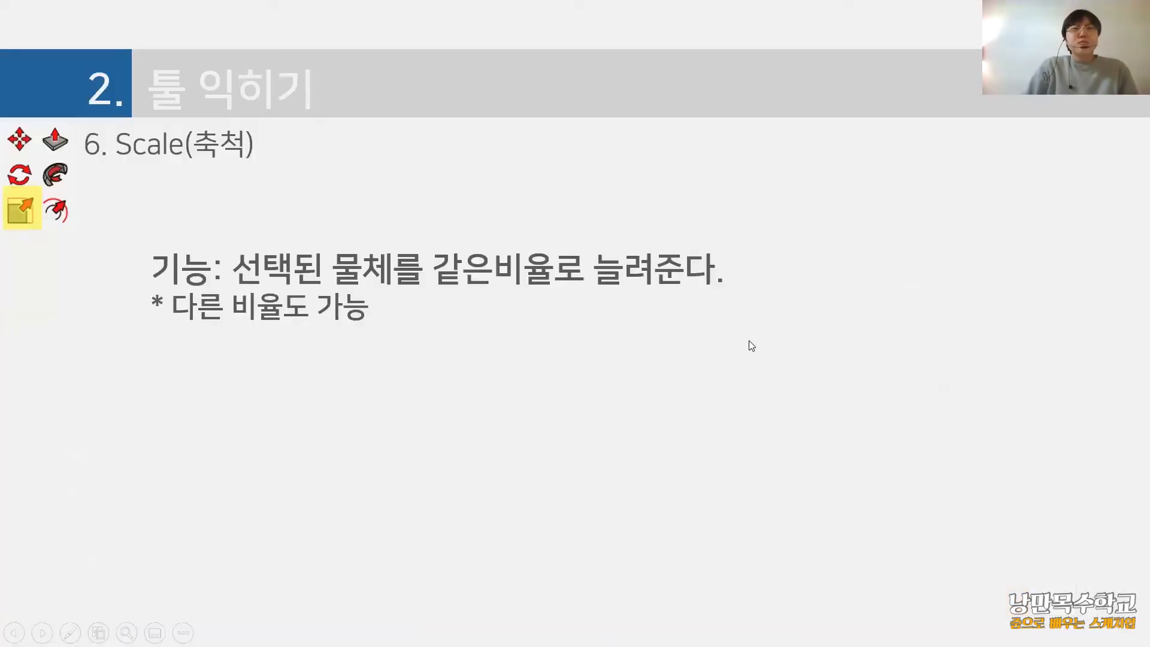
click(717, 391)
click(715, 390)
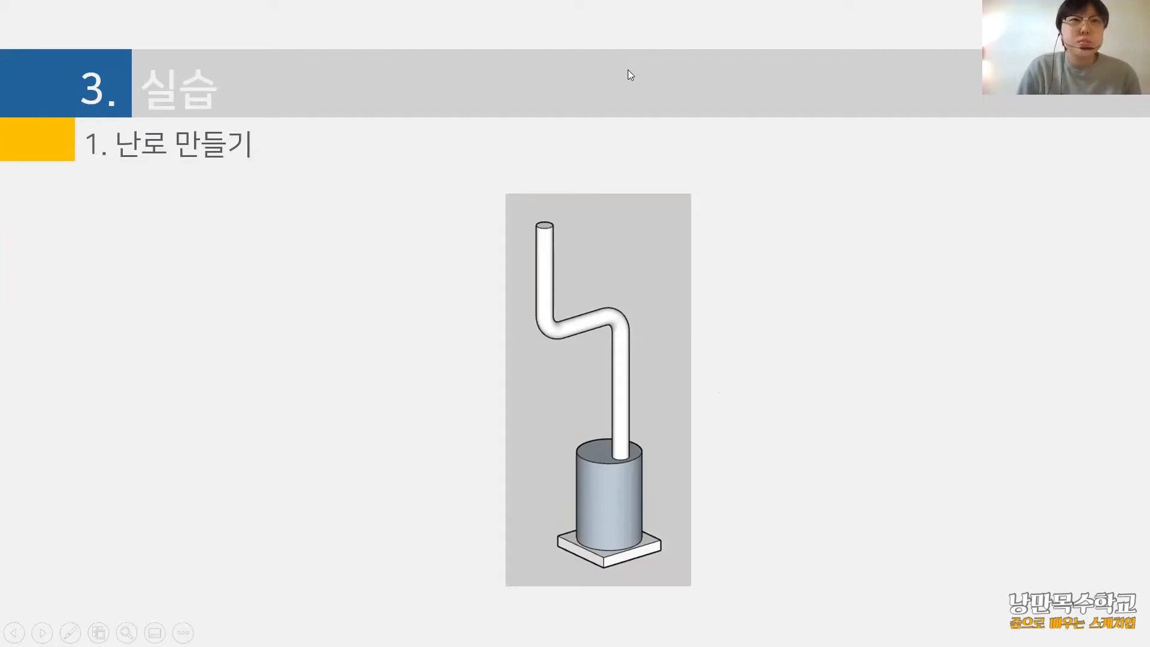
Switch back to SketchUp and delete the entire hollow box.
key(alt+Tab)
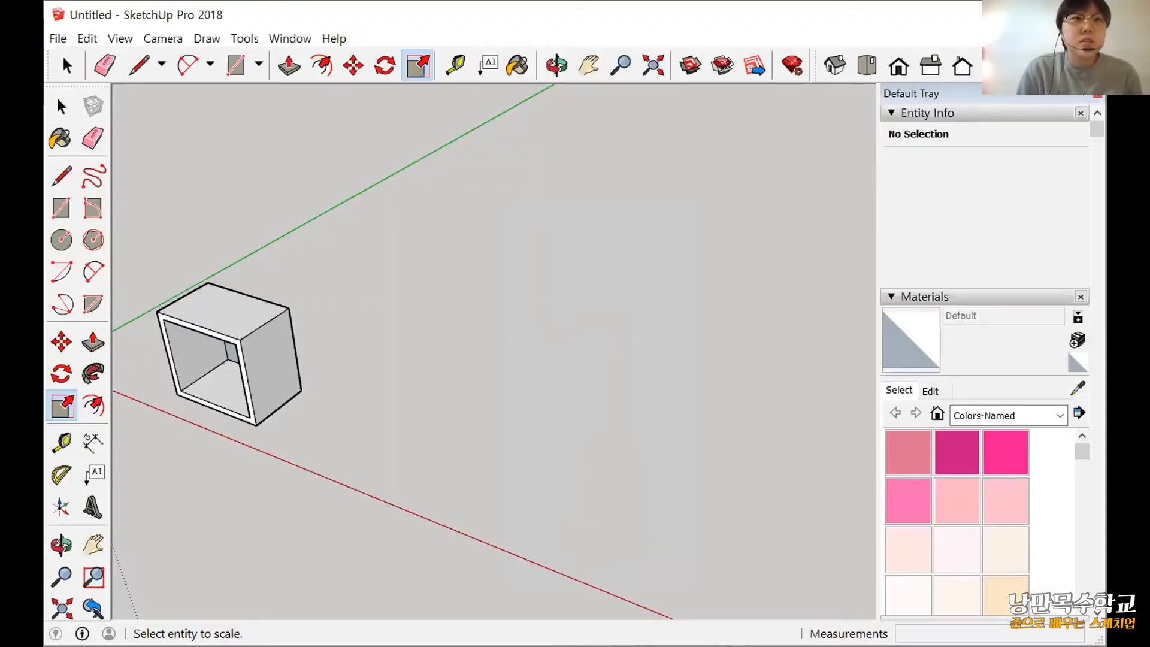
key(space)
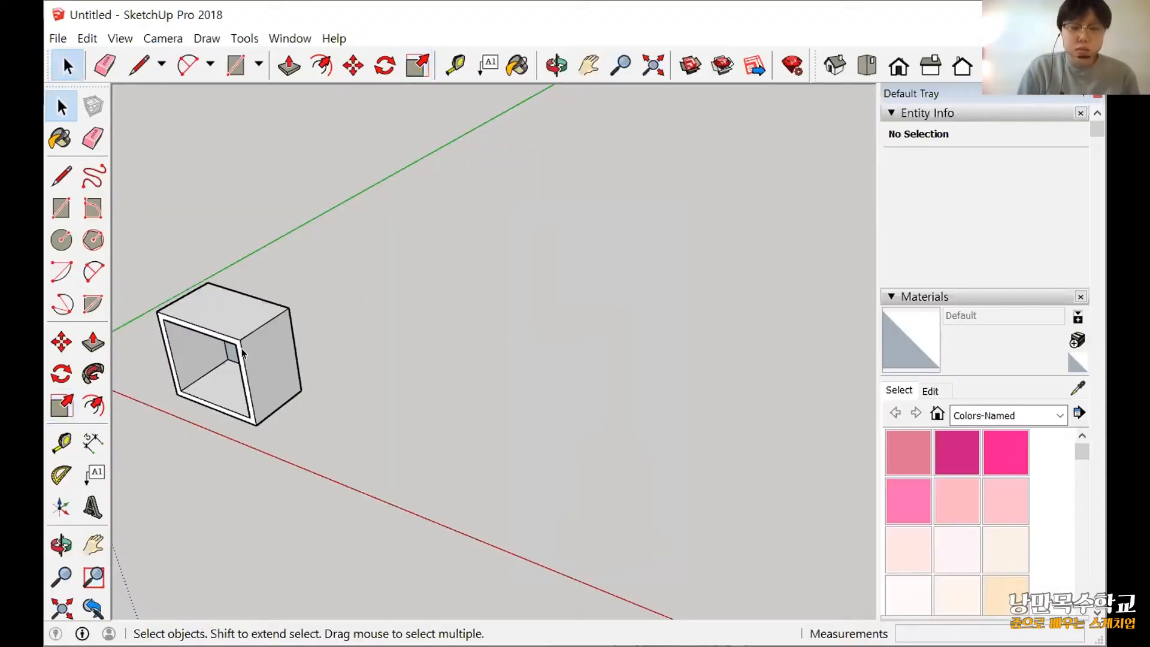
triple_click(268, 411)
key(Delete)
shift+middle_drag(313, 412, 432, 448)
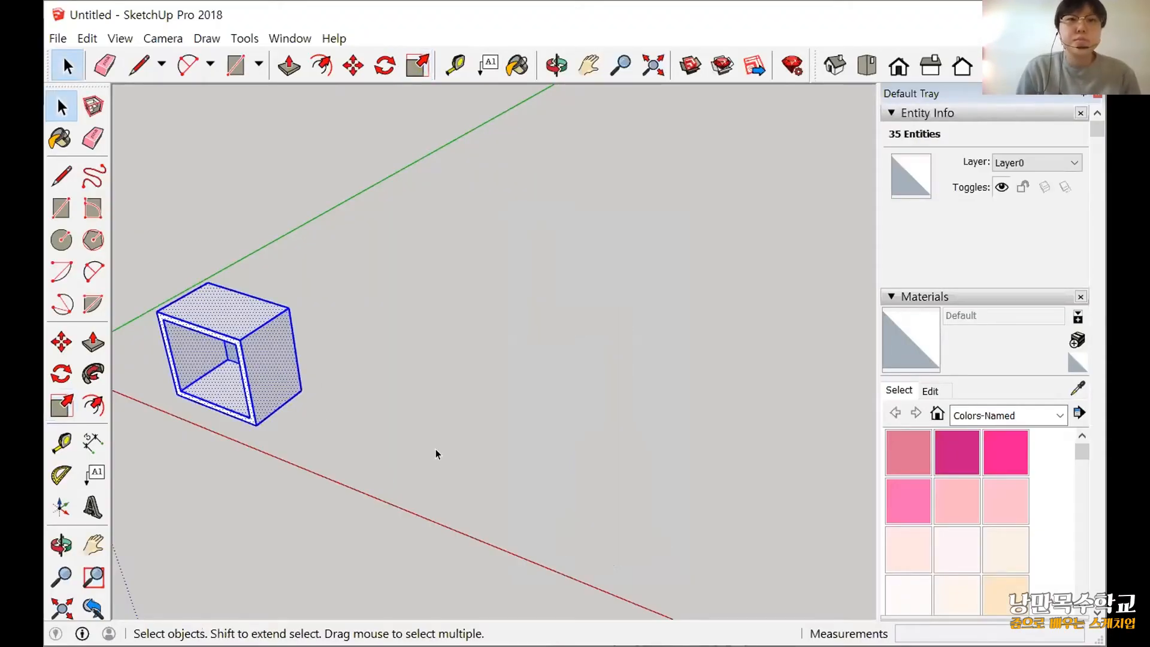
mouse_move(293, 391)
middle_down()
mouse_move(358, 390)
mouse_move(413, 438)
middle_up()
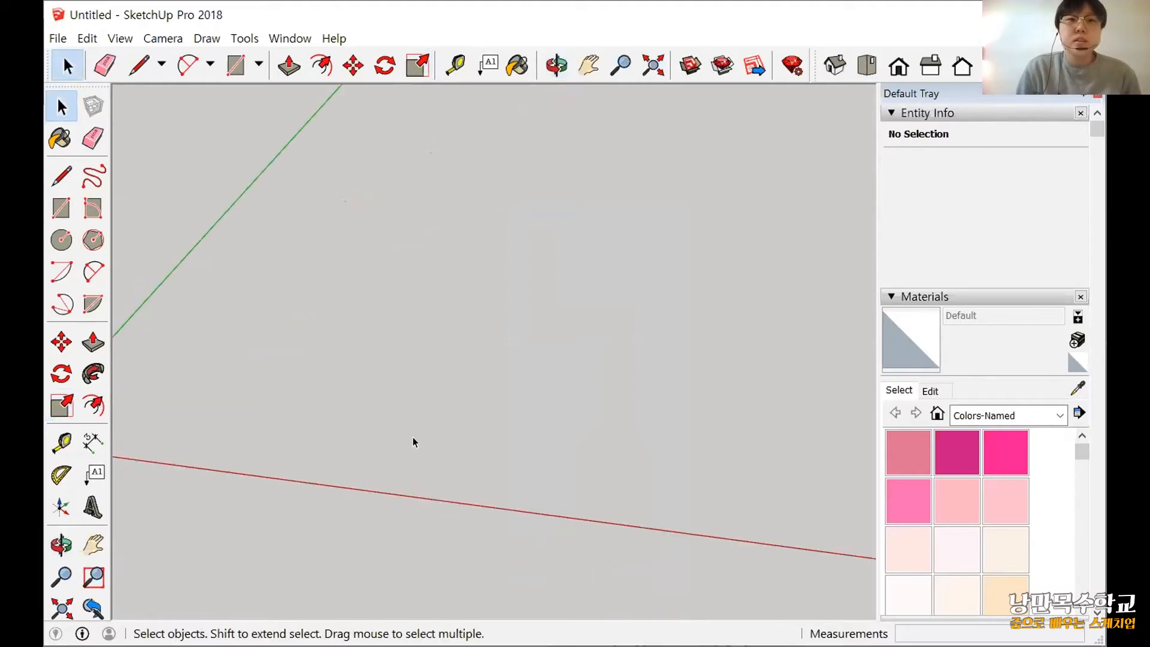
Set the camera to the Top view with Parallel Projection, leaving empty drawing space beside the origin.
middle_drag(315, 447, 210, 403)
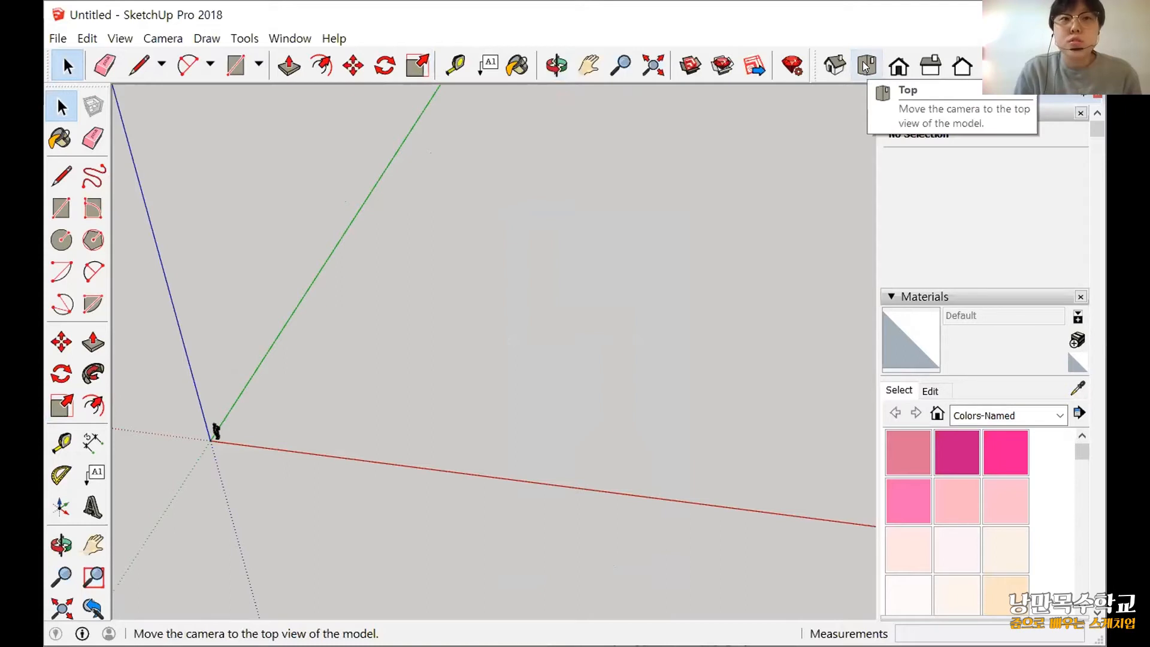
shift+middle_drag(642, 267, 615, 279)
click(161, 38)
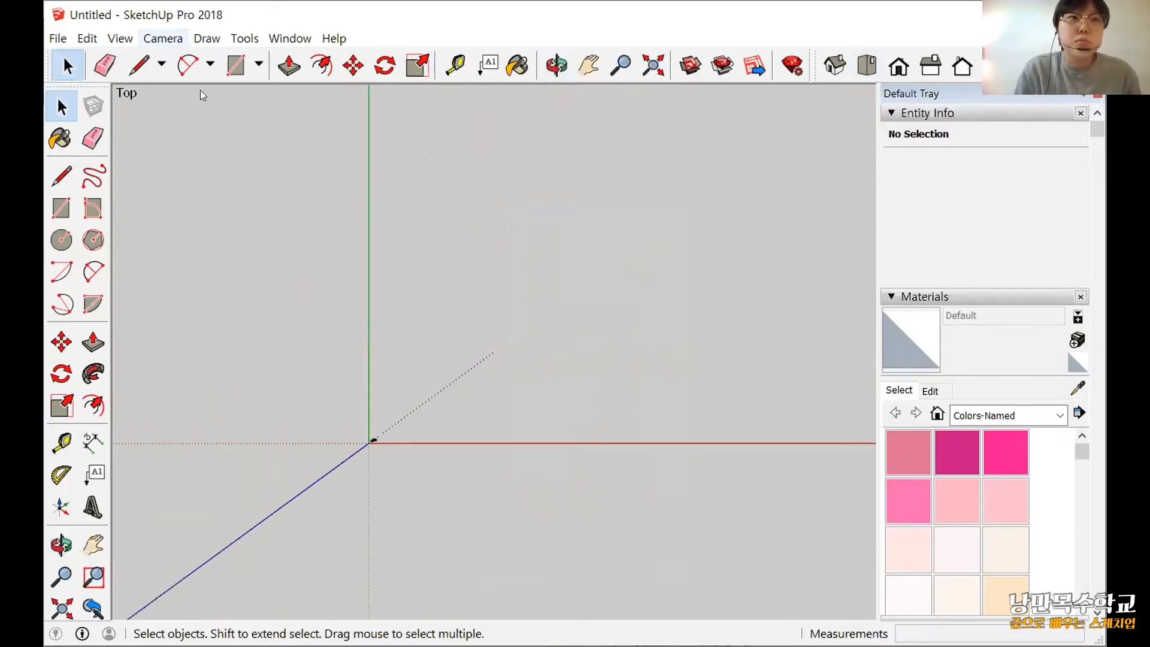
click(209, 120)
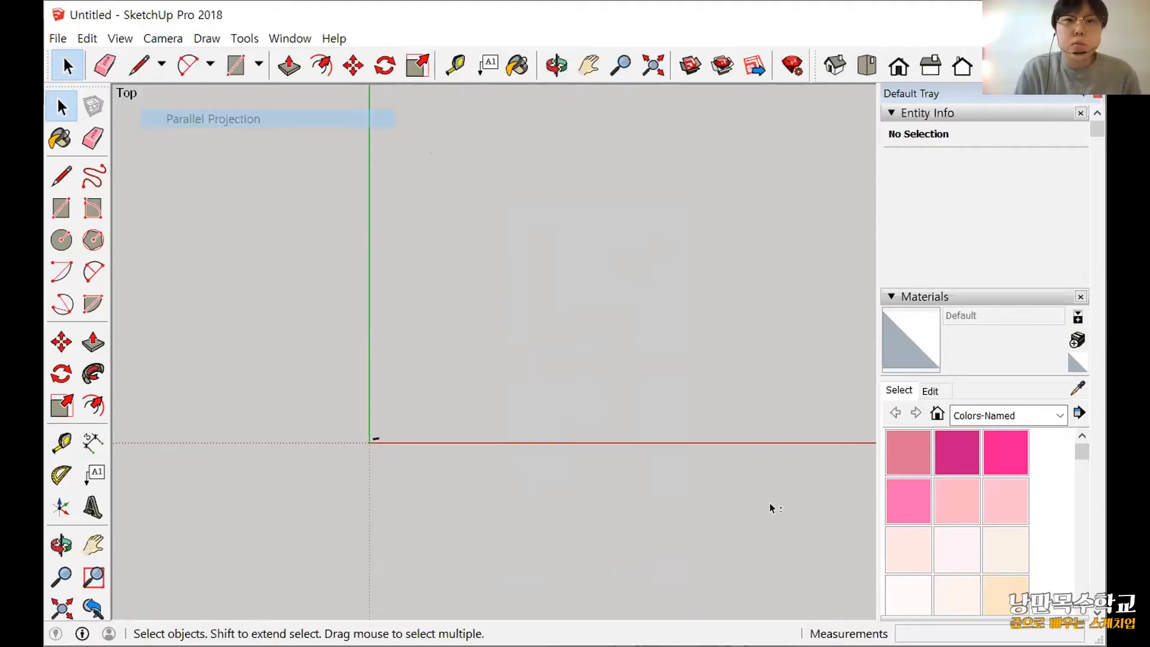
shift+middle_drag(627, 366, 468, 423)
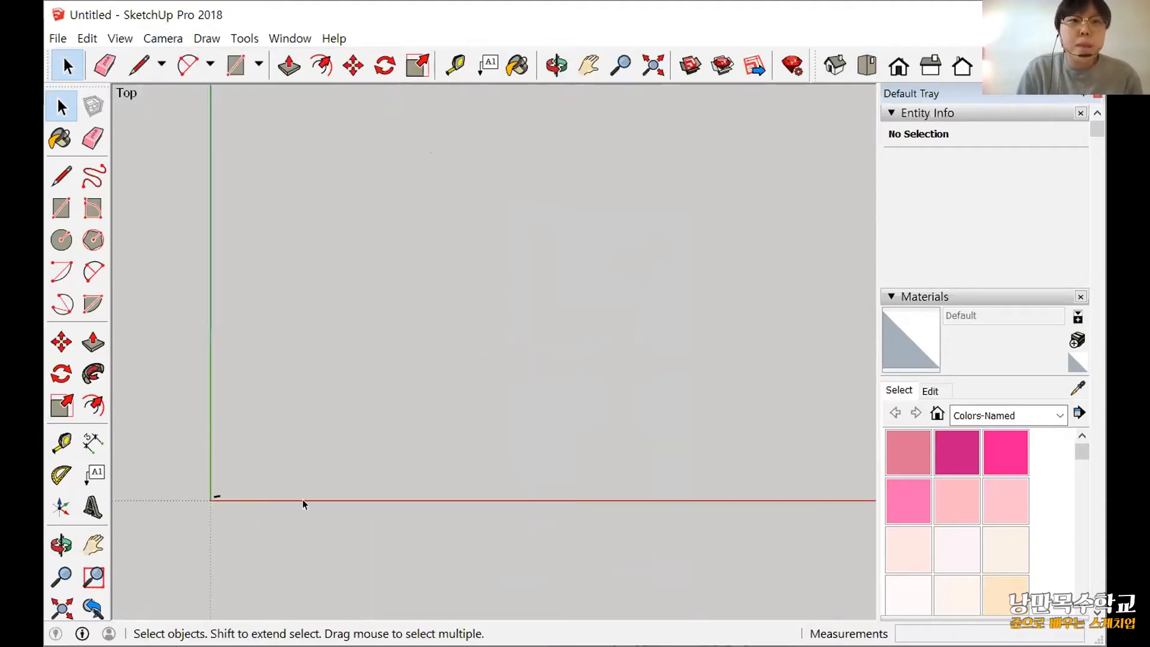
Draw a 700 by 700 mm square on the ground near the origin.
scroll(211, 499, up, 2)
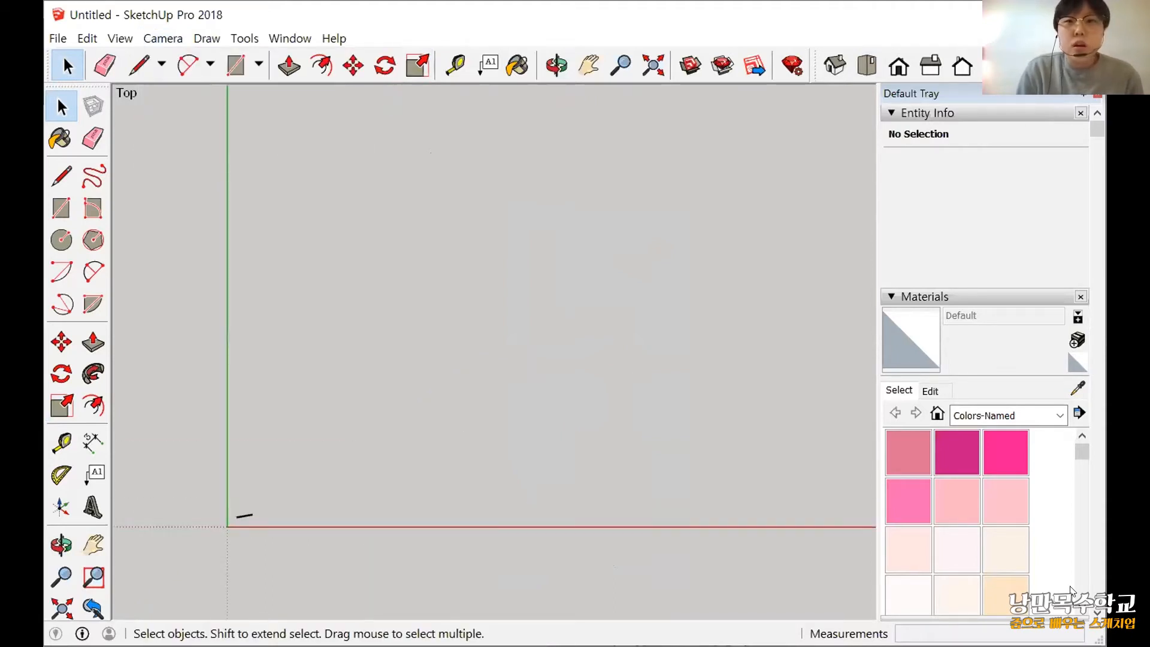
scroll(275, 559, up, 2)
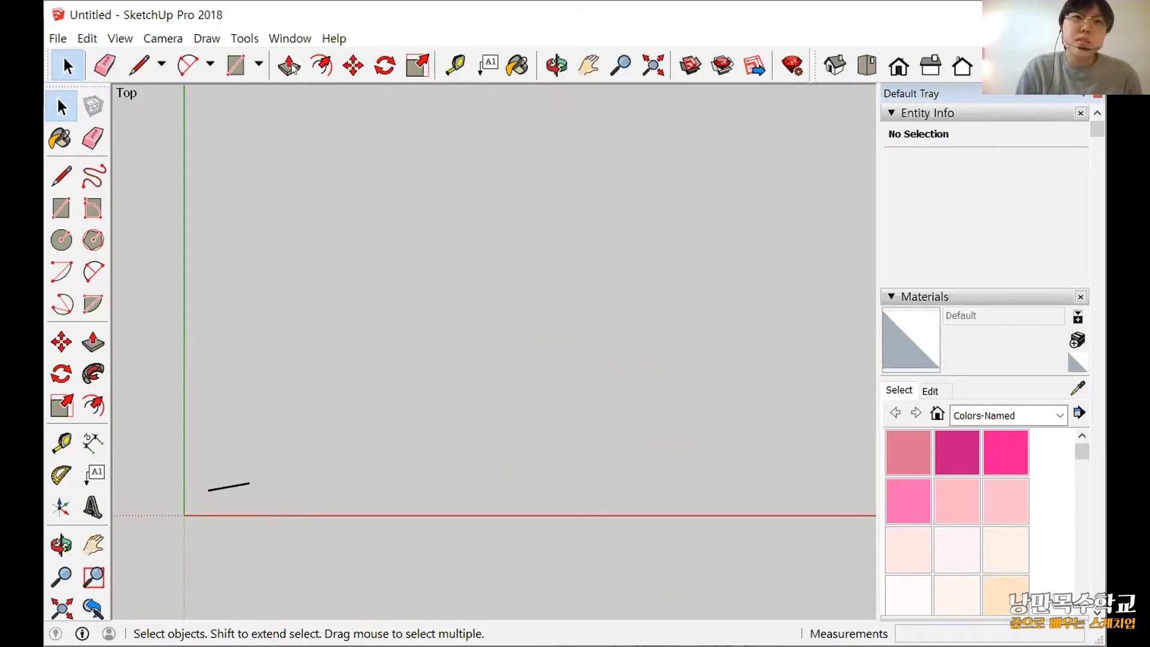
click(61, 208)
click(353, 527)
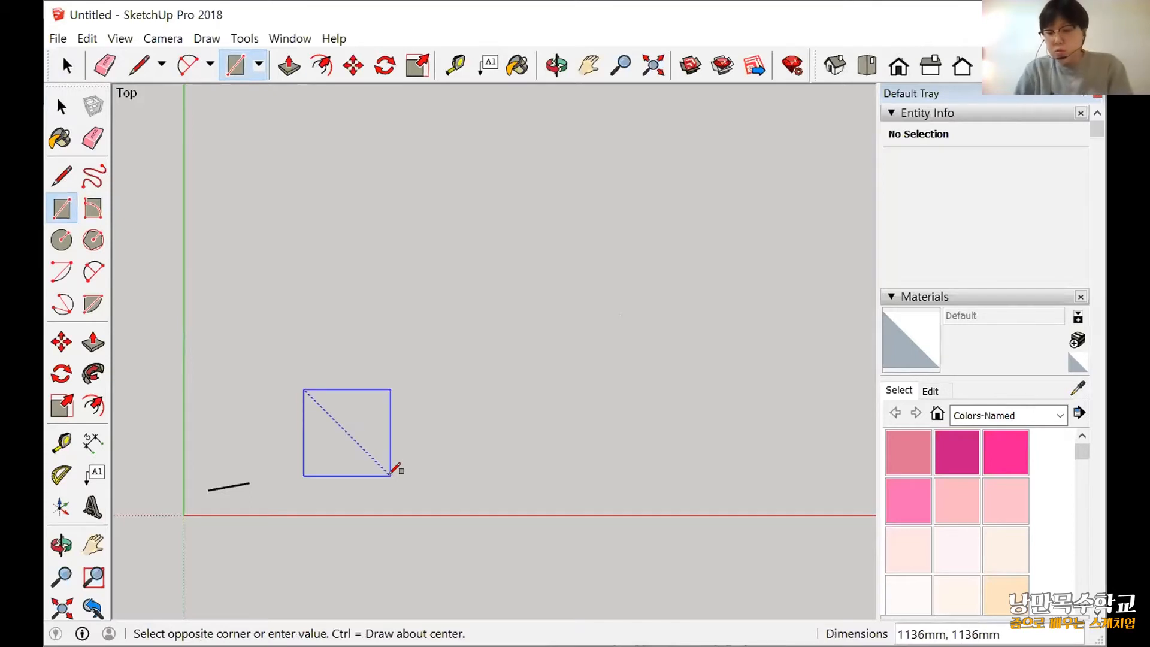
text(700)
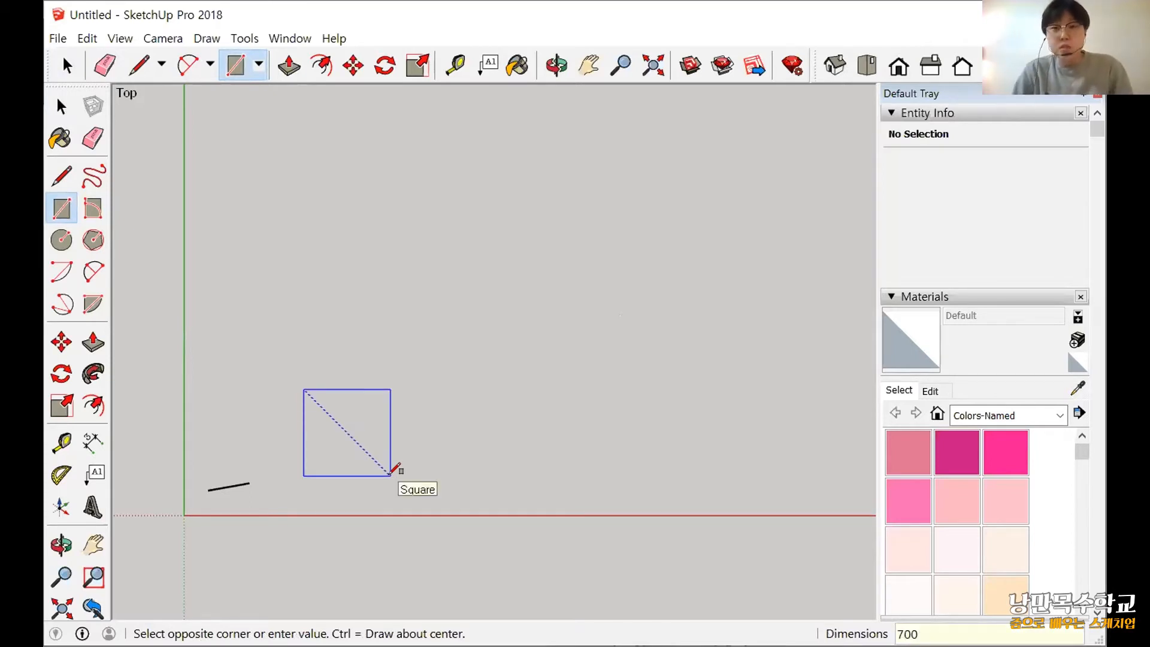
text(,70)
text(0)
key(Return)
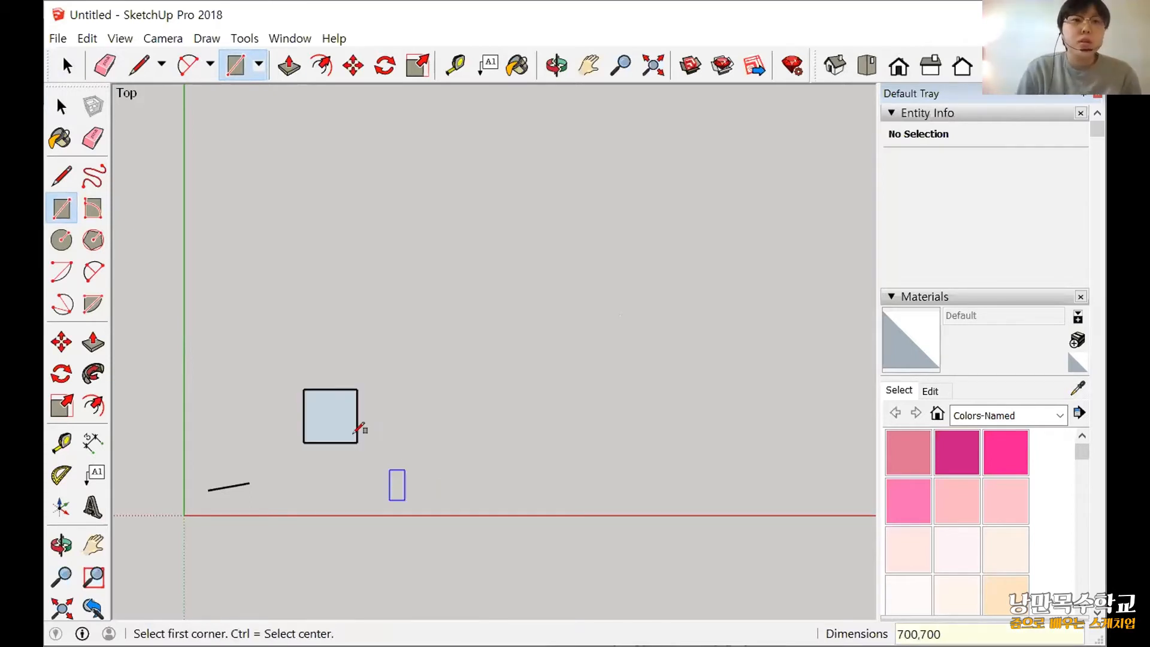
Draw a diagonal guide line between two opposite corners of the square.
scroll(360, 419, up, 3)
scroll(351, 419, up, 2)
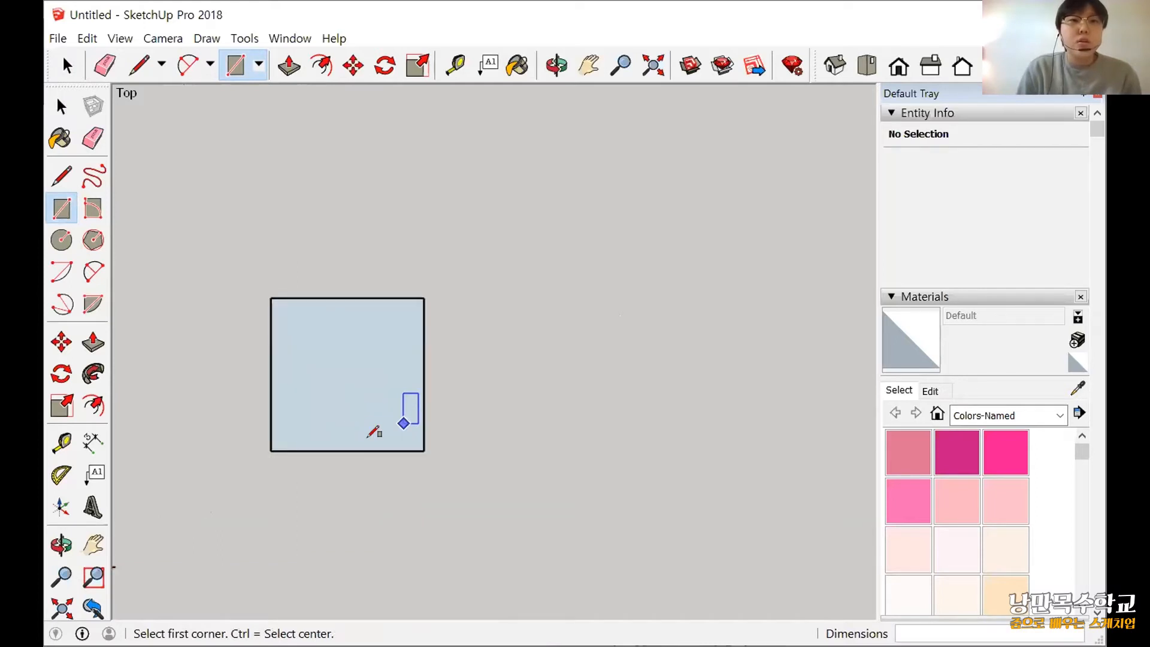
click(62, 240)
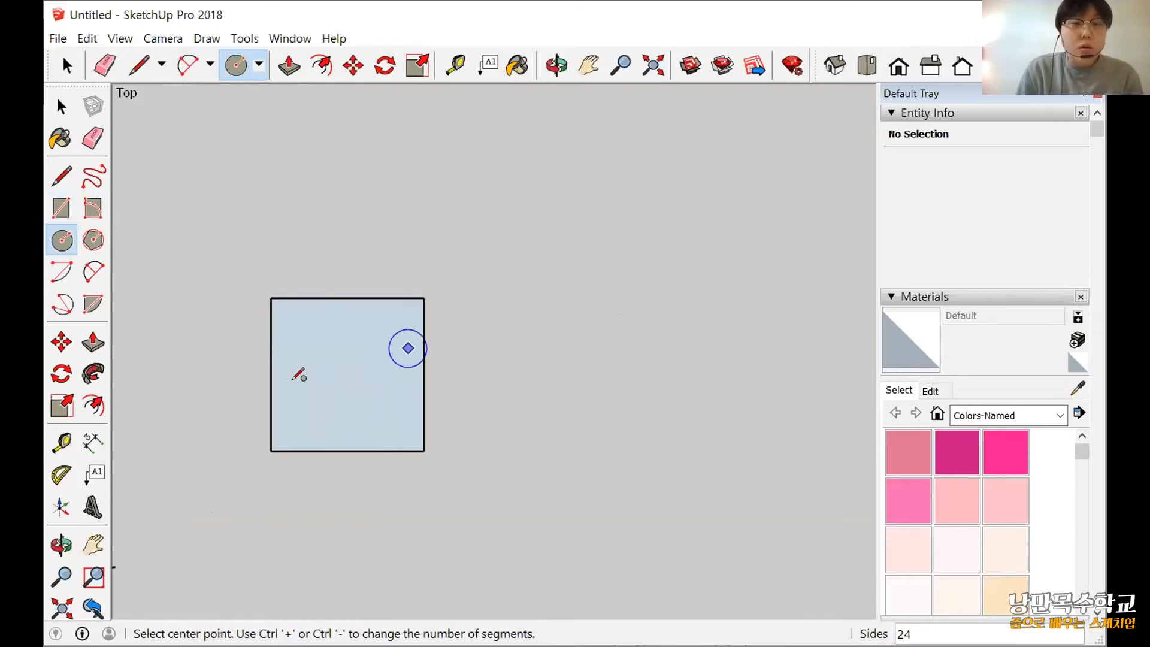
scroll(294, 380, up, 2)
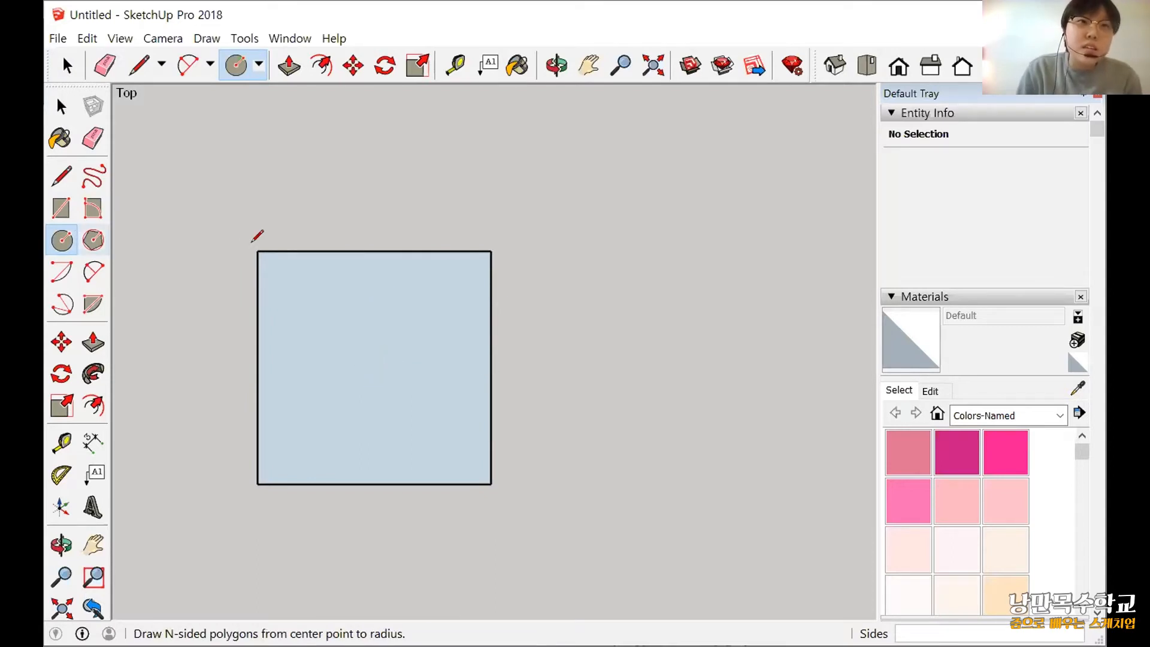
key(l)
click(491, 483)
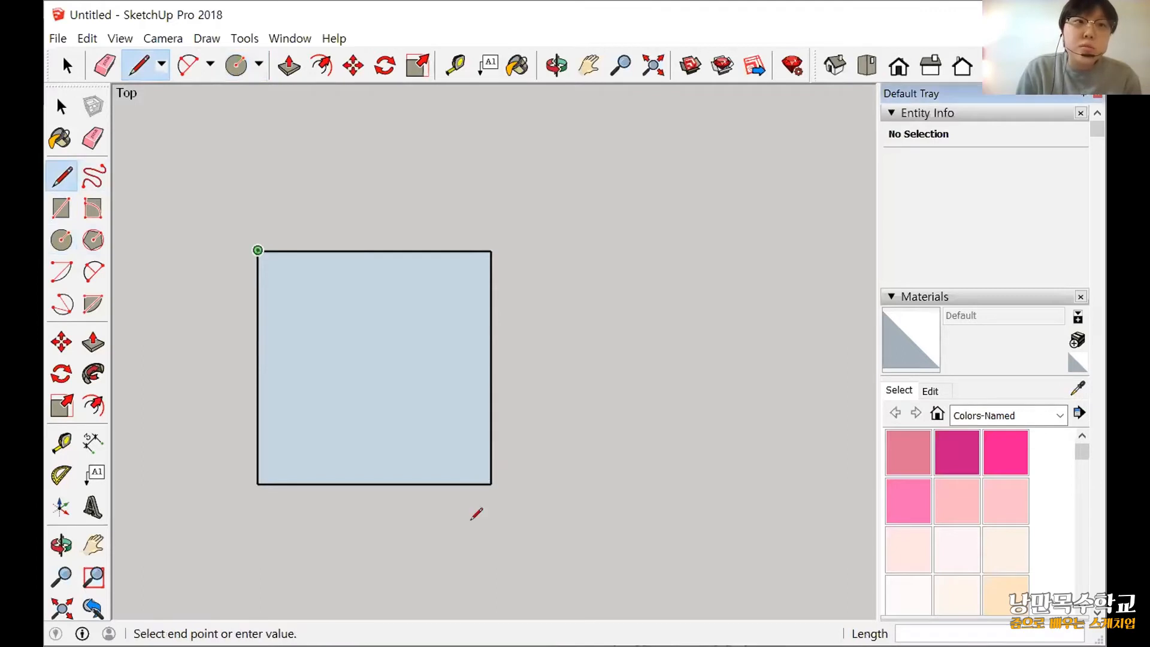
click(258, 251)
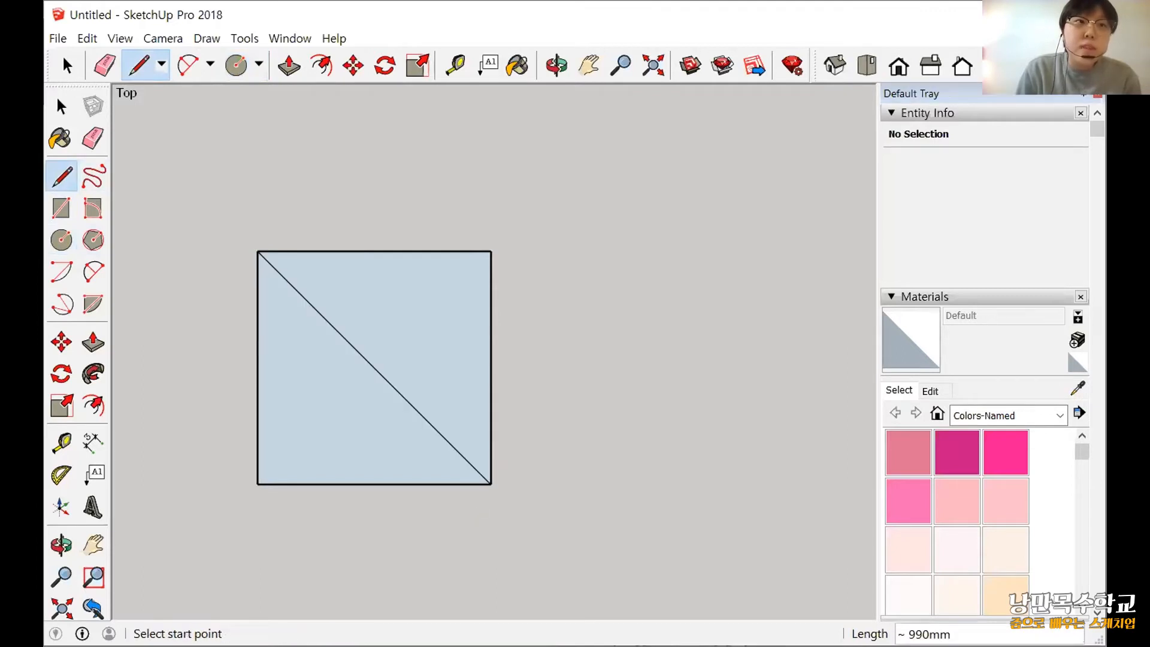
Draw a circle centred on the diagonal's midpoint, reaching almost to the square's edges.
click(62, 239)
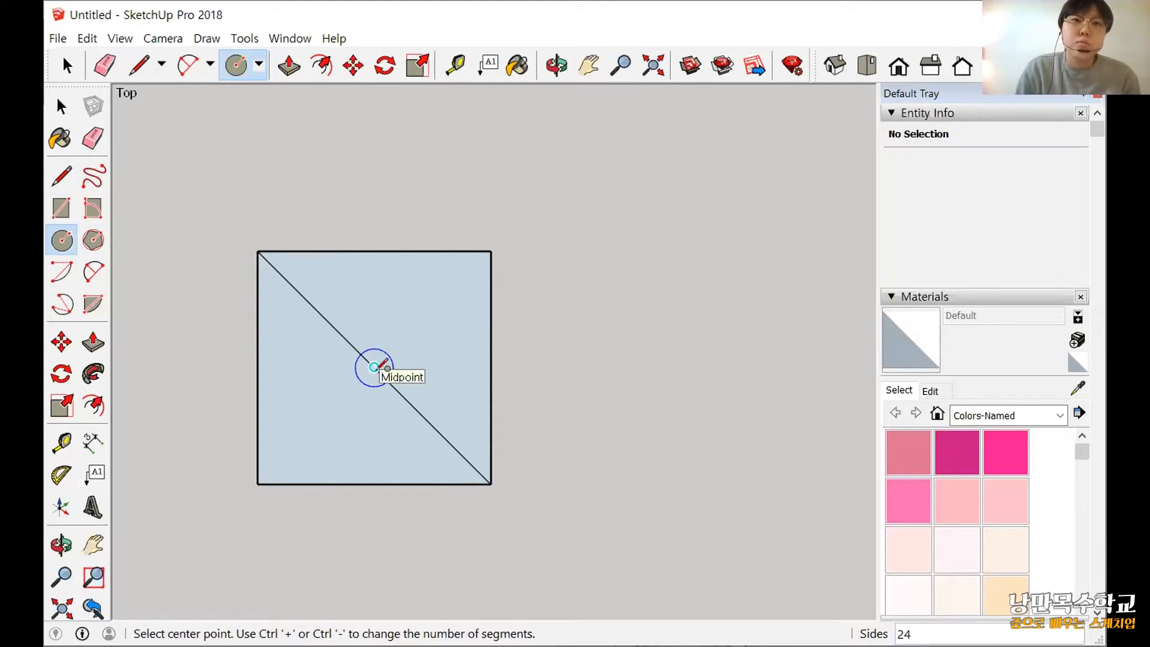
click(413, 354)
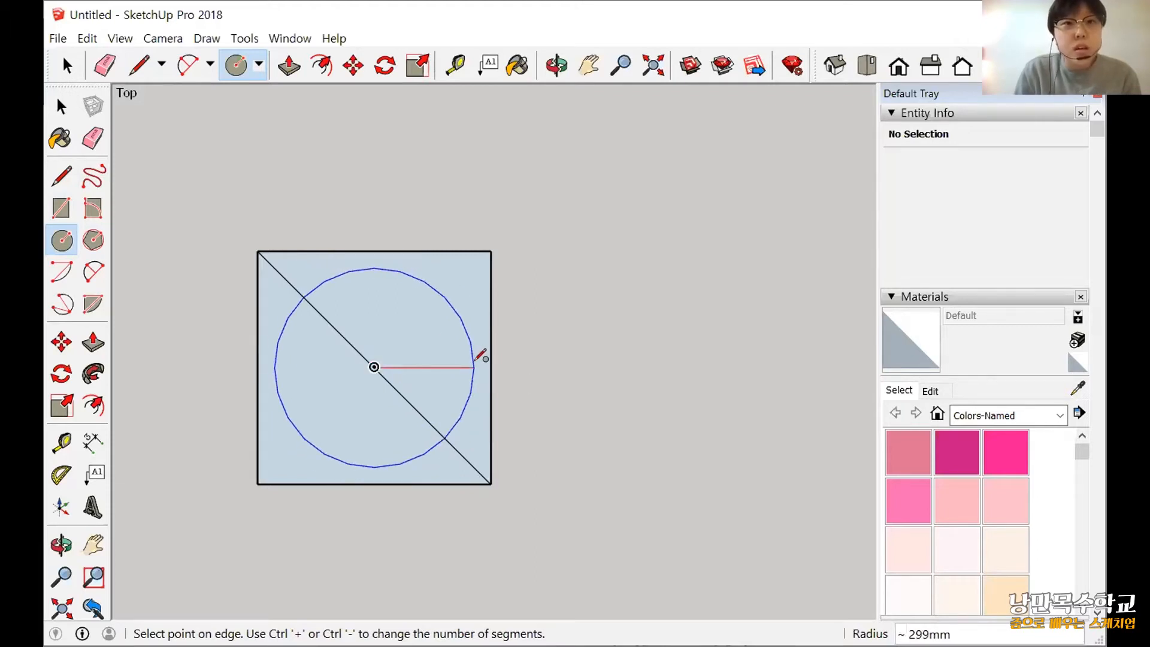
scroll(481, 362, up, 2)
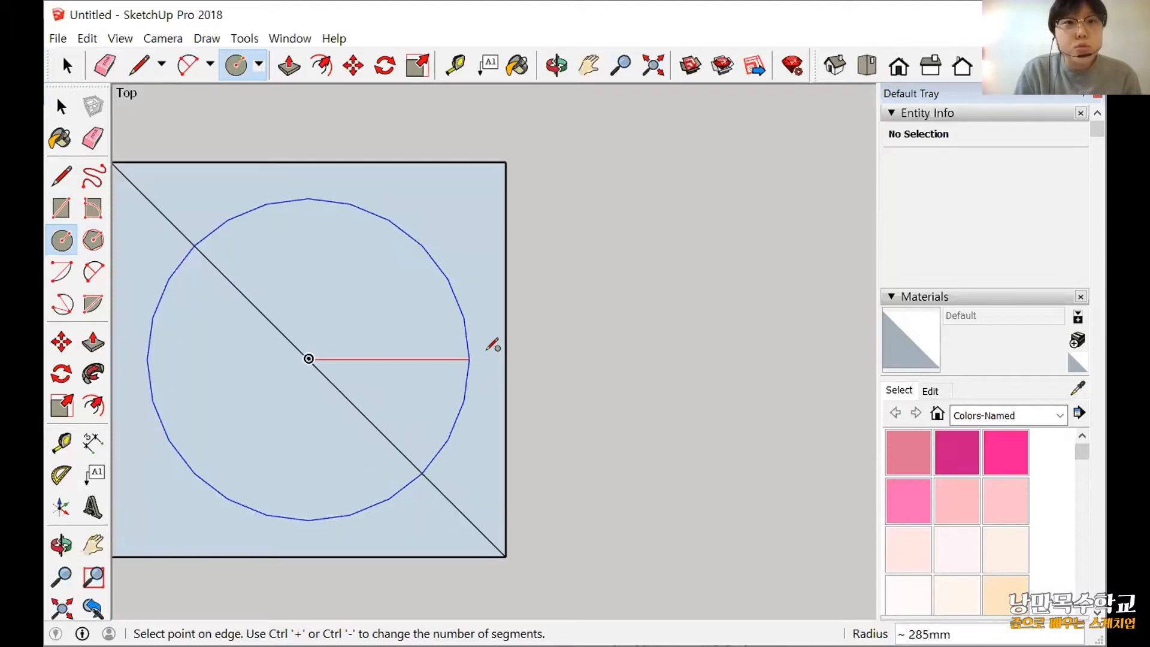
click(488, 355)
Try to pull one half of the diagonally divided circle up about 781 mm, and undo the extrusion.
scroll(599, 468, down, 3)
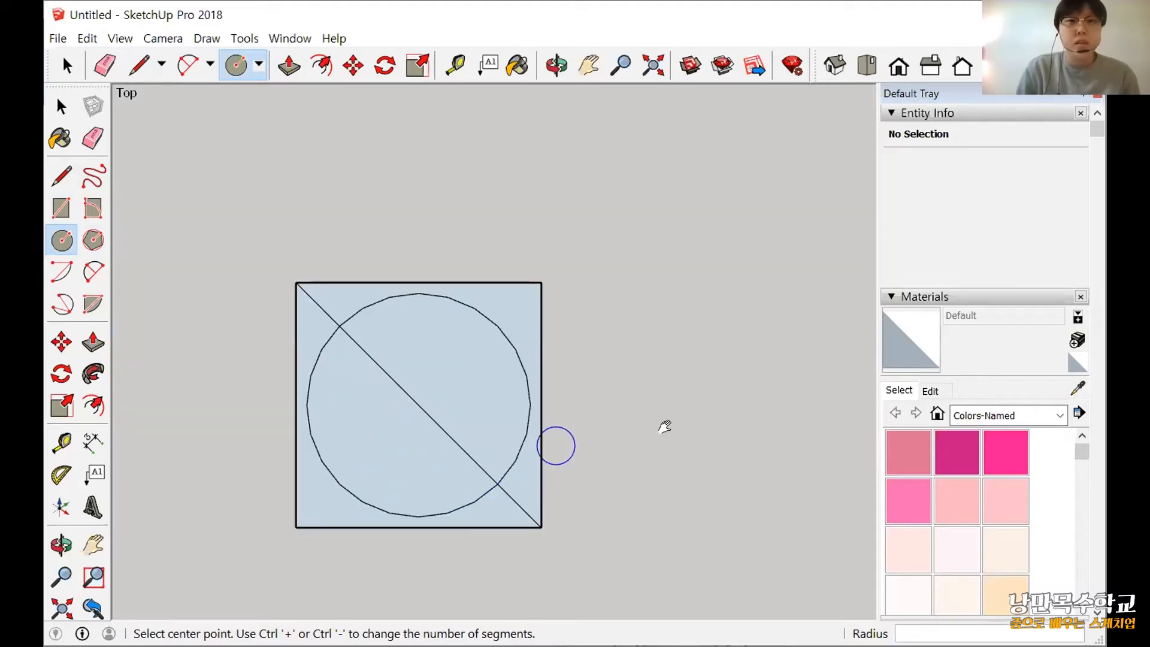
click(862, 66)
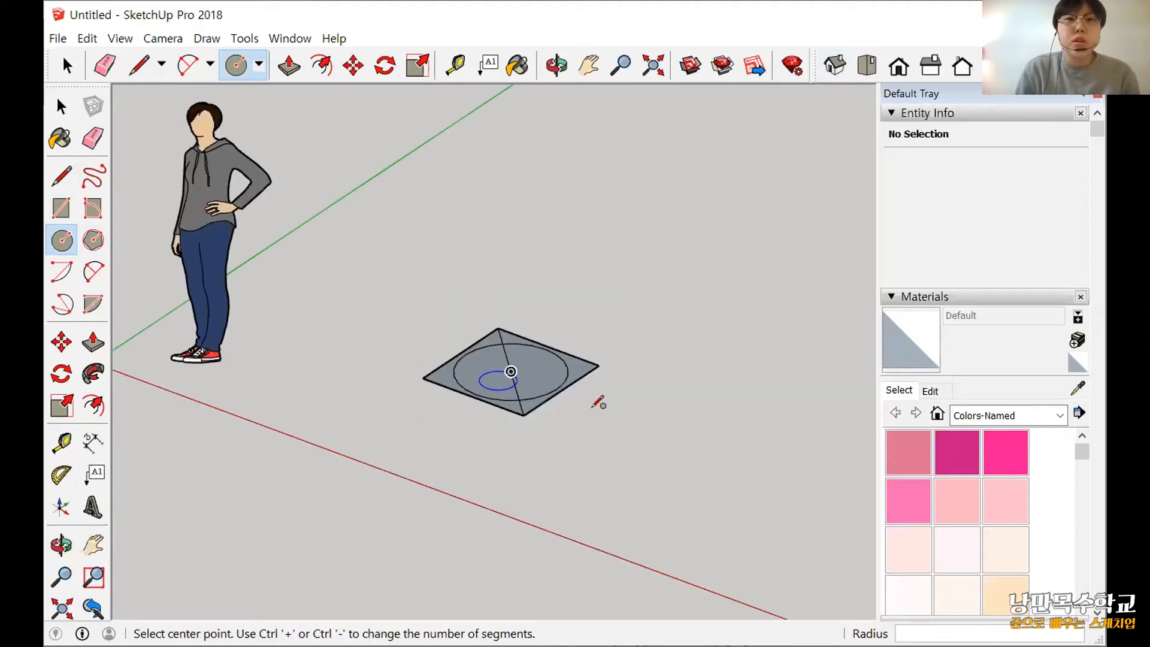
scroll(597, 401, up, 1)
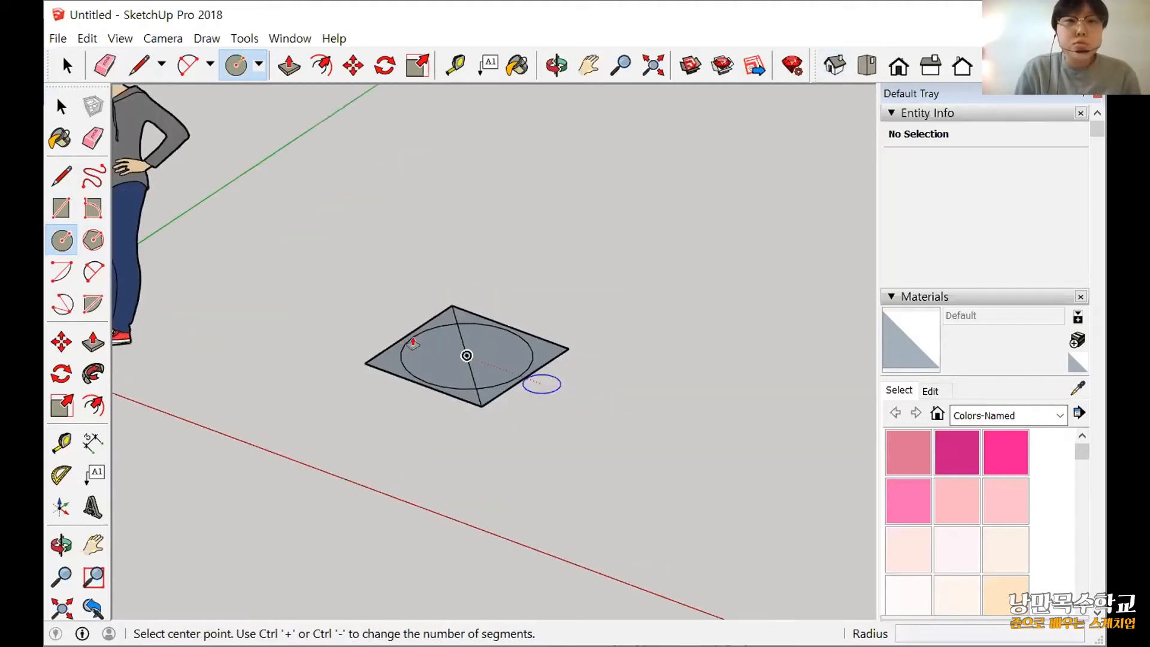
key(p)
scroll(536, 395, up, 2)
scroll(342, 193, down, 2)
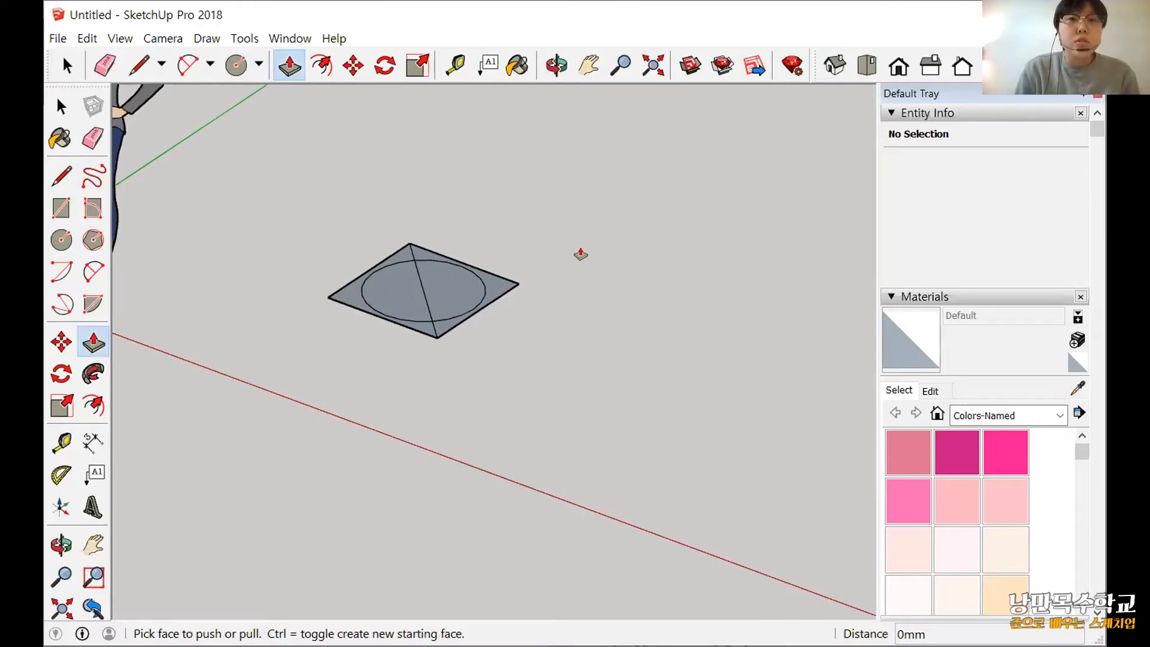
scroll(580, 254, up, 2)
scroll(514, 488, down, 2)
click(479, 470)
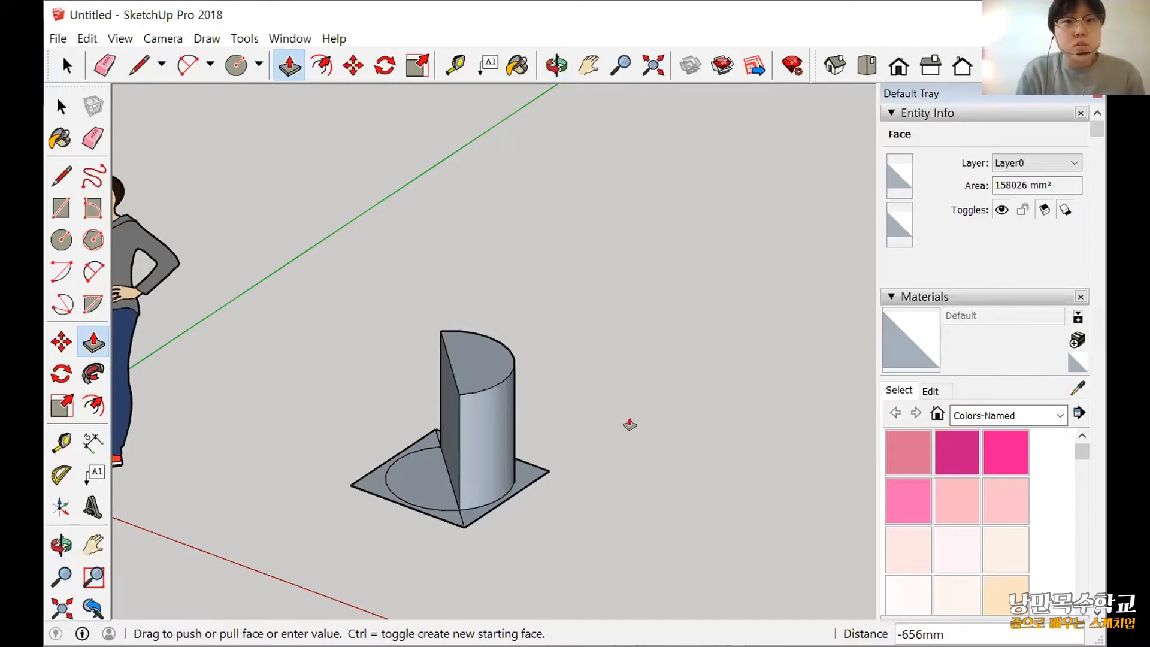
click(580, 333)
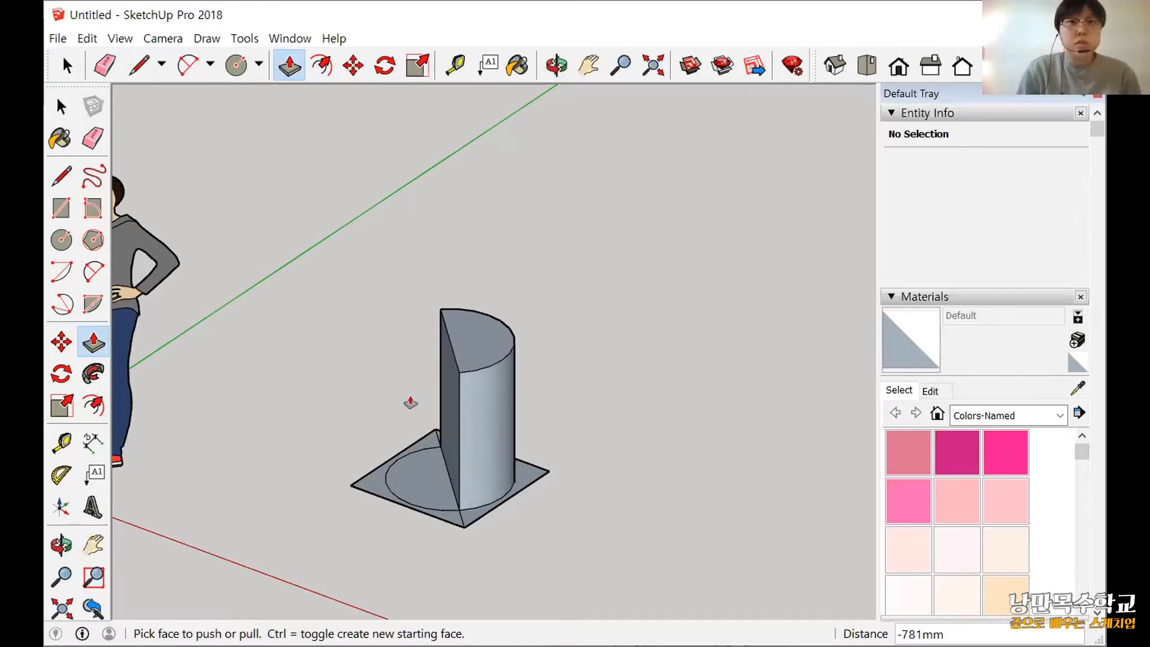
key(ctrl+z)
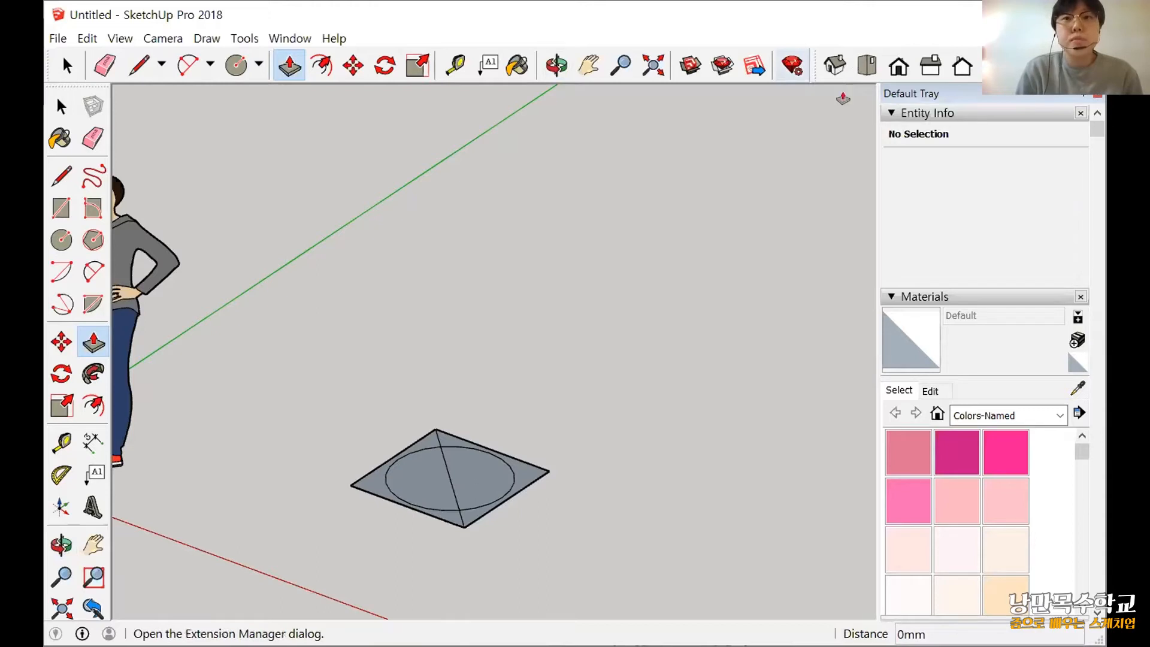
Delete all three segments of the diagonal guide line across the square and circle.
click(867, 65)
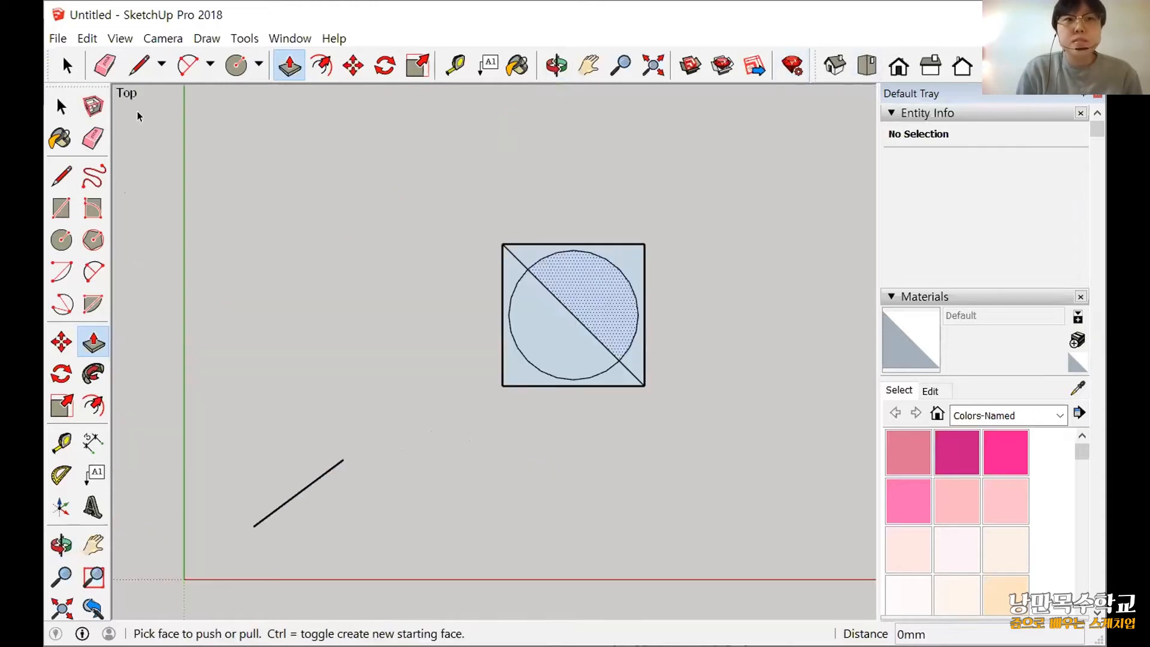
click(61, 109)
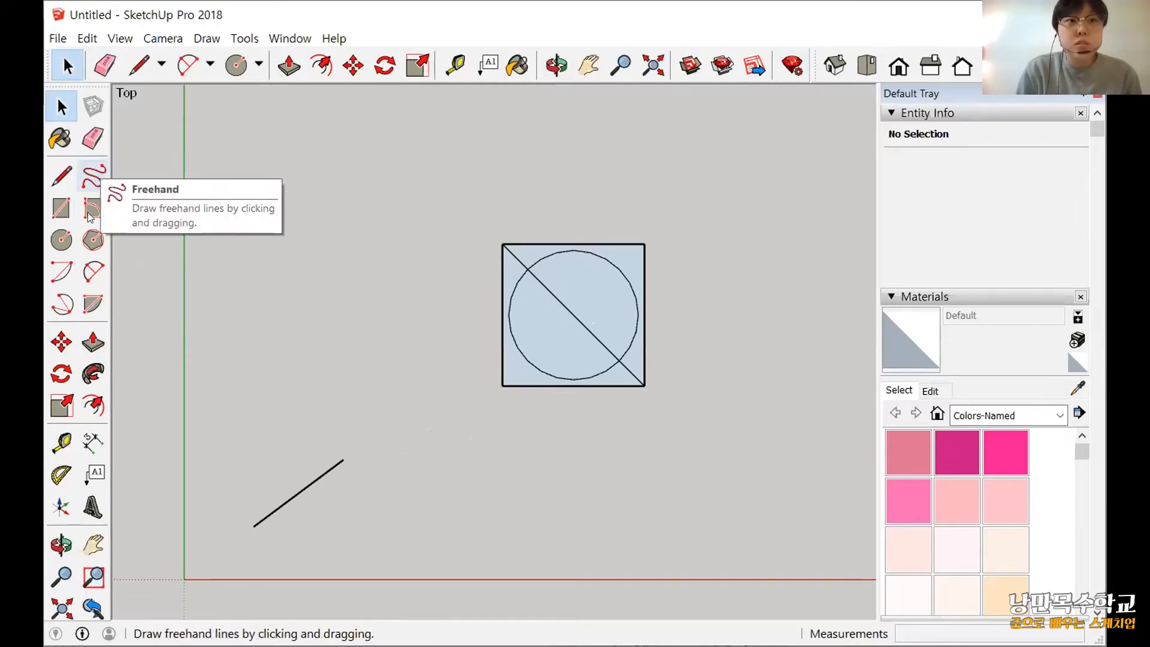
click(93, 177)
click(93, 207)
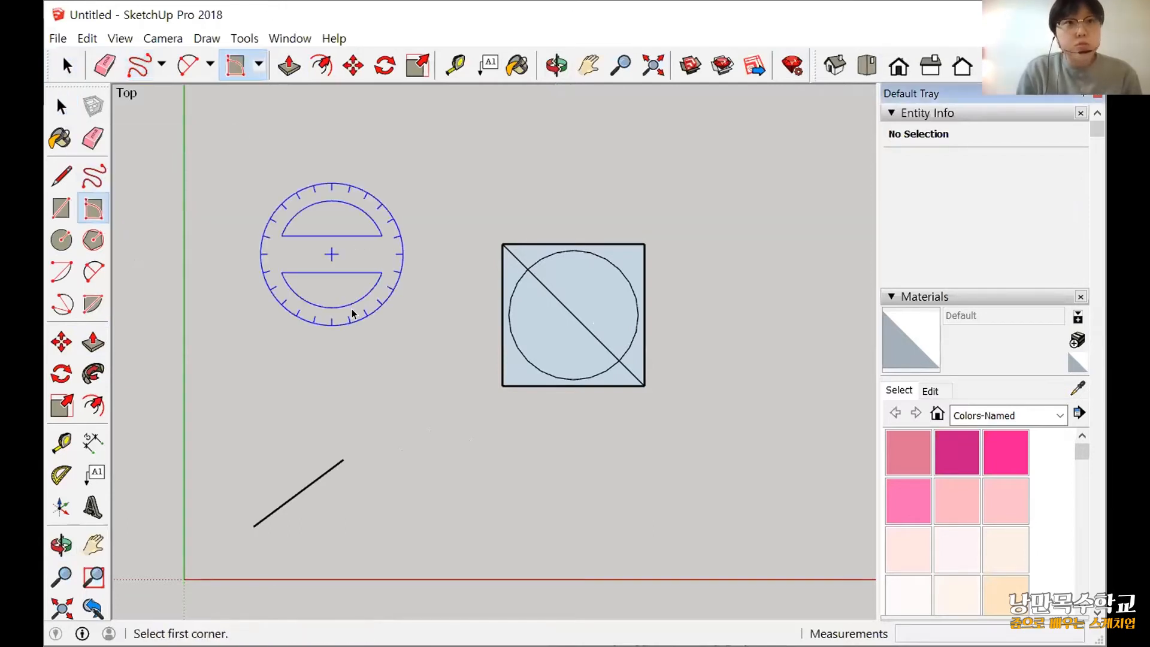
key(space)
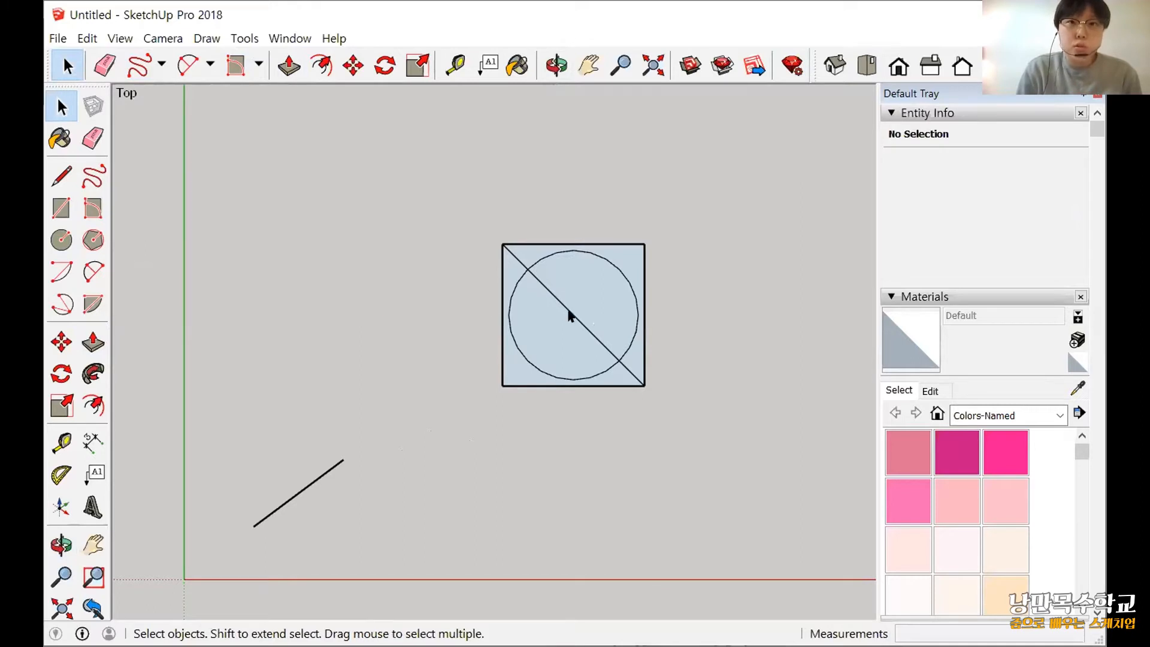
scroll(596, 341, up, 1)
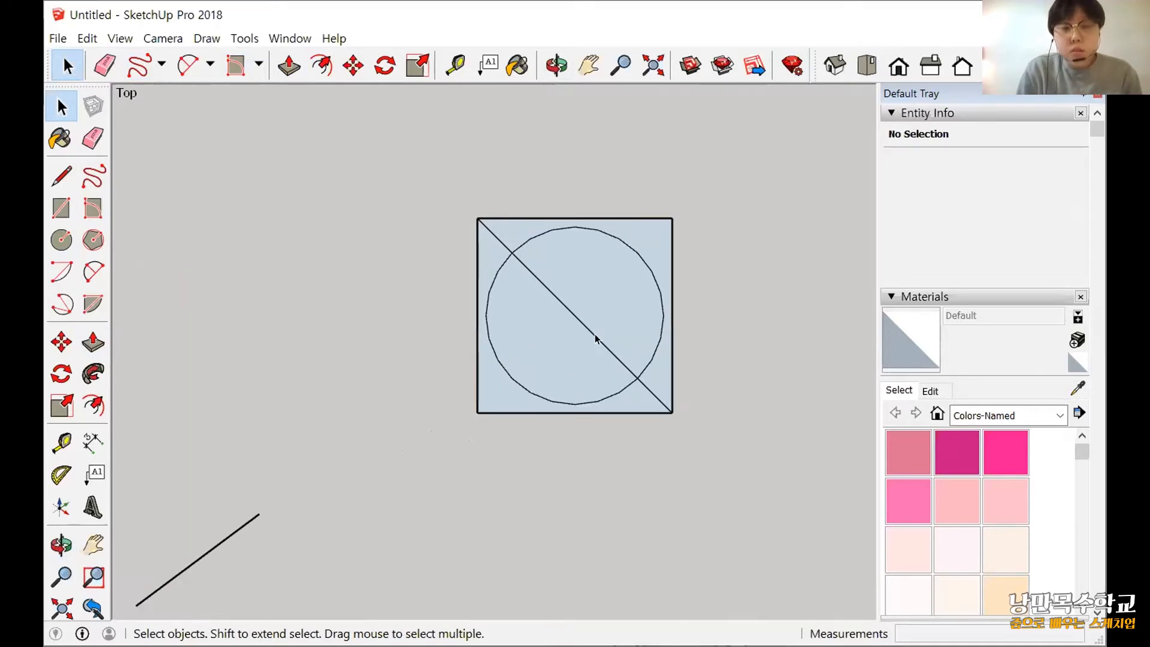
click(595, 336)
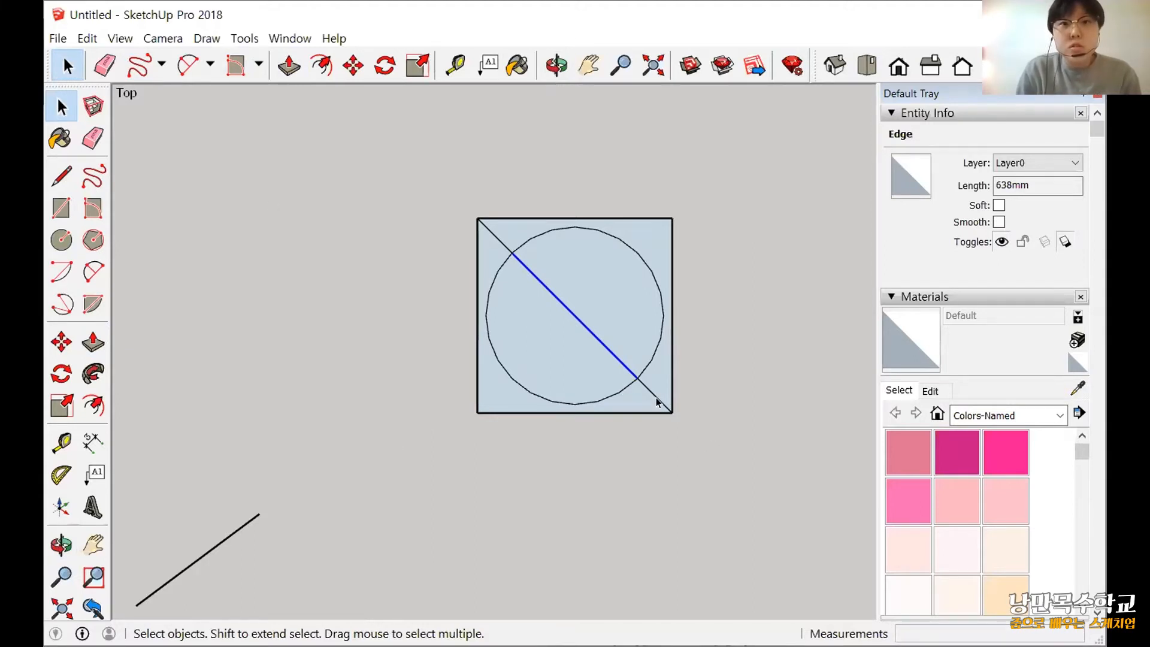
key(Delete)
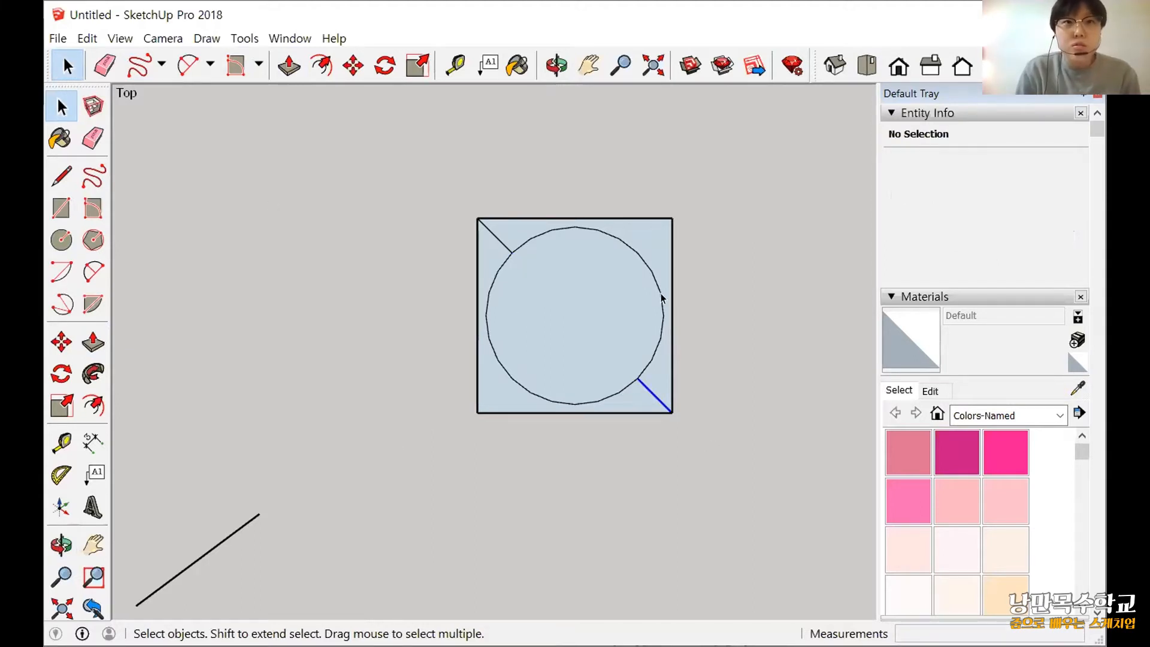
key(Delete)
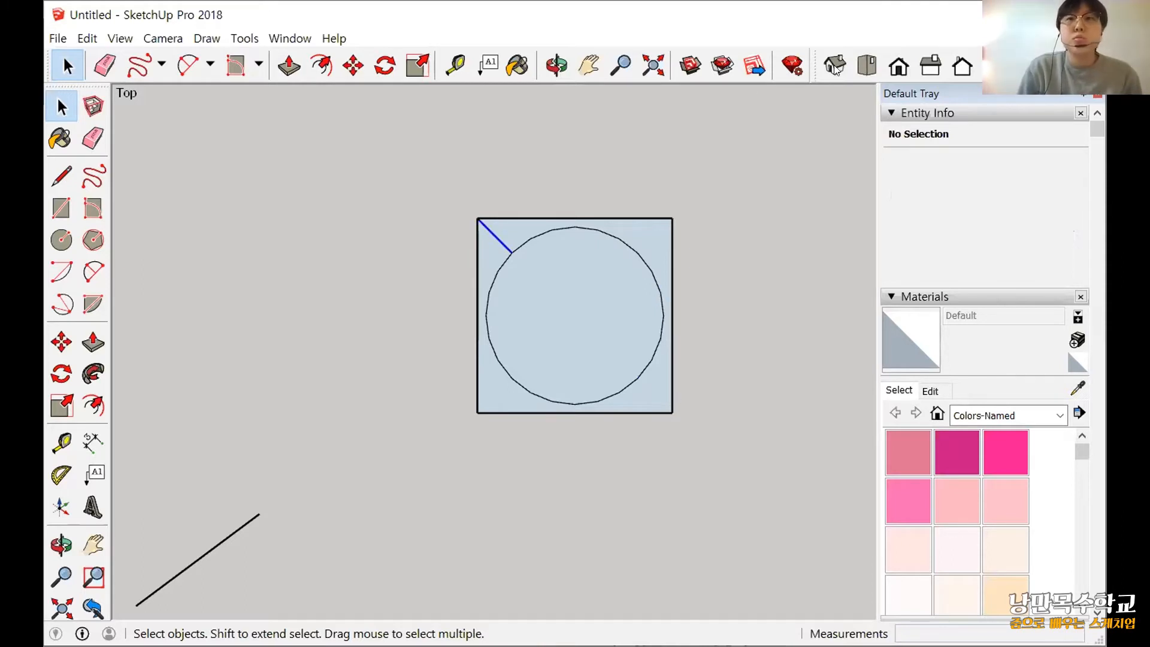
key(Delete)
Pull up the square face surrounding the circle to form a thin base slab.
shift+middle_drag(705, 329, 526, 242)
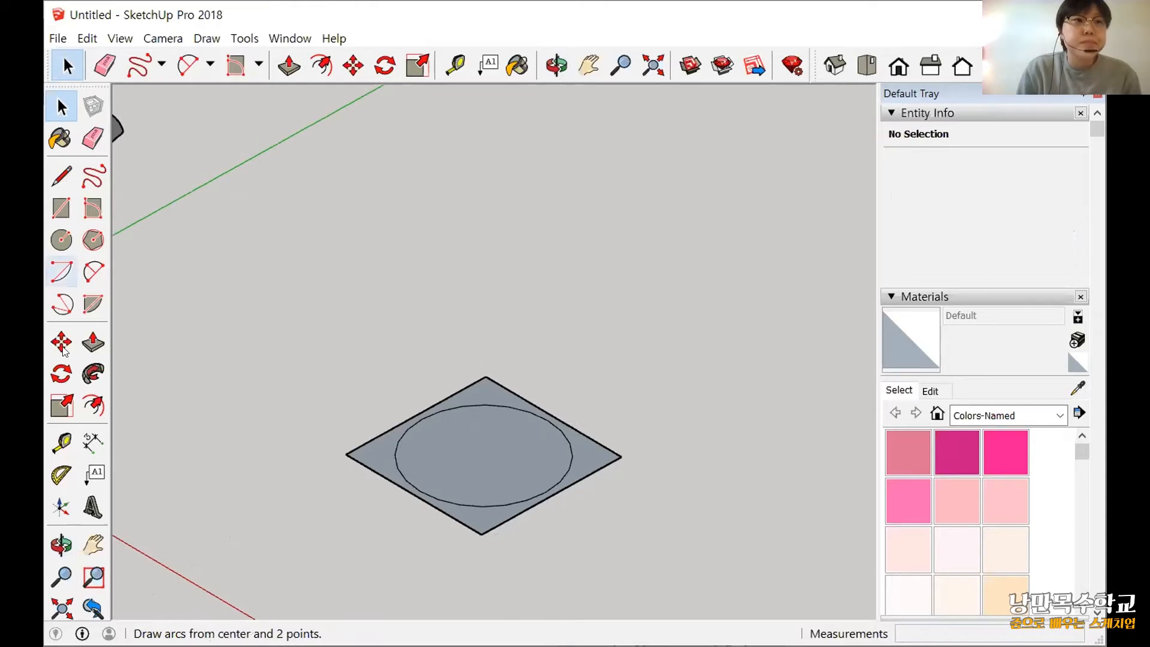
click(93, 343)
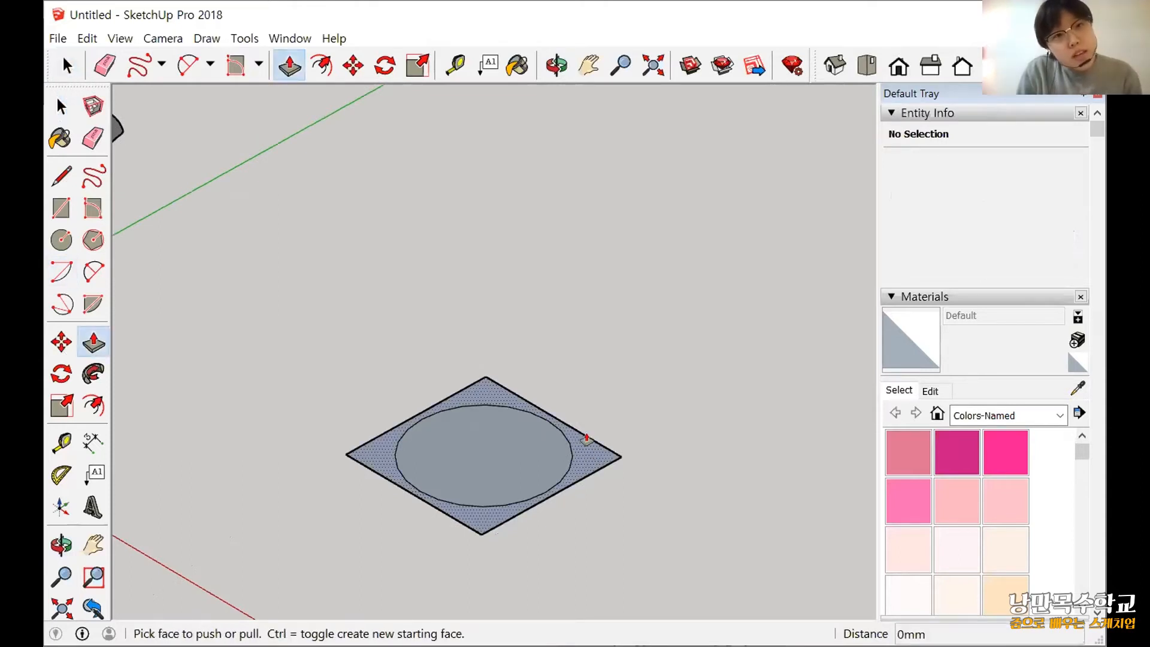
click(585, 444)
click(564, 506)
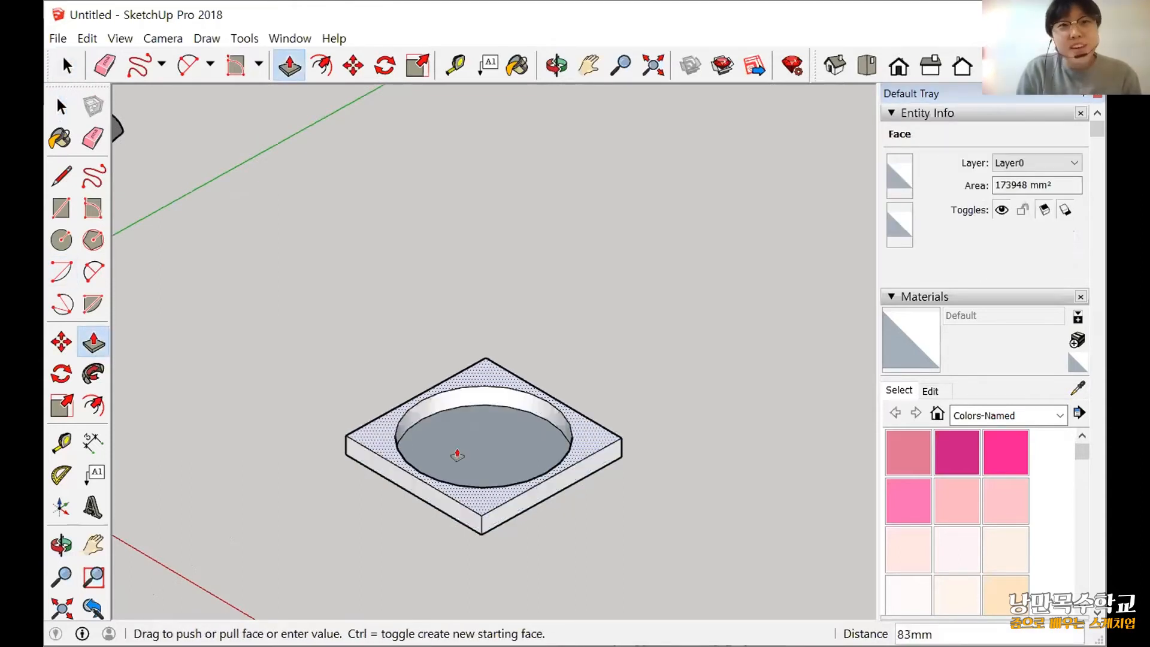
Extrude the circular face upward 1000 mm to form the stove's cylindrical body.
click(457, 455)
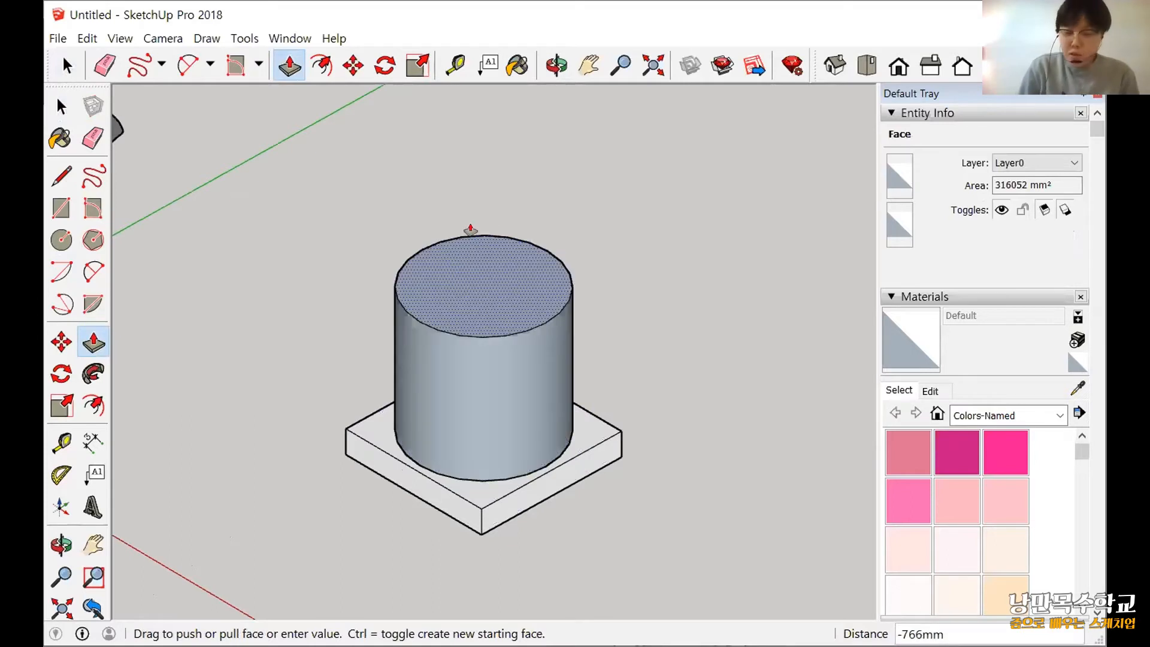
text(1)
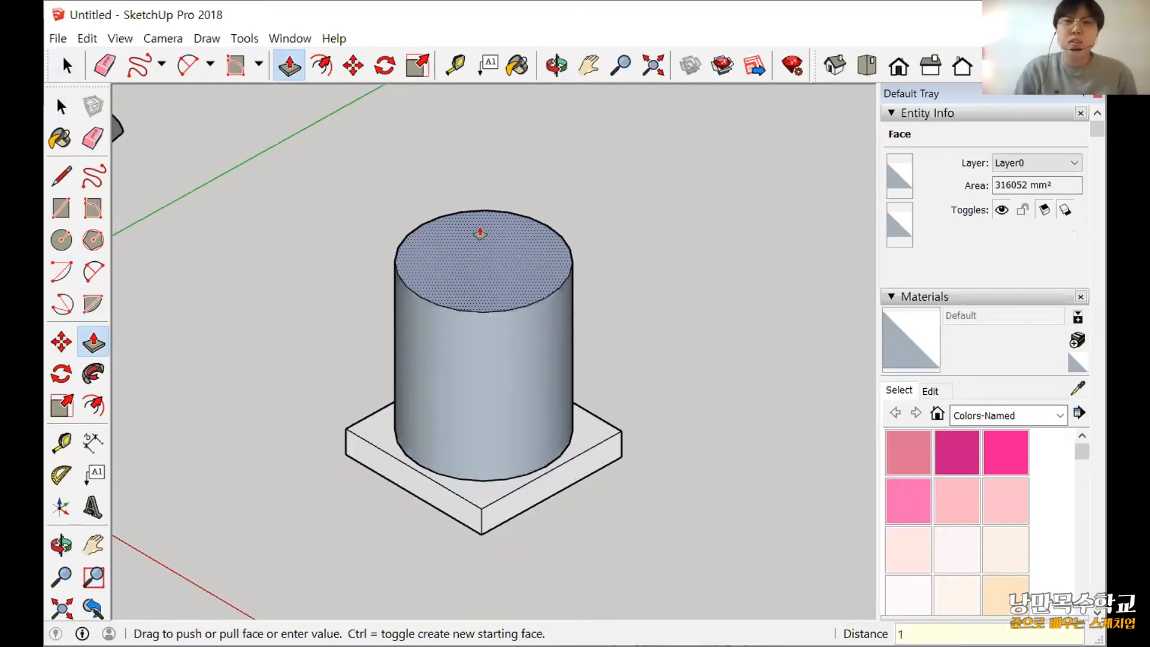
text(000)
key(Return)
Close the round opening under the base by drawing a chord about 388 mm long between two points on its rim.
scroll(376, 326, down, 2)
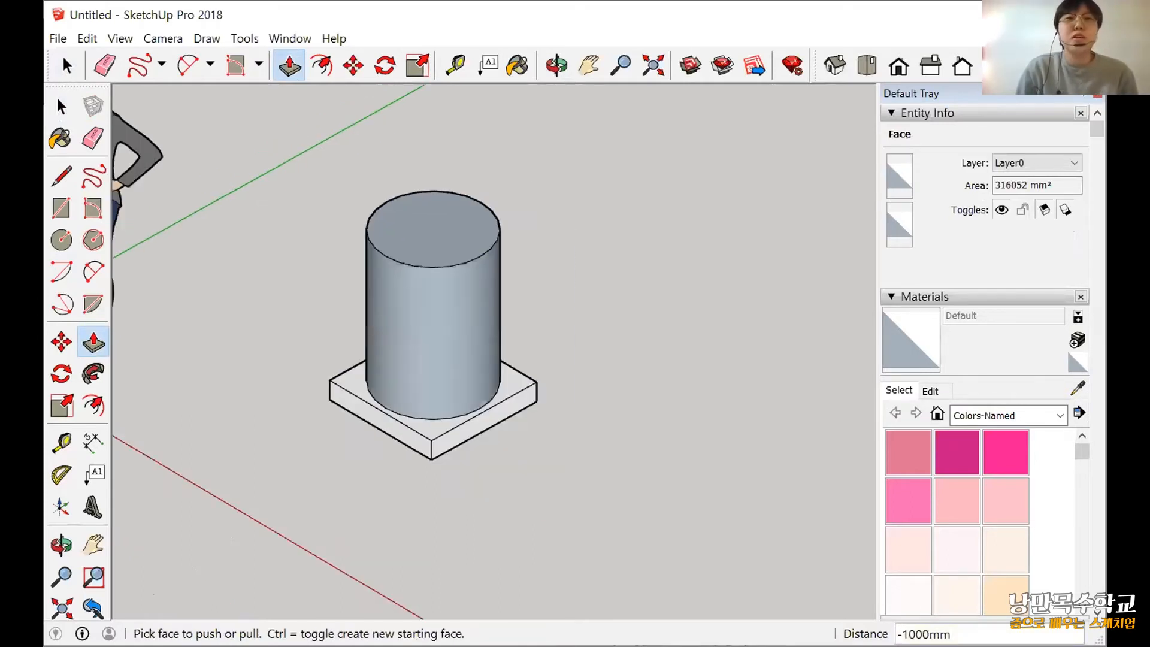
middle_drag(590, 224, 512, 126)
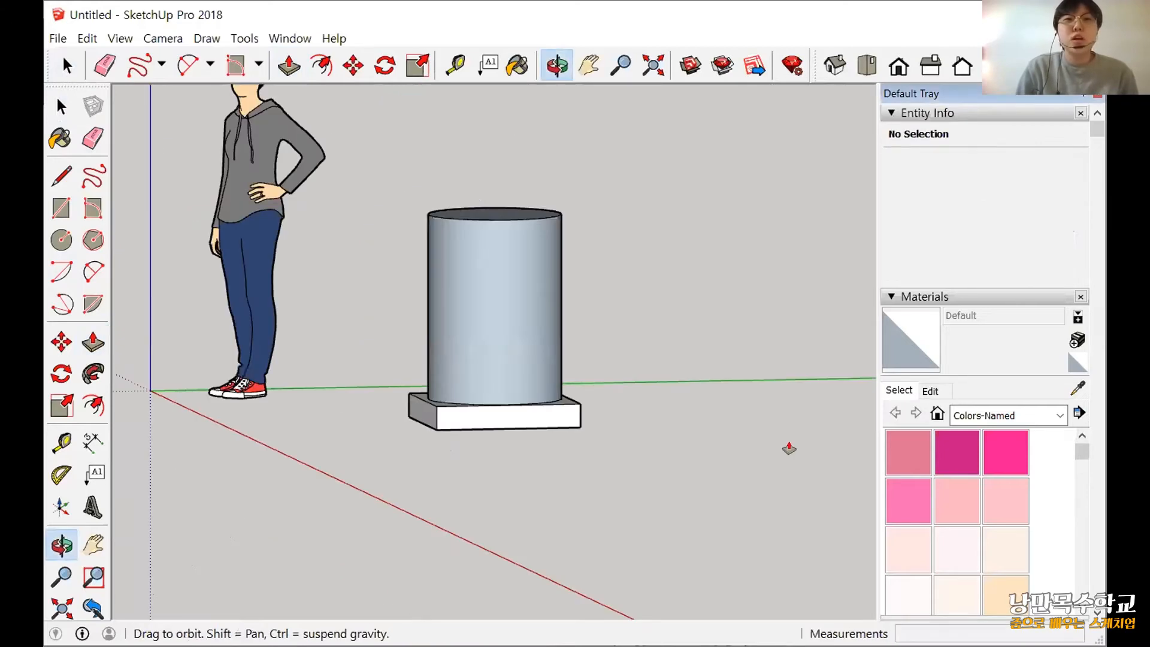
drag(788, 447, 428, 389)
scroll(465, 288, up, 4)
middle_drag(517, 451, 441, 231)
scroll(505, 447, down, 2)
middle_drag(612, 402, 636, 486)
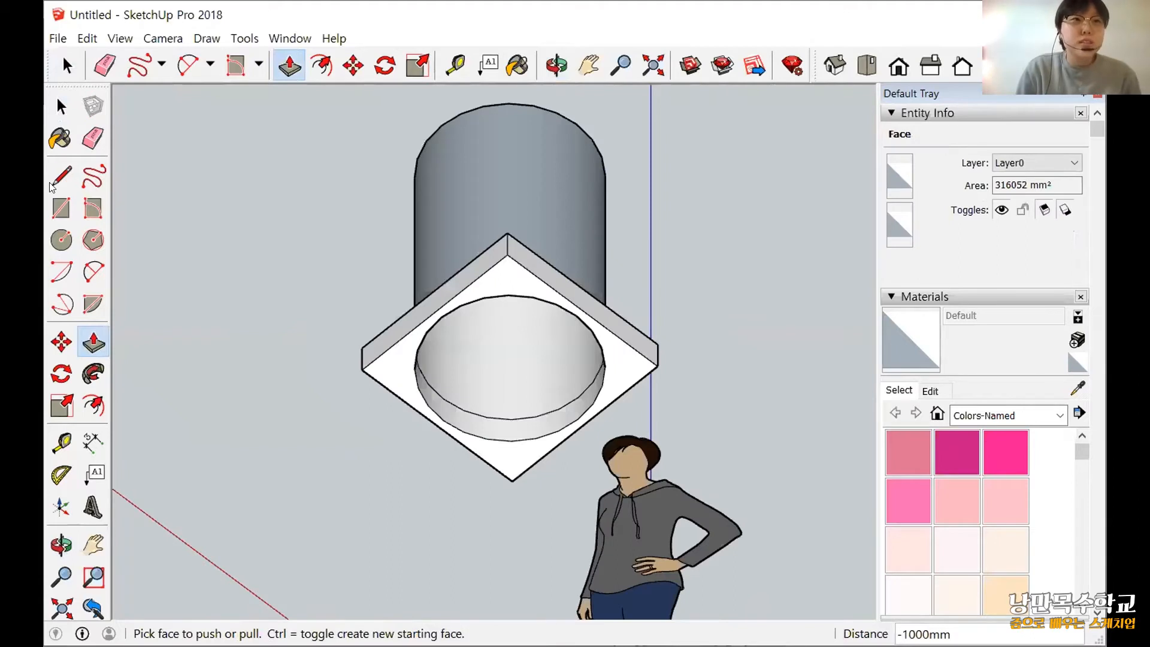
key(l)
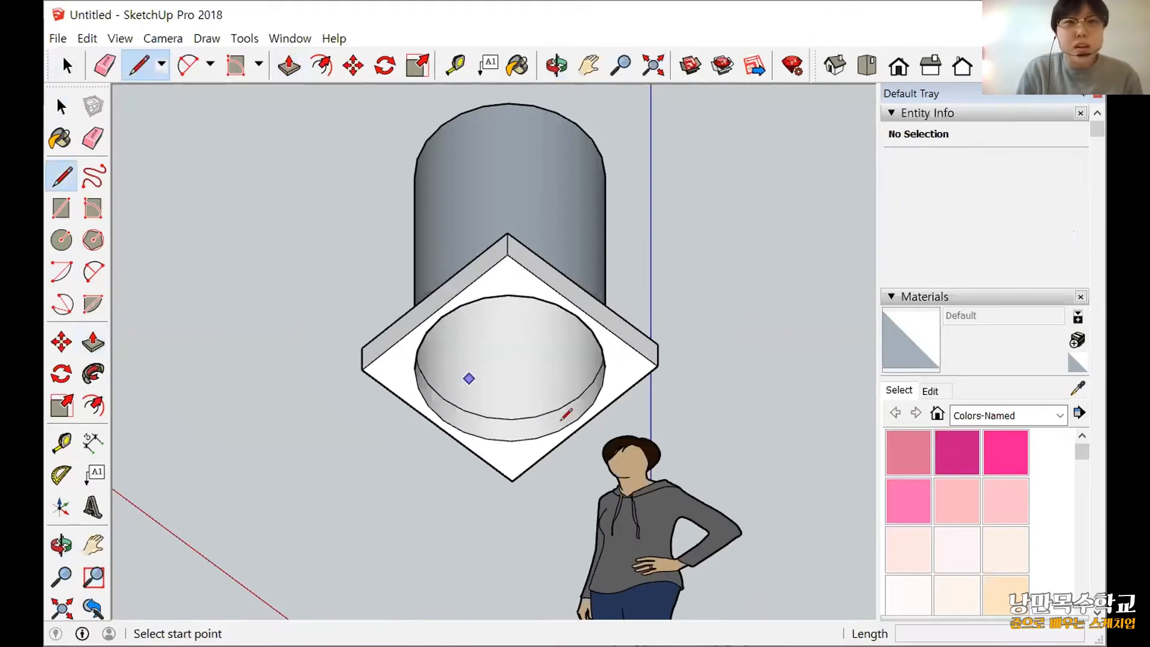
scroll(535, 276, up, 2)
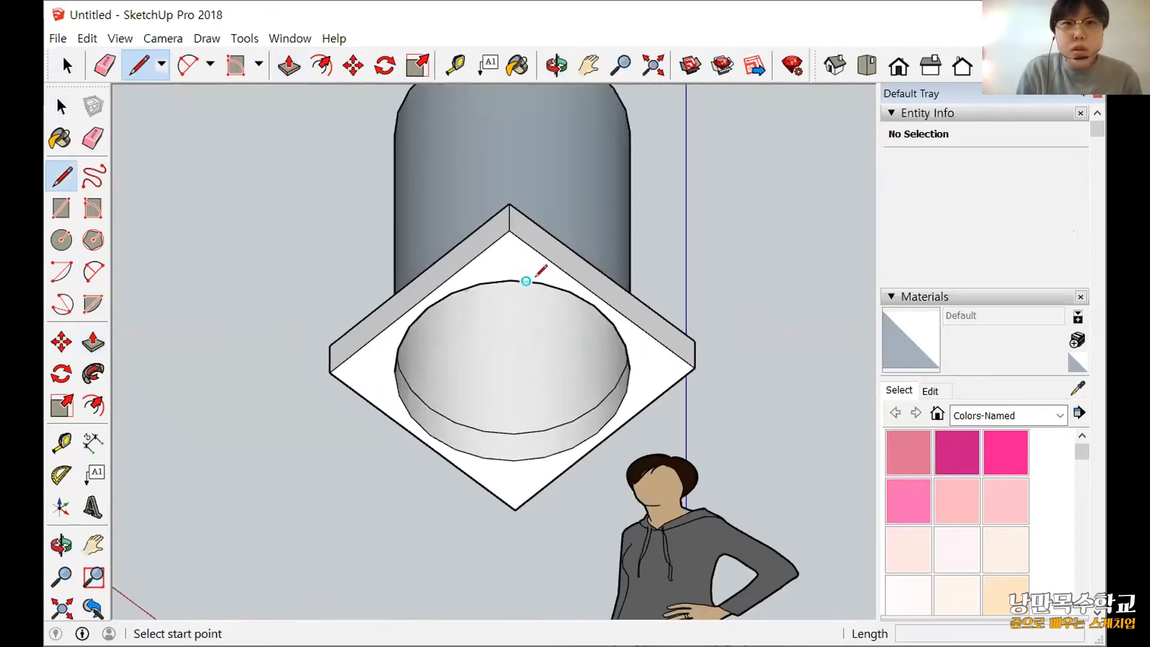
click(541, 281)
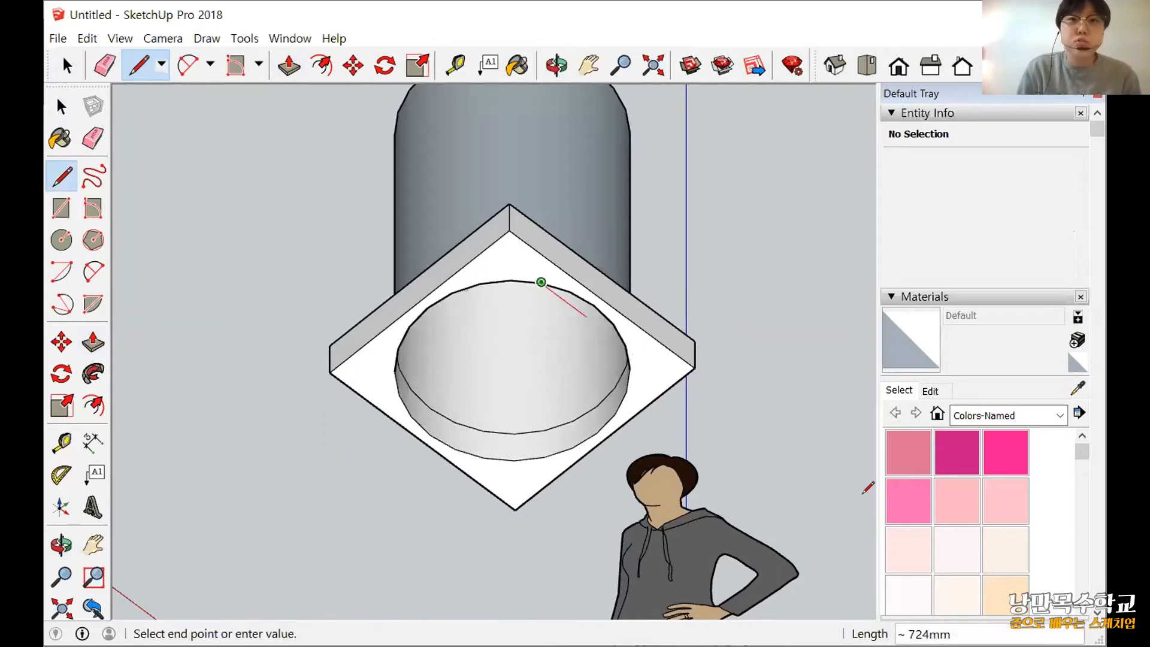
click(630, 368)
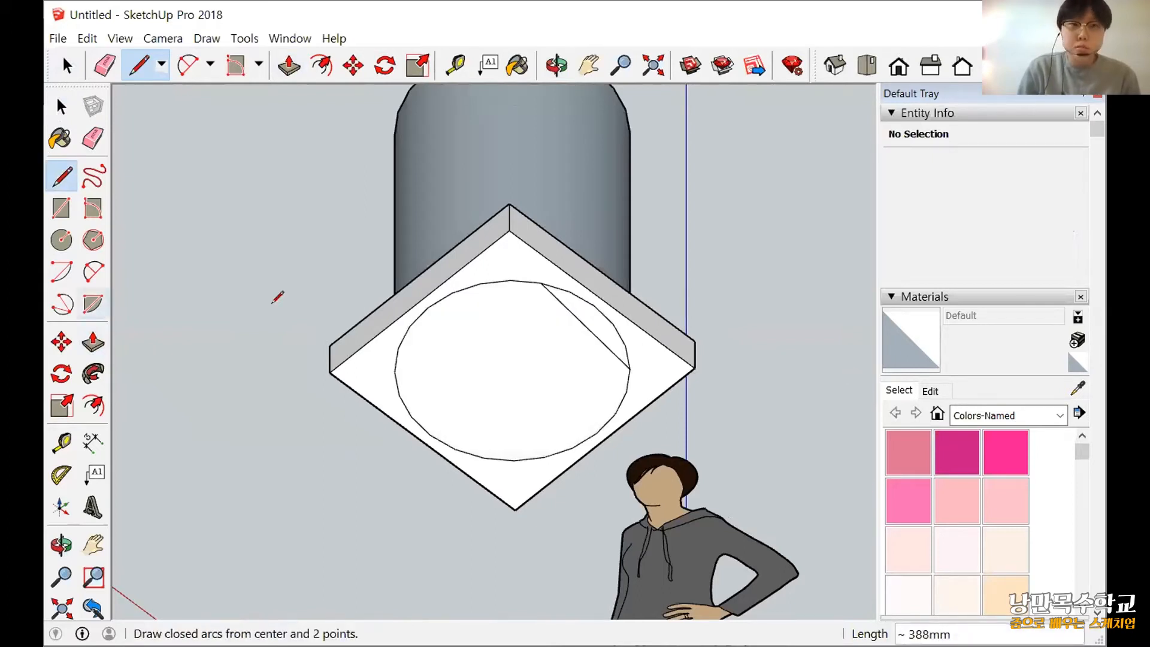
Delete the chord and the circular edge on the base's underside, leaving one continuous square face.
key(space)
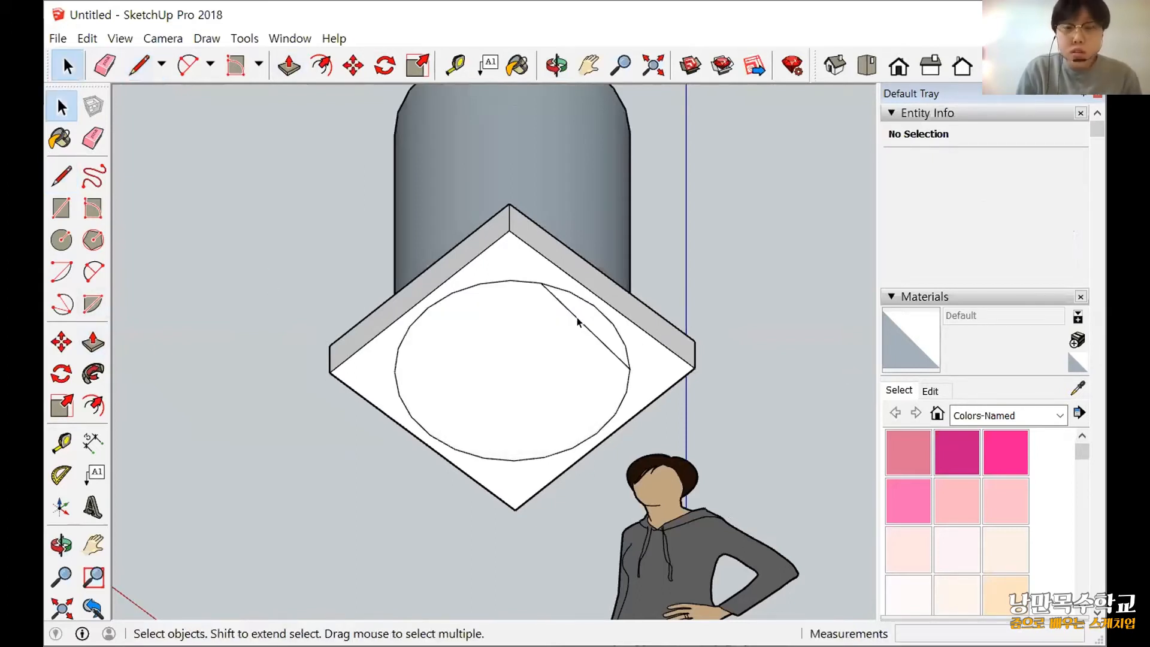
click(530, 307)
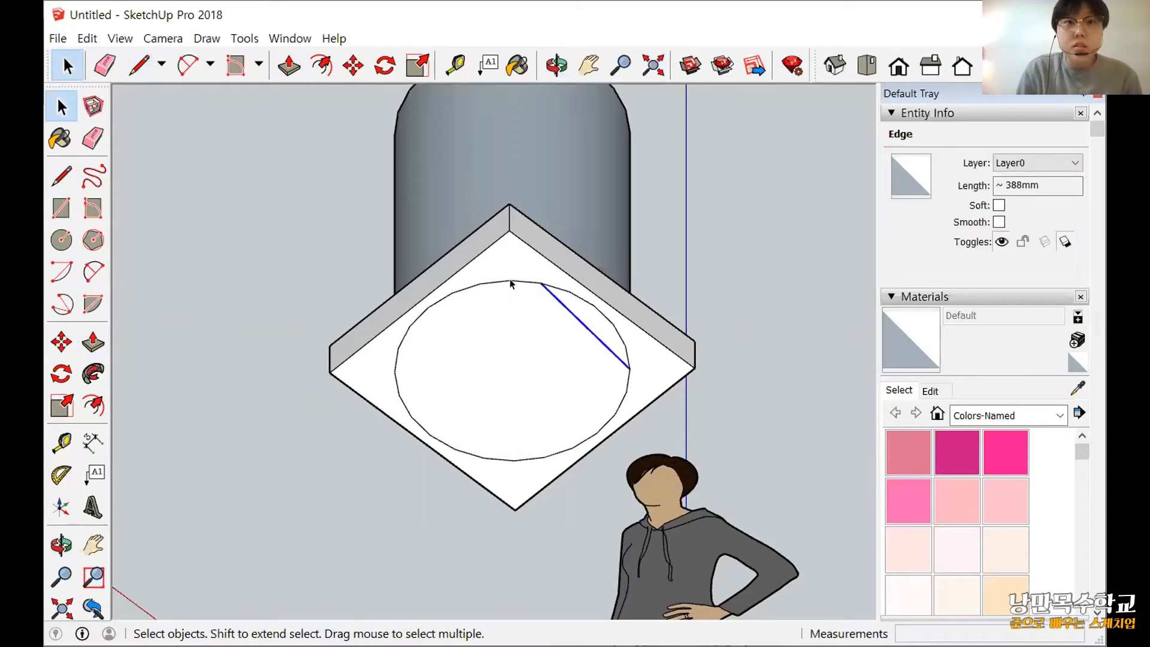
key(Delete)
click(538, 284)
key(Delete)
Inspect the closed underside of the base and the whole stove body from below, in isometric view and from above.
middle_drag(570, 370, 565, 366)
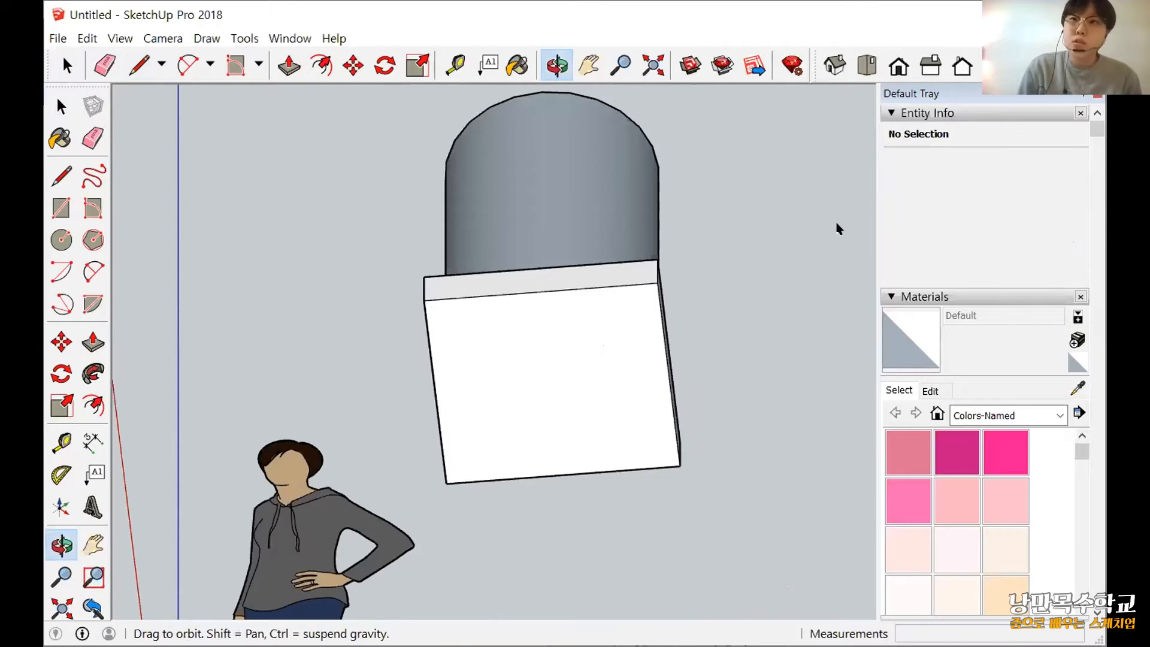
key(space)
click(835, 65)
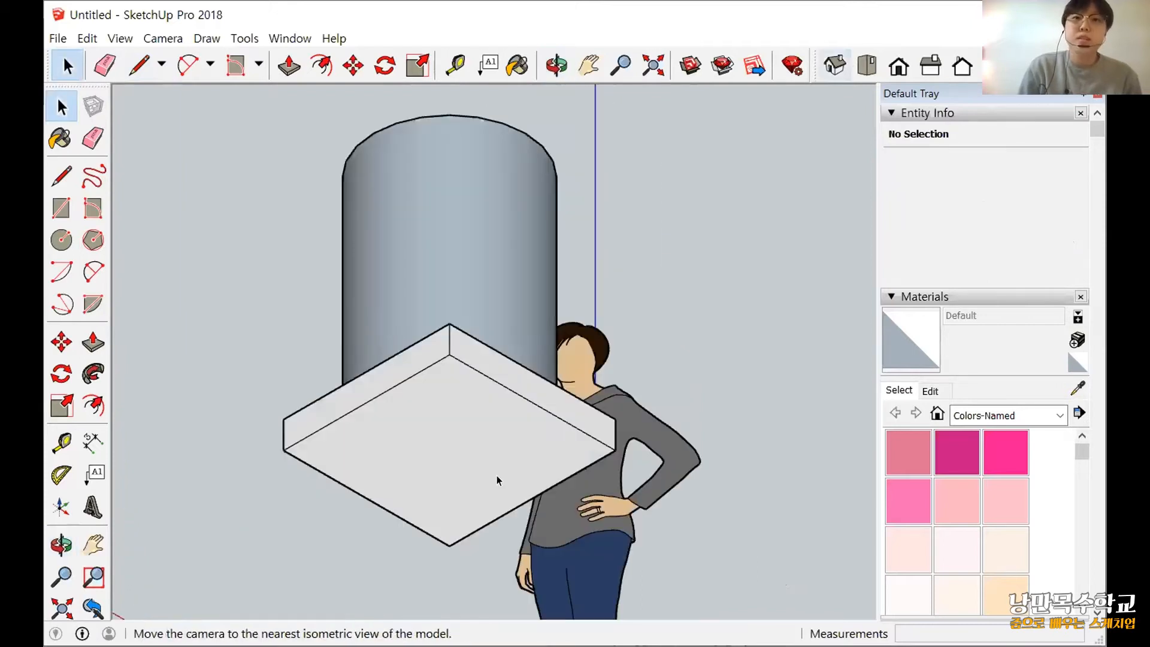
middle_drag(497, 476, 685, 519)
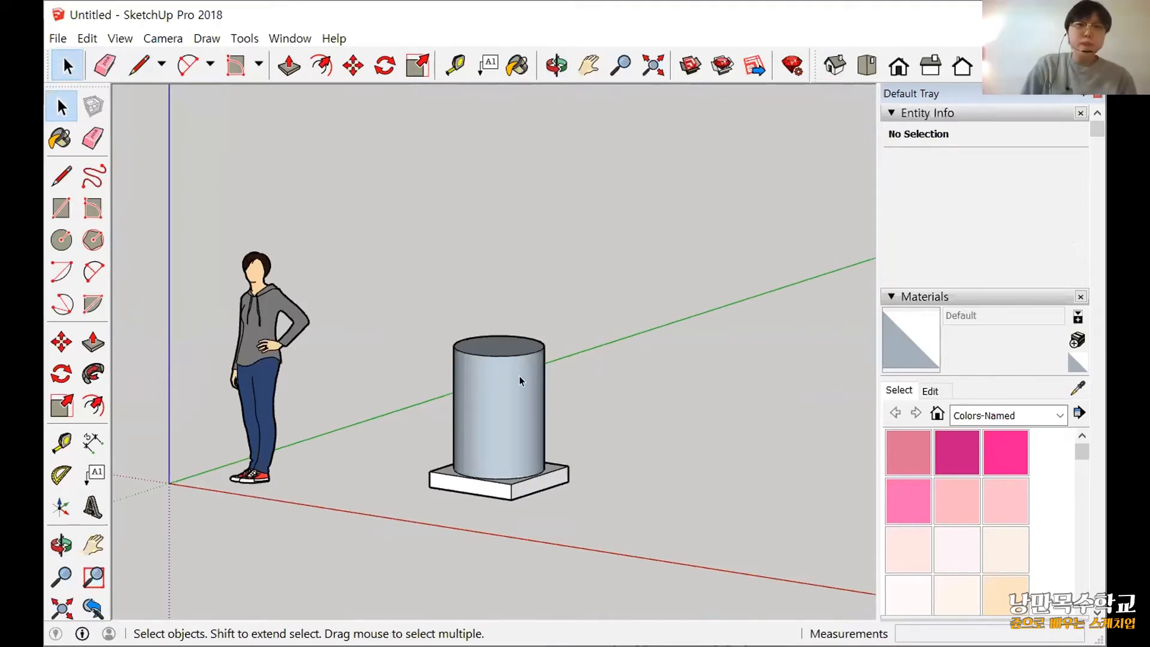
scroll(535, 444, down, 3)
shift+middle_drag(534, 443, 242, 462)
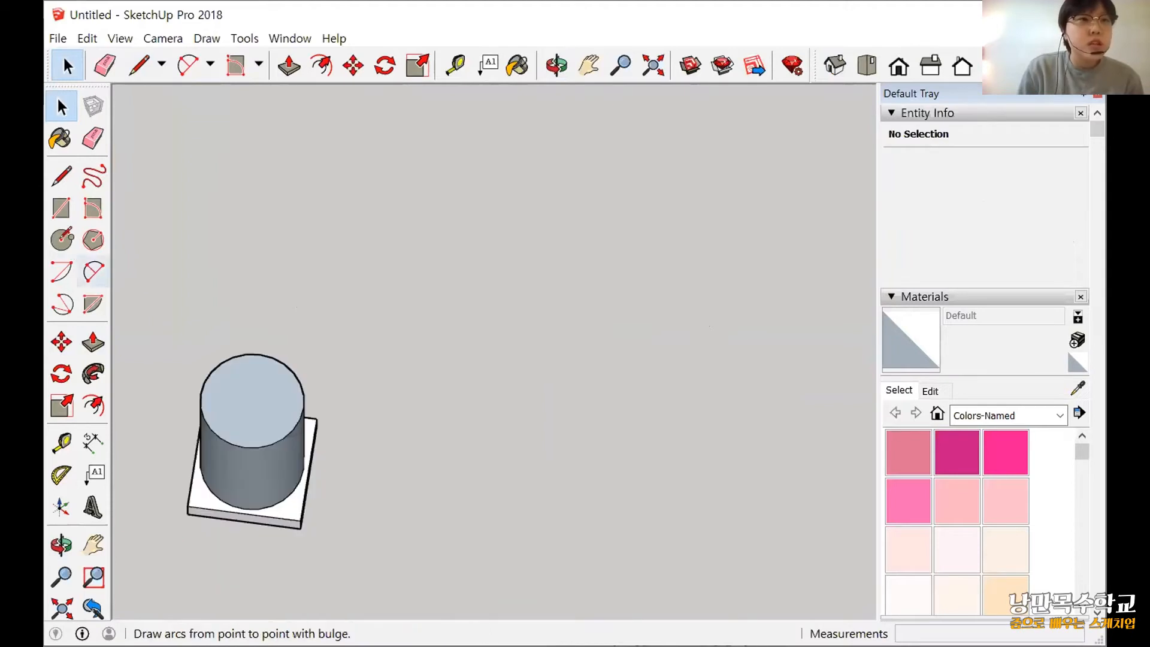
click(61, 240)
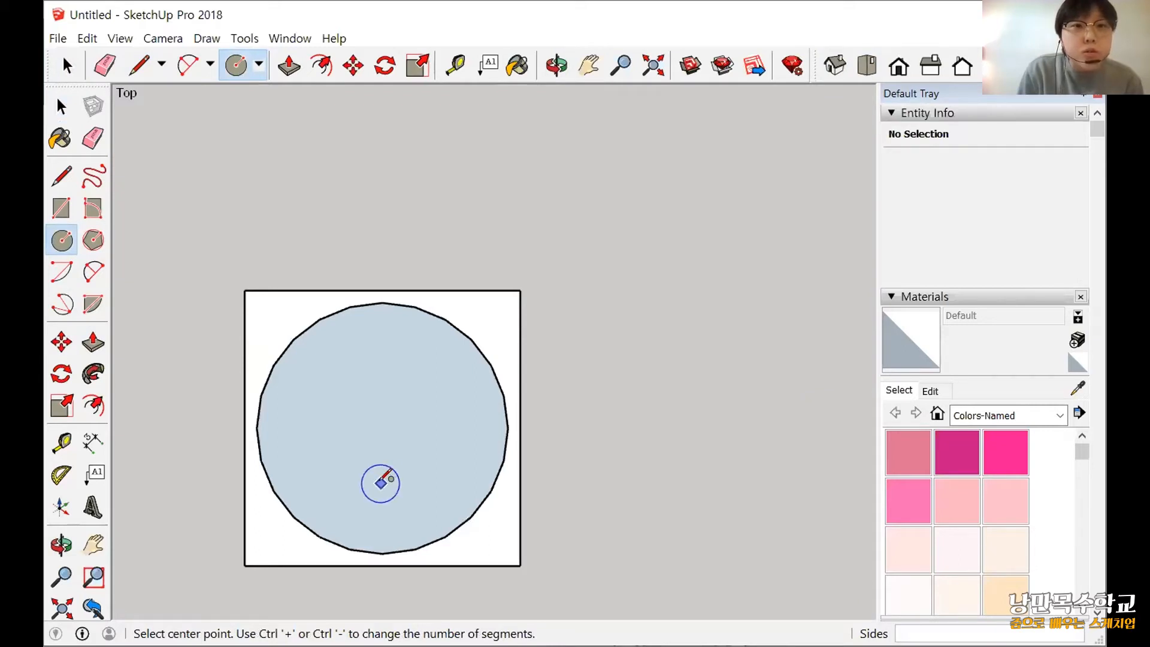
click(383, 487)
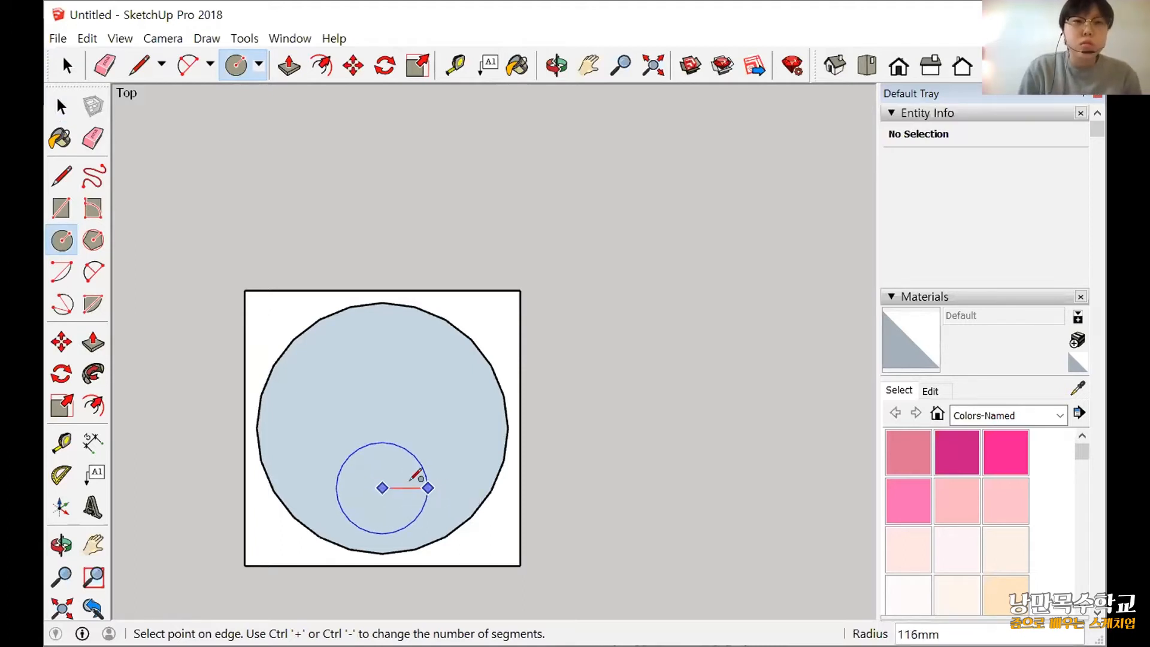
key(Escape)
scroll(425, 488, down, 2)
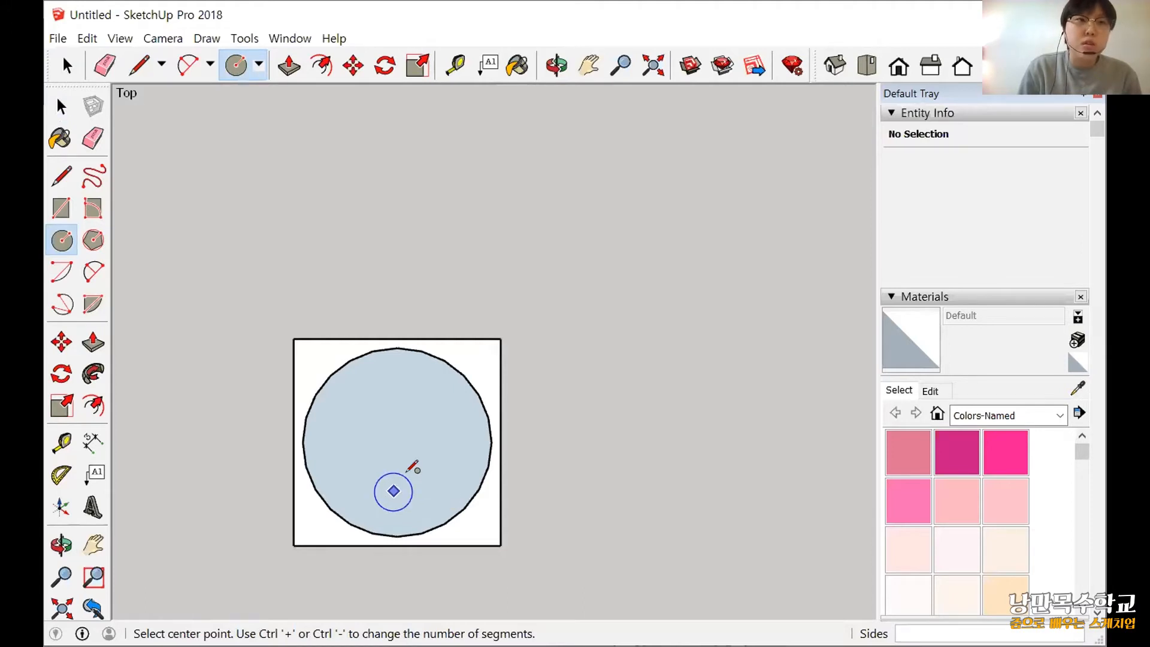
scroll(412, 467, down, 2)
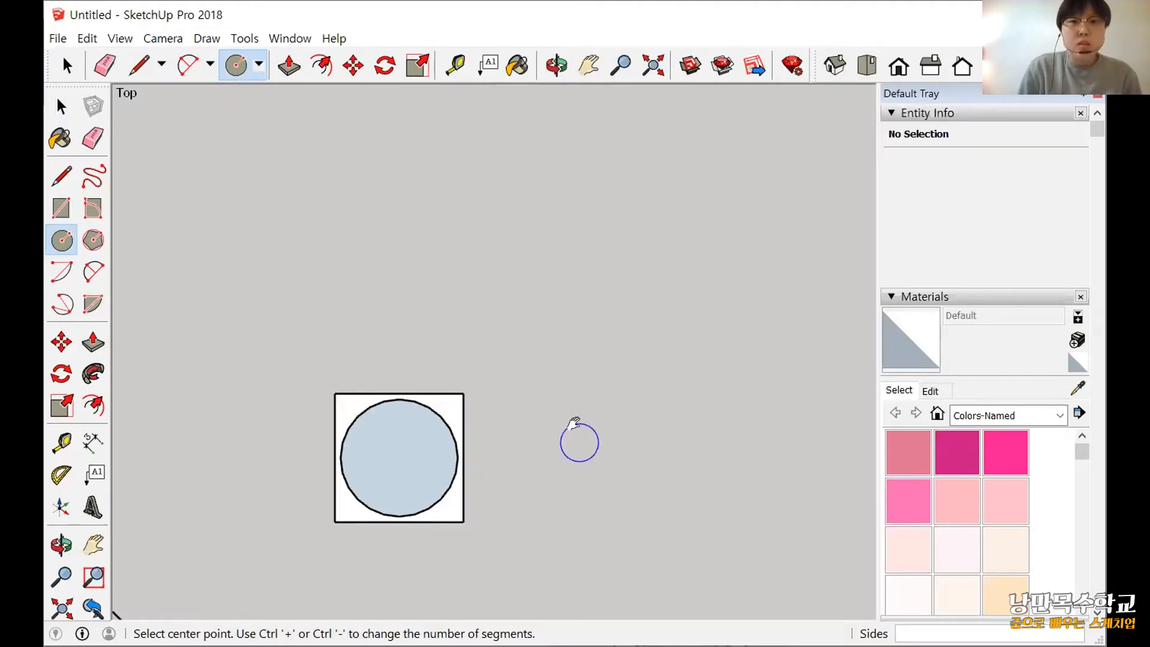
scroll(574, 423, down, 2)
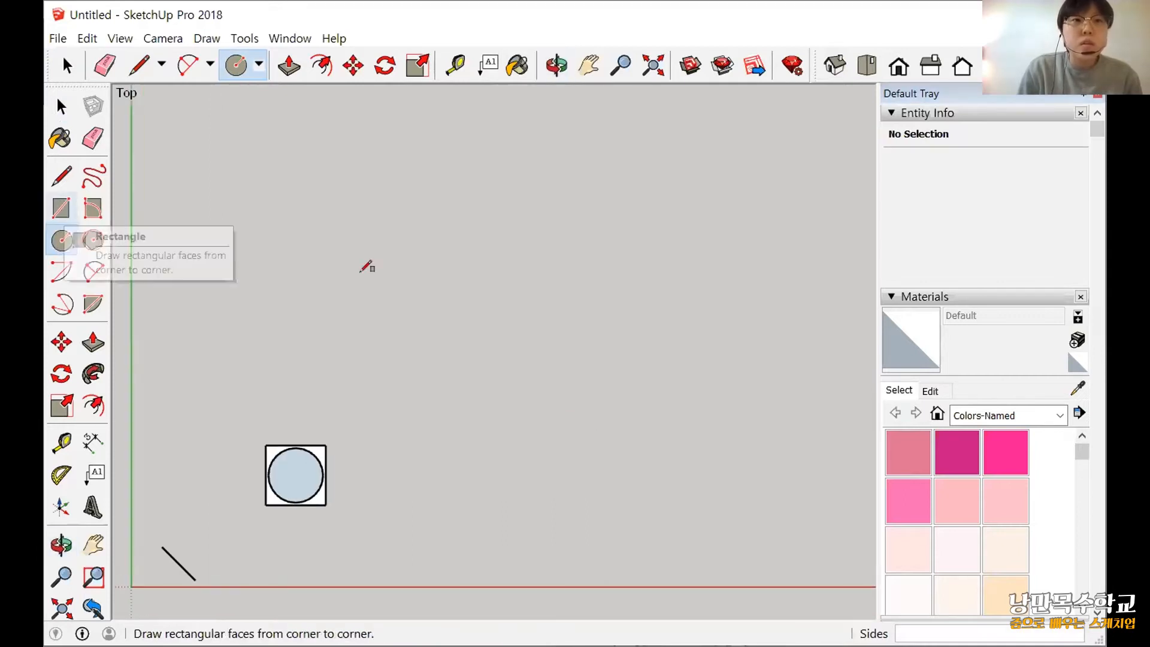
key(r)
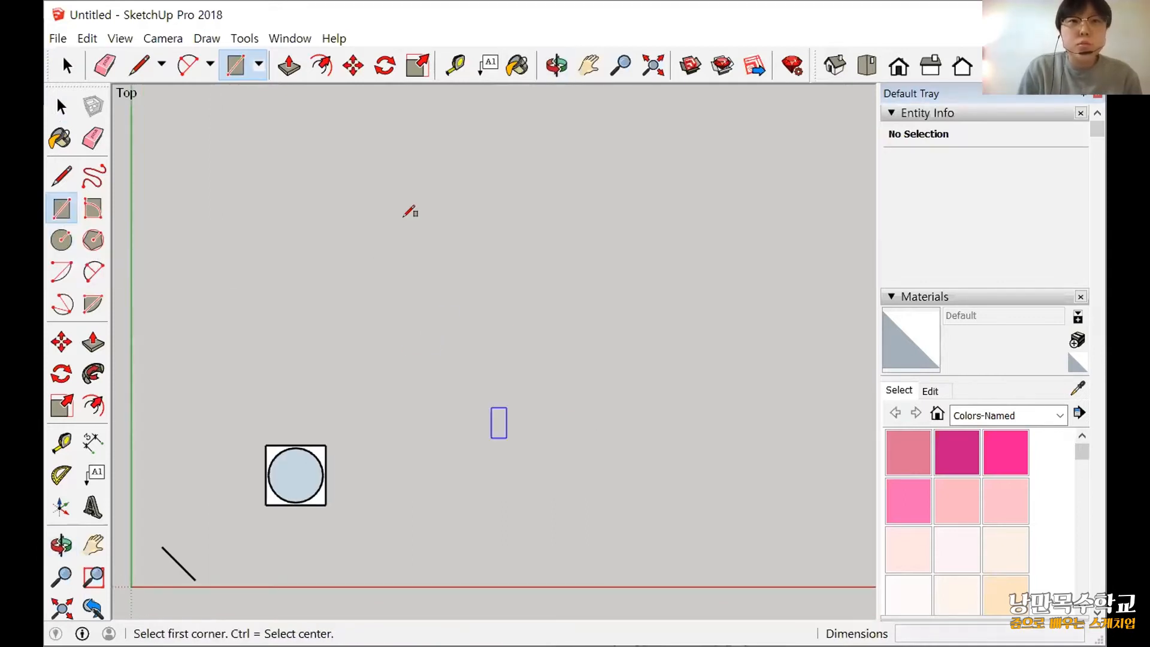
click(408, 319)
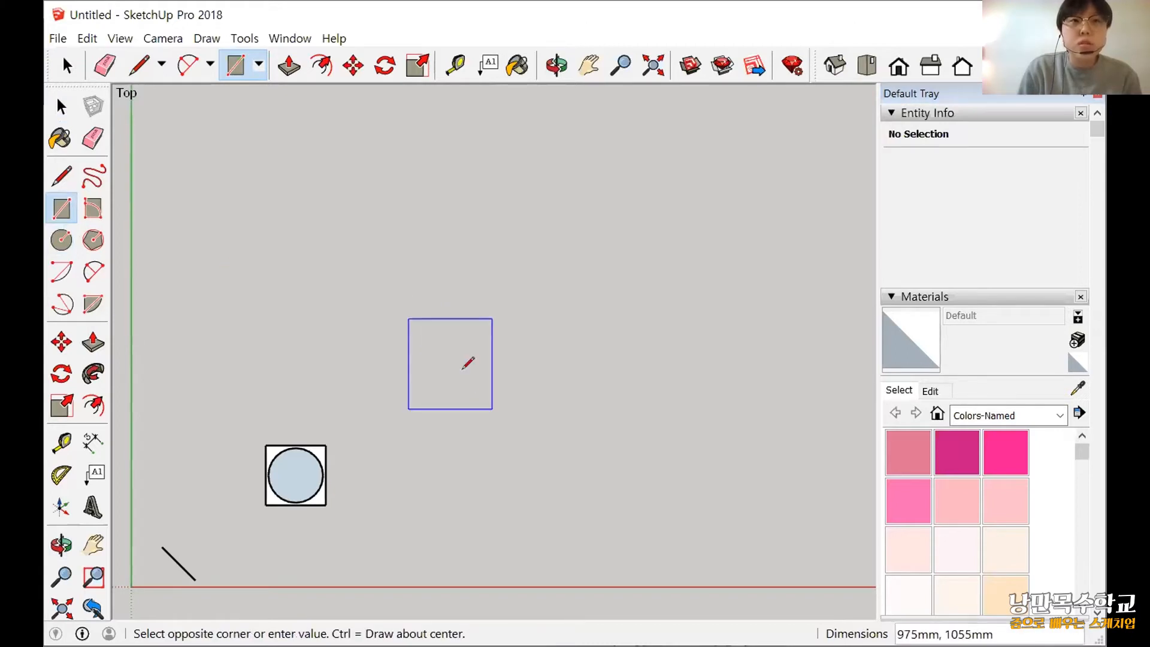
key(Escape)
Draw a stepped path of three perpendicular lines beside the stove, the first about 1040 mm and the middle about 640 mm long.
key(l)
click(430, 328)
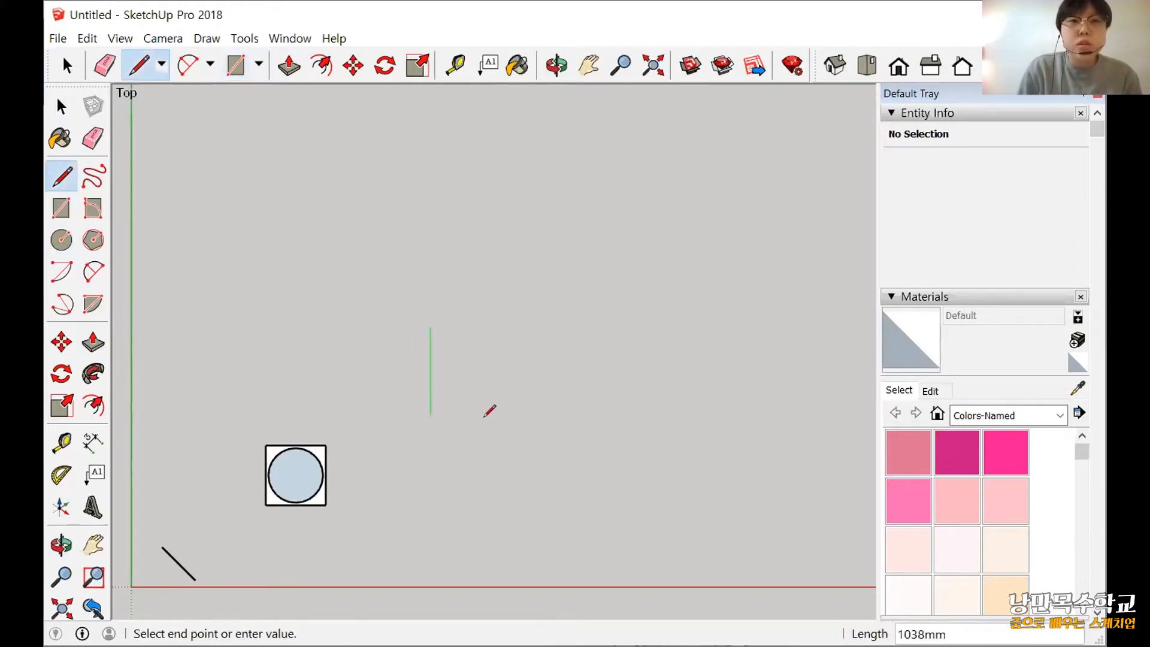
click(490, 413)
click(486, 417)
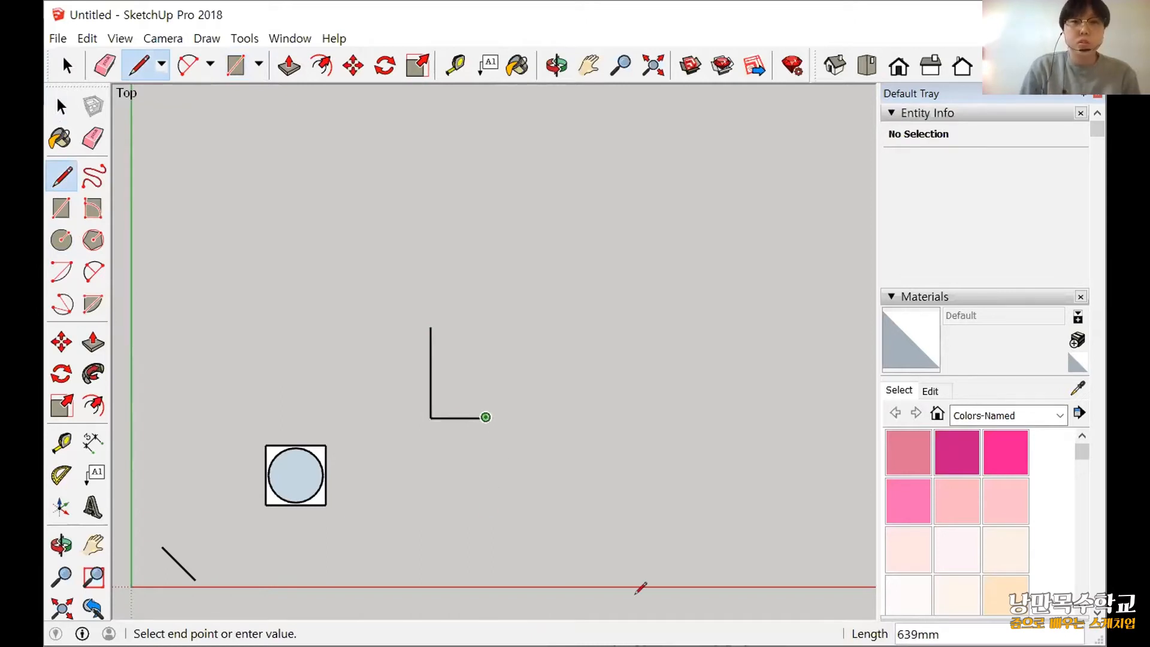
click(485, 506)
scroll(503, 506, up, 2)
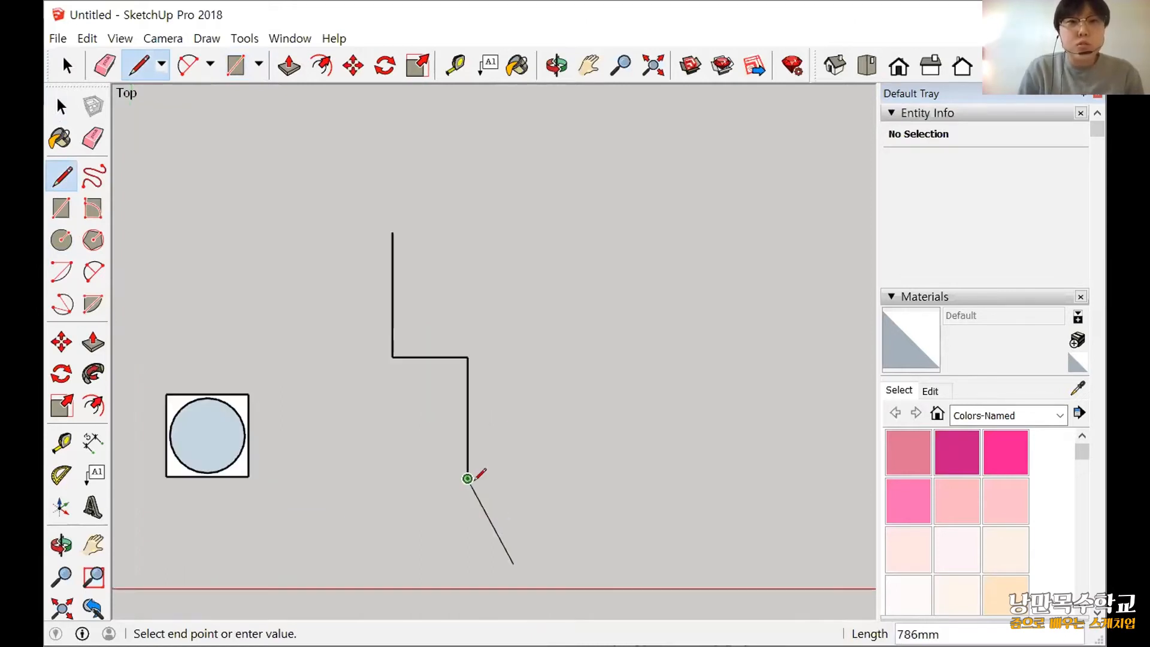
key(Escape)
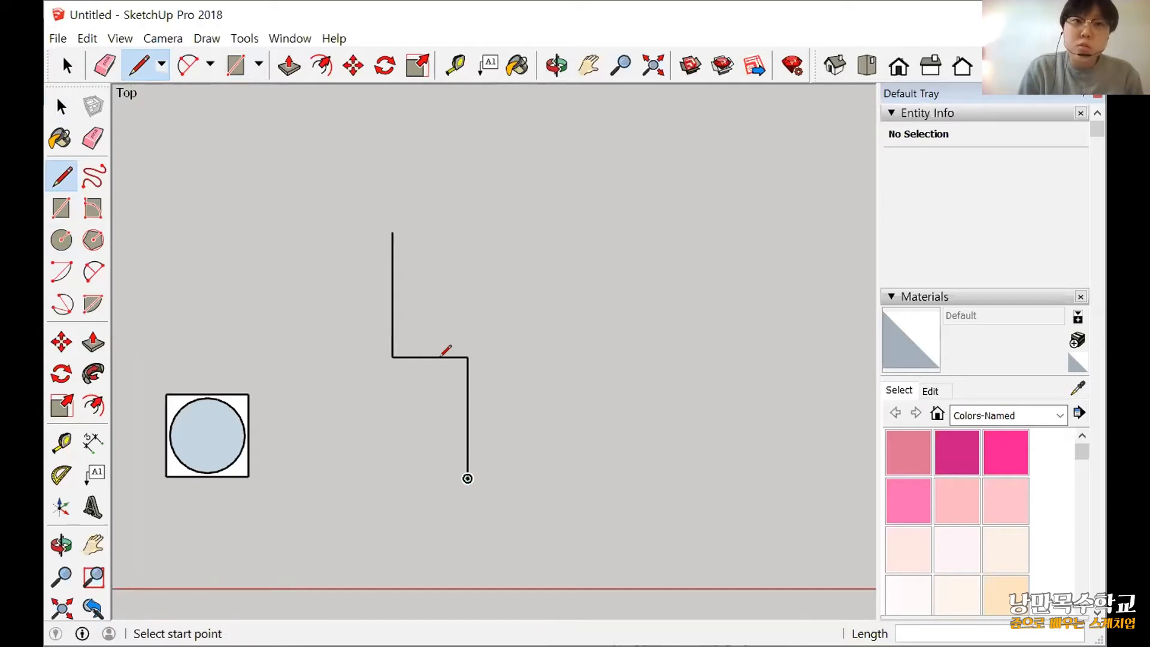
Draw a 2 Point Arc of about 183 mm radius across the path's outer corner, tangent to both edges.
scroll(463, 395, up, 2)
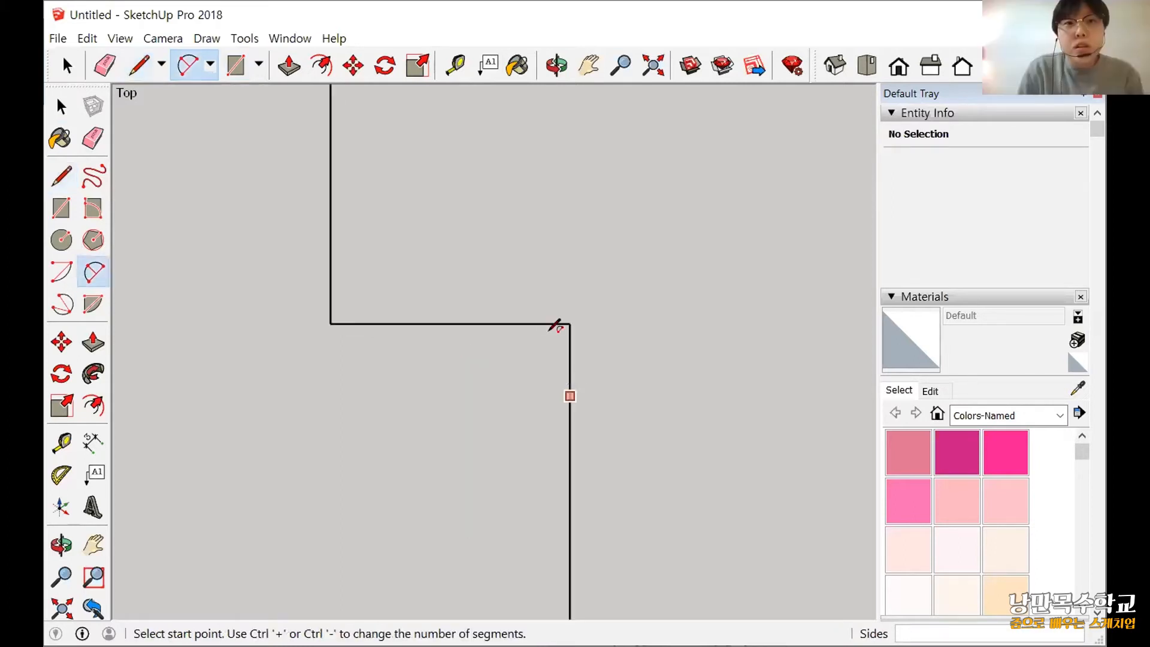
click(570, 392)
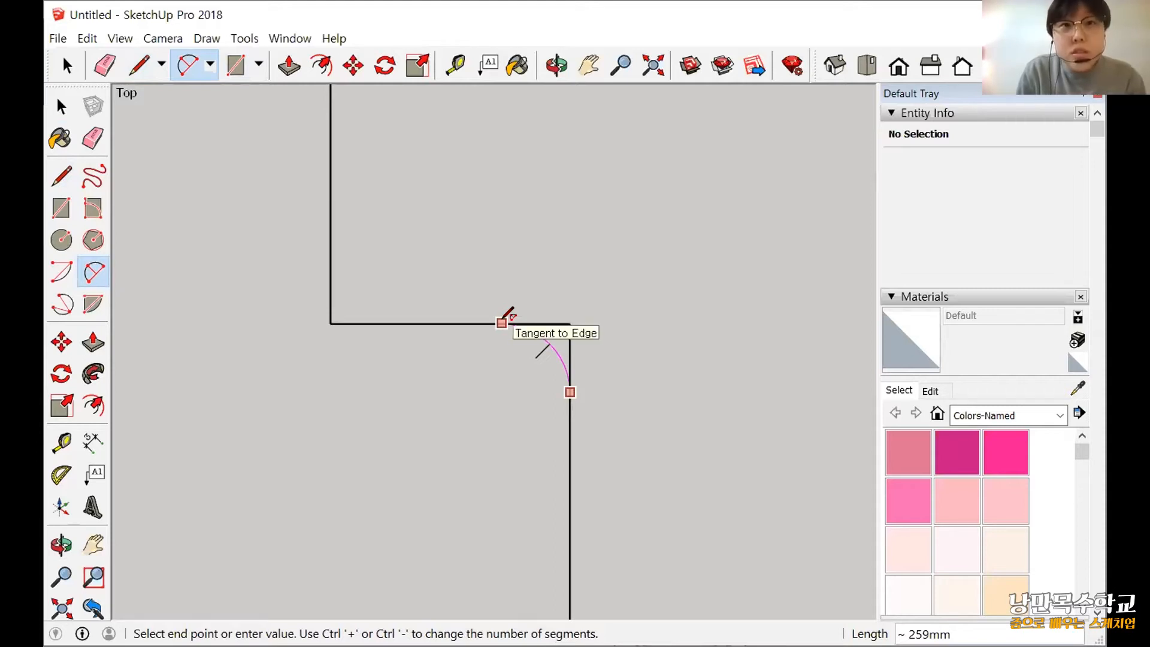
click(557, 395)
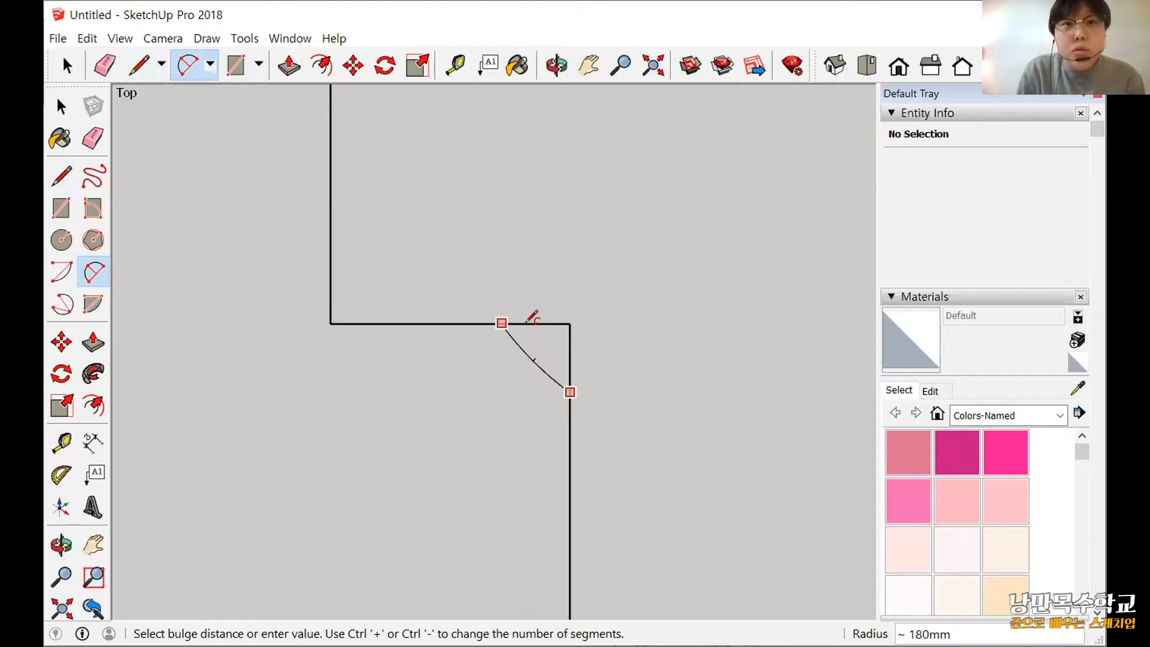
click(562, 449)
Delete the leftover square corner edges and the small face outside the tangent arc.
scroll(572, 396, up, 3)
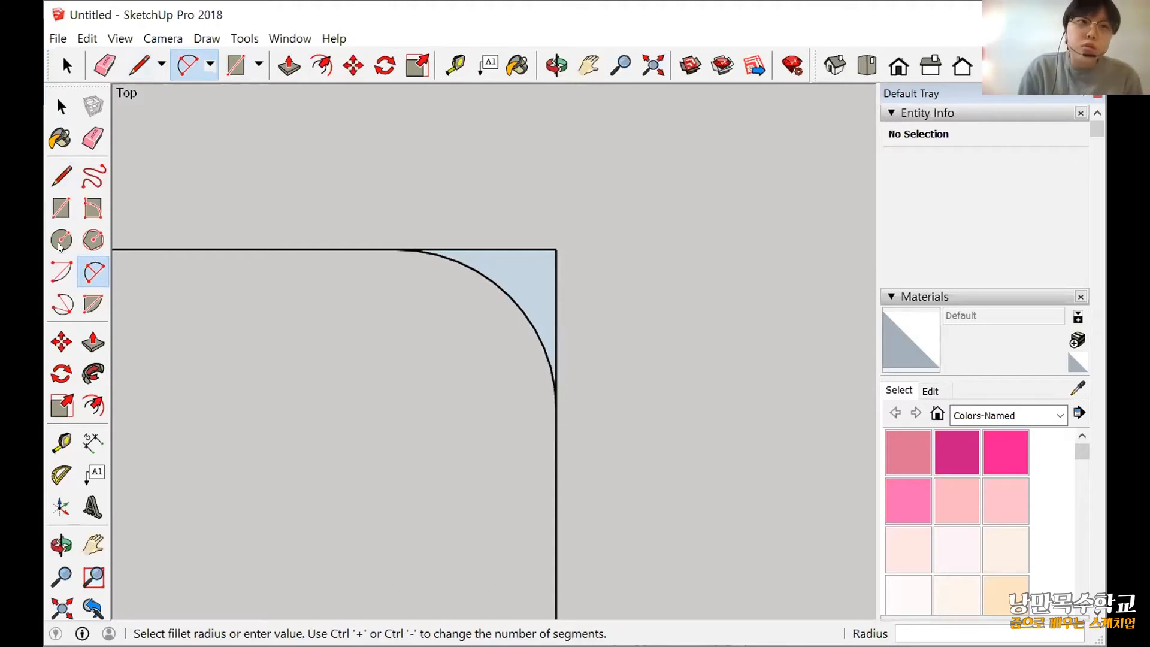
key(space)
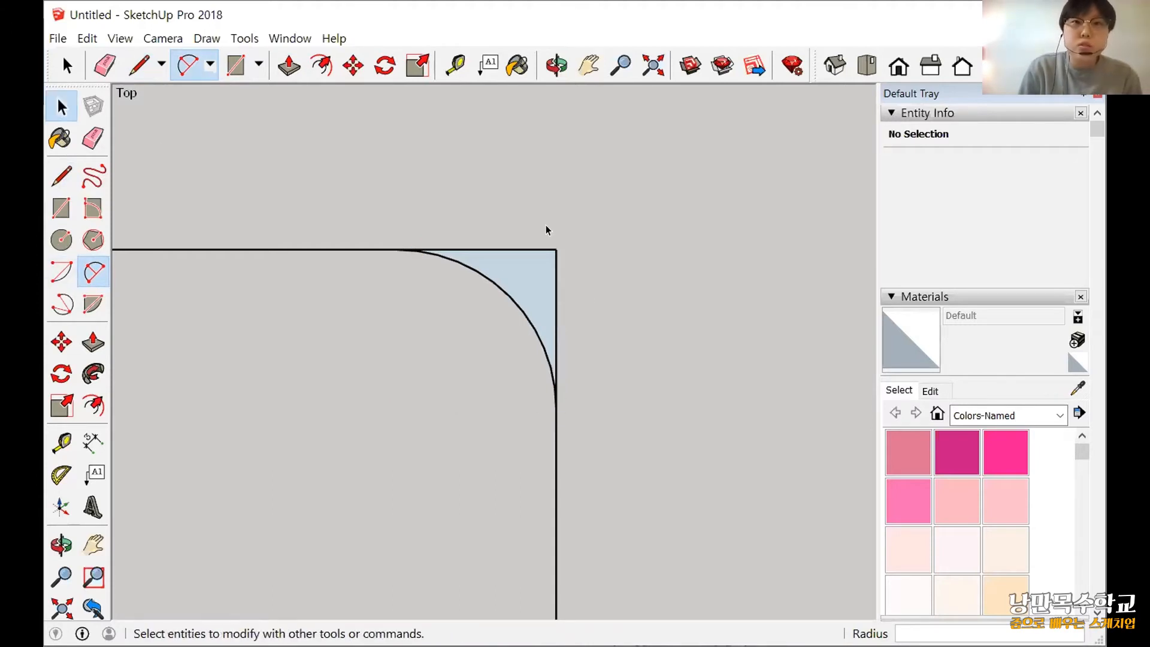
drag(546, 230, 529, 296)
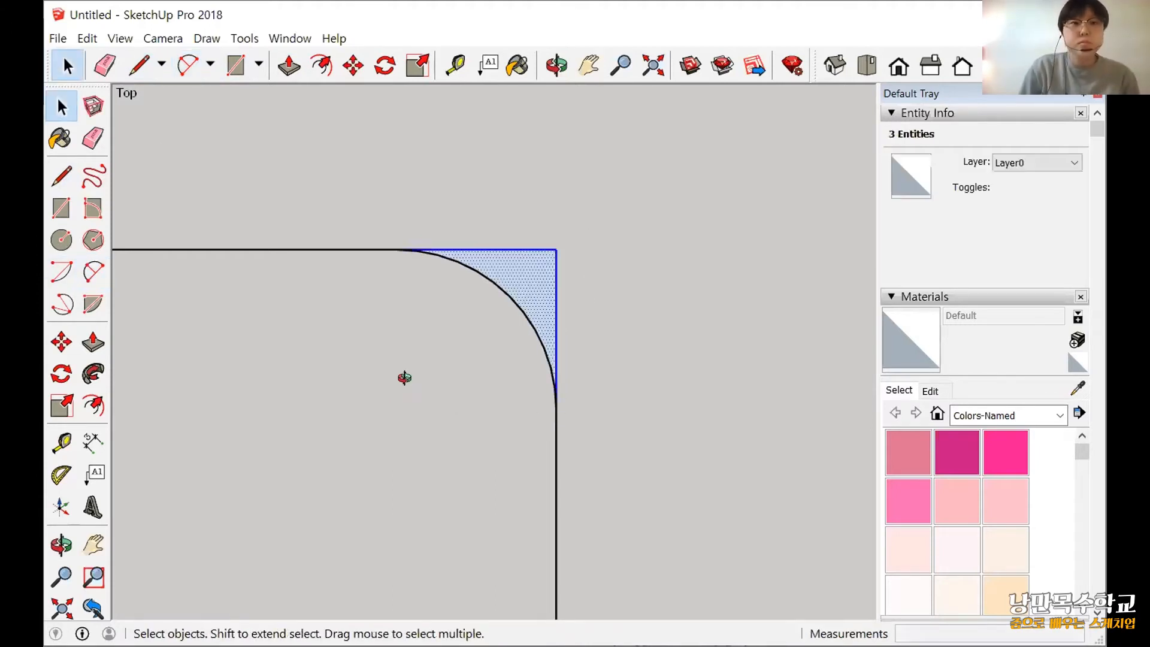
key(Delete)
Fillet the path's remaining square corner with a tangent 2 Point Arc spanning about 208 mm between its endpoints.
scroll(404, 378, down, 5)
scroll(321, 354, up, 4)
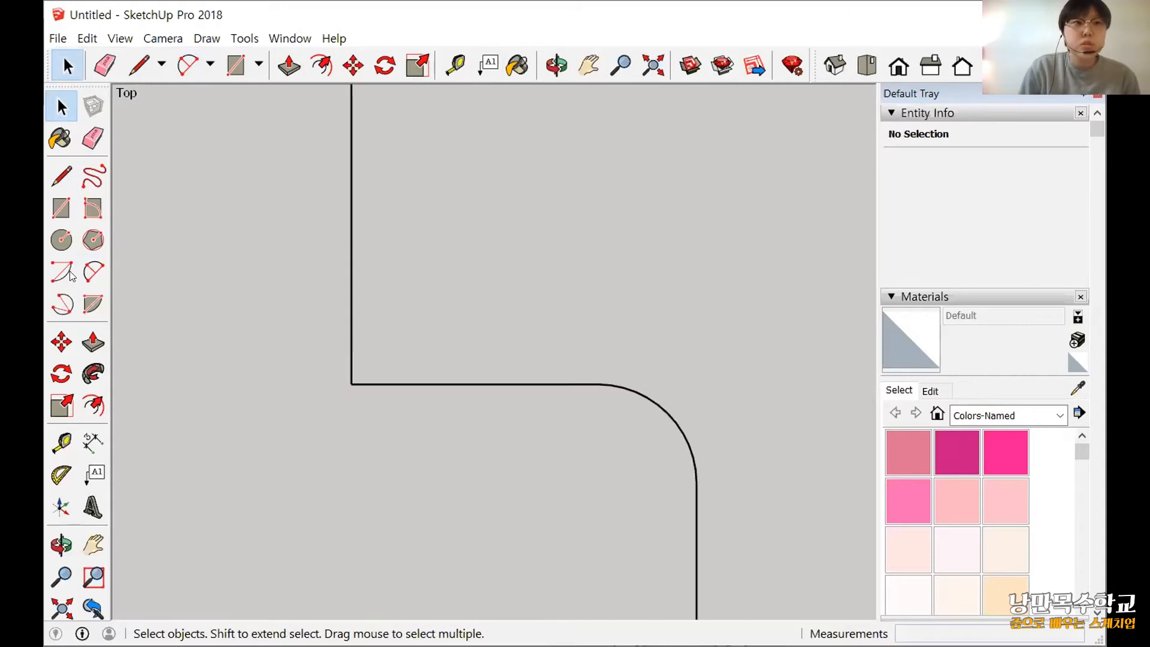
click(61, 302)
key(a)
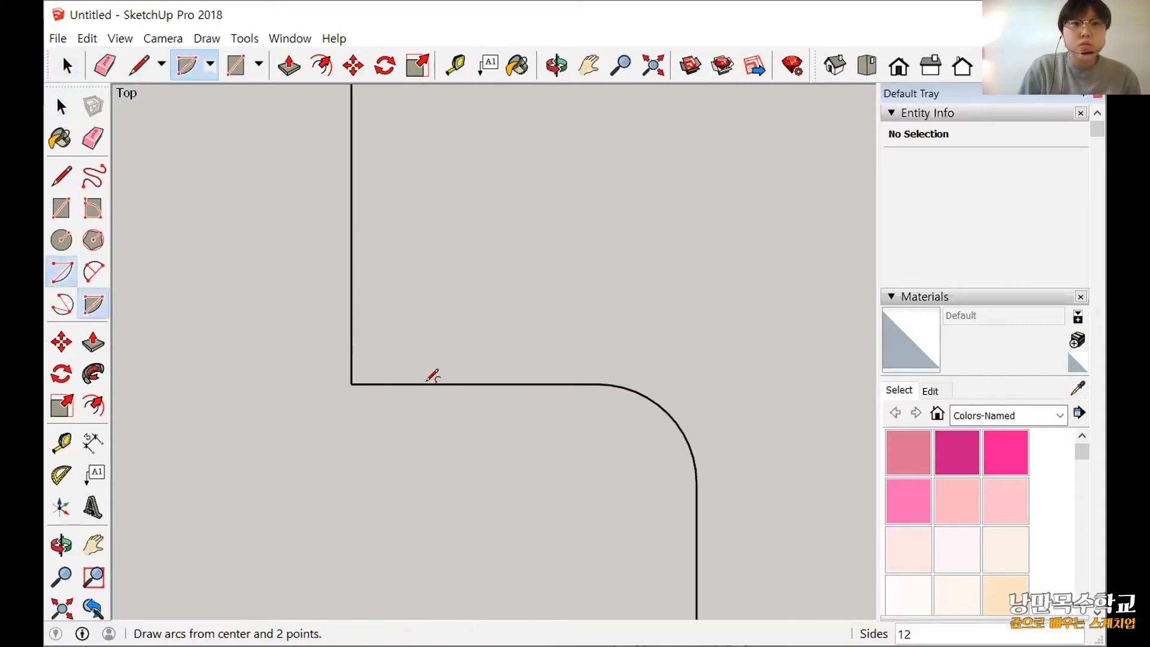
key(a)
click(431, 384)
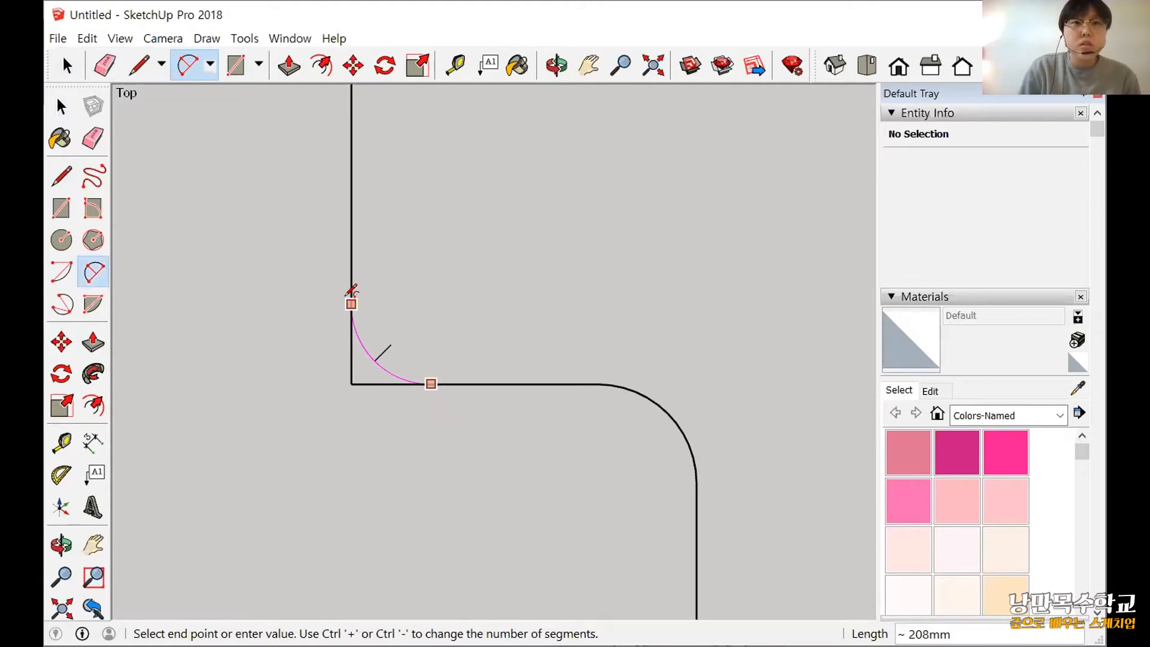
click(351, 303)
Draw a horizontal circle of about 95 mm radius centred on the near endpoint of the rounded path.
scroll(618, 503, down, 5)
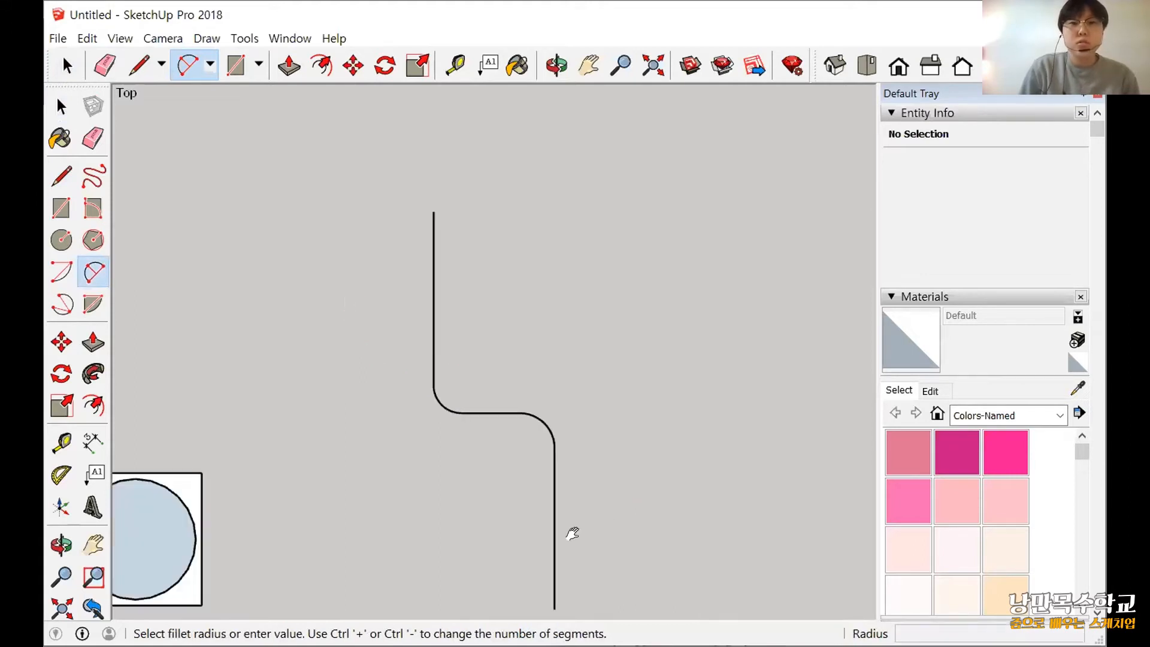
shift+middle_drag(572, 533, 549, 449)
scroll(549, 449, down, 1)
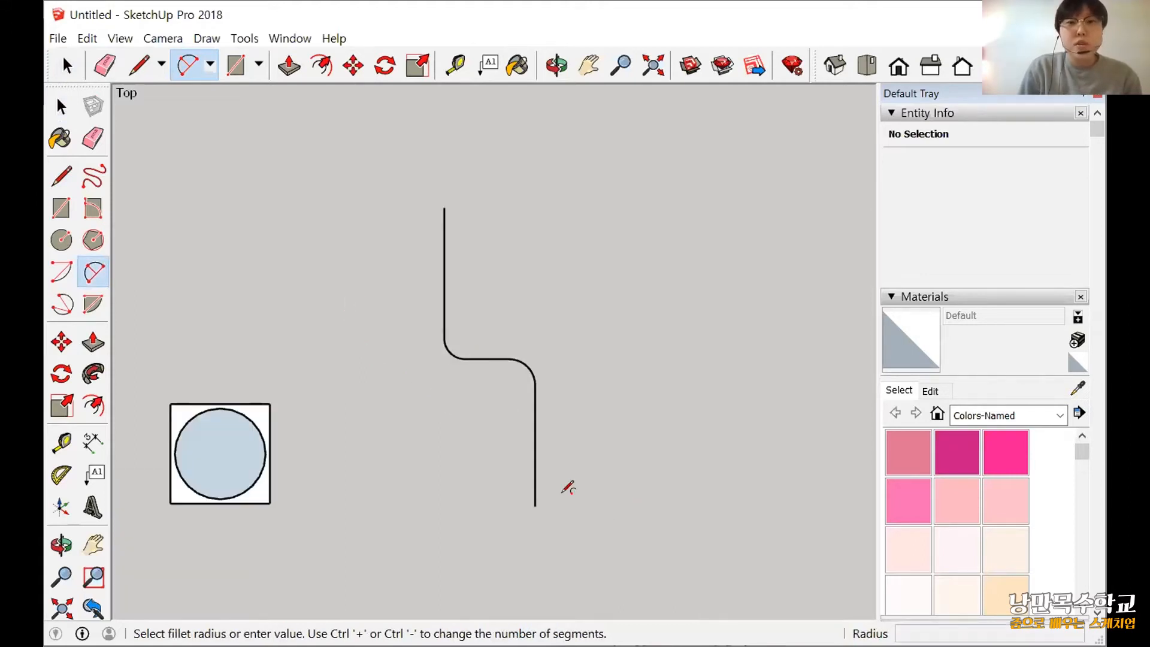
scroll(546, 495, down, 1)
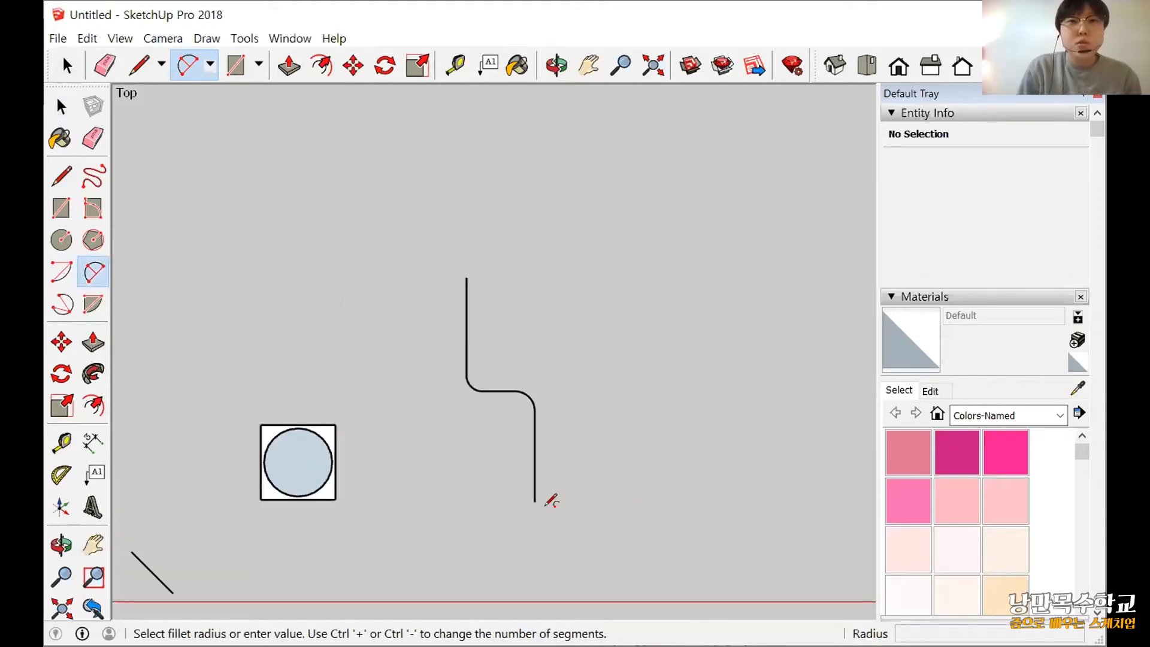
click(827, 73)
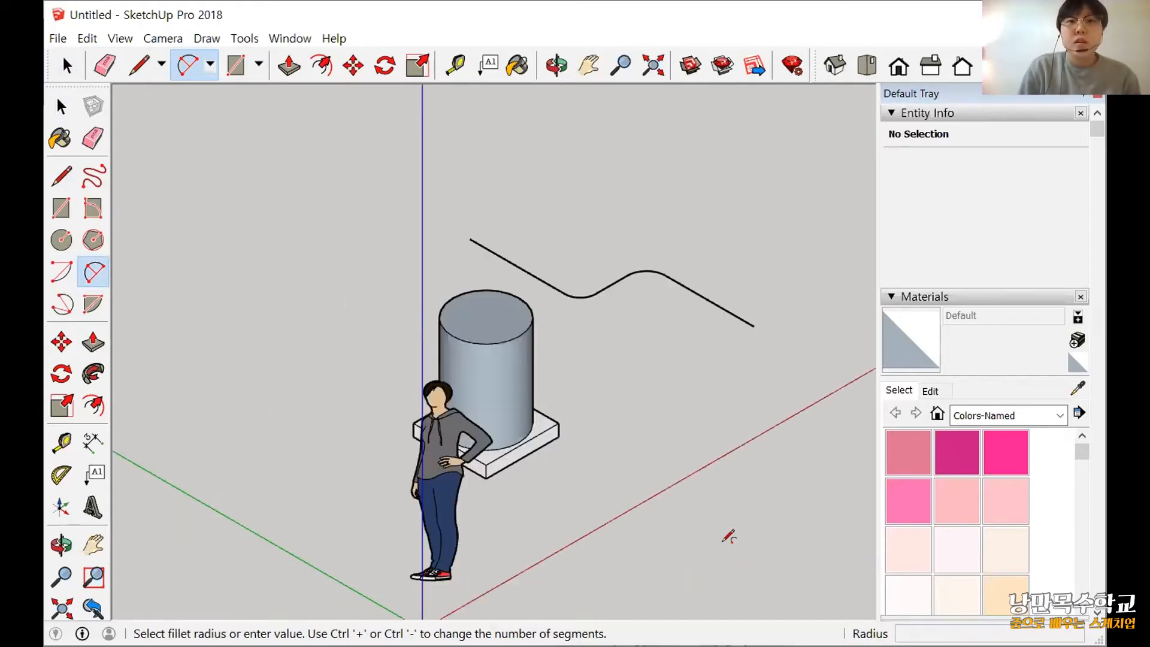
middle_drag(723, 541, 455, 474)
mouse_move(503, 437)
shift+middle_down()
mouse_move(469, 477)
mouse_move(427, 485)
shift+middle_up()
key(a)
scroll(469, 477, up, 3)
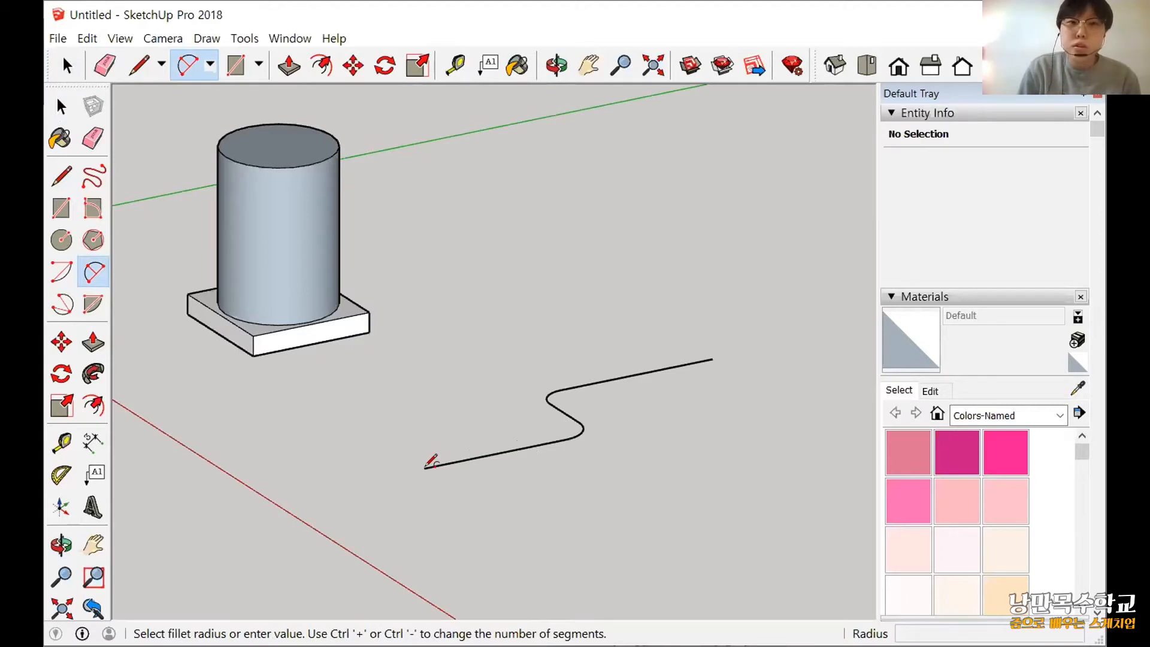
scroll(432, 462, up, 1)
middle_drag(509, 528, 455, 542)
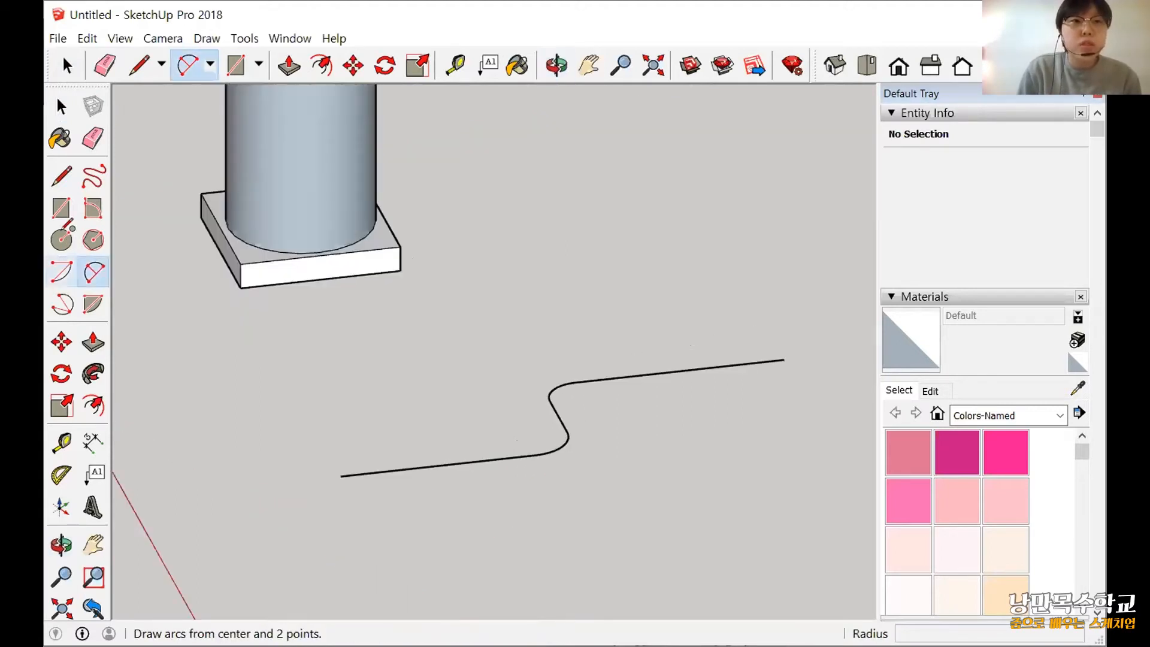
key(c)
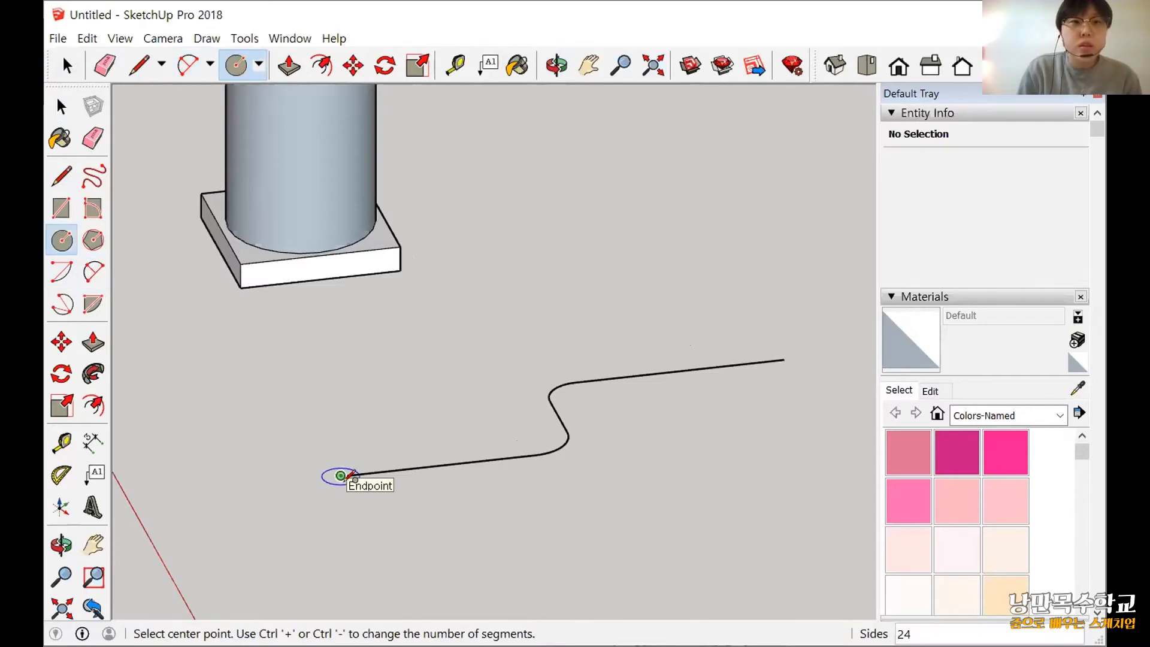
click(342, 475)
scroll(355, 479, up, 2)
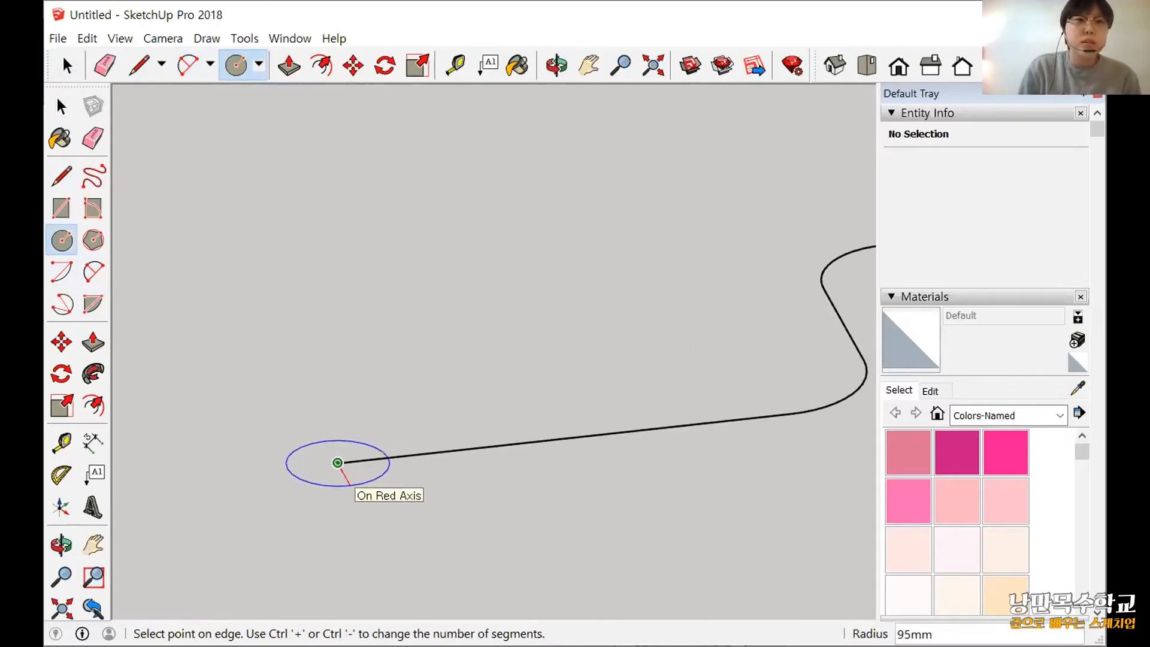
click(349, 485)
scroll(373, 535, down, 2)
key(space)
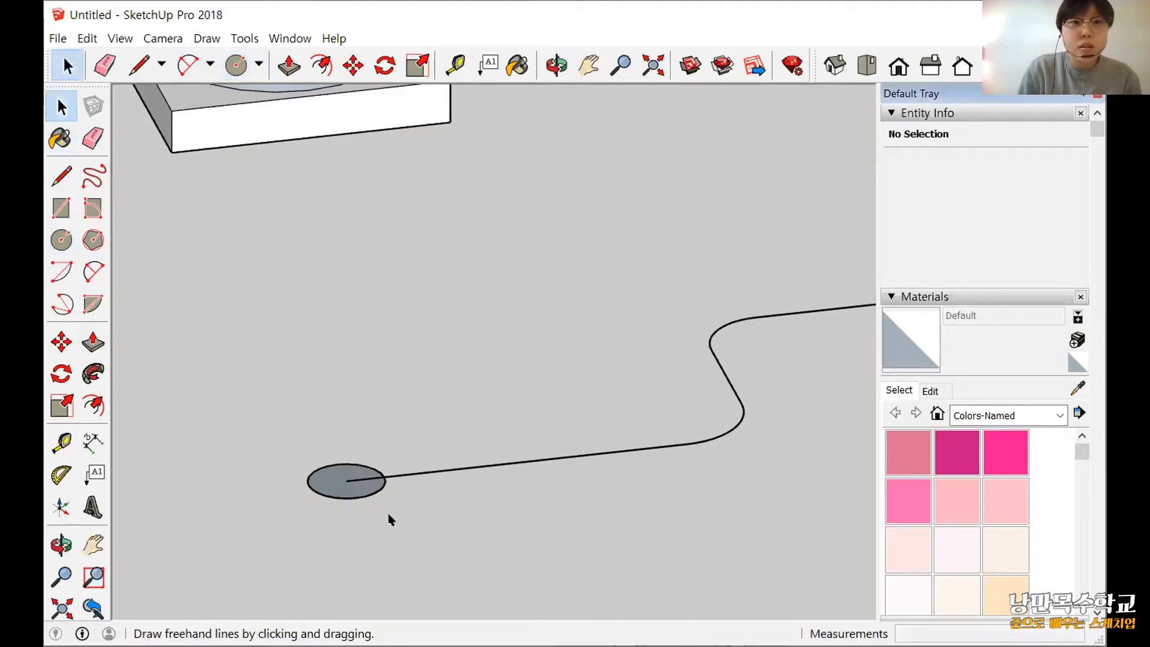
Rotate the horizontal circle at the path's near end 90° about the red axis through its centre.
scroll(415, 495, up, 4)
double_click(466, 533)
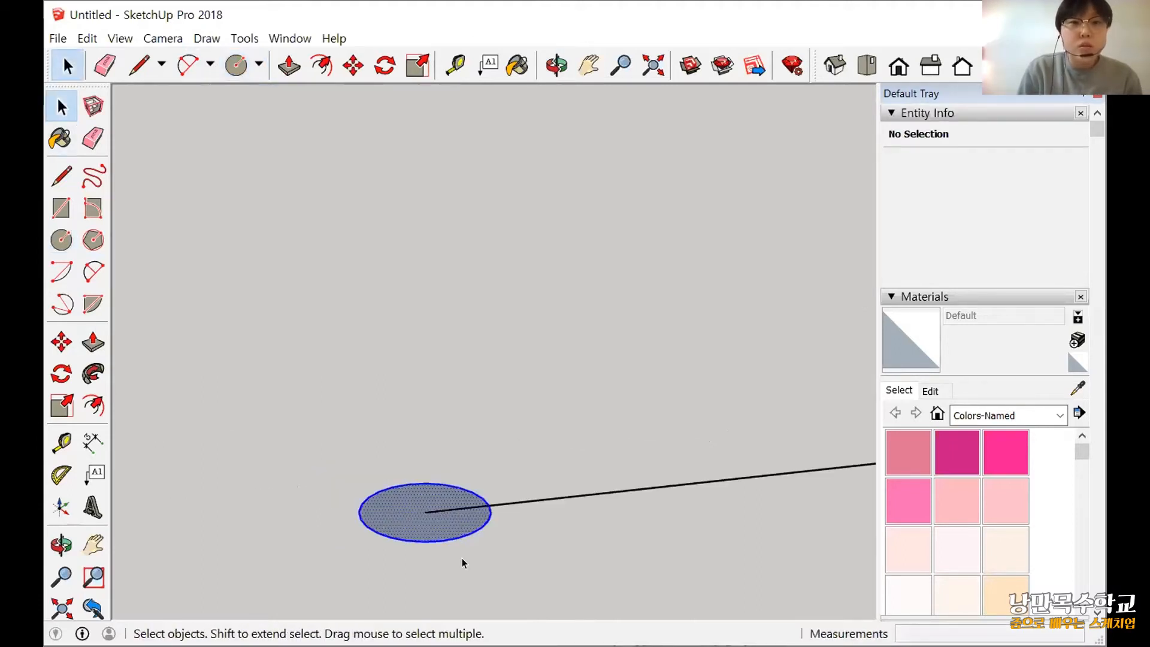
scroll(513, 585, down, 3)
scroll(353, 437, down, 1)
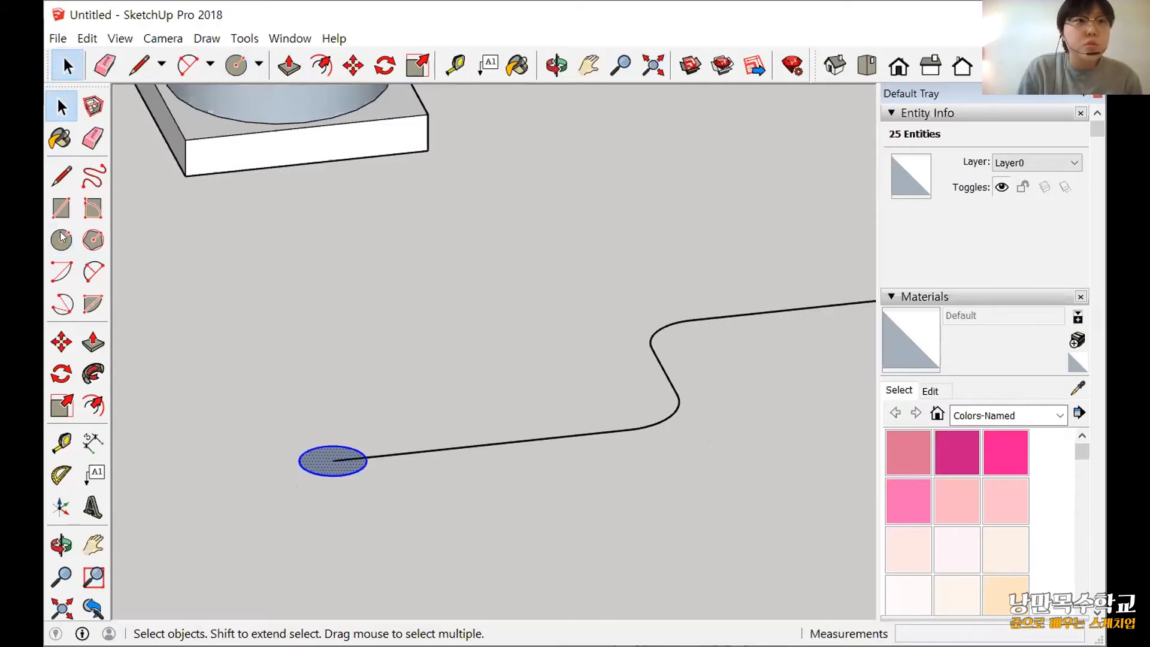
click(62, 373)
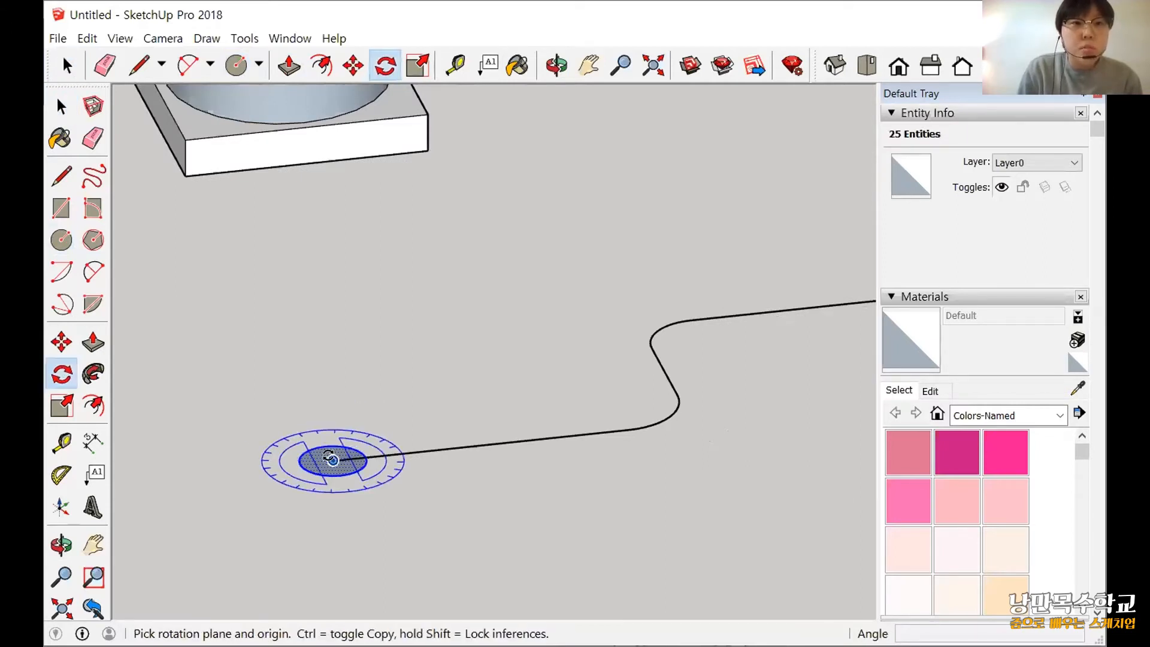
drag(332, 459, 395, 604)
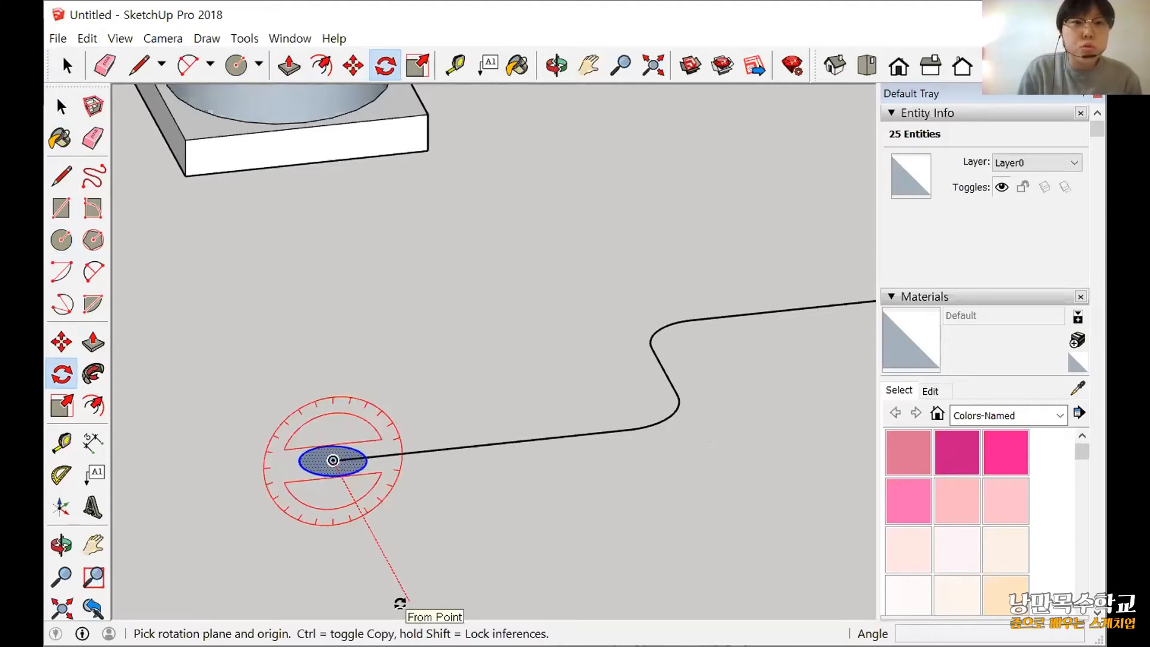
scroll(398, 601, down, 2)
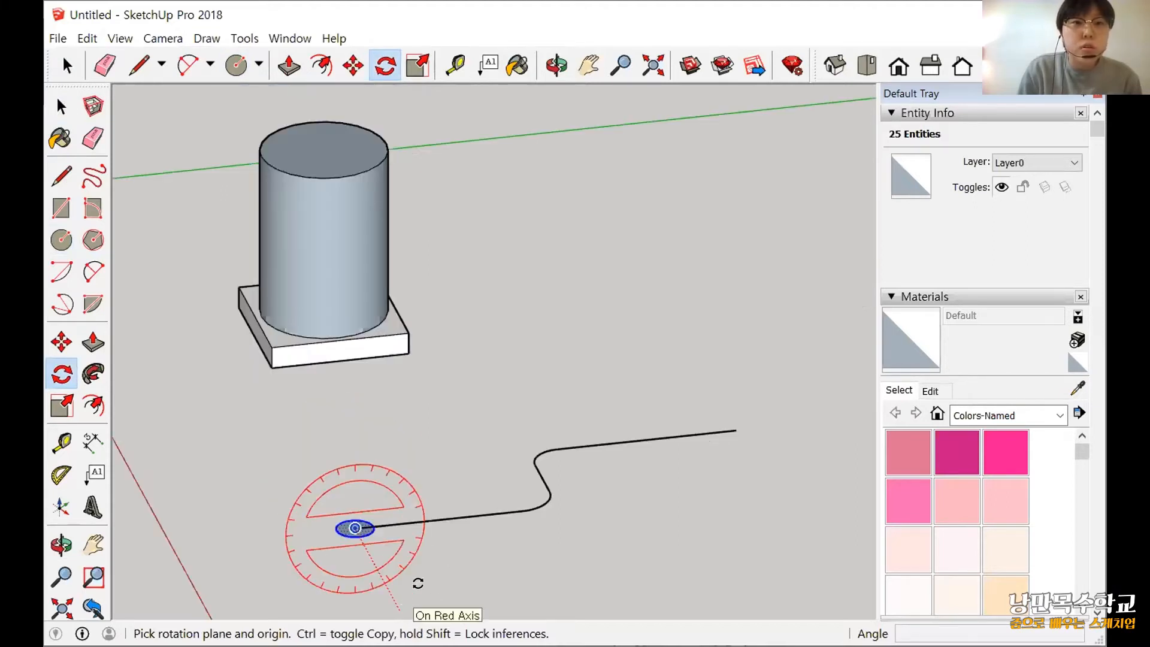
click(401, 598)
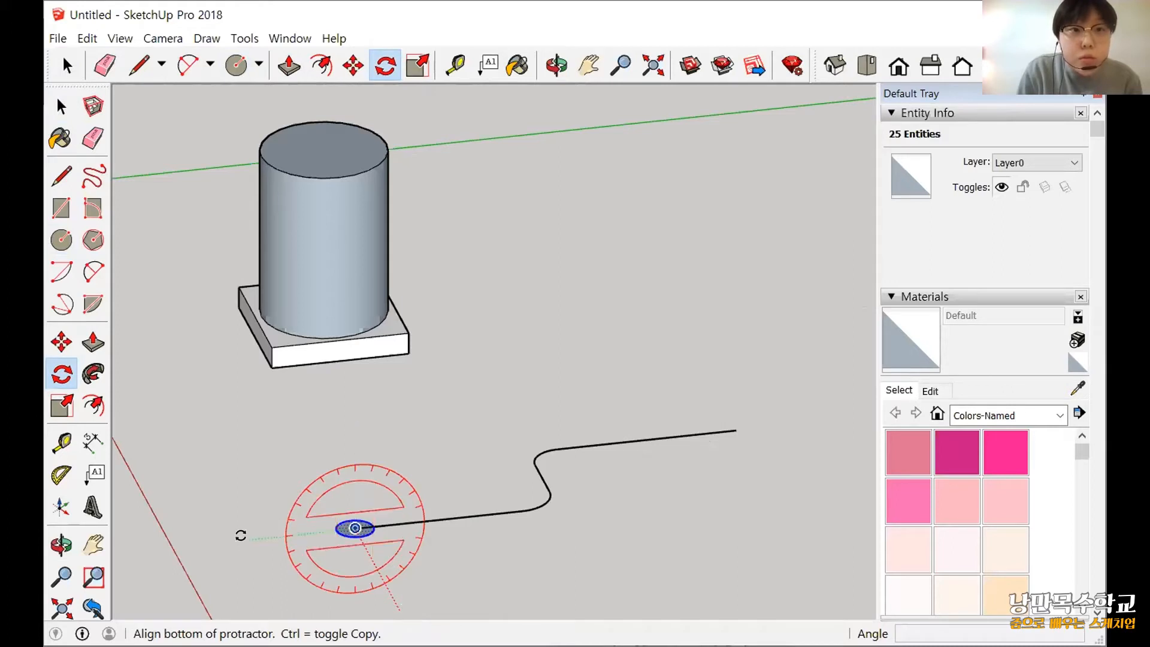
click(353, 431)
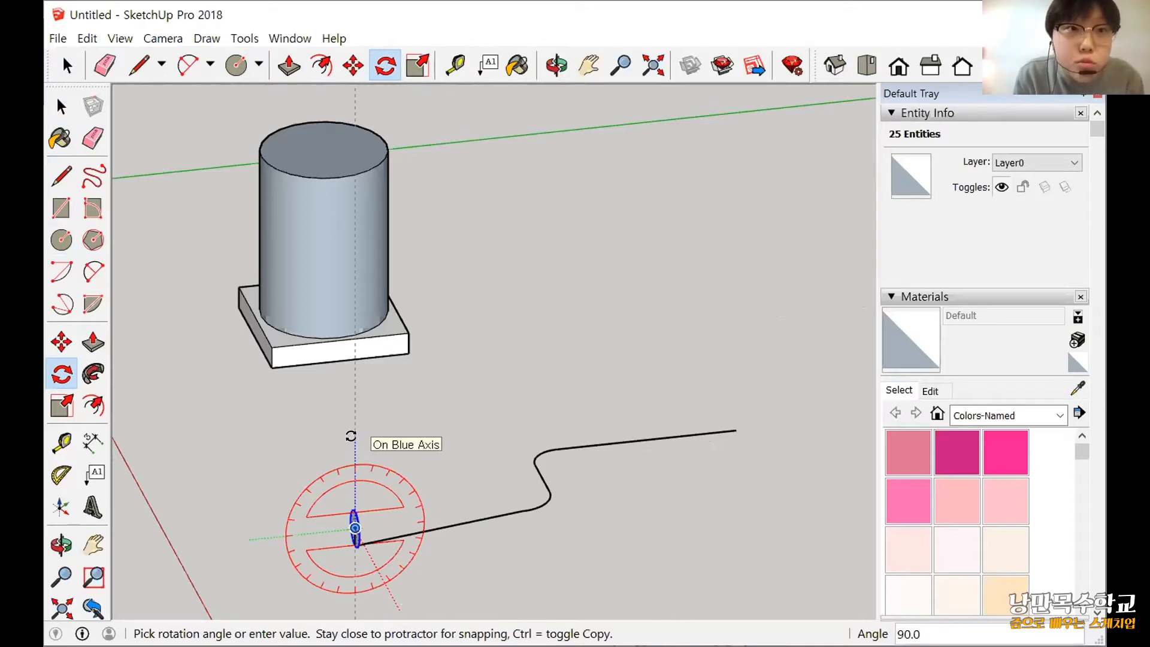
click(351, 435)
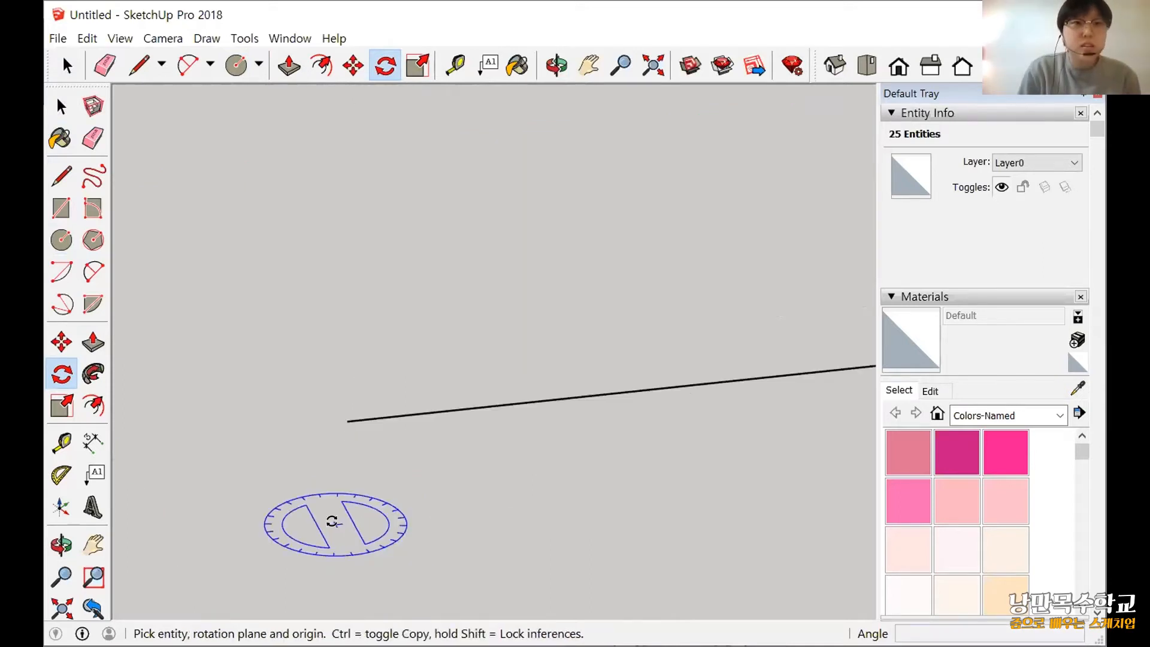
Draw a horizontal circle of about 141 mm radius on the ground beside the path's near end, detached from the path.
click(62, 241)
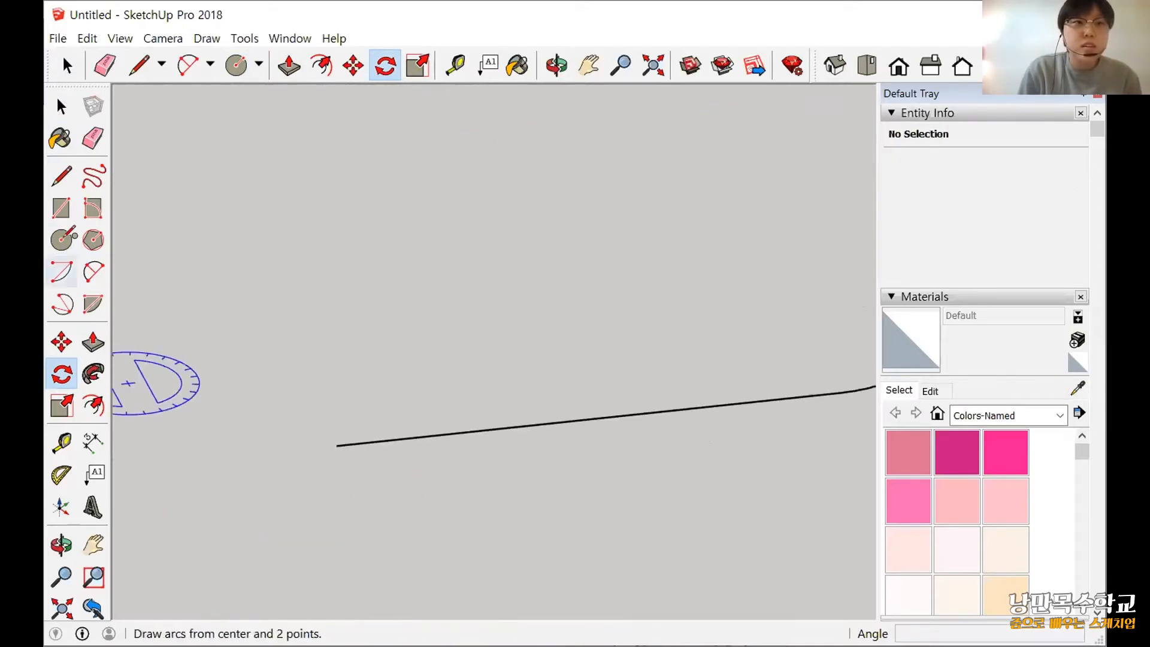
click(378, 531)
click(398, 568)
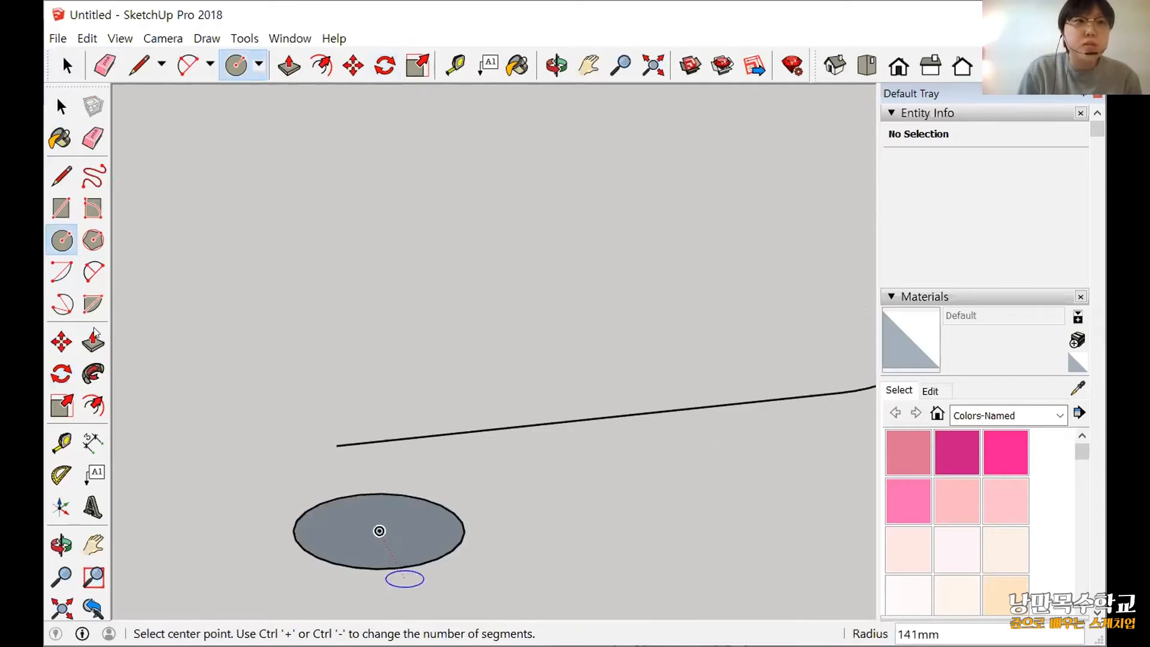
click(62, 342)
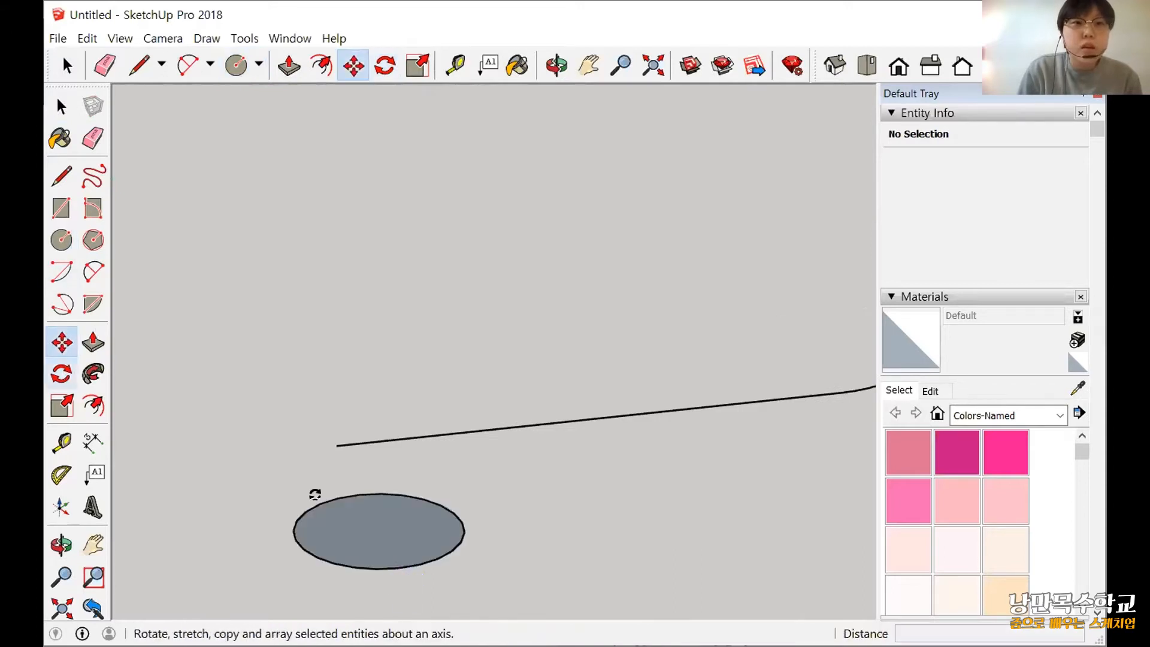
key(q)
scroll(384, 534, down, 1)
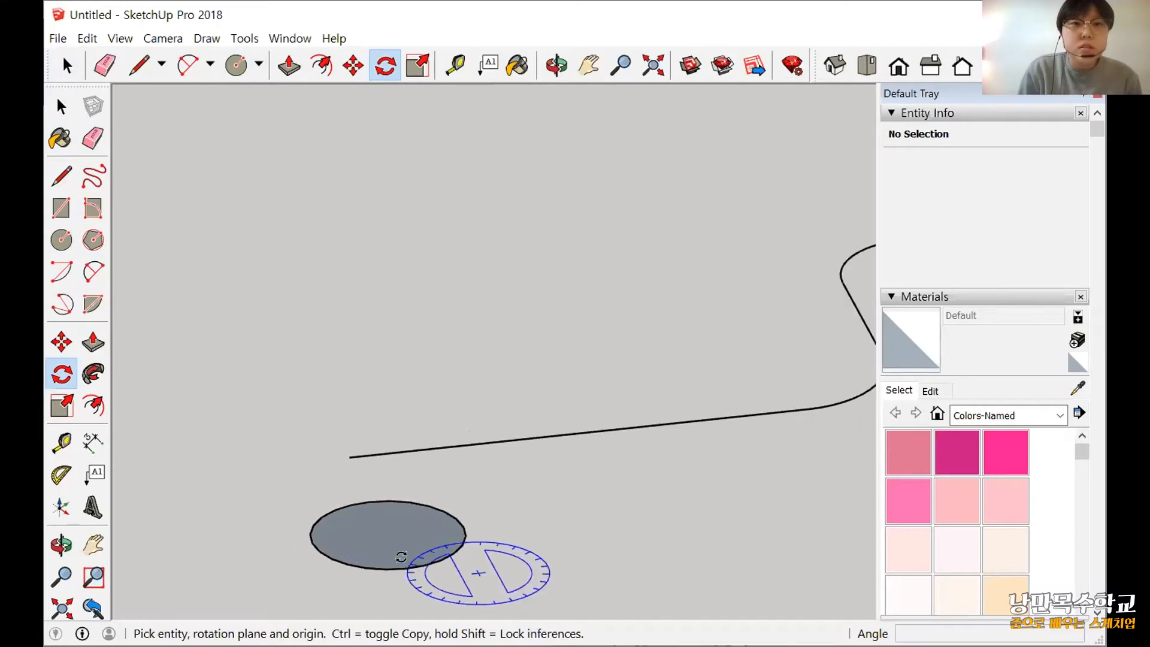
scroll(411, 546, down, 3)
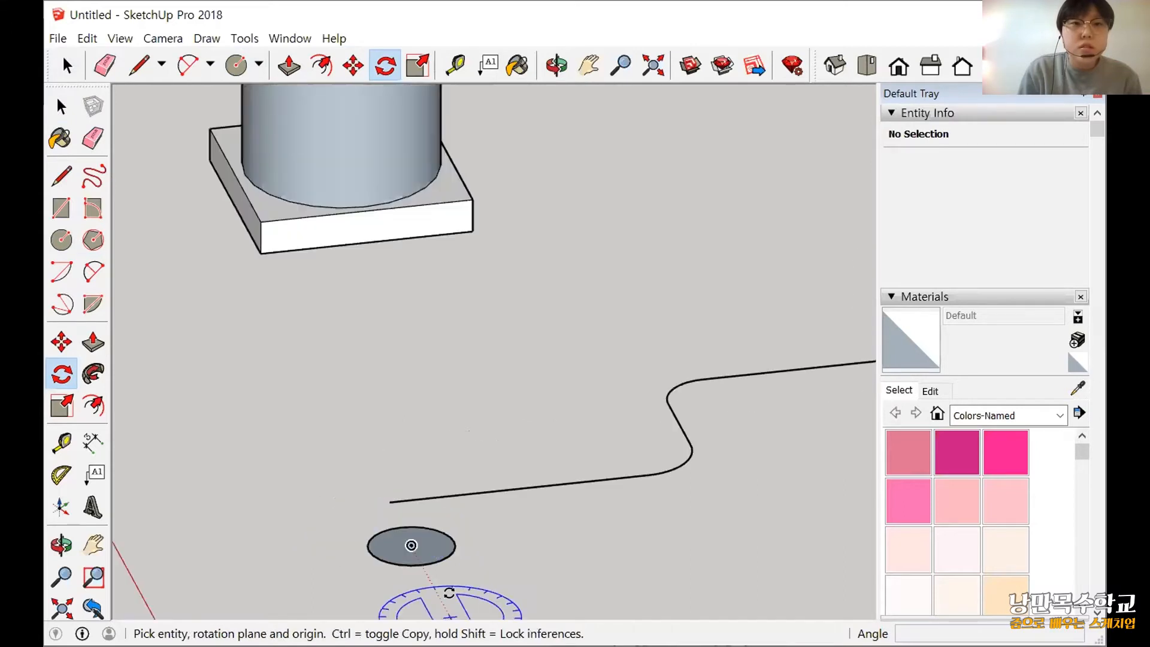
shift+middle_drag(449, 593, 449, 572)
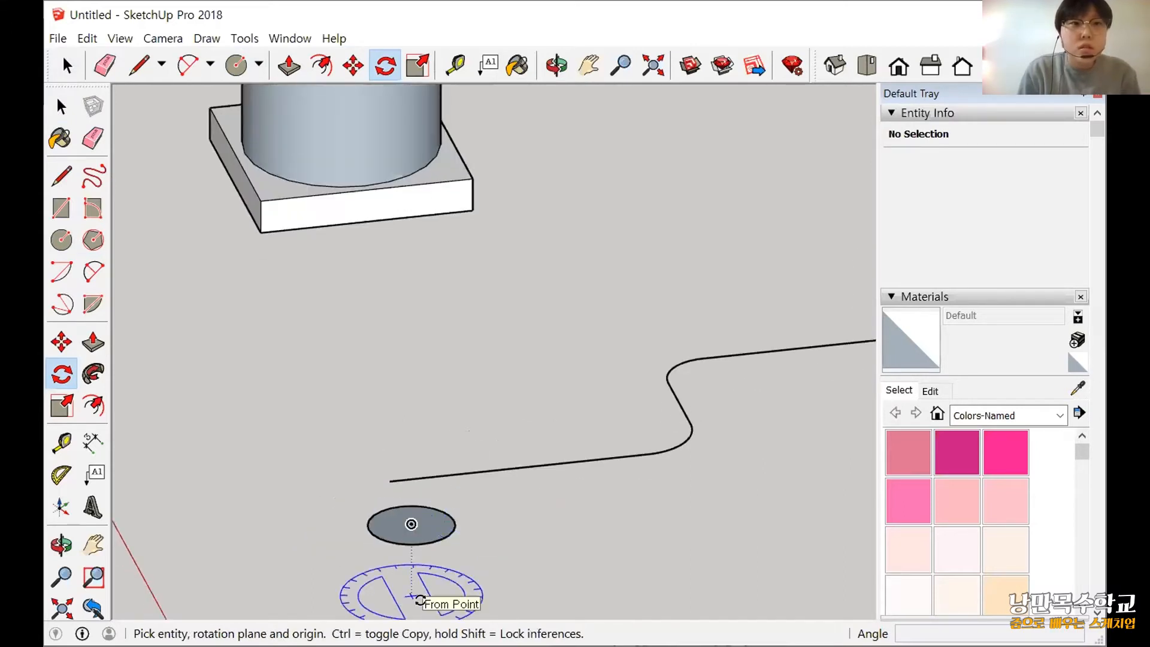
scroll(441, 585, down, 2)
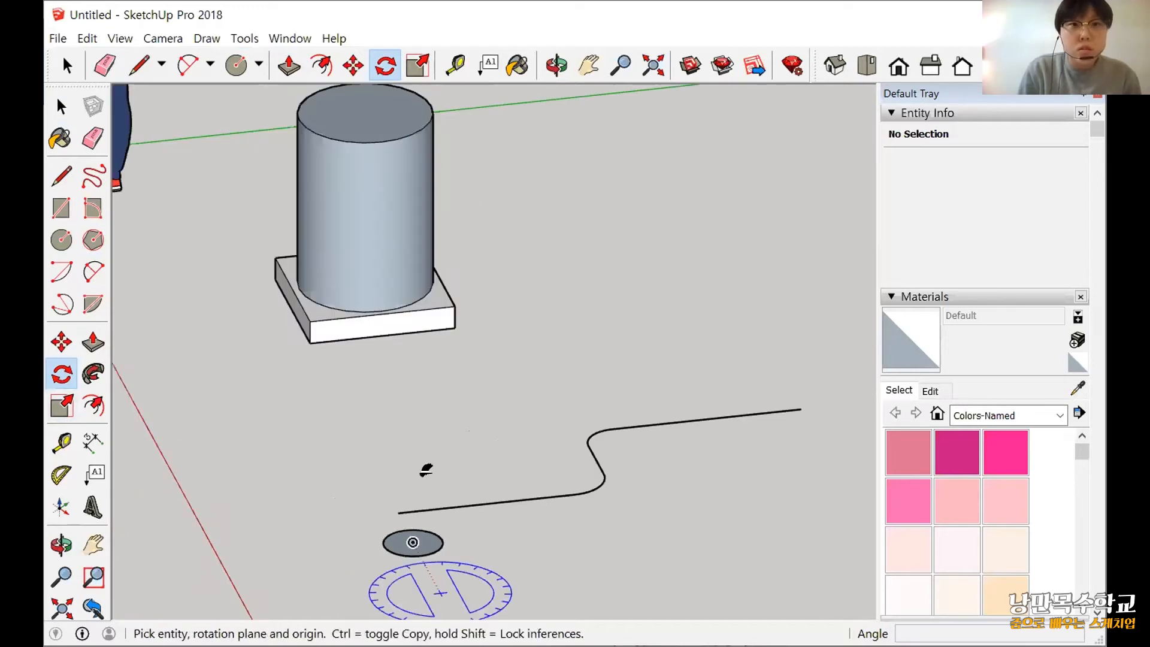
shift+middle_drag(441, 593, 436, 481)
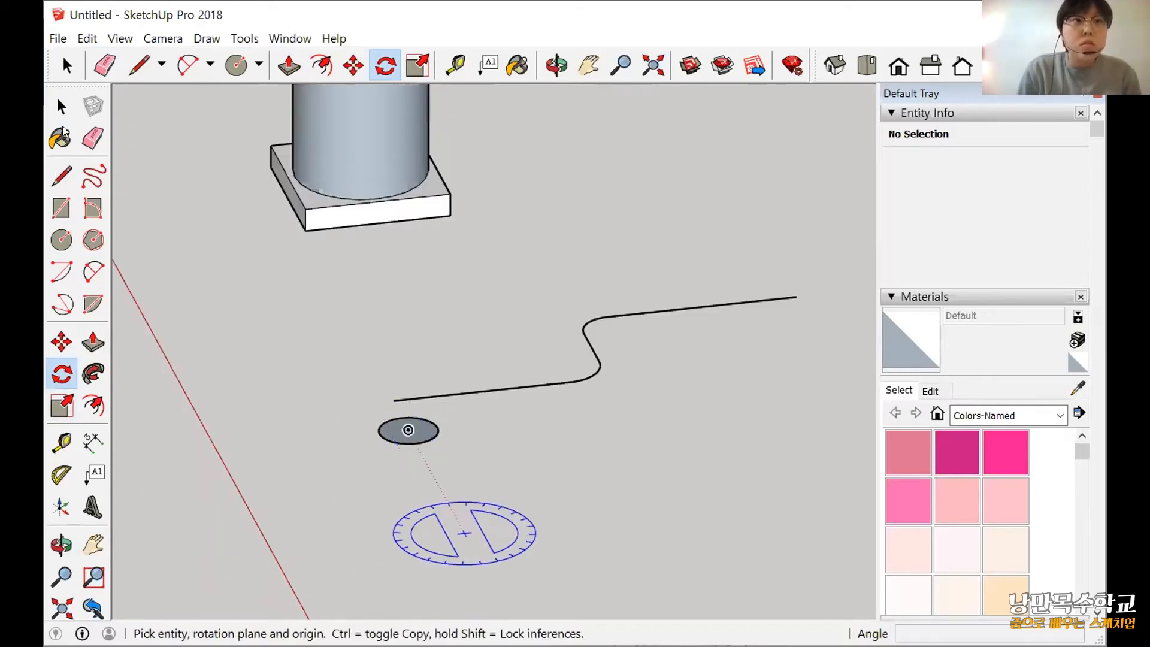
Select the detached circle's face and edge and rotate it 90° upright about the red axis through its centre.
click(61, 106)
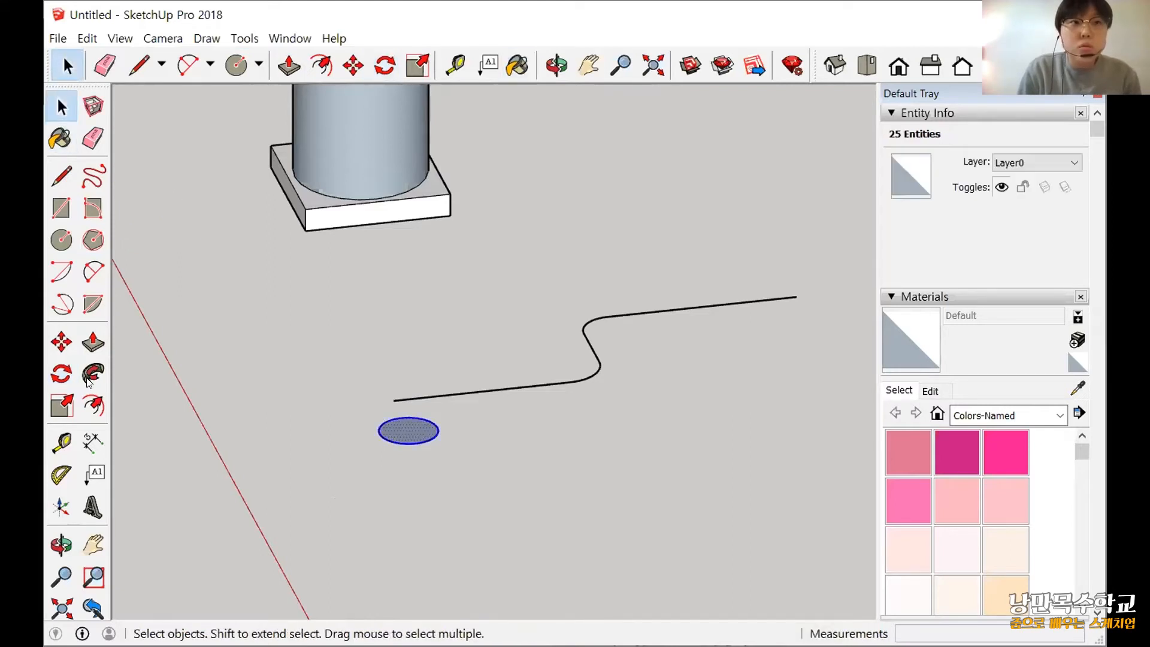
click(62, 375)
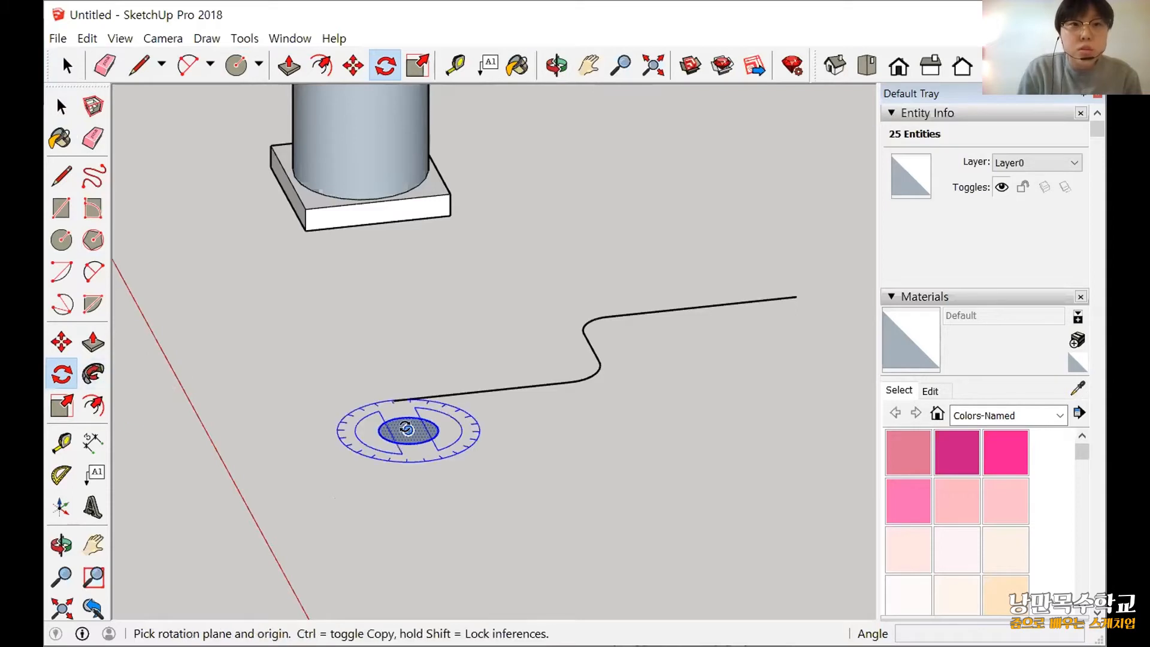
drag(407, 429, 474, 575)
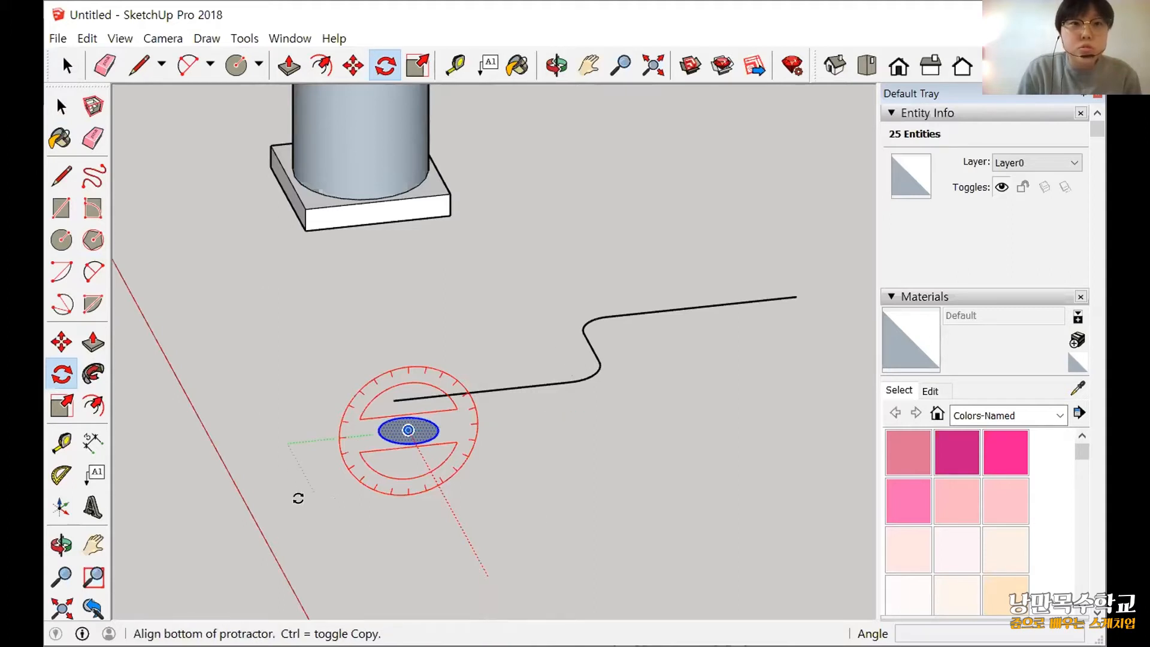
click(348, 362)
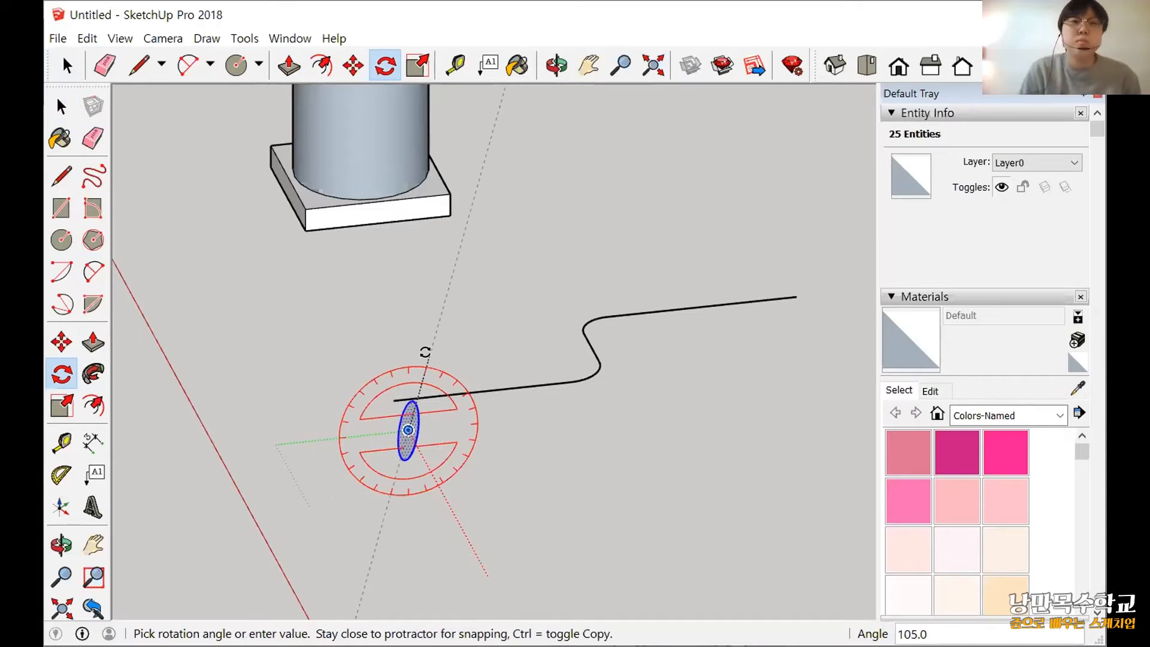
text(90)
key(Return)
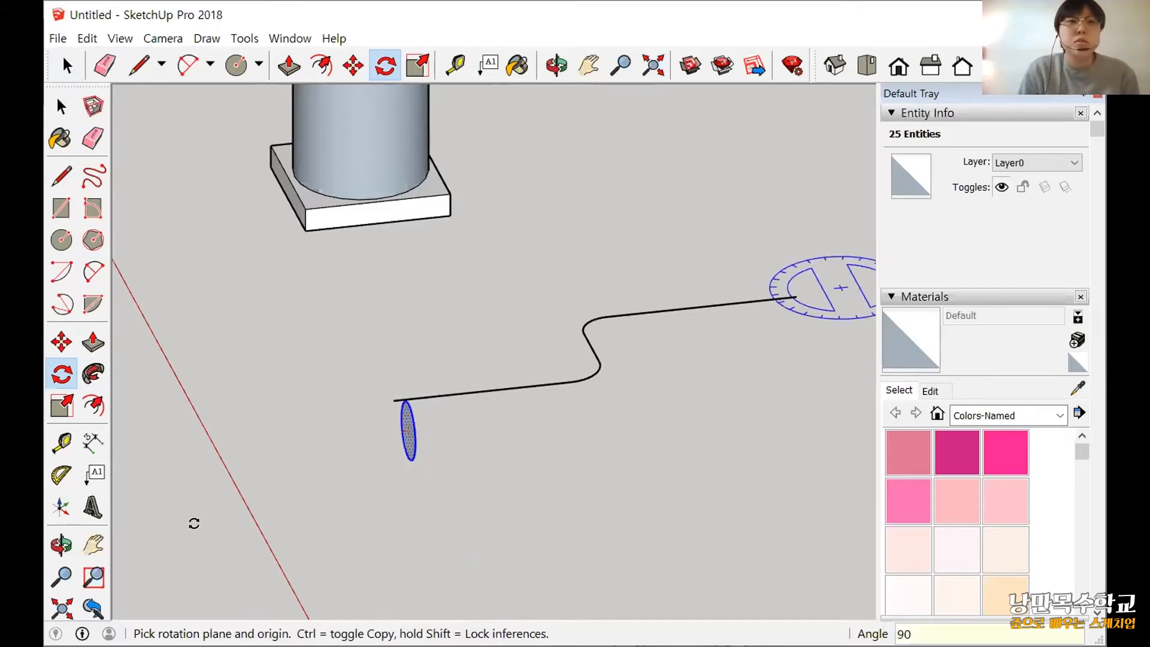
middle_drag(192, 521, 114, 324)
click(61, 343)
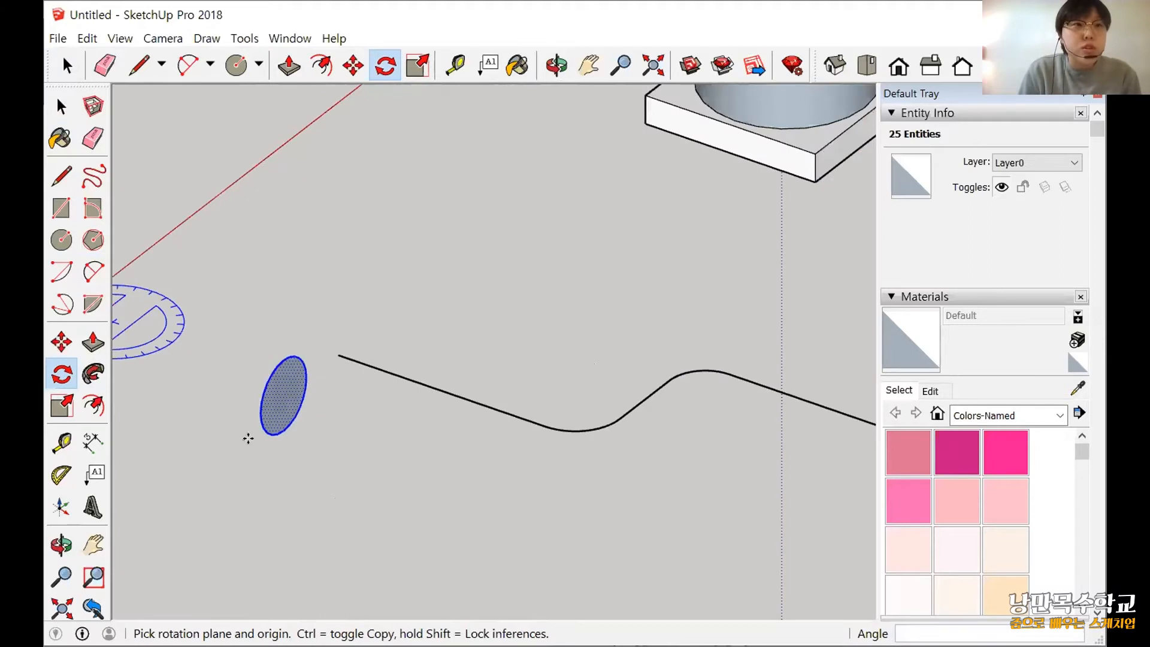
scroll(296, 356, up, 3)
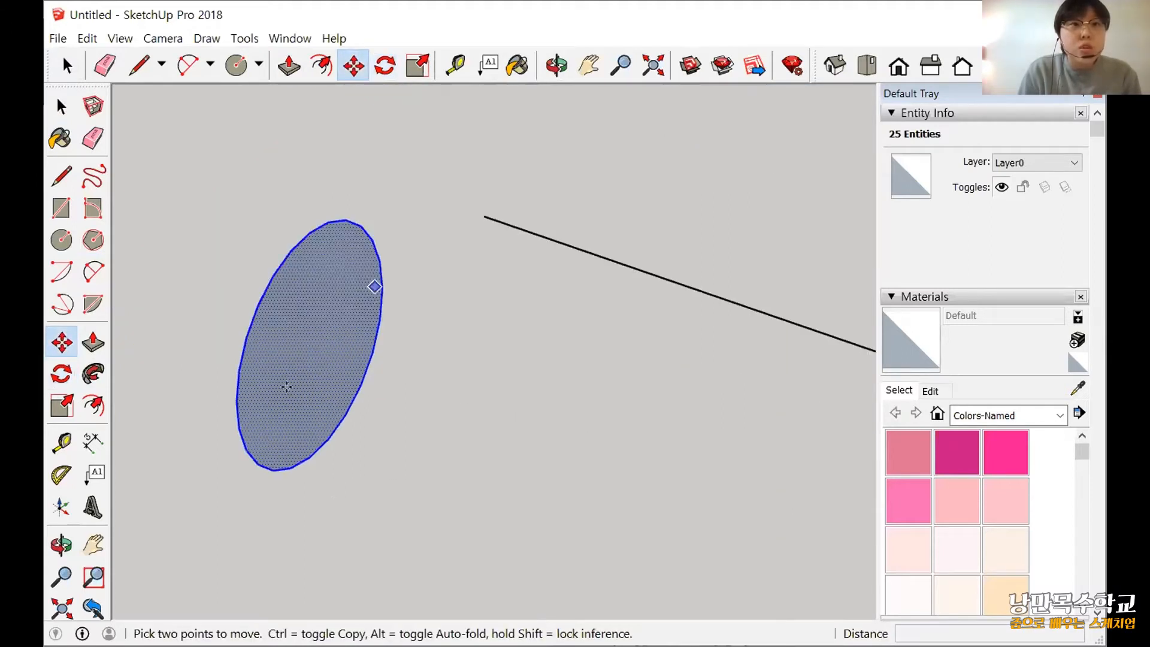
middle_drag(335, 207, 275, 209)
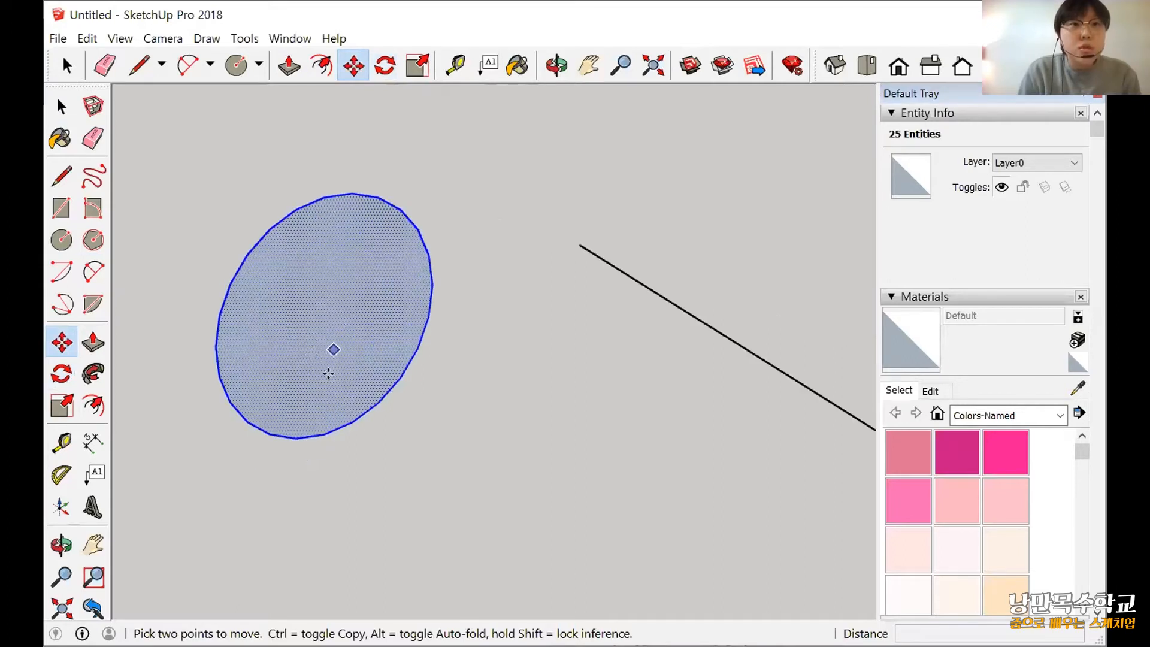
click(347, 398)
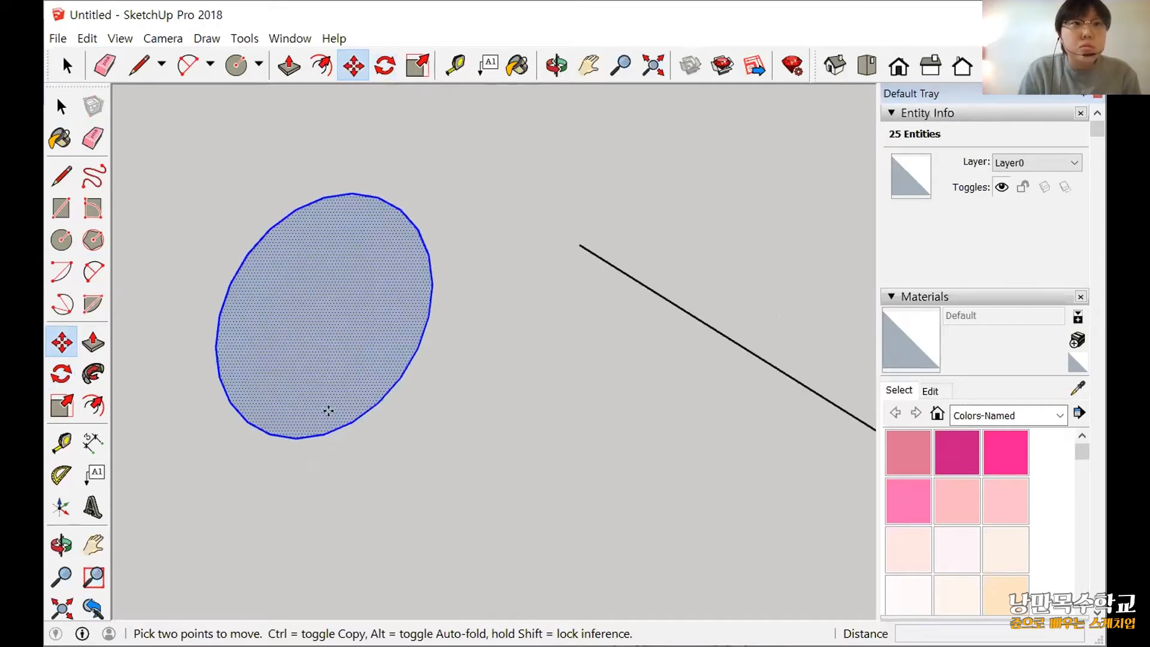
key(Escape)
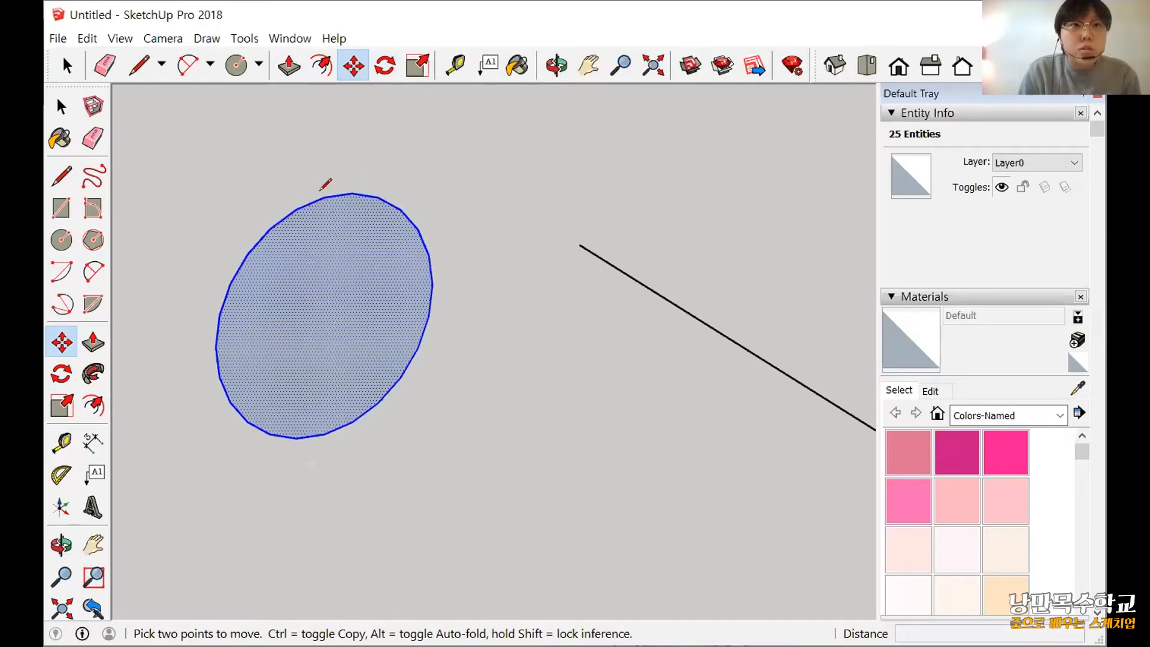
Draw a vertical diameter line about 282 mm long across the upright circle and move the circle by its centre onto the path's near endpoint.
key(l)
click(323, 196)
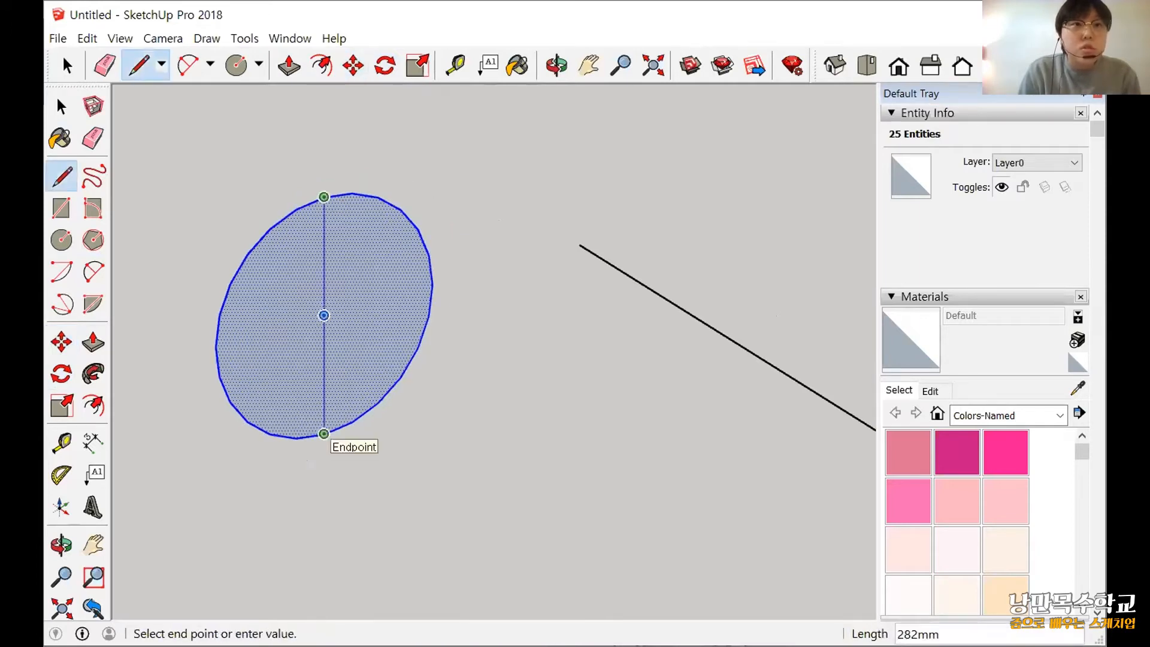
click(62, 343)
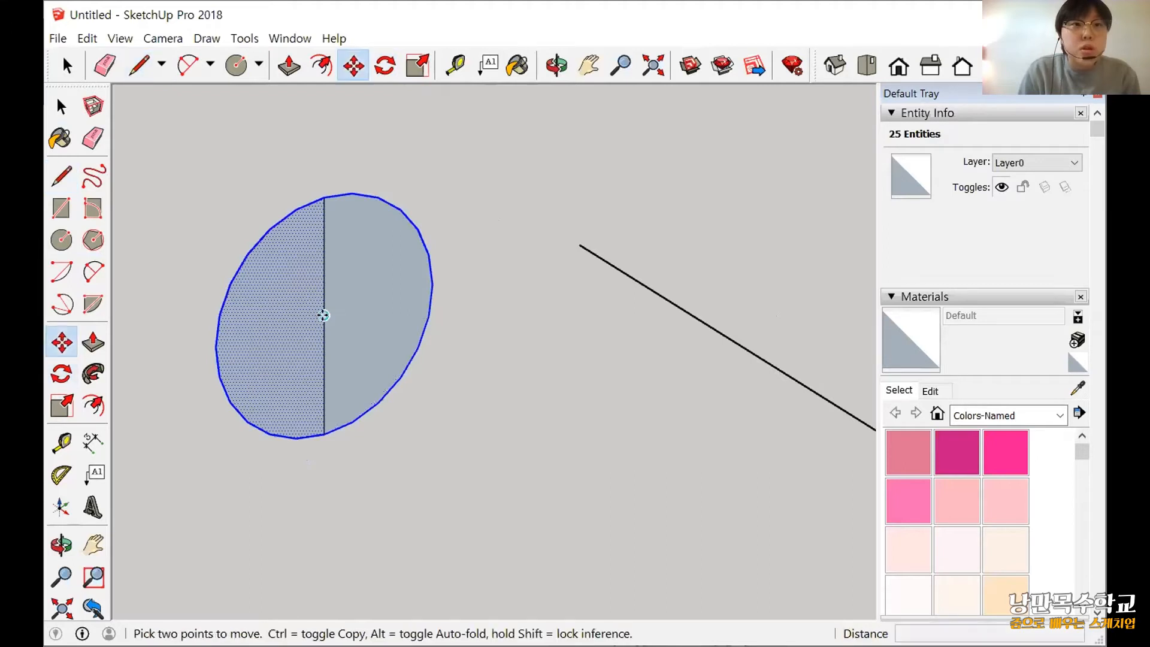
click(323, 315)
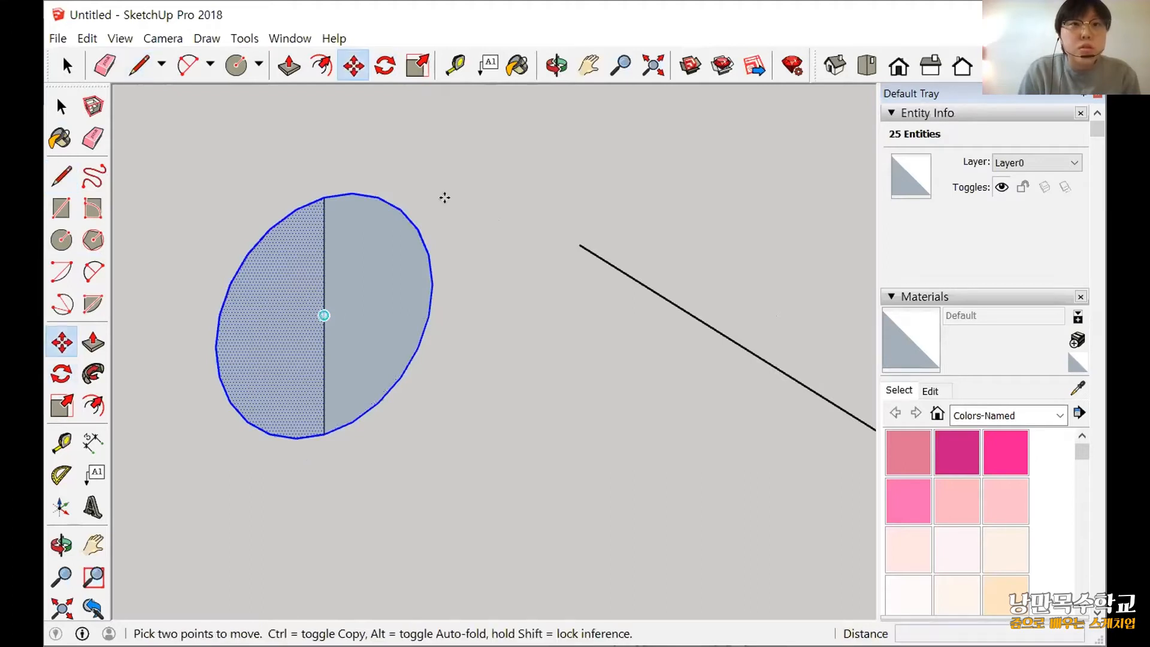
click(577, 242)
Delete both halves of the vertical diameter line on the circular face.
key(space)
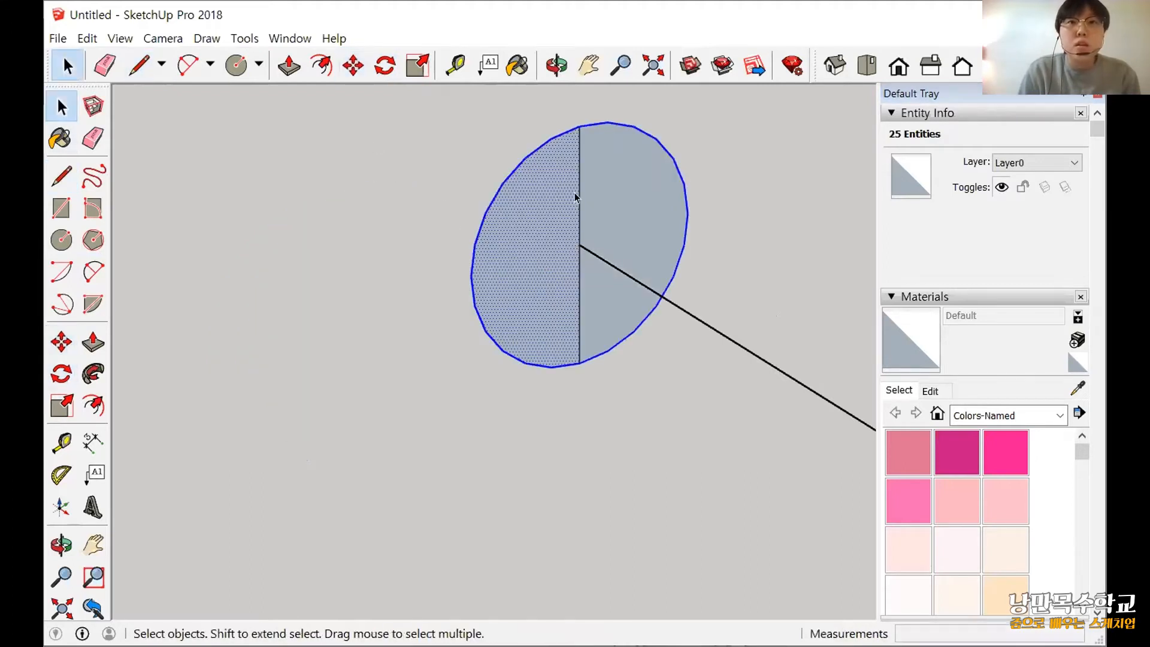
click(576, 193)
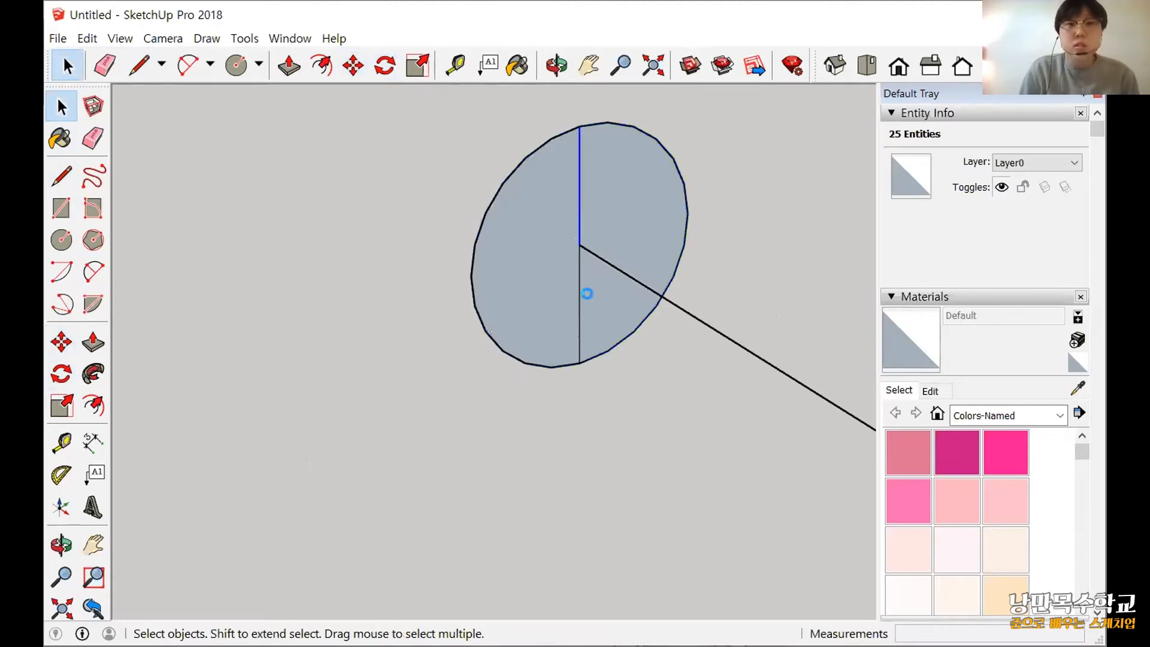
key(Delete)
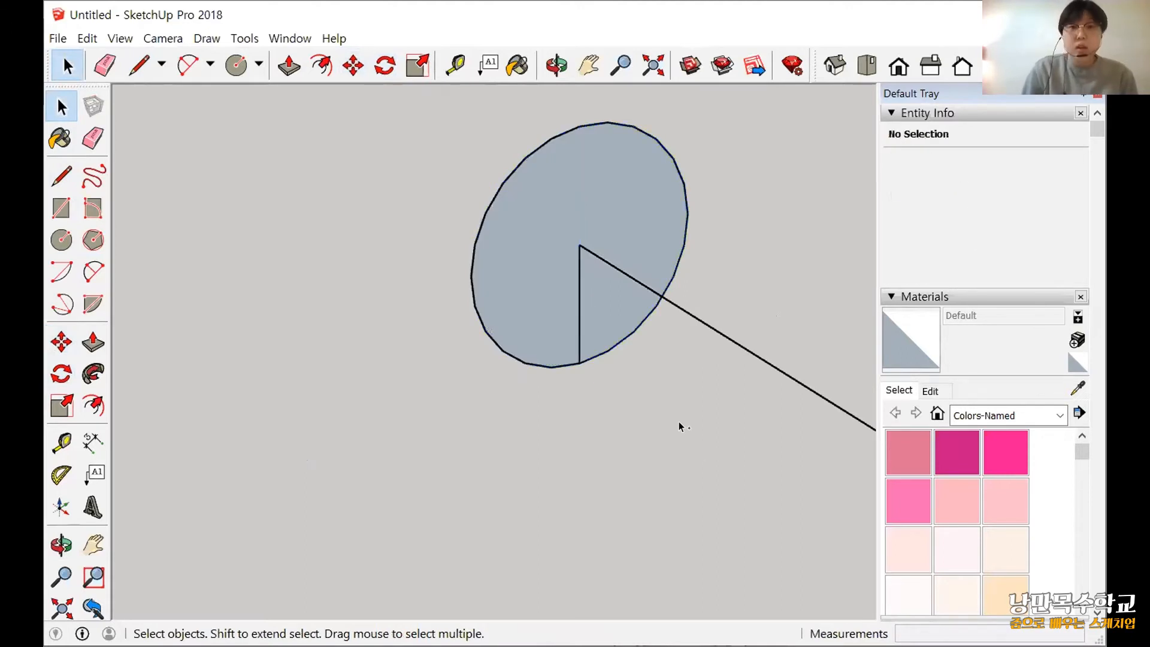
click(580, 323)
key(Delete)
Select the whole rounded path and sweep the circular face along it with Follow Me to form the pipe.
middle_drag(662, 430, 378, 530)
scroll(279, 437, down, 4)
scroll(379, 531, up, 1)
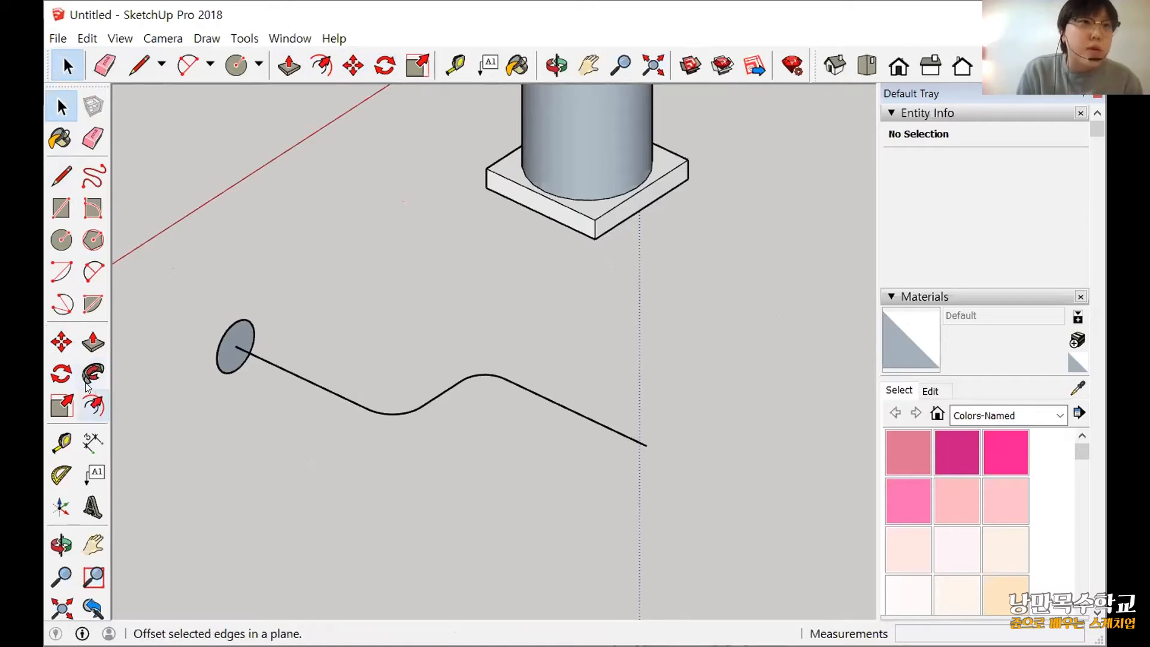
drag(569, 459, 375, 322)
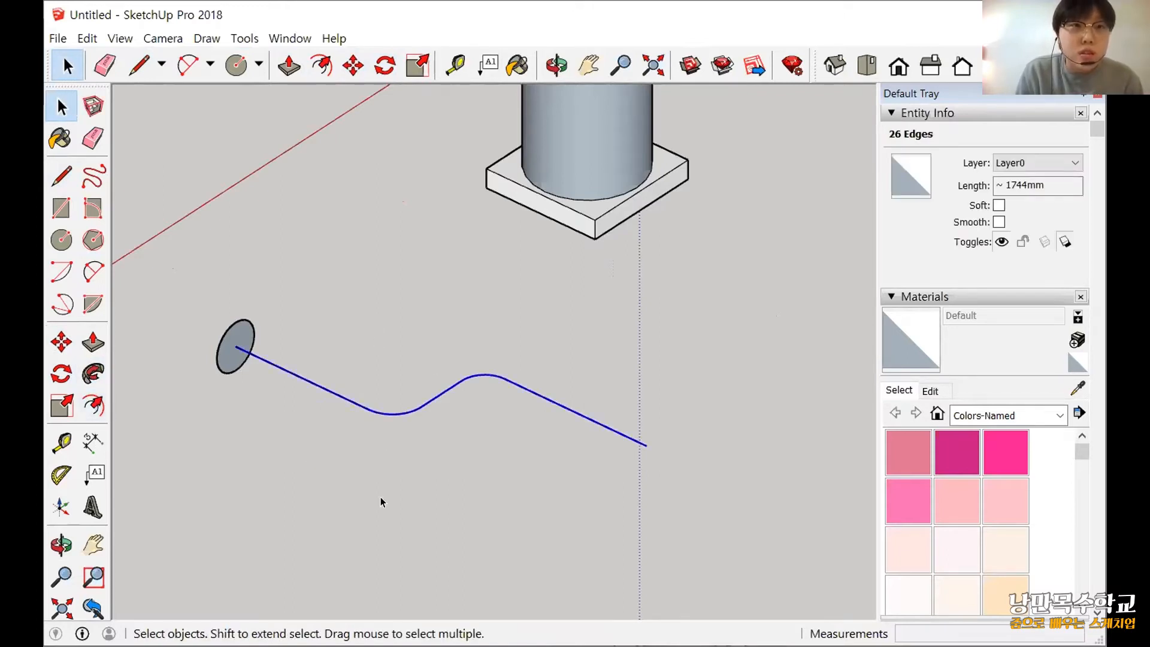
click(97, 376)
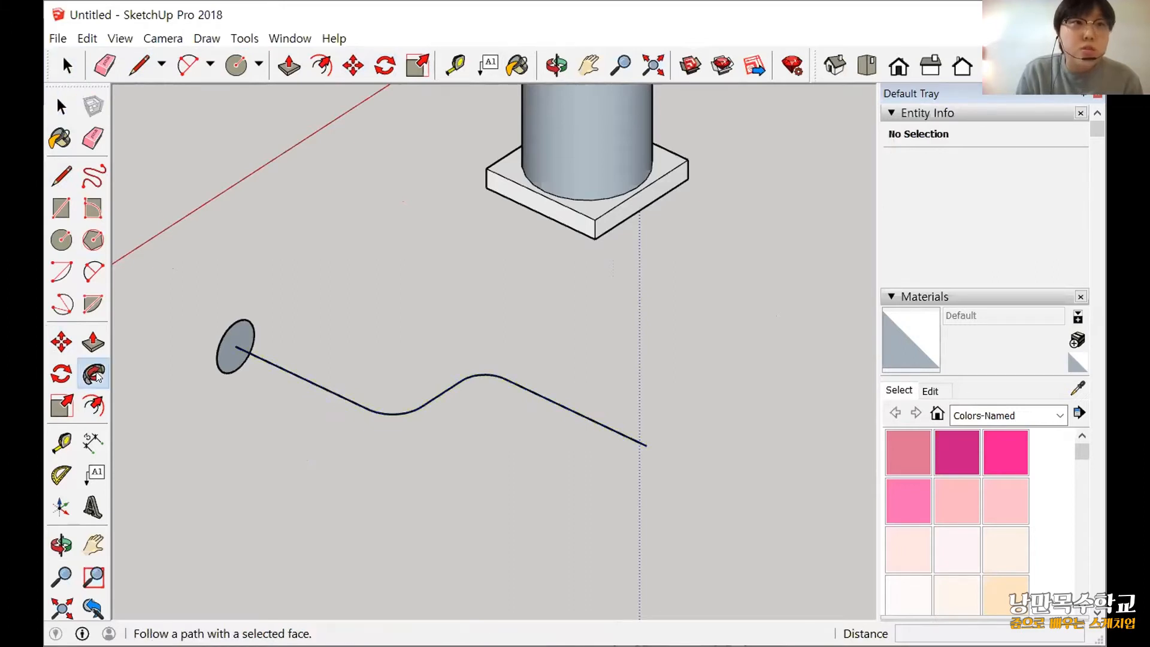
click(235, 341)
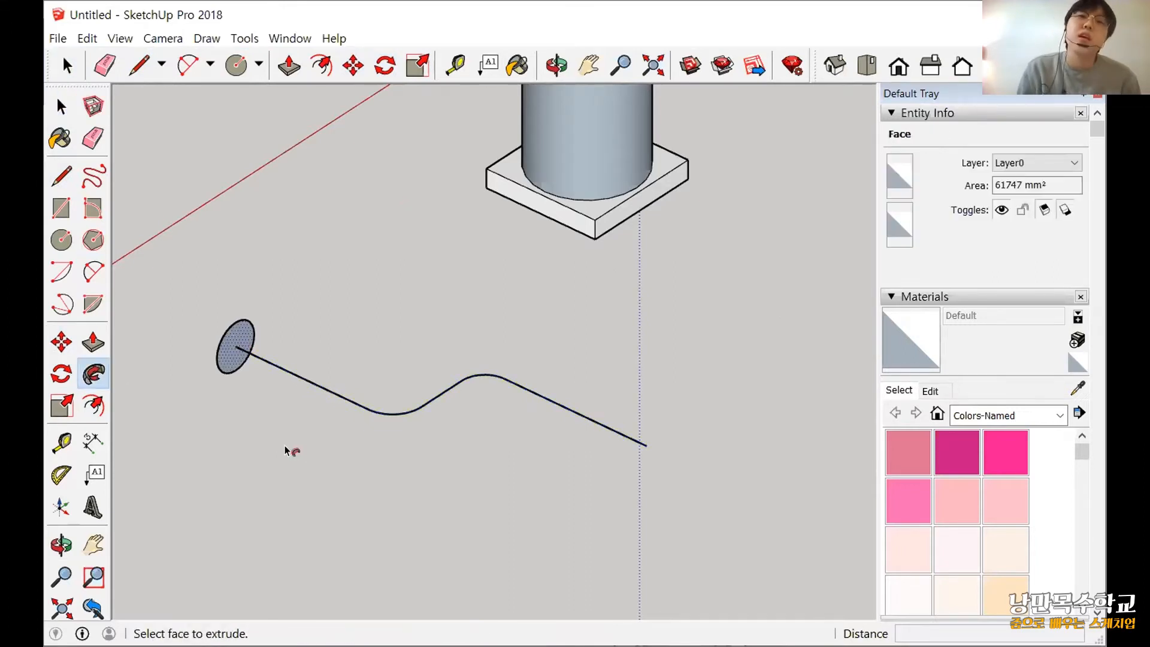
scroll(285, 445, down, 3)
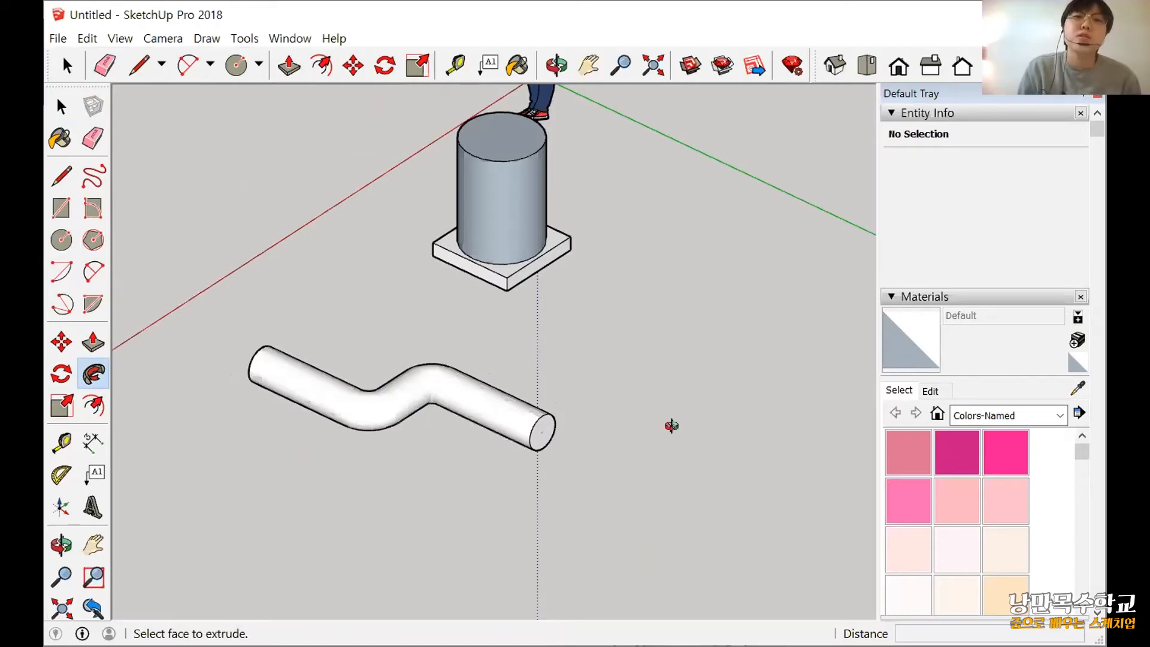
Select the entire swept pipe with all its connected faces and edges.
middle_drag(673, 424, 437, 188)
click(323, 185)
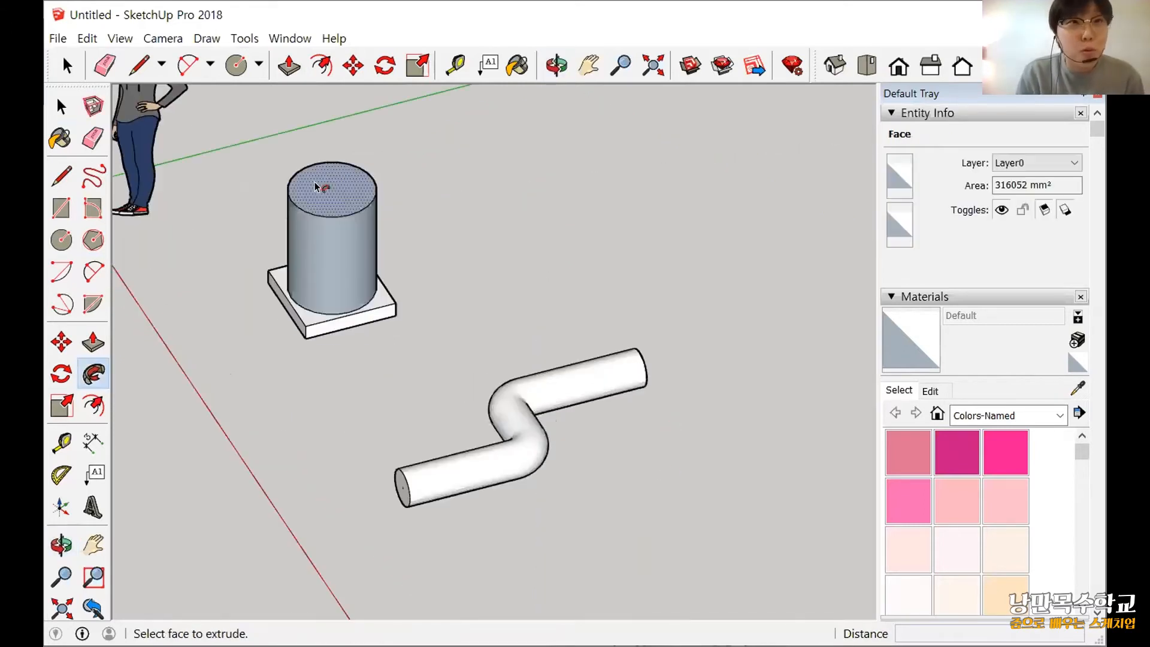
middle_drag(423, 472, 427, 437)
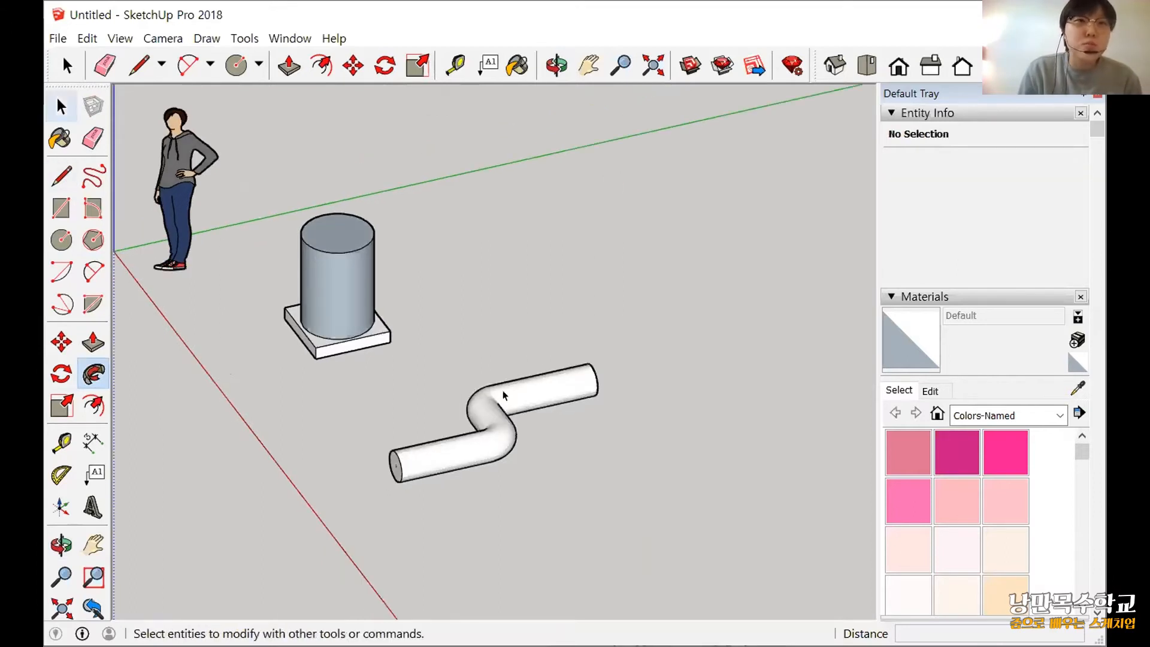
key(space)
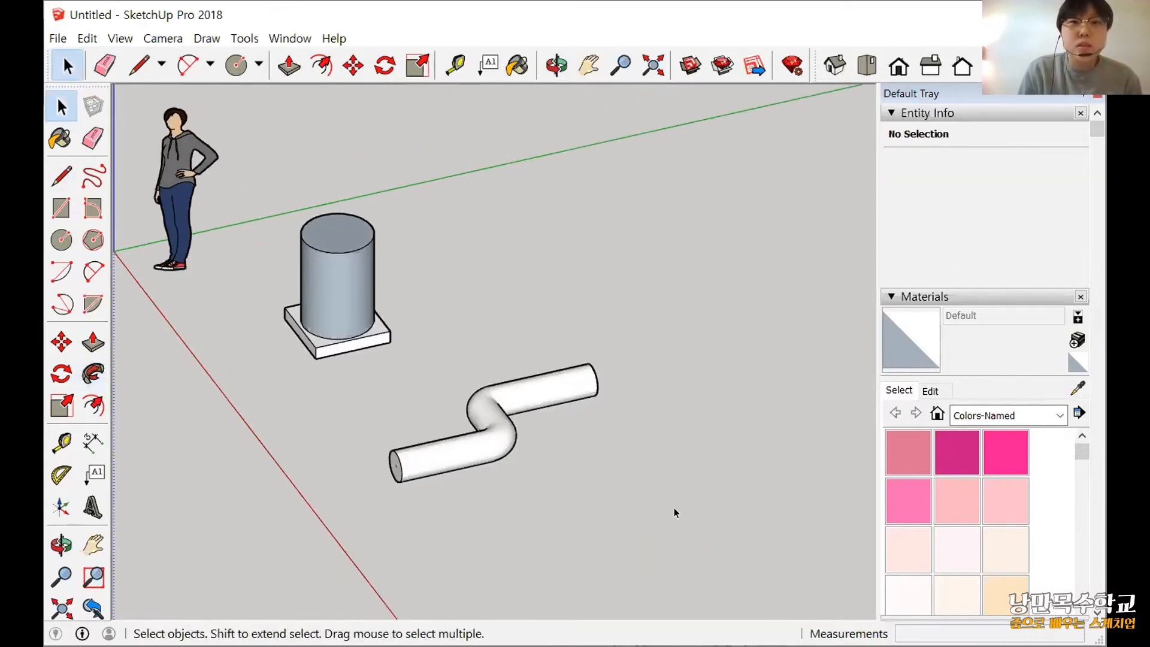
middle_drag(675, 508, 647, 521)
triple_click(552, 412)
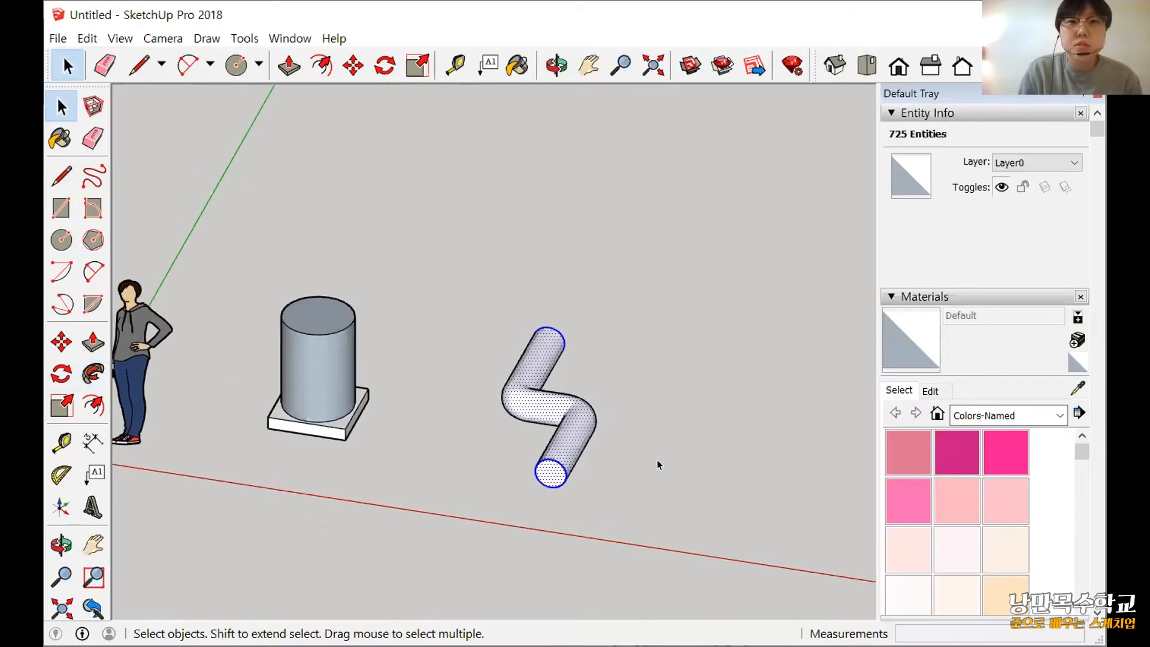
key(alt+h)
middle_drag(519, 427, 268, 576)
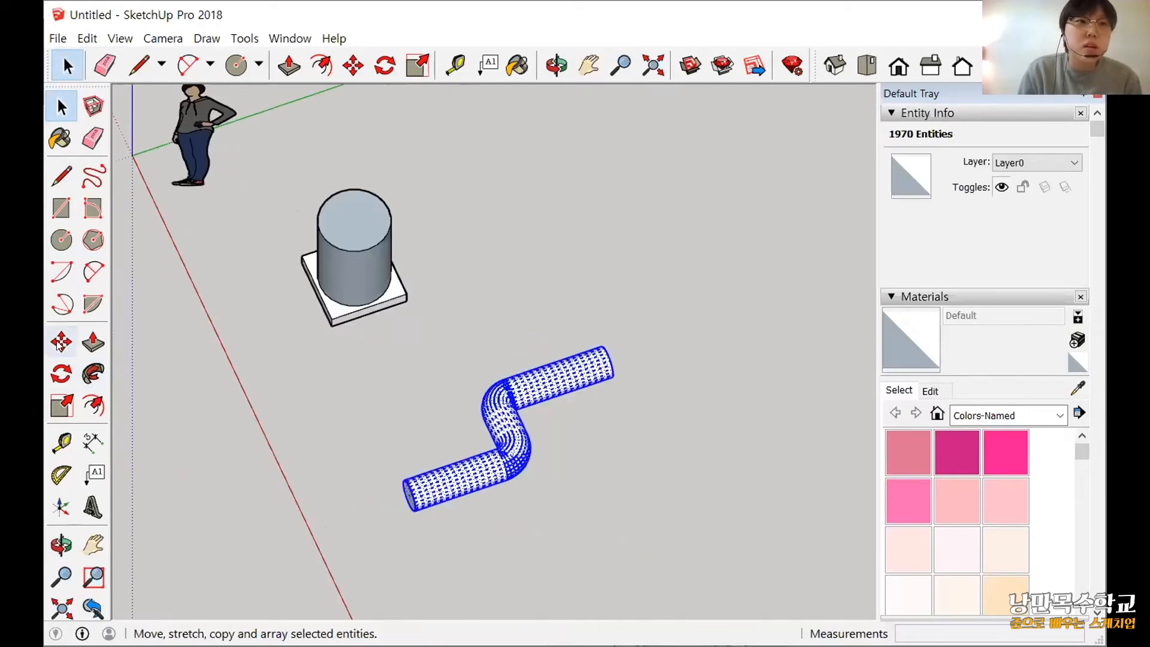
Try to rotate the selected pipe by -90° about the red axis from its end centre, and undo that rotation.
click(62, 374)
scroll(376, 443, up, 3)
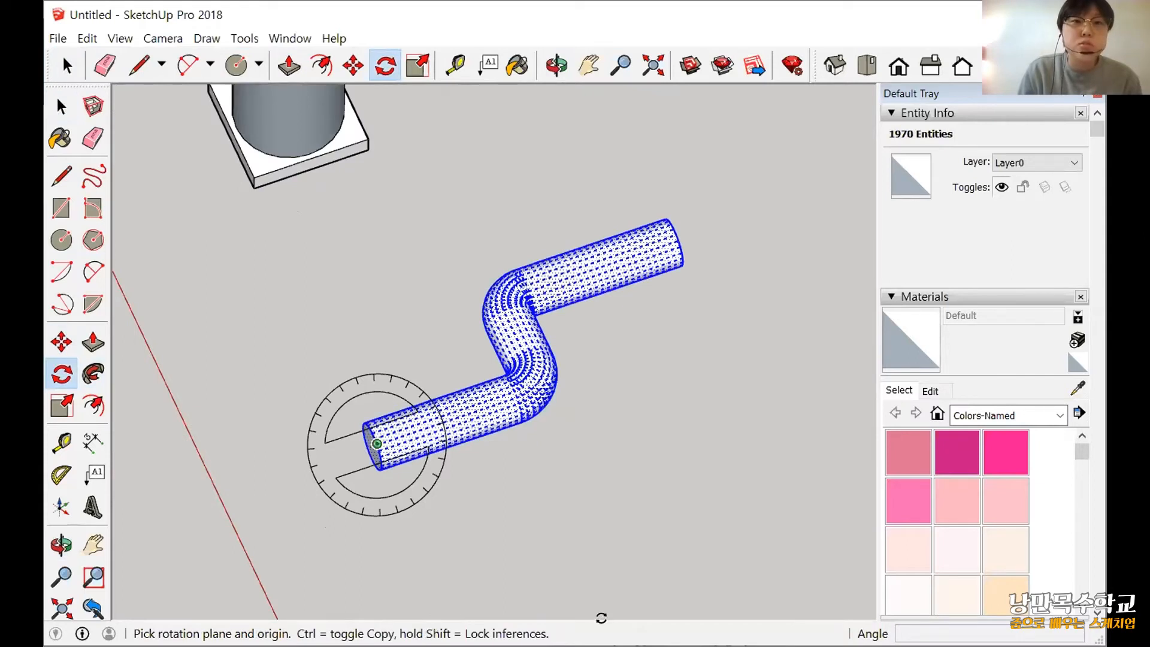
drag(601, 618, 454, 586)
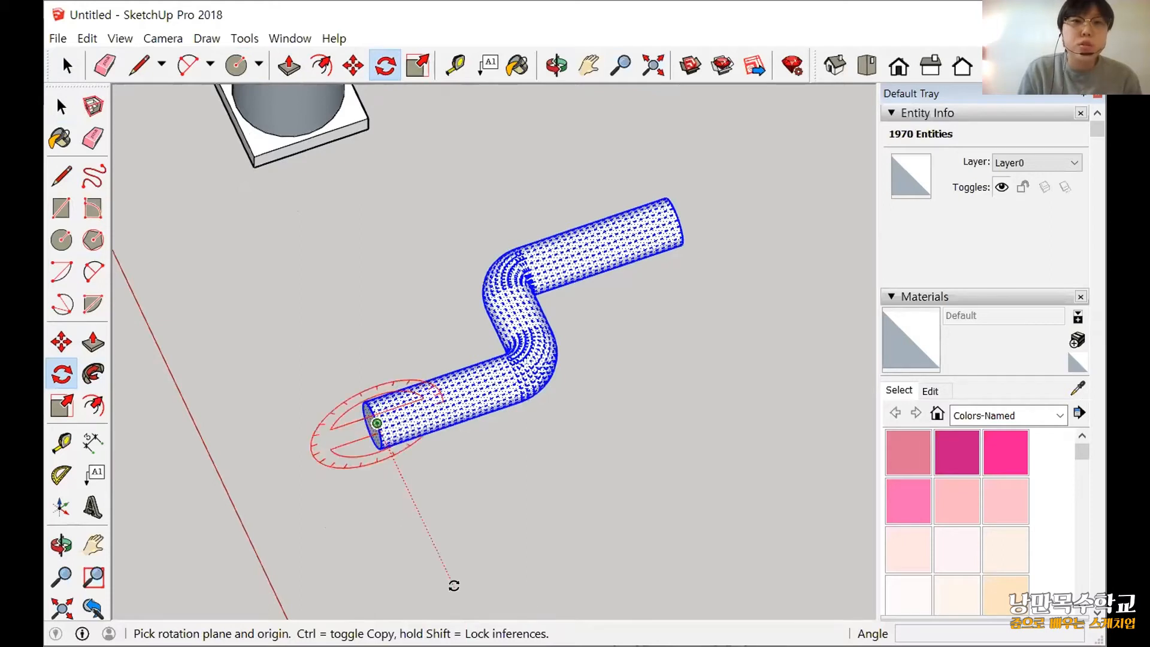
drag(455, 585, 454, 586)
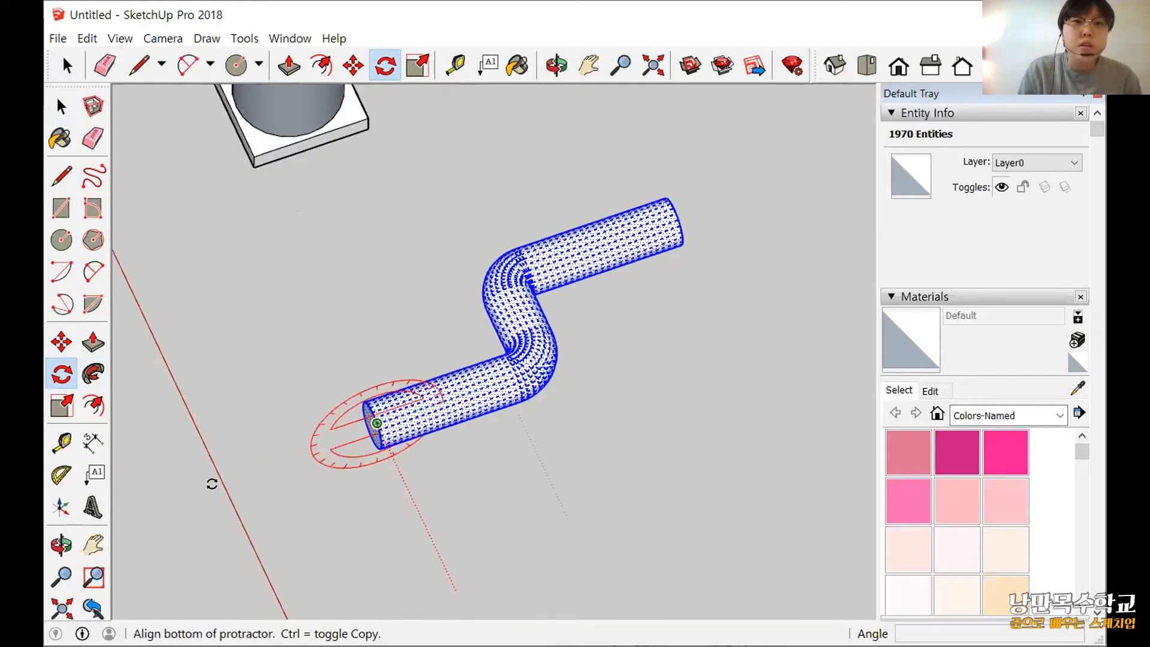
click(314, 386)
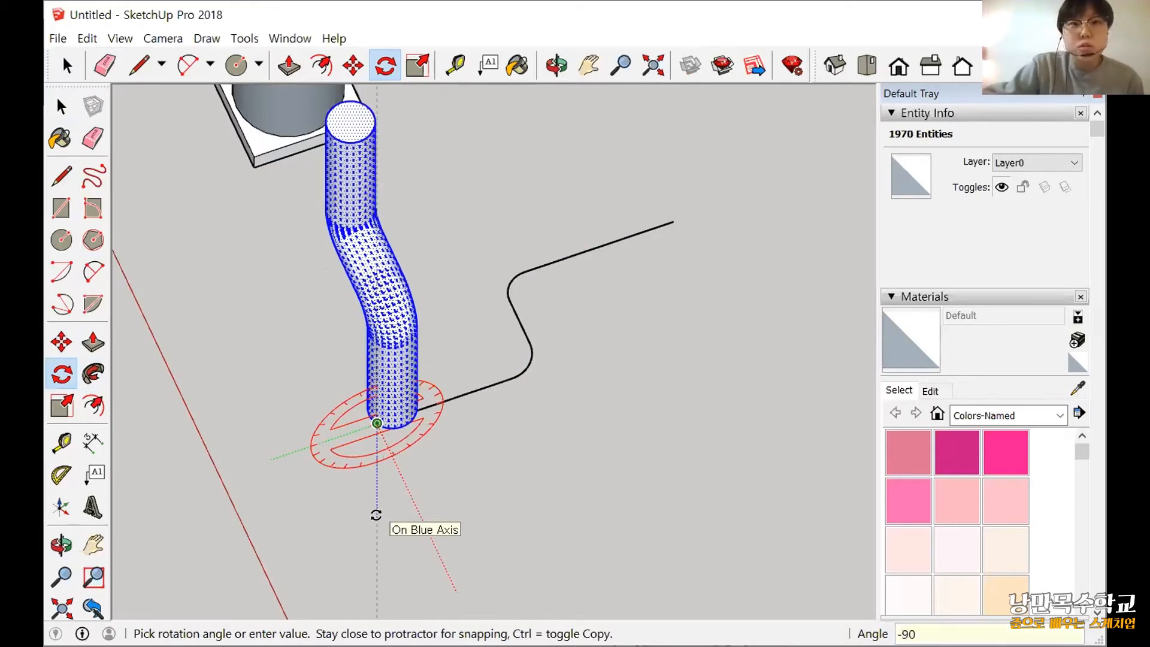
key(Return)
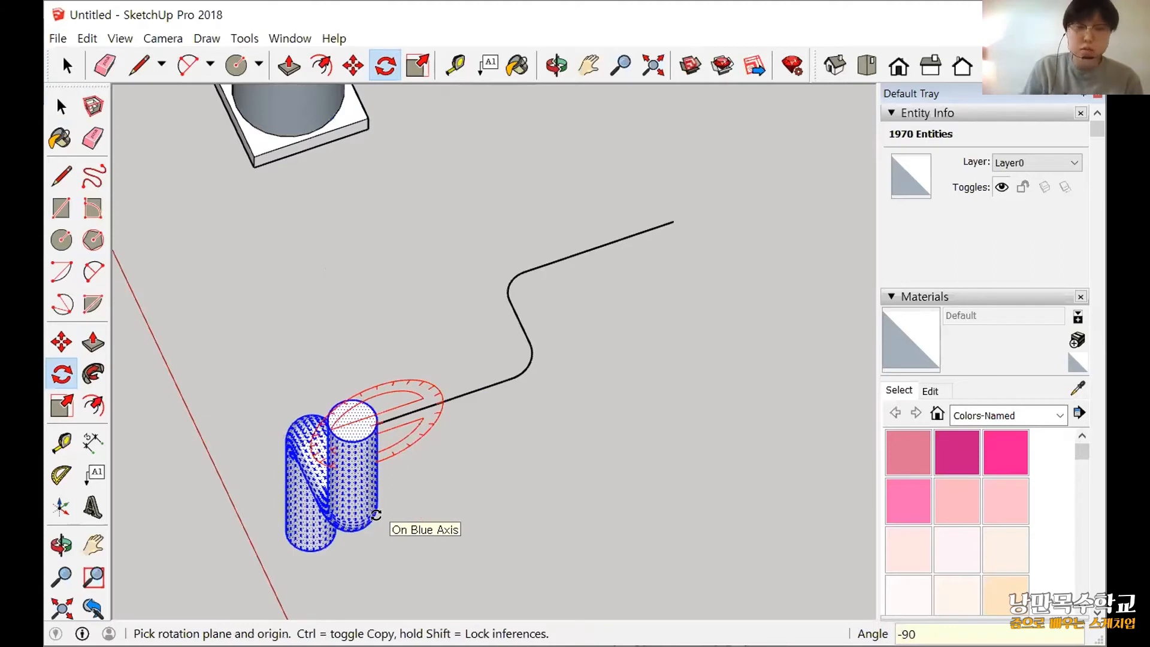
key(ctrl+z)
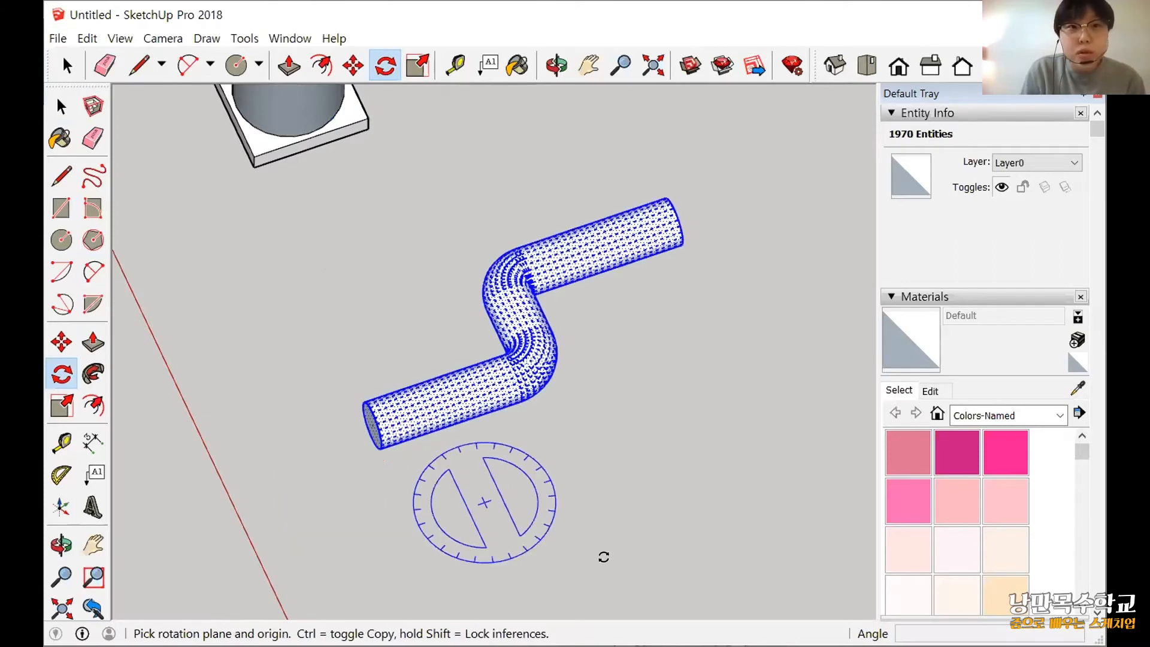
Rotate the selected pipe 90° upright about the red axis from the centre of its near end, and clear the selection.
click(377, 422)
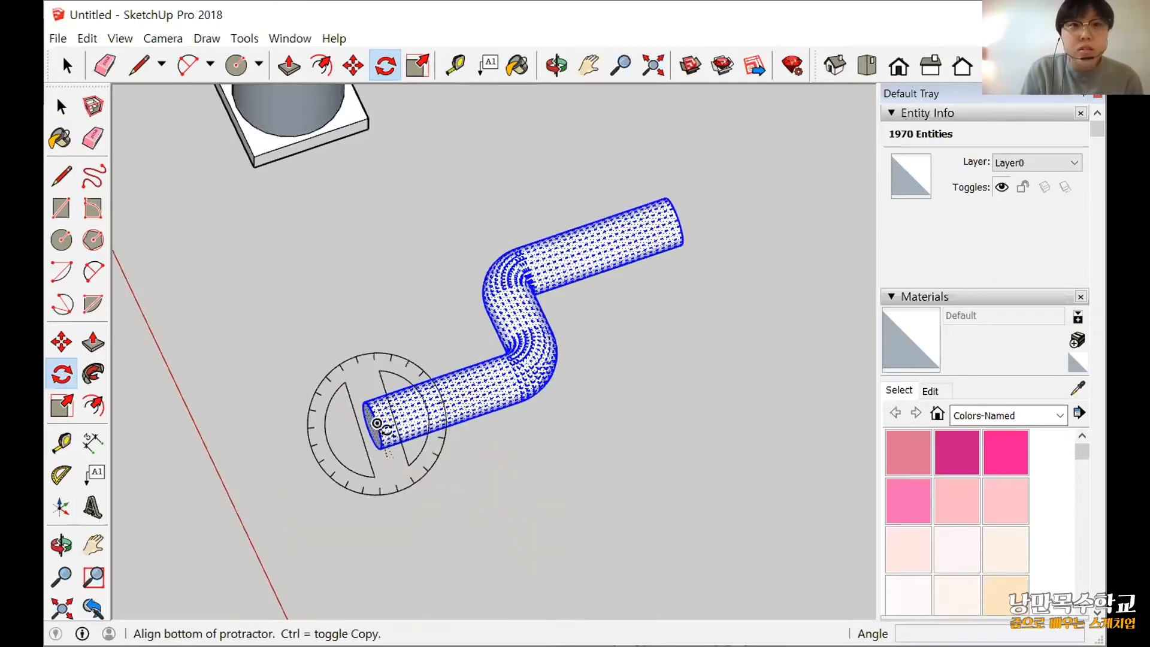
key(Escape)
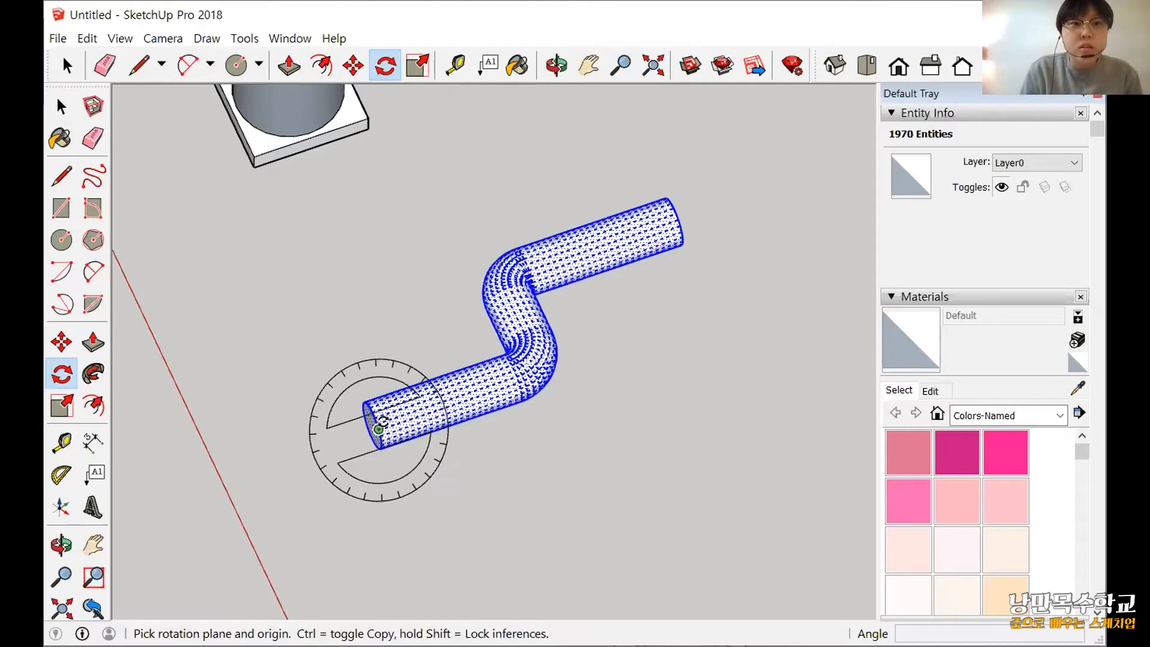
key(Right)
click(461, 600)
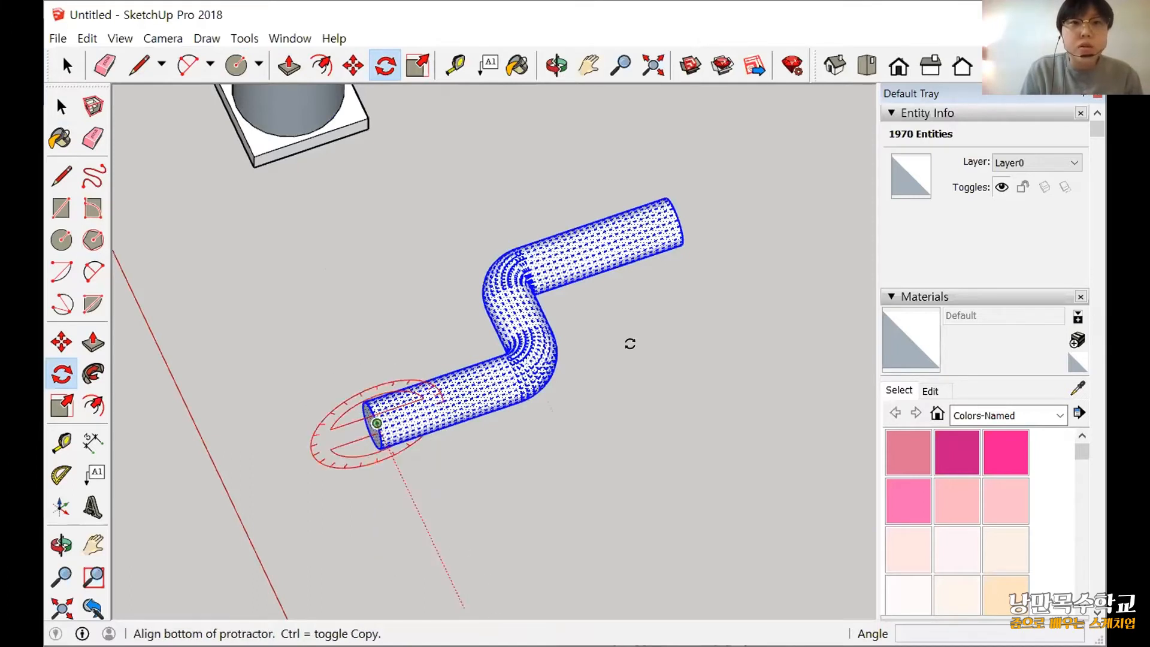
click(676, 317)
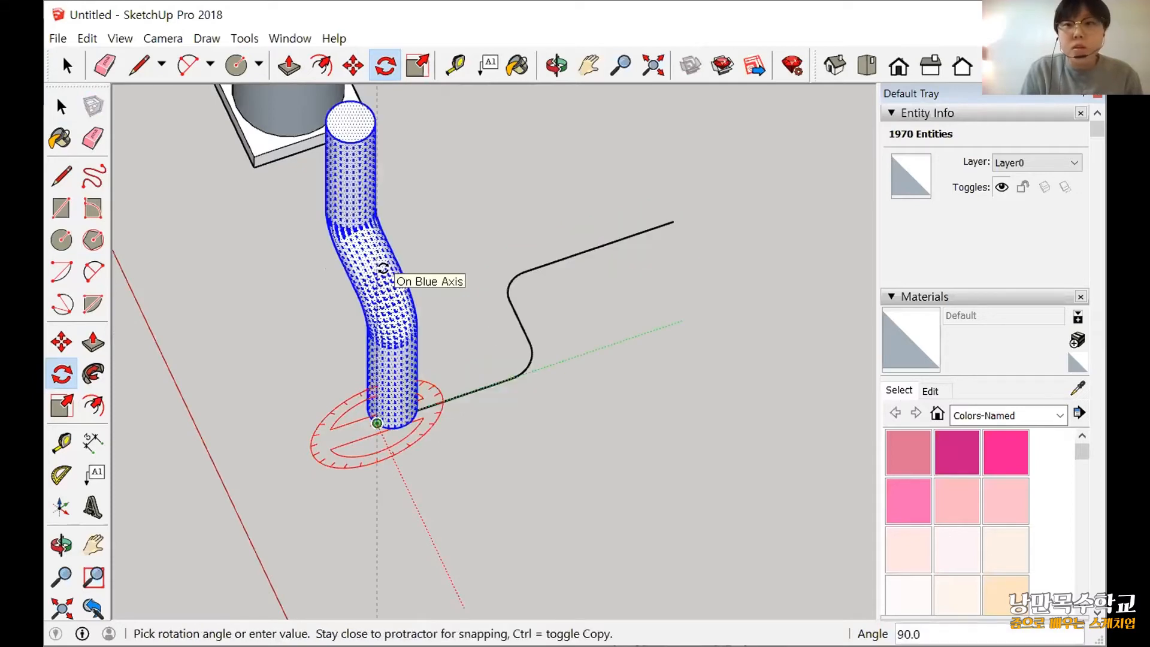
click(384, 267)
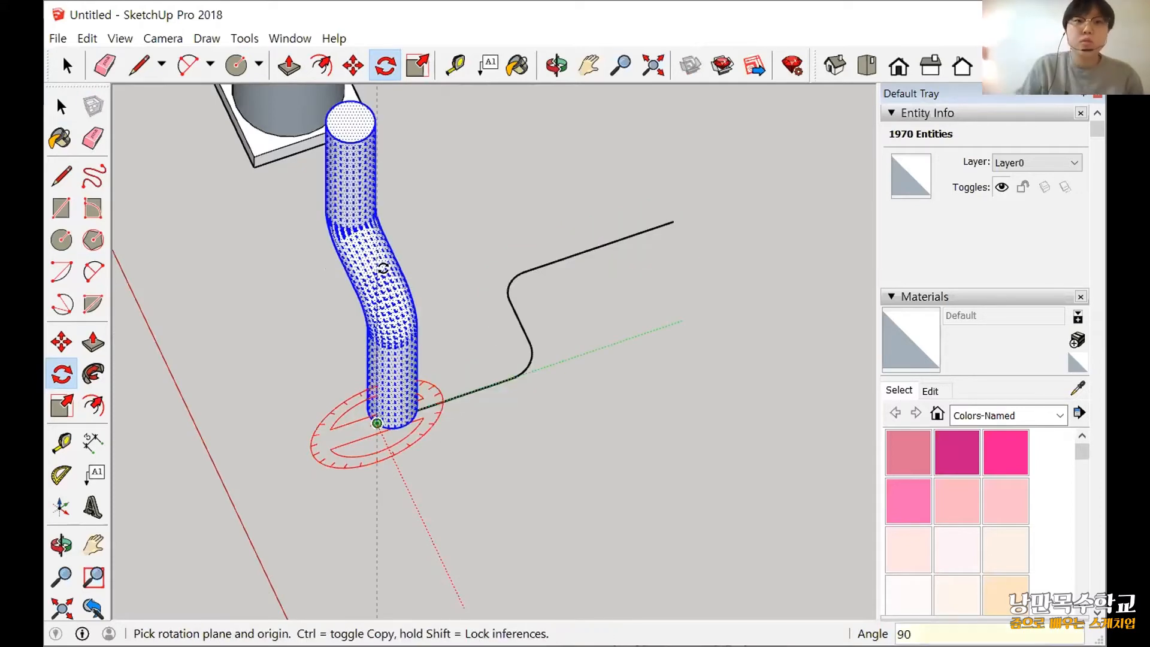
scroll(593, 342, down, 3)
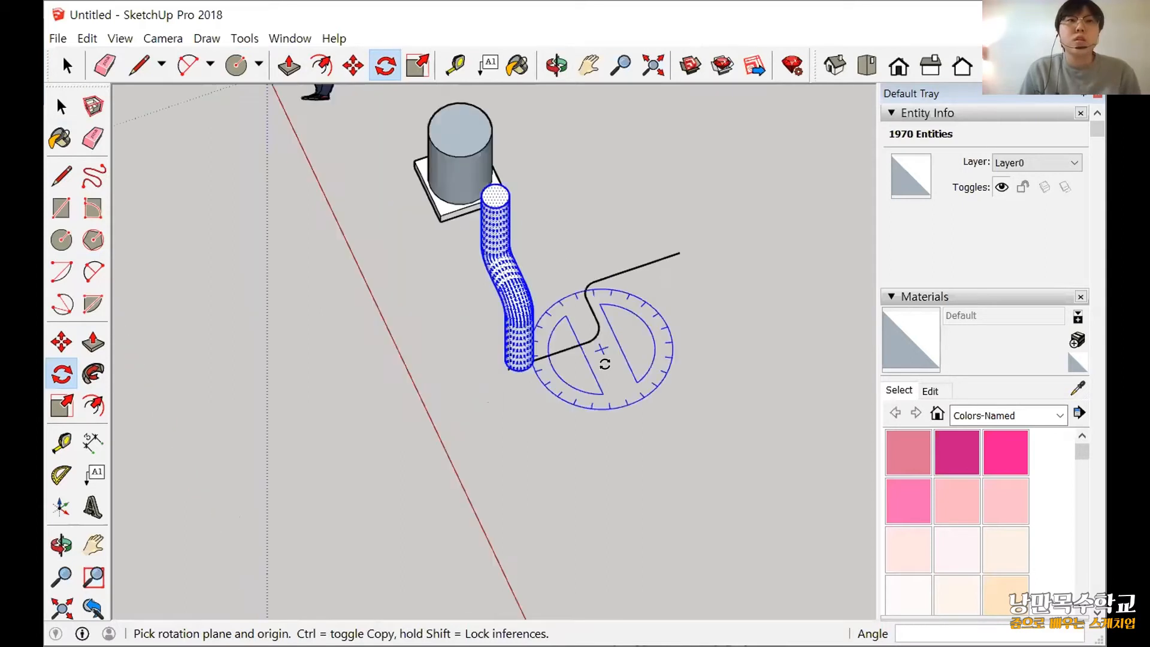
click(68, 108)
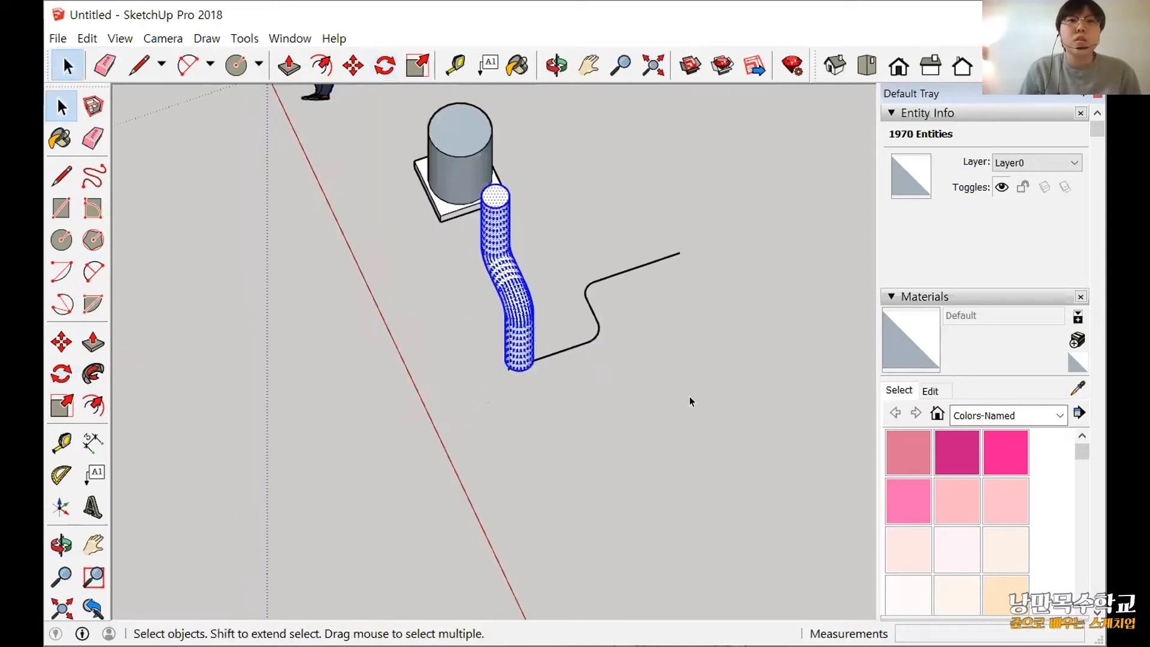
click(595, 372)
middle_drag(595, 372, 791, 158)
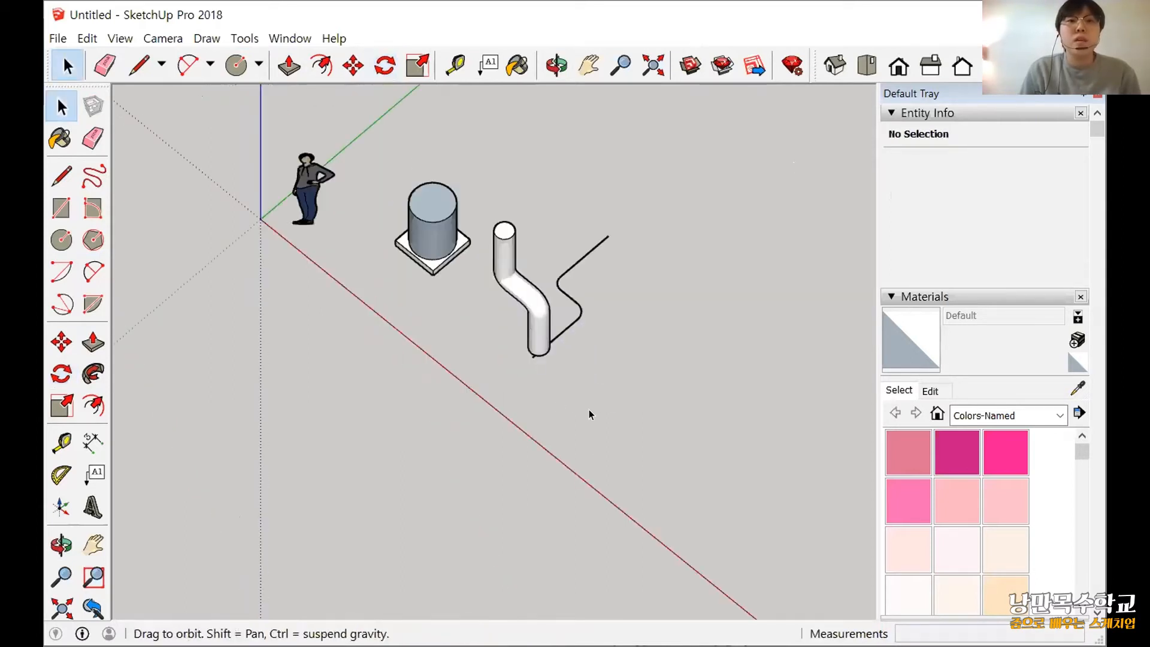
Select the whole upright pipe and move it about 2387 mm by its lower end onto the stove cylinder's top face.
scroll(480, 332, up, 5)
triple_click(476, 328)
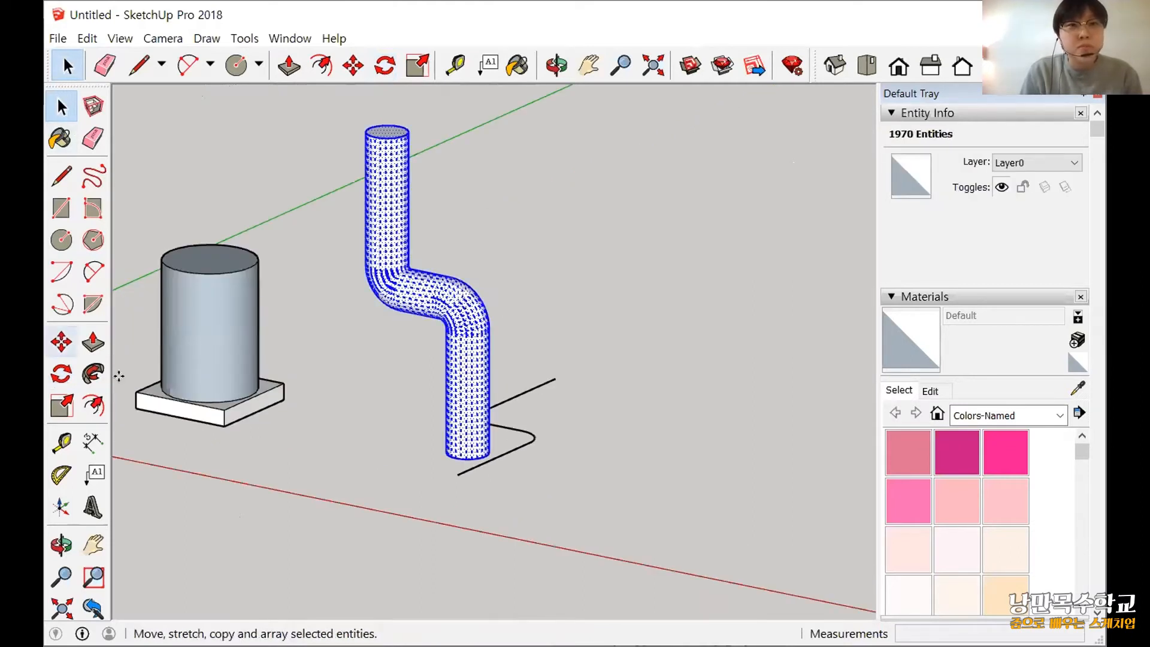
key(m)
scroll(437, 454, up, 3)
scroll(398, 252, up, 5)
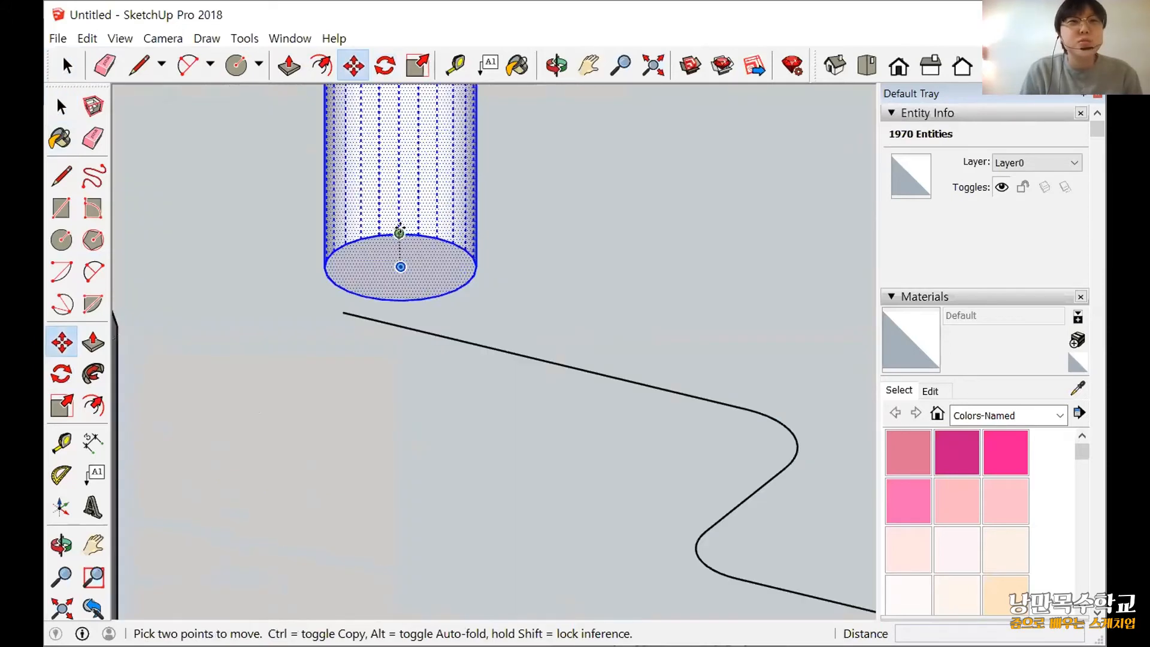
click(388, 285)
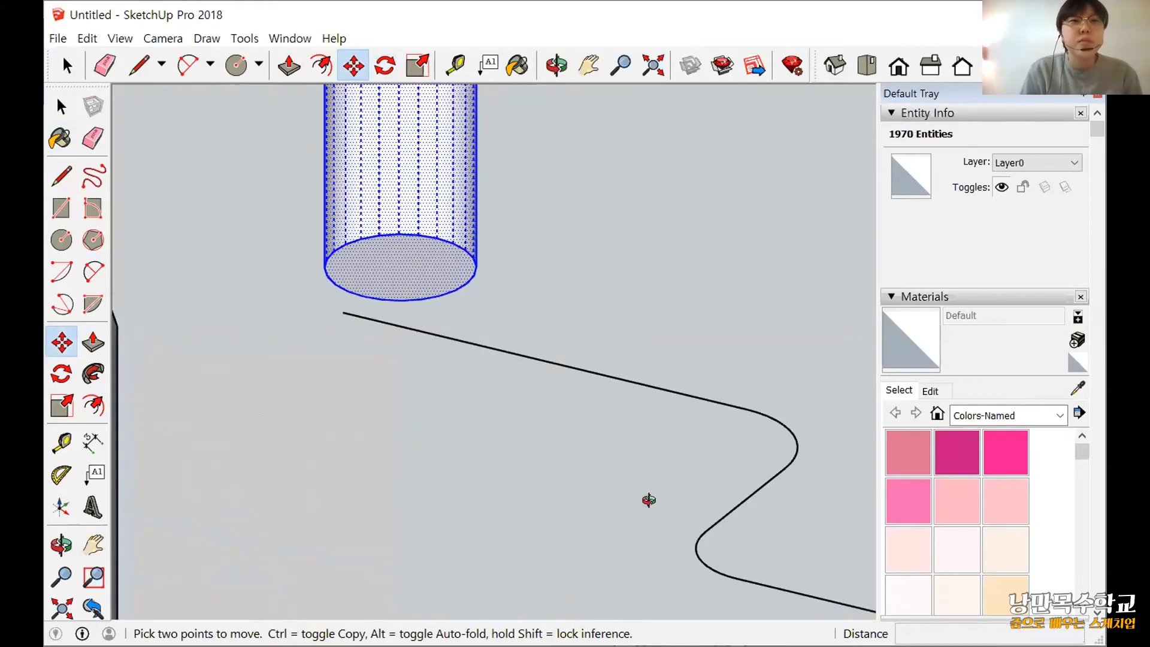
scroll(482, 393, down, 4)
mouse_move(483, 393)
middle_down()
mouse_move(372, 381)
mouse_move(480, 421)
middle_up()
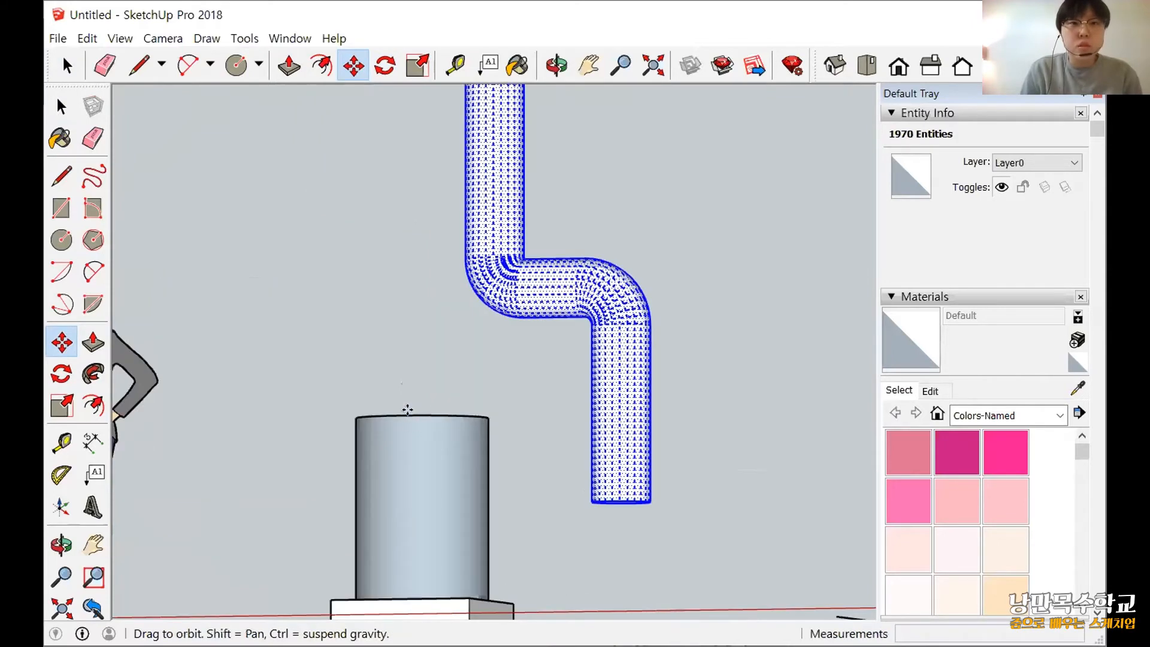
middle_drag(406, 405, 424, 377)
scroll(425, 416, up, 4)
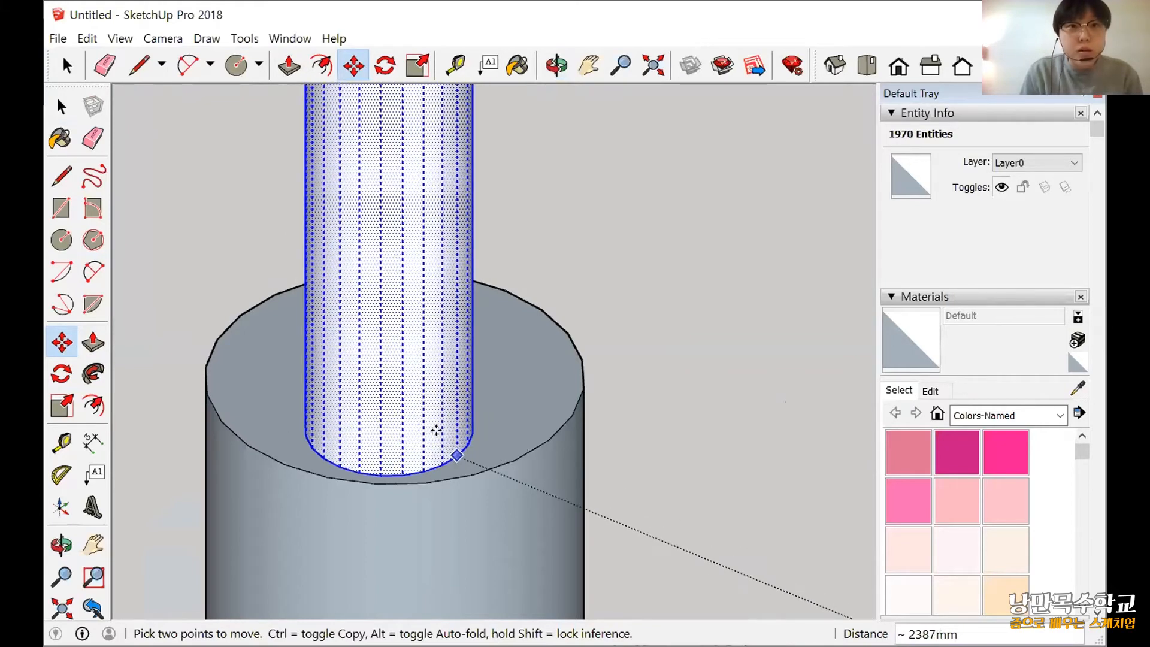
scroll(446, 439, up, 1)
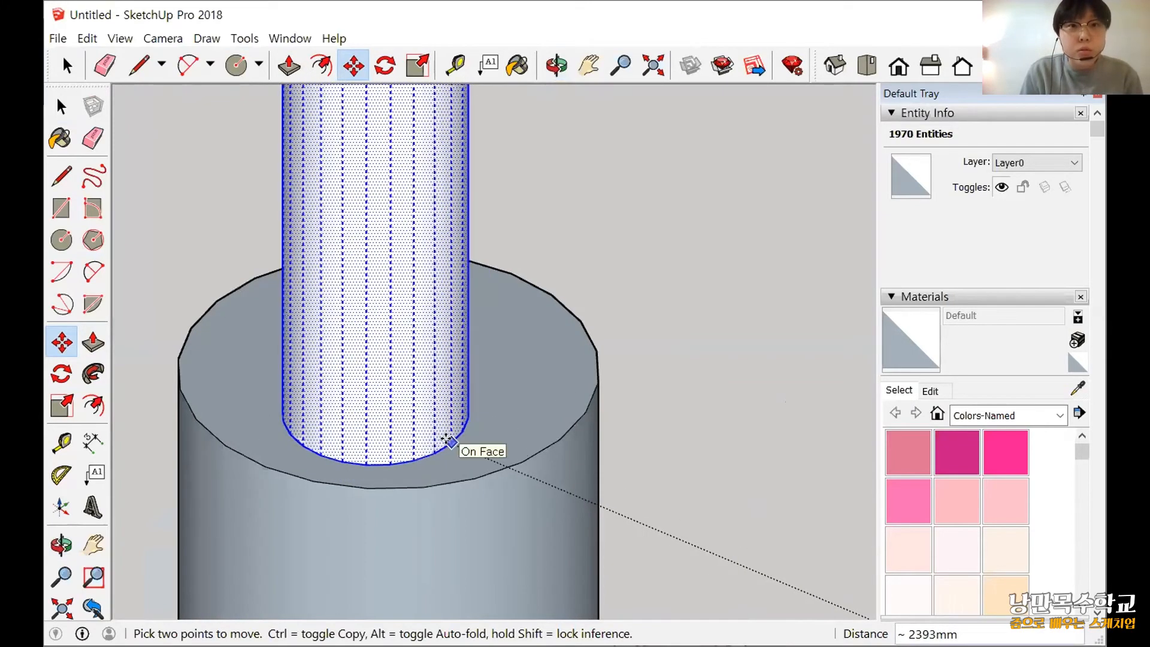
click(451, 439)
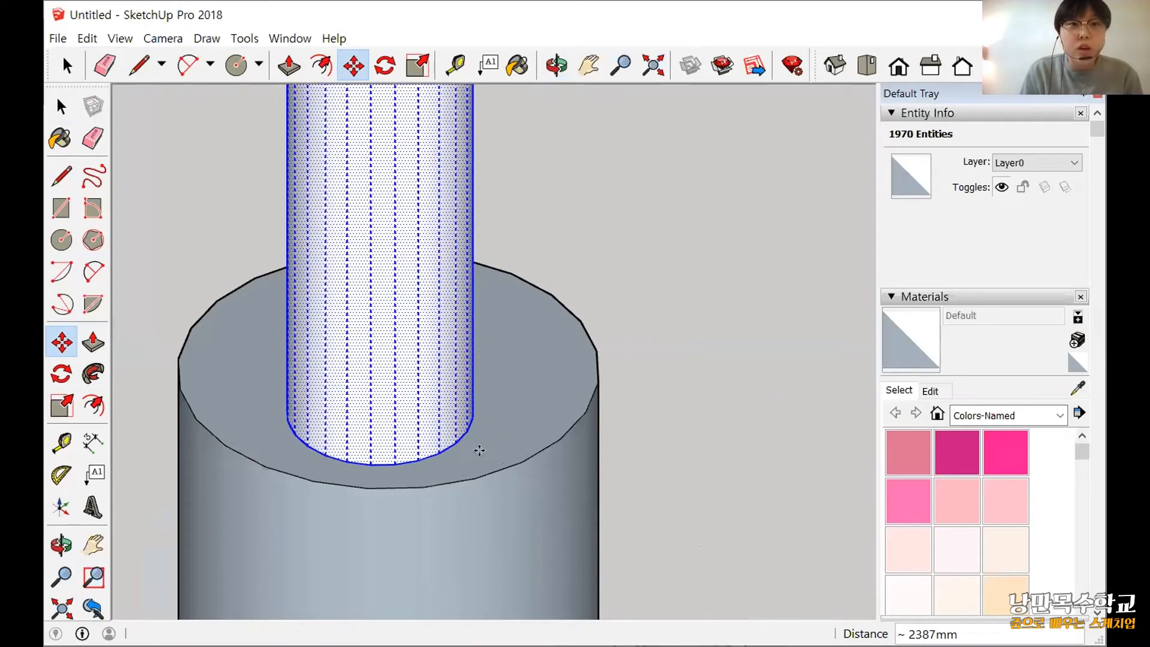
Clear the selection and examine the pipe's placement on the stove from several sides.
scroll(640, 491, down, 2)
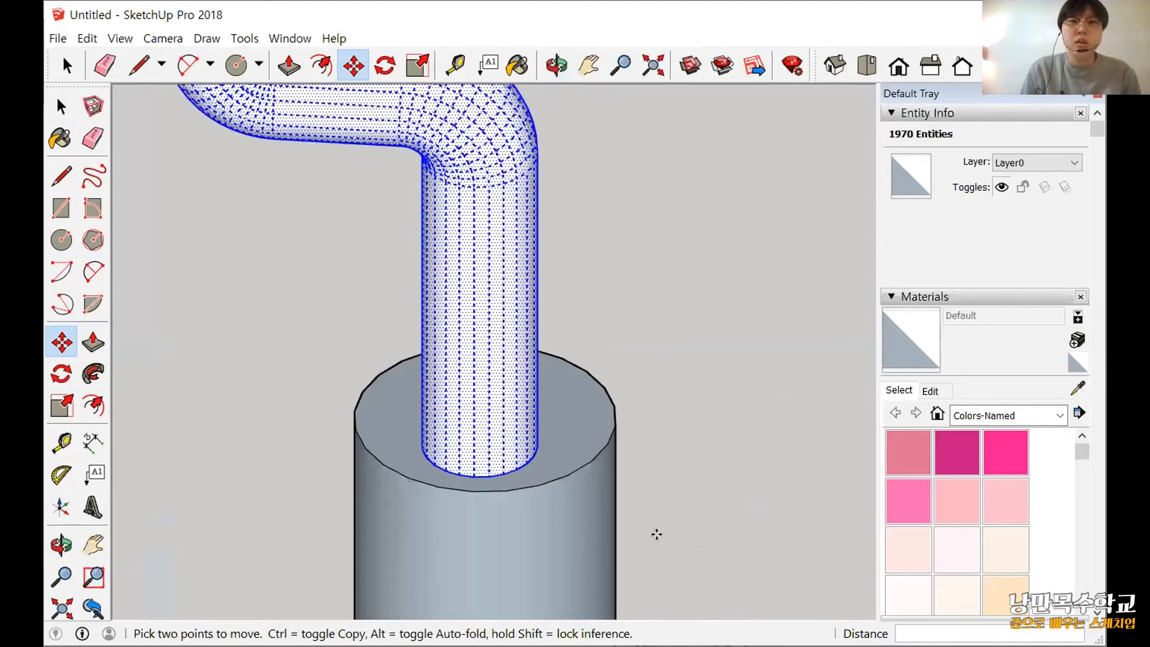
key(ctrl+t)
scroll(655, 534, down, 2)
middle_drag(654, 533, 386, 428)
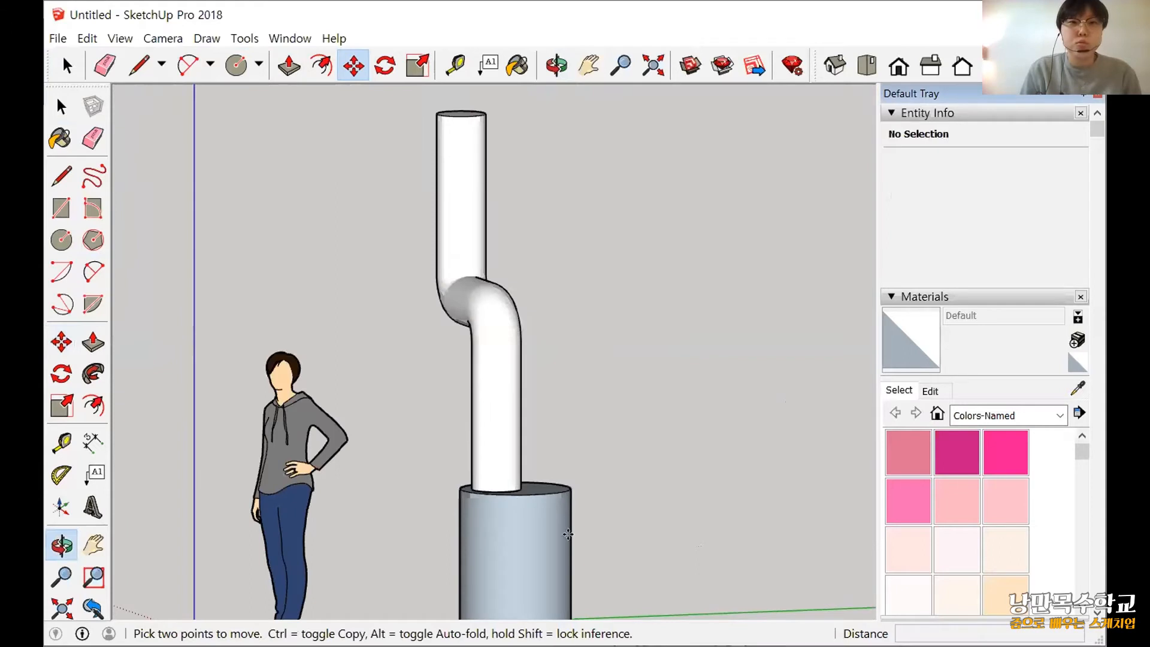
middle_drag(542, 569, 485, 563)
scroll(541, 569, down, 3)
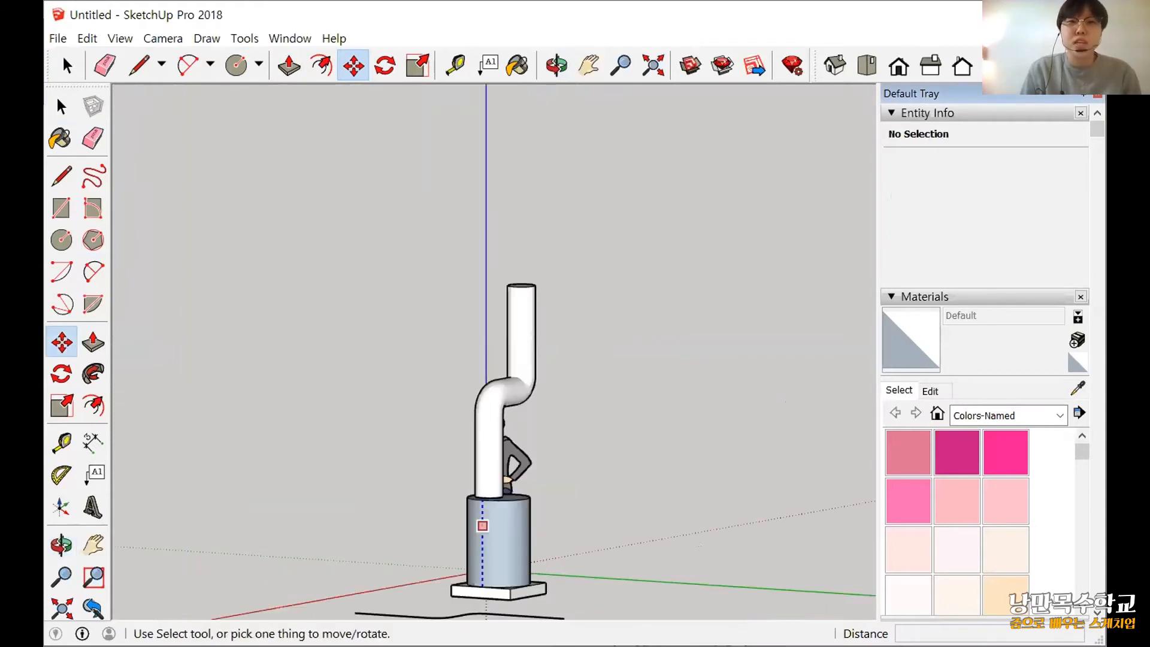
middle_drag(839, 527, 570, 431)
scroll(557, 515, up, 2)
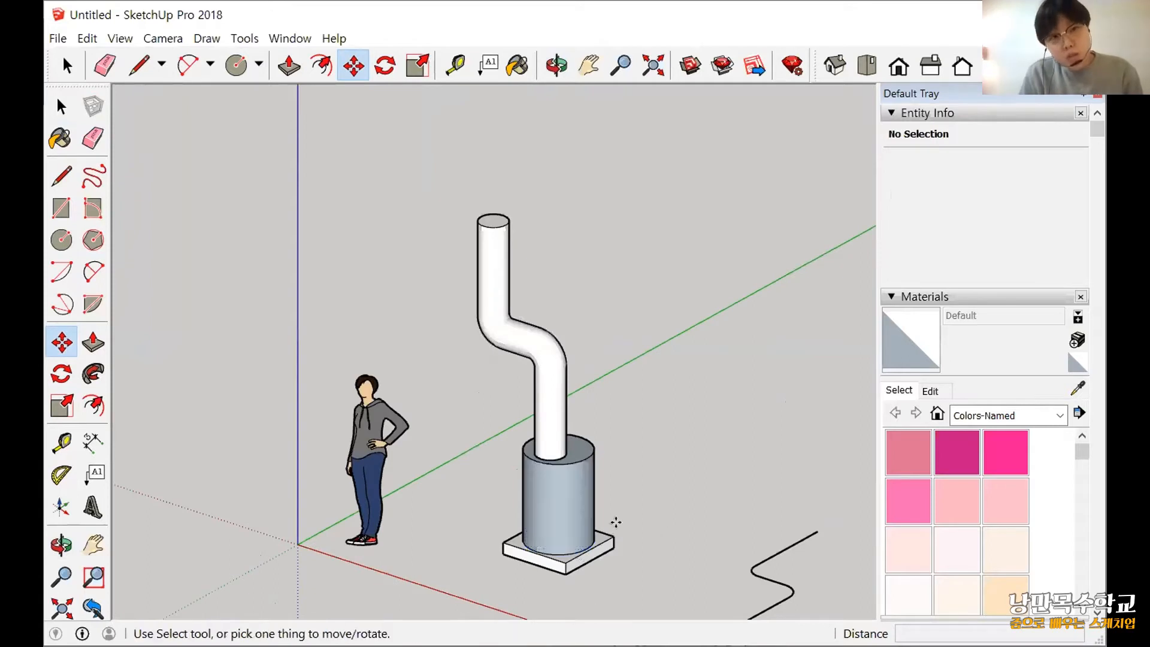
scroll(618, 550, up, 2)
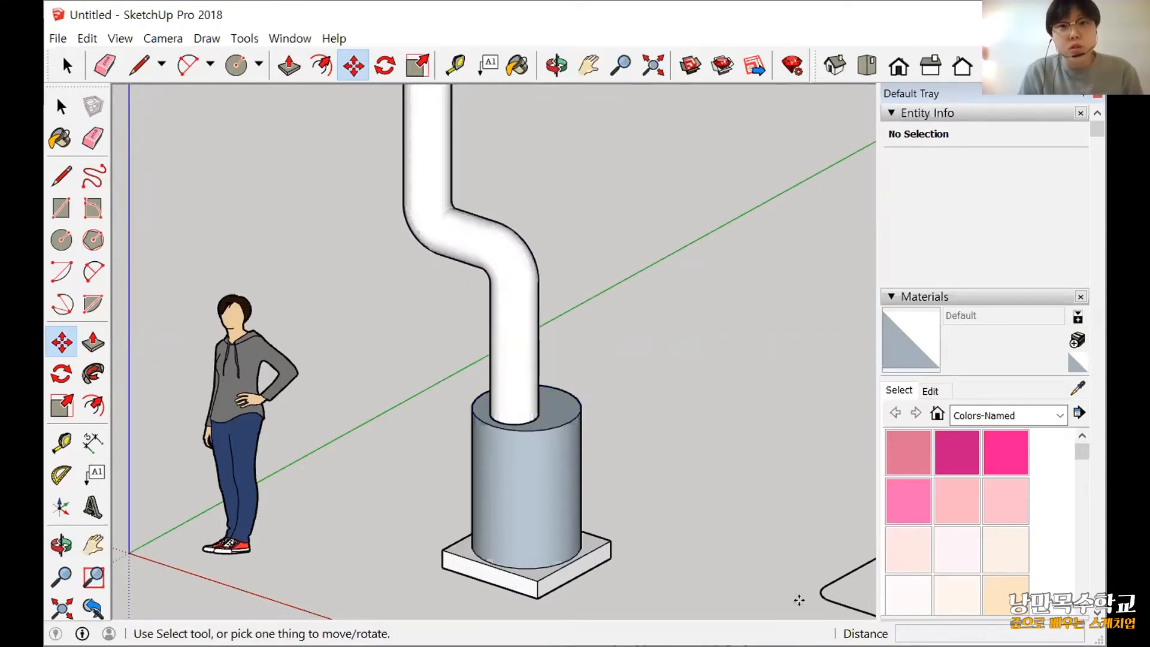
scroll(803, 593, down, 2)
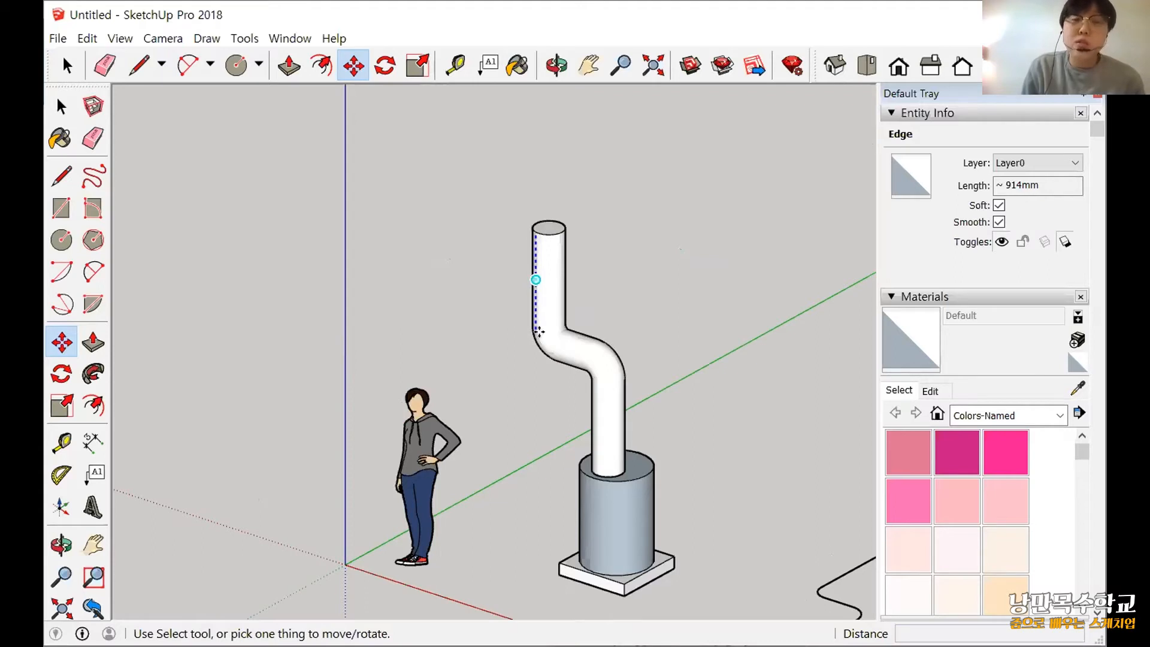
middle_drag(623, 453, 246, 447)
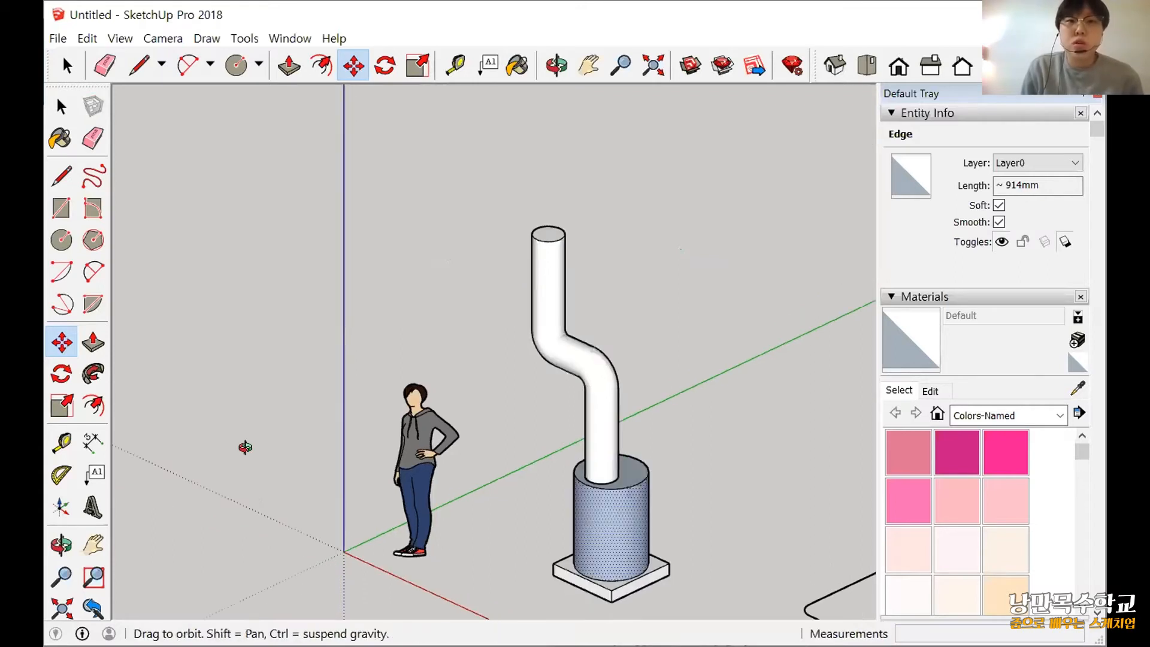
scroll(640, 439, down, 2)
shift+middle_drag(639, 439, 491, 387)
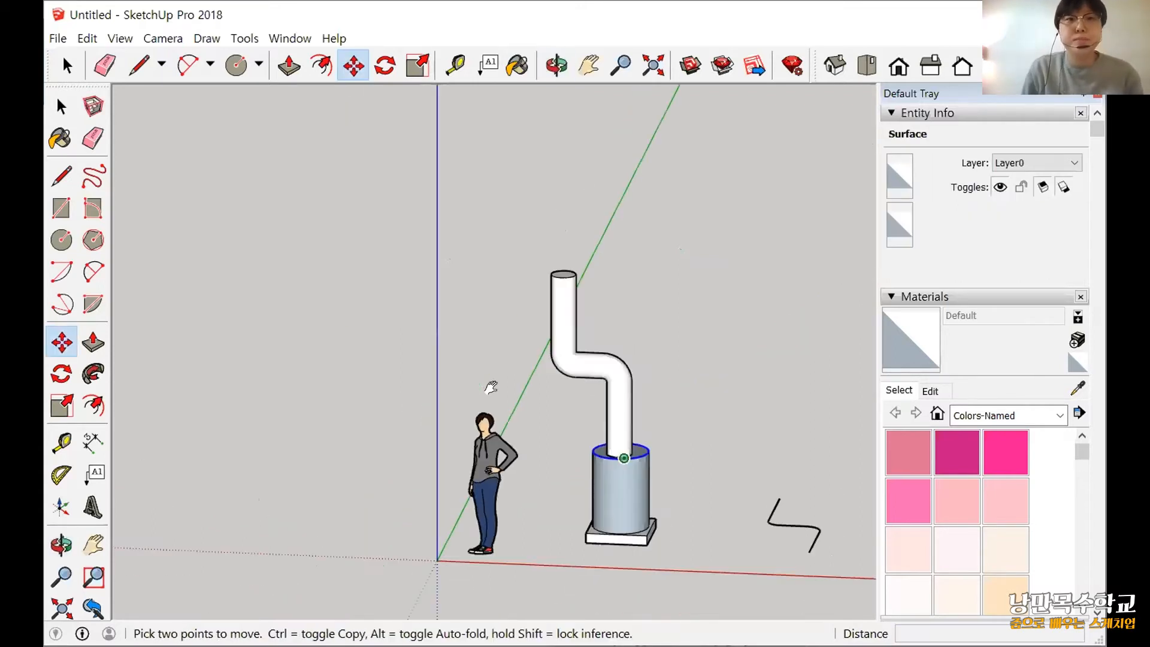
click(64, 104)
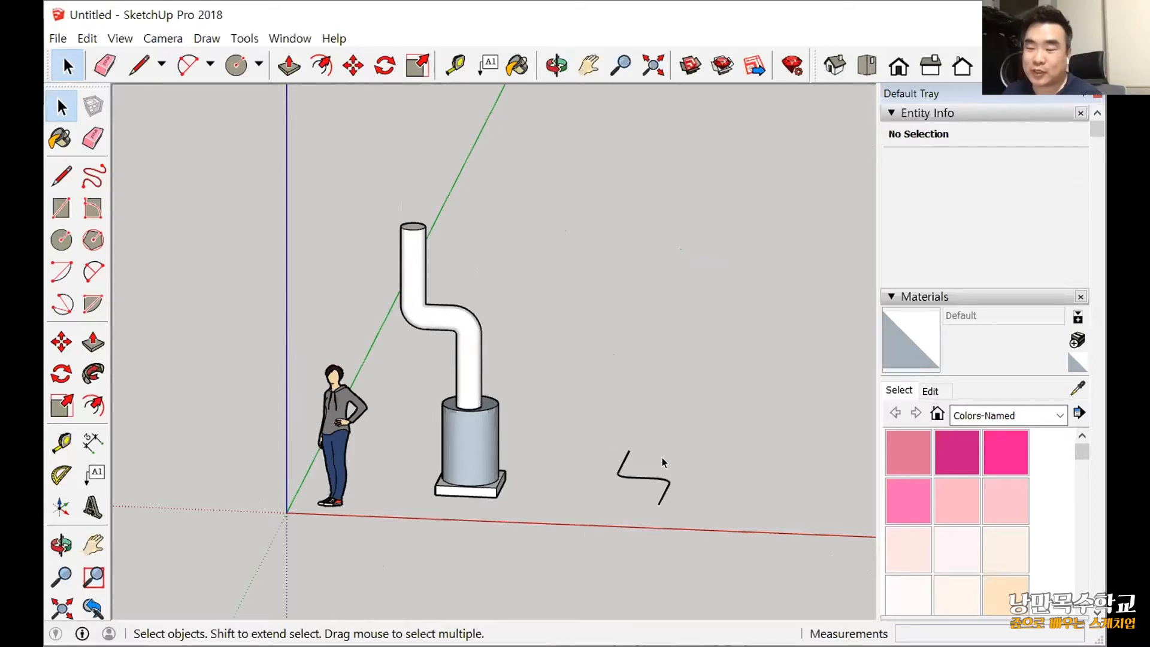
Draw a flat circle on the ground beside the near end of the leftover pipe path.
scroll(659, 442, down, 1)
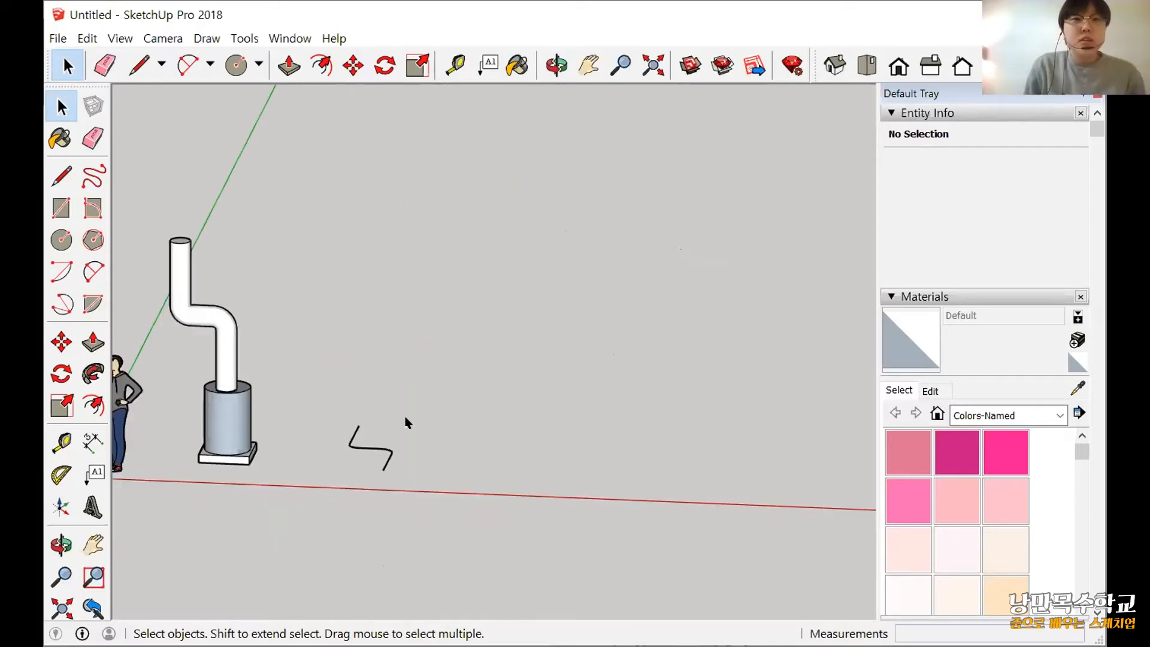
scroll(419, 509, up, 4)
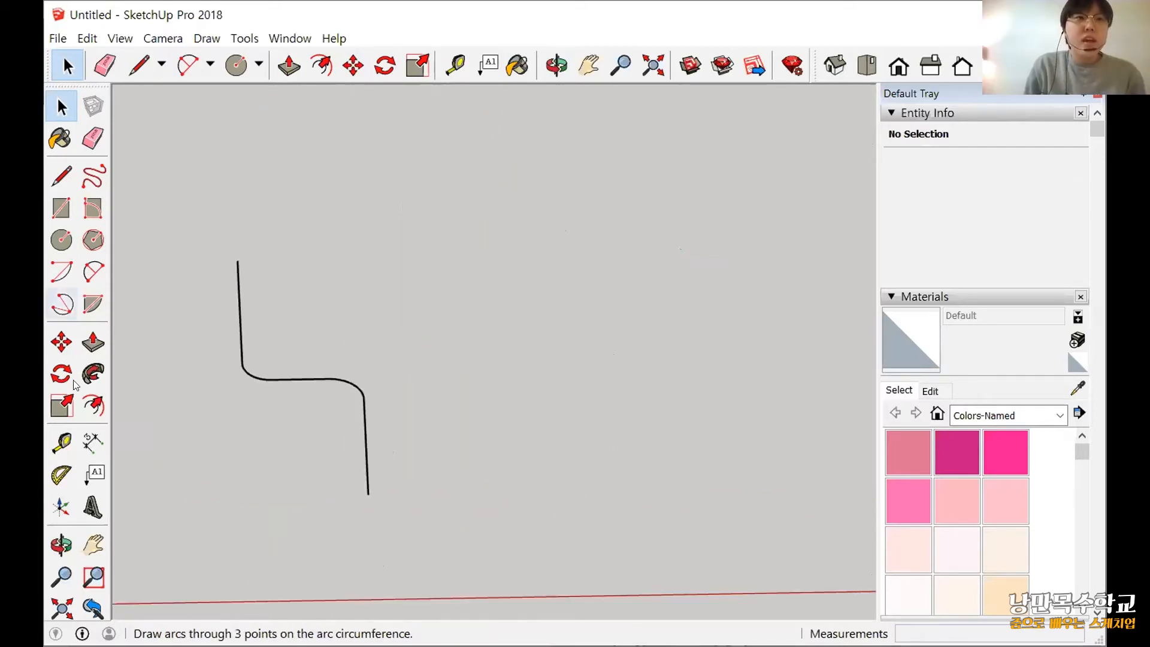
click(62, 241)
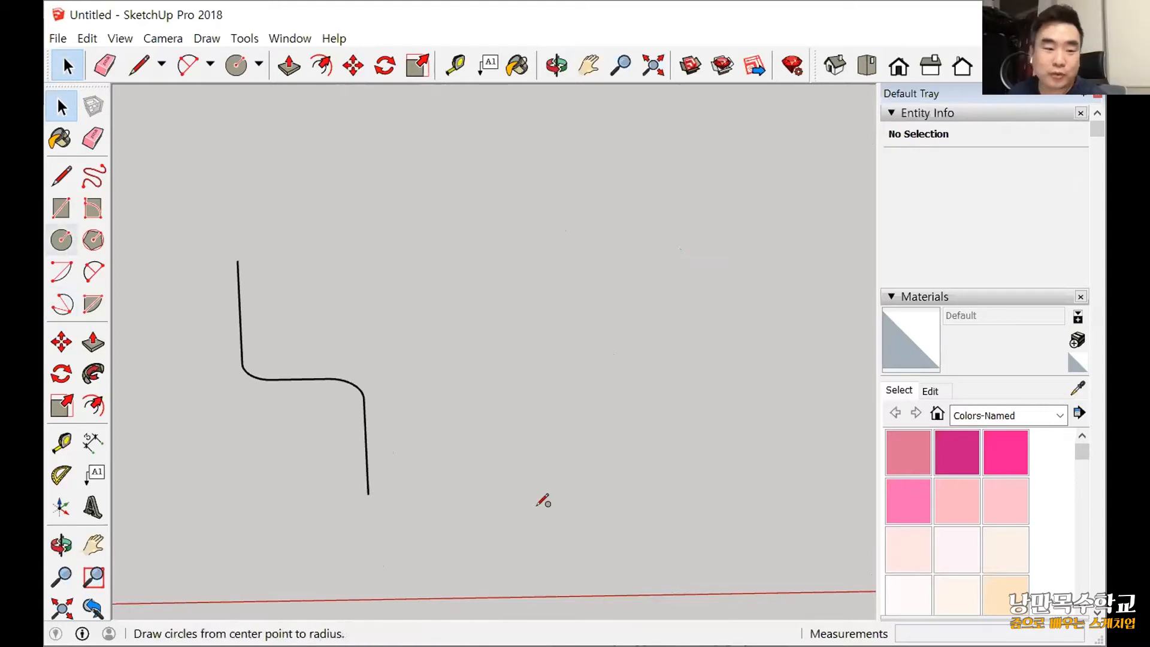
click(480, 449)
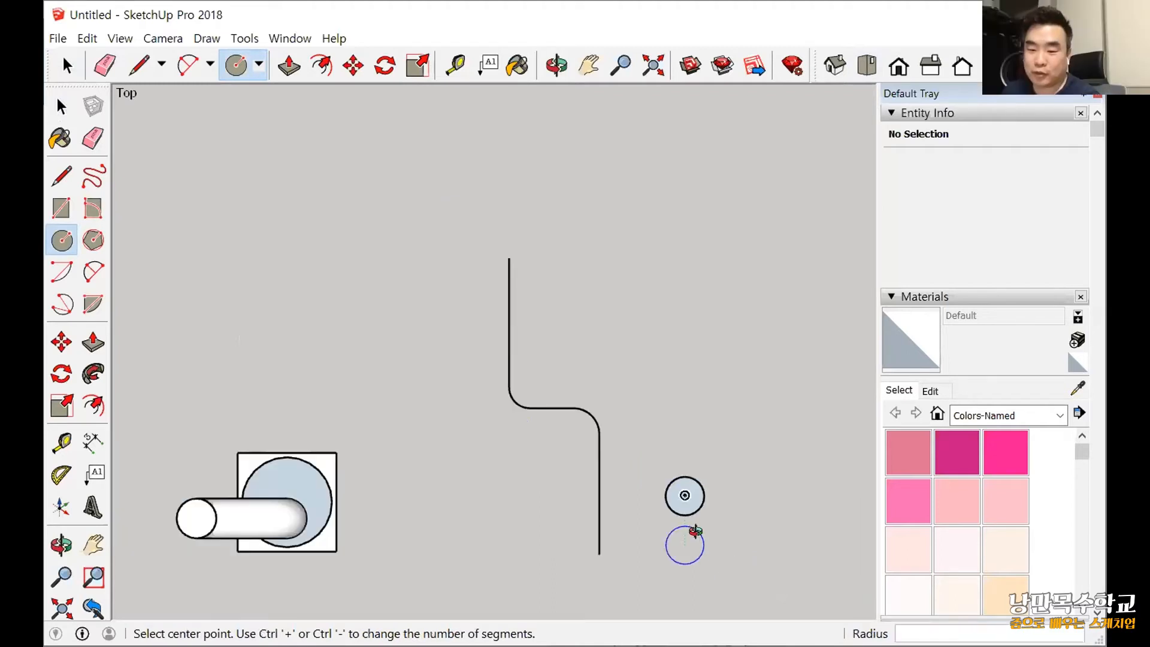
middle_drag(845, 197, 793, 138)
click(866, 65)
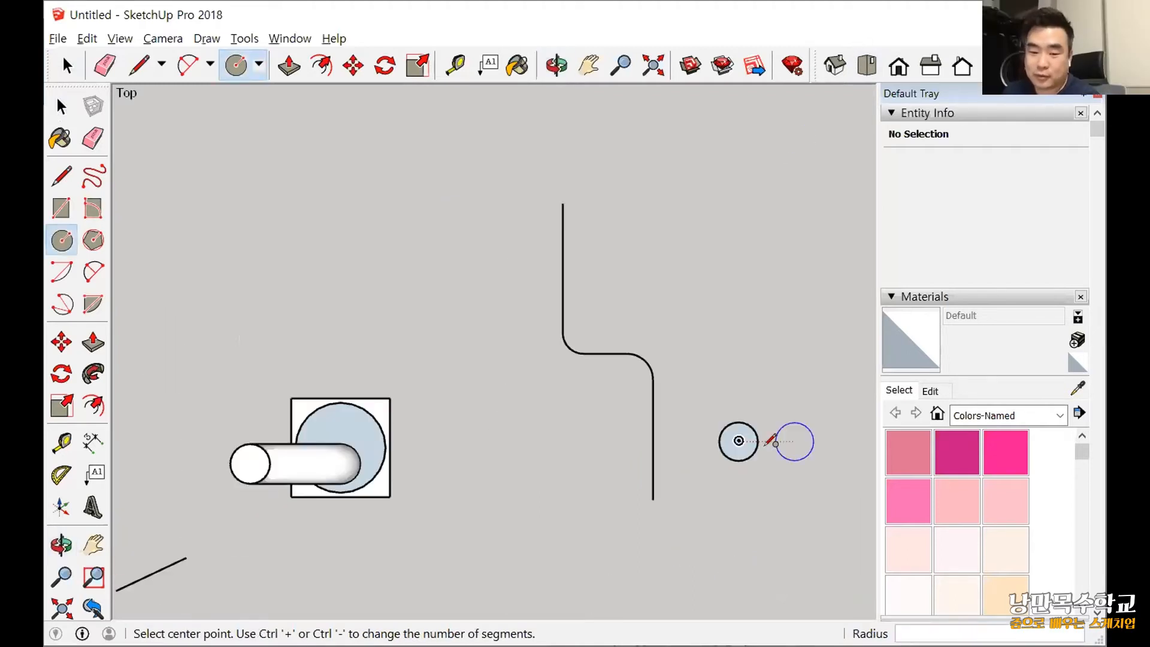
click(836, 65)
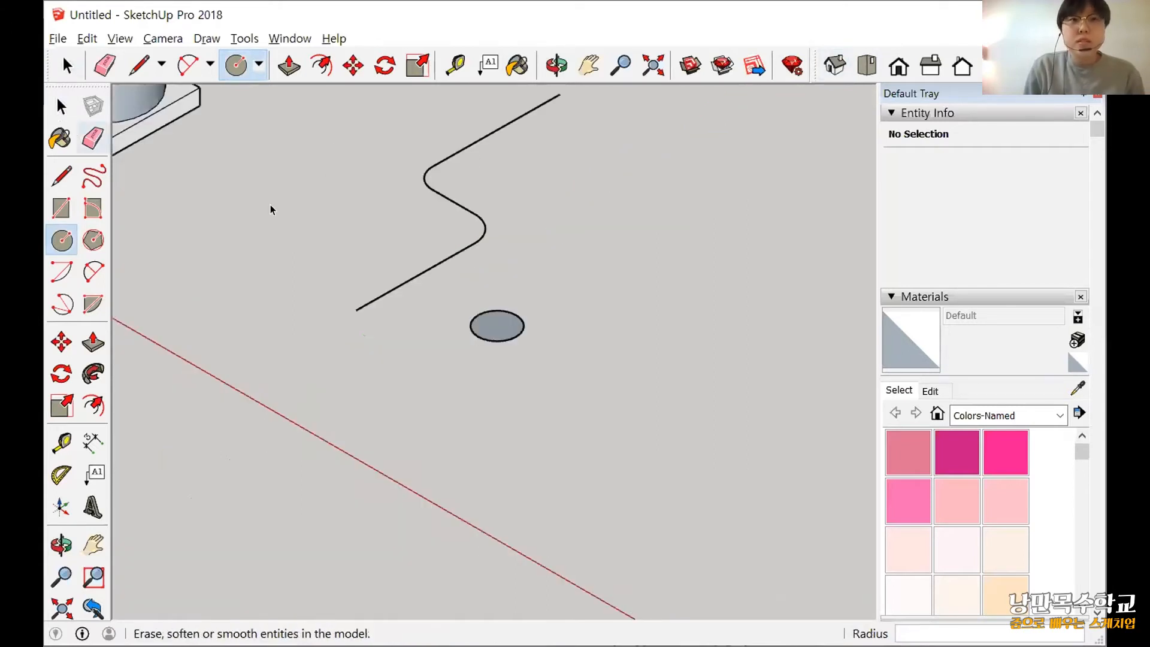
Select the circle's face with its edge and rotate it 90° upright about the red axis from its centre.
key(space)
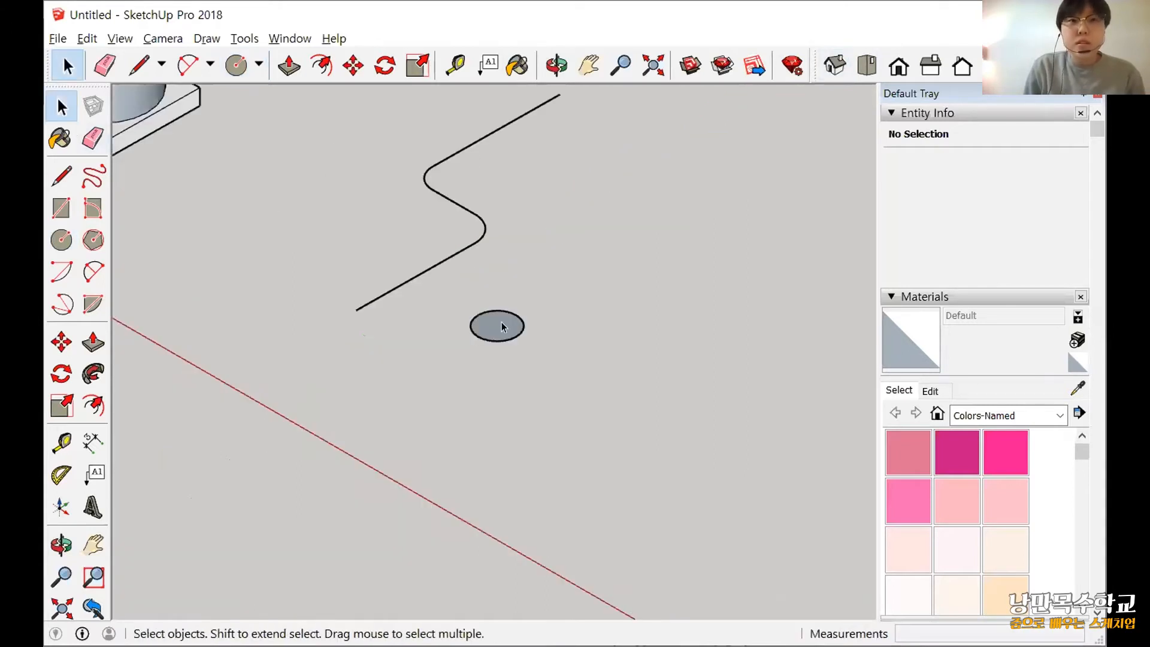
click(486, 328)
scroll(486, 327, up, 5)
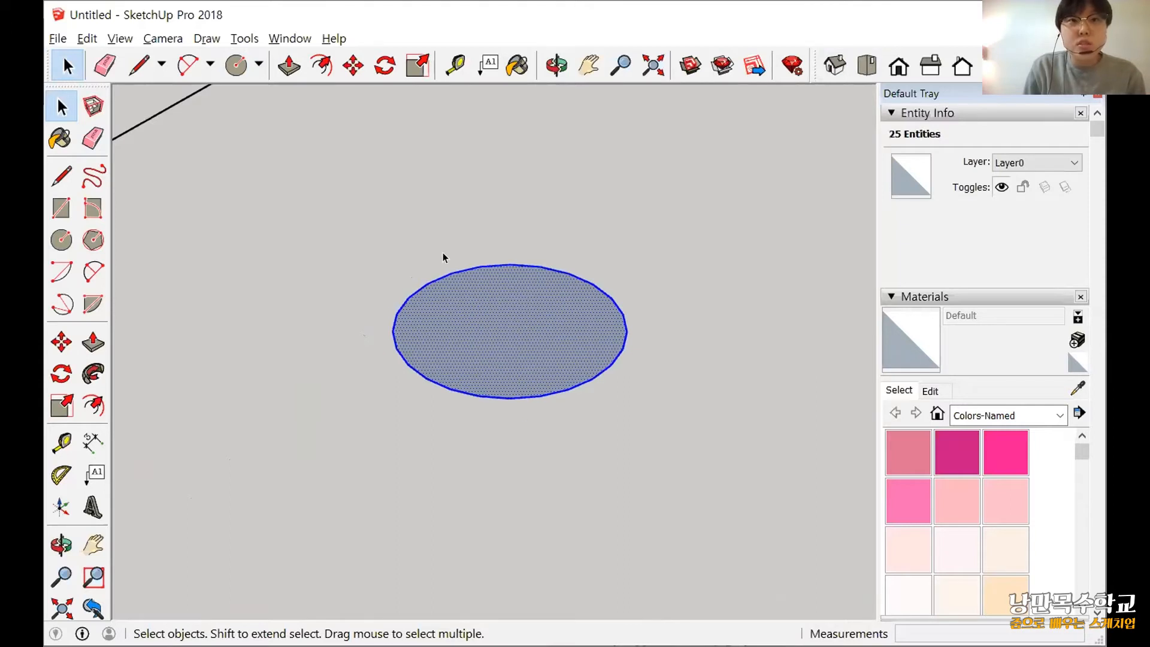
click(728, 280)
click(570, 323)
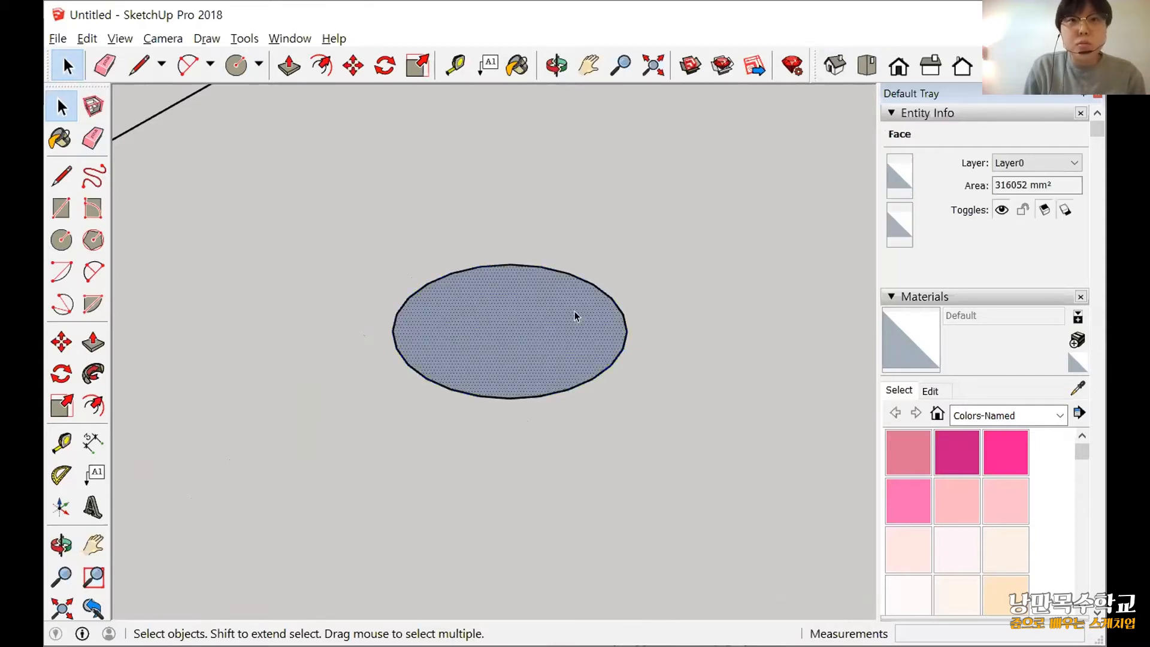
key(ctrl+a)
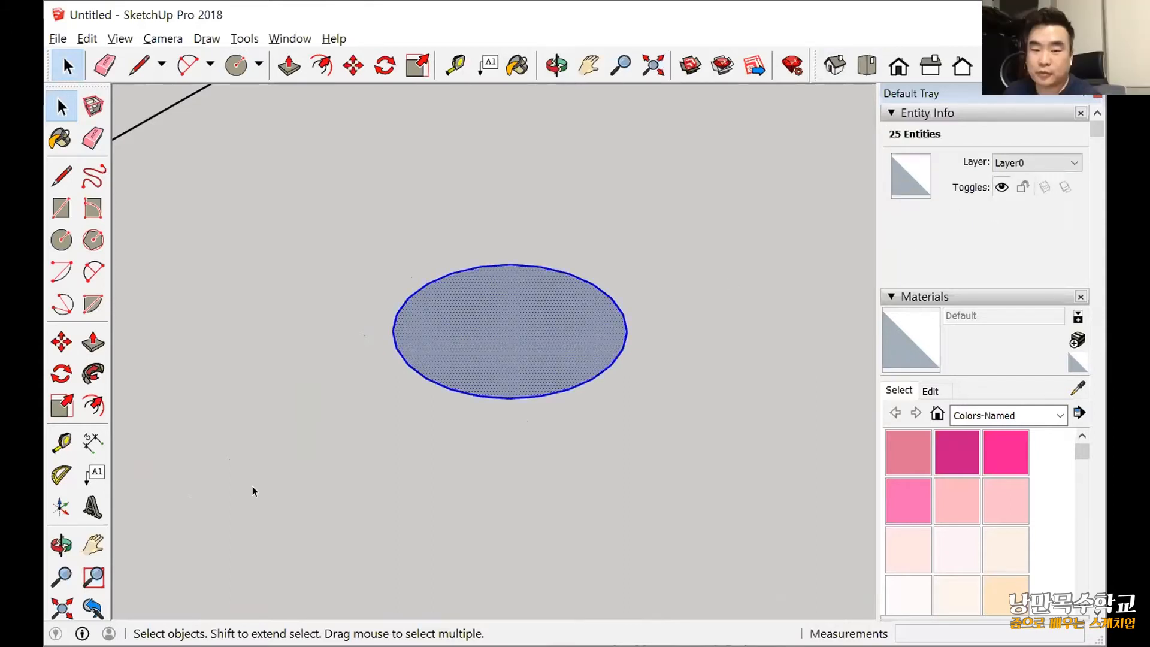
click(62, 374)
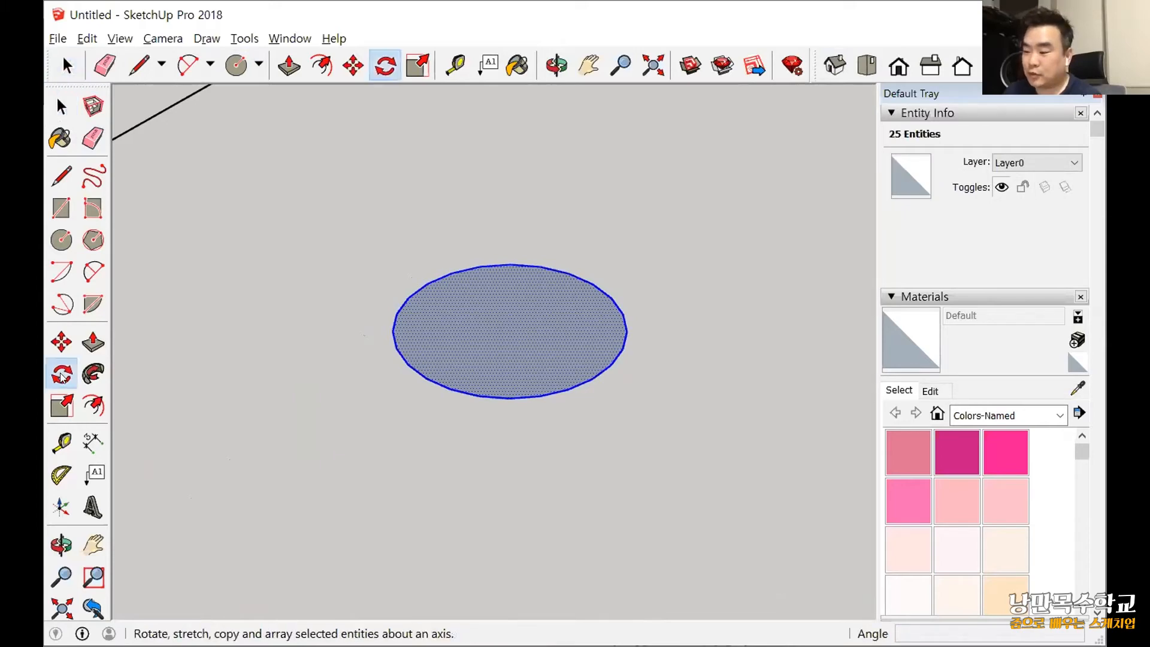
scroll(387, 406, down, 2)
scroll(437, 365, down, 2)
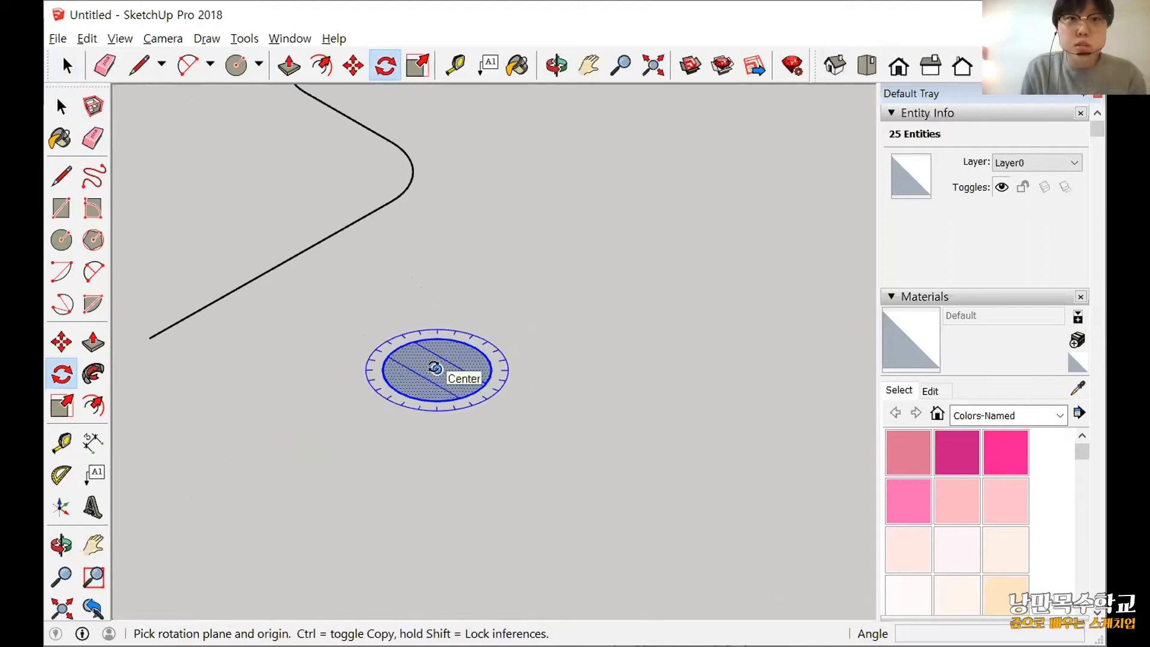
drag(435, 368, 705, 546)
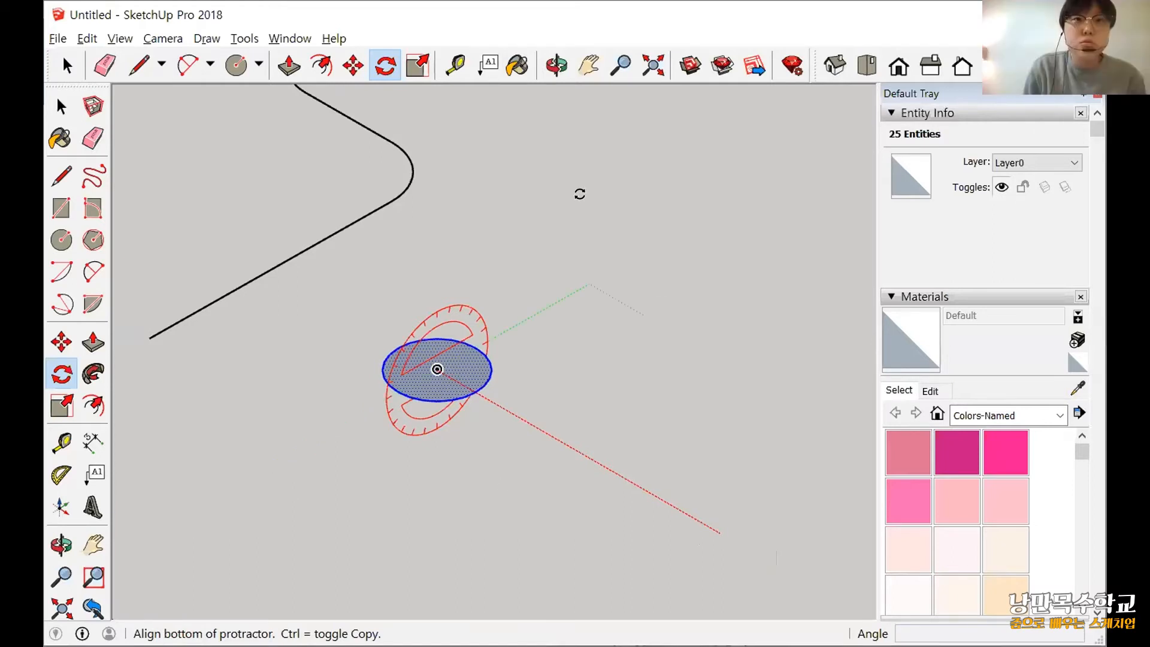
click(580, 192)
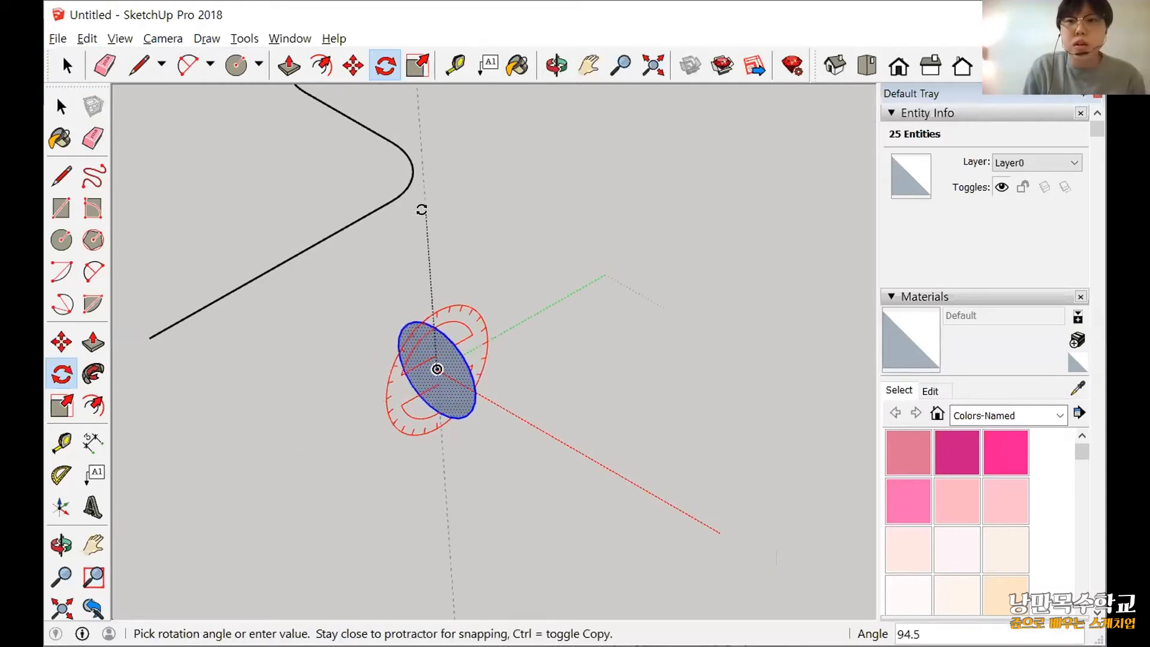
click(516, 329)
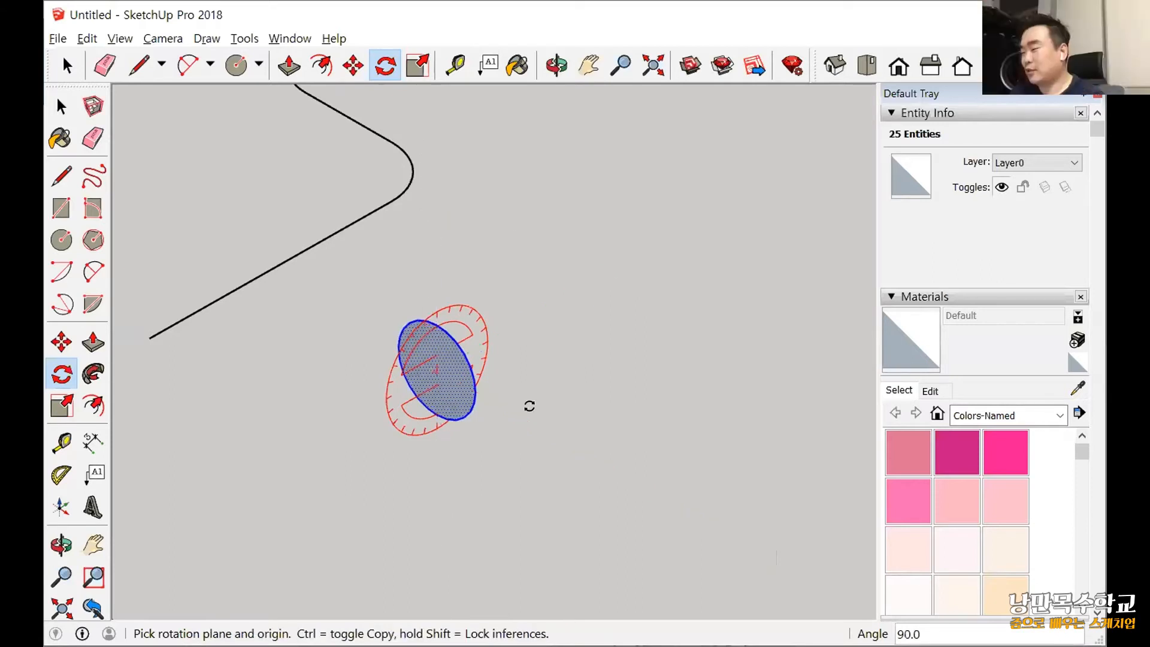
Select the leftover pipe path together with the upright circle and delete both.
click(59, 107)
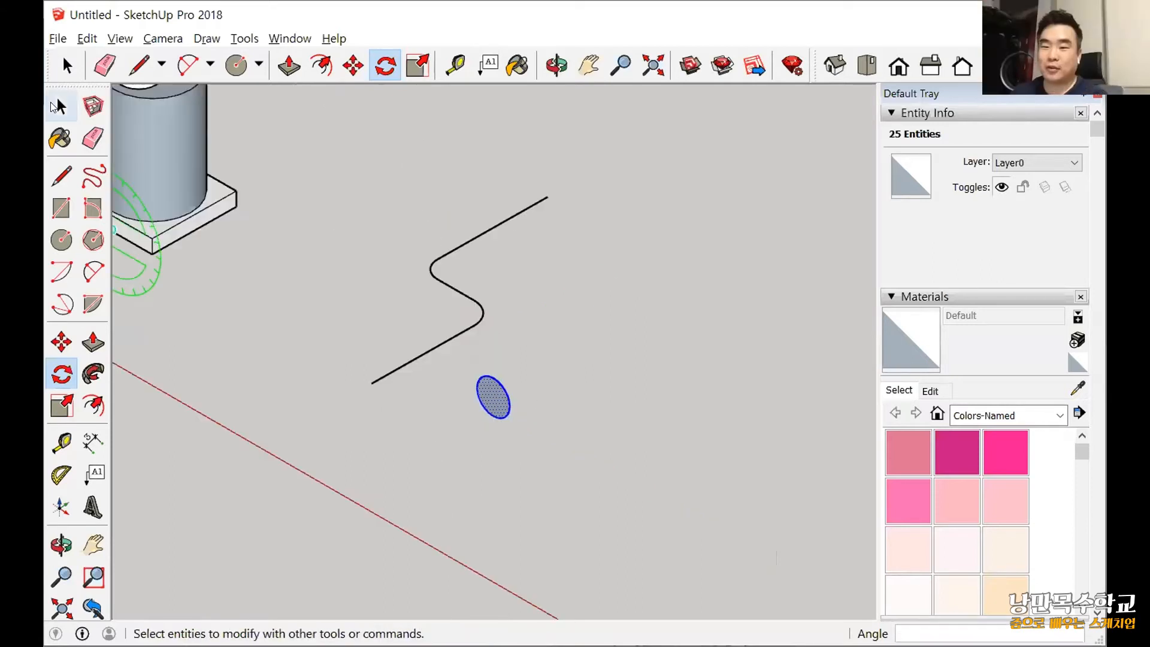
click(58, 107)
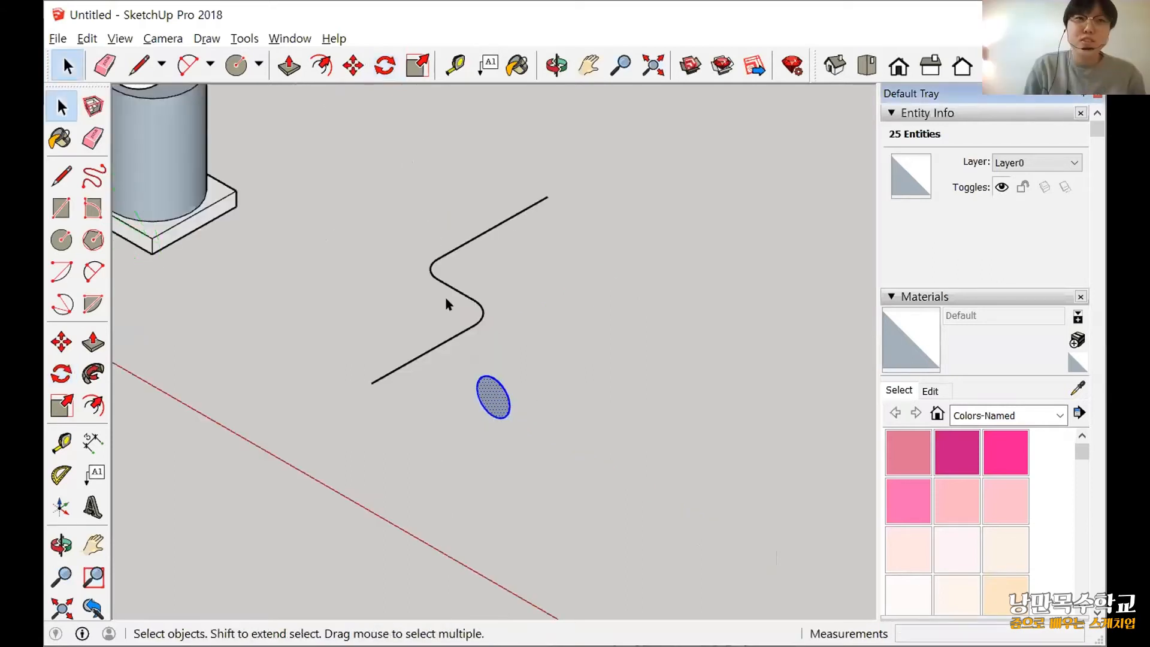
drag(318, 166, 606, 464)
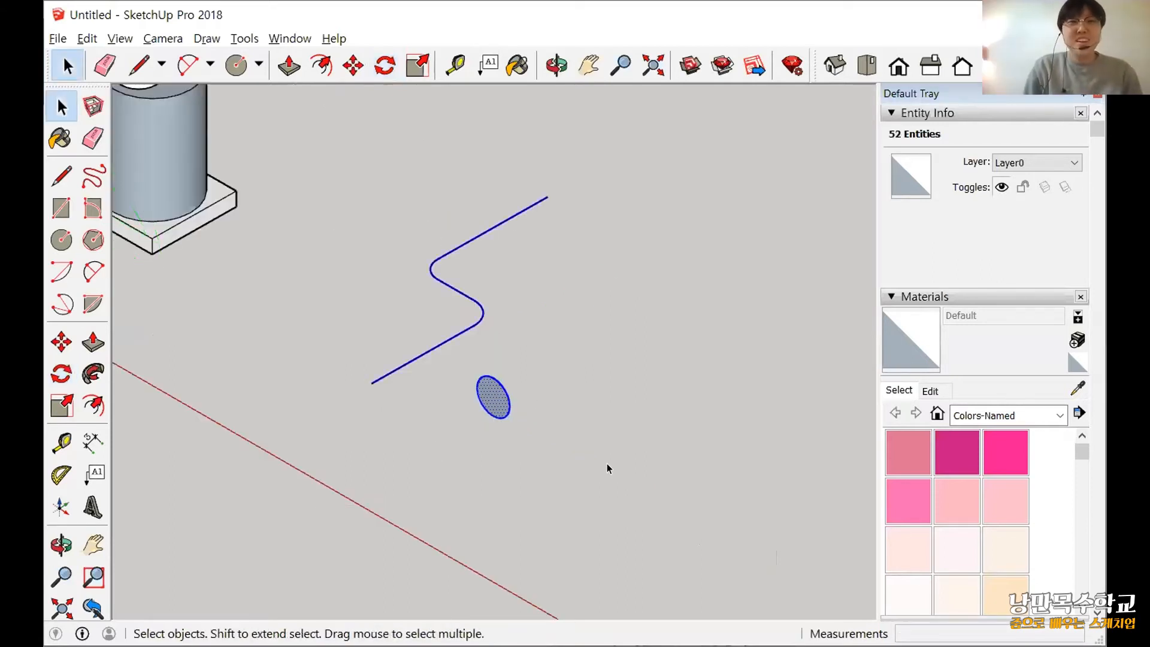
key(Delete)
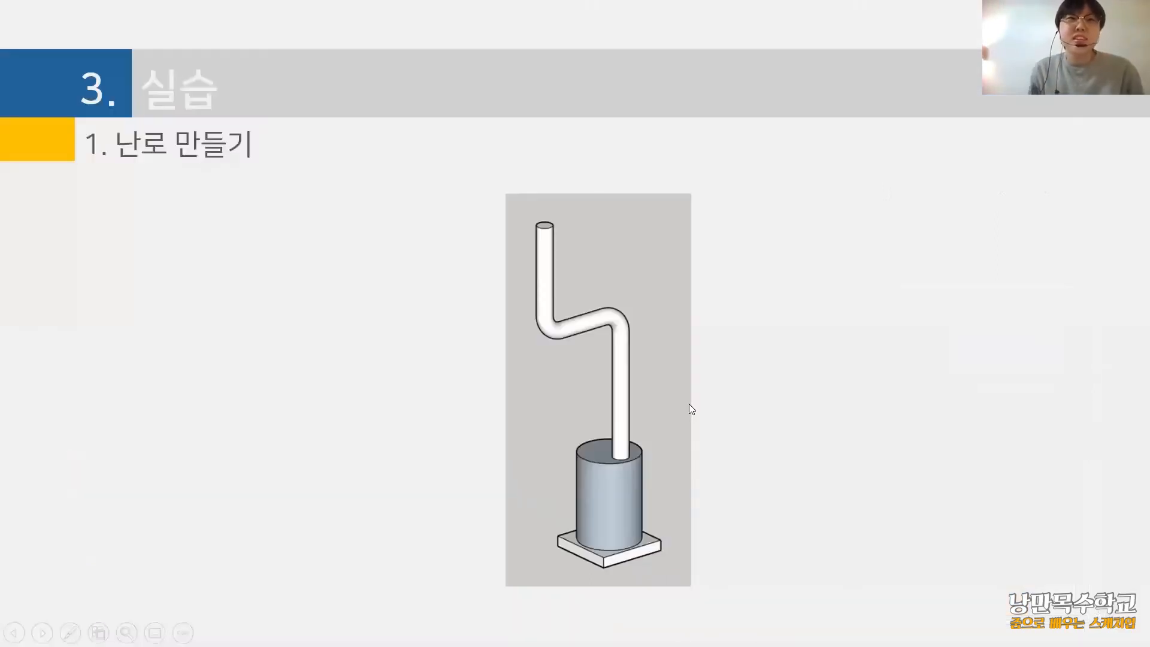
click(688, 334)
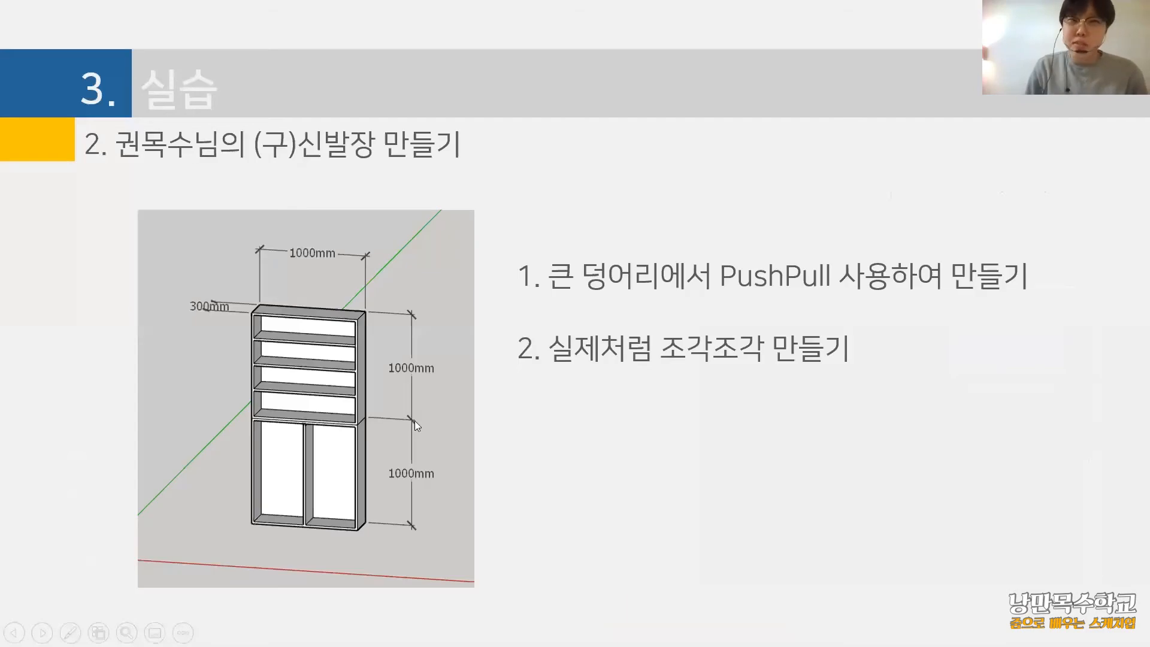
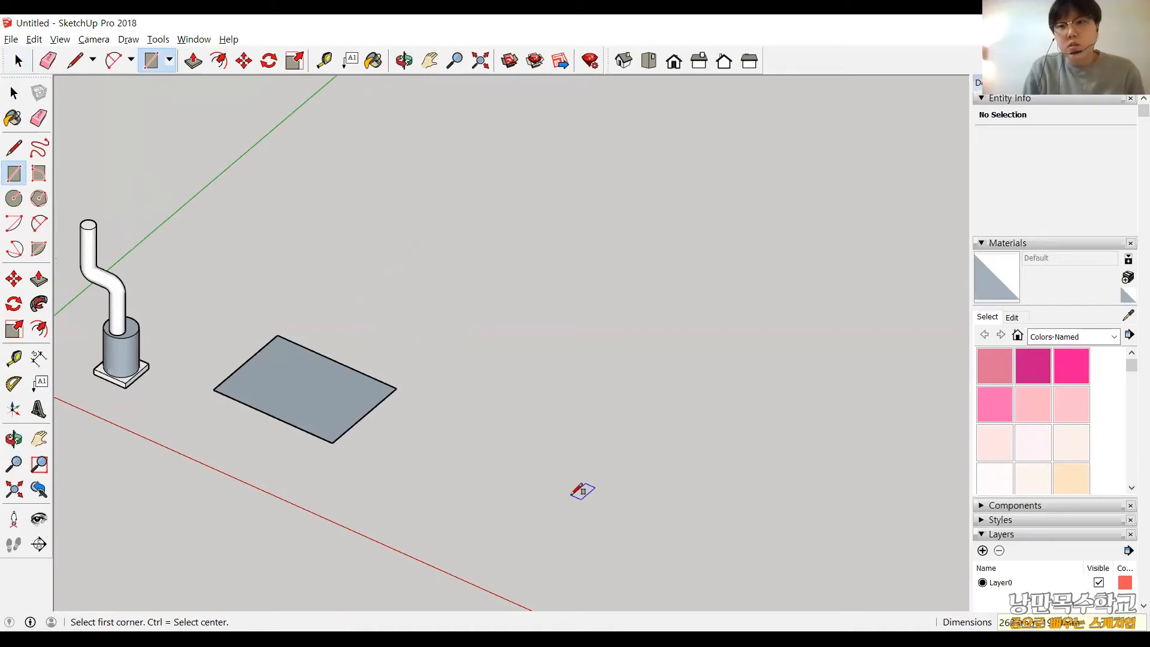
Undo the freehand rectangle and draw a 1000 by 300 mm rectangle on the ground beside the stove.
key(ctrl+z)
key(l)
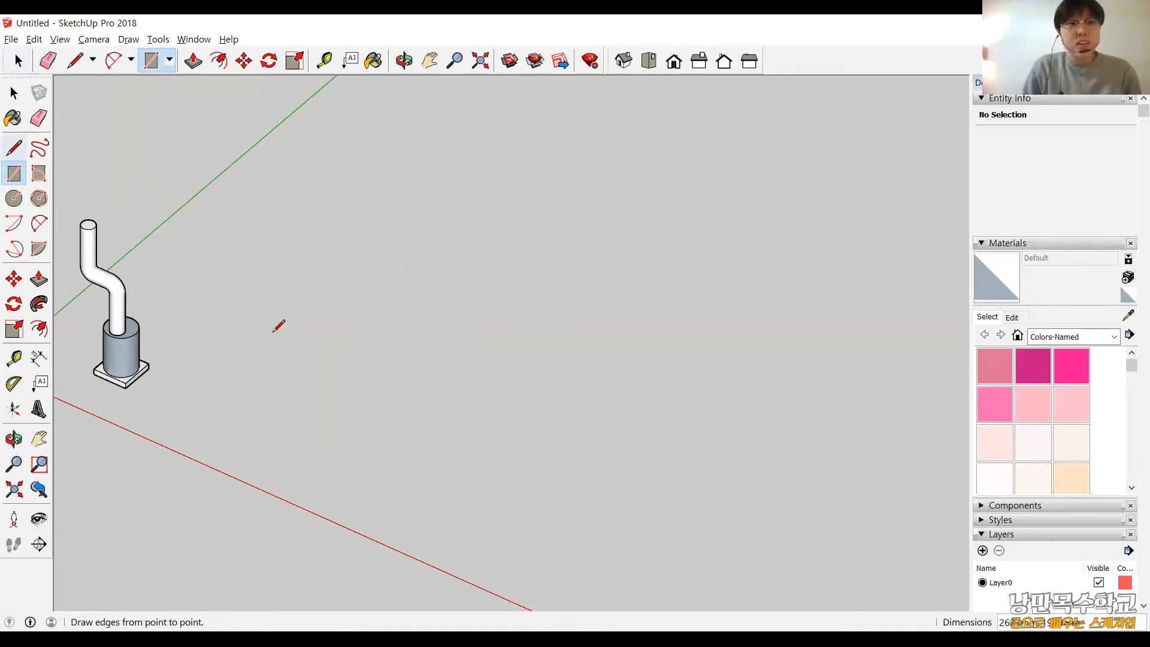
click(82, 248)
click(13, 175)
click(267, 330)
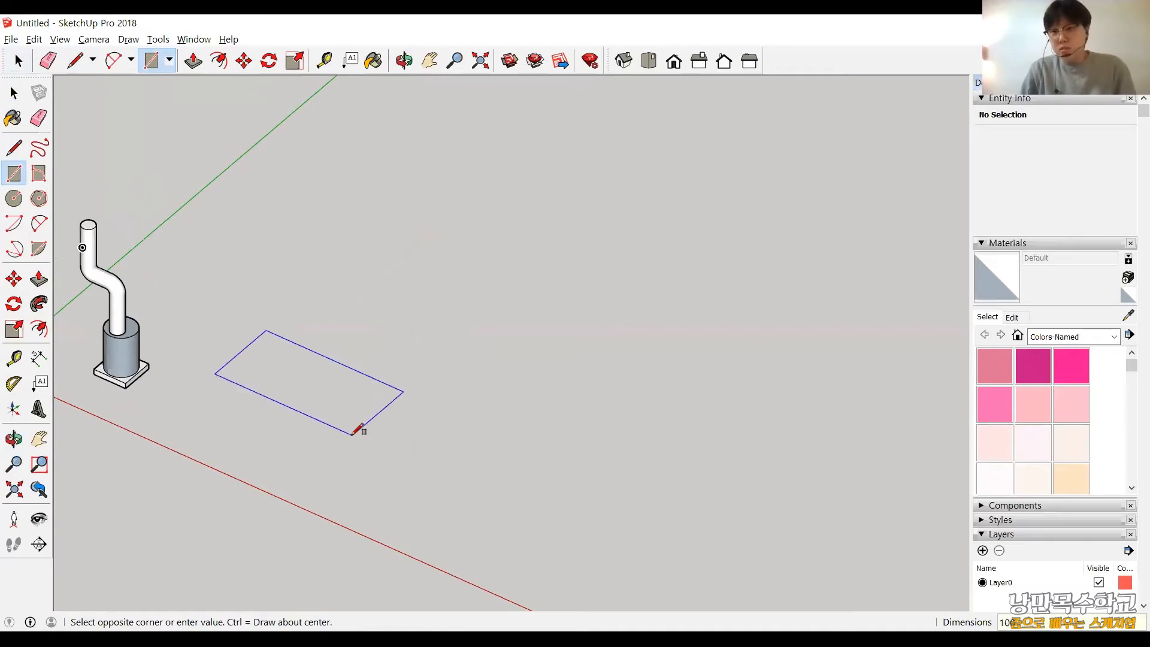
text(1000,300)
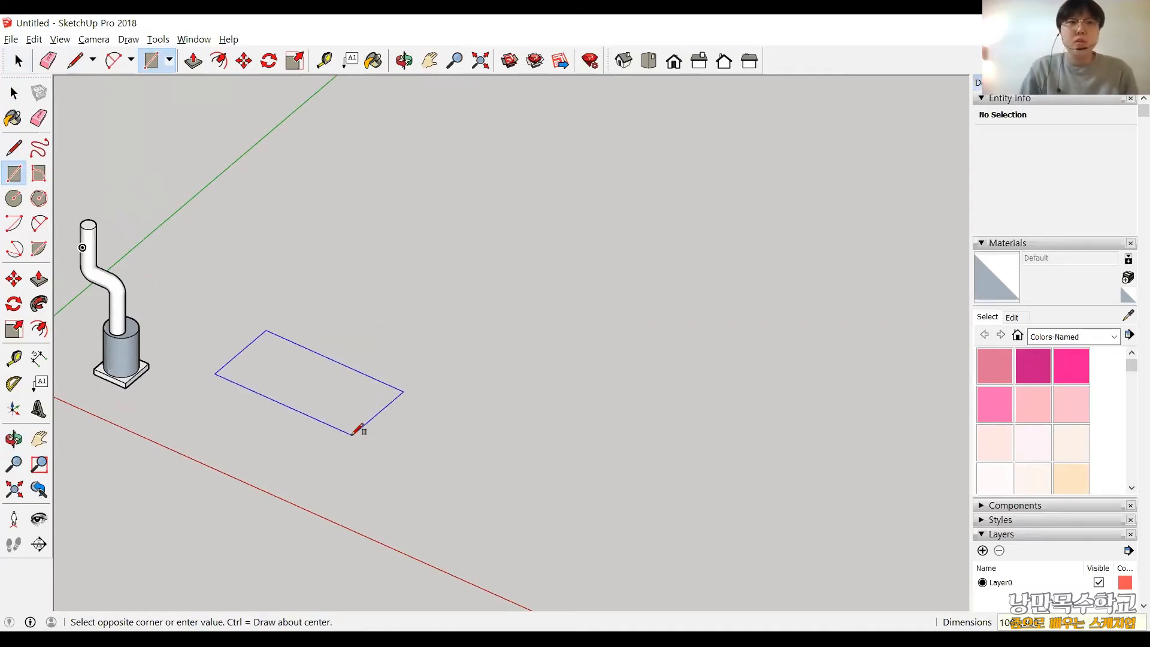
key(Return)
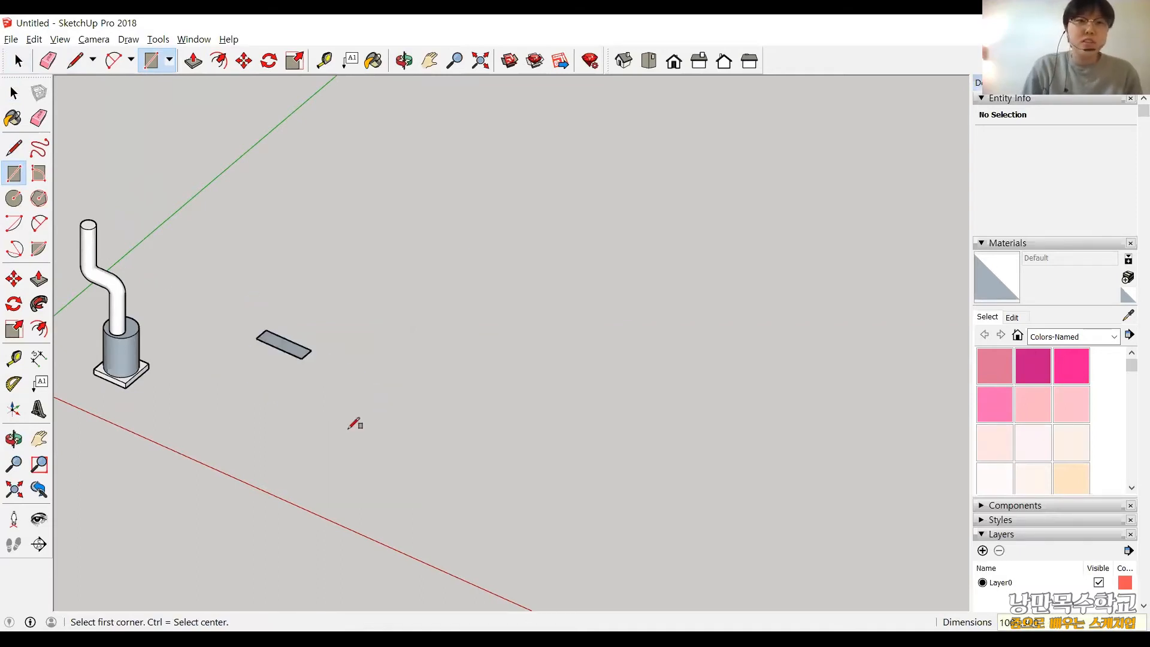
Push/Pull the rectangle upward 2000 mm to form the tall cabinet body.
scroll(258, 362, up, 6)
middle_drag(257, 361, 434, 413)
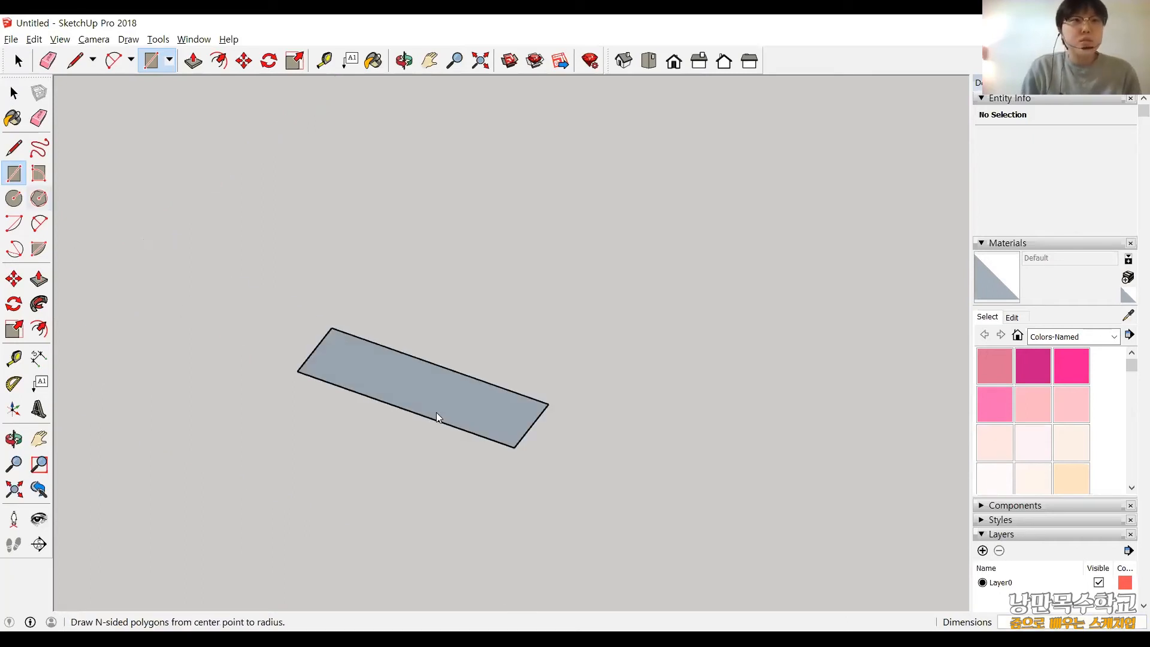
click(39, 282)
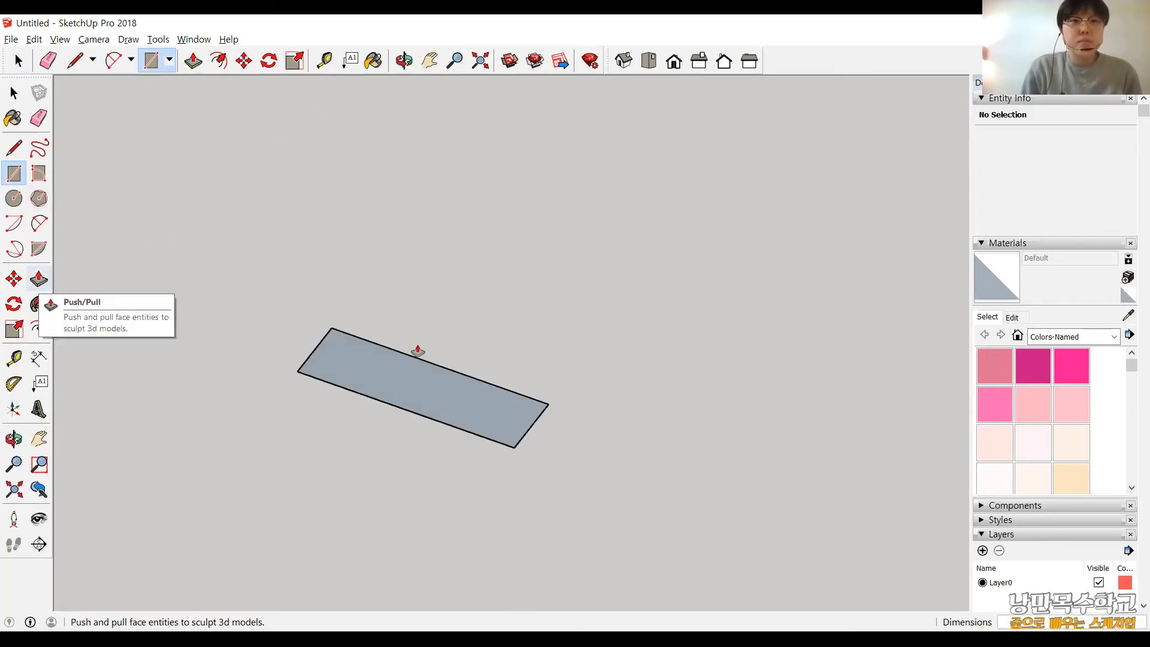
click(424, 309)
text(2)
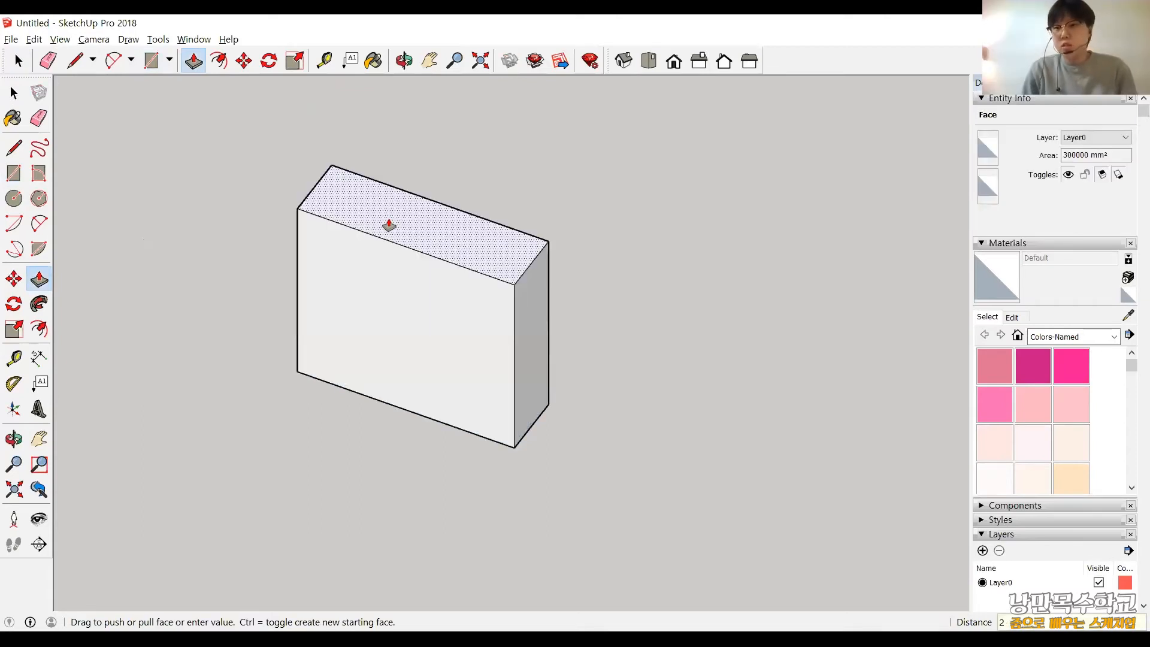
text(000)
key(Return)
scroll(599, 298, down, 2)
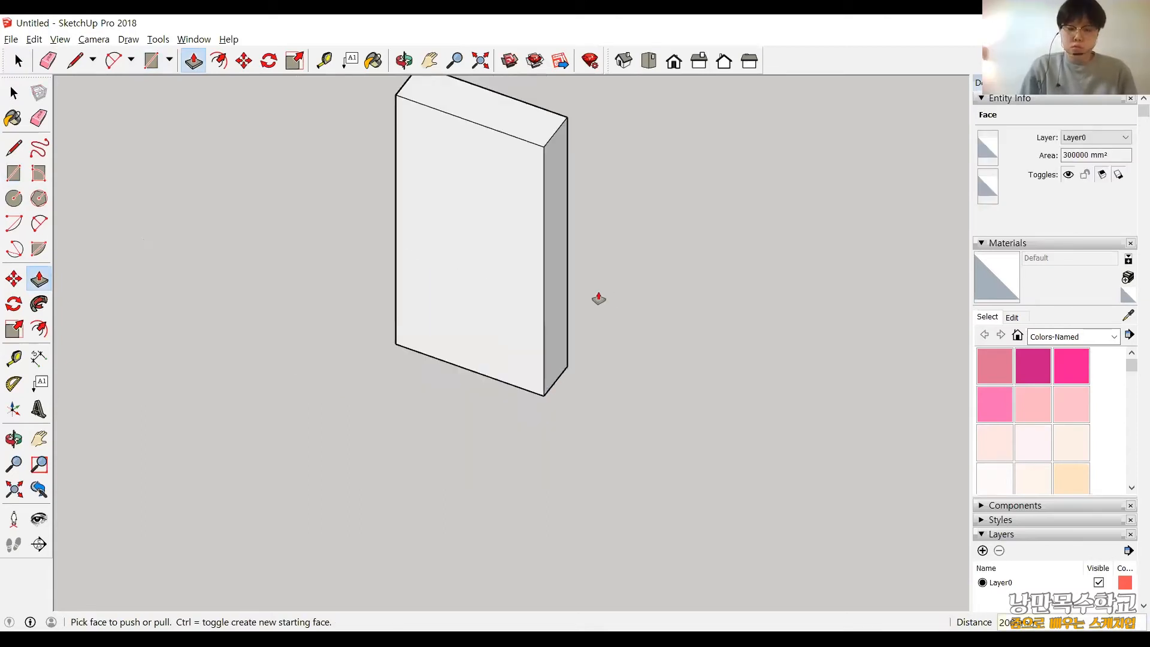
shift+middle_drag(595, 290, 613, 269)
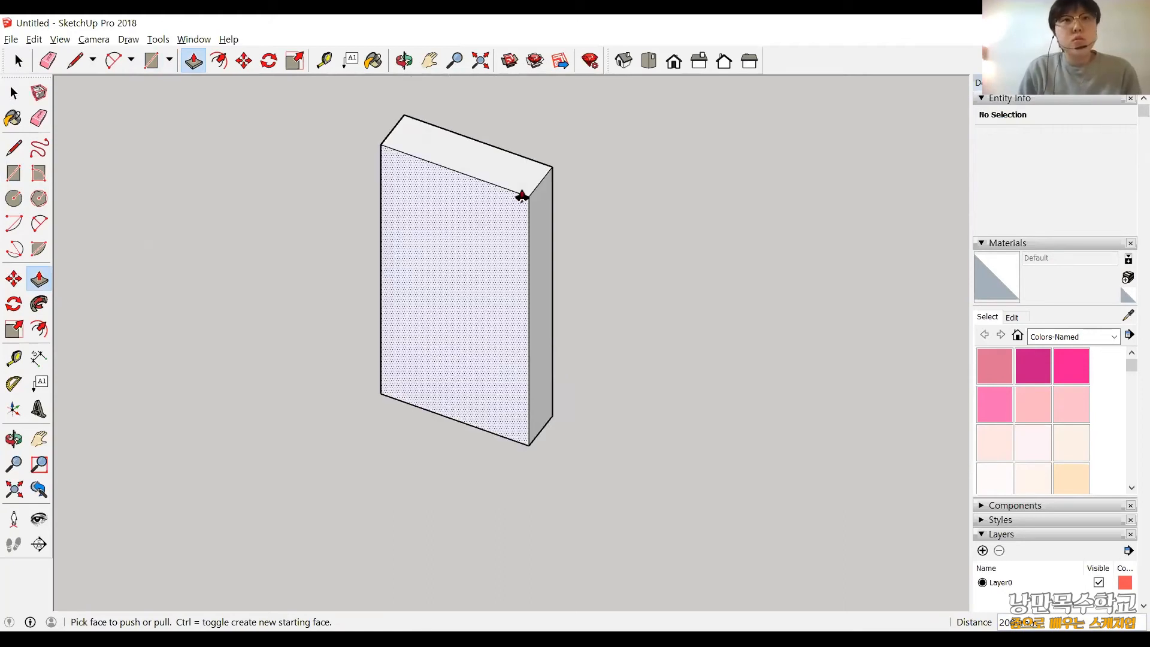
Switch to the standard front view and frame the cabinet's front face.
scroll(417, 116, up, 3)
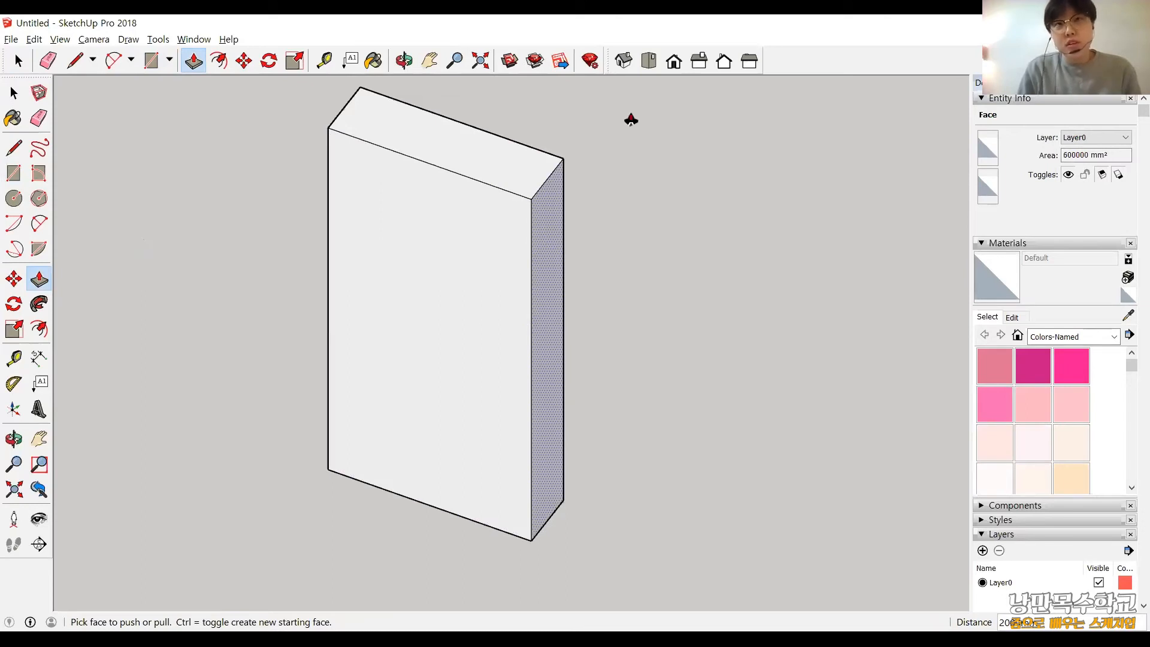
click(675, 61)
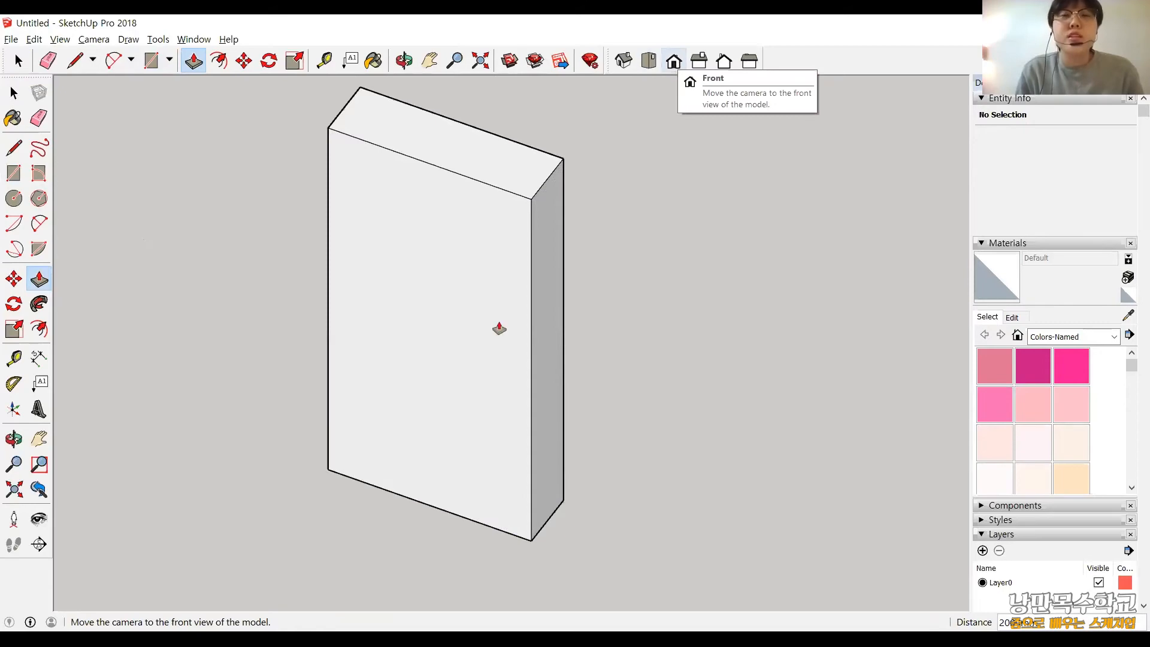
scroll(498, 334, down, 4)
scroll(488, 359, down, 2)
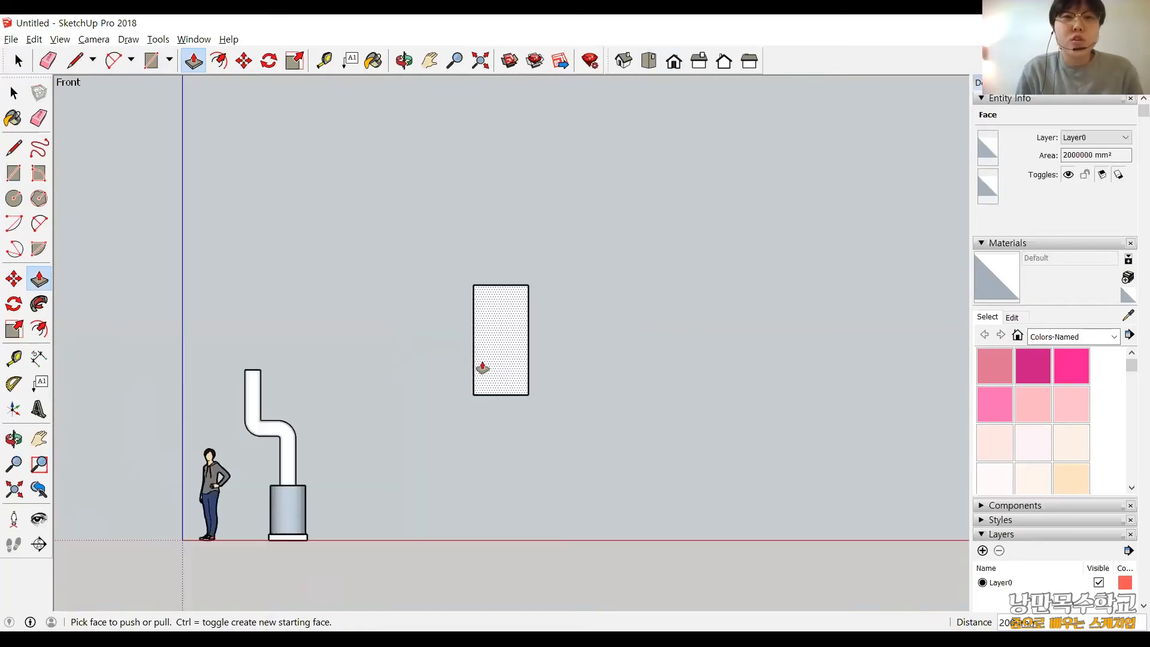
scroll(505, 339, up, 5)
scroll(500, 356, up, 1)
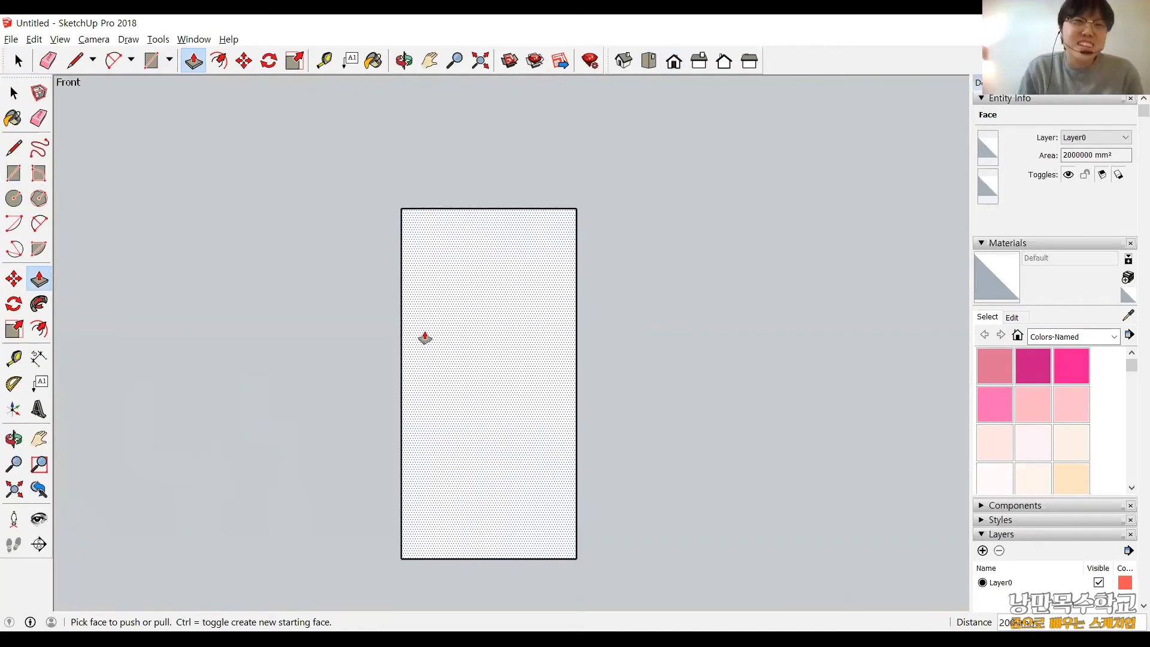
click(413, 293)
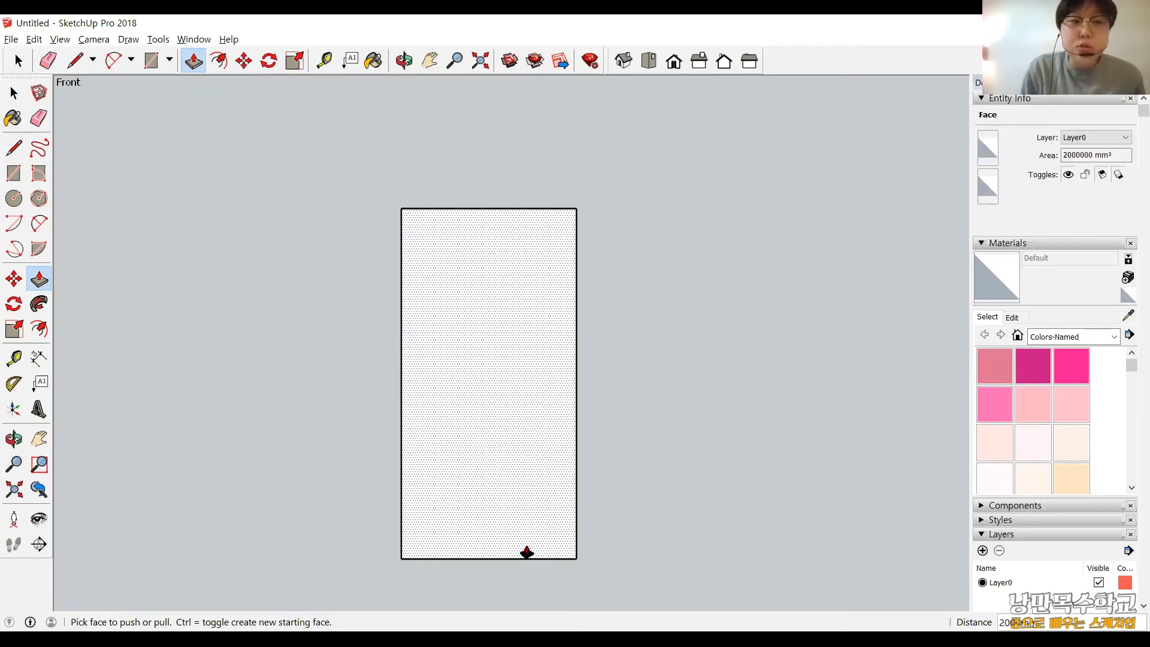
Offset the outline of the cabinet's front face inward by 20 mm.
click(40, 331)
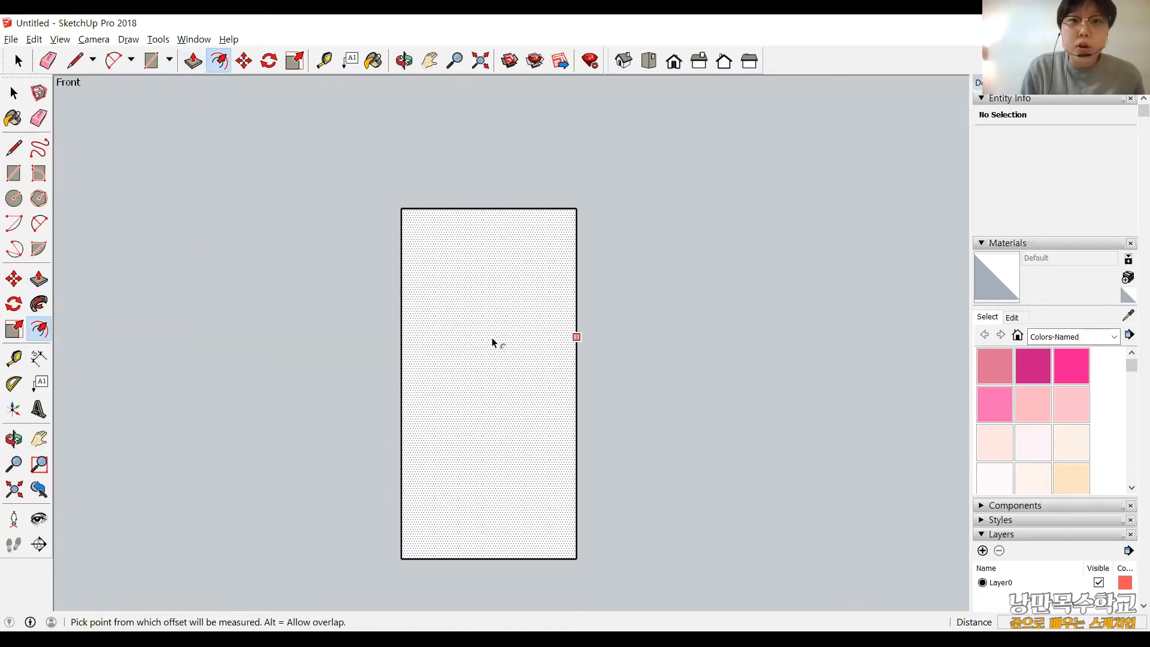
click(576, 337)
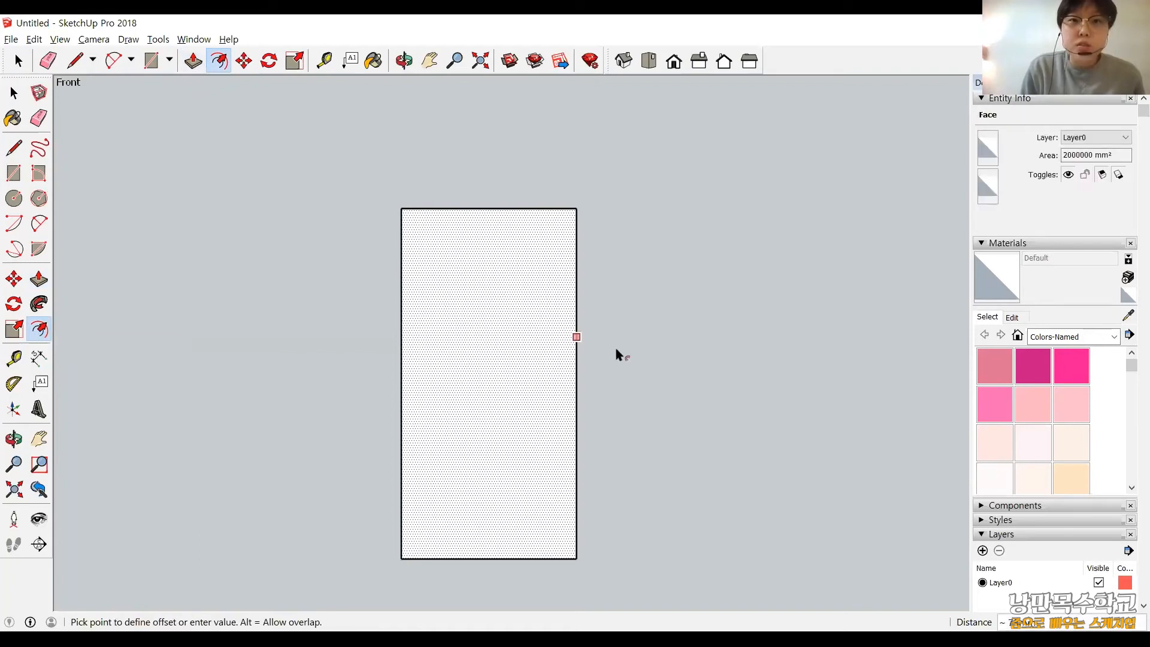
text(20)
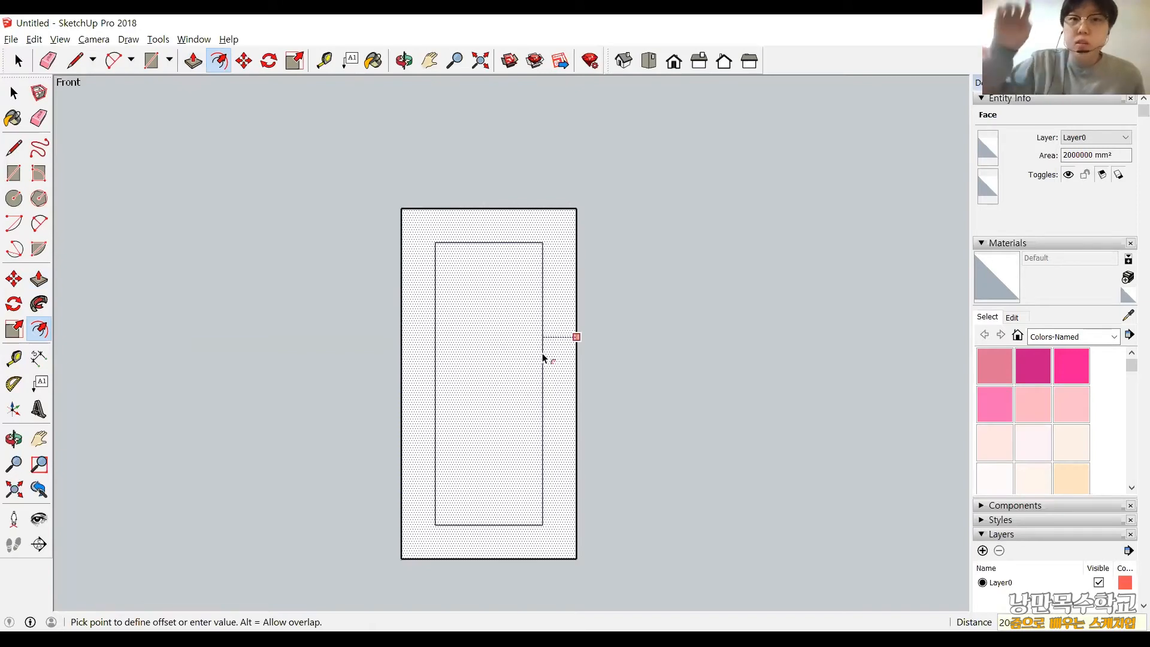
key(Return)
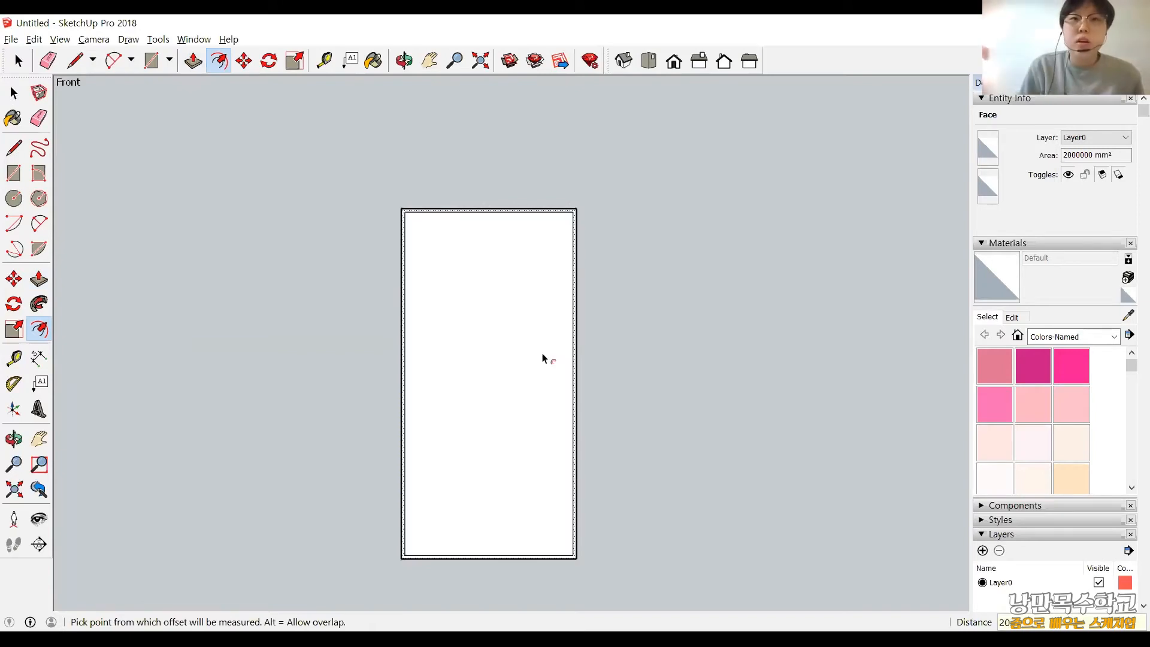
scroll(574, 229, up, 3)
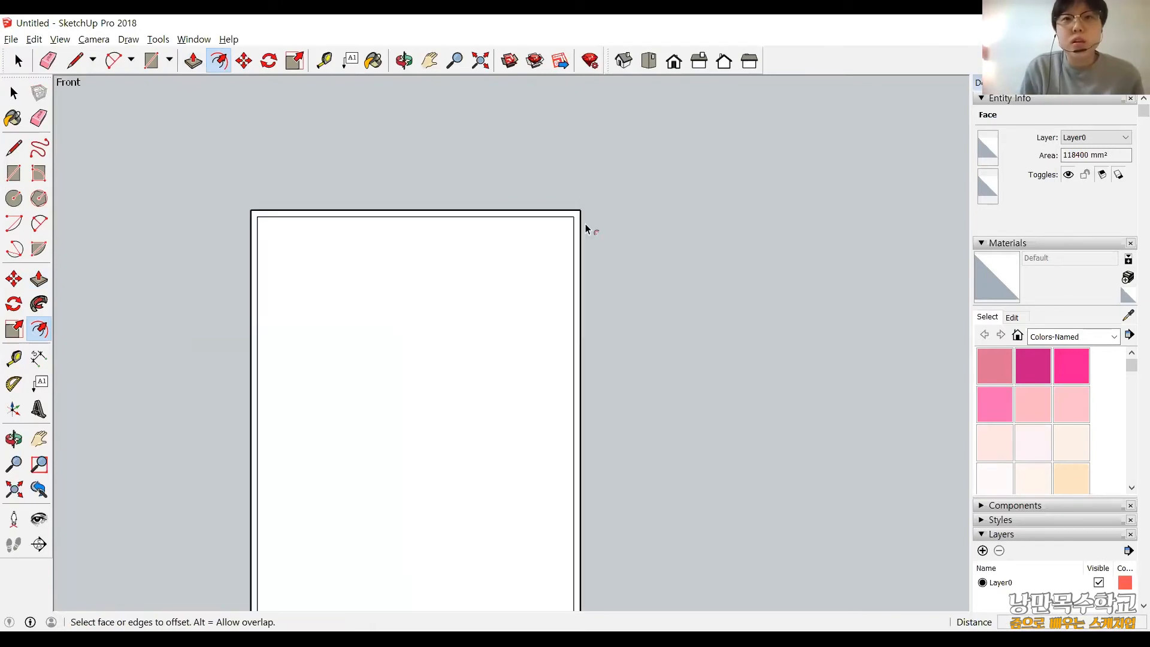
scroll(514, 473, down, 2)
scroll(529, 541, down, 2)
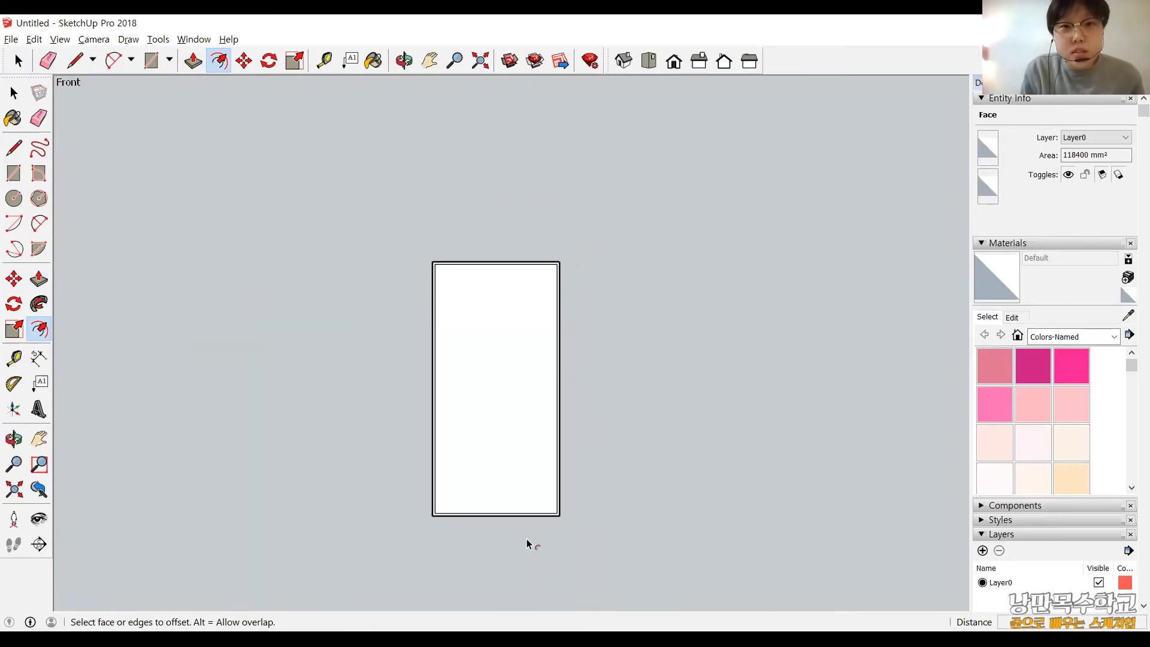
scroll(513, 385, up, 1)
scroll(336, 120, up, 1)
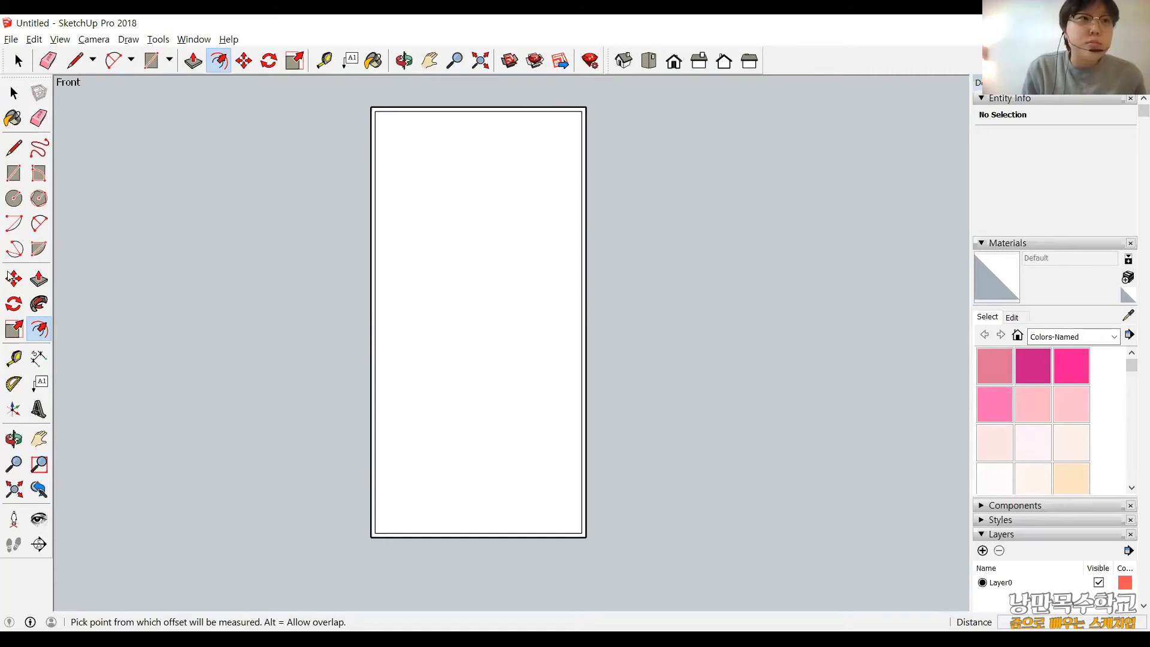
Draw a horizontal line across the front face between the midpoints of its two outer vertical edges.
click(14, 147)
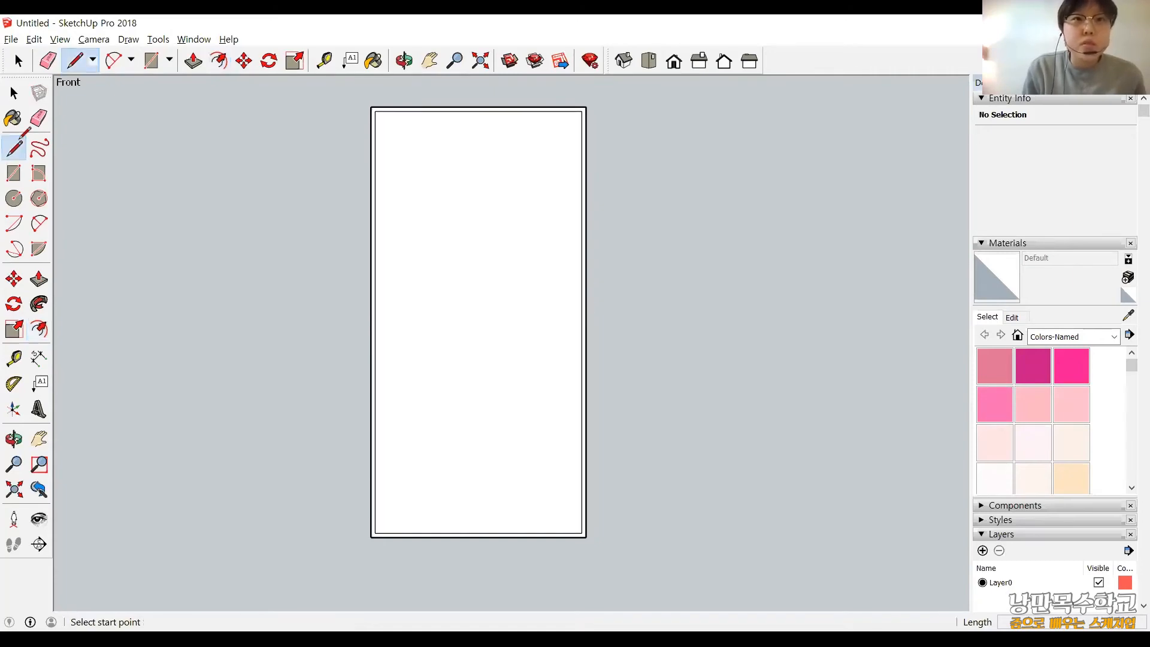
click(371, 322)
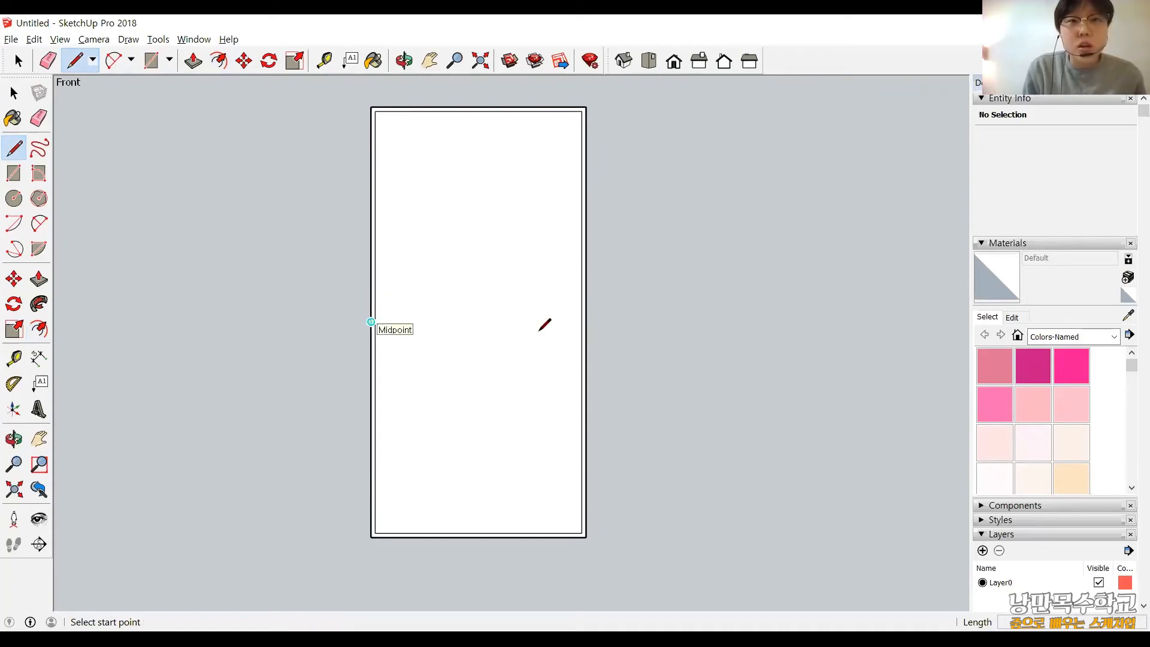
scroll(585, 321, up, 3)
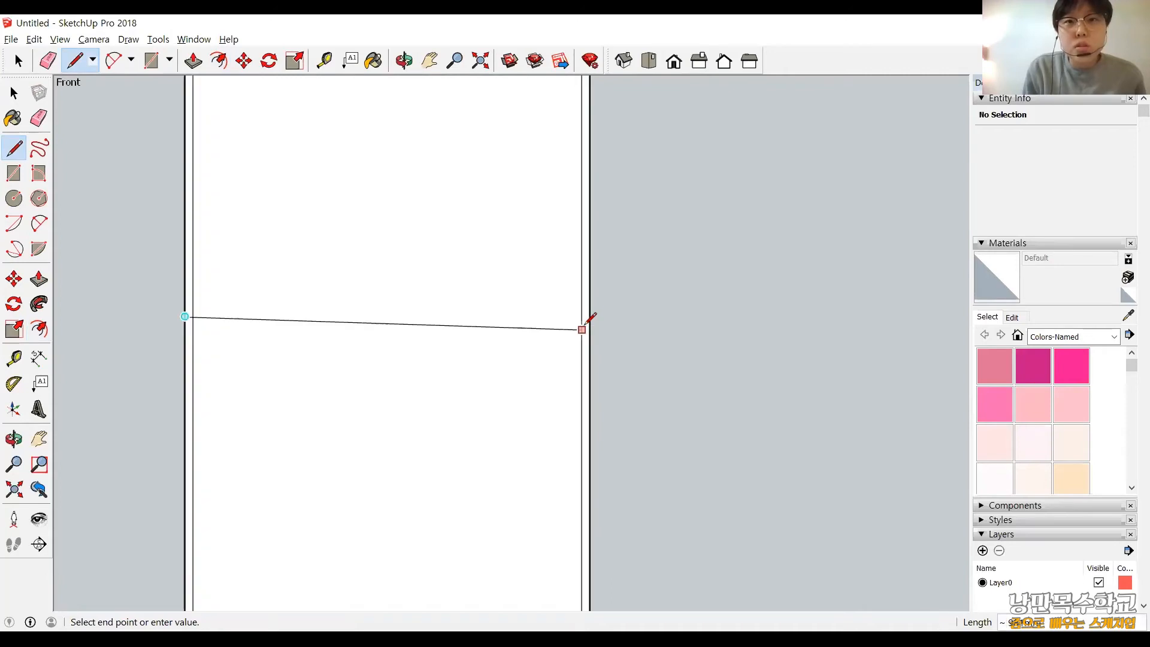
scroll(599, 308, up, 3)
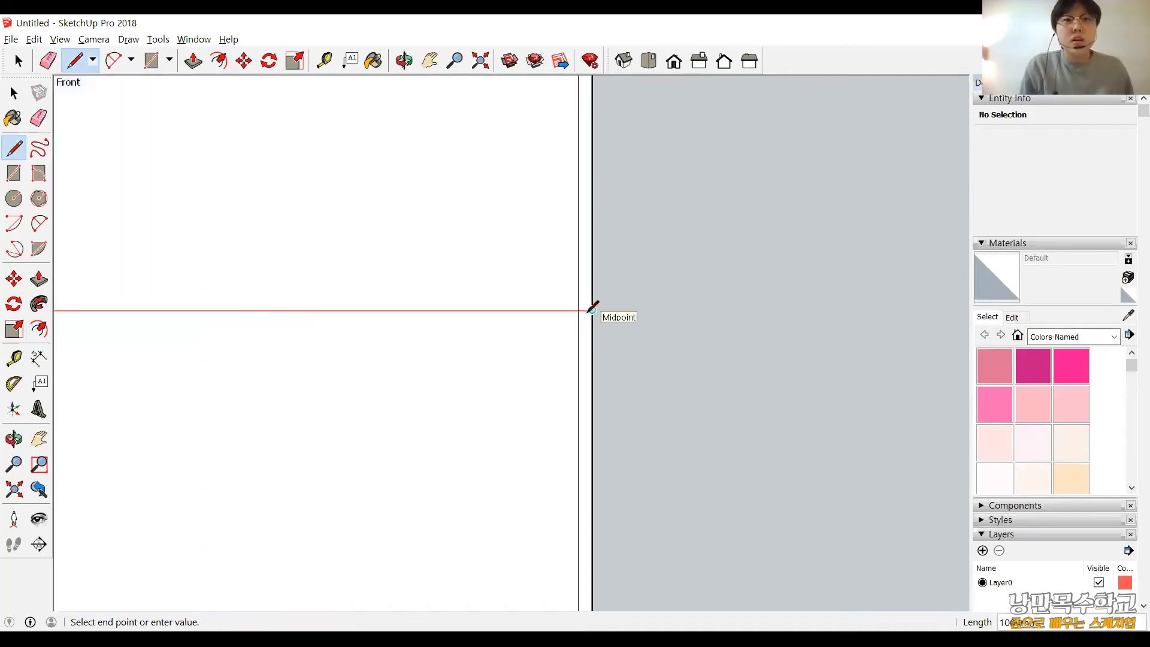
click(592, 310)
scroll(592, 309, down, 1)
scroll(655, 352, down, 3)
middle_drag(652, 320, 621, 367)
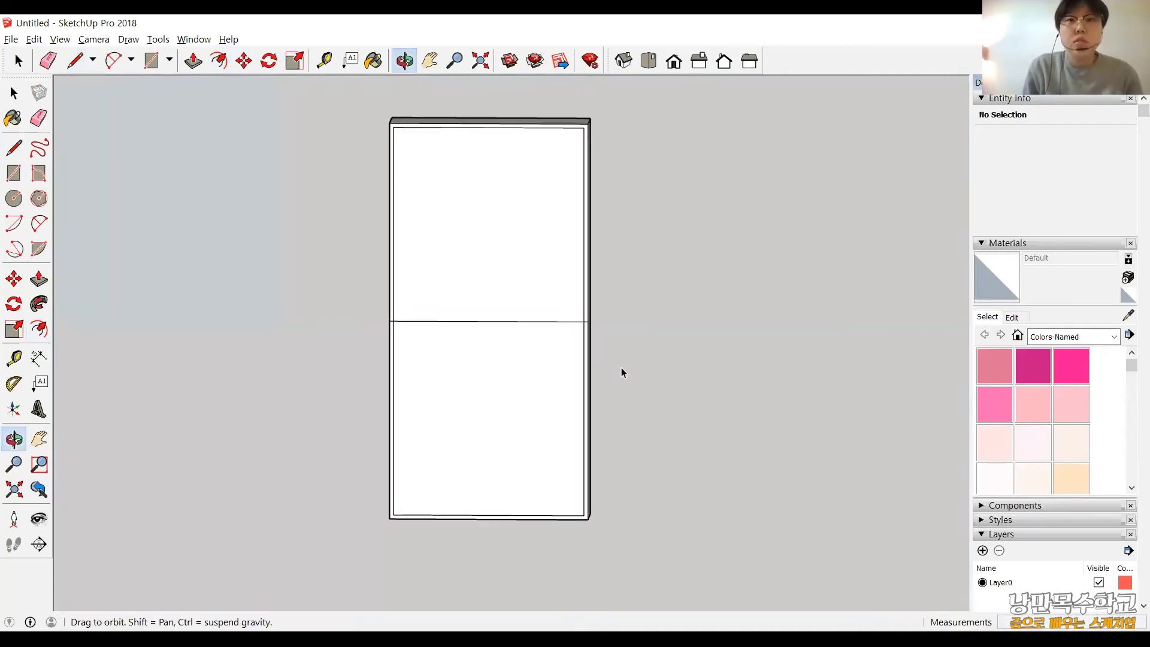
key(space)
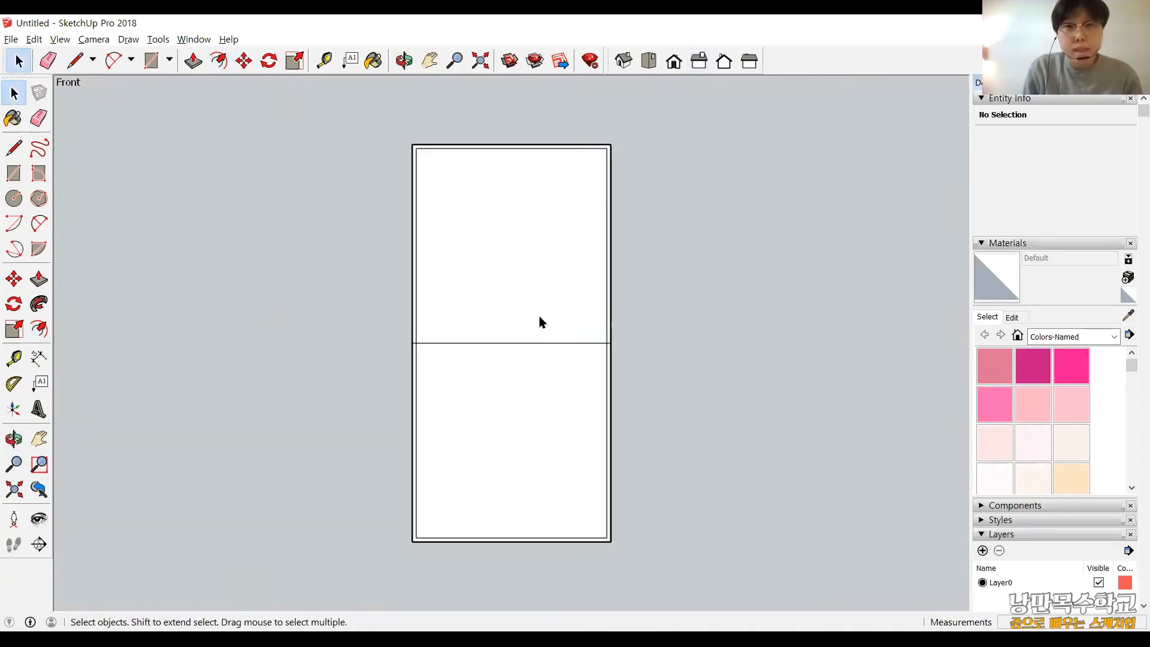
scroll(464, 317, up, 2)
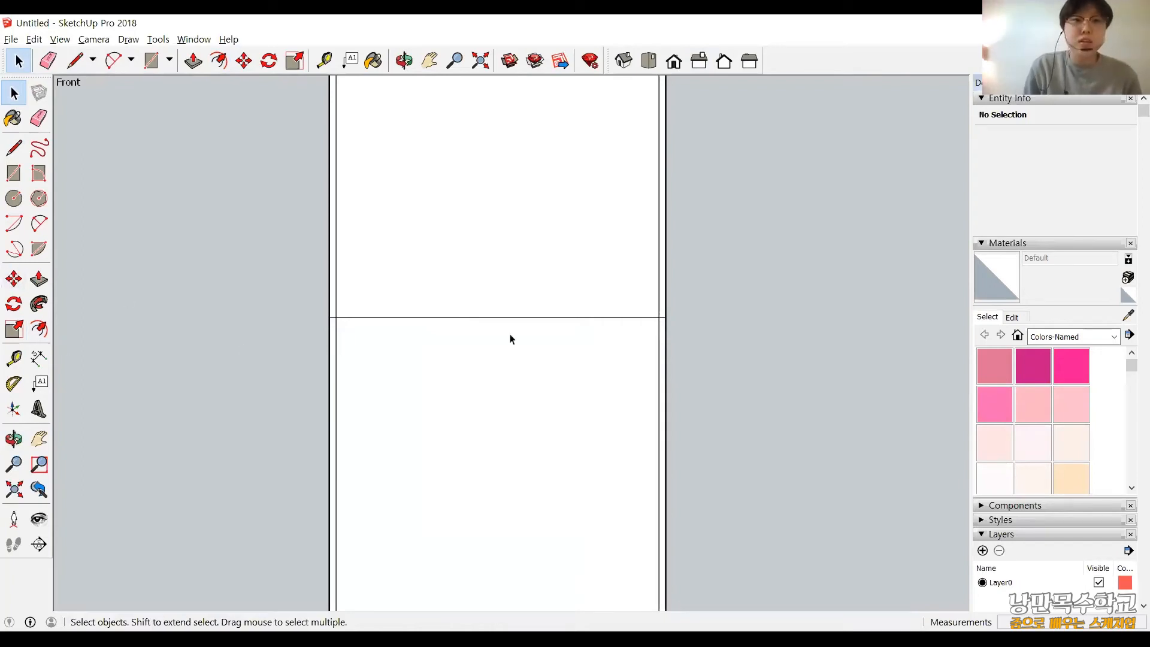
Undo the middle line and the offset, and split the bare front face with a horizontal line between its side edges' midpoints.
key(ctrl+z)
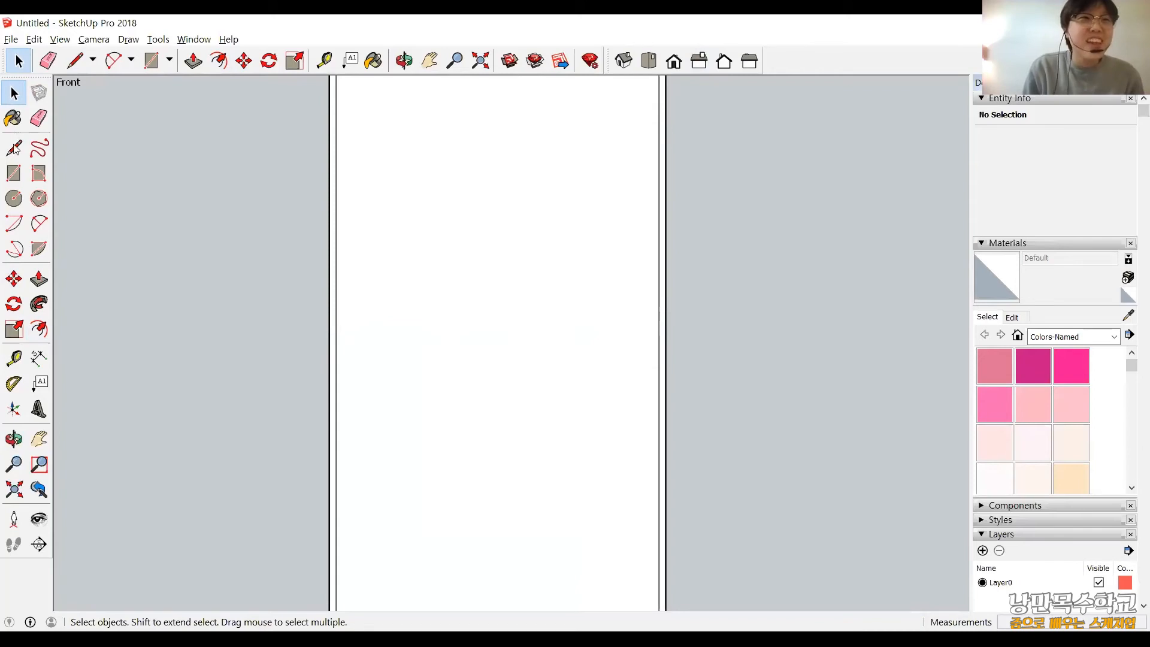
key(ctrl+z)
click(14, 149)
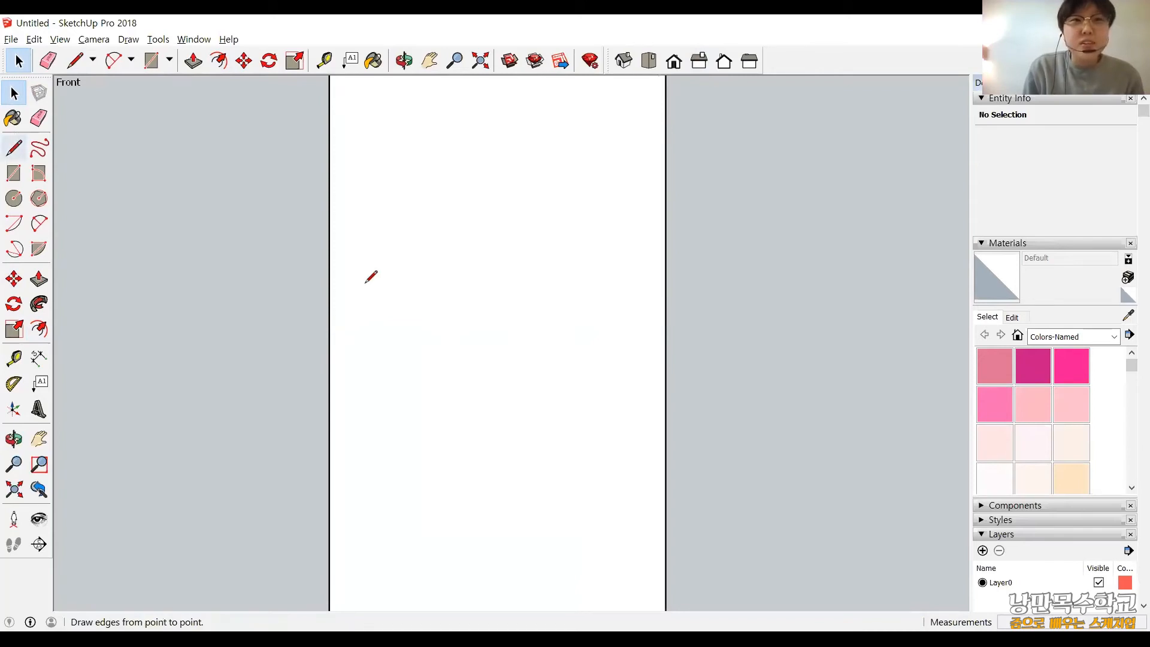
click(364, 305)
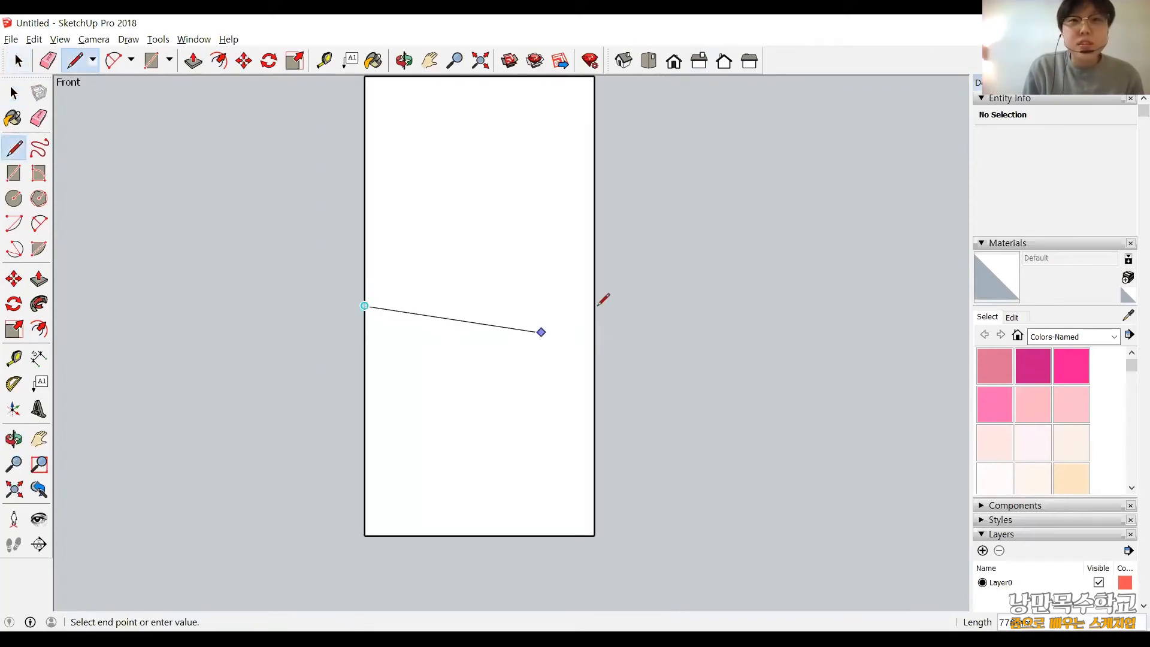
click(594, 305)
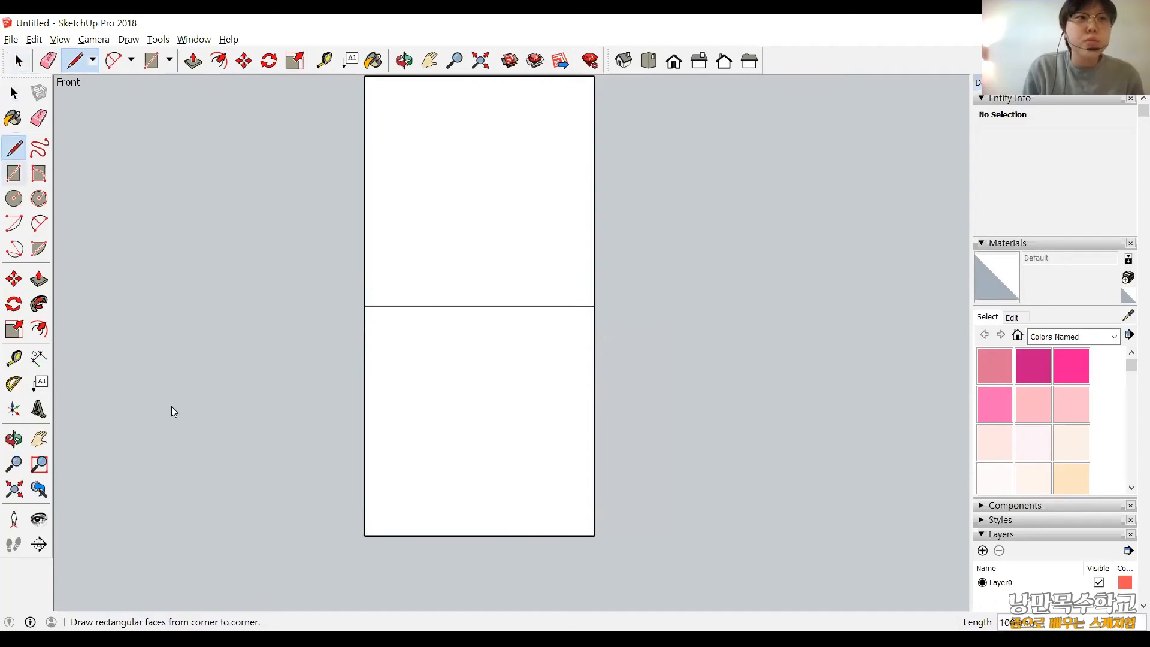
click(38, 329)
click(594, 218)
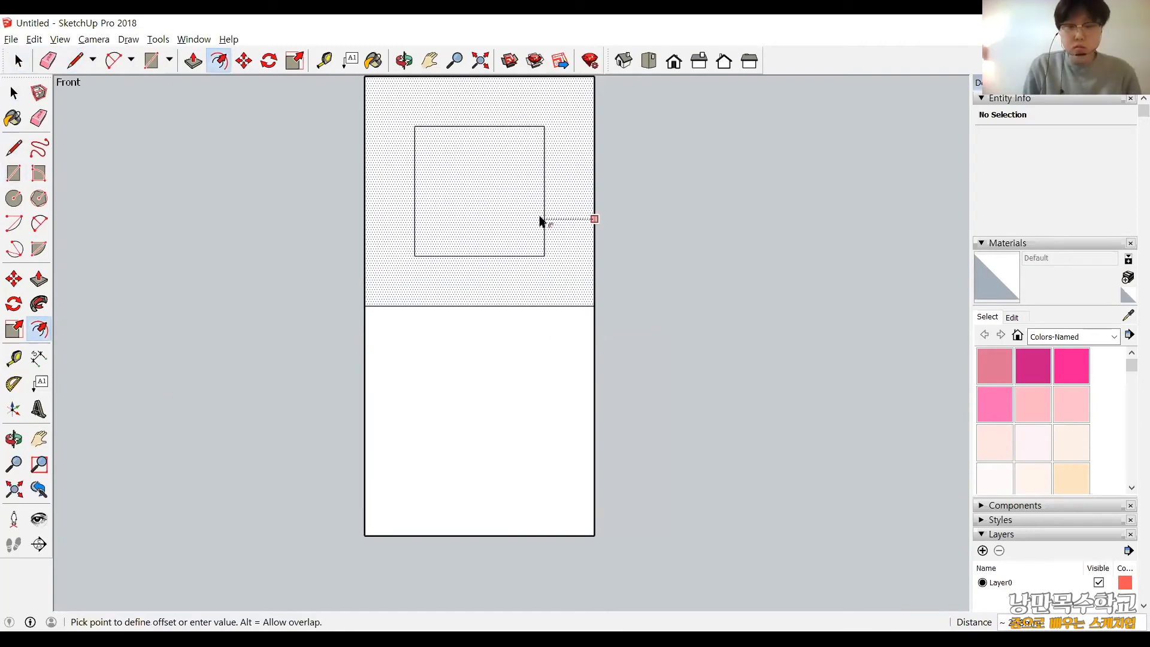
click(541, 222)
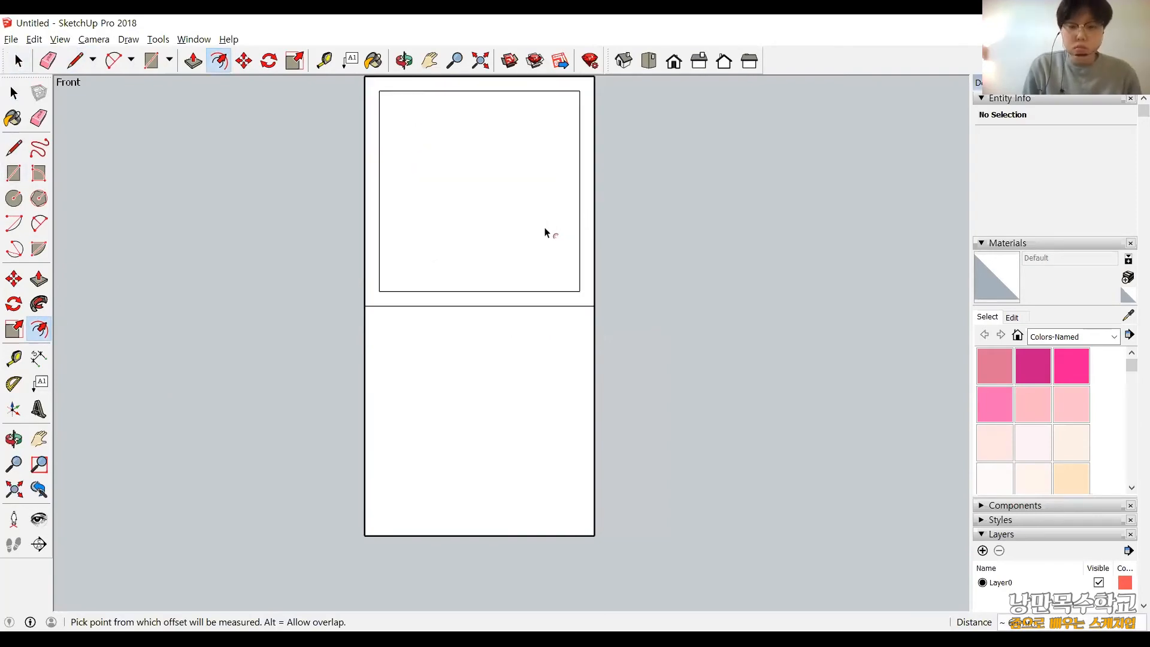
key(ctrl+z)
Offset the outlines of the cabinet's upper and lower front sections inward by 20 mm each.
click(594, 244)
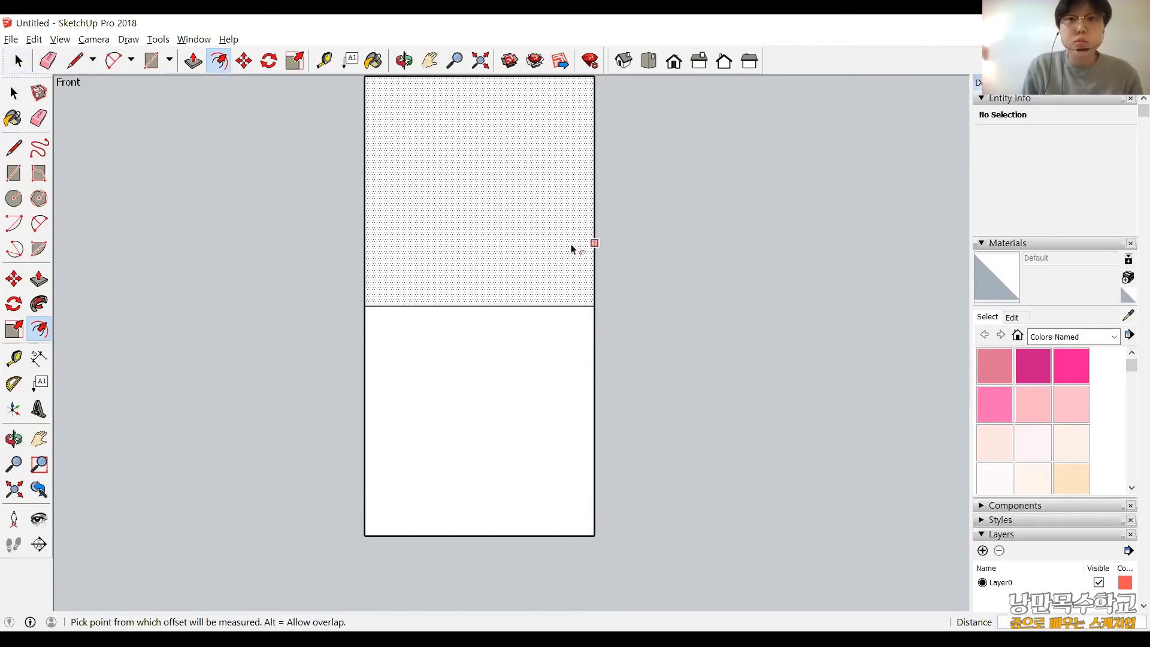
text(20)
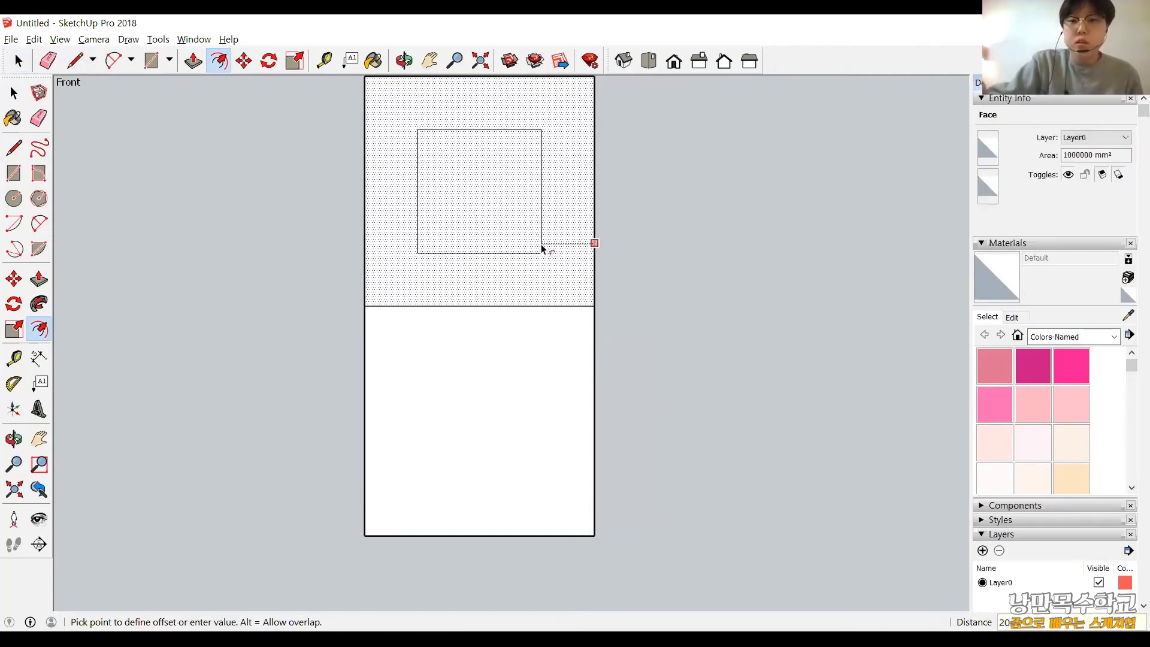
key(Return)
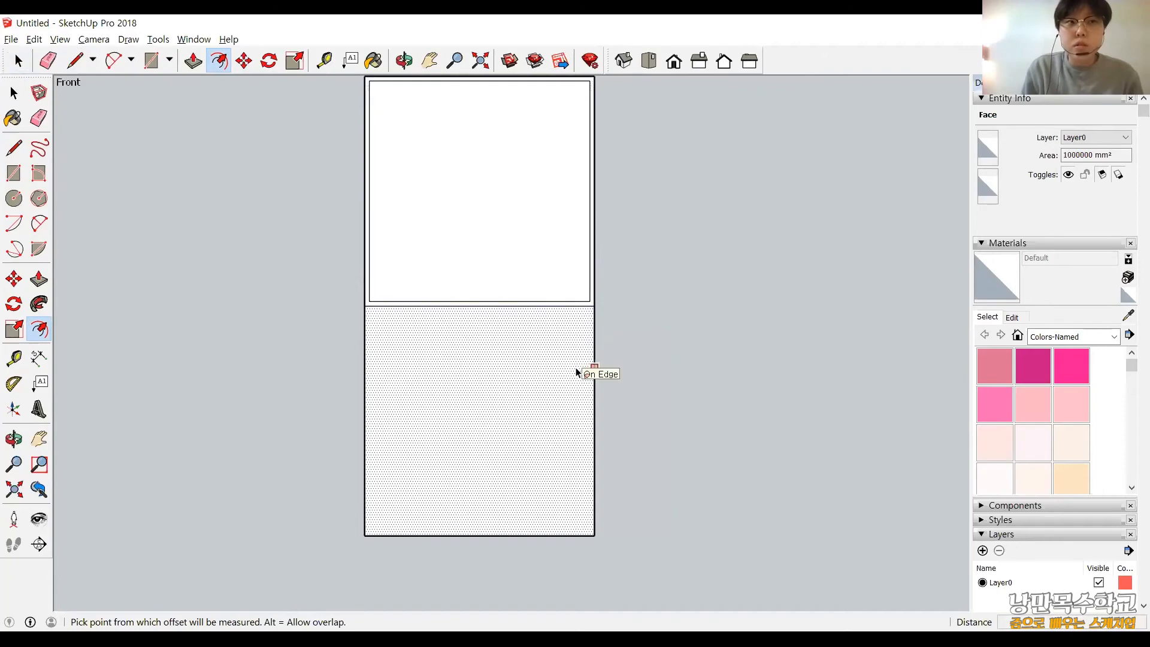
click(546, 367)
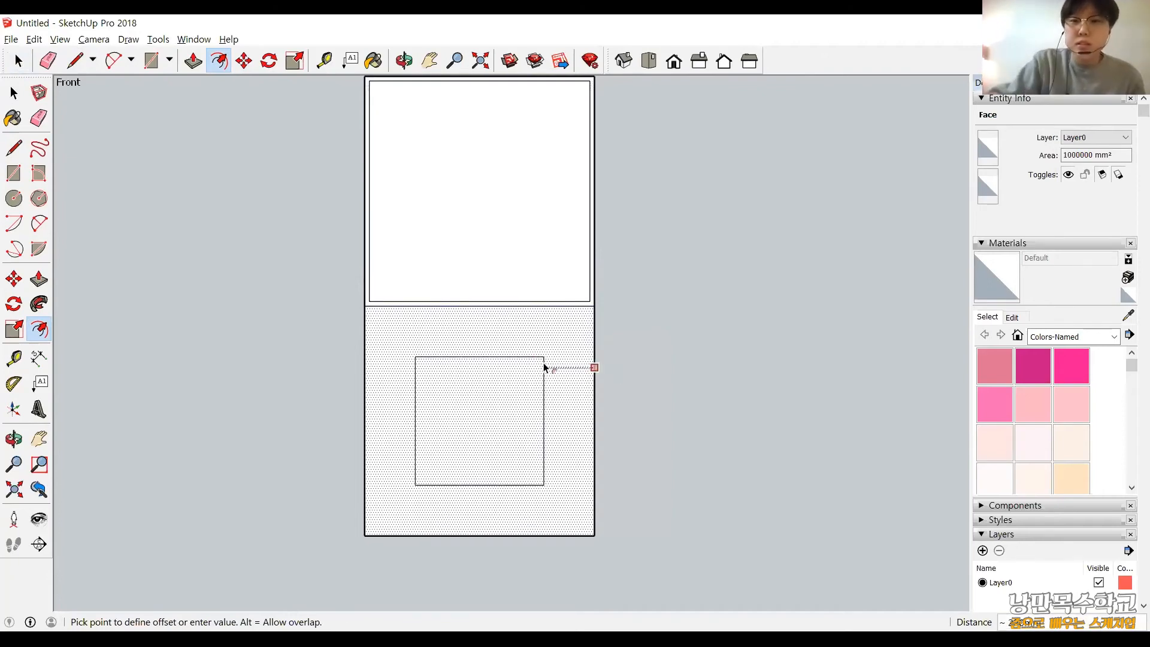
text(20)
key(Return)
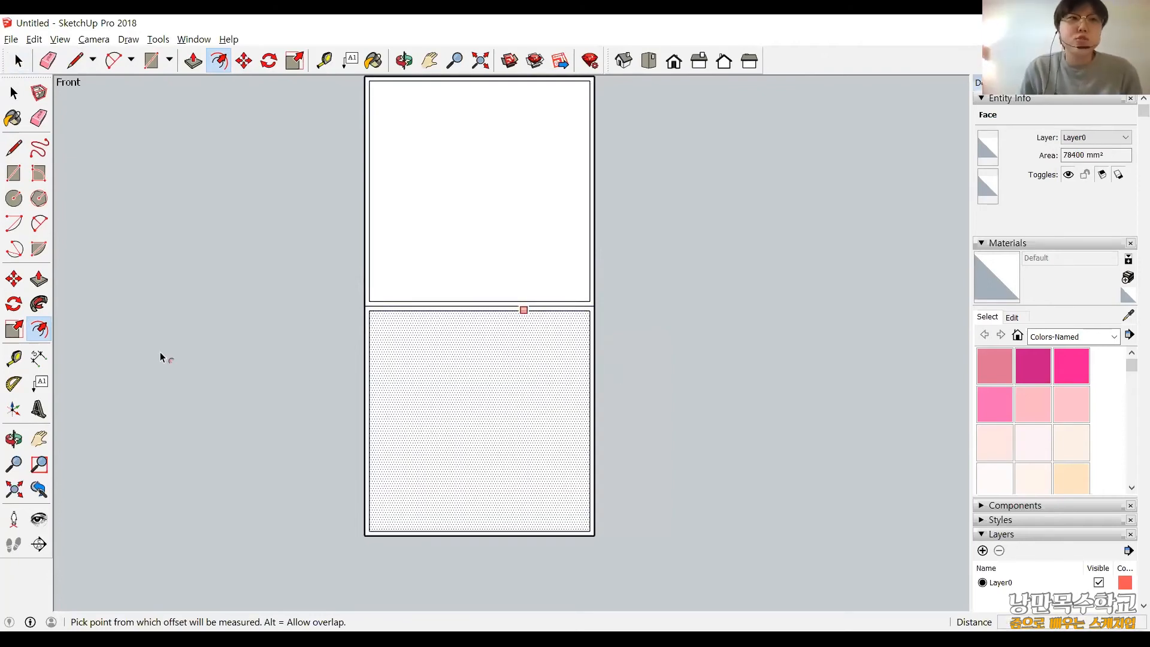
key(Escape)
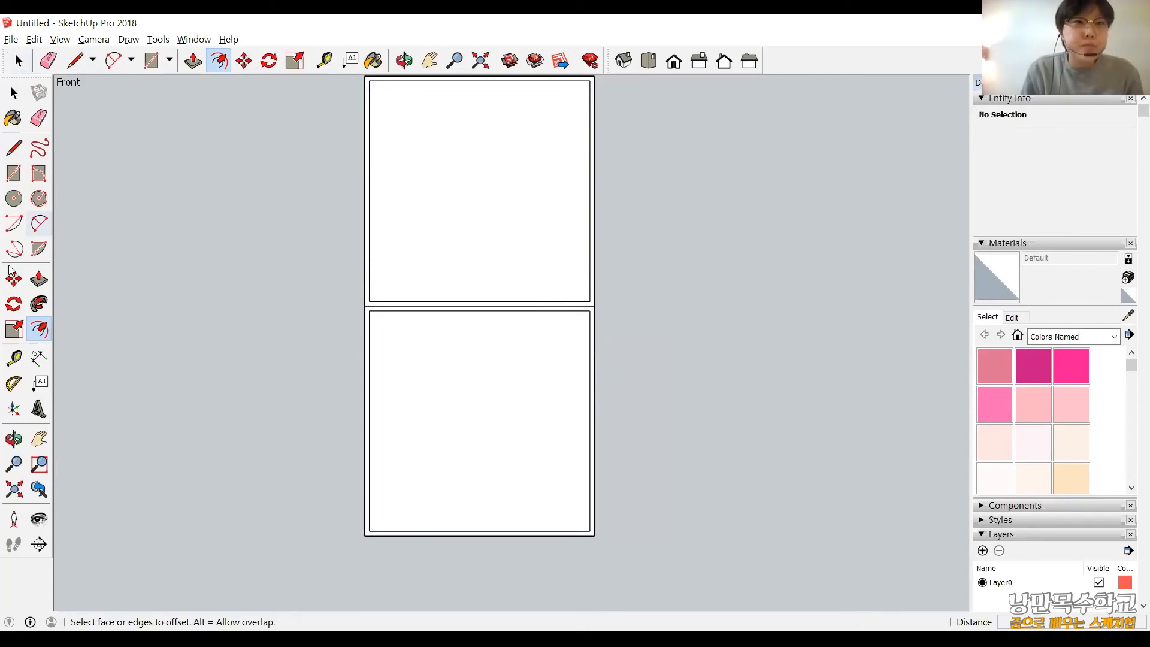
Draw a horizontal line about 490 mm long from the cabinet's right outer edge to the middle of the lower section, near its upper edge.
scroll(498, 293, up, 1)
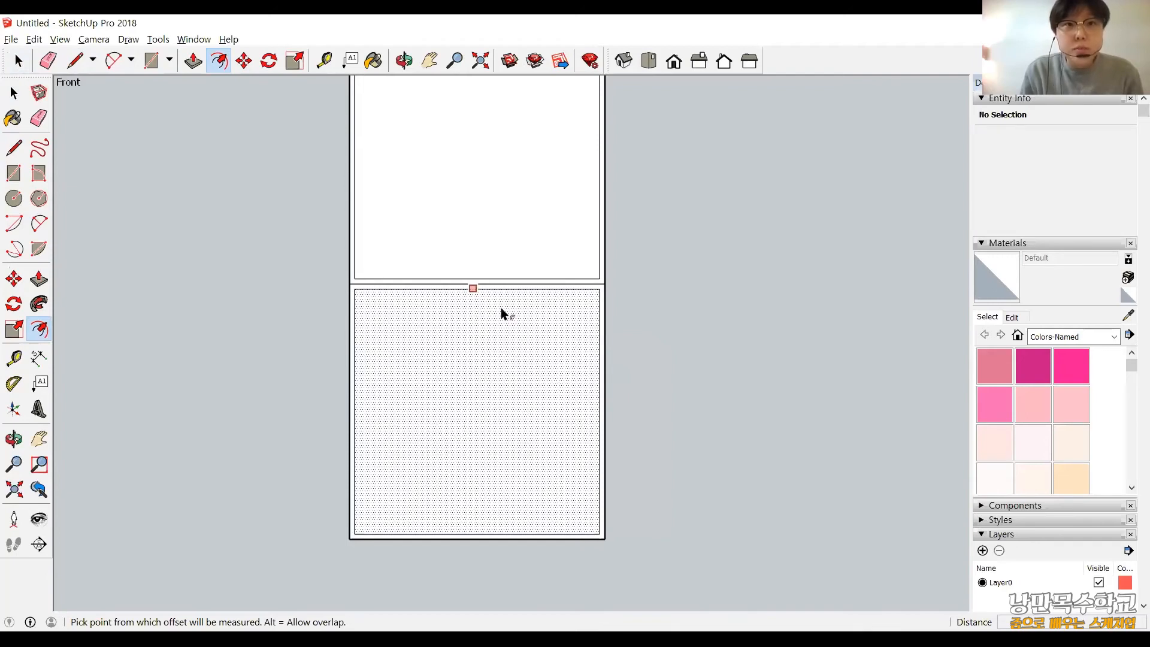
click(23, 359)
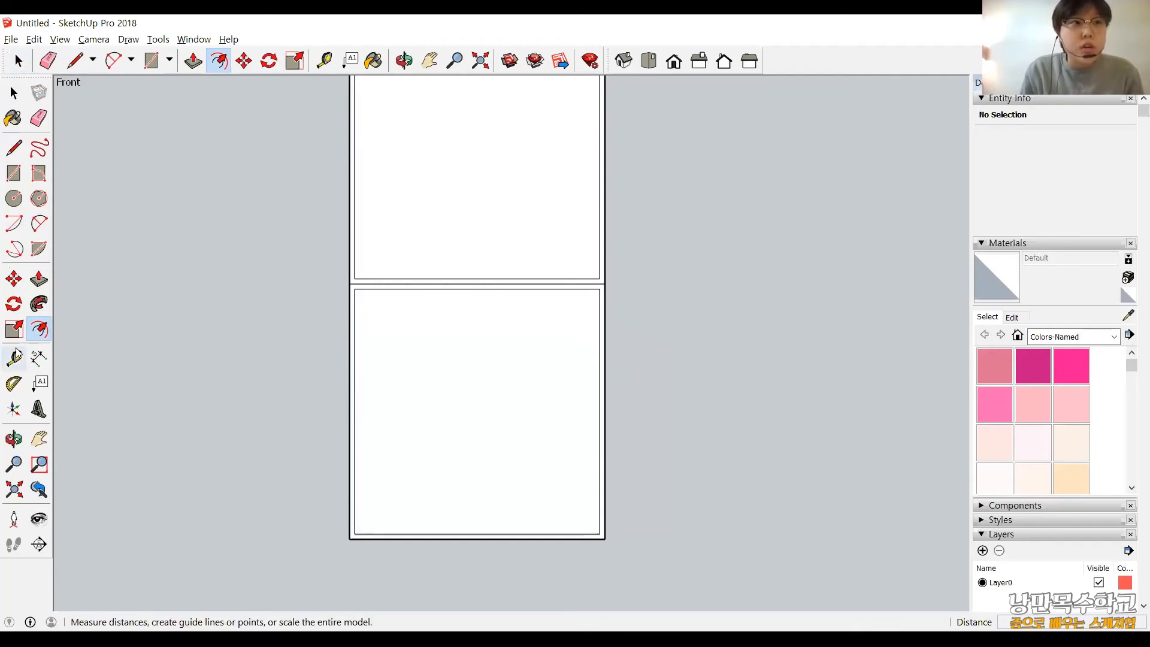
click(13, 150)
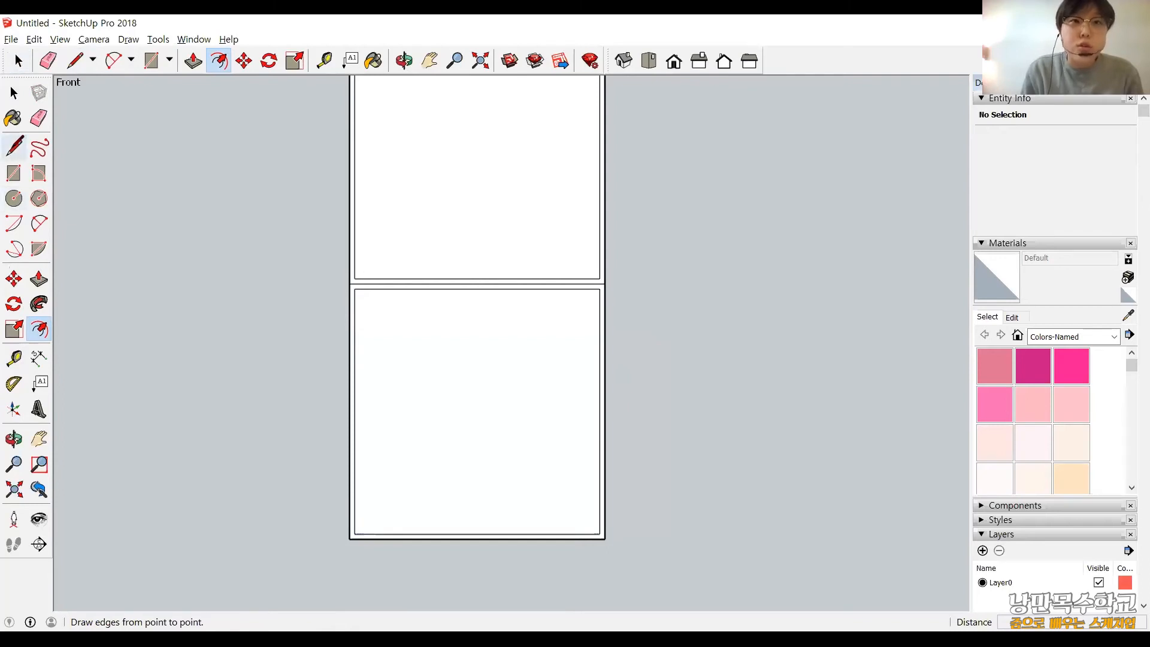
scroll(608, 310, up, 1)
click(606, 312)
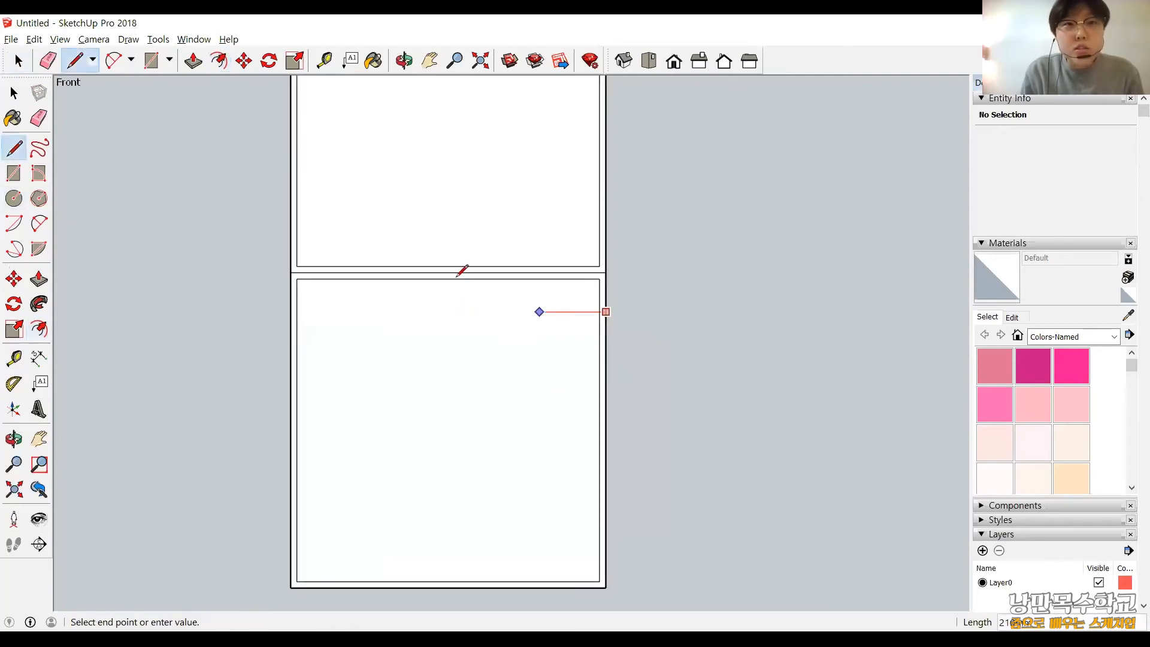
click(452, 311)
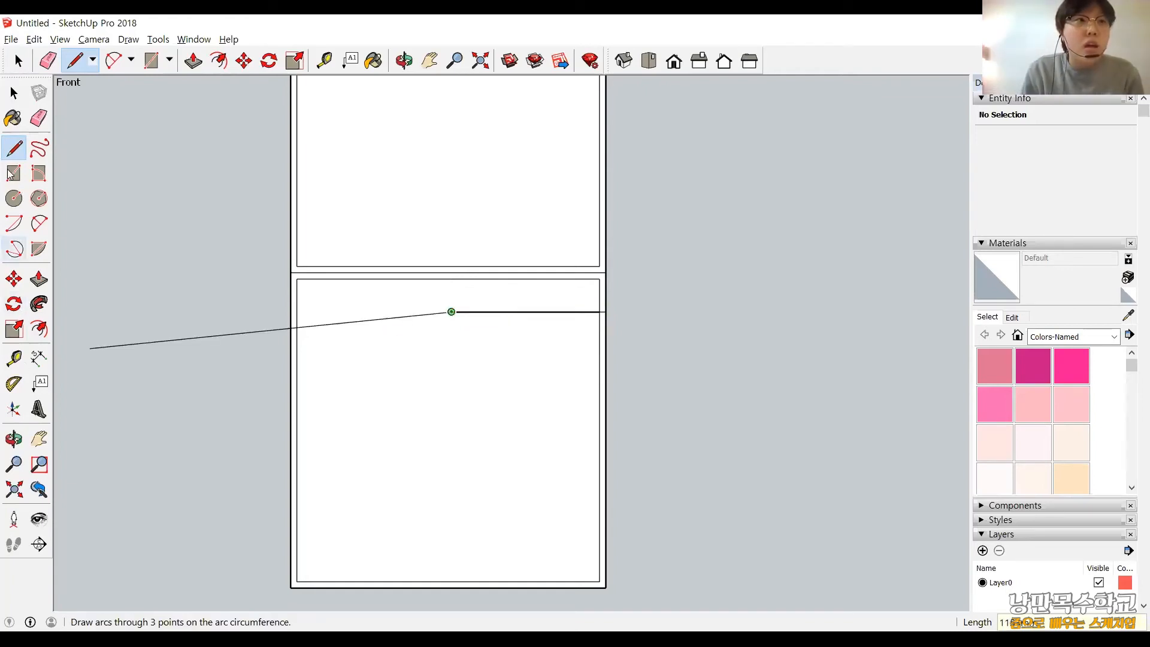
key(Escape)
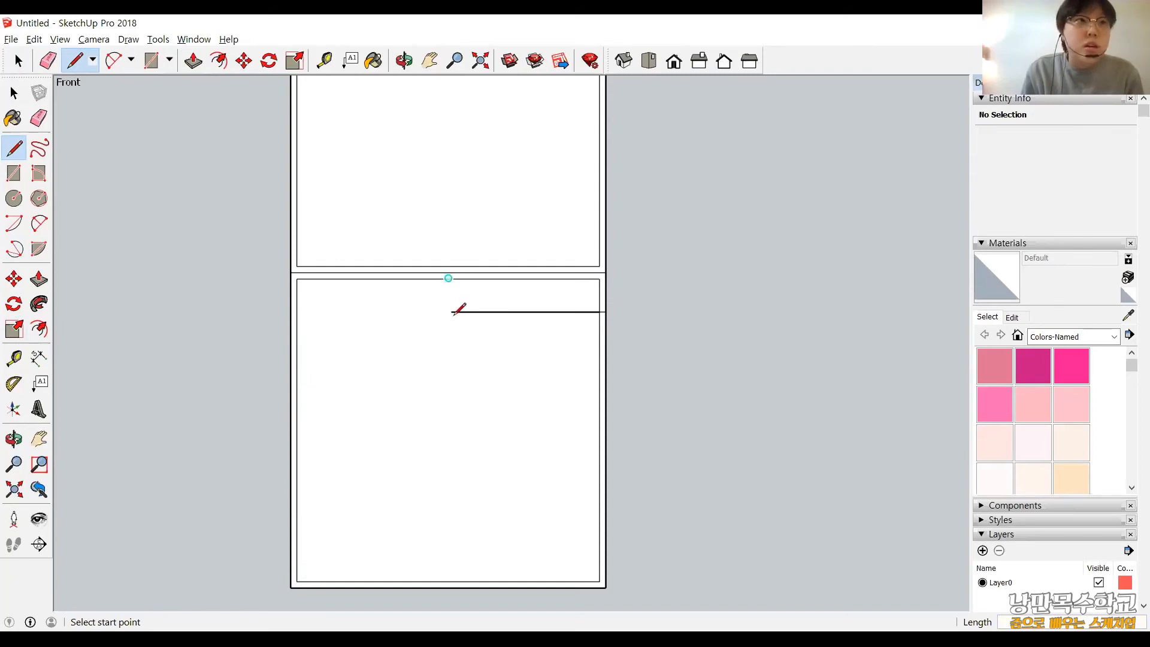
Delete the part of the horizontal line that lies inside the lower inner panel.
click(17, 95)
click(493, 319)
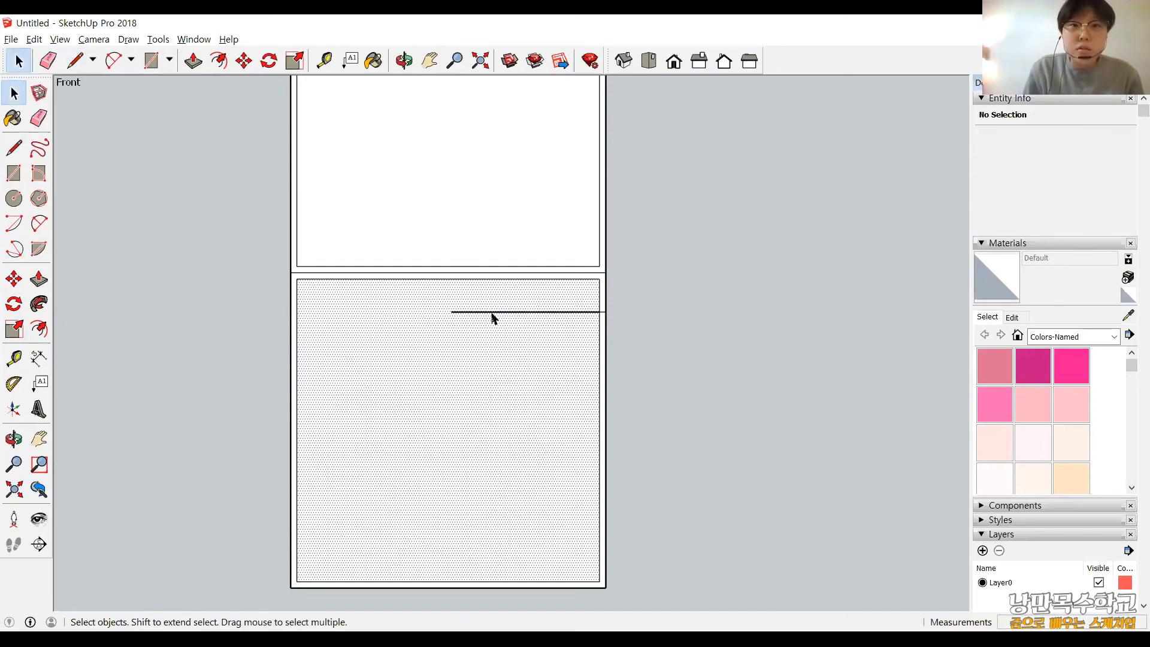
click(492, 312)
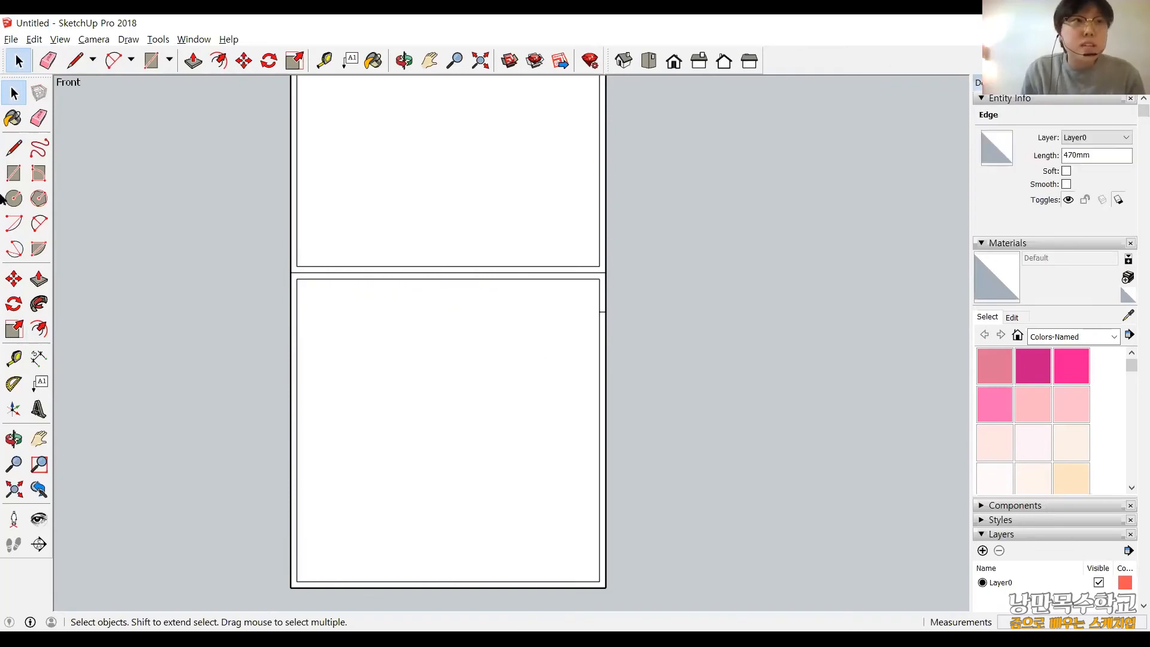
key(Delete)
Split the lower inner panel with a vertical line between the midpoints of its upper and lower edges.
key(l)
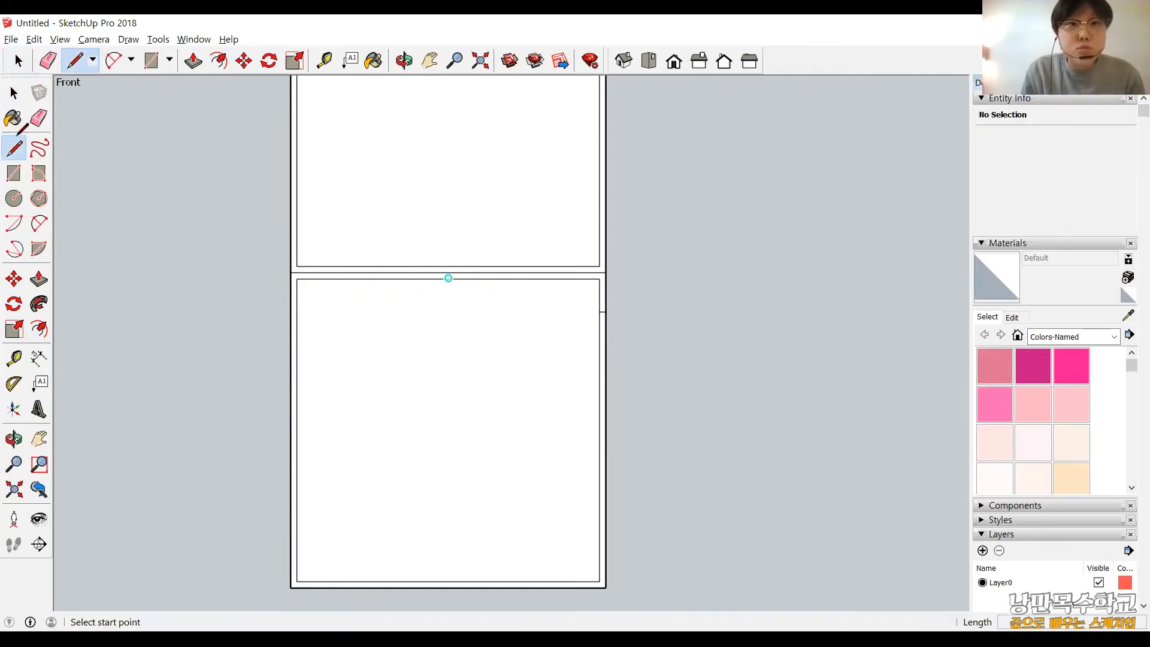
click(448, 278)
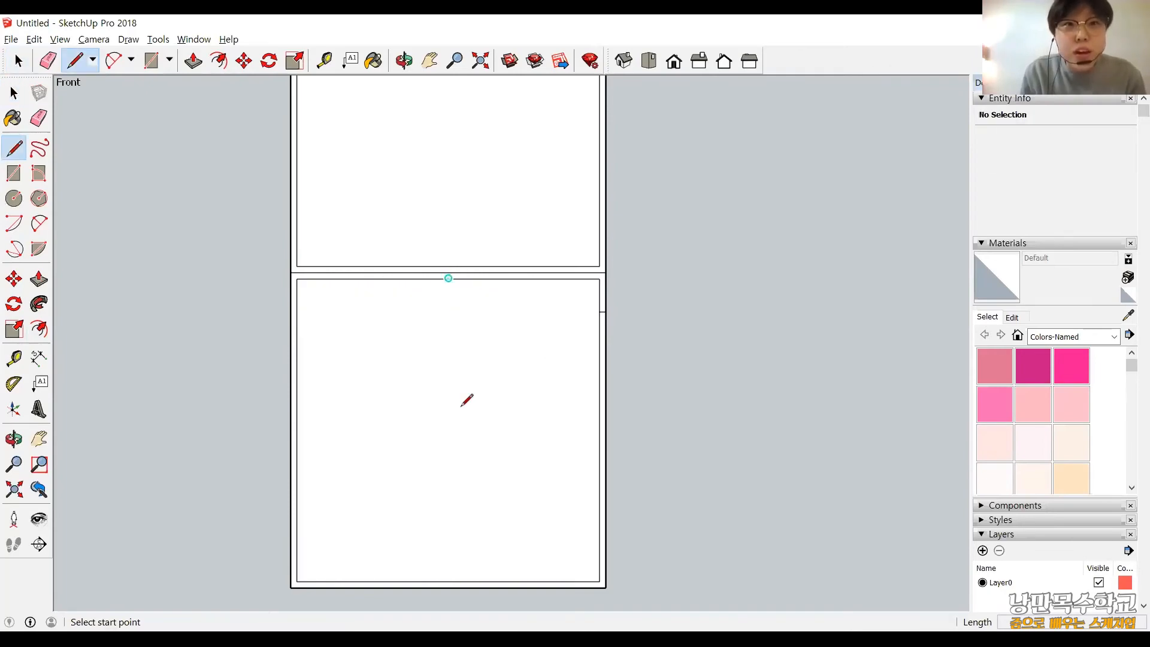
click(448, 581)
key(Escape)
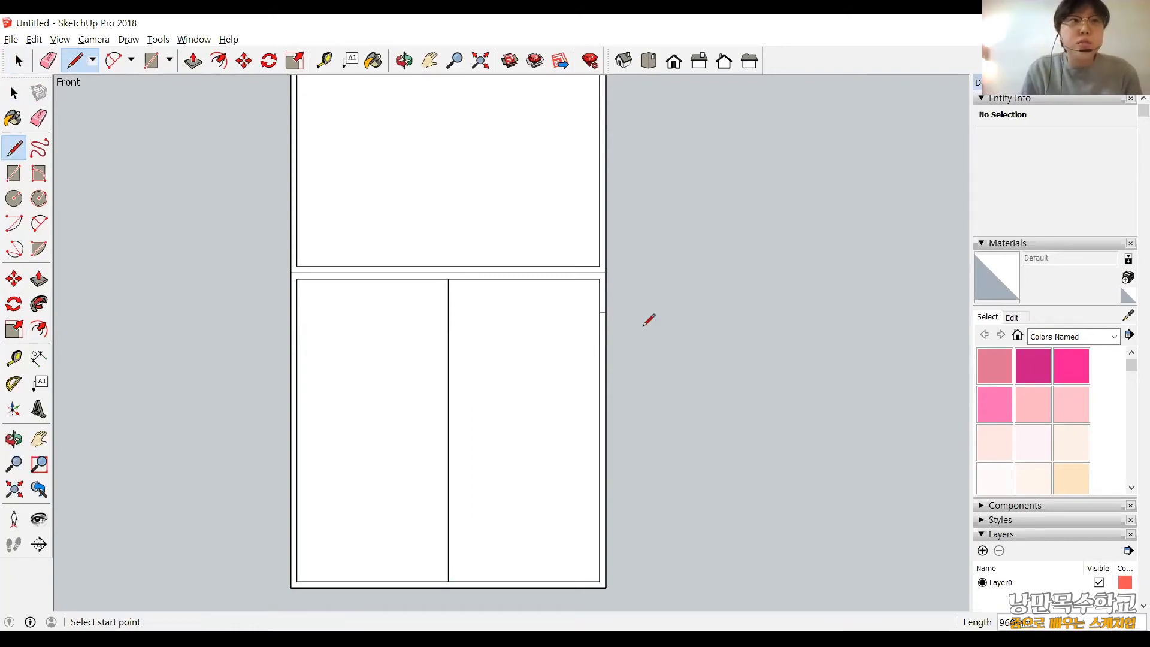
Delete the leftover short line crossing the right frame strip of the lower section.
click(15, 93)
scroll(663, 333, up, 3)
click(662, 331)
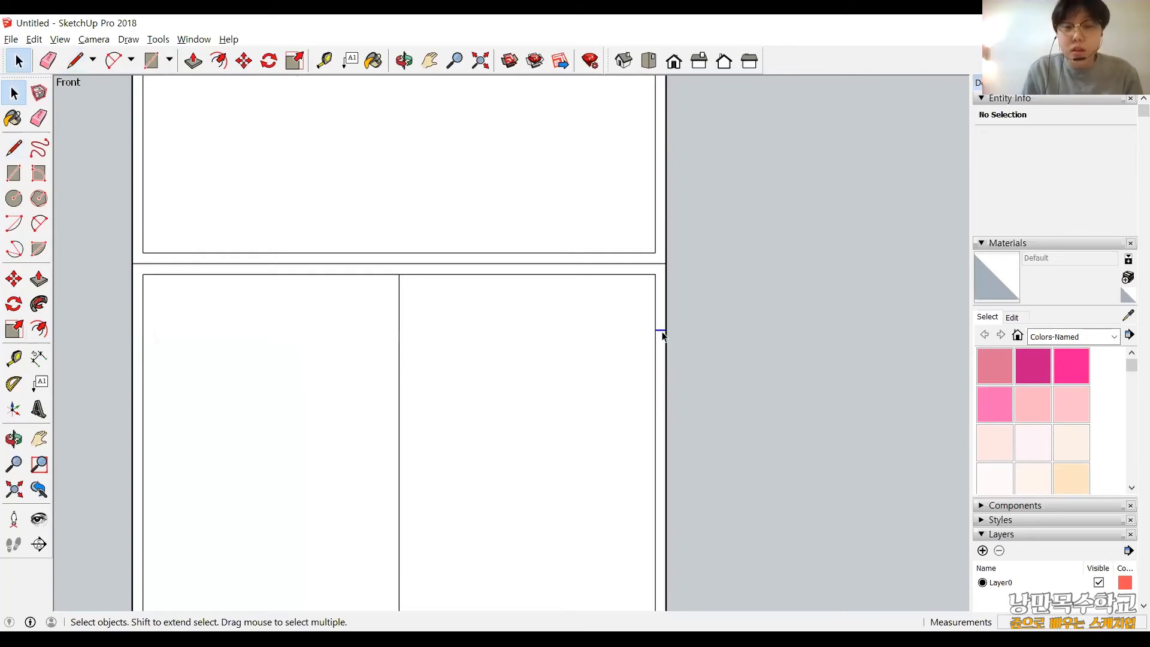
key(Delete)
scroll(477, 392, down, 3)
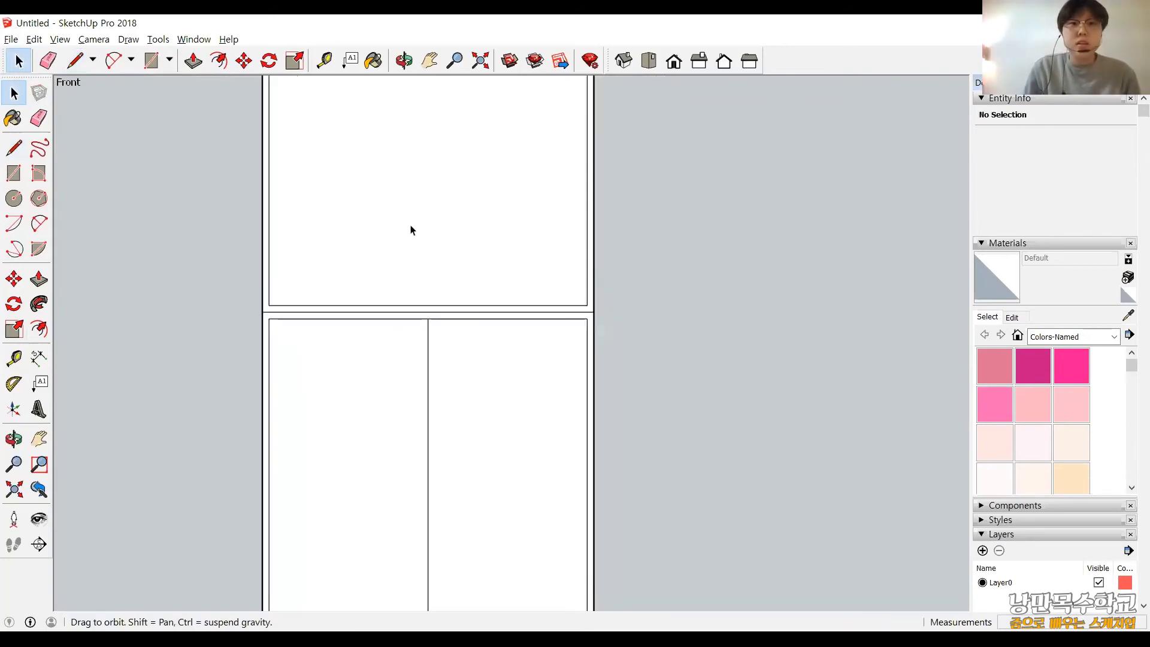
shift+middle_drag(418, 295, 410, 179)
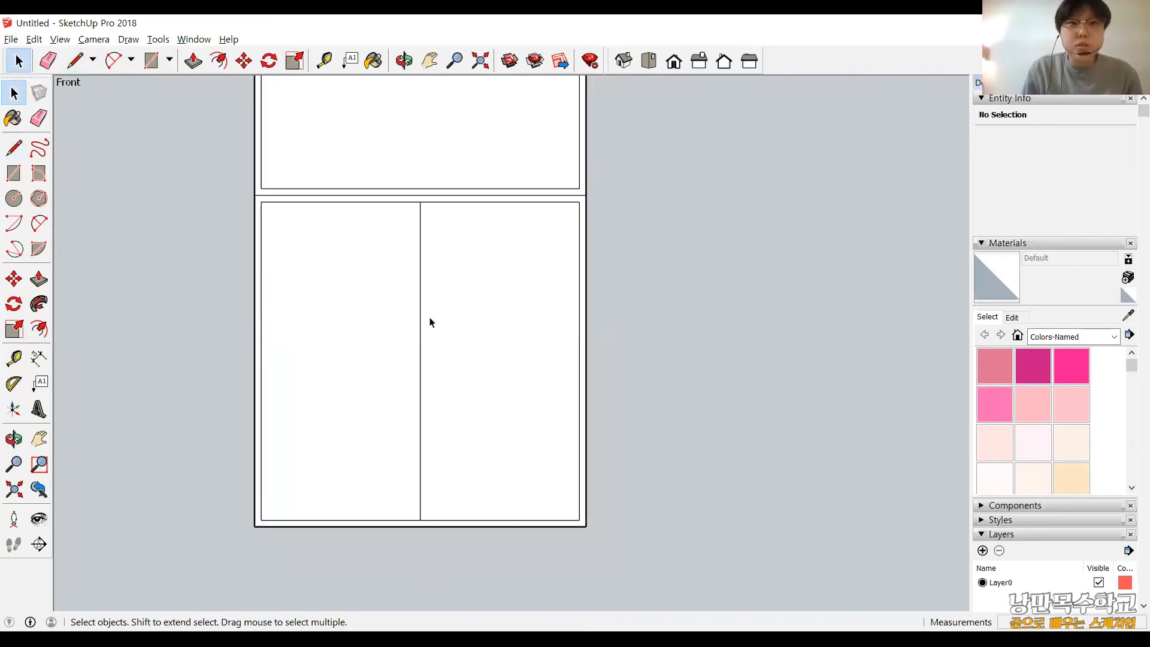
click(14, 279)
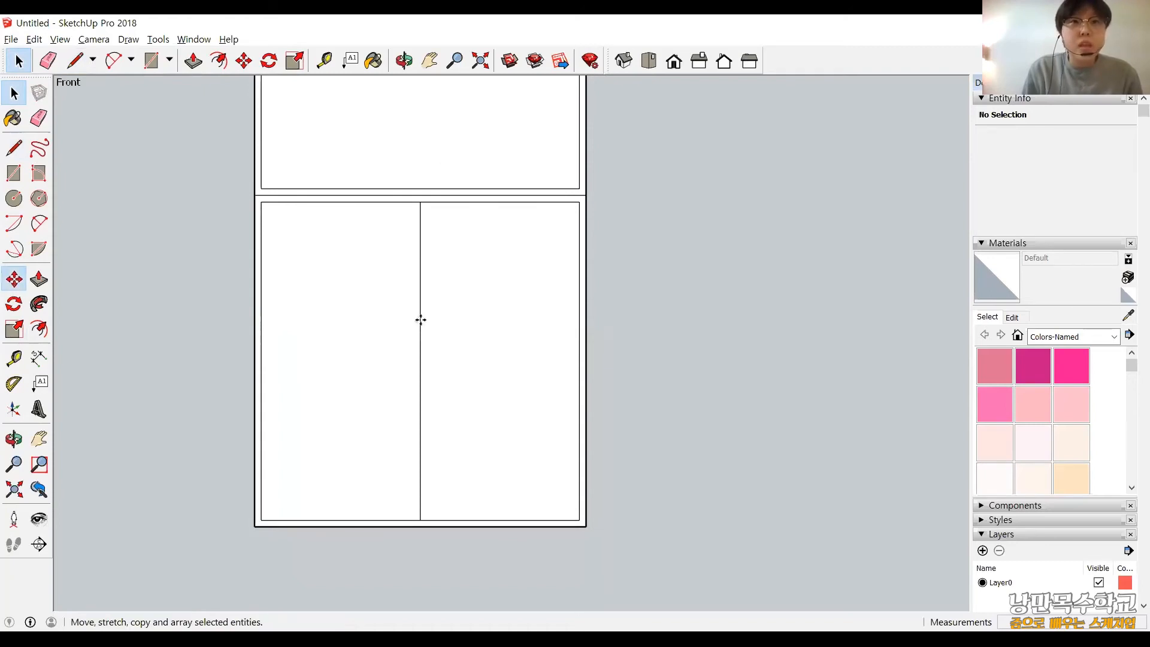
scroll(419, 318, up, 5)
click(416, 214)
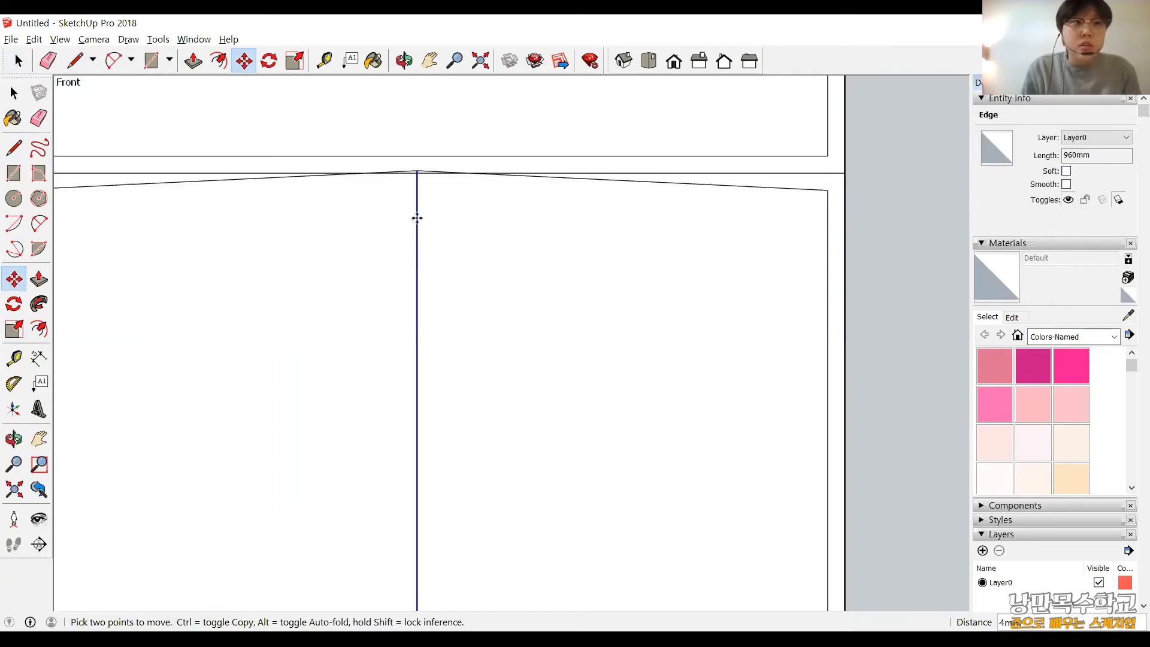
key(space)
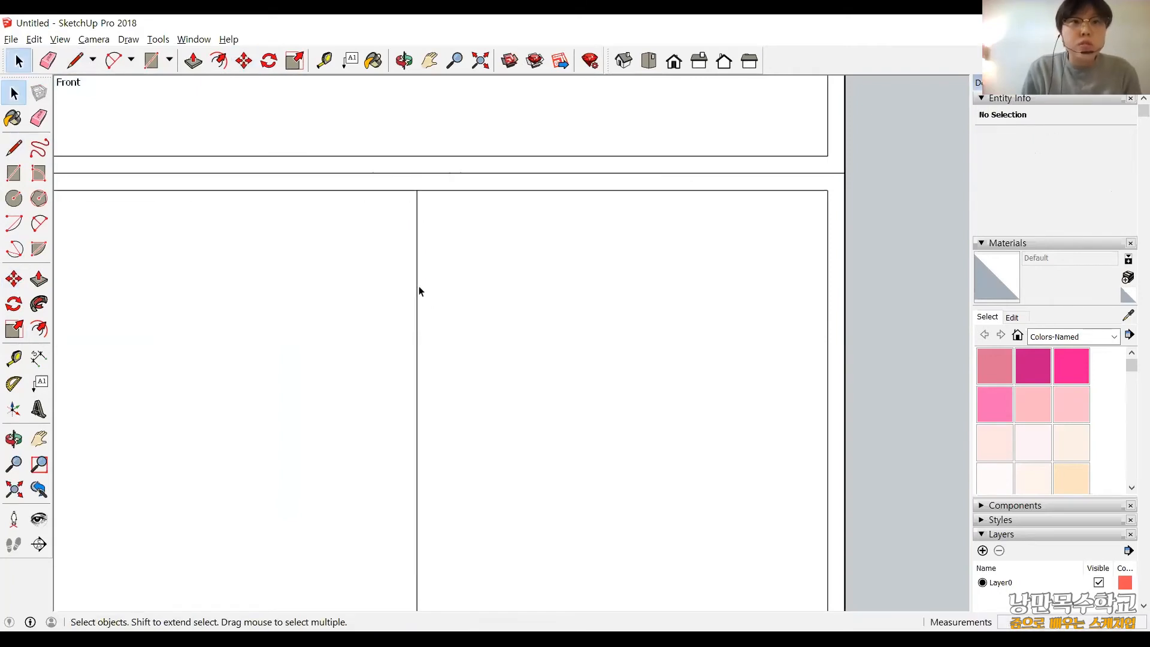
click(417, 291)
key(m)
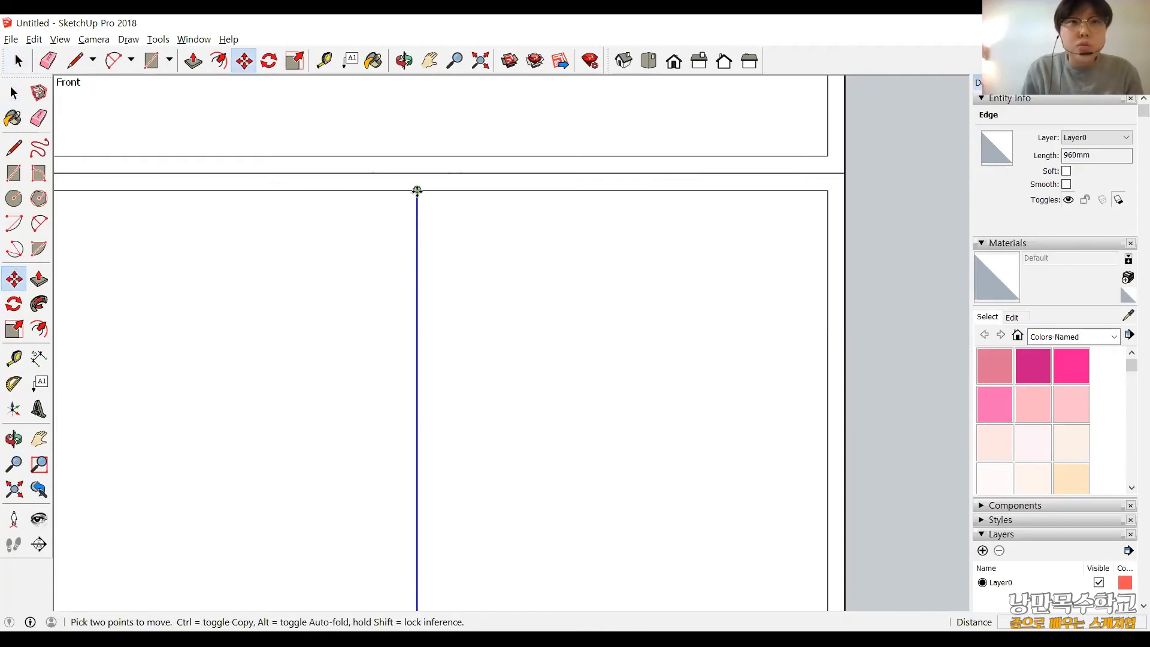
click(416, 191)
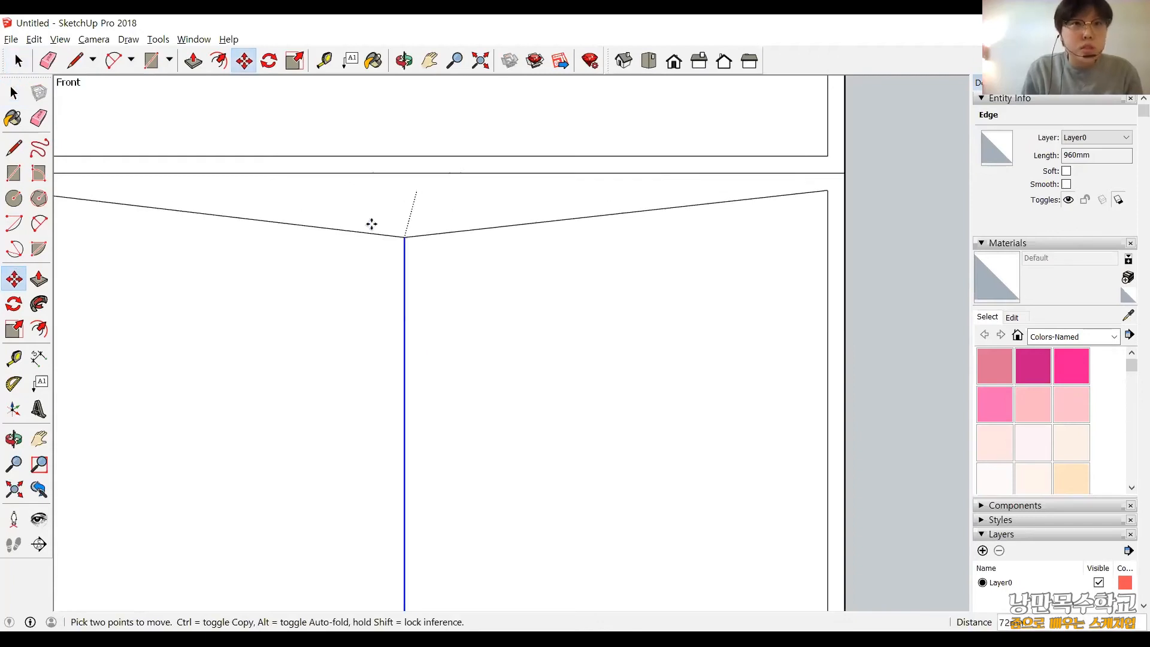
key(ctrl)
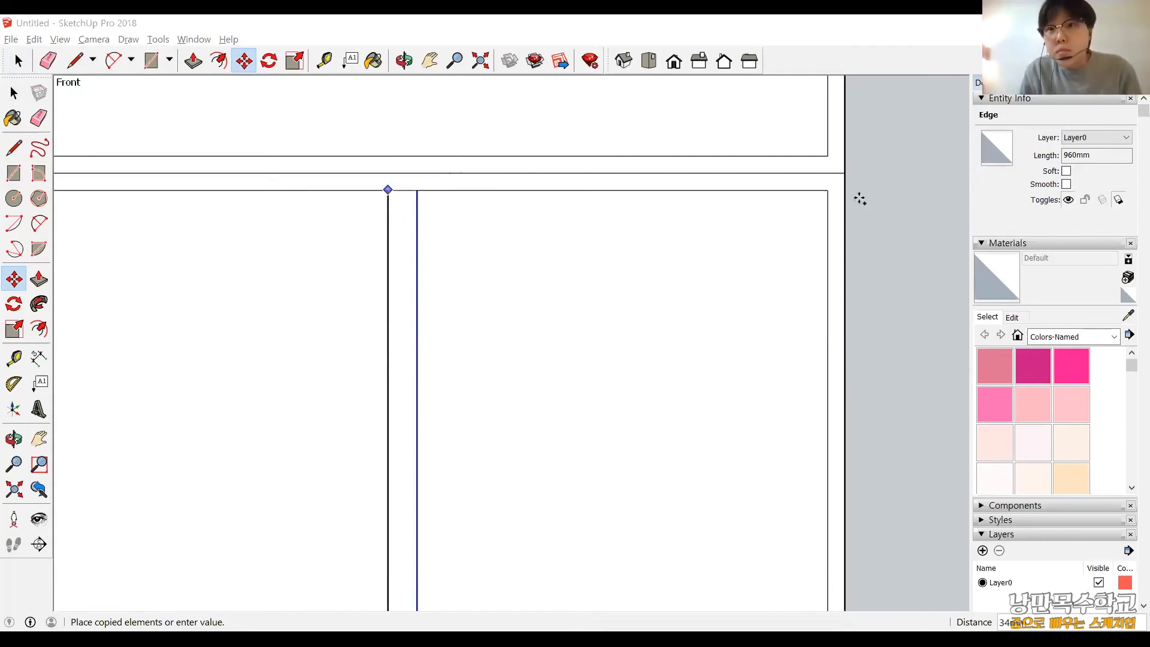
key(Escape)
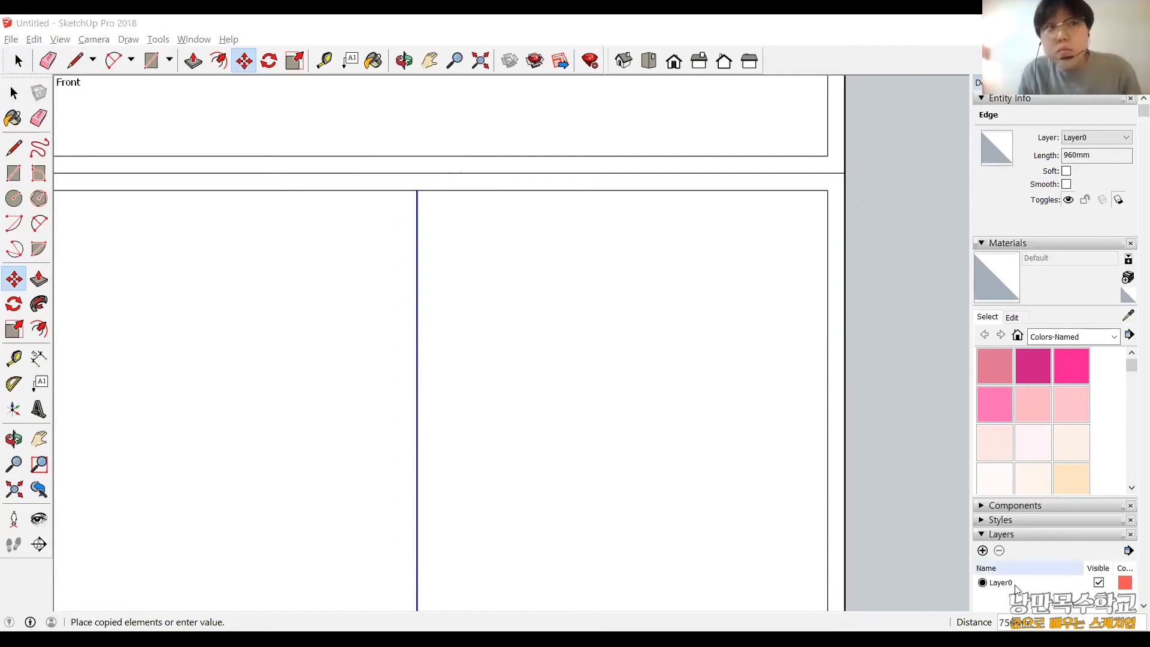
Copy the lower panel's vertical centre line 10 mm to the left along the panel's upper edge.
click(14, 278)
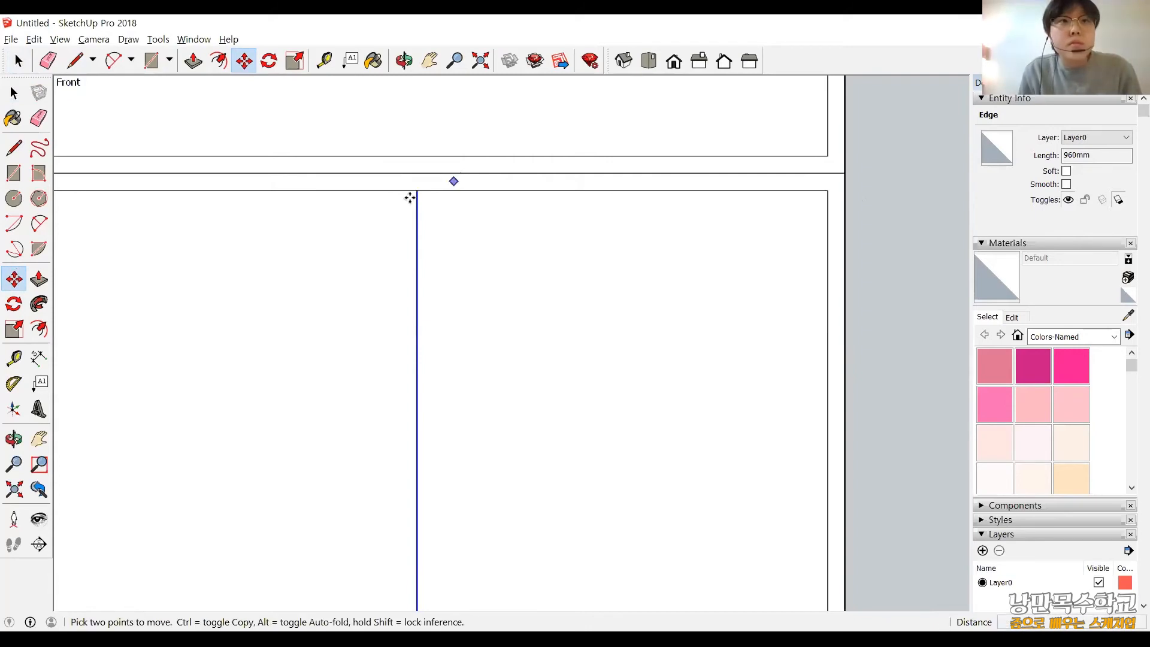
click(417, 191)
key(ctrl)
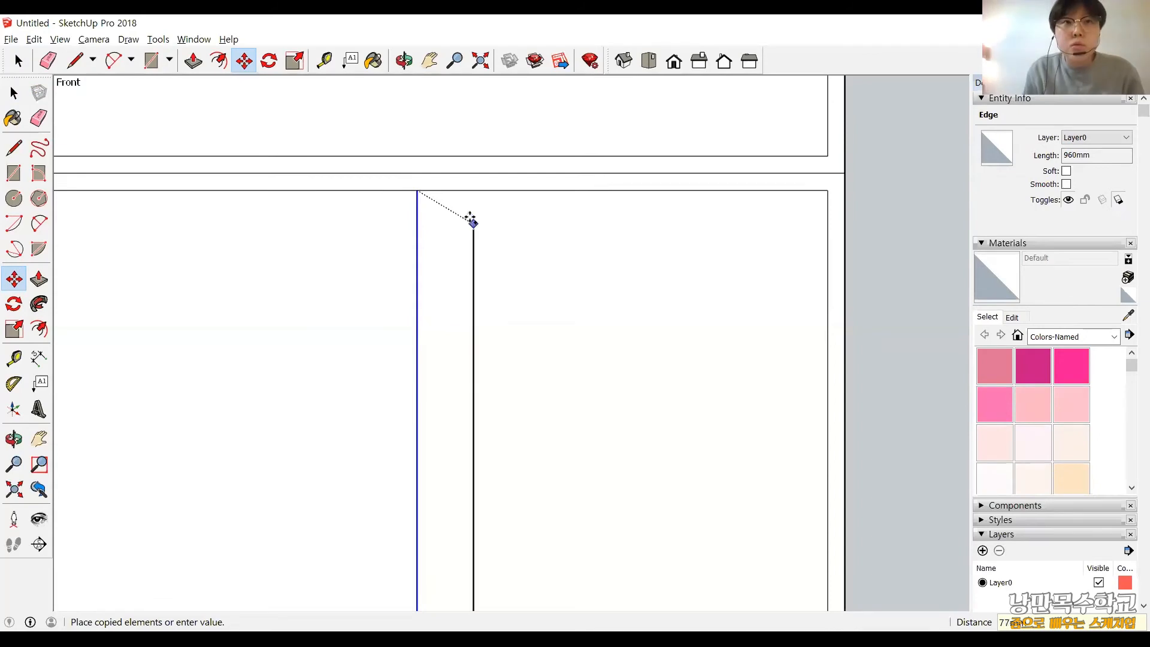
click(474, 224)
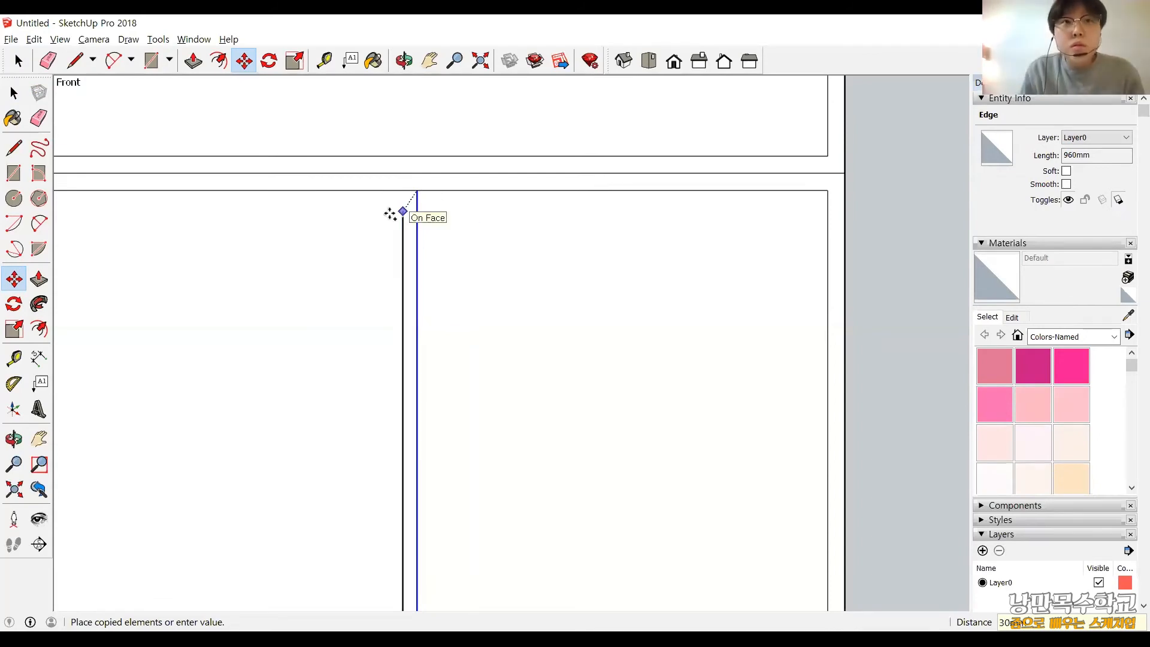
click(407, 189)
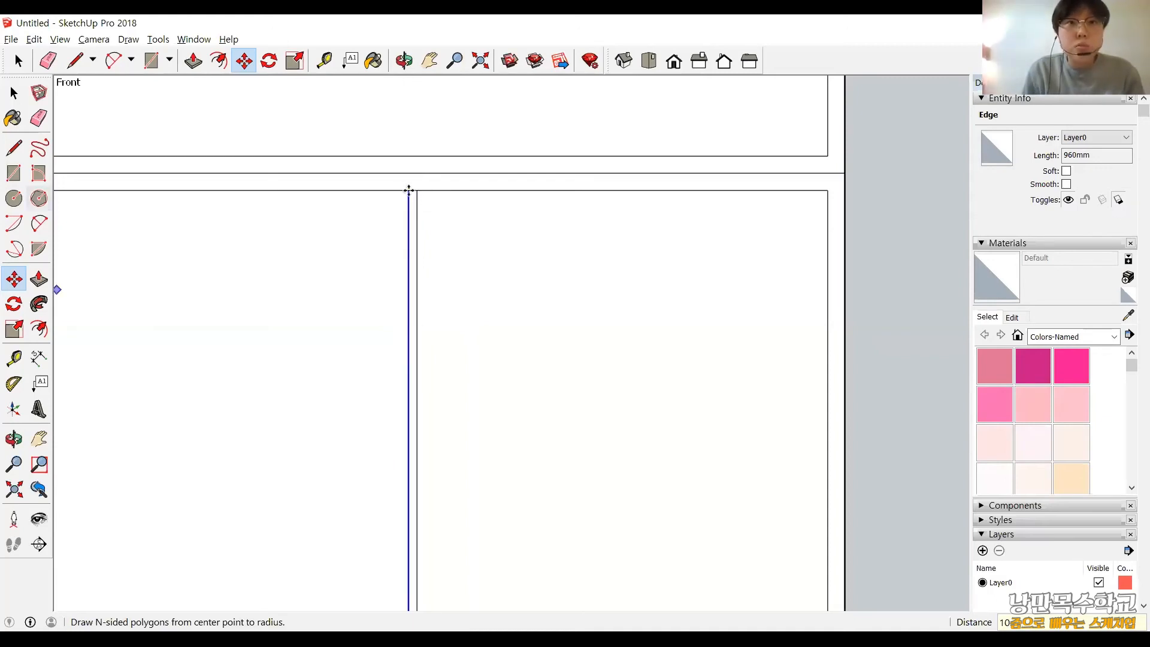
Copy the left divider line of the lower panel 20 mm to the right along the panel's upper edge.
key(ctrl+z)
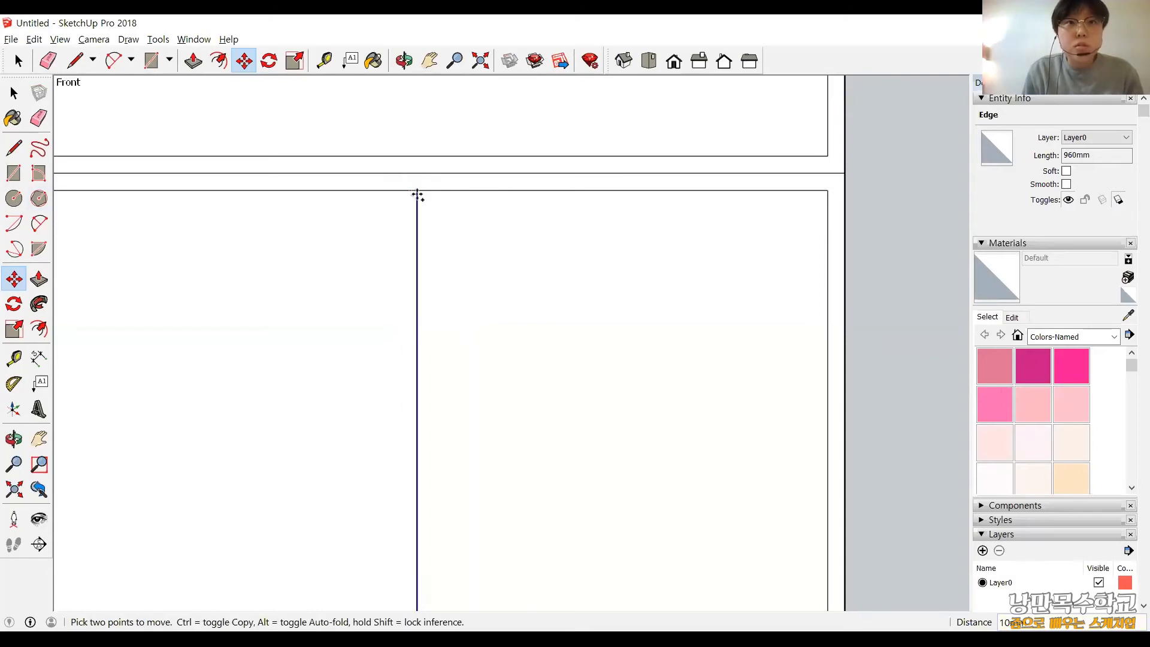
key(ctrl)
click(423, 192)
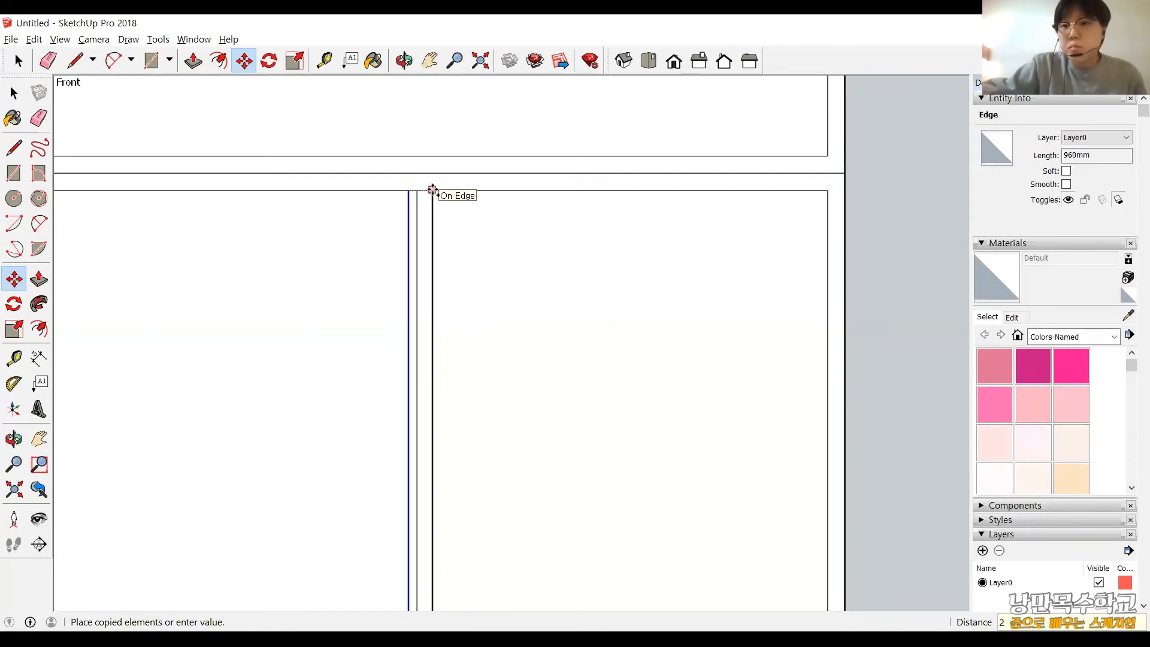
text(20)
key(Return)
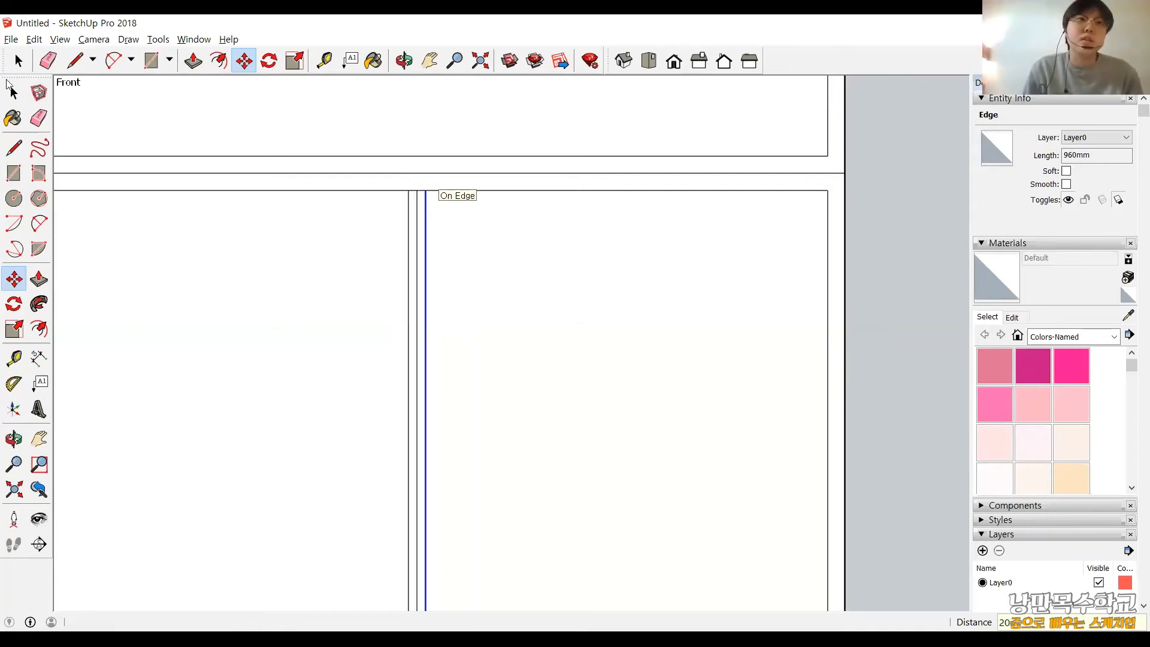
Delete the original vertical centre line between the two divider lines of the lower panel.
key(space)
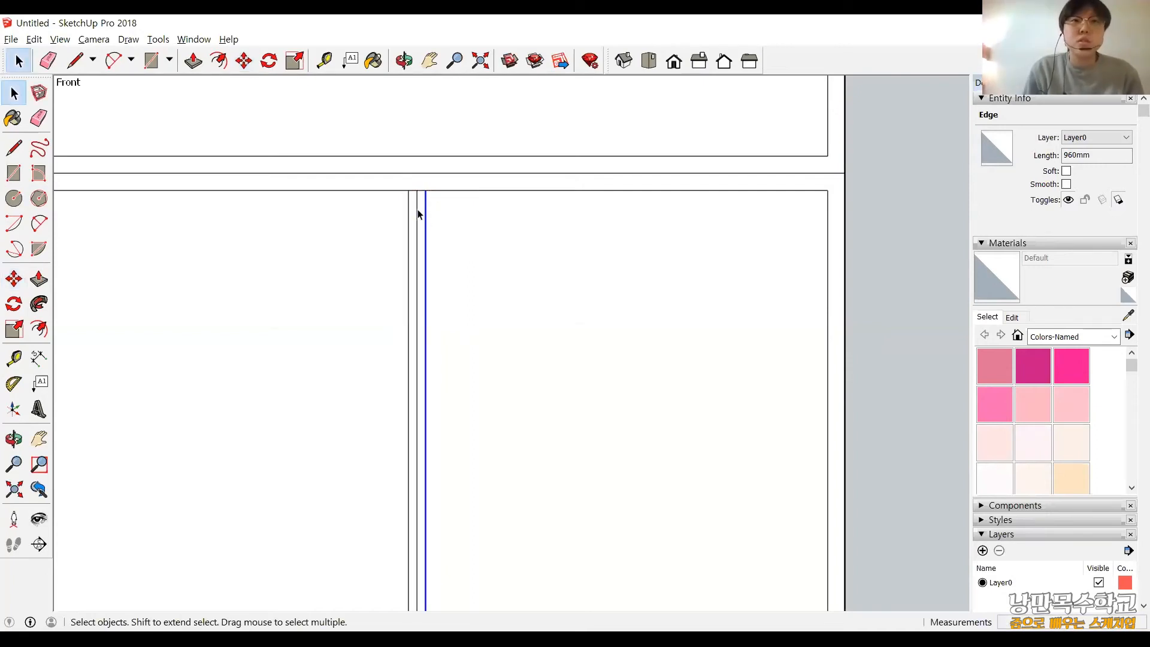
click(417, 256)
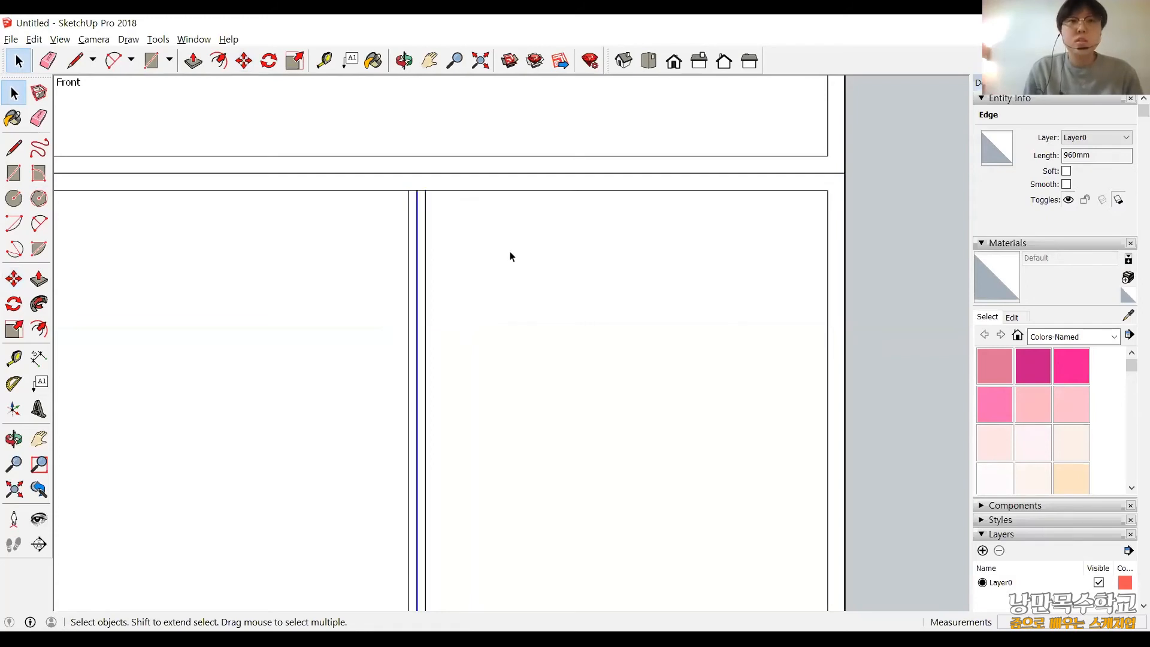
key(Delete)
Draw a horizontal line across the full cabinet width at the mid-height of the upper inner panel.
scroll(430, 275, down, 5)
shift+middle_drag(429, 275, 443, 211)
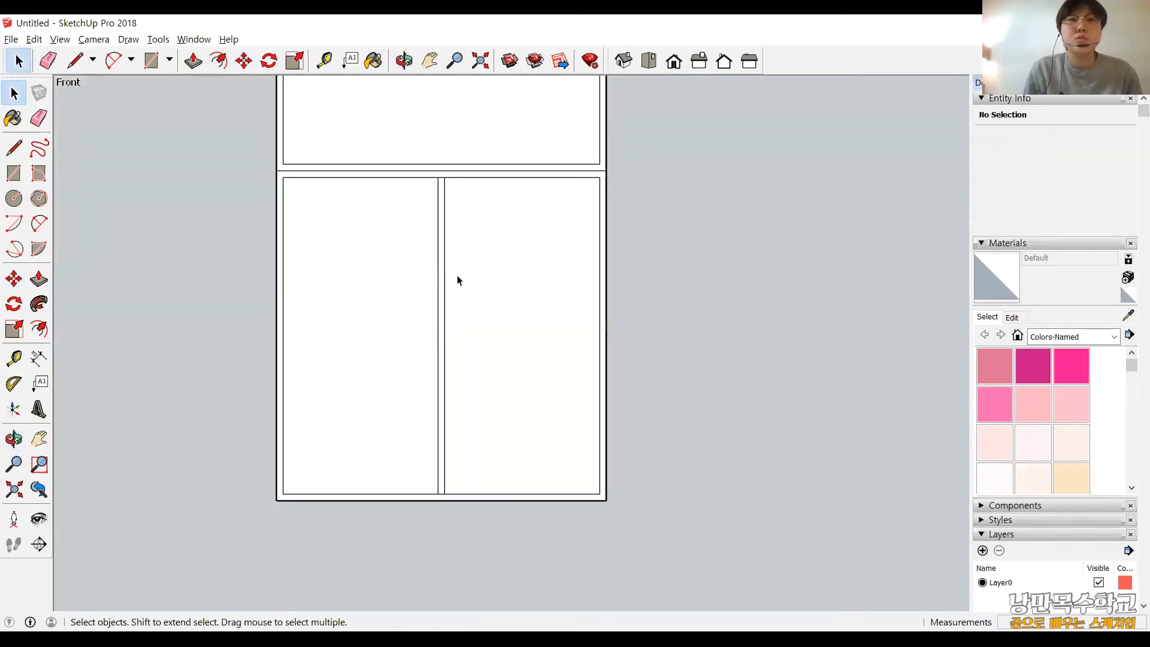
scroll(471, 229, up, 1)
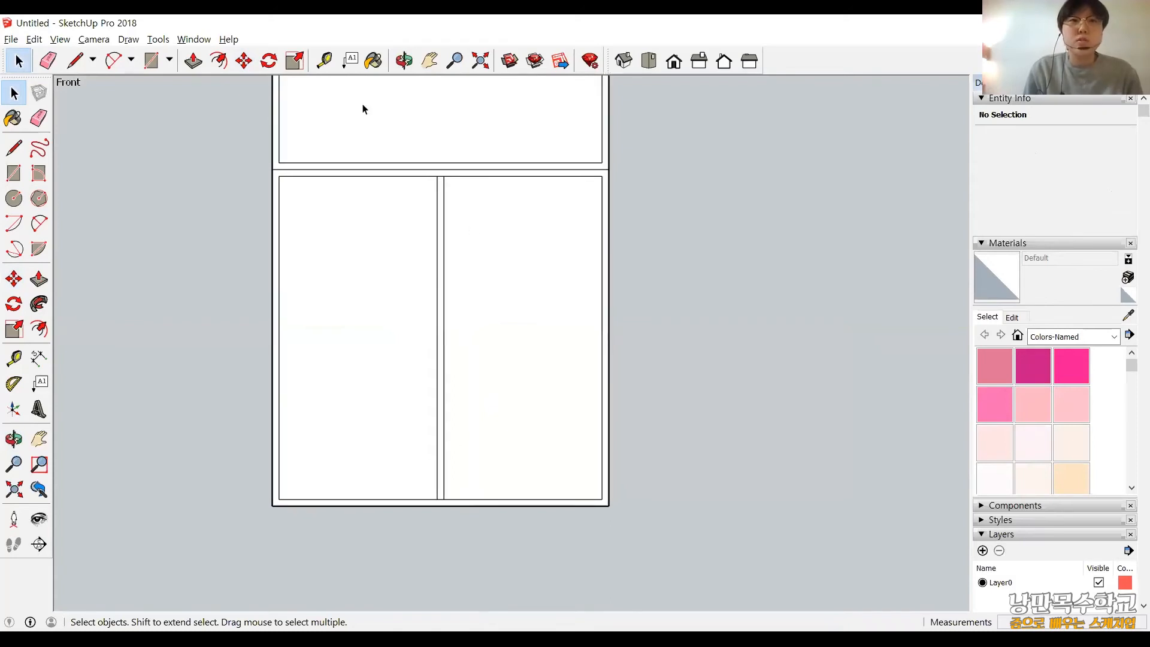
shift+middle_drag(444, 121, 442, 367)
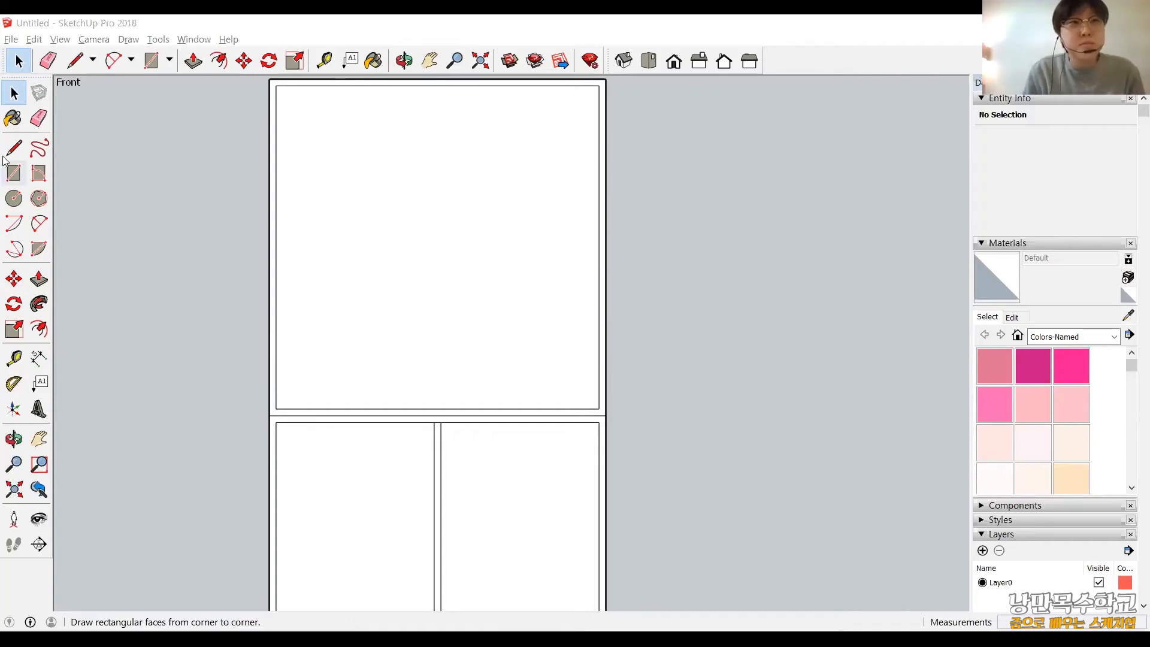
key(l)
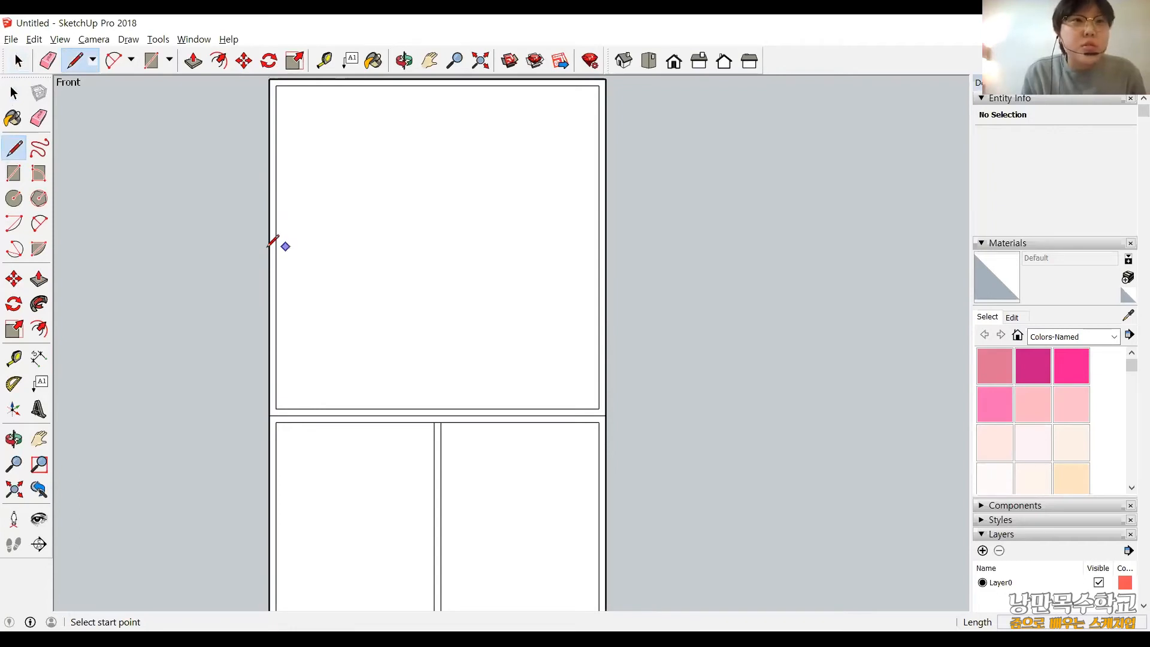
scroll(269, 246, down, 2)
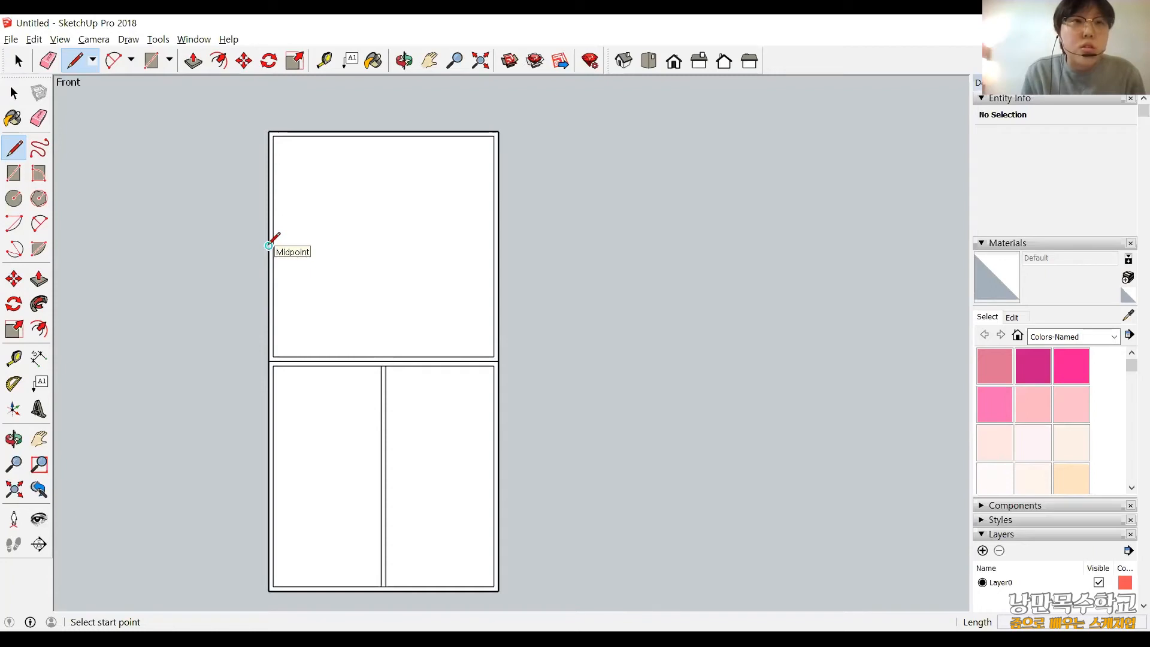
scroll(269, 246, up, 2)
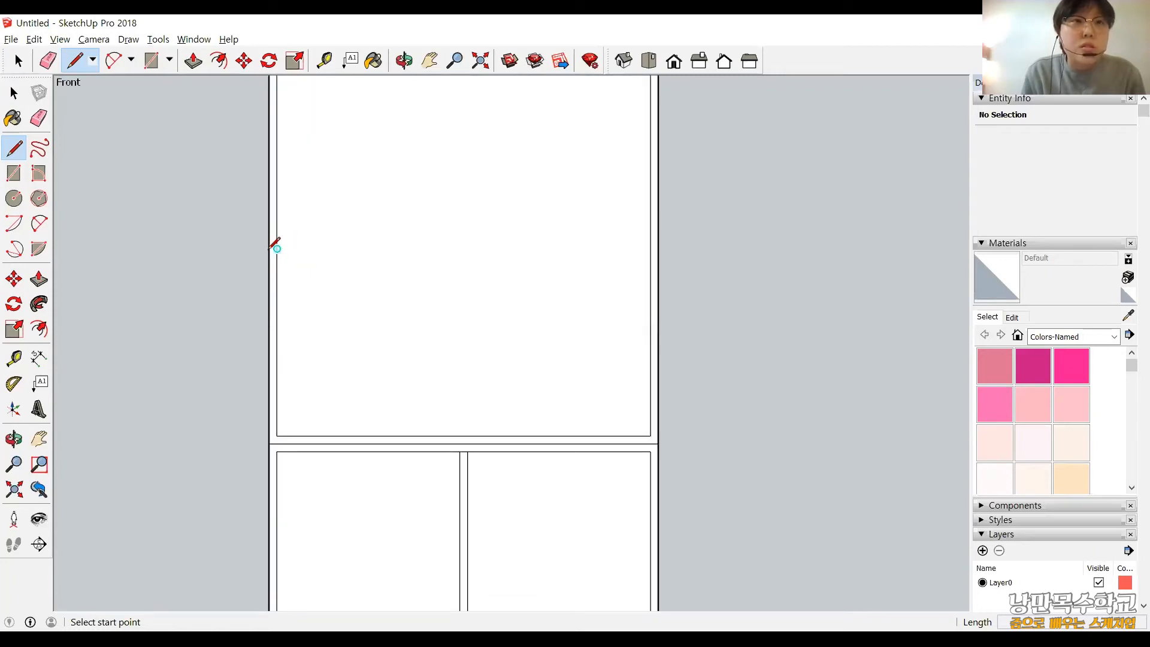
click(269, 248)
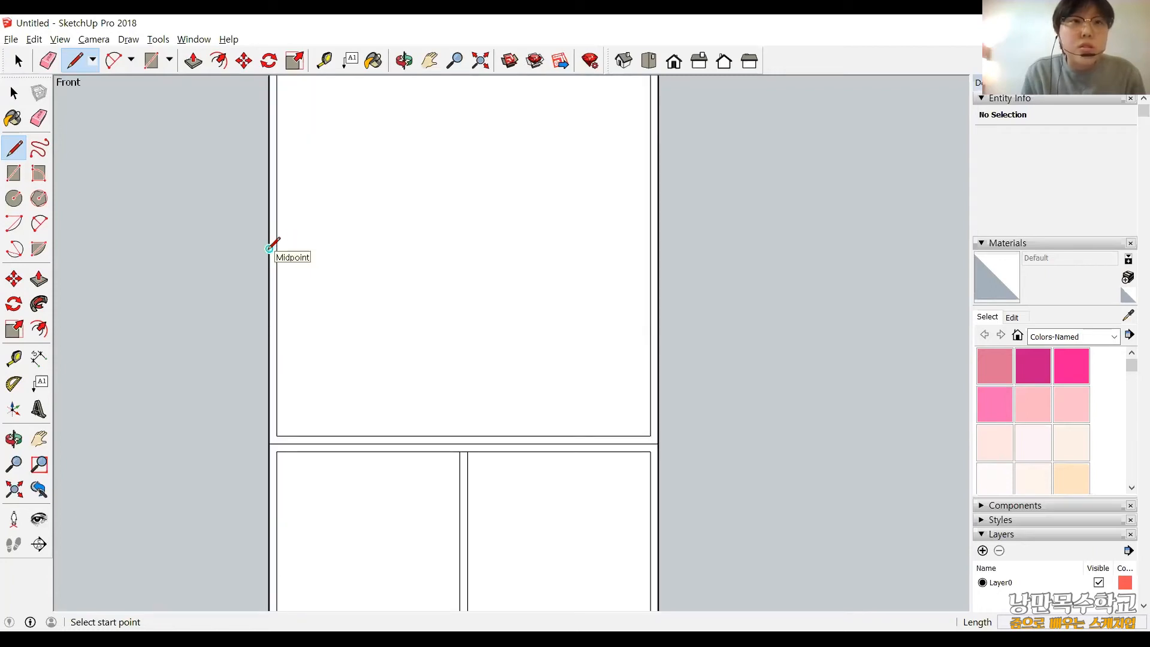
click(657, 247)
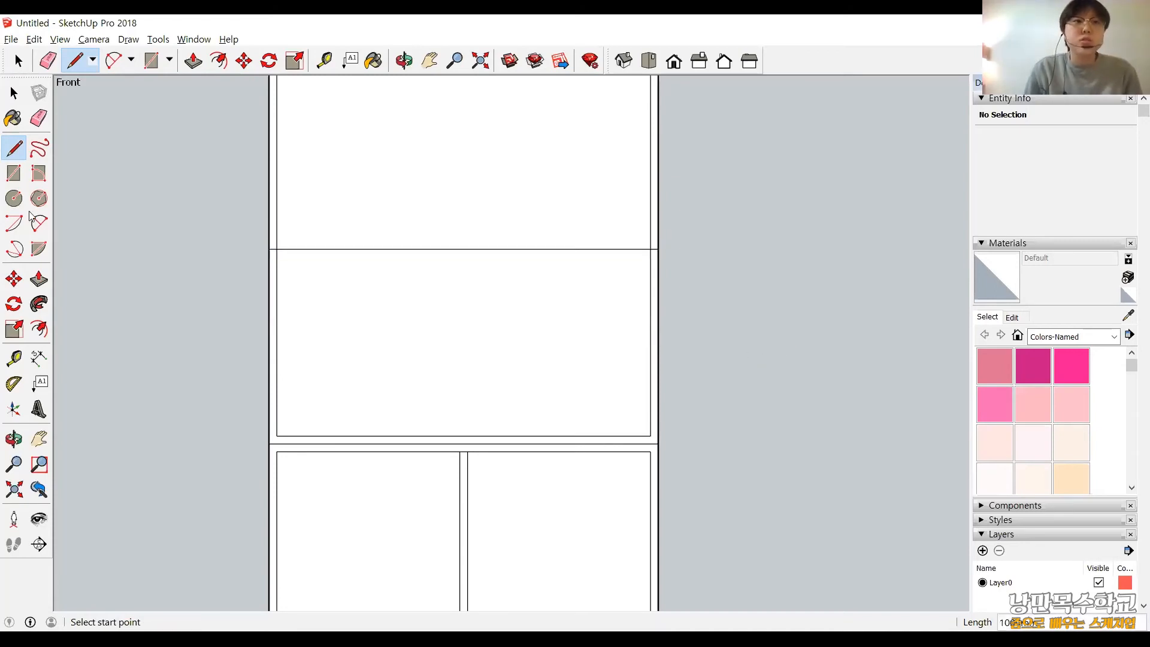
Delete the short line pieces crossing the left and right frame strips of the upper section.
key(space)
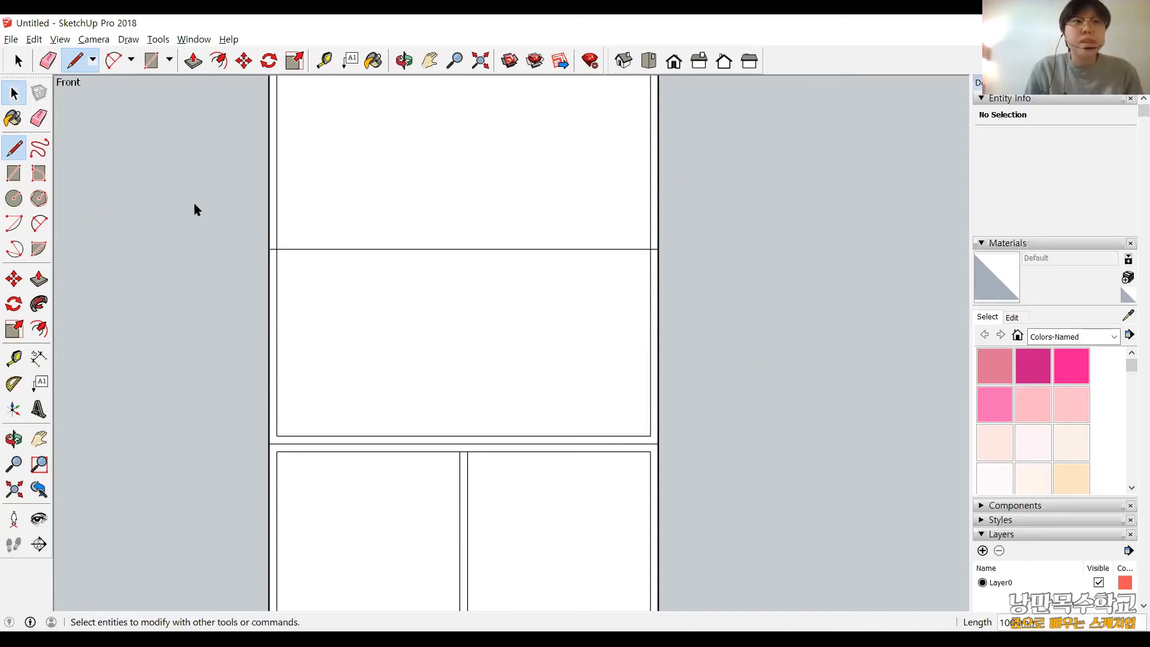
scroll(311, 289, up, 4)
click(320, 280)
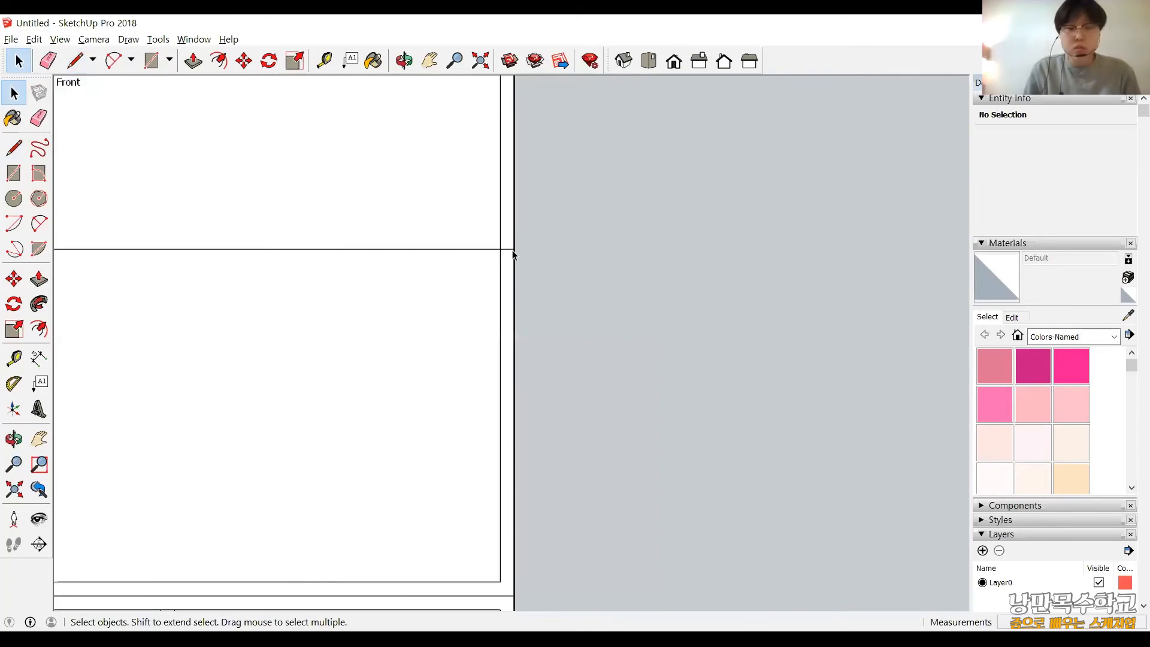
click(509, 249)
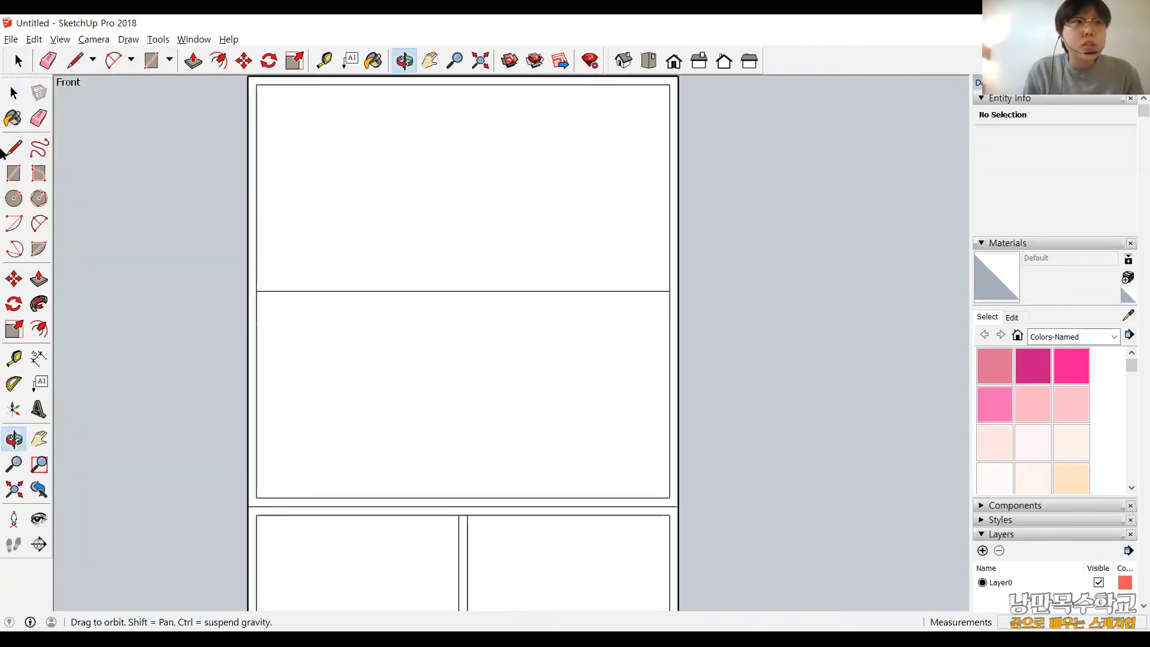
click(14, 147)
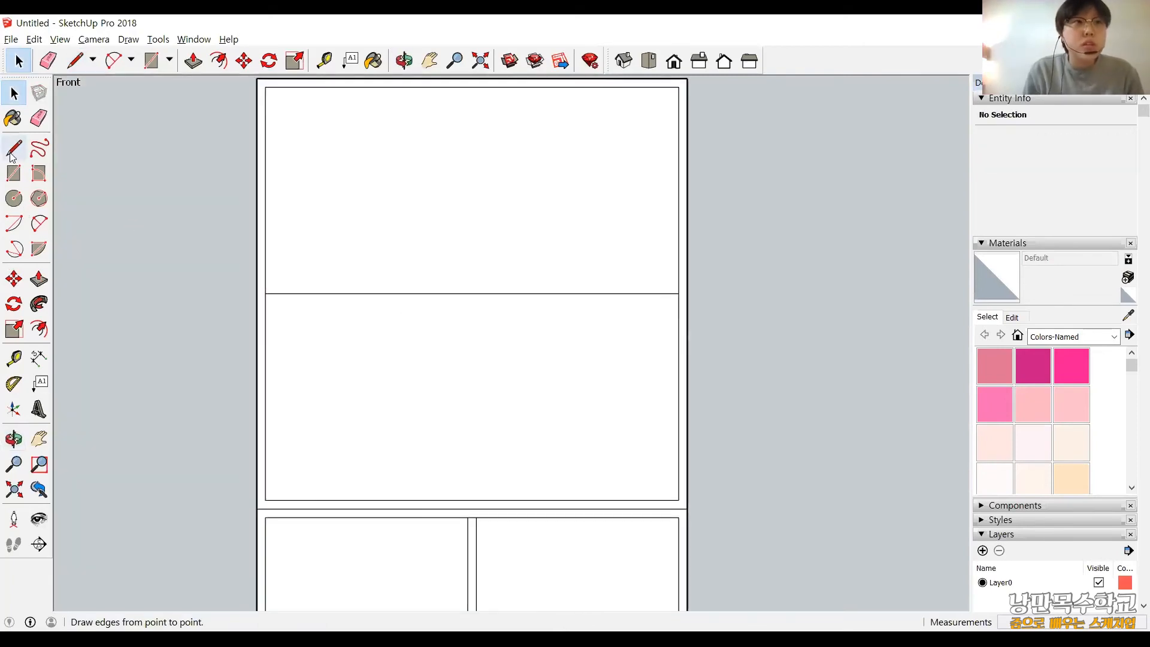
Copy the upper panel's horizontal centre line 10 mm downward along the panel's left edge.
click(14, 149)
click(14, 279)
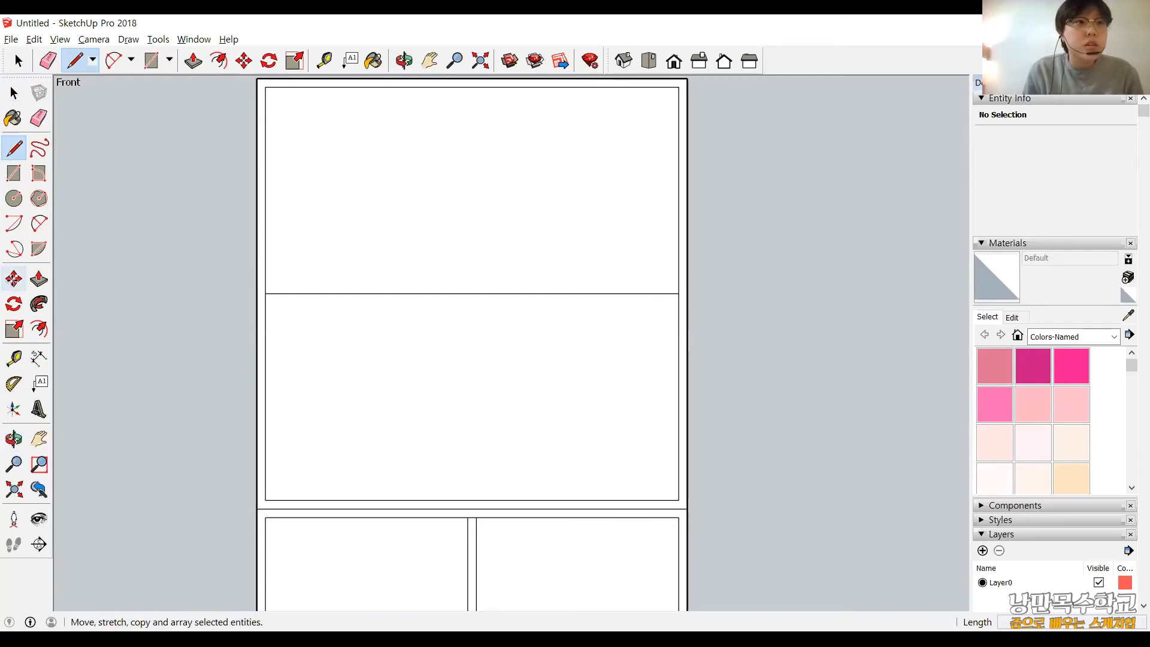
scroll(203, 314, up, 3)
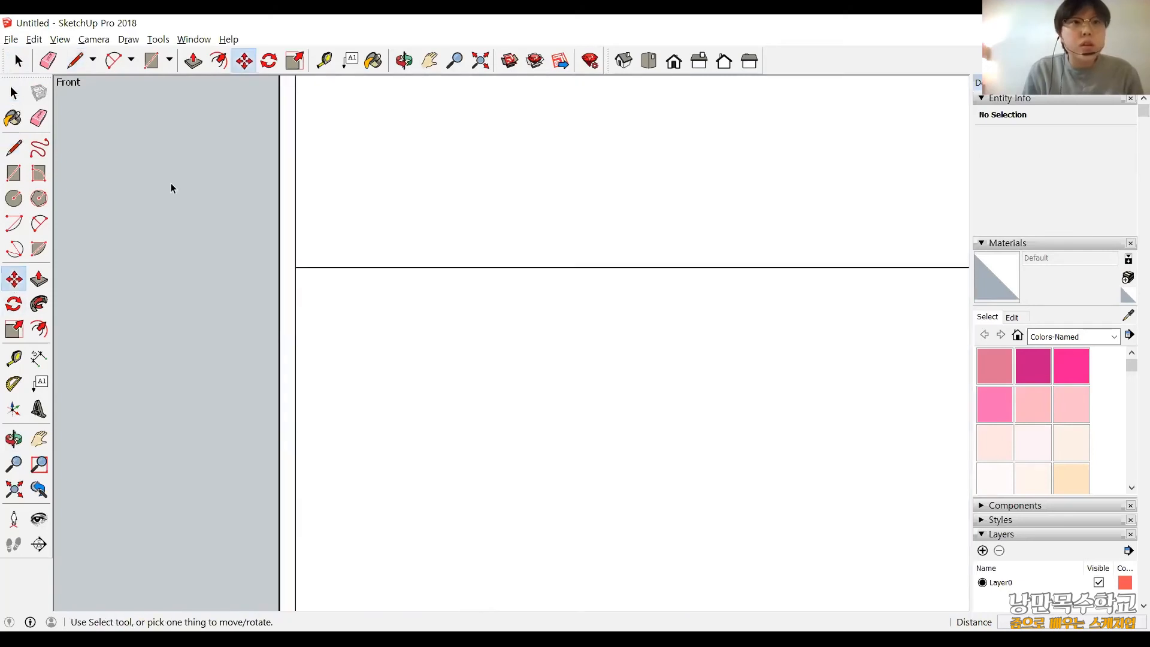
key(space)
click(326, 268)
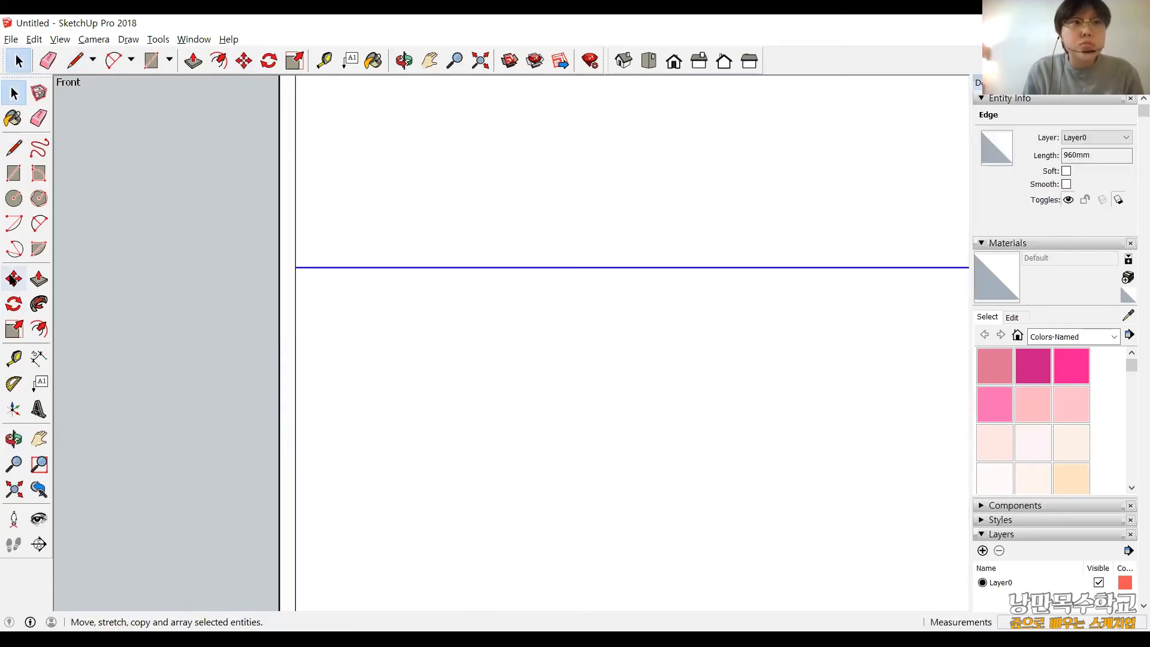
key(m)
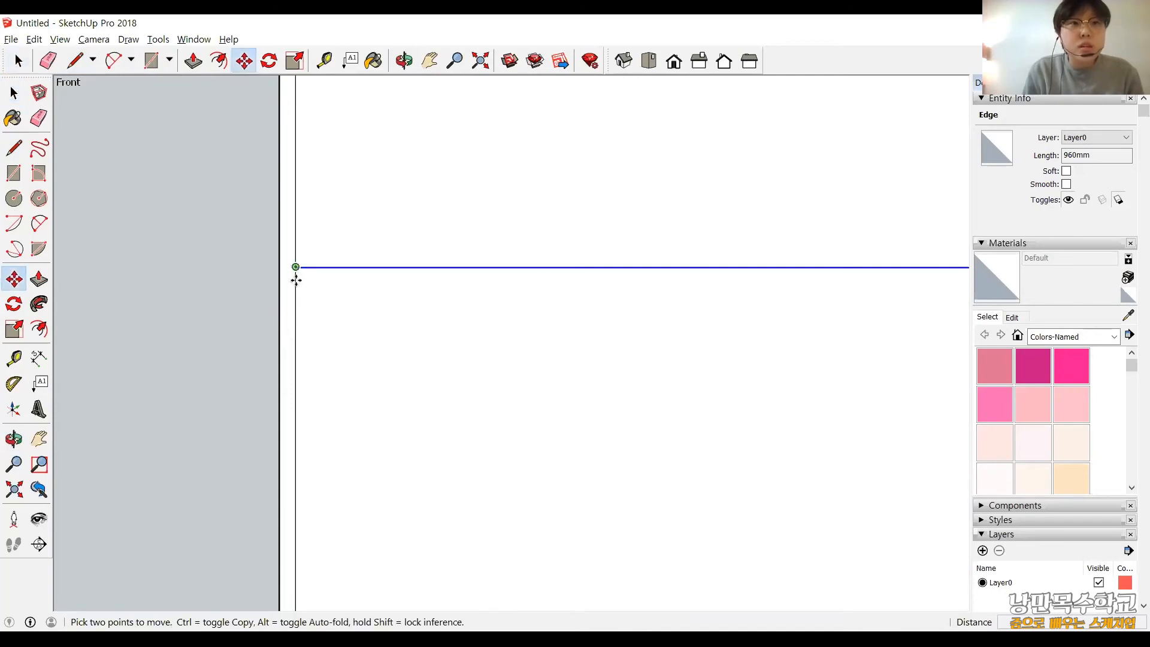
drag(296, 280, 295, 282)
key(ctrl)
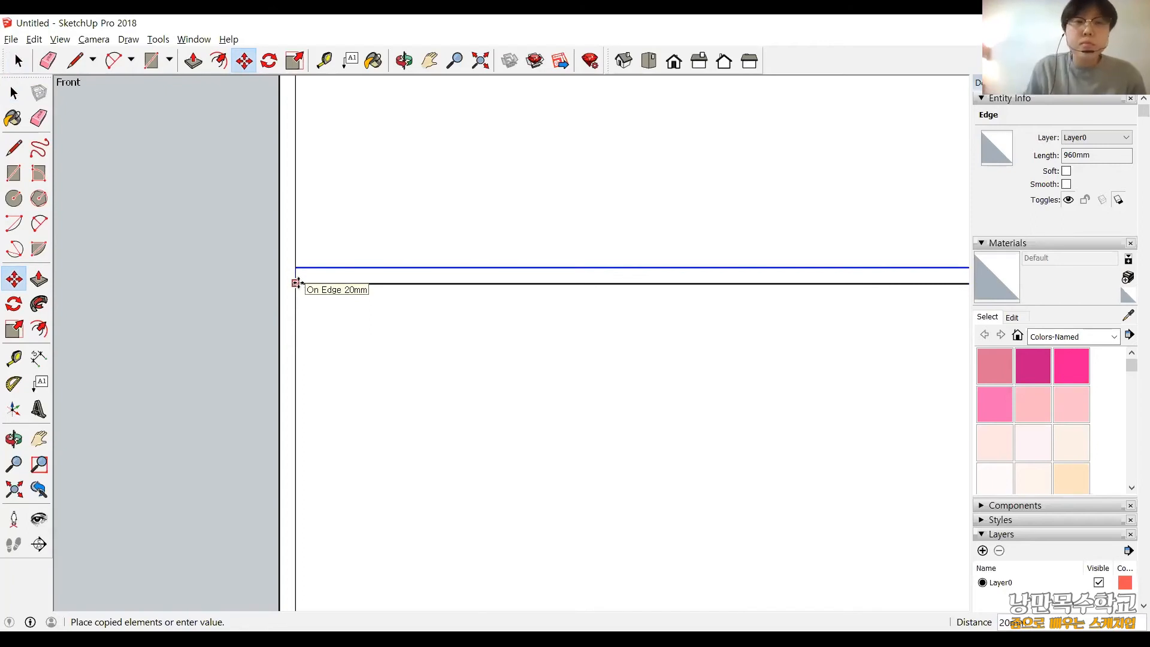
text(10)
key(Return)
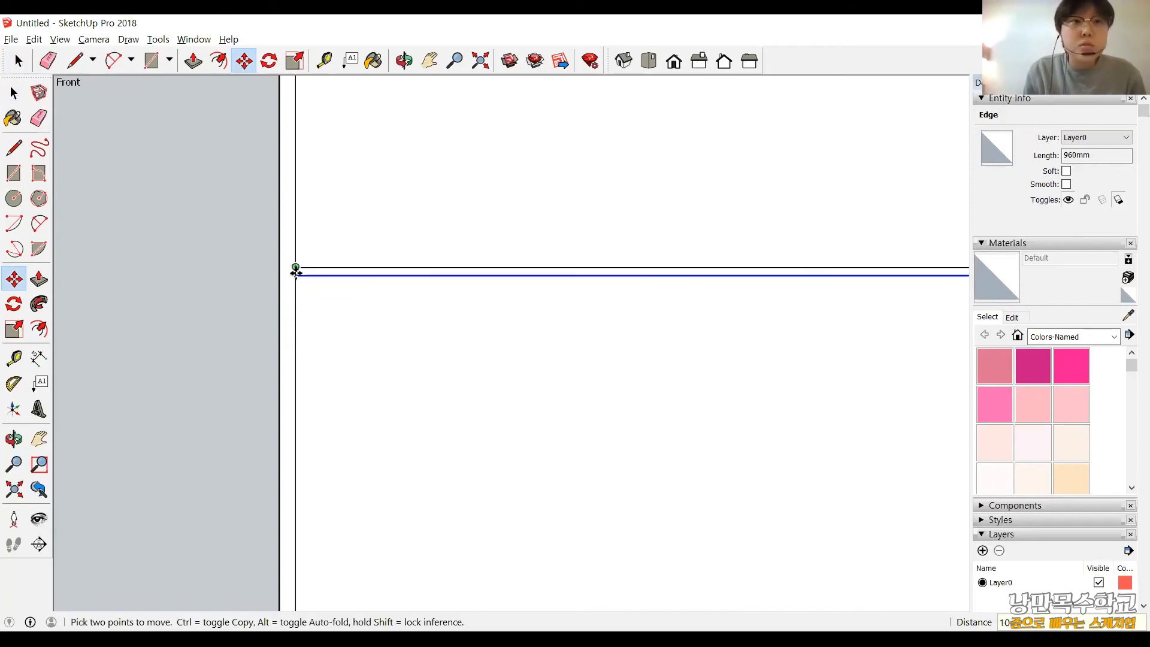
Copy the lower shelf line 20 mm upward along the upper panel's left edge.
click(295, 257)
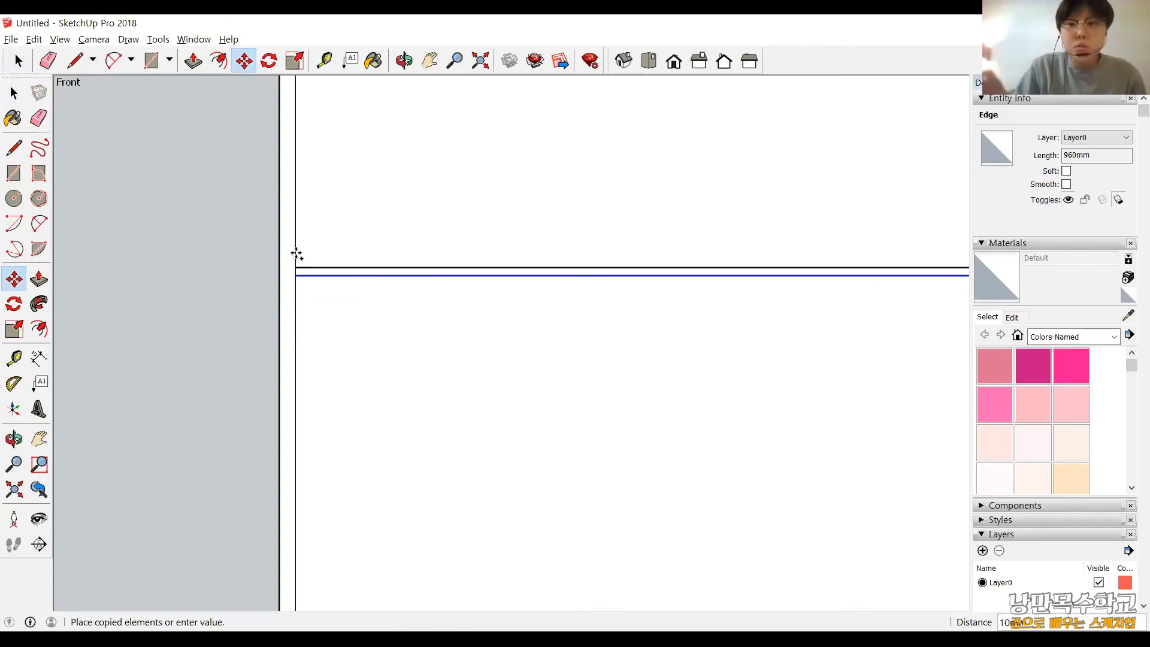
text(2)
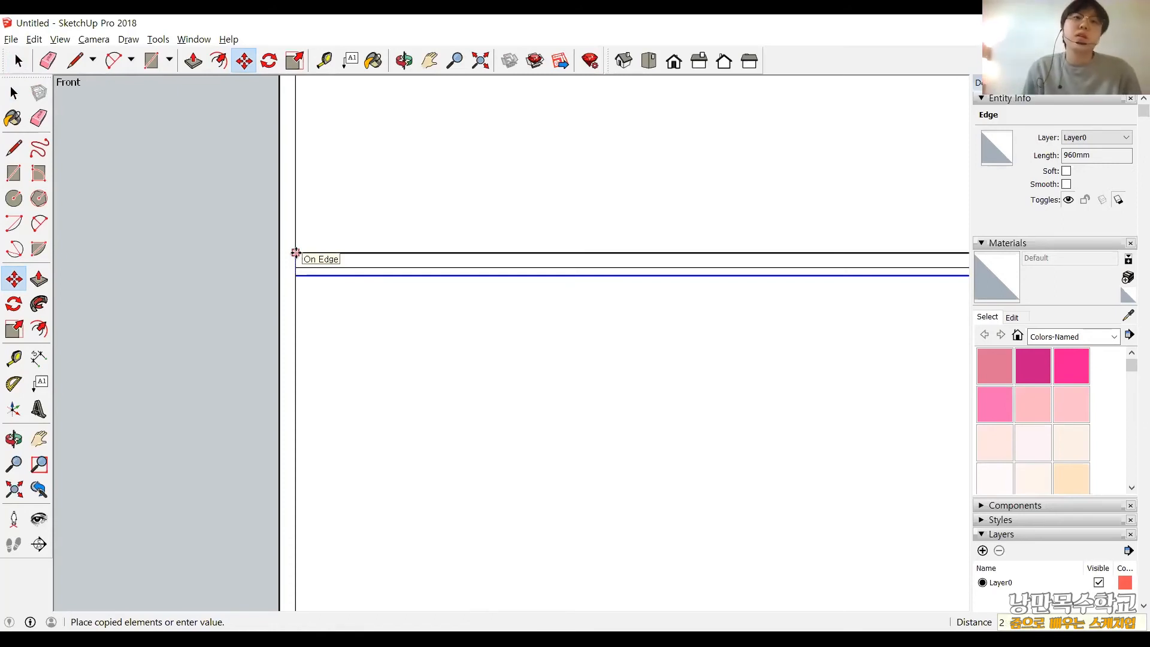
text(0)
key(Return)
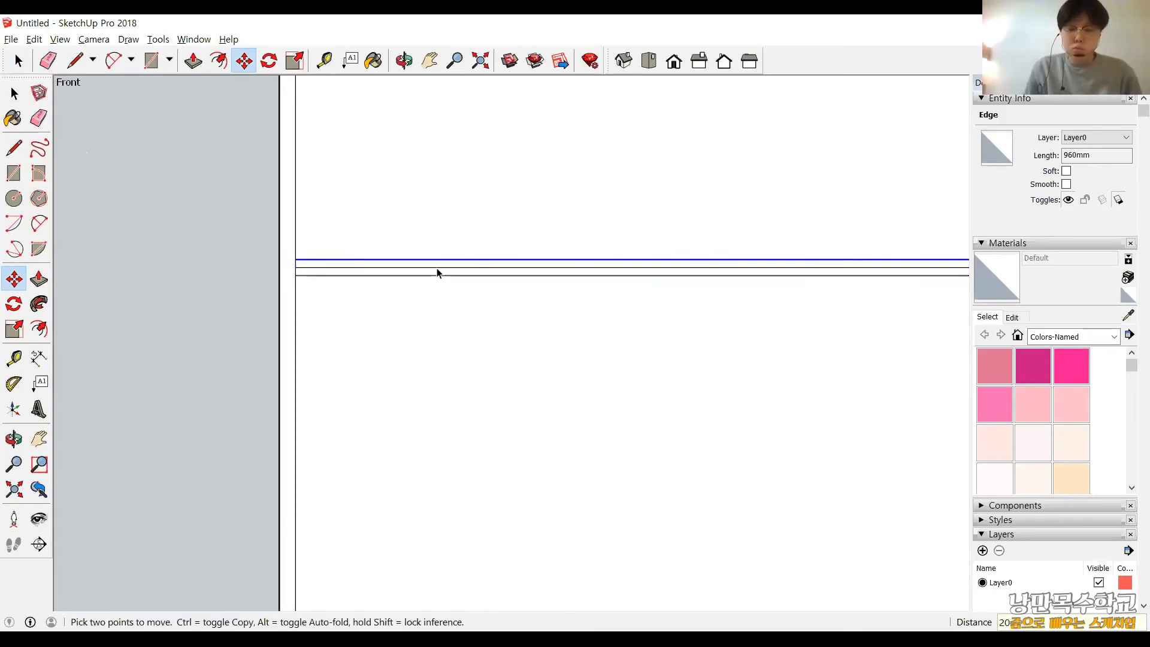
Delete the original horizontal centre line between the two shelf lines of the upper panel.
key(space)
click(454, 267)
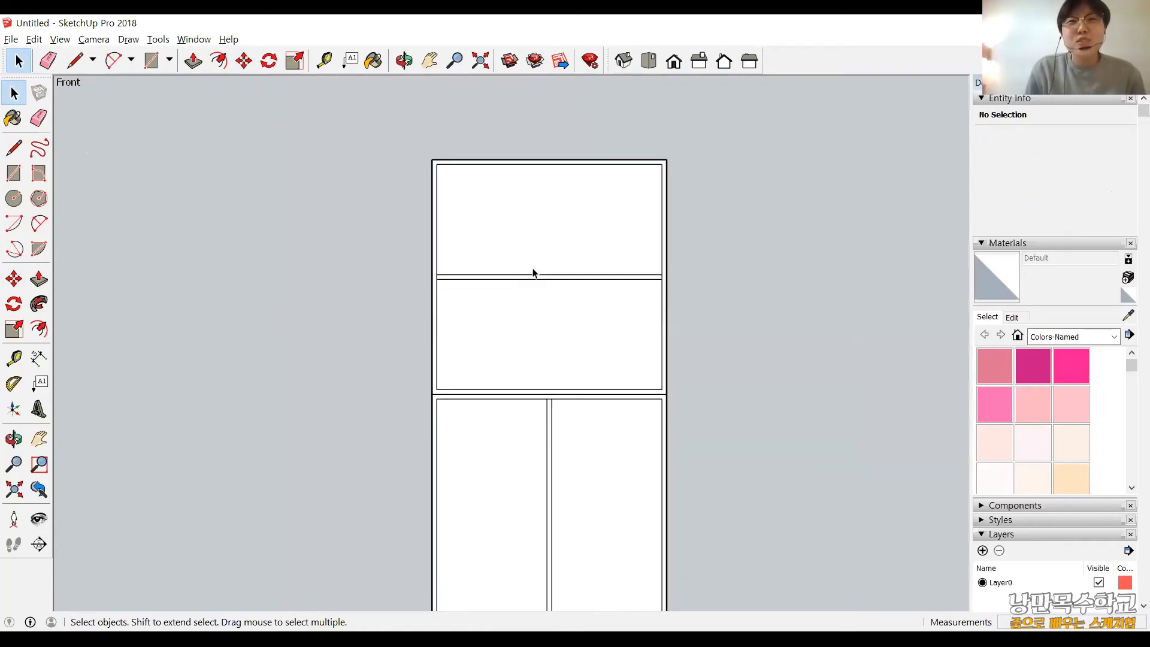
scroll(520, 265, down, 3)
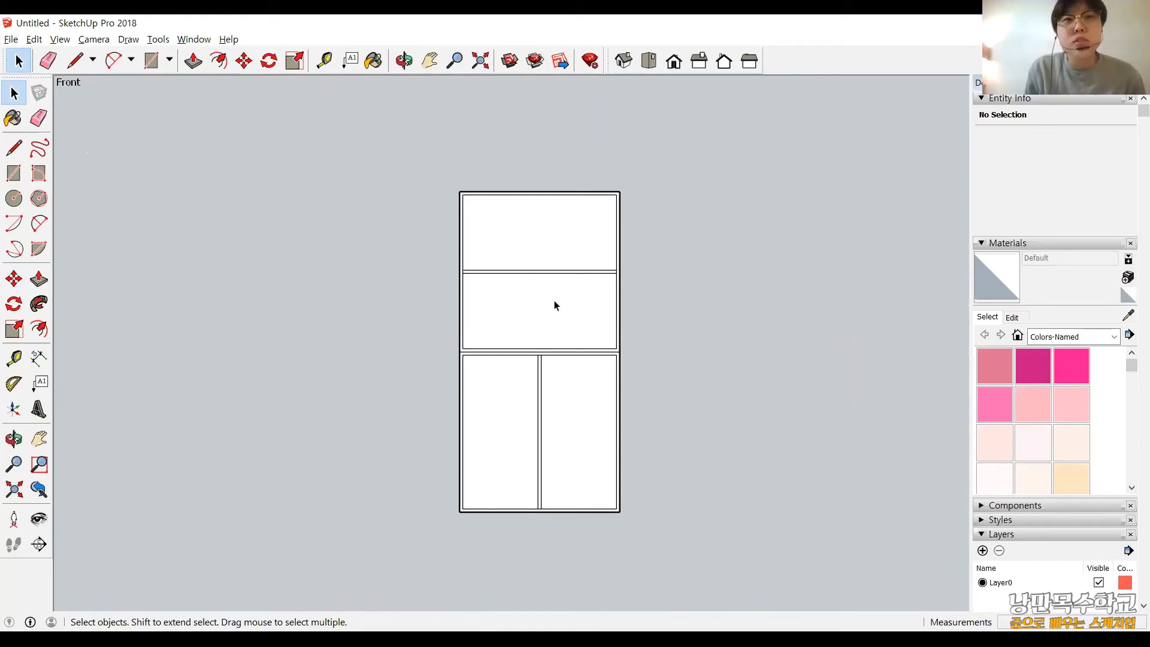
scroll(555, 305, up, 3)
scroll(561, 313, down, 3)
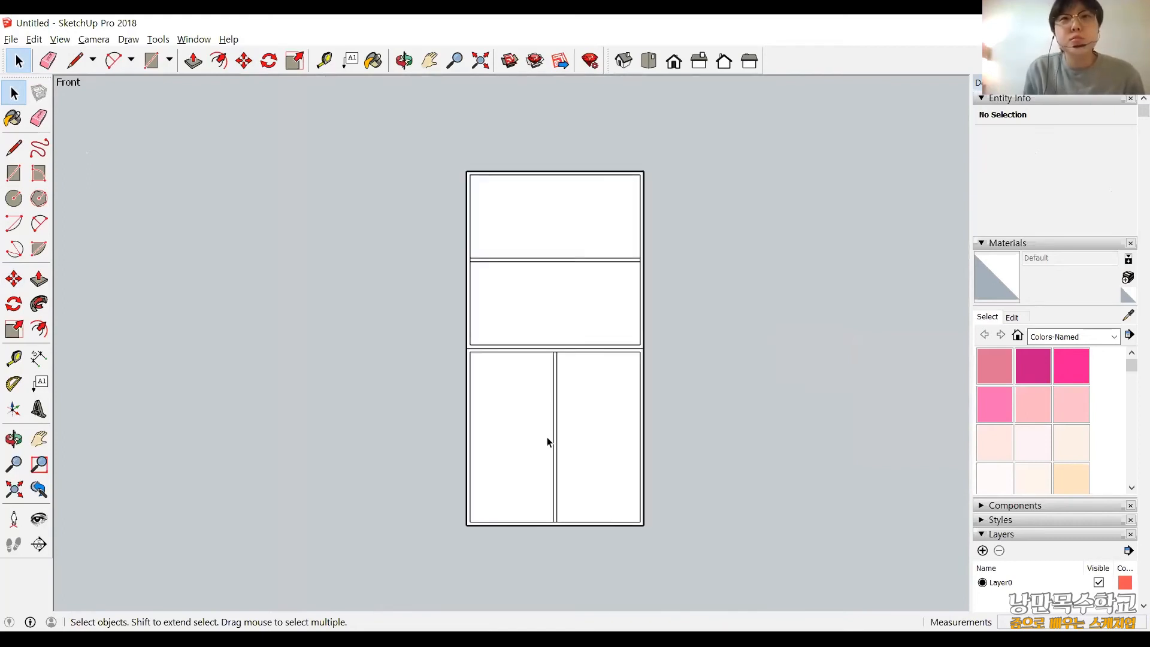
Push the top compartment's front face 280 mm into the cabinet with Push/Pull.
click(621, 66)
scroll(591, 373, down, 2)
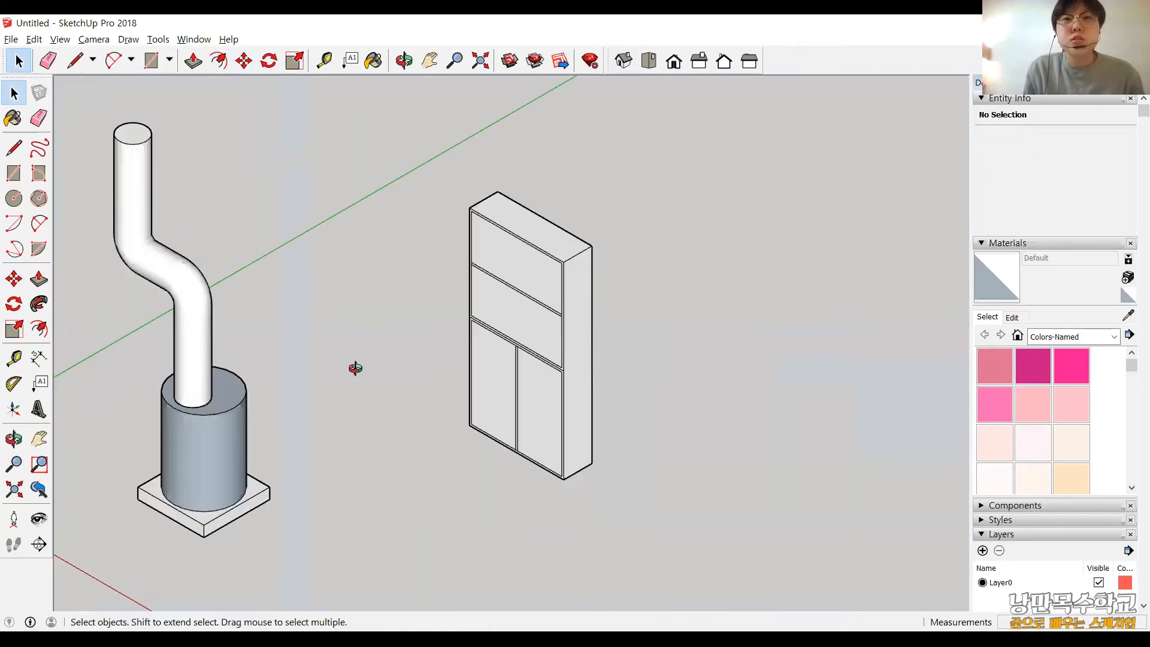
middle_drag(529, 403, 496, 475)
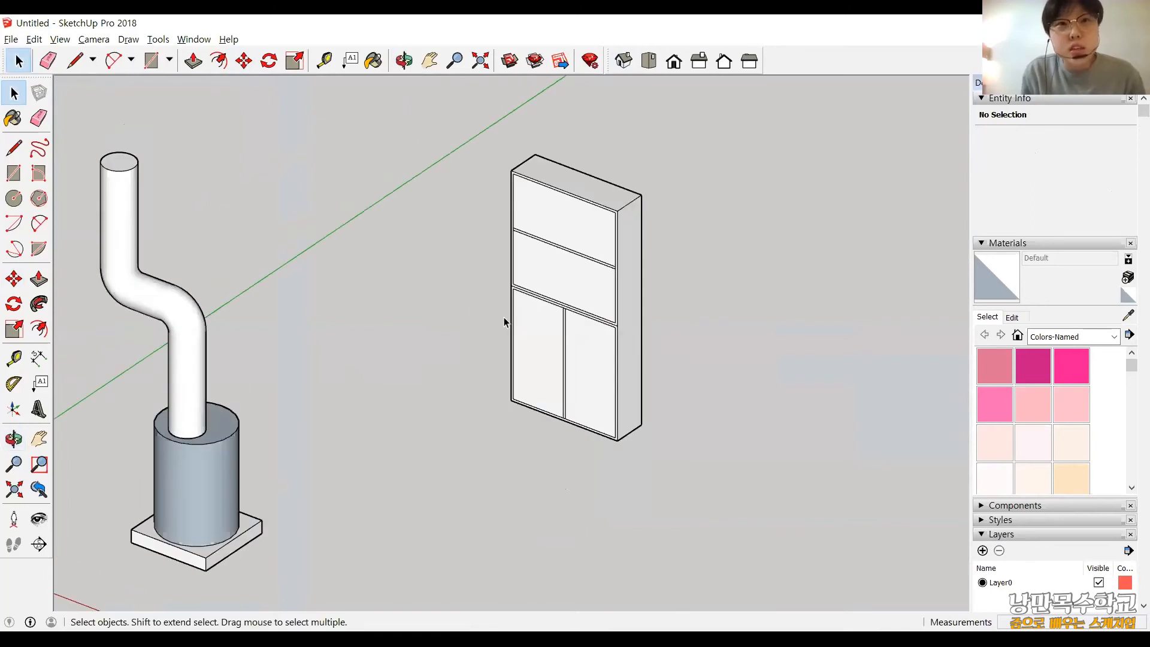
middle_drag(504, 318, 477, 315)
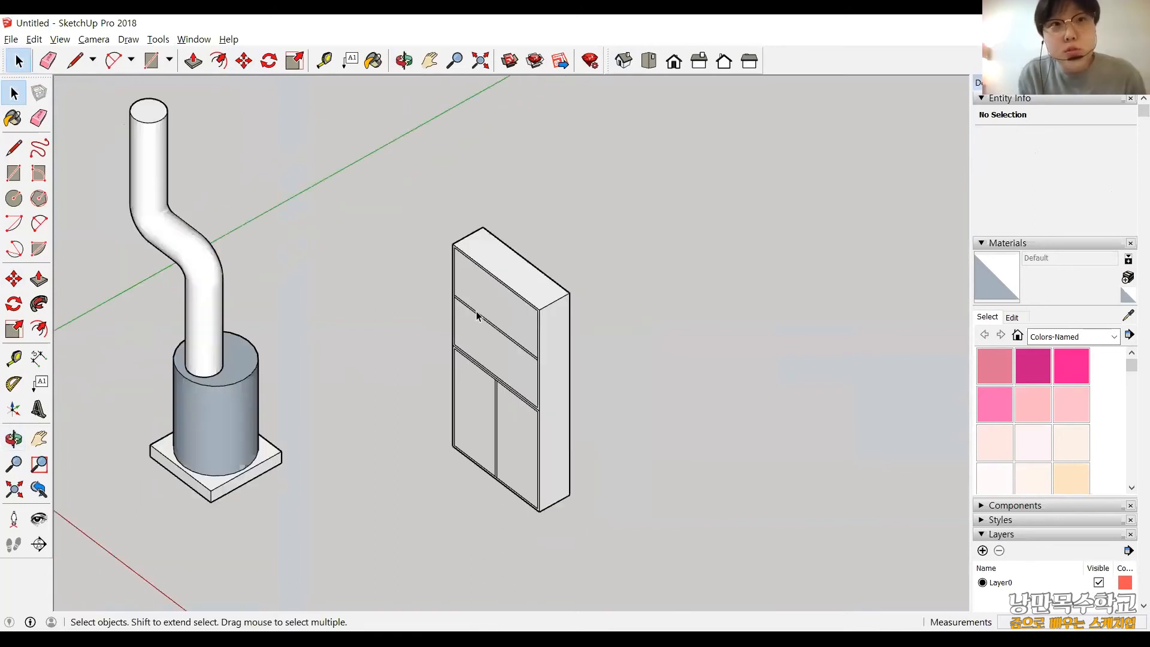
click(38, 279)
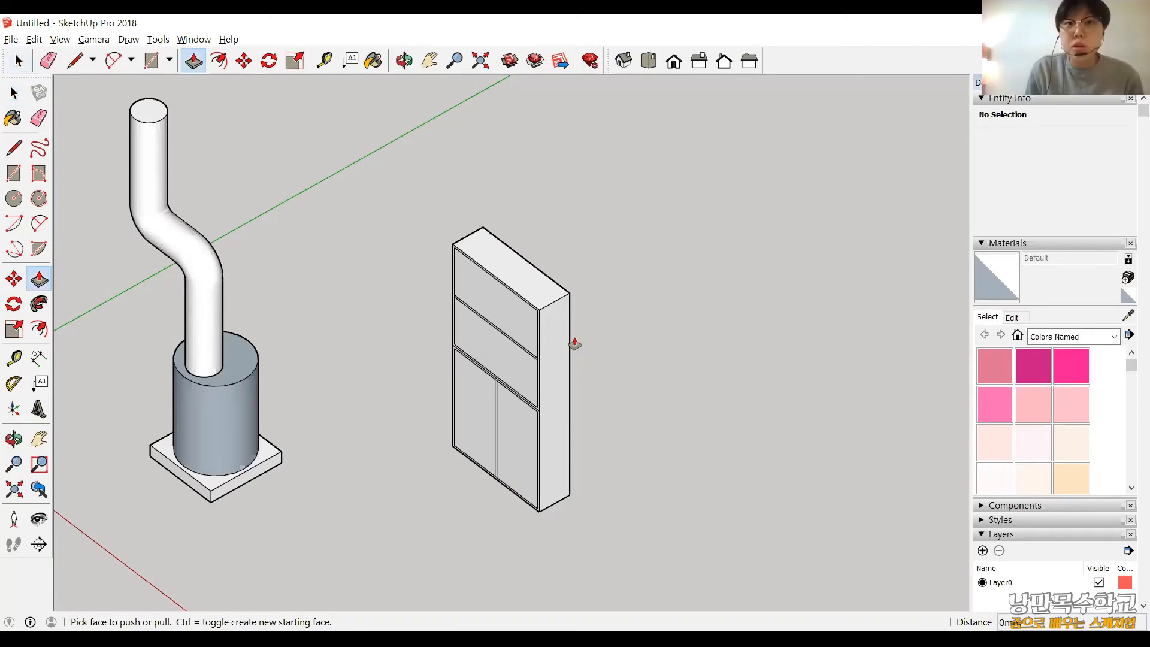
middle_drag(574, 343, 603, 244)
scroll(598, 241, up, 2)
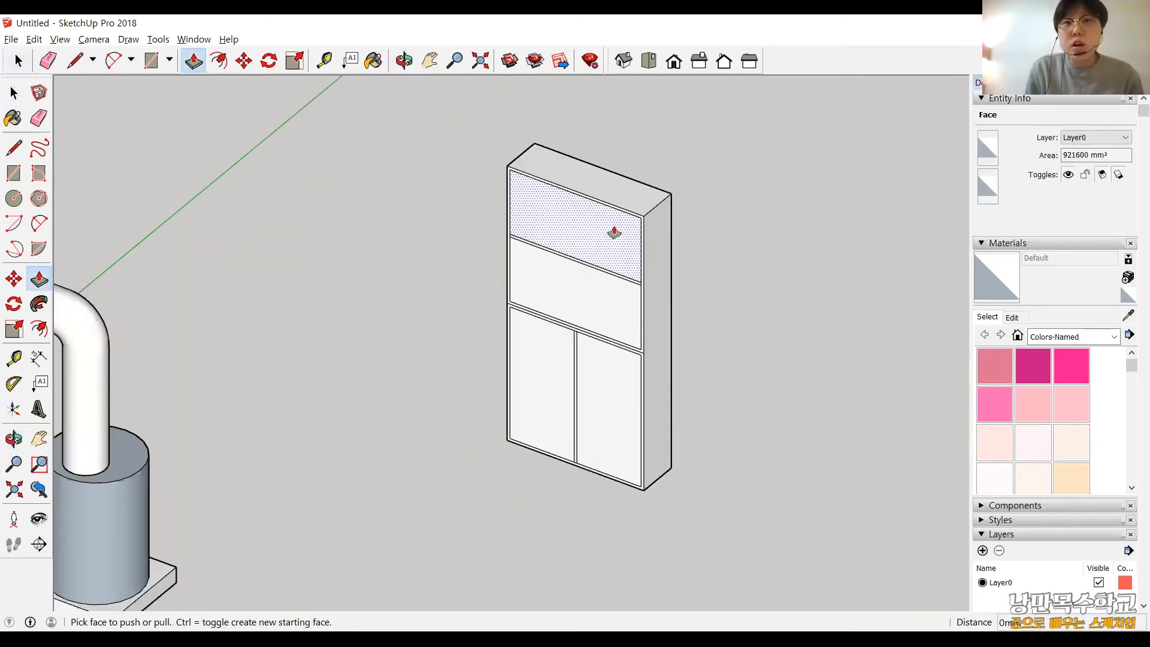
click(614, 233)
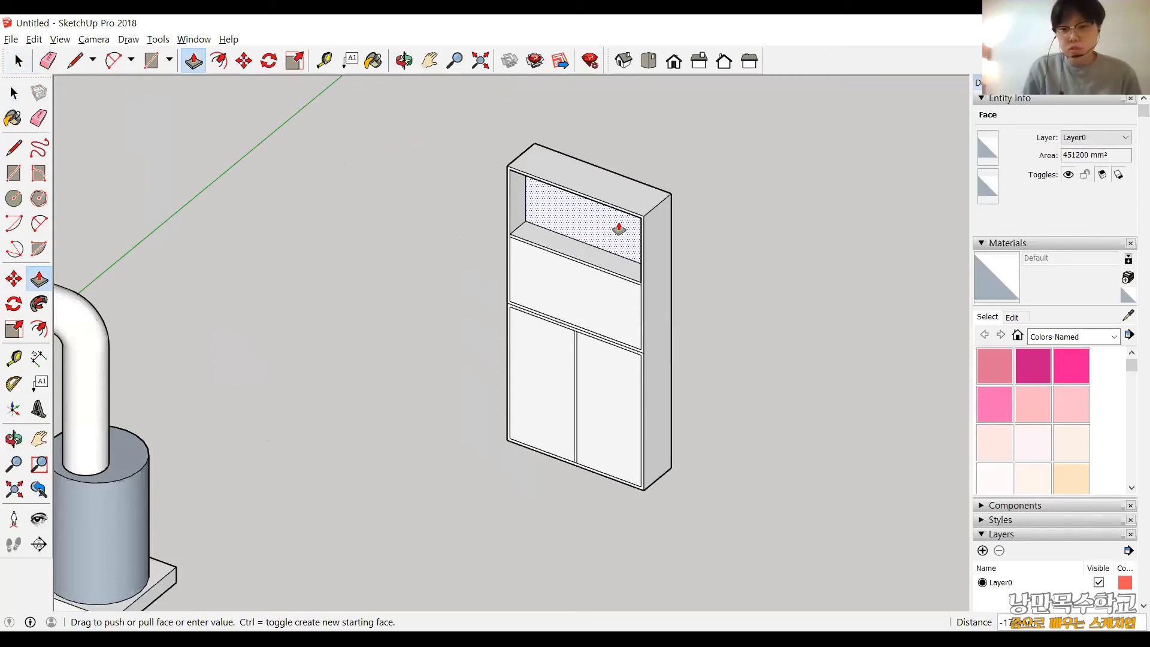
text(2)
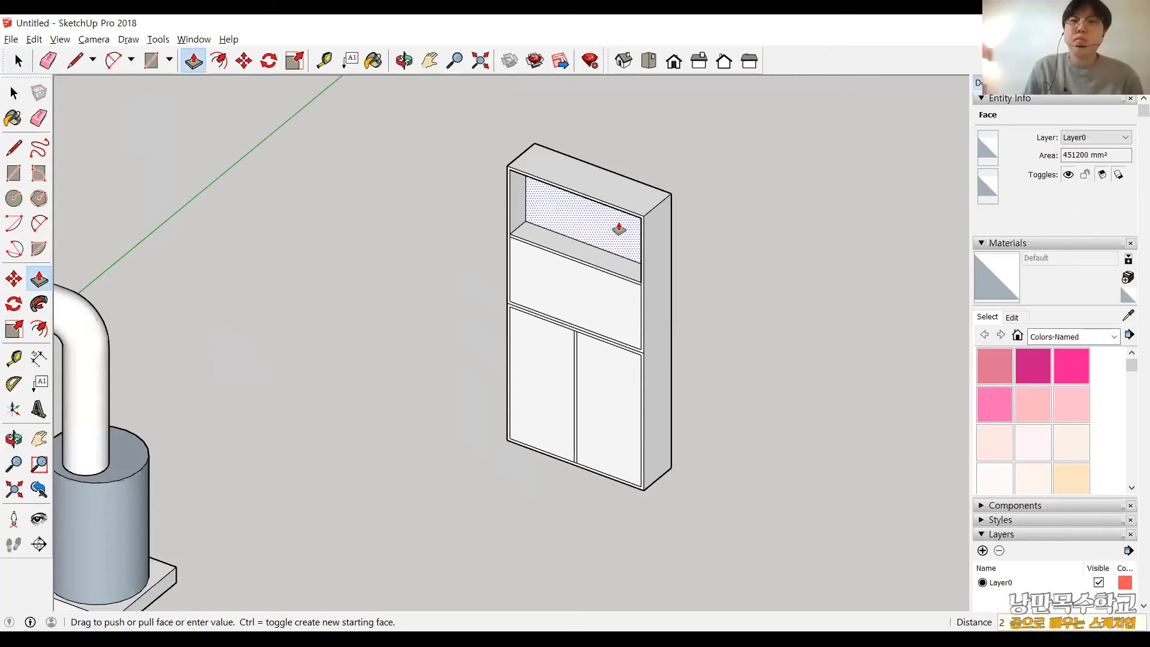
key(Return)
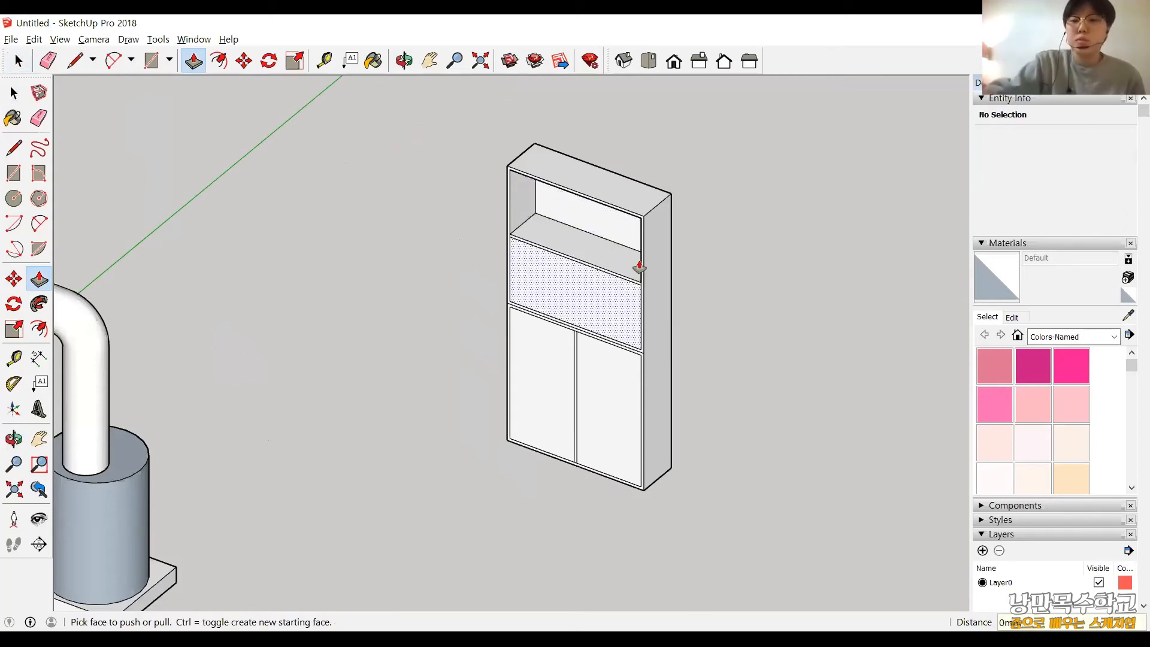
Push the faces of the second compartment and both lower compartments 280 mm into the cabinet.
click(639, 267)
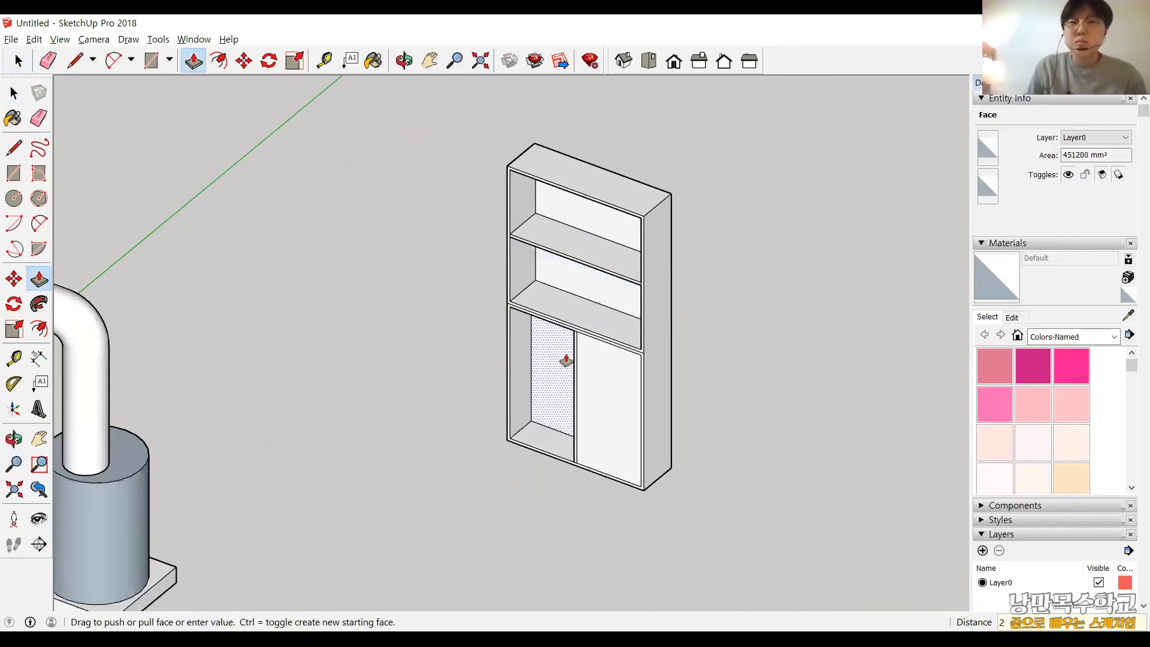
key(Escape)
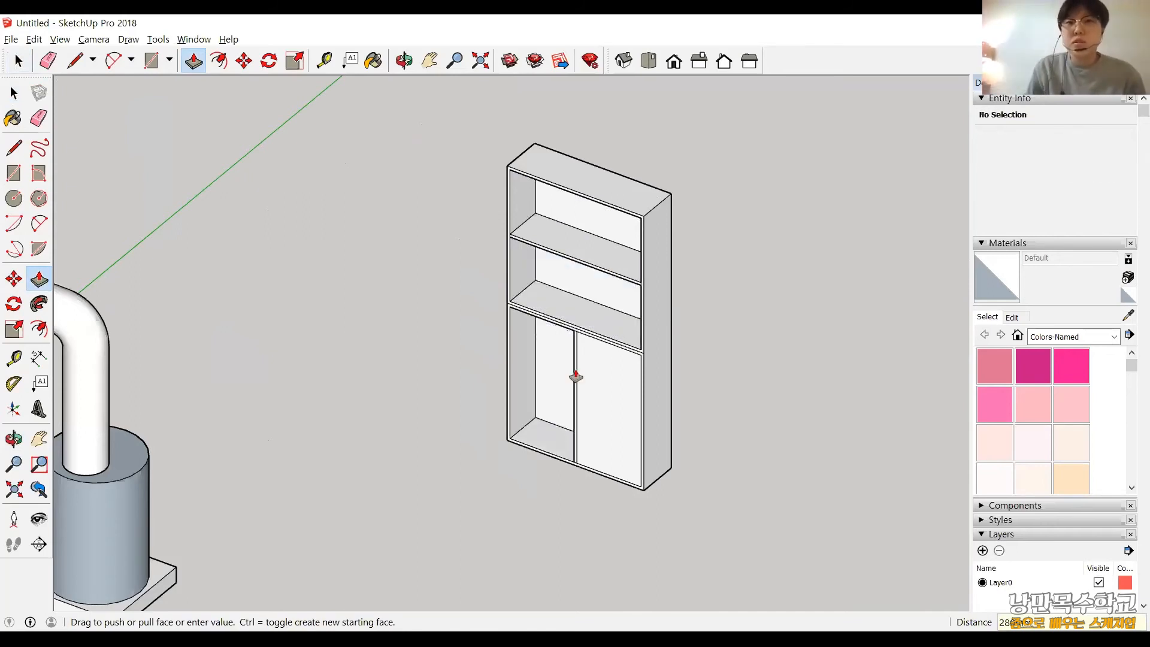
double_click(622, 377)
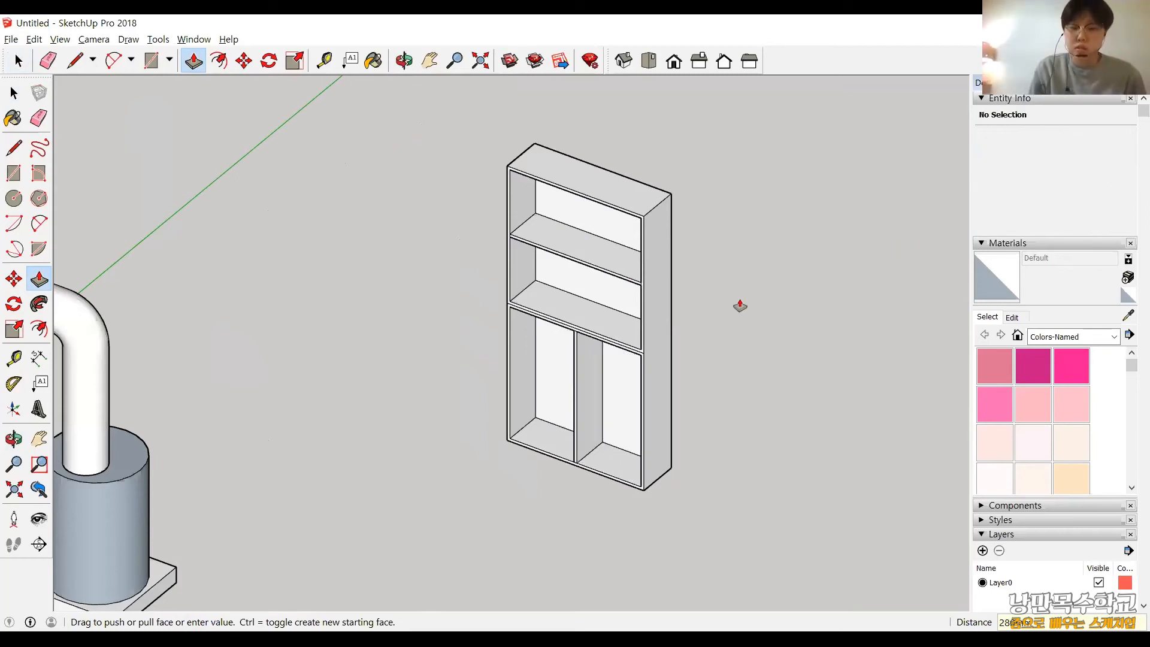
Draw lines continuing the seam between the upper and lower sections across both sides and the back of the cabinet.
middle_drag(740, 303, 742, 252)
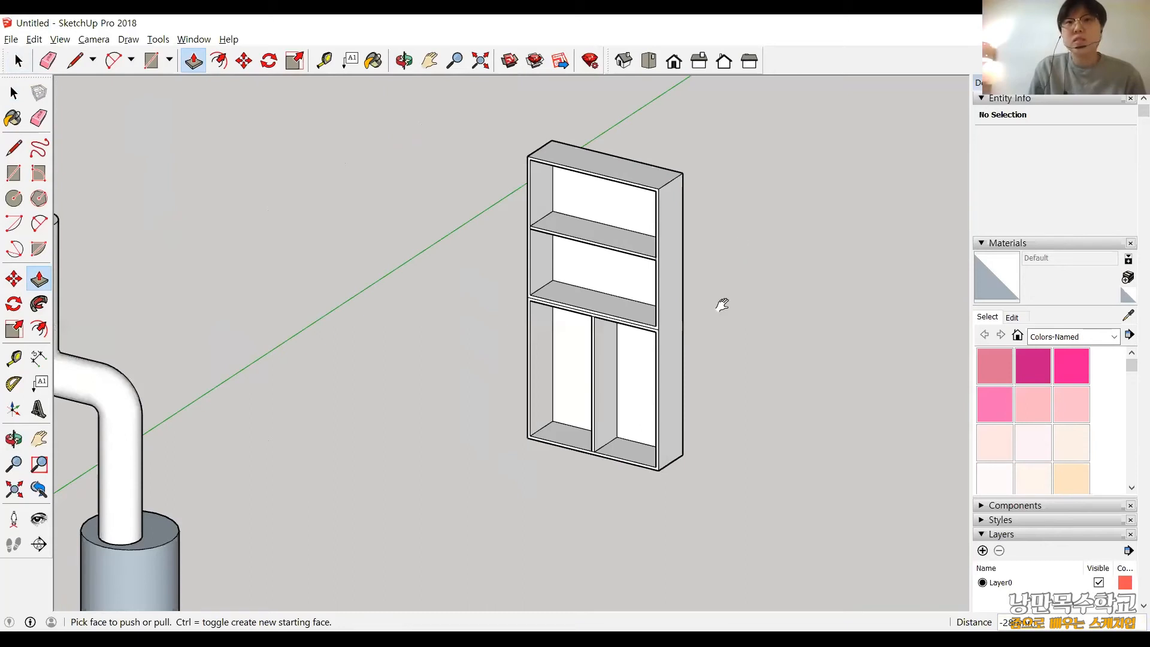
middle_drag(722, 305, 721, 303)
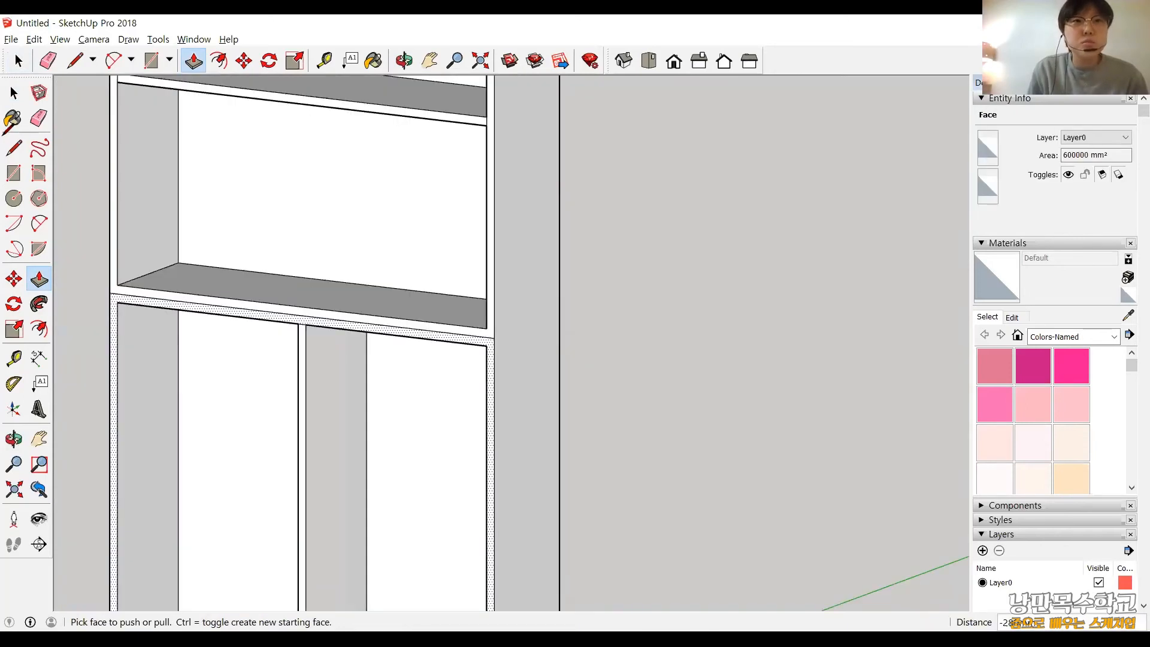
key(l)
click(494, 337)
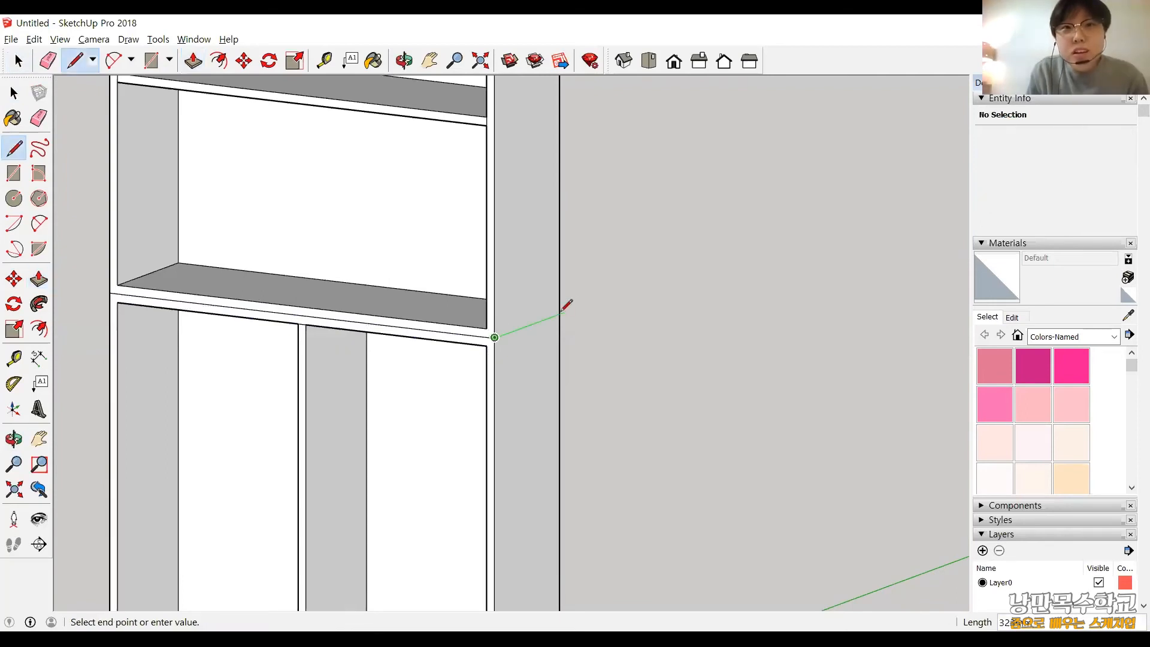
click(560, 314)
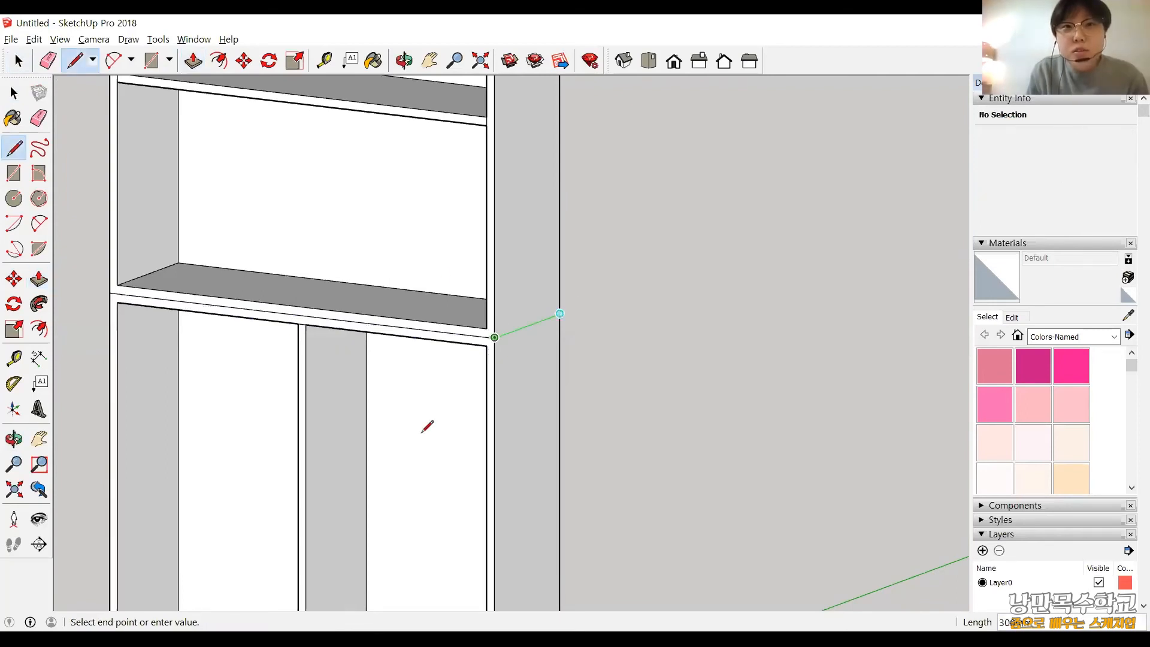
middle_drag(422, 433, 435, 287)
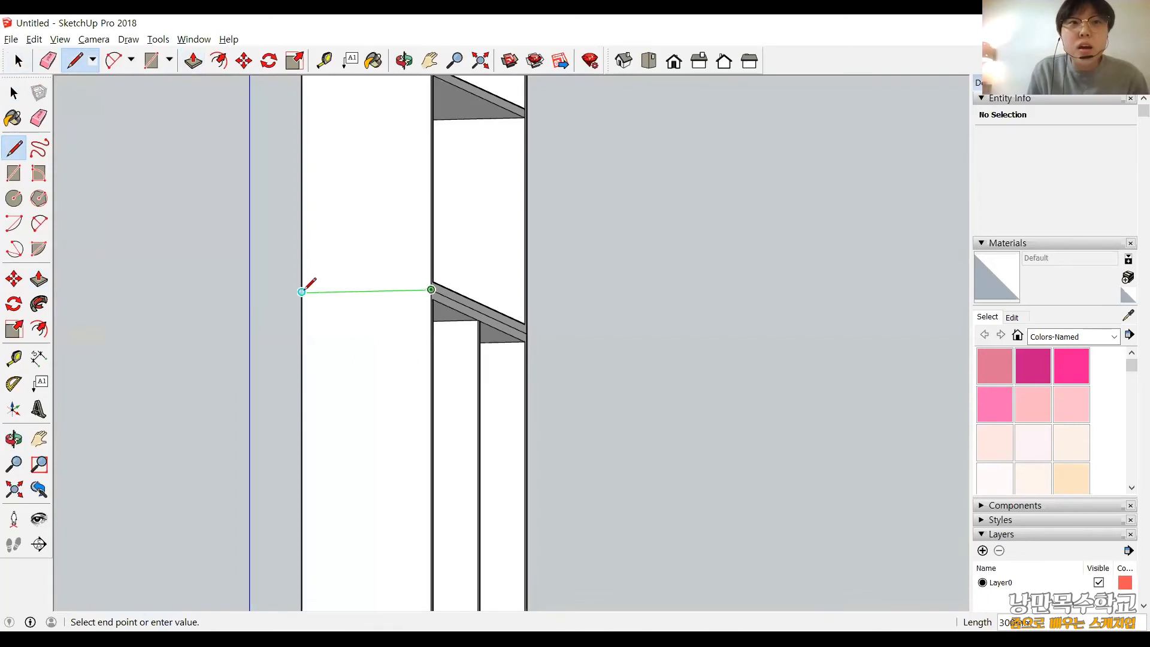
click(302, 292)
middle_drag(639, 362, 276, 309)
click(275, 319)
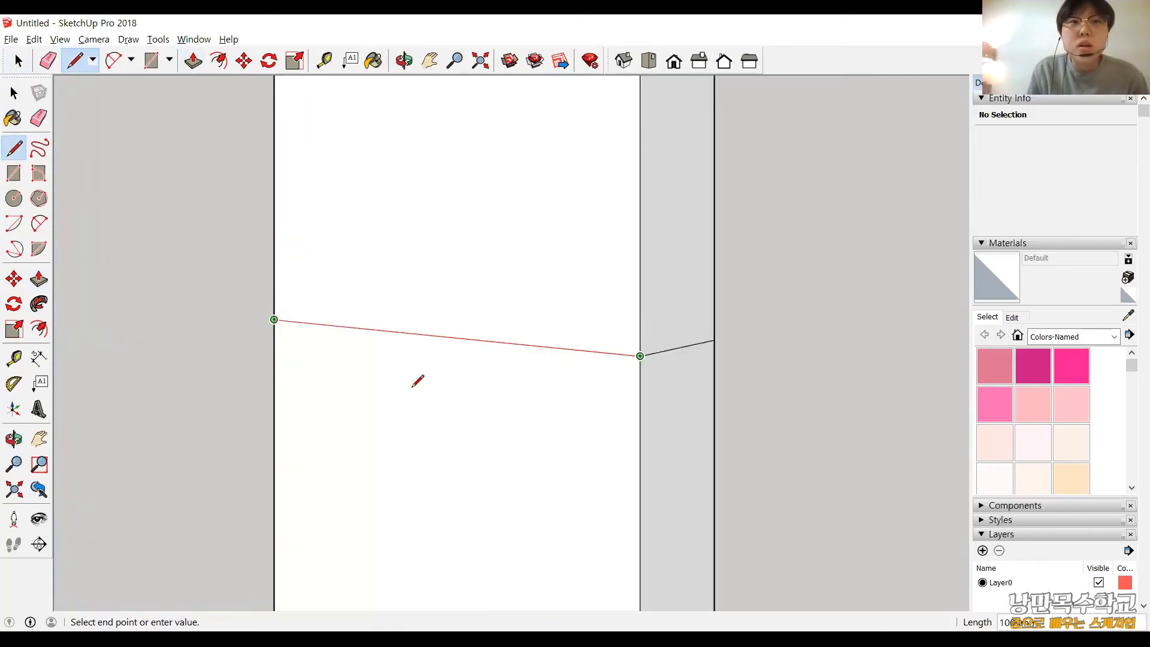
Examine the seam line around the cabinet from the back, isometric and side views.
middle_drag(417, 381, 535, 416)
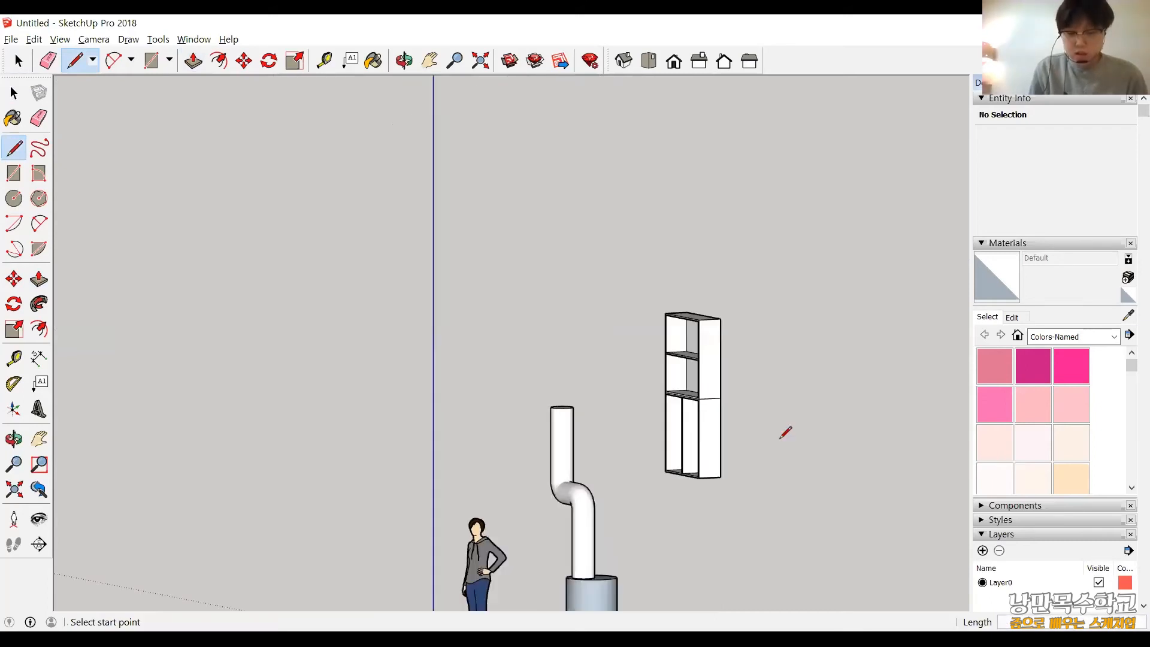
middle_drag(326, 249, 308, 346)
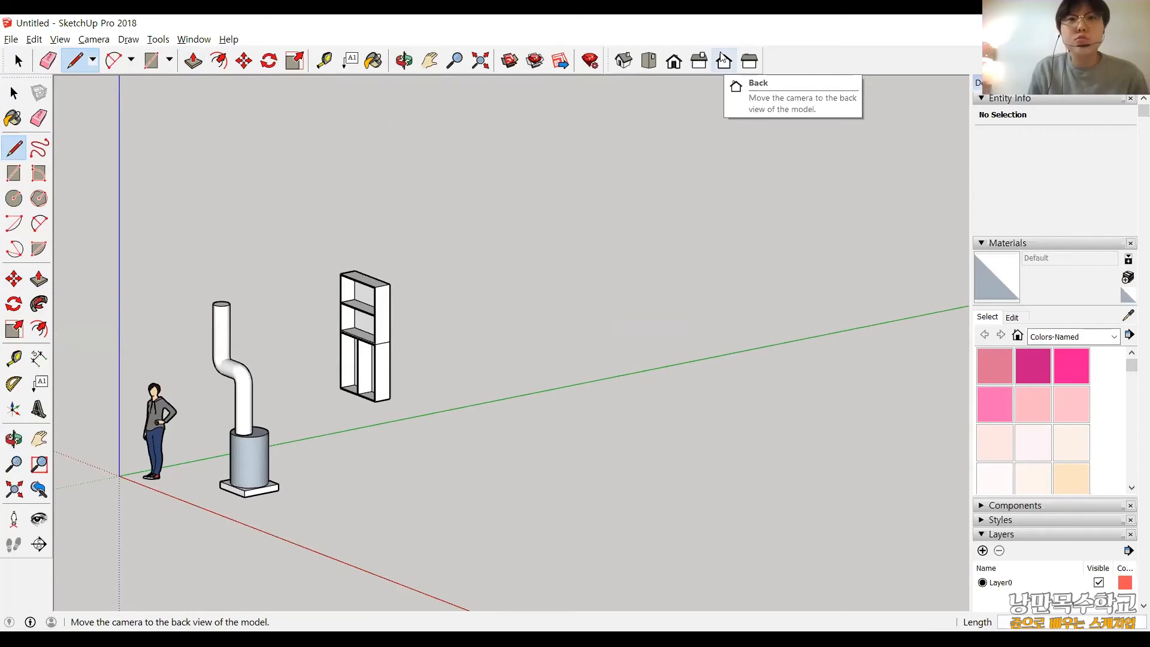
click(724, 59)
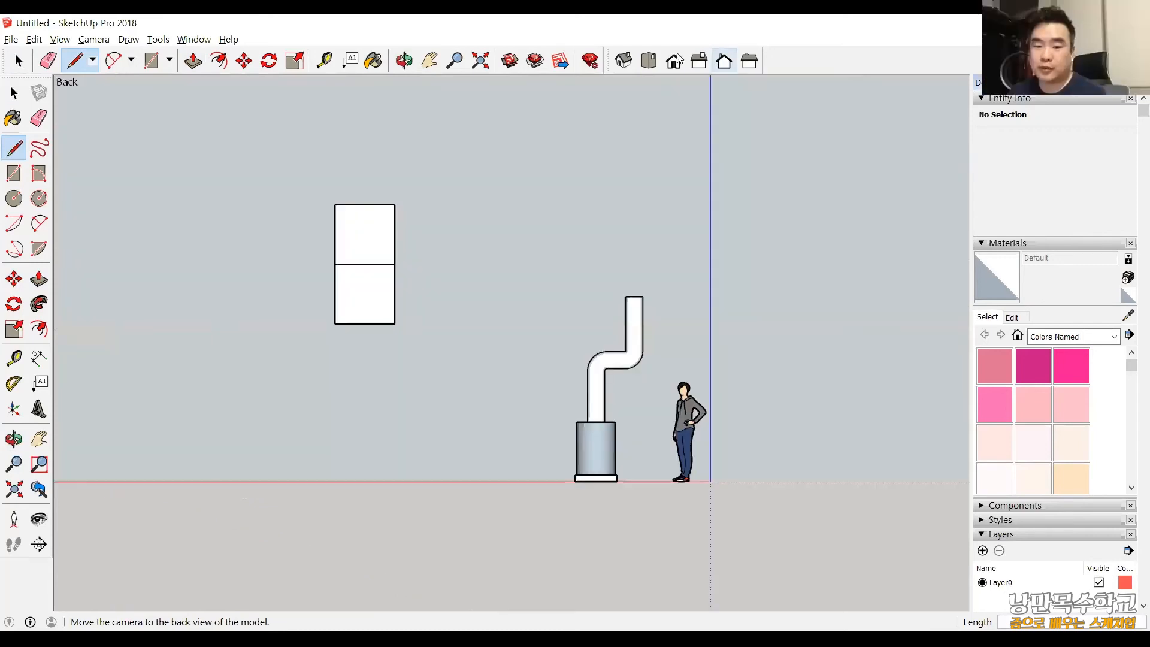
click(623, 57)
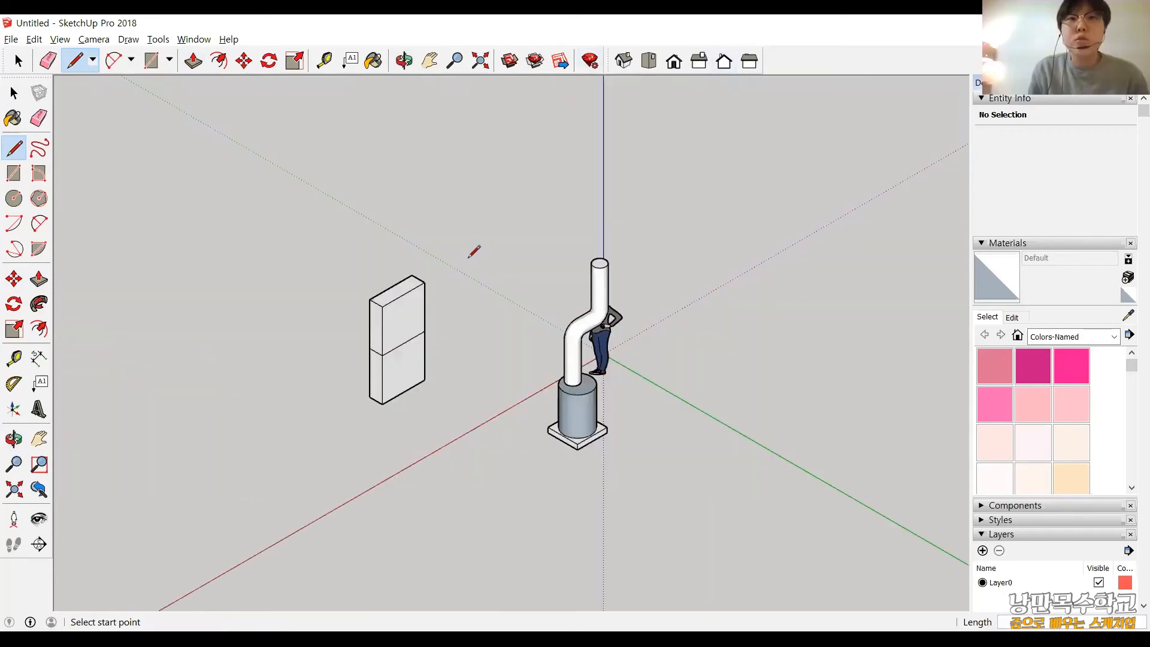
mouse_move(466, 258)
middle_down()
mouse_move(679, 379)
mouse_move(377, 285)
middle_up()
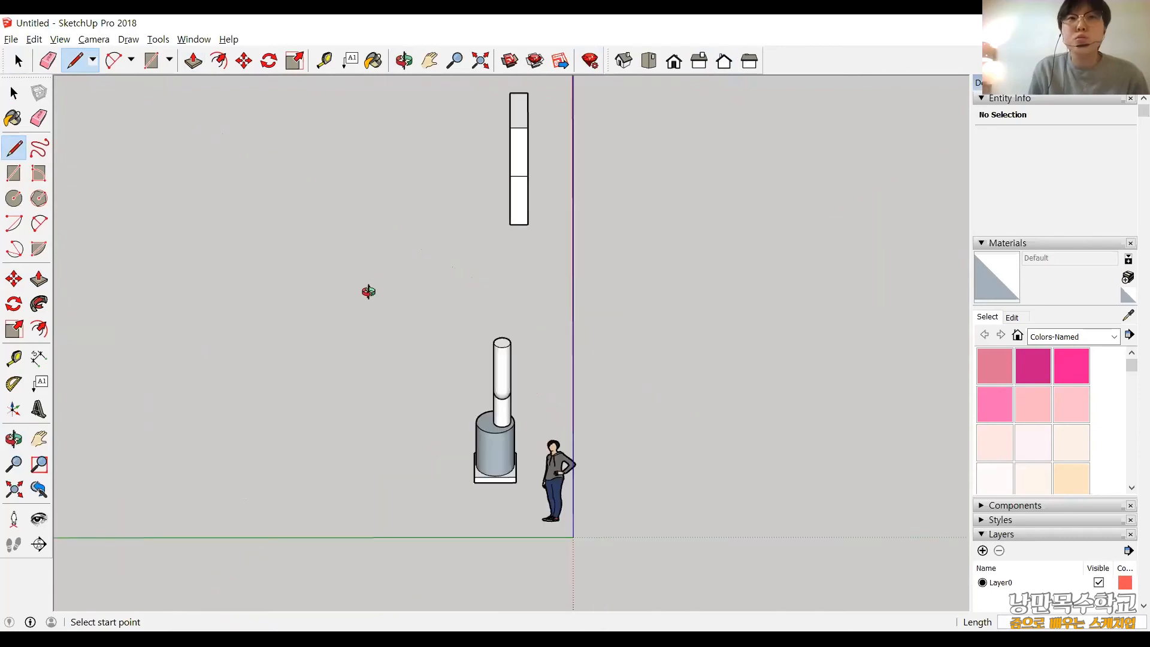
middle_drag(445, 307, 758, 405)
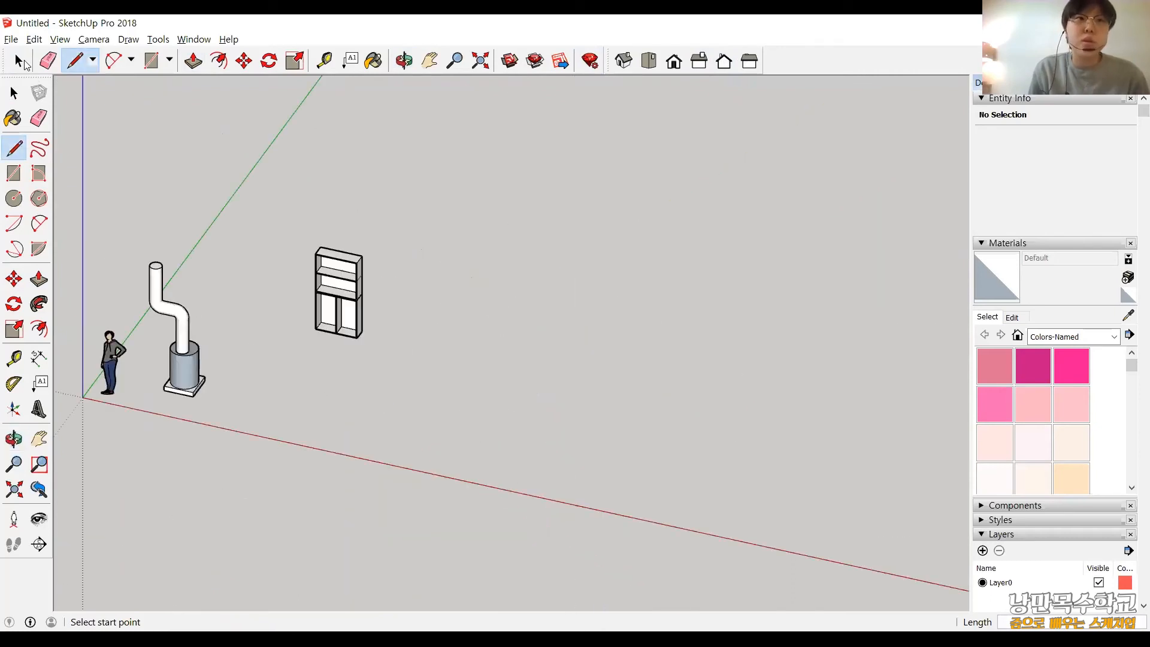
Select the entire cabinet and delete it, keeping the pipe model and the figure.
click(18, 61)
drag(520, 432, 277, 225)
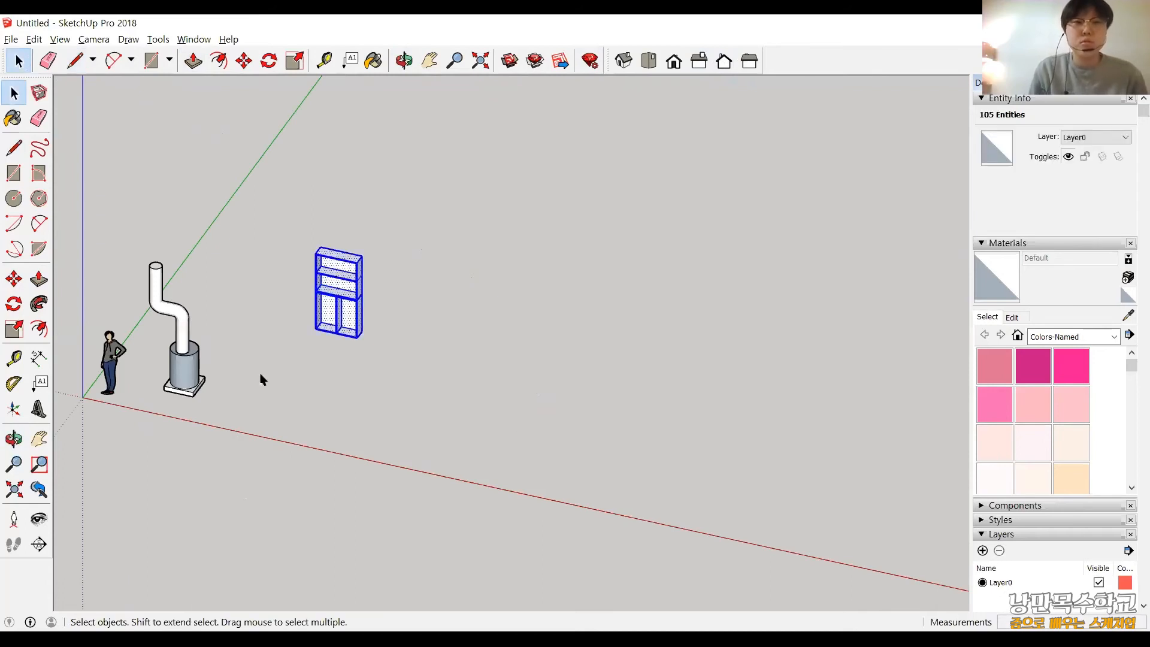
key(Delete)
Draw a 280 × 2000 mm rectangle in the top view, beside the pipe model and clear of it.
scroll(261, 376, up, 1)
scroll(259, 380, up, 1)
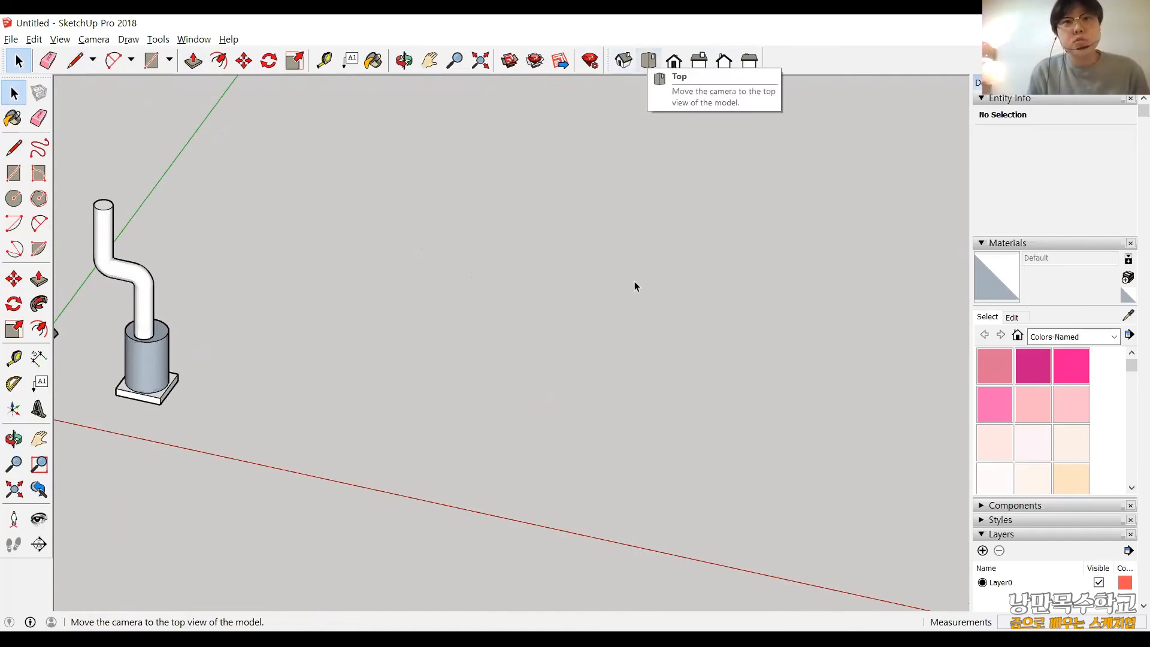
click(649, 61)
scroll(666, 171, down, 1)
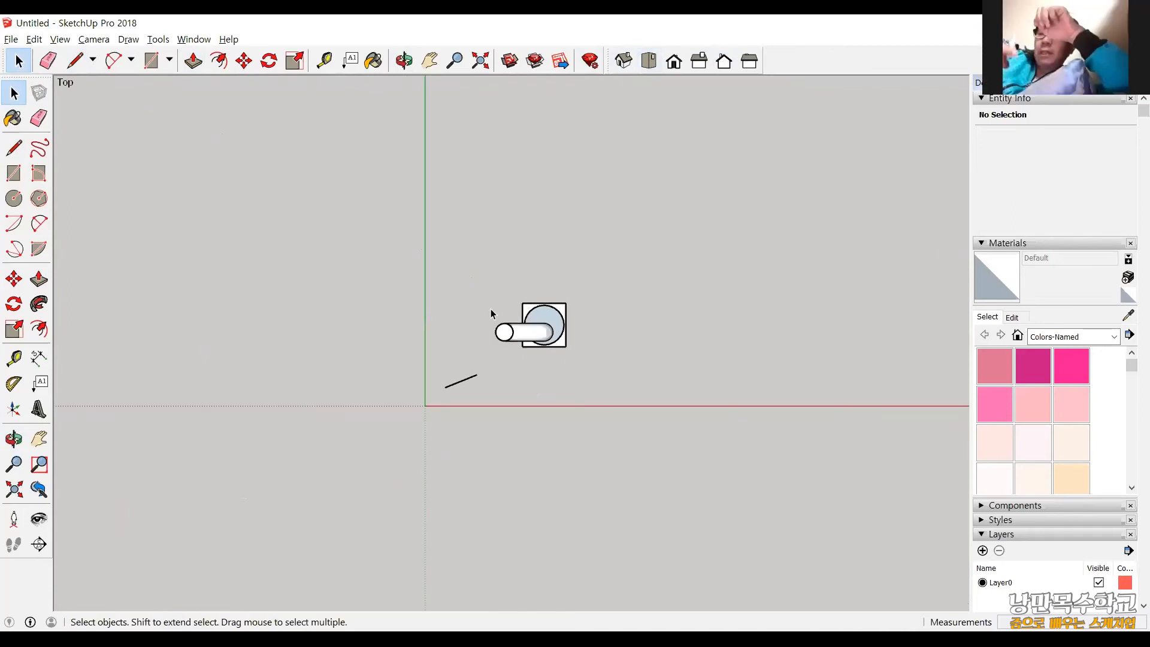
scroll(450, 286, up, 1)
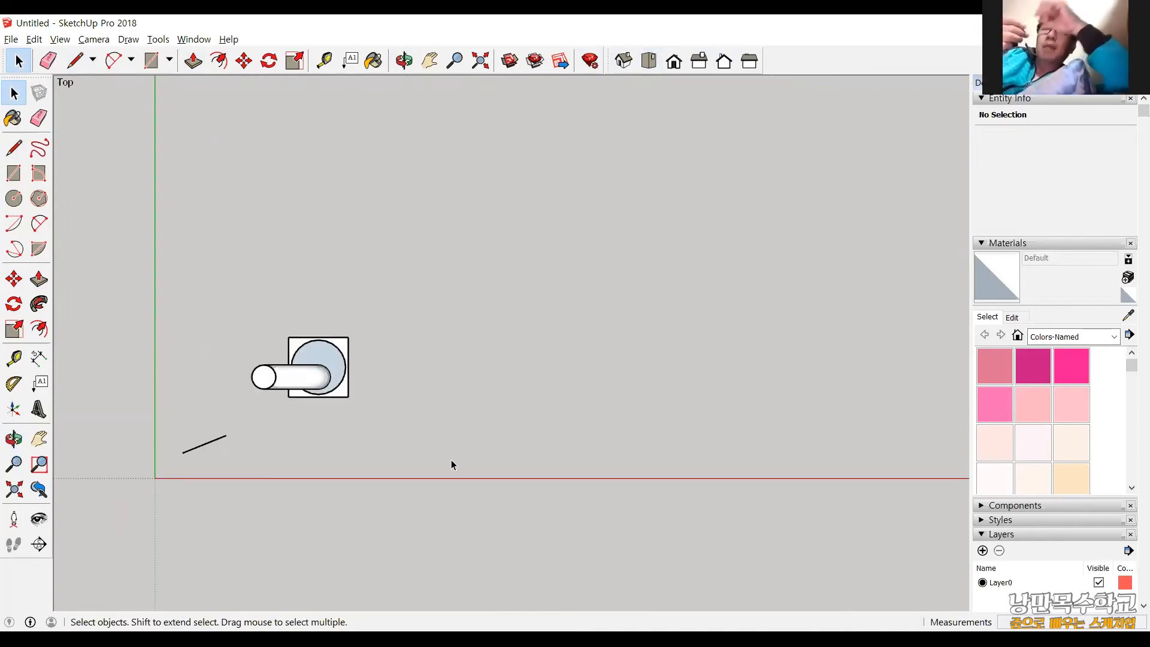
click(12, 173)
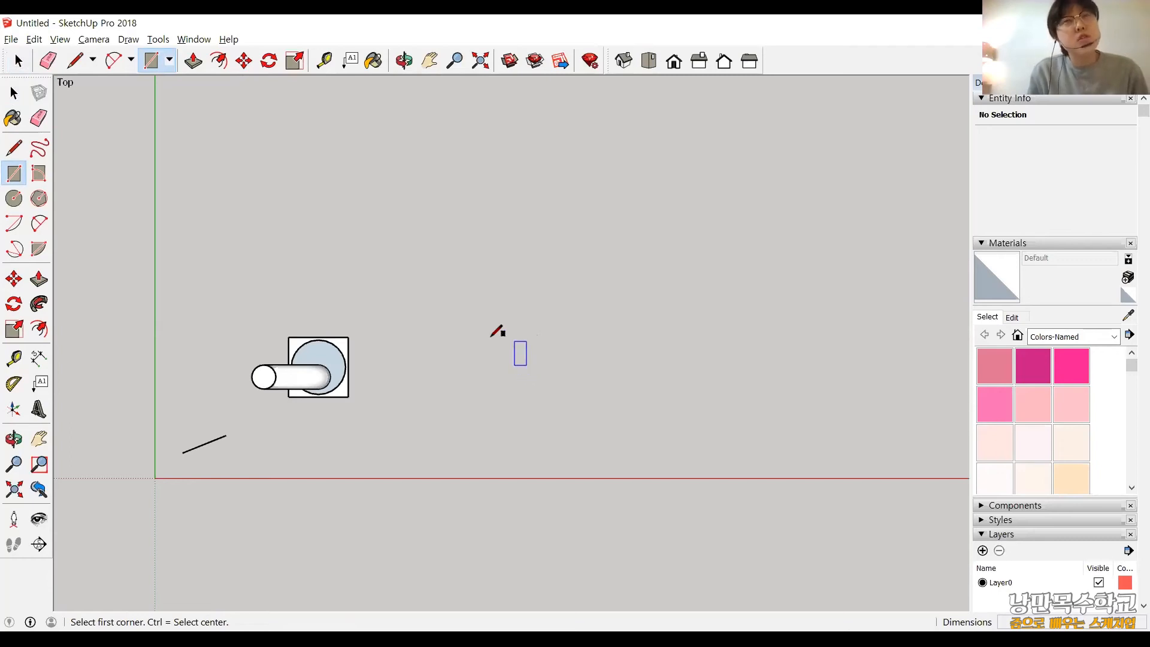
click(457, 294)
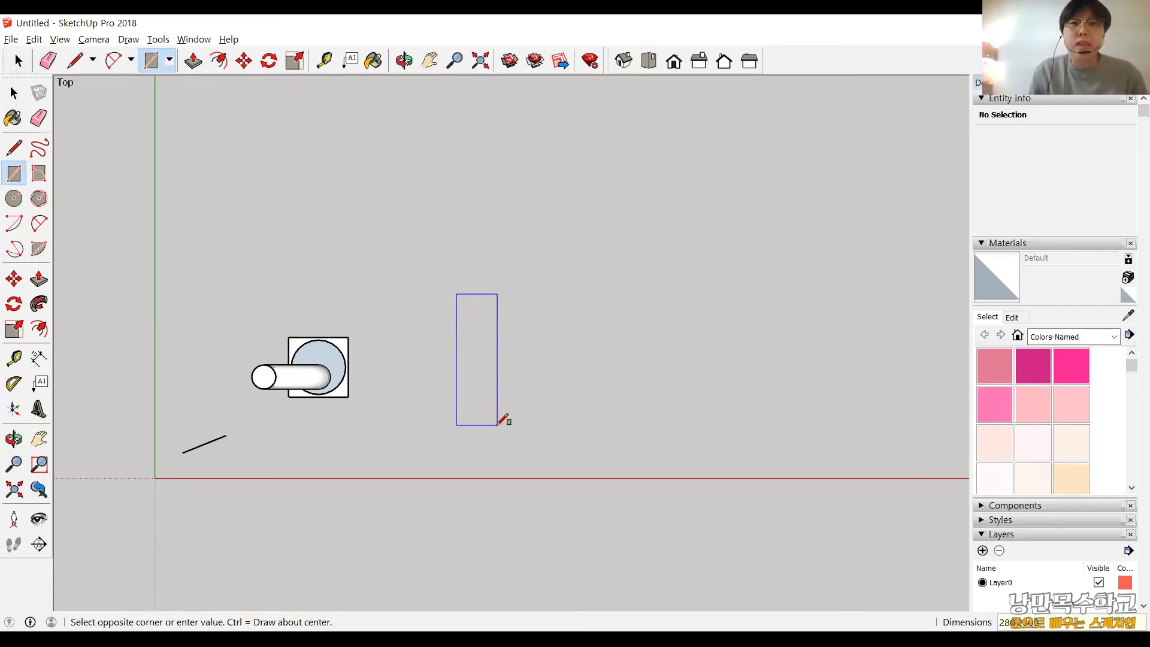
key(Return)
scroll(506, 408, up, 3)
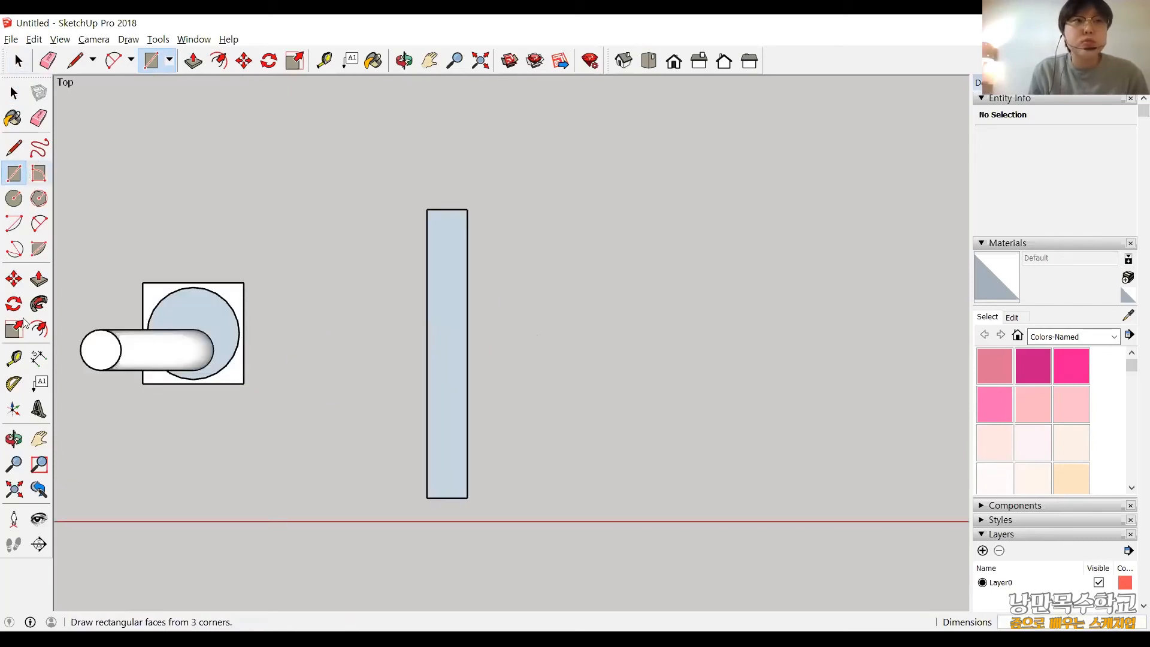
Copy the whole rectangle with its edges about 510 mm along the red axis, away from the pipe model.
key(m)
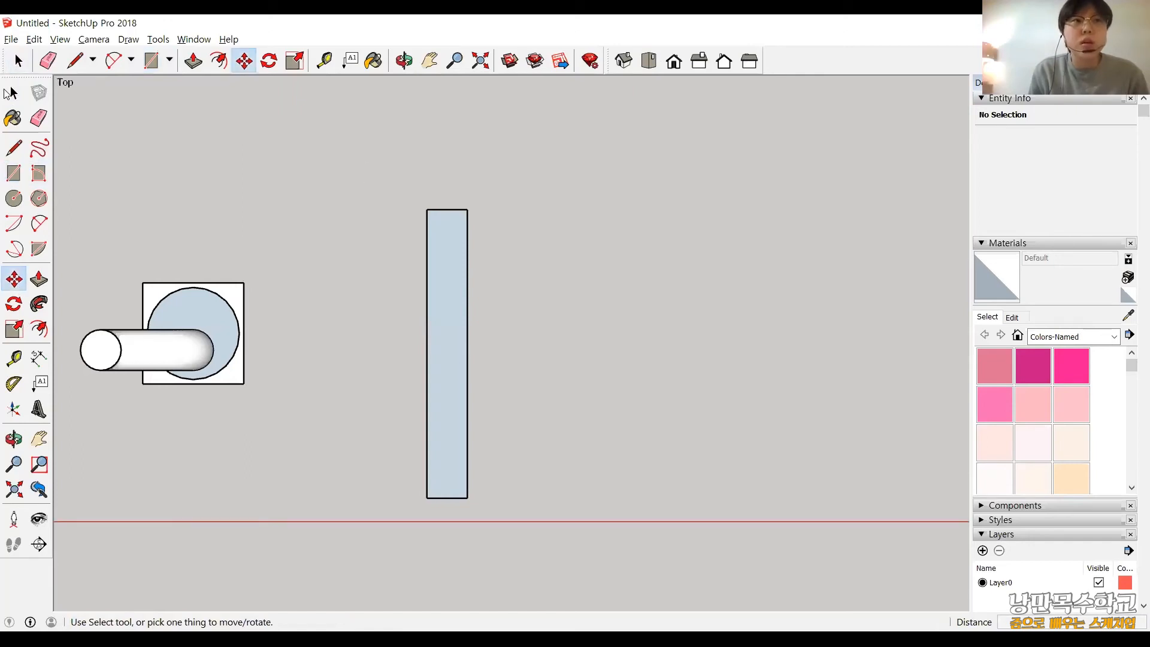
key(space)
double_click(450, 338)
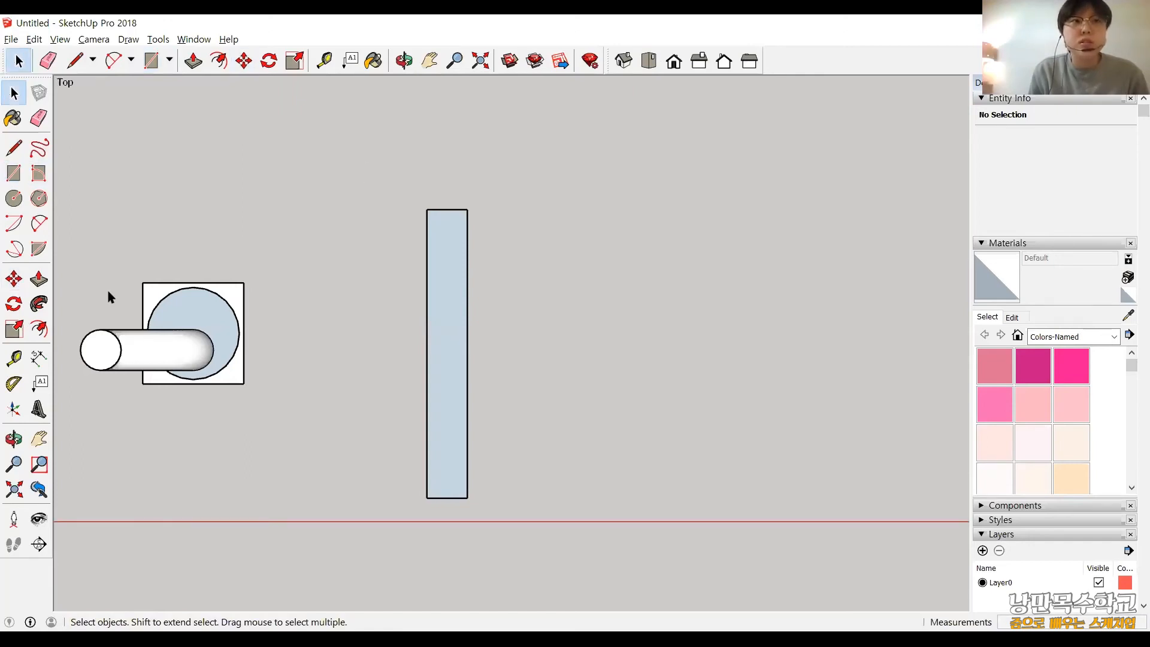
click(14, 279)
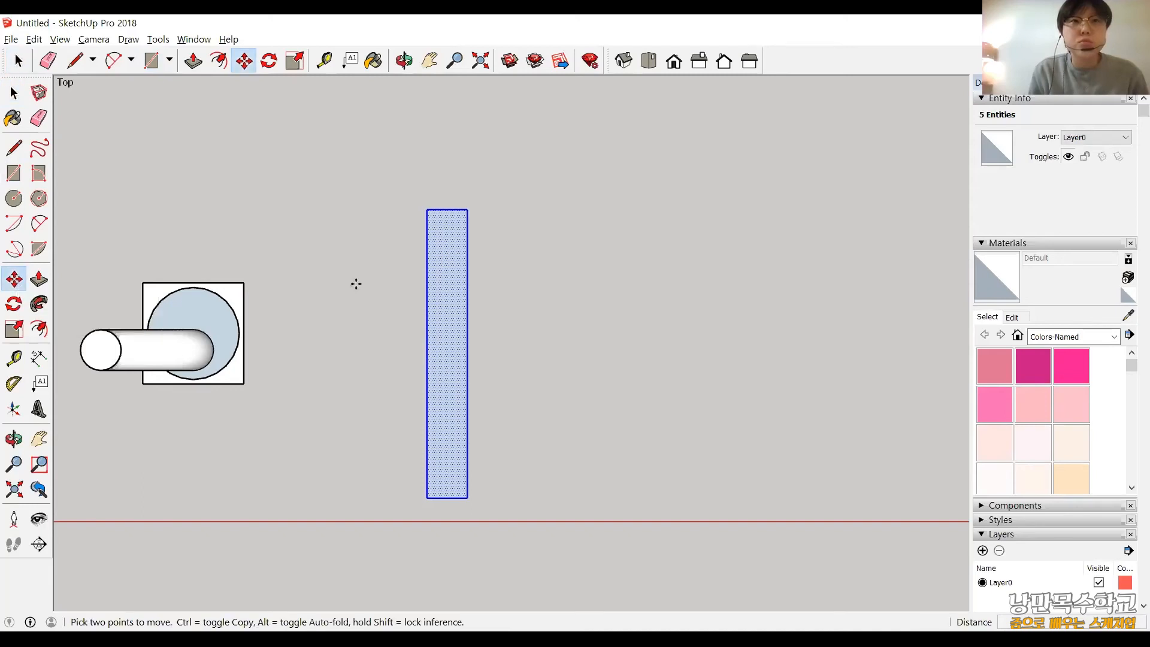
click(457, 209)
key(ctrl)
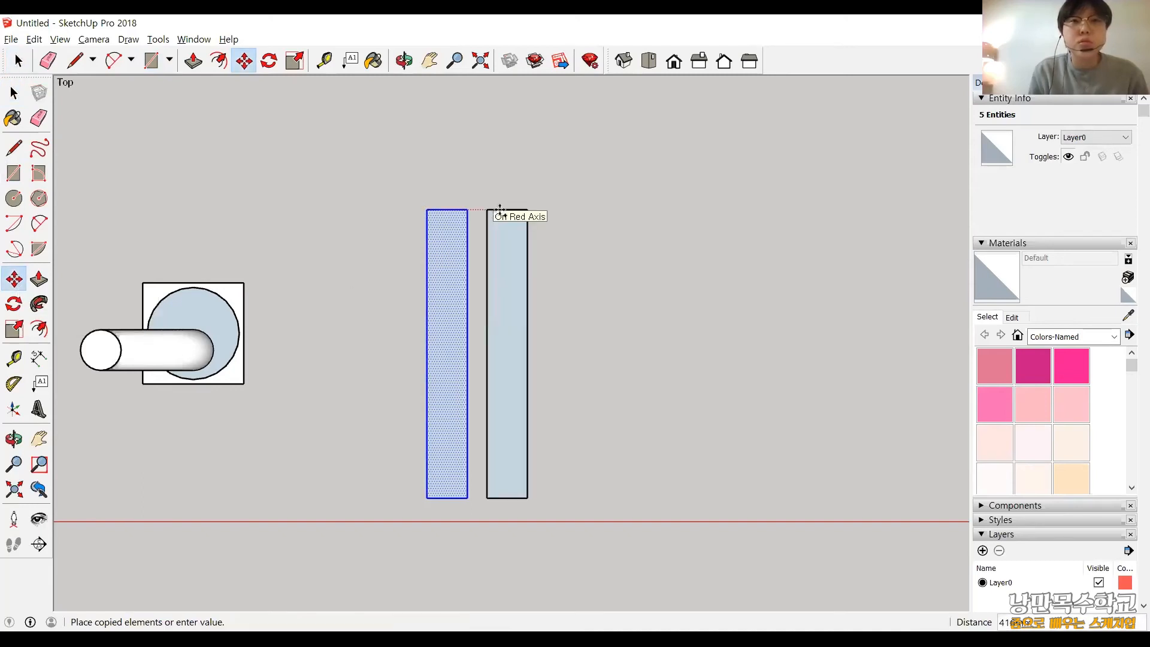
click(501, 209)
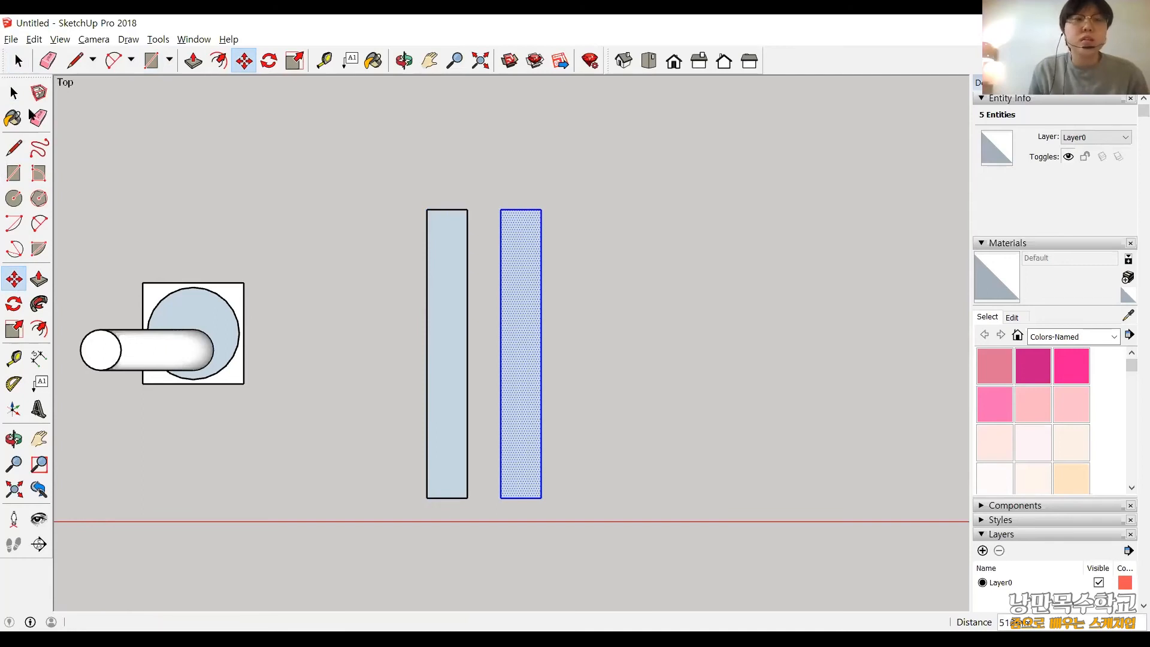
Select both 280 × 2000 mm rectangles beside the pipe model and delete them.
click(14, 91)
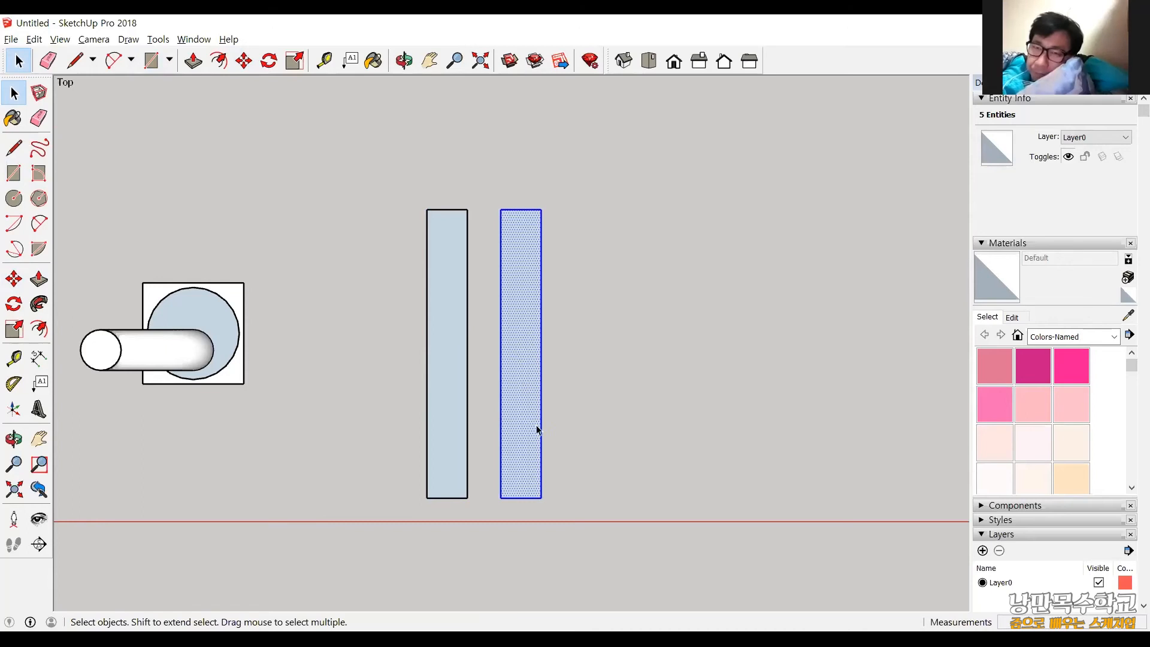
scroll(550, 454, up, 1)
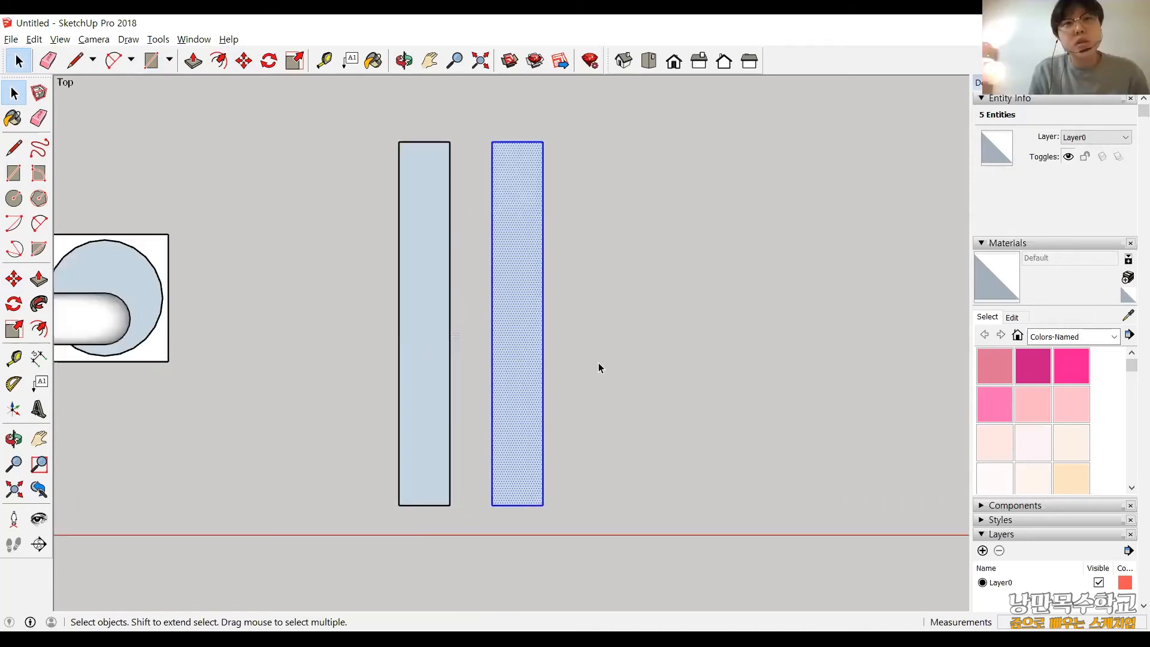
scroll(590, 373, down, 1)
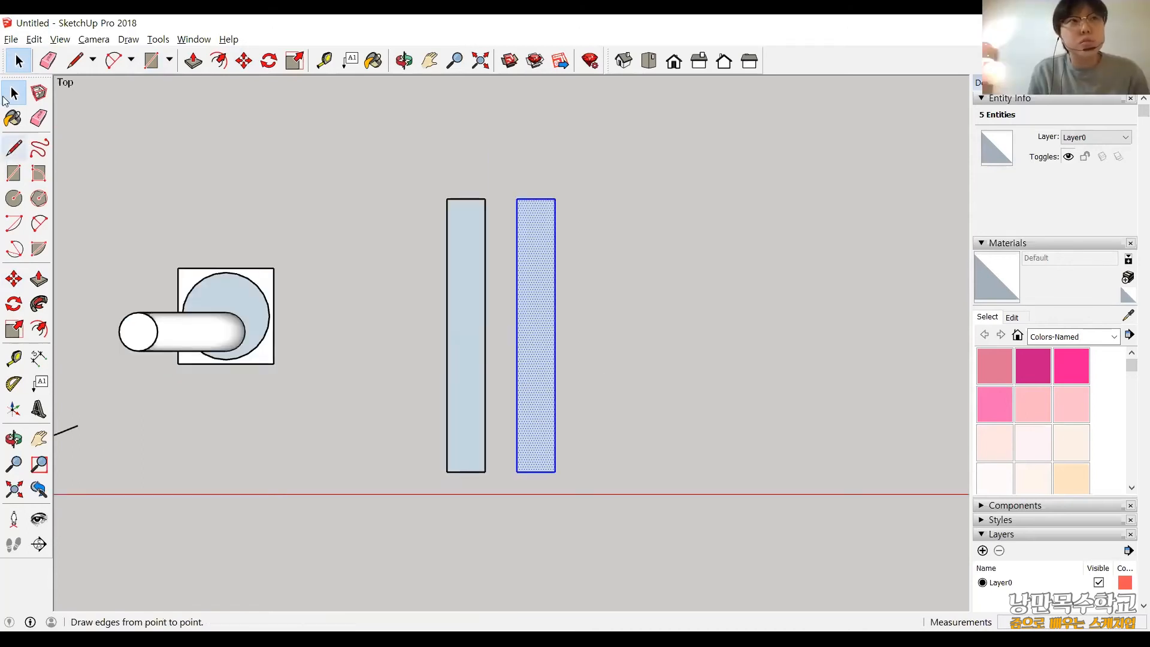
drag(318, 160, 583, 554)
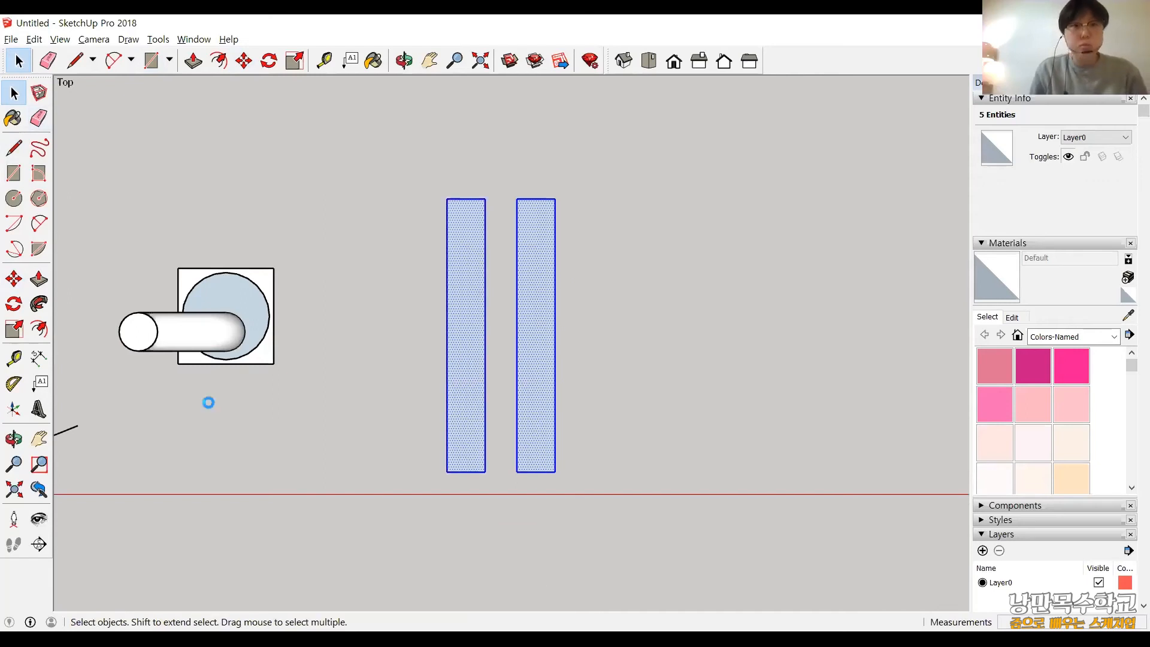
click(12, 174)
key(Delete)
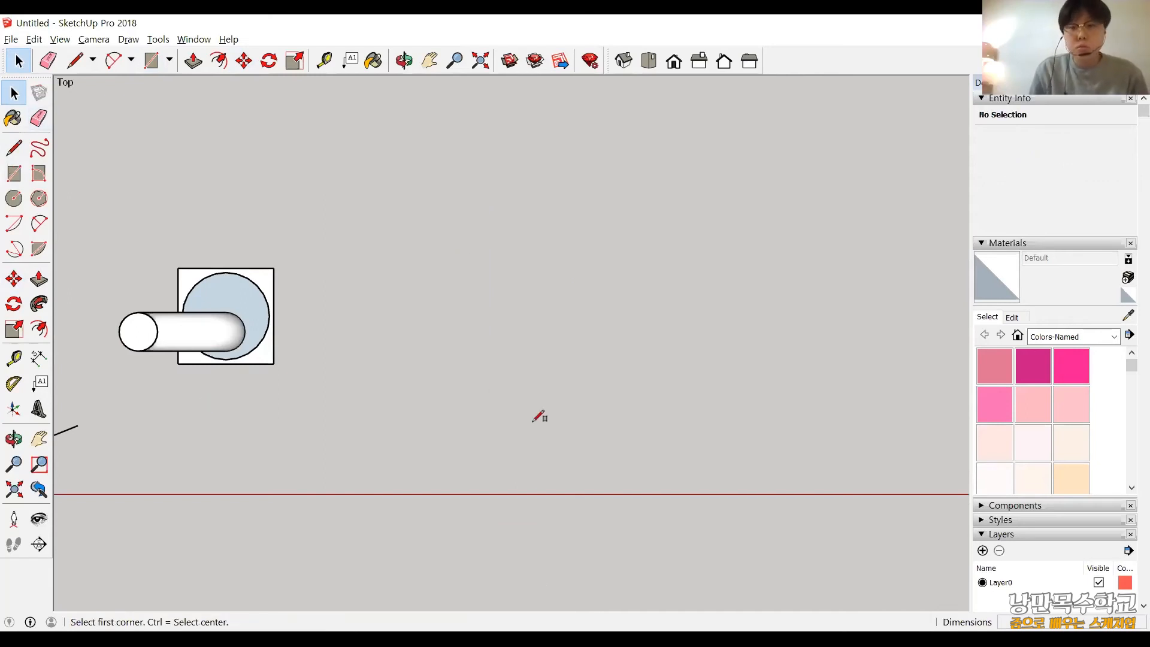
Draw a 280 × 1000 mm rectangle in the top view, beside the pipe model and clear of it.
click(453, 259)
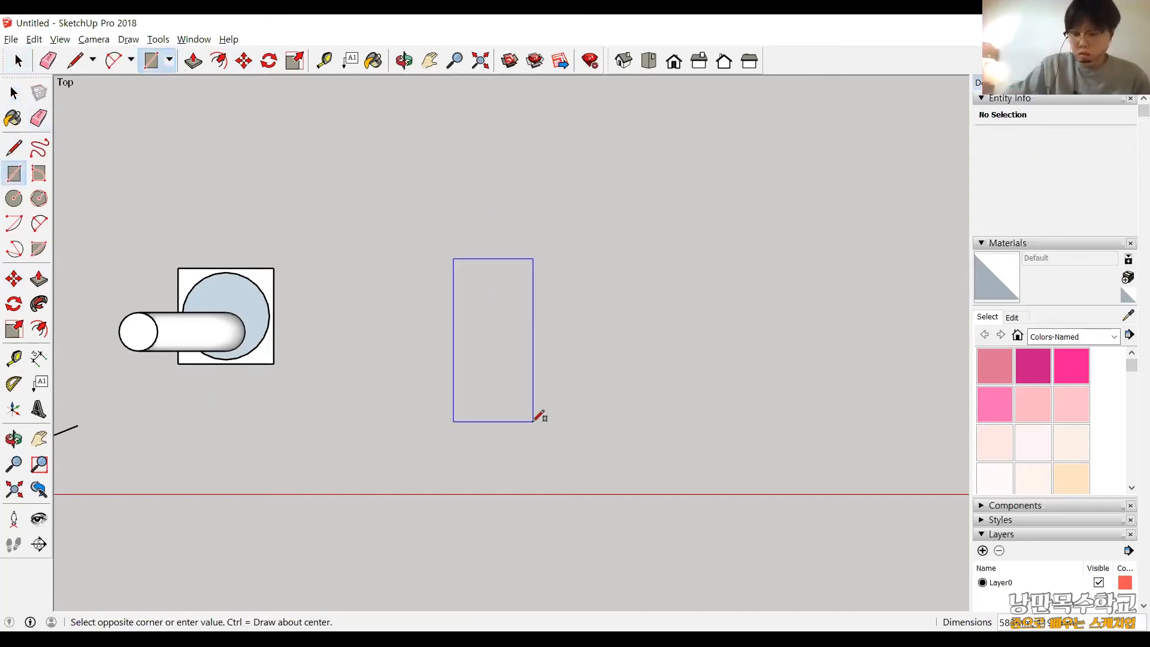
text(280)
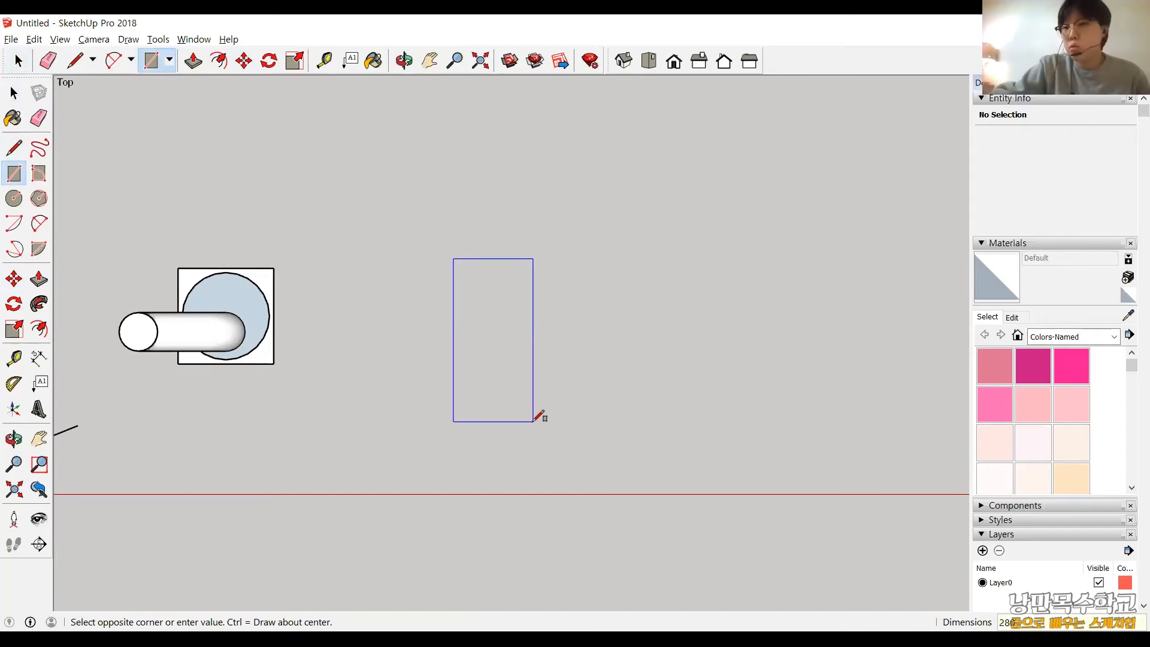
text(,1000)
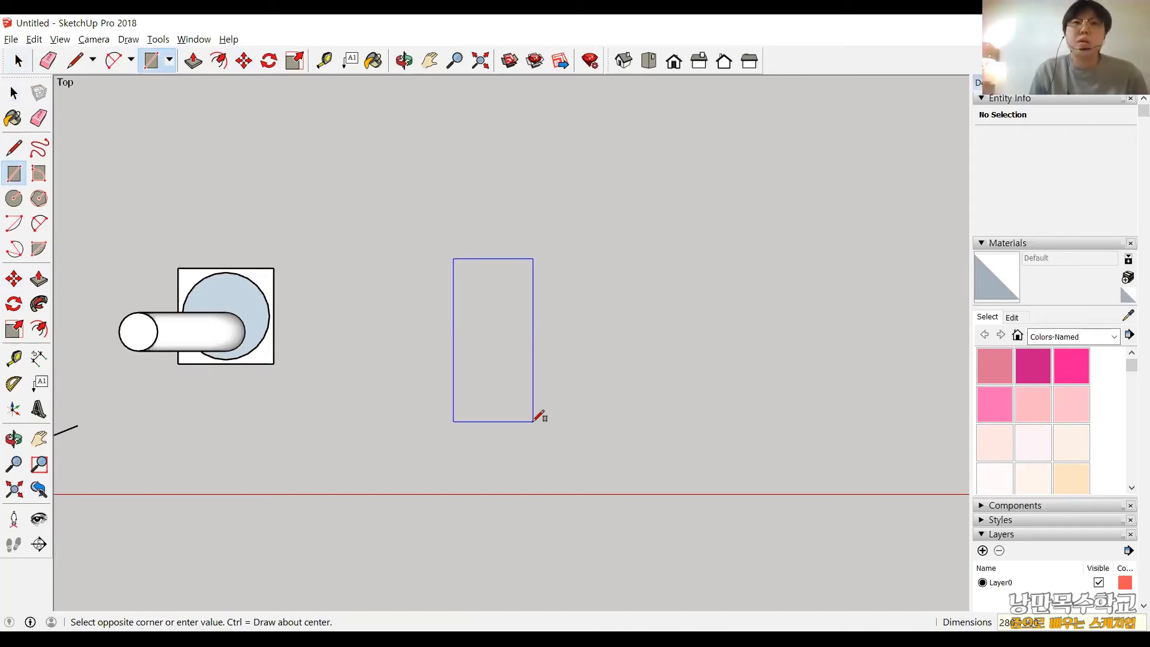
key(Return)
scroll(523, 385, up, 1)
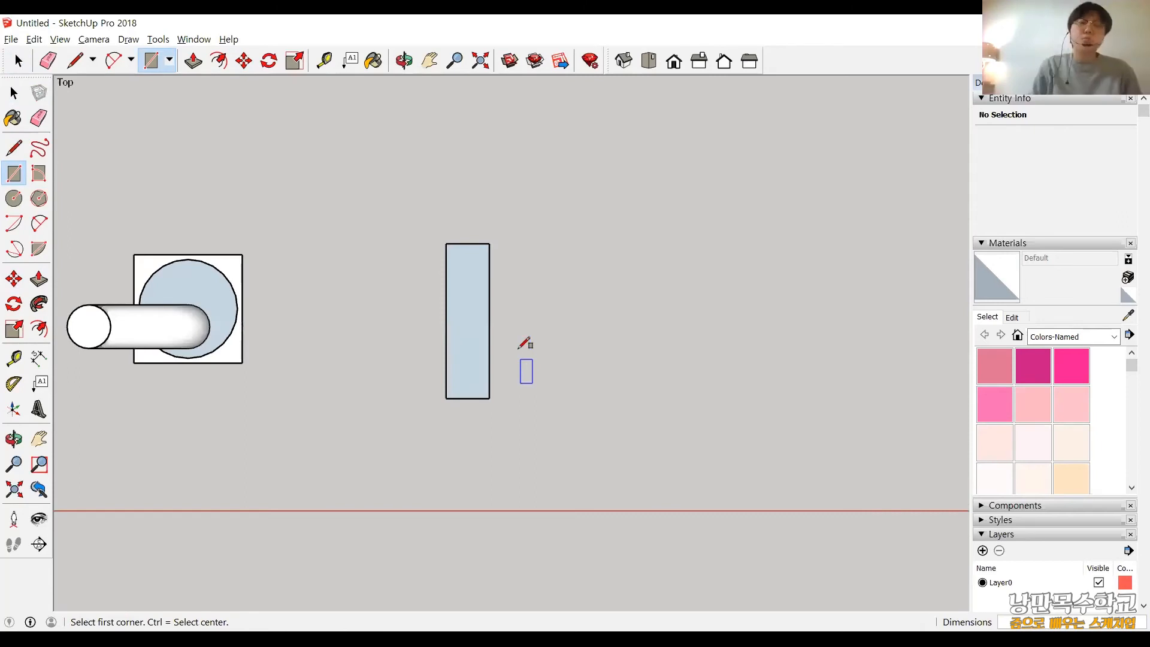
scroll(523, 346, up, 1)
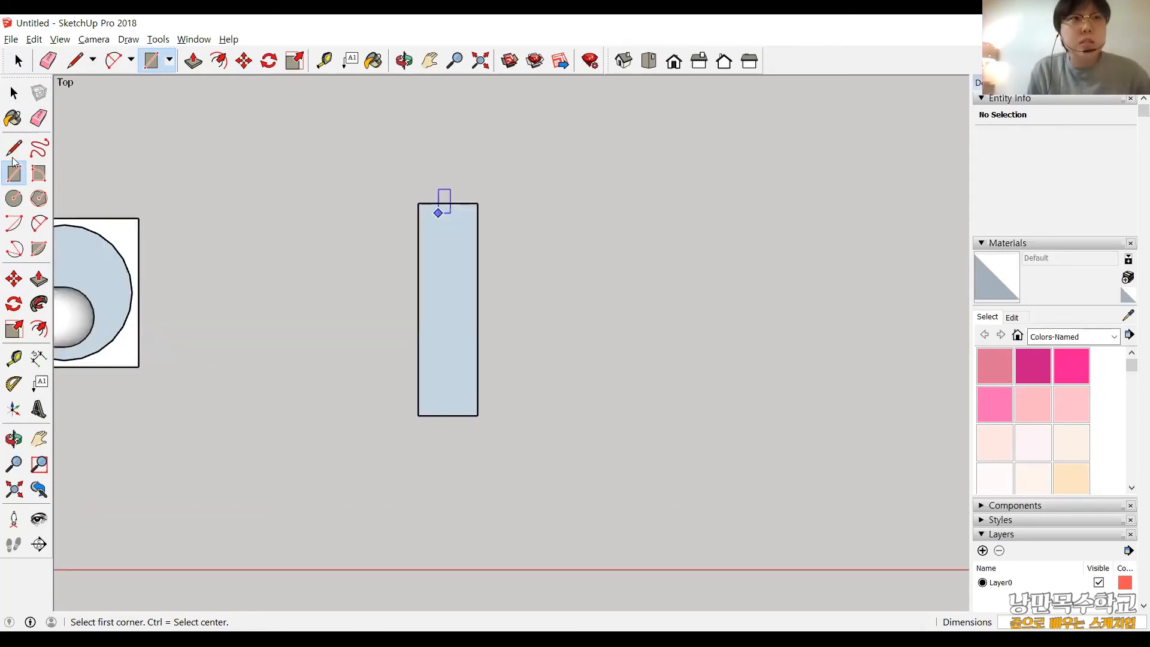
Copy the whole 280 × 1000 mm rectangle with its edges about 430 mm along the red axis, away from the pipe model.
click(20, 97)
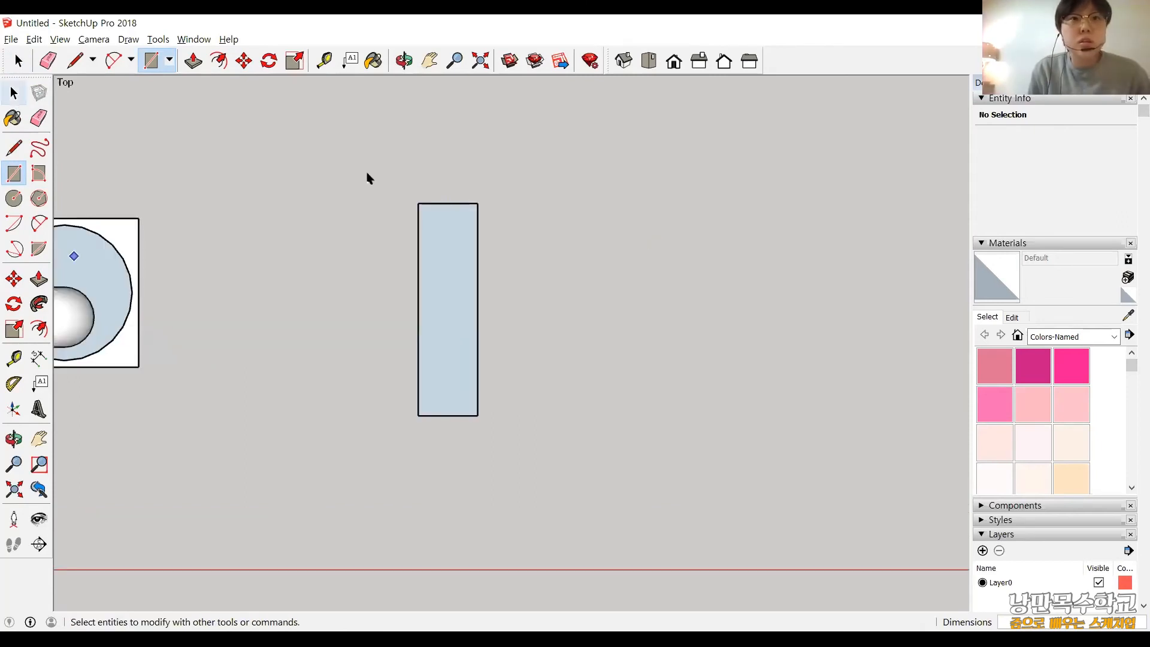
key(space)
drag(125, 487, 542, 153)
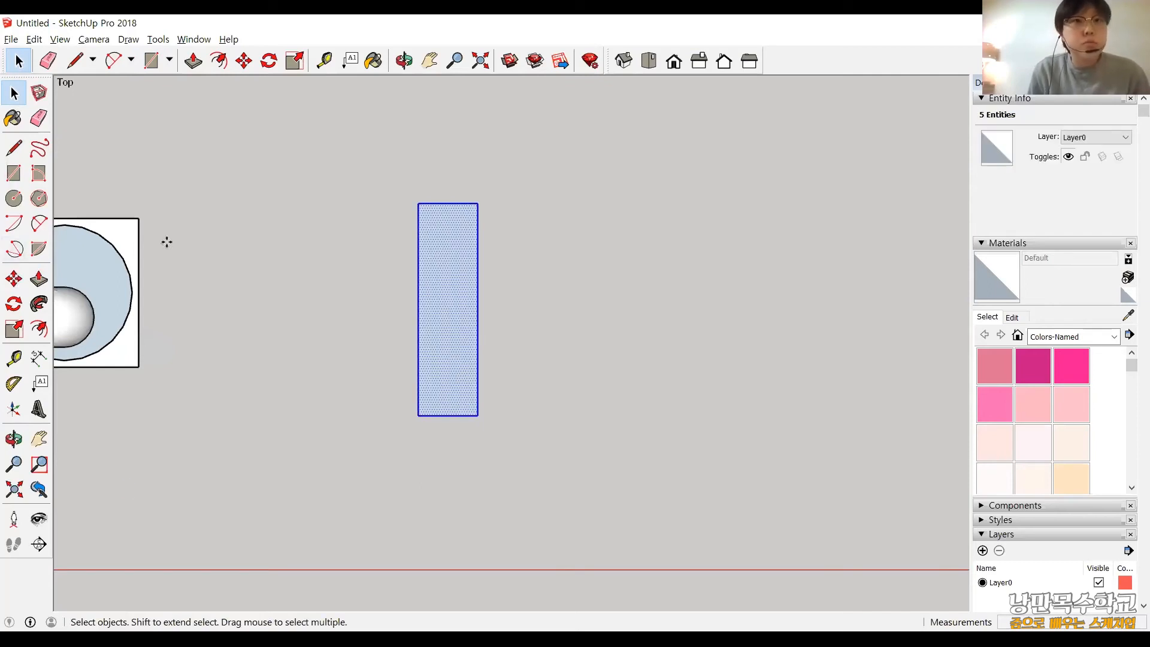
key(m)
click(460, 193)
key(ctrl)
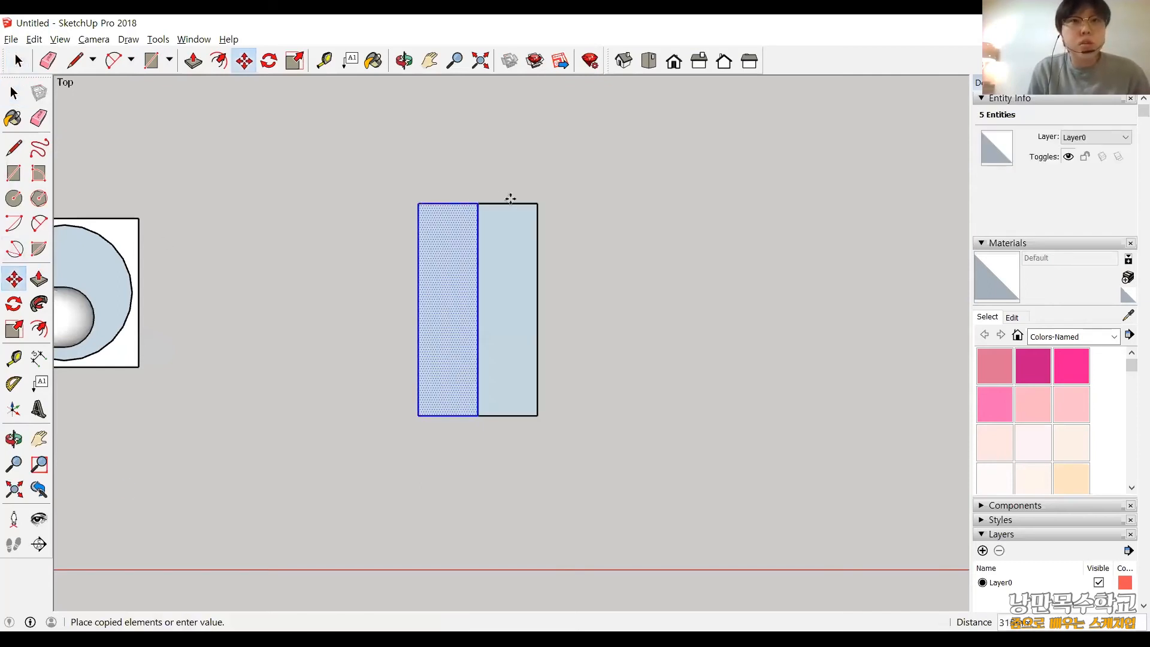
click(510, 198)
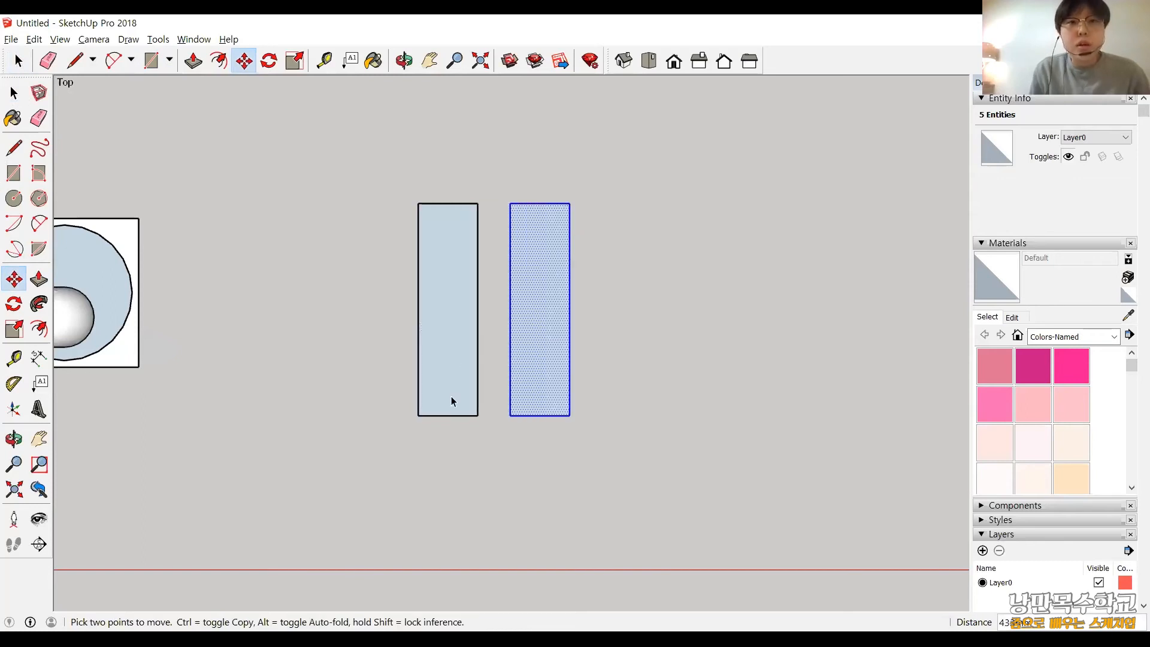
Draw a 960 × 280 mm rectangle lengthwise along the red axis, beyond the copied rectangle and clear of it.
key(space)
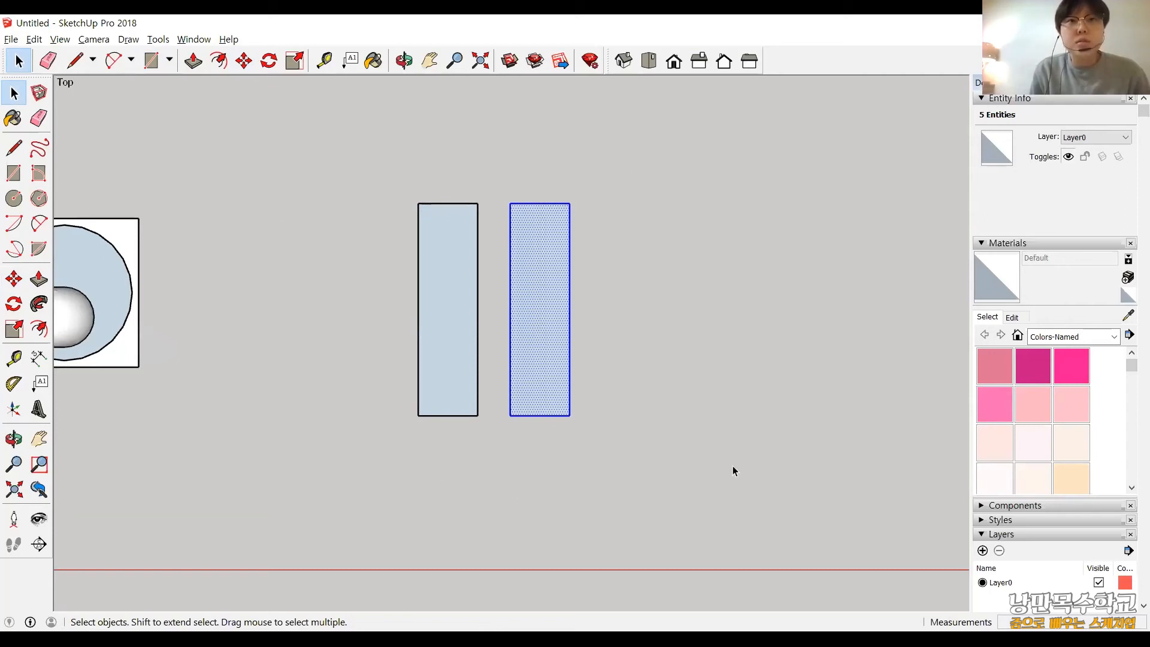
click(13, 173)
click(648, 320)
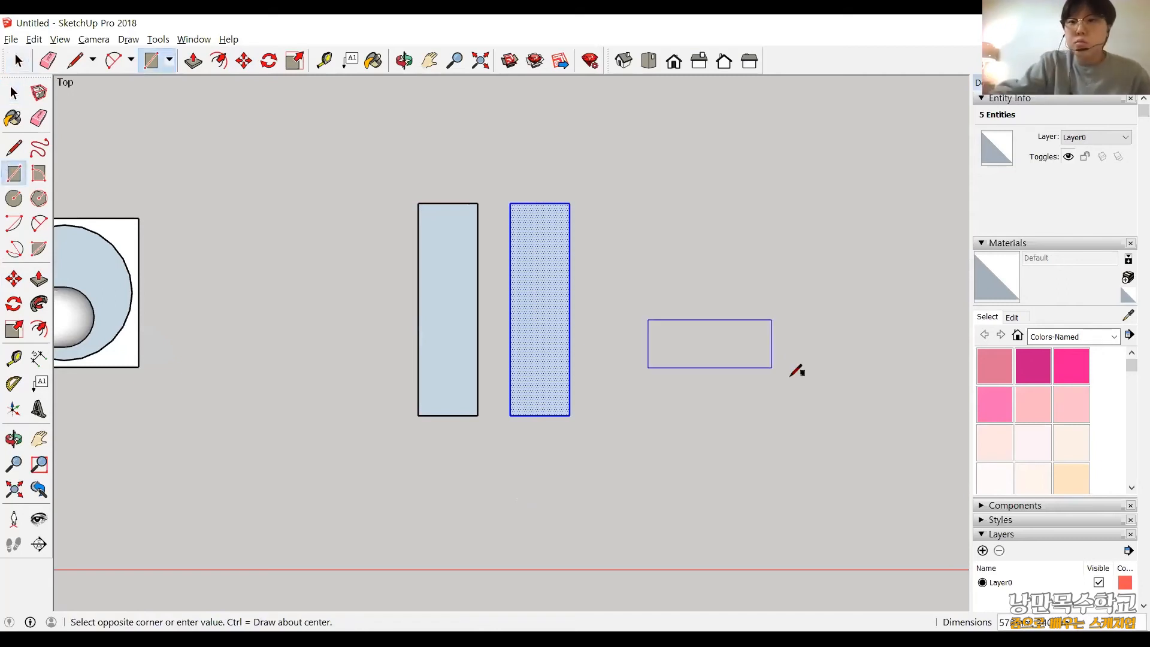
text(96)
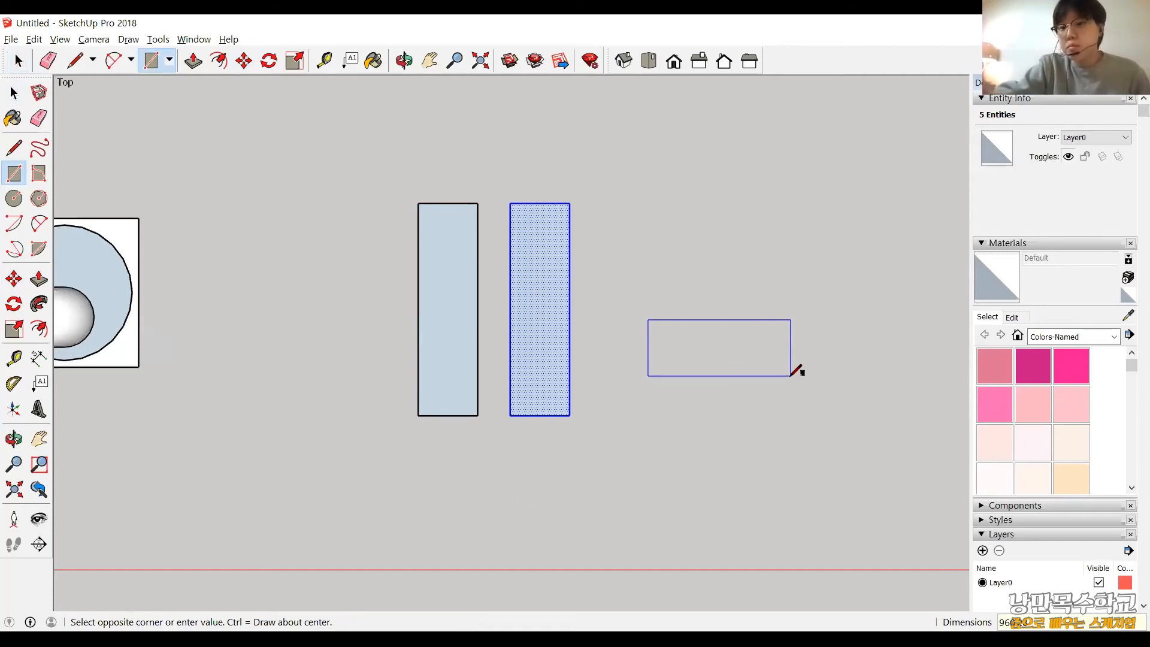
key(Return)
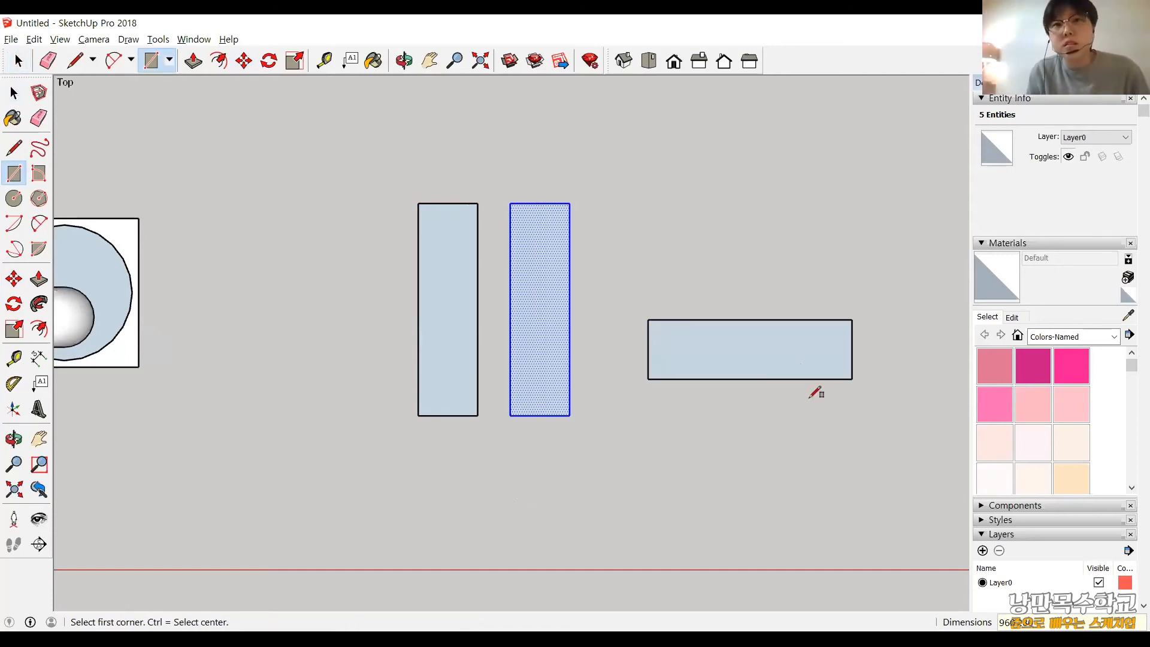
In the isometric view, push/pull the 280 × 1000 mm rectangle nearest the pipe model up 20 mm.
scroll(815, 394, down, 2)
scroll(839, 415, down, 2)
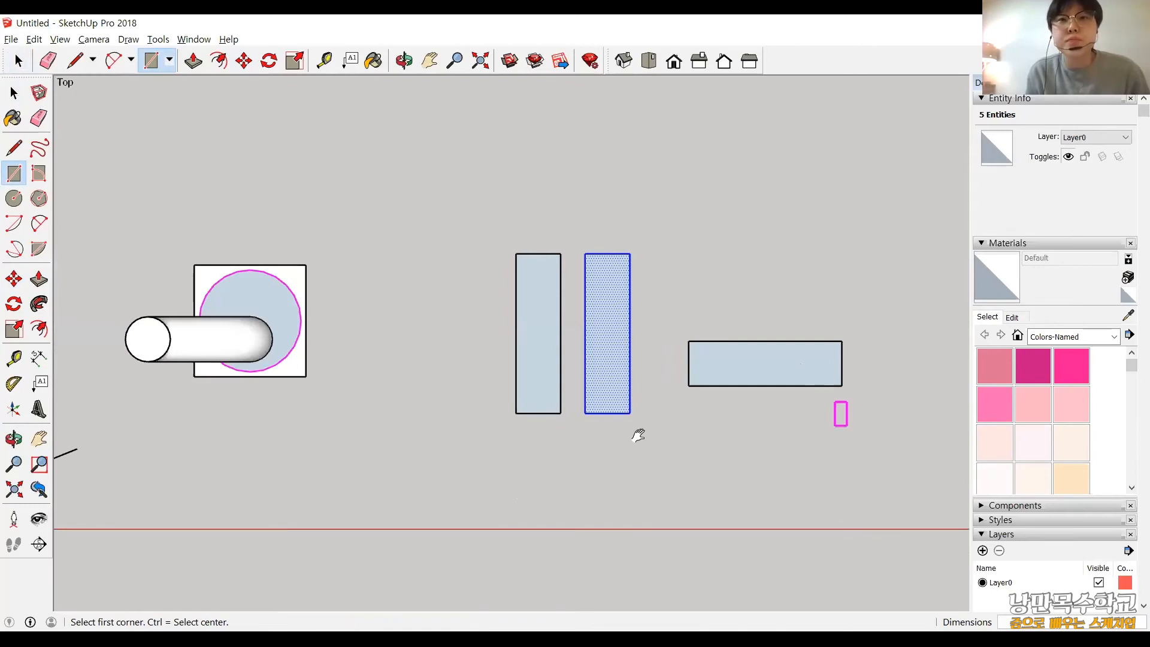
shift+middle_drag(638, 435, 441, 447)
click(626, 63)
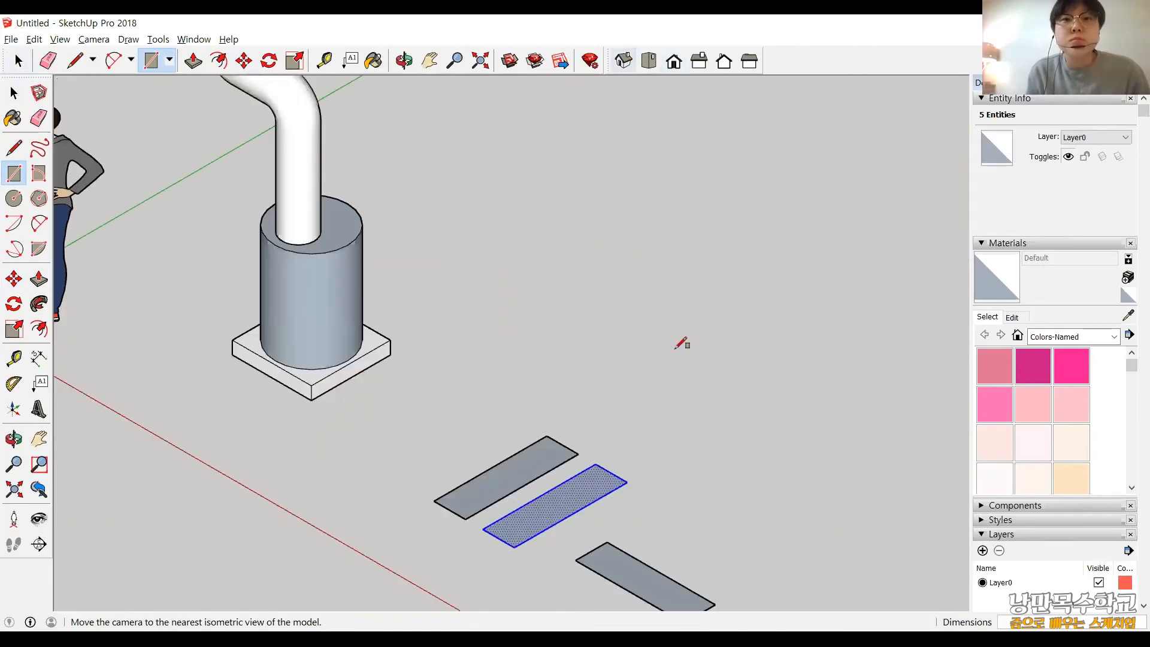
scroll(534, 385, down, 3)
key(o)
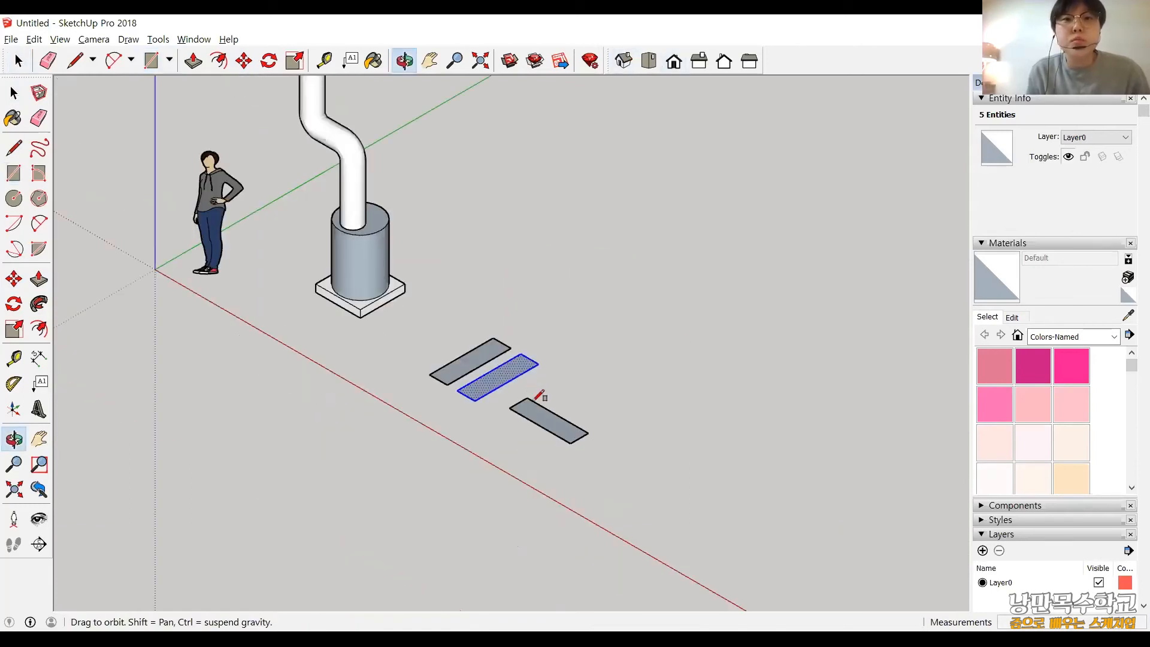
click(38, 281)
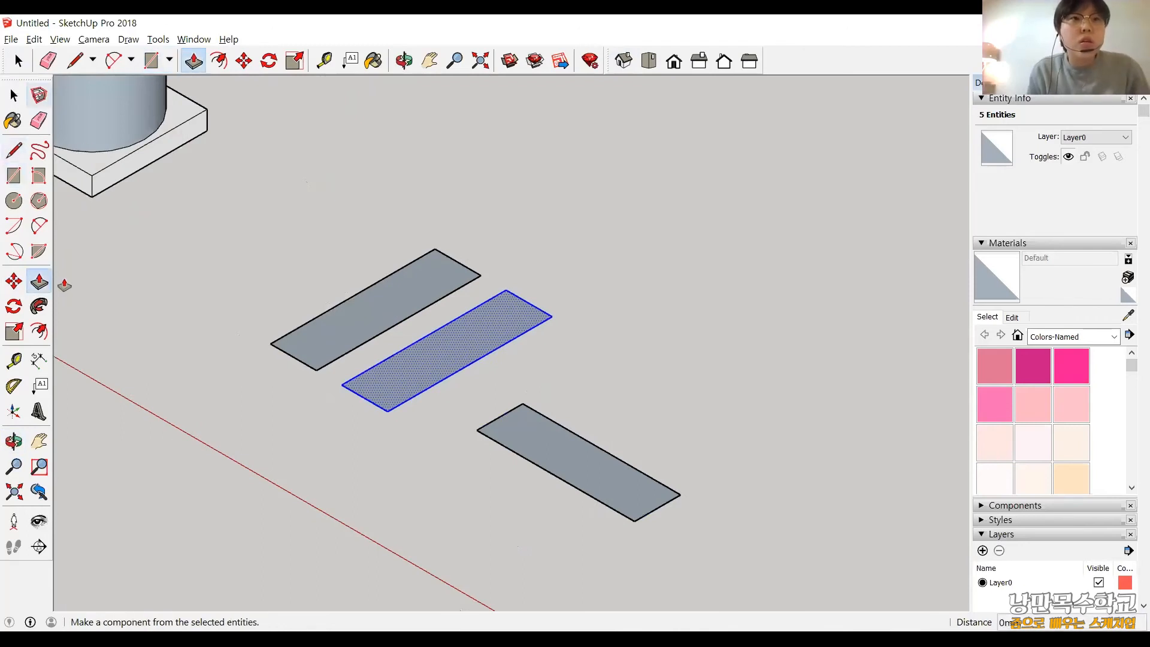
click(64, 284)
click(13, 94)
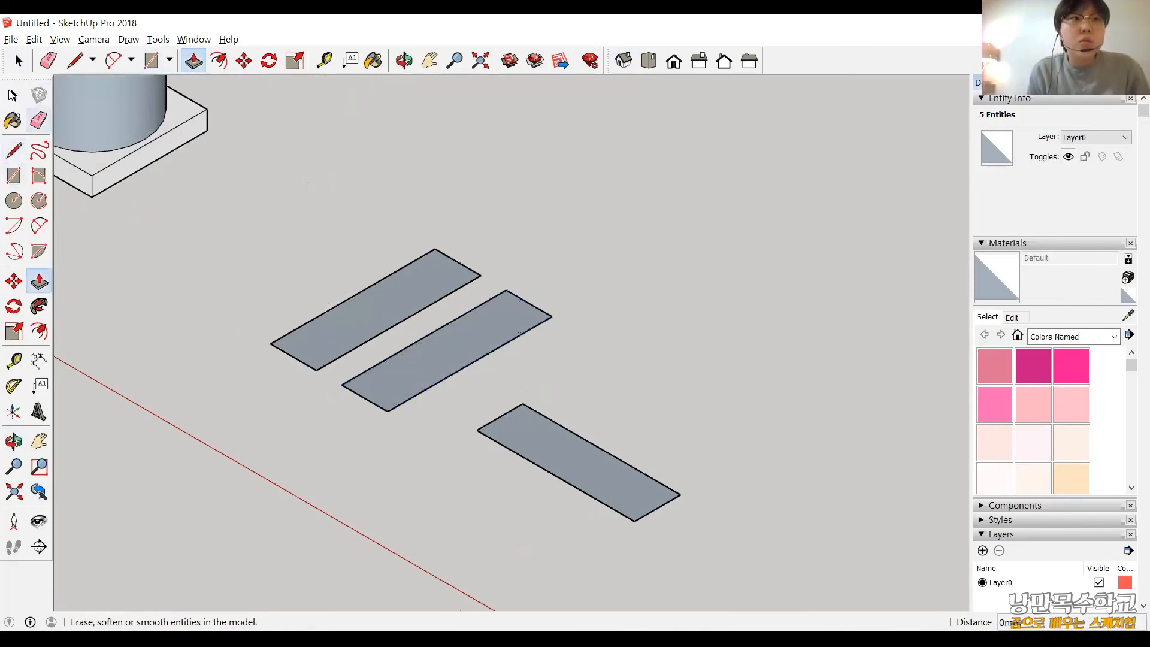
click(377, 323)
click(39, 282)
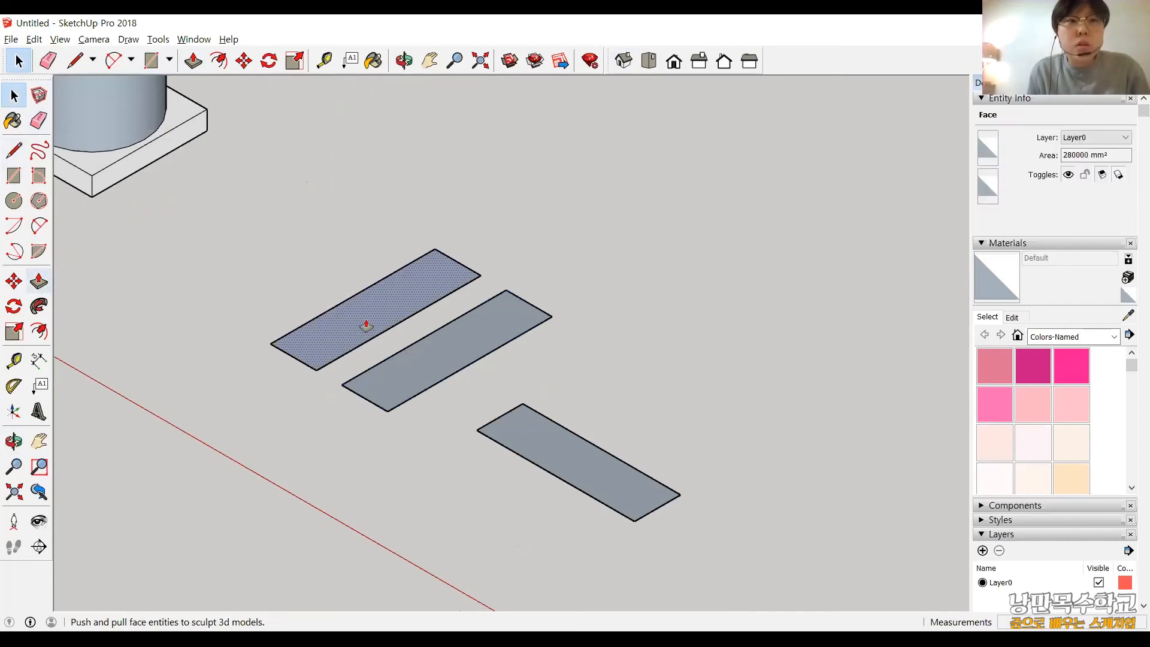
drag(366, 321, 362, 299)
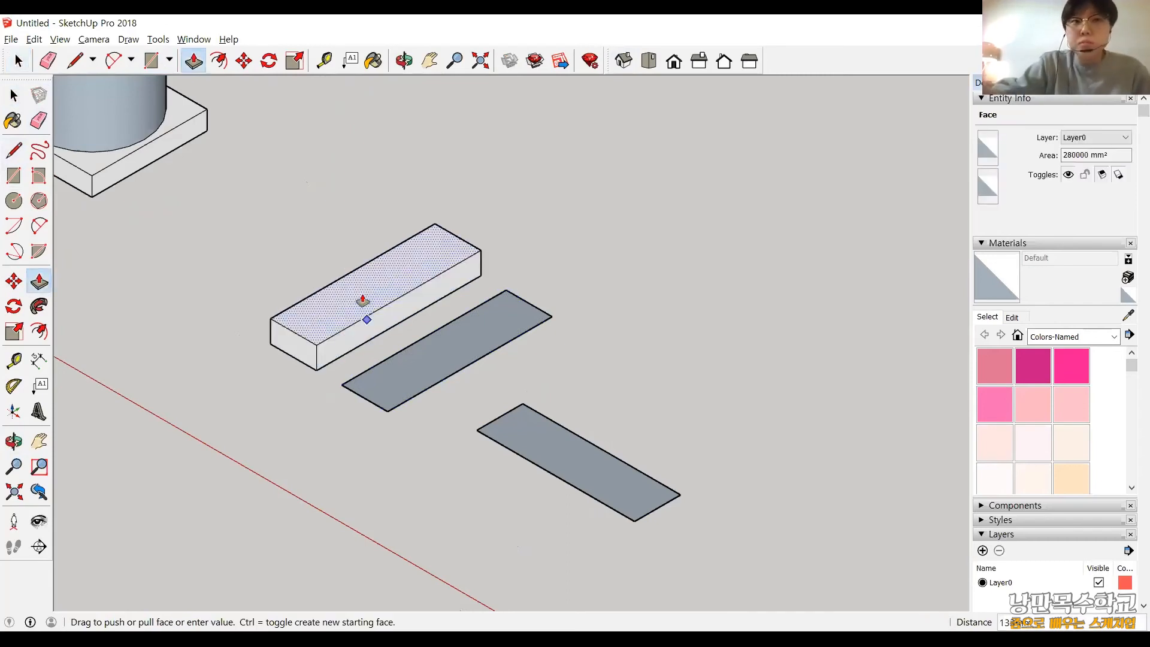
text(20)
key(Return)
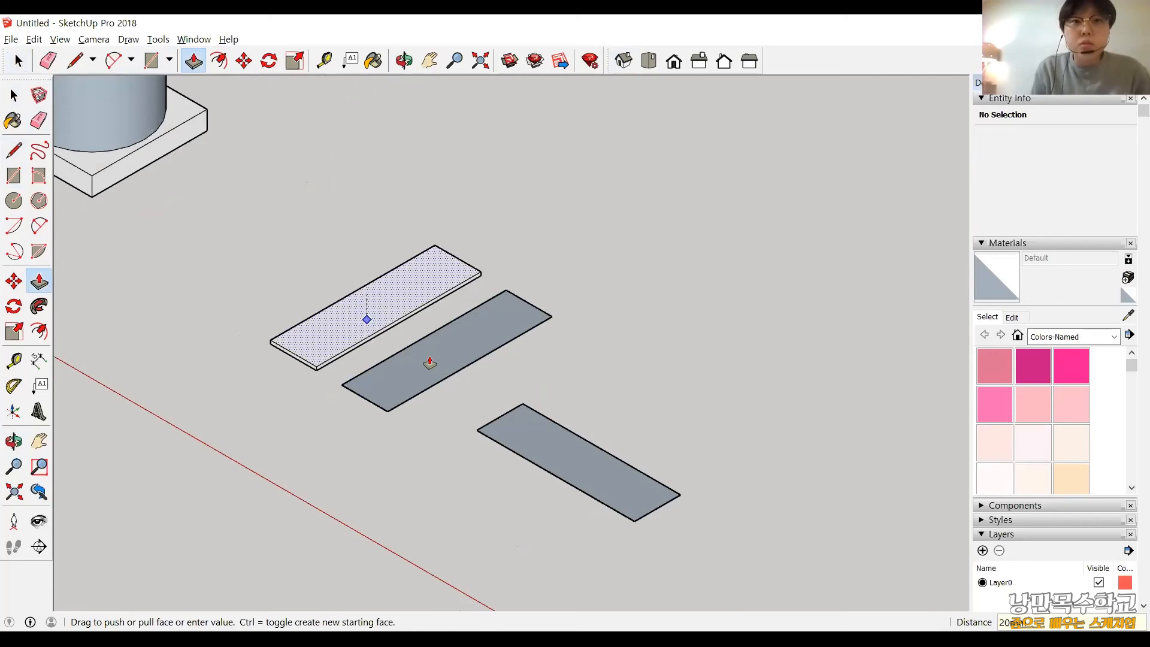
Push/pull the copied 280 × 1000 mm rectangle and the 960 × 280 mm rectangle up 20 mm each.
drag(430, 362, 439, 334)
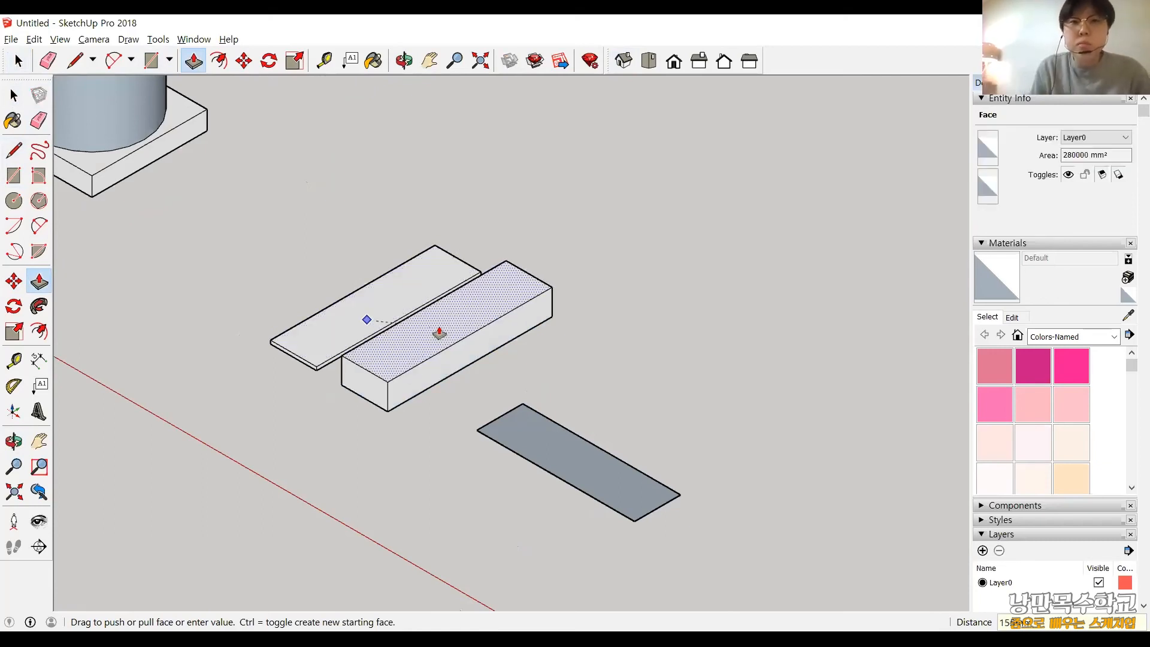
text(20)
key(Return)
click(568, 448)
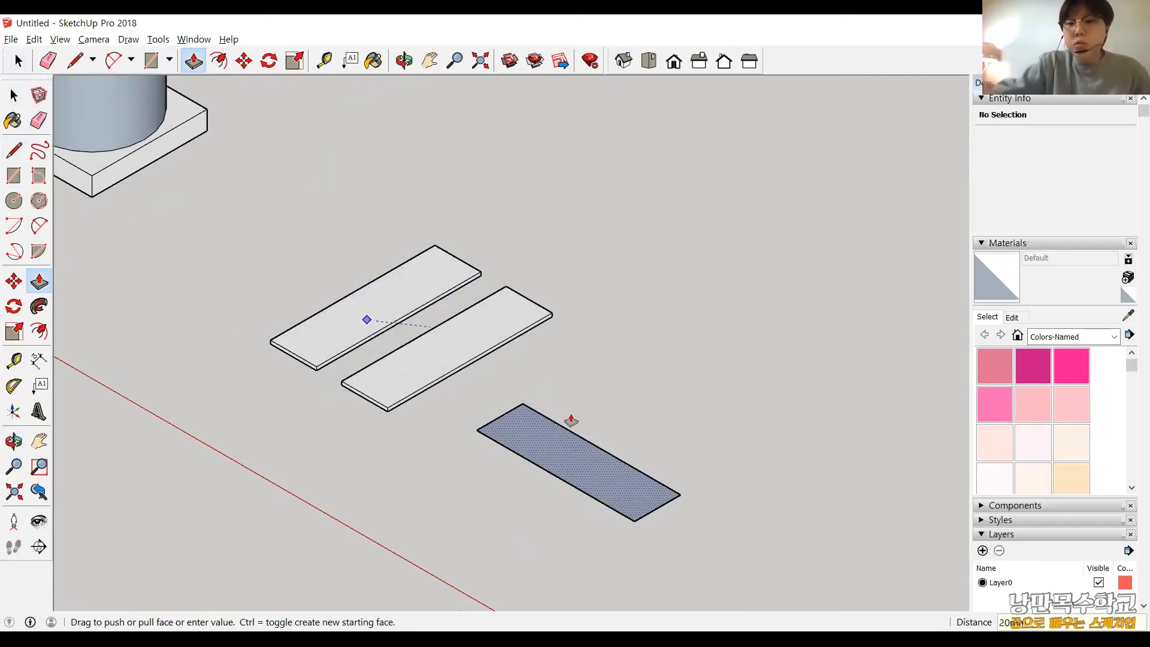
text(20)
key(Return)
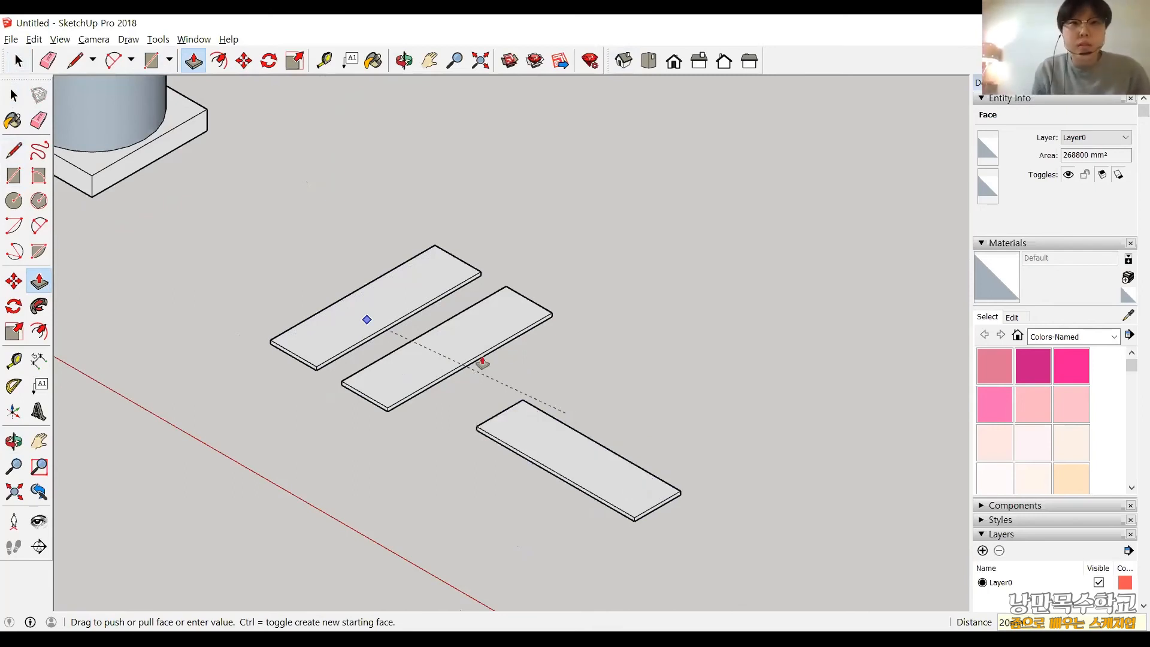
Select the whole 280 × 1000 mm board nearest the pipe model, with all its faces and edges.
scroll(482, 363, down, 1)
scroll(476, 406, up, 1)
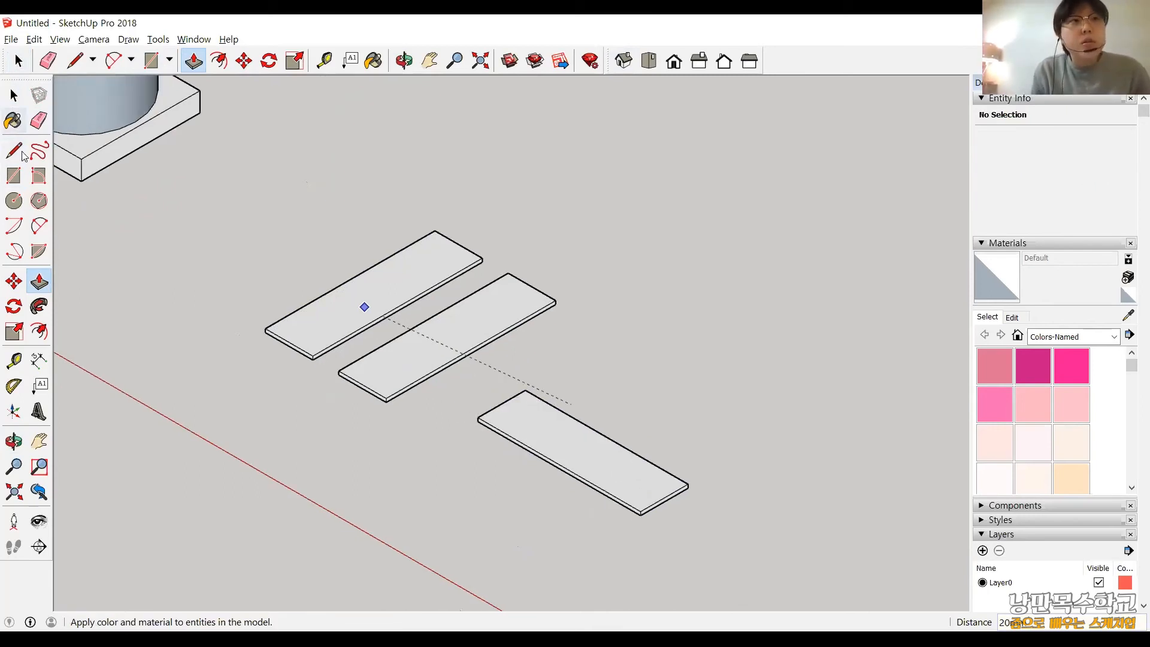
key(space)
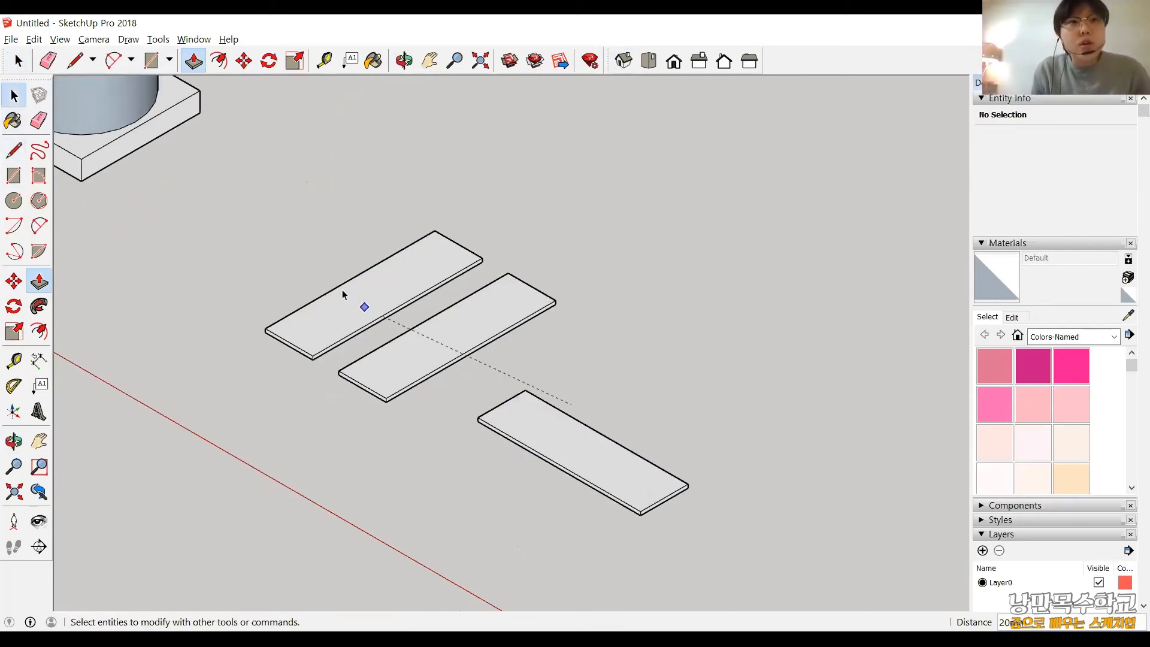
key(space)
click(383, 306)
double_click(380, 306)
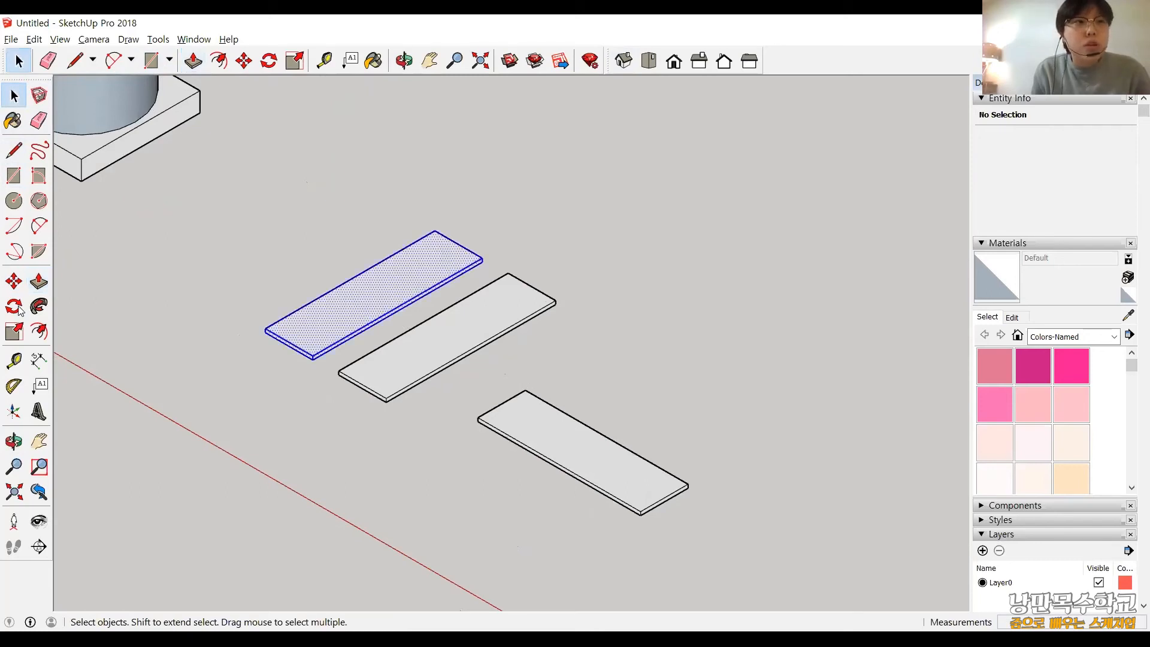
Try to rotate the selected board 90° about the red axis through its top face, and check it against the ground in the front view.
click(15, 307)
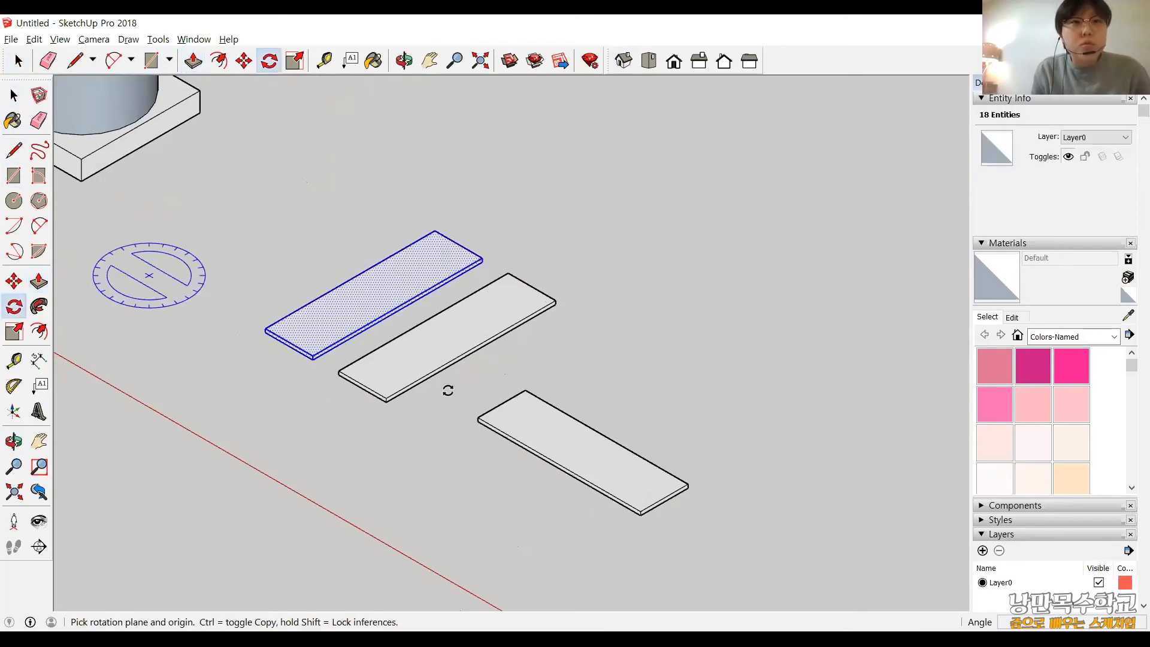
drag(352, 304, 643, 472)
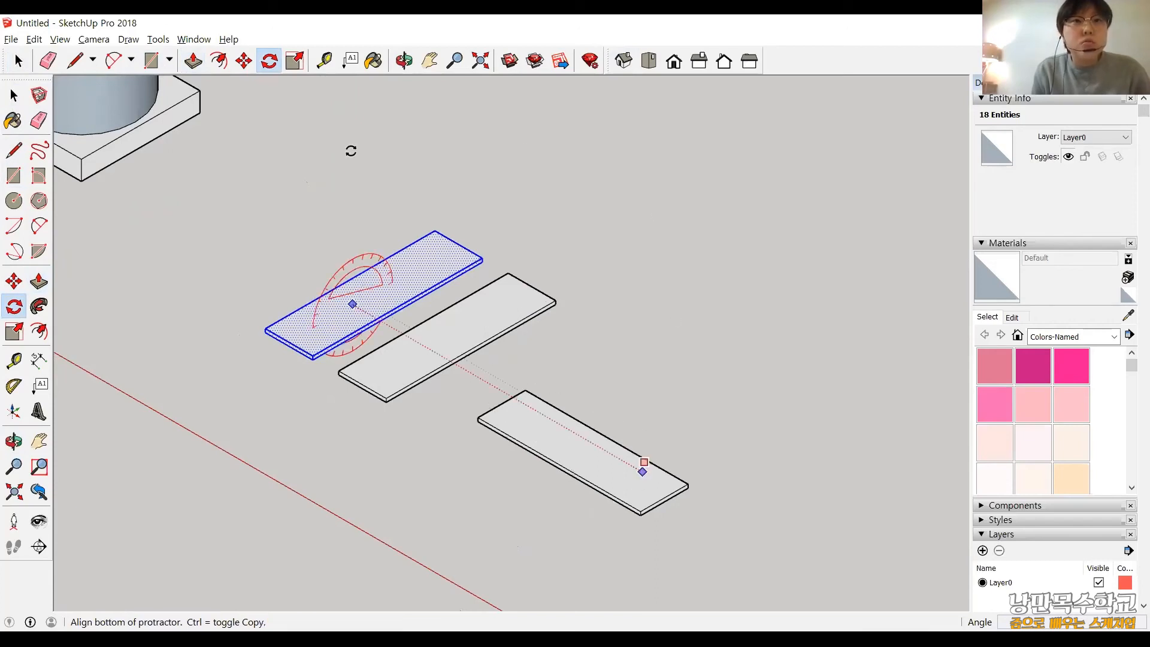
click(351, 150)
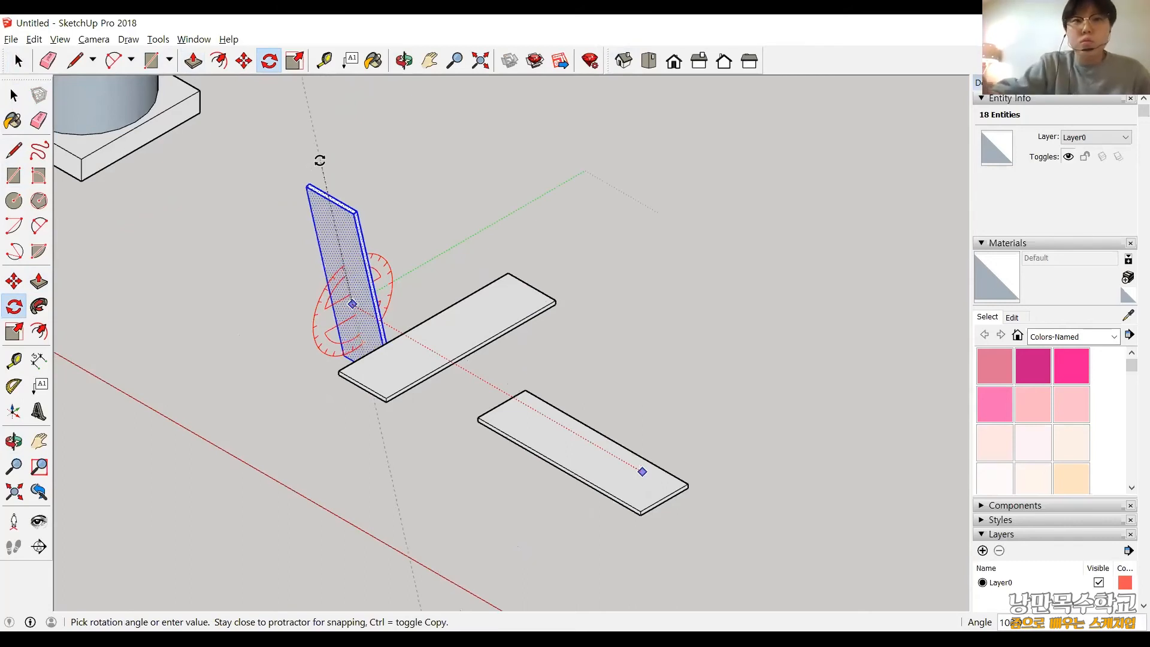
text(90)
key(Return)
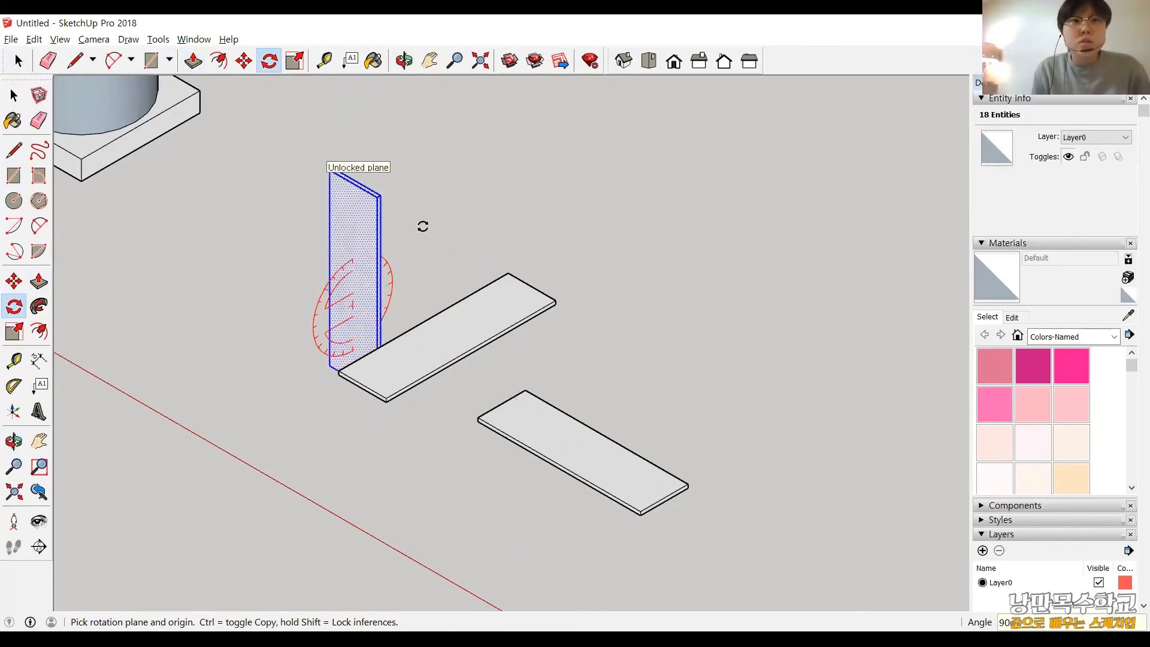
scroll(383, 305, down, 1)
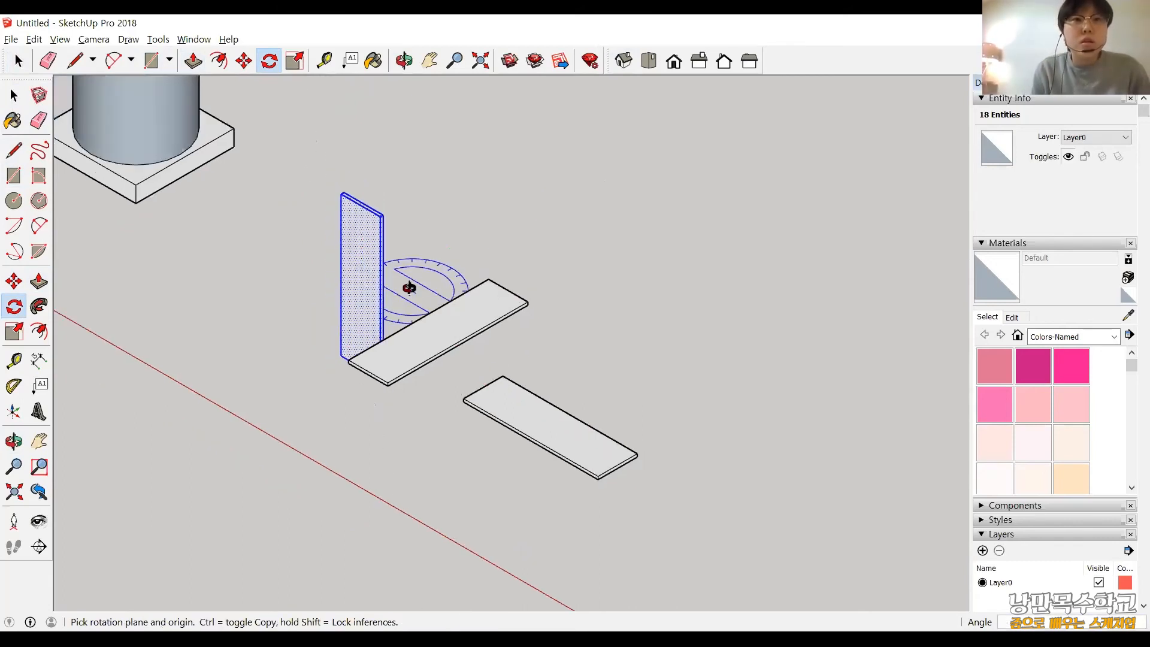
middle_drag(413, 290, 362, 263)
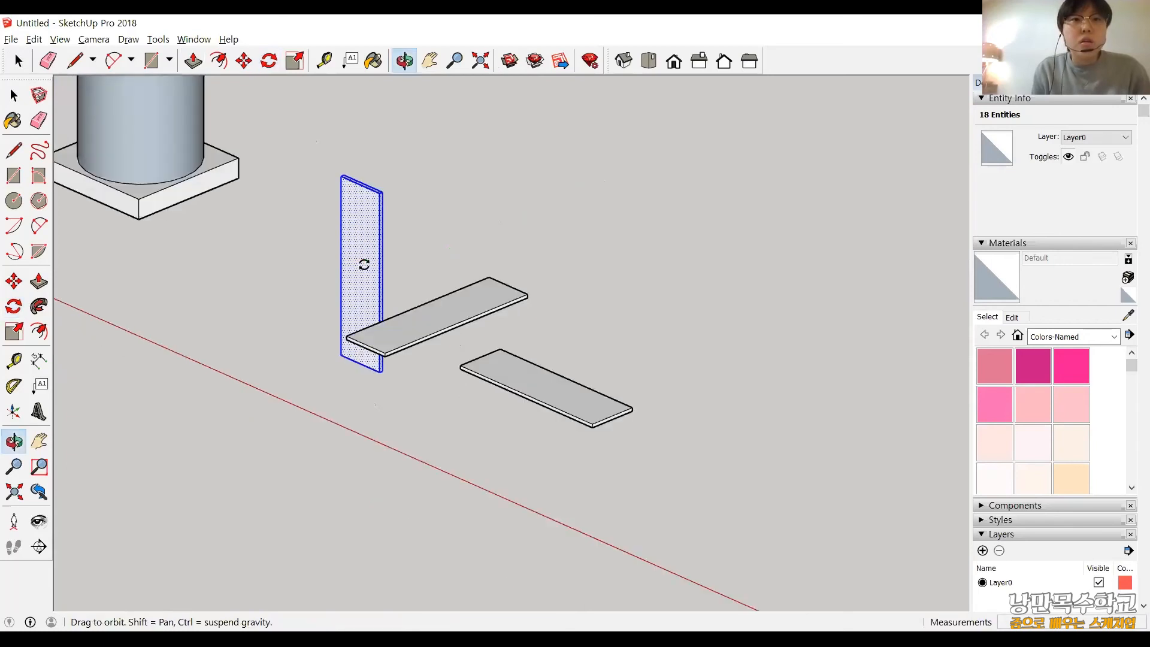
click(673, 60)
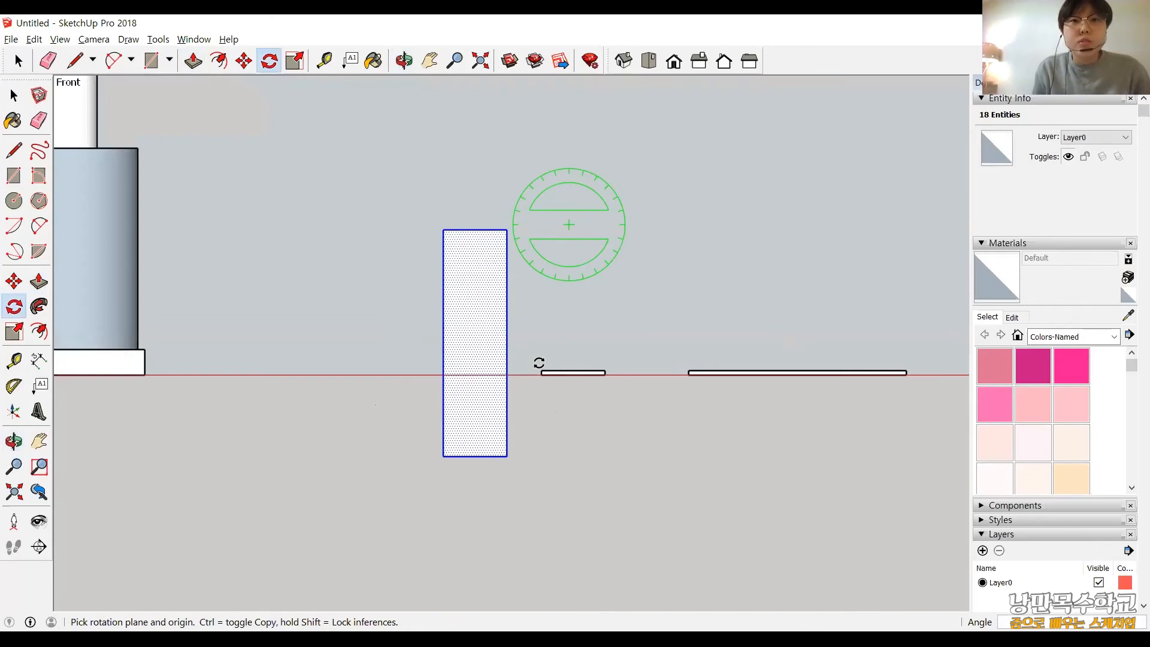
scroll(568, 300, down, 4)
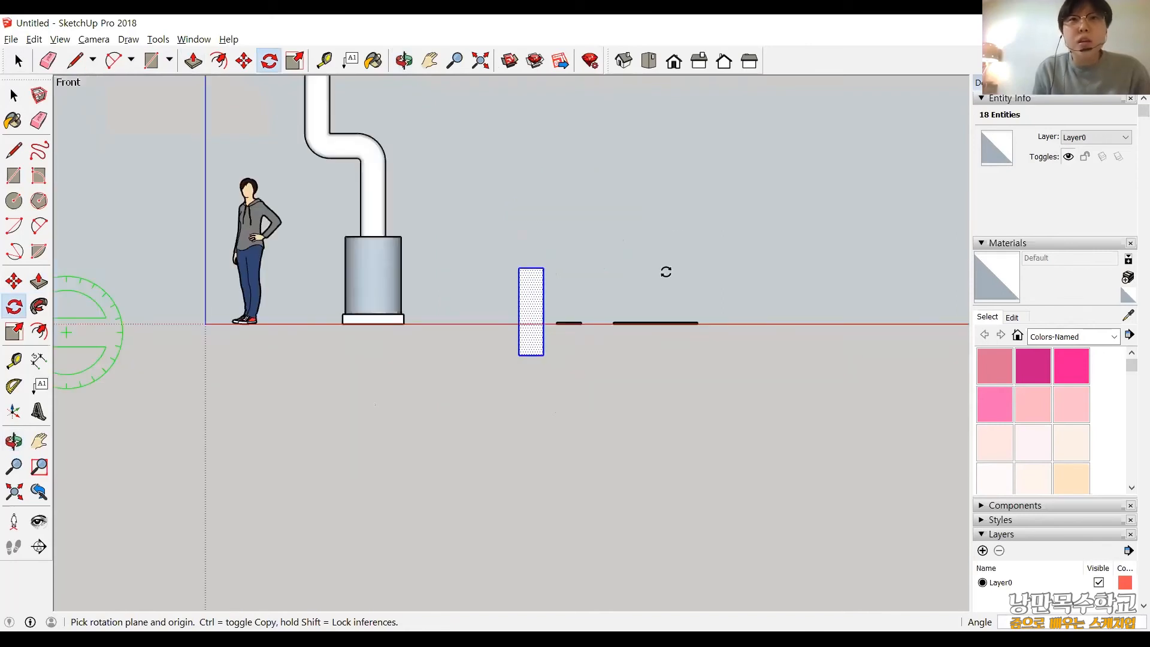
scroll(665, 272, up, 4)
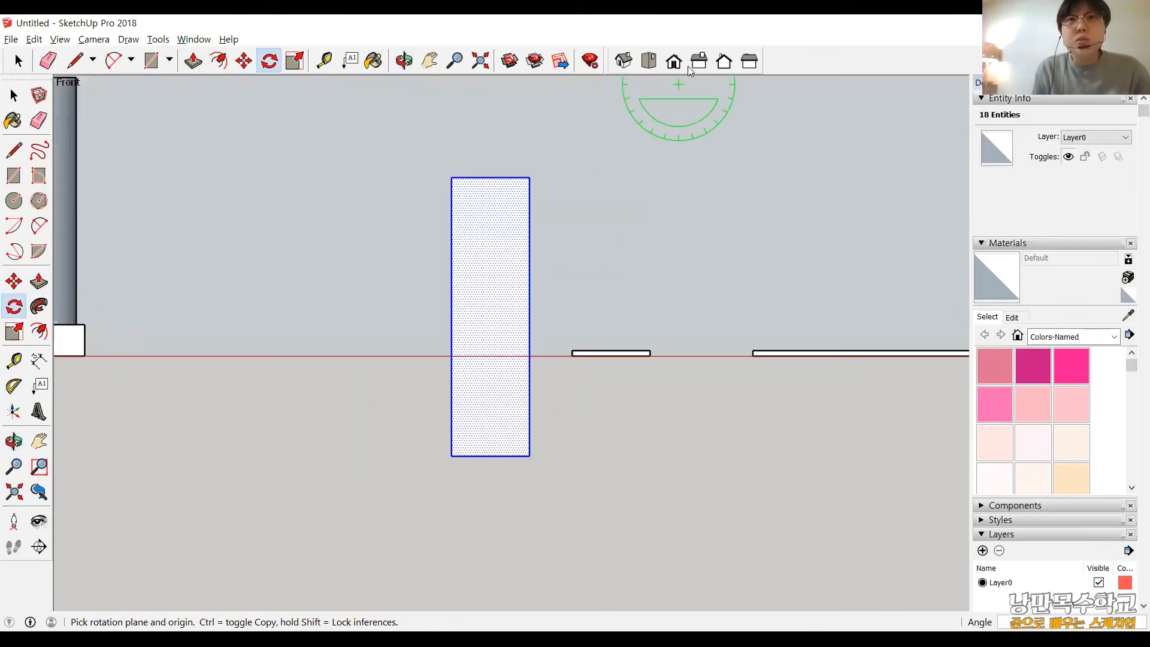
In the isometric view, rotate the selected board 90° upright about the red axis through the midpoint of its near short upper edge.
click(625, 61)
scroll(765, 355, down, 2)
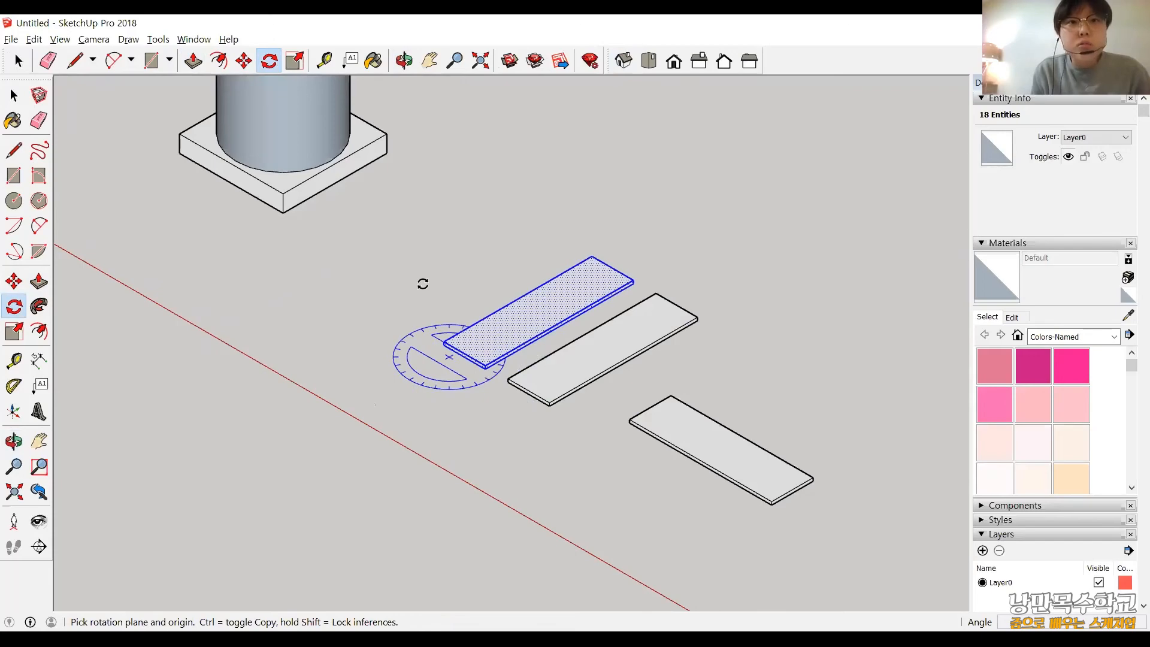
scroll(423, 283, up, 3)
scroll(420, 284, down, 1)
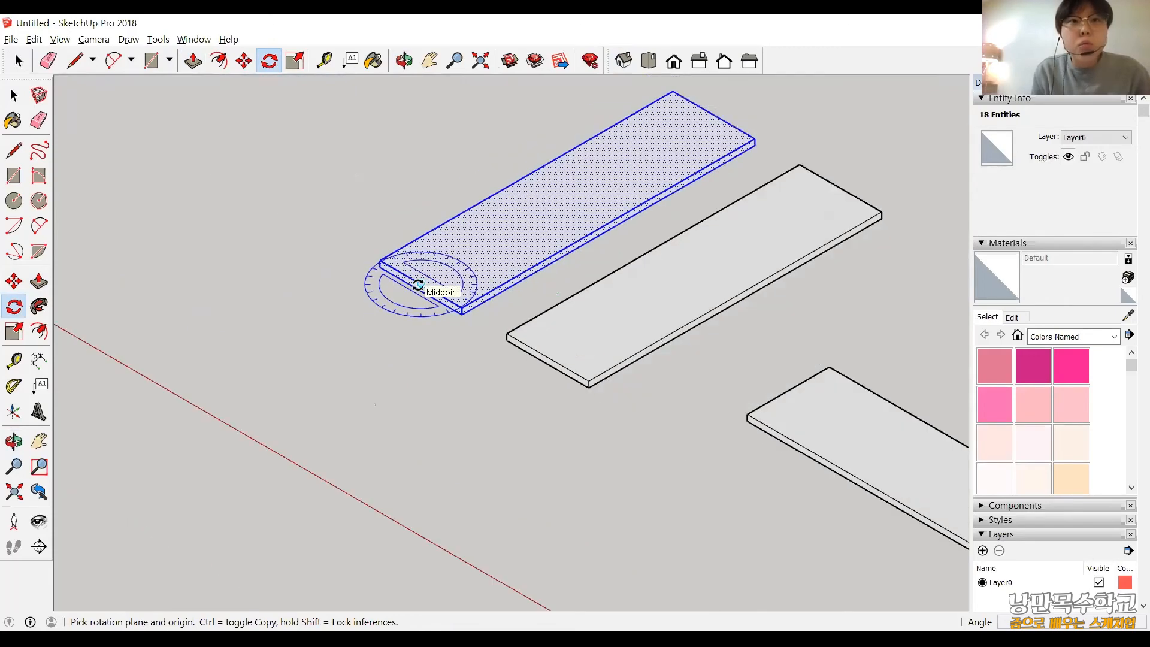
click(420, 283)
drag(526, 315, 813, 521)
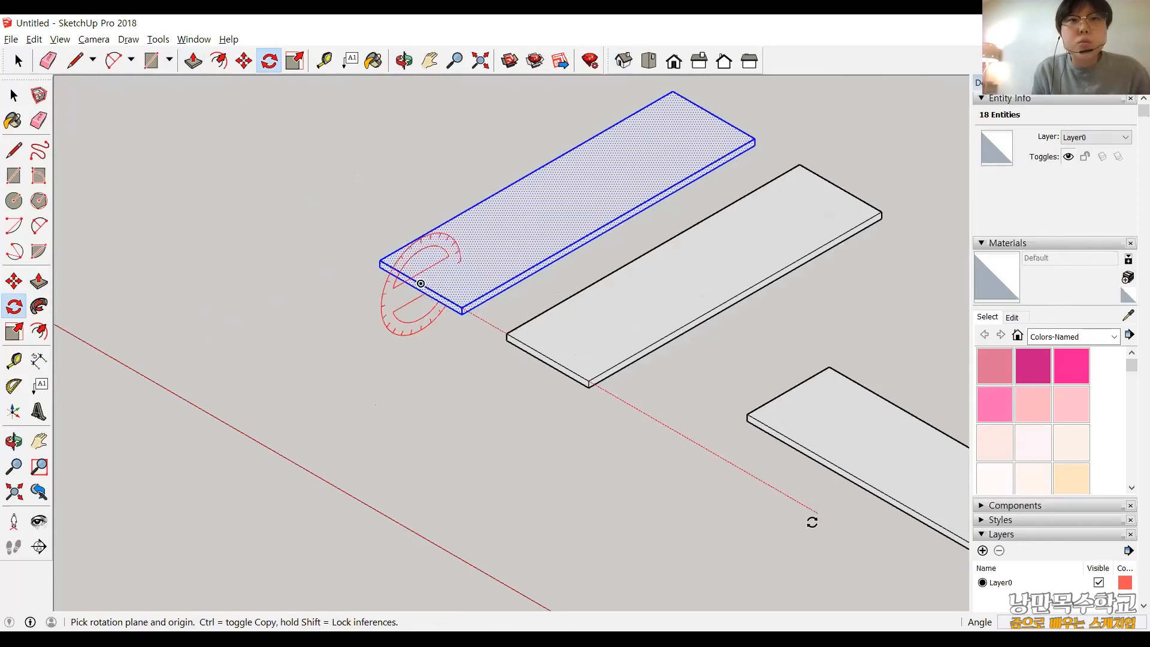
click(864, 126)
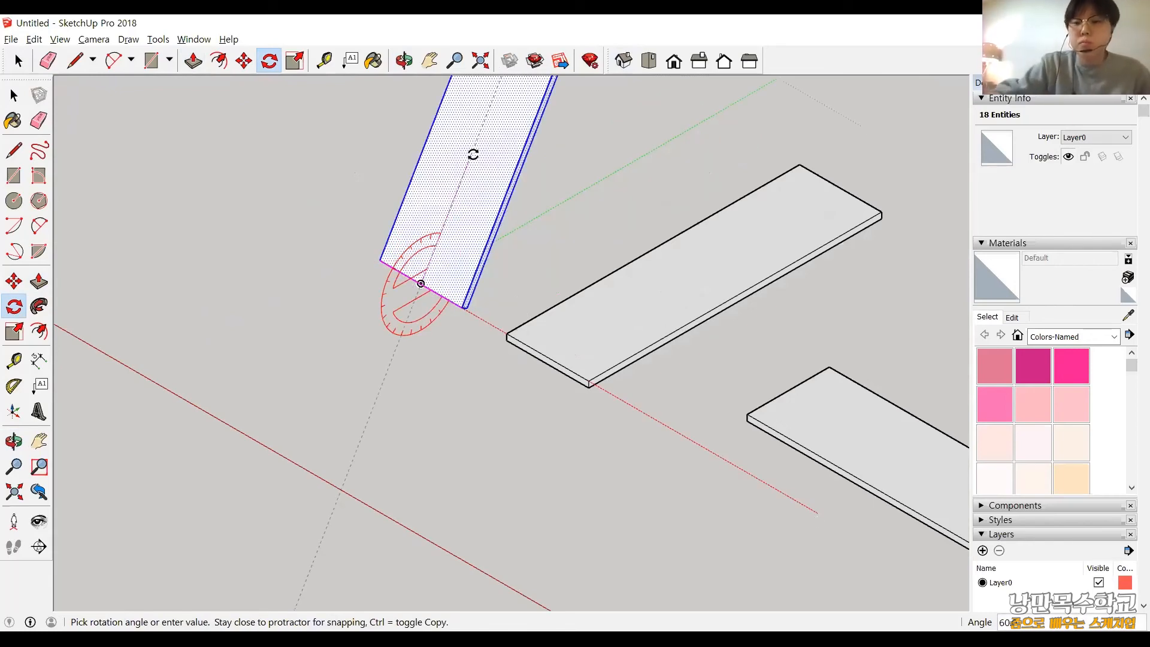
text(90)
key(Return)
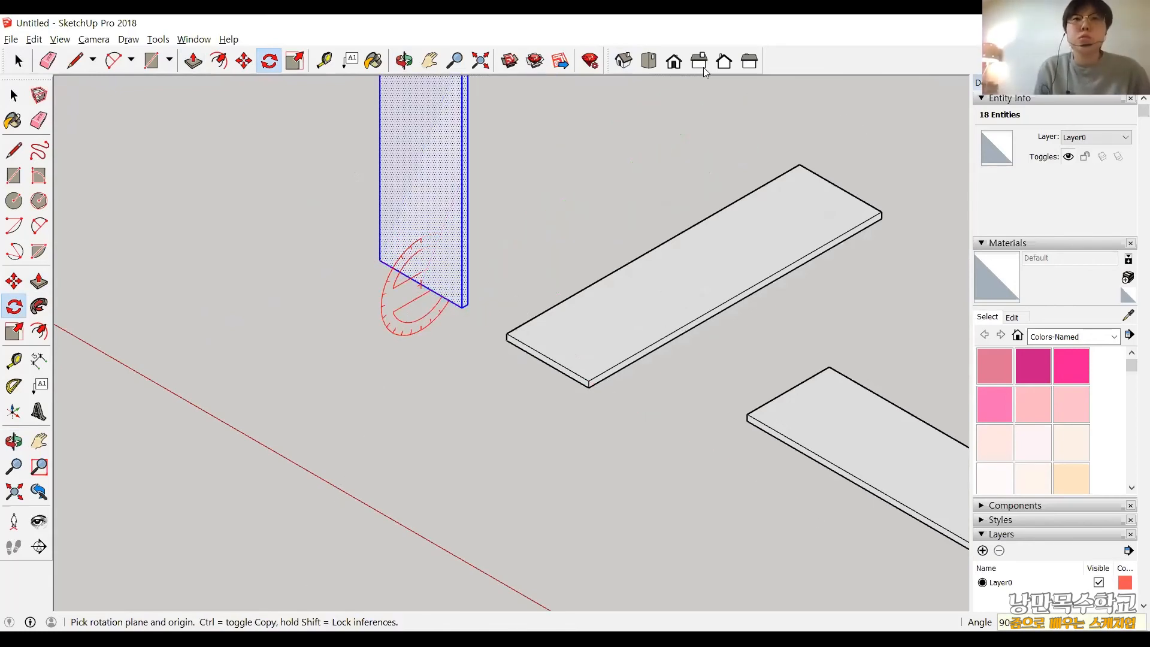
Check in the front view how the upright board's base sits against the ground line, and return to the isometric view.
click(675, 63)
click(676, 63)
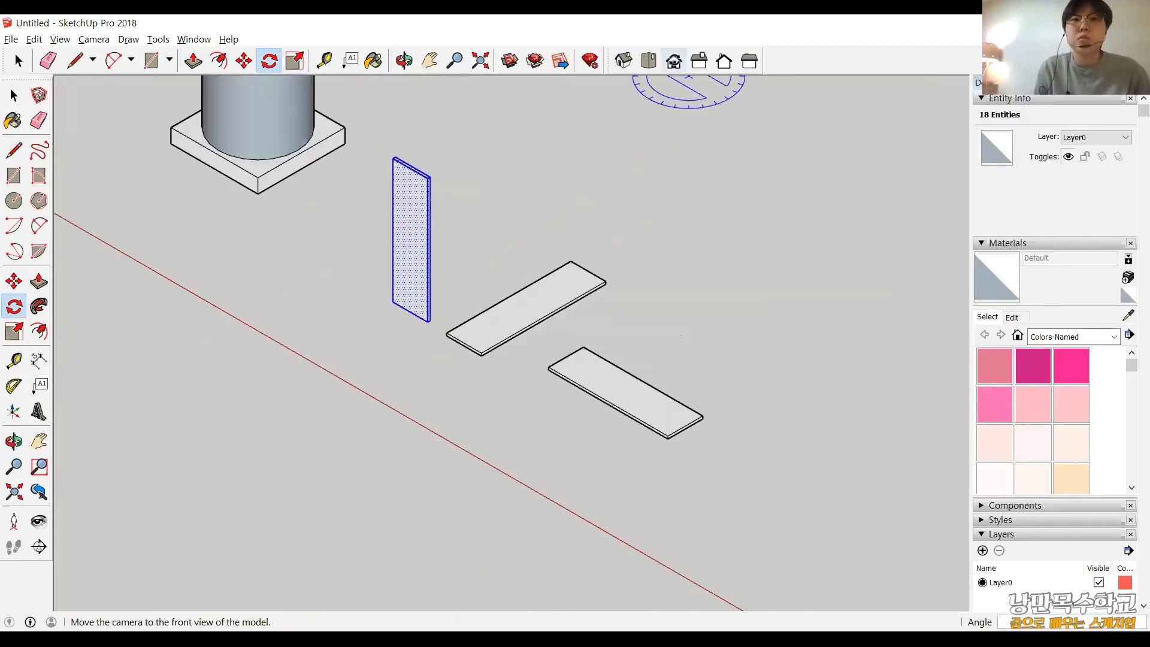
scroll(554, 423, up, 3)
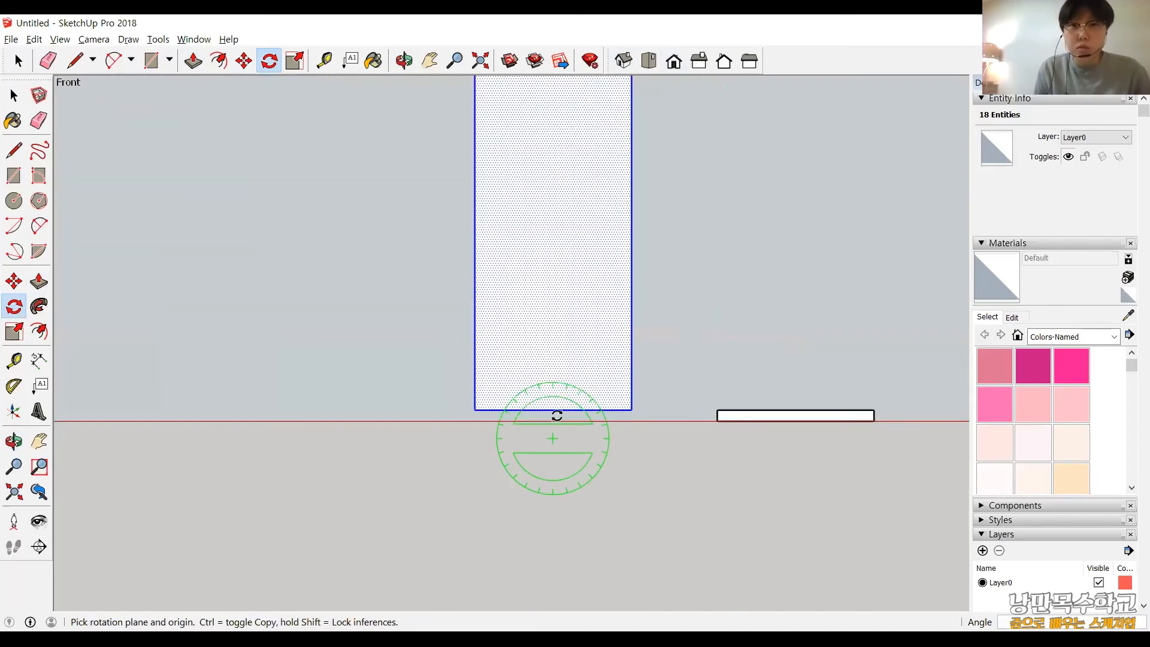
scroll(637, 376, down, 4)
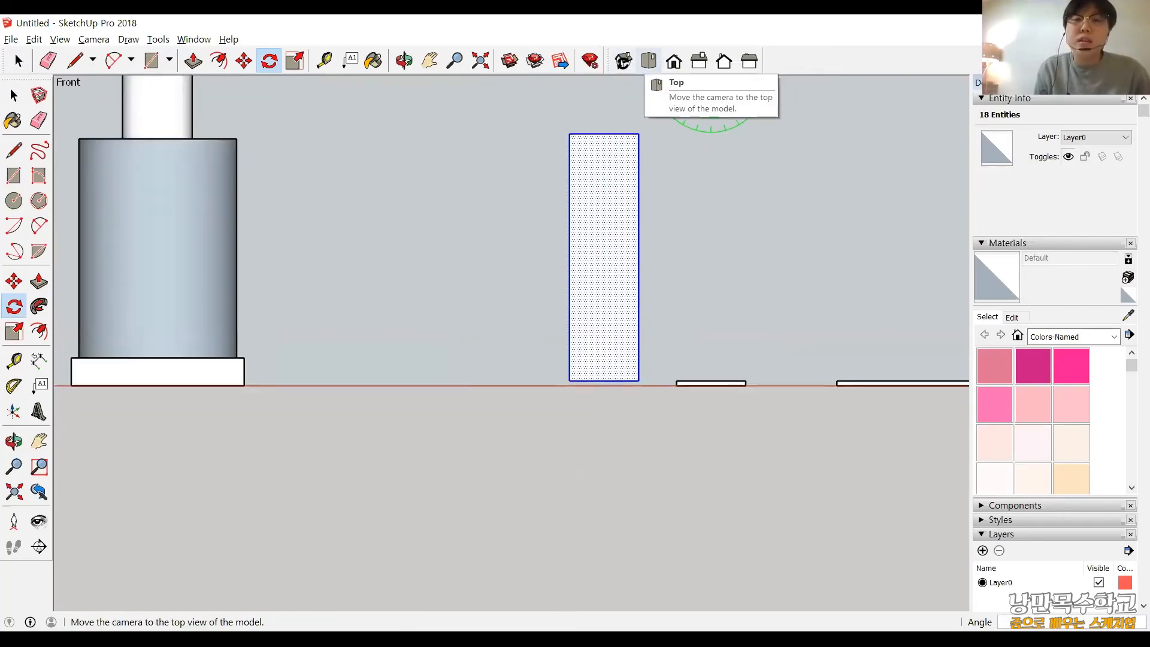
click(623, 63)
scroll(584, 458, down, 2)
shift+middle_drag(585, 457, 534, 372)
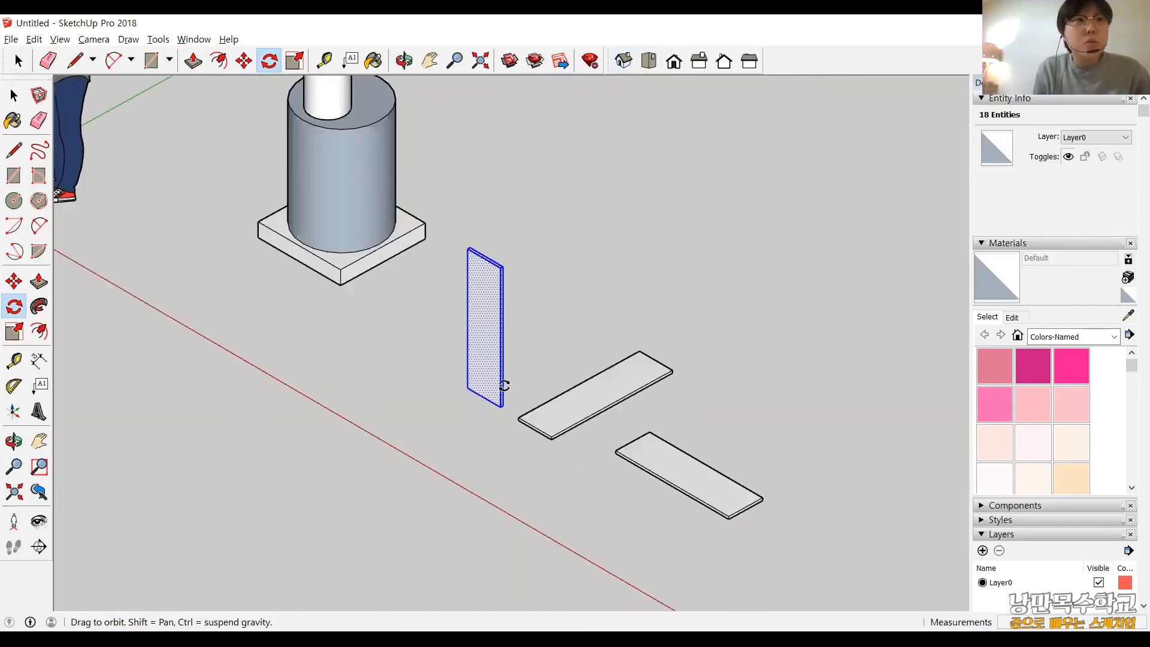
scroll(506, 386, up, 2)
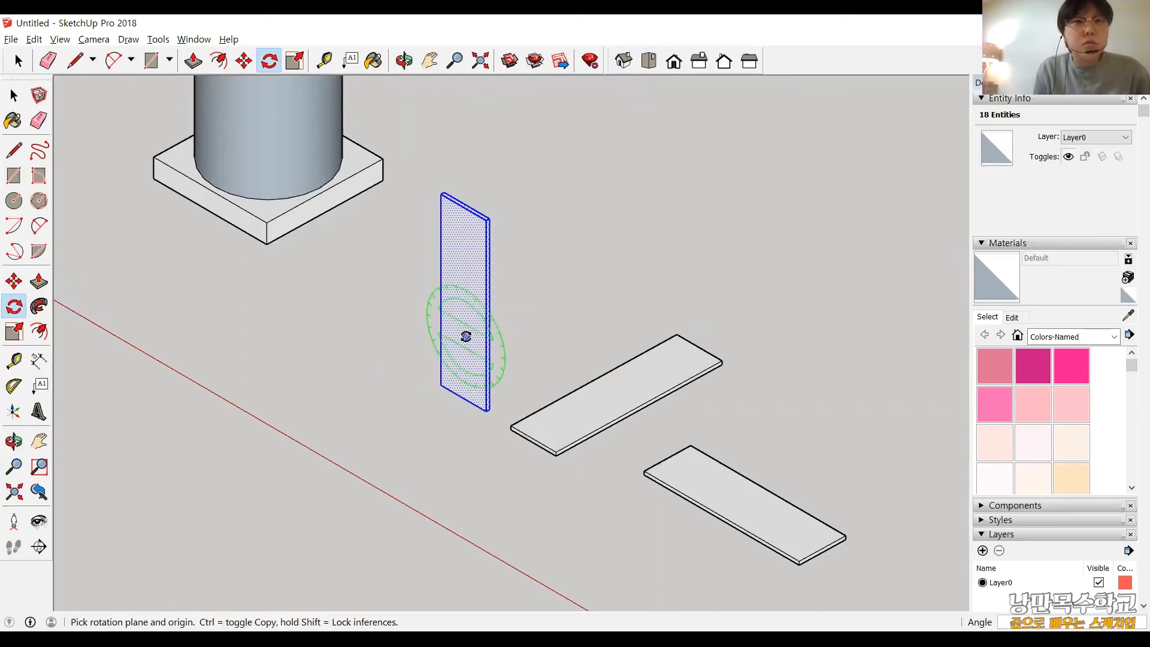
click(463, 398)
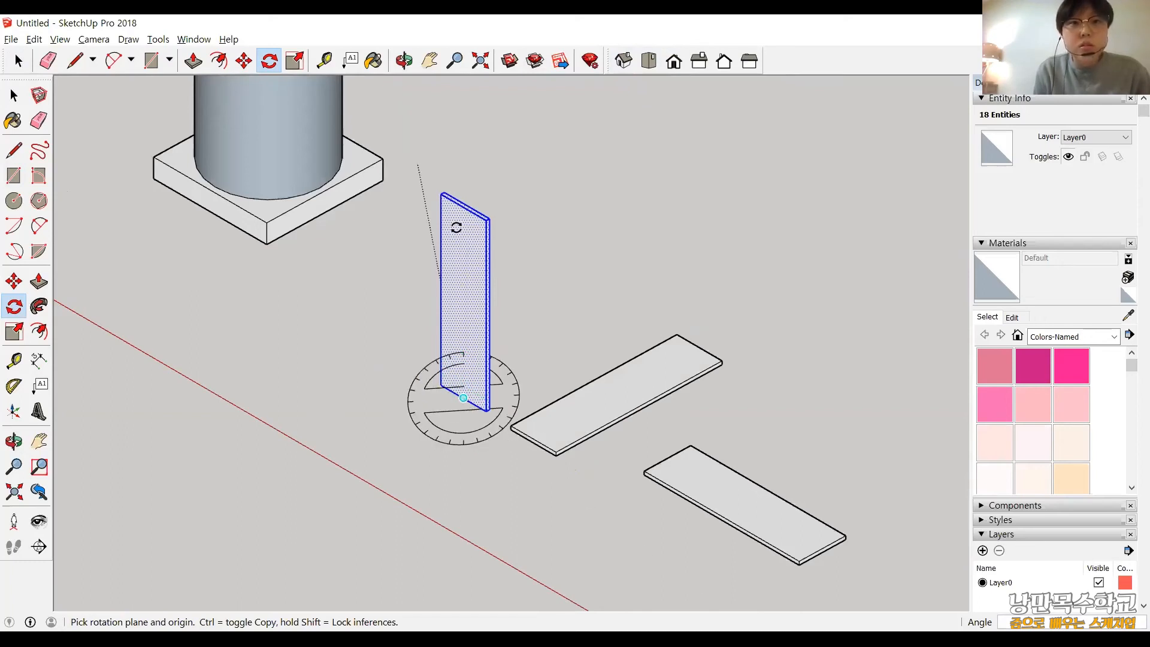
key(Up)
drag(456, 227, 458, 227)
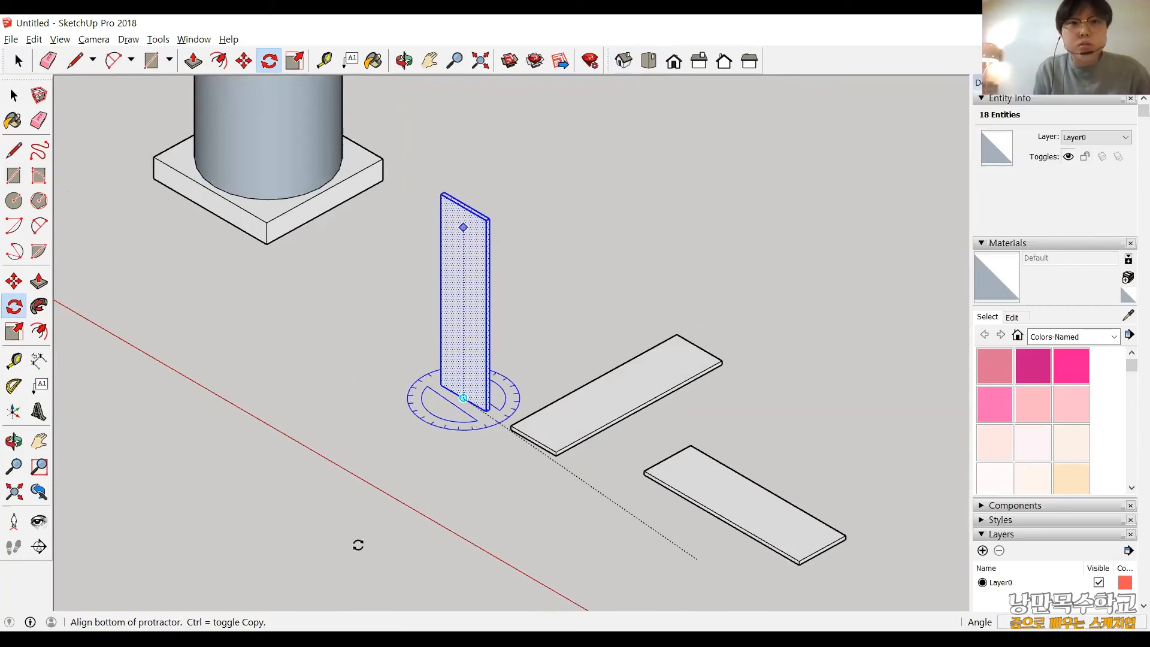
click(419, 569)
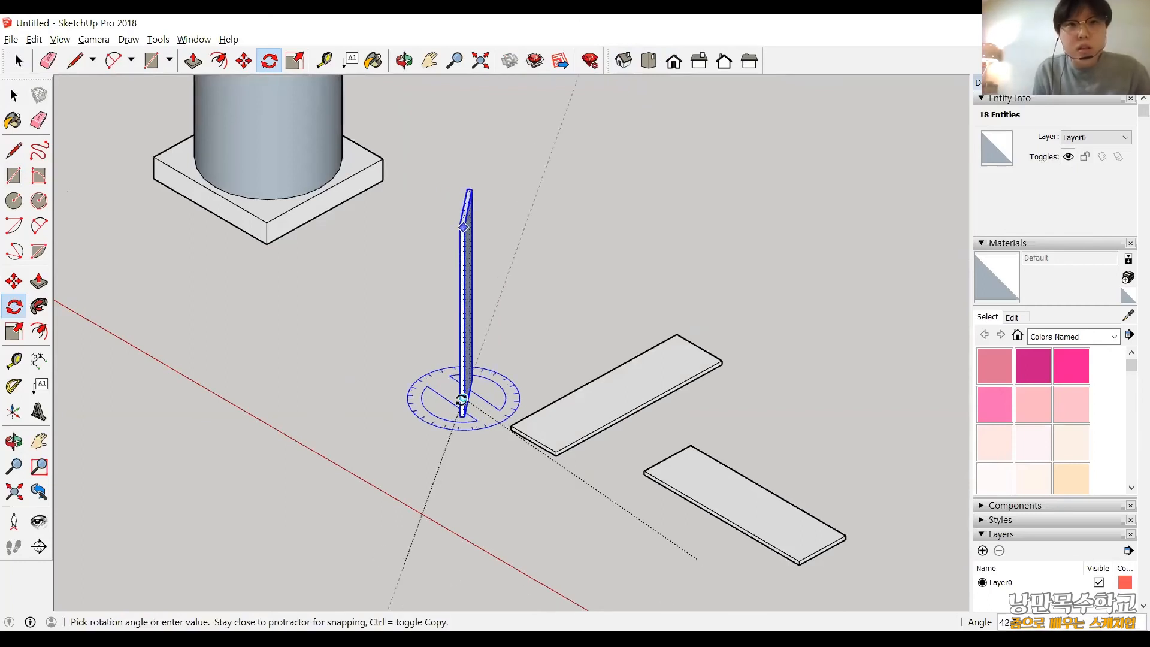
key(Escape)
Rotate the upright board 90° about the blue axis through the midpoint of its lower edge, using the red direction as reference.
drag(550, 467, 671, 502)
click(667, 508)
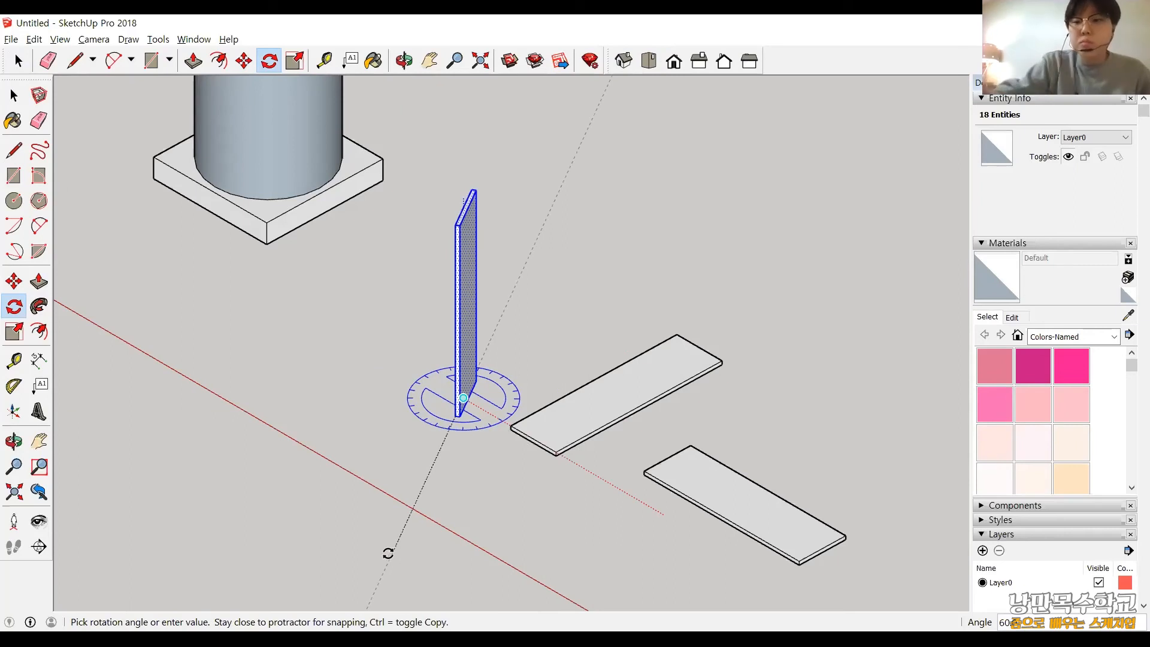
text(90)
key(Return)
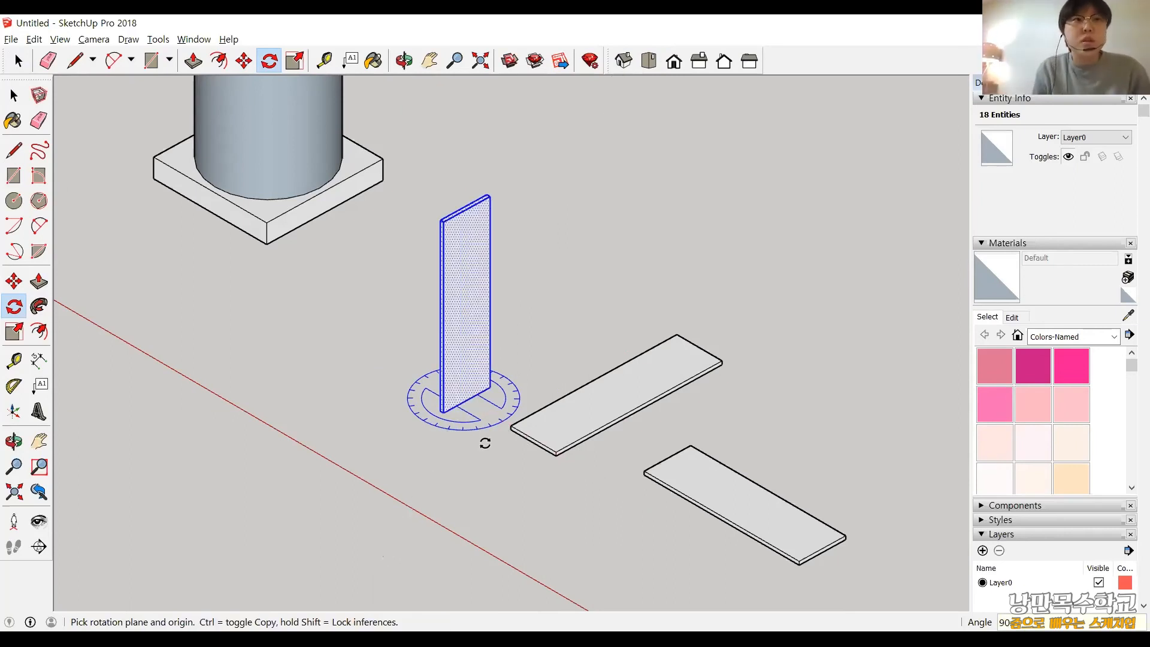
Move the whole flat 280 × 1000 mm board well away from the upright board, behind the 960 × 280 mm board.
click(13, 100)
scroll(509, 437, down, 2)
scroll(626, 458, up, 3)
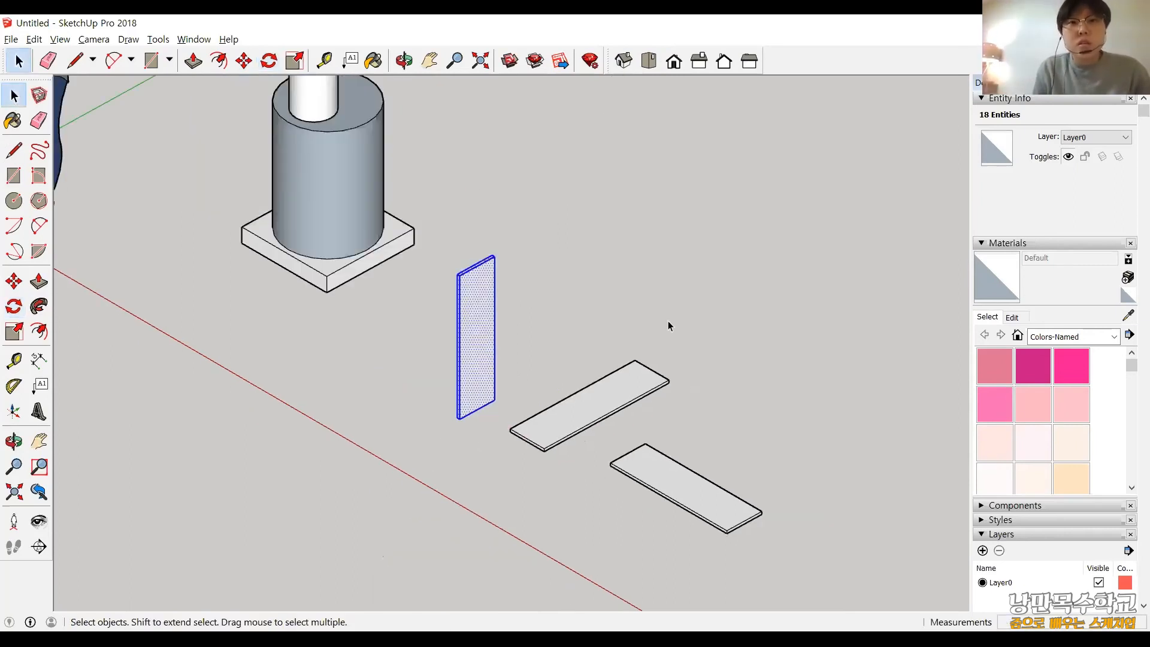
click(667, 323)
triple_click(543, 372)
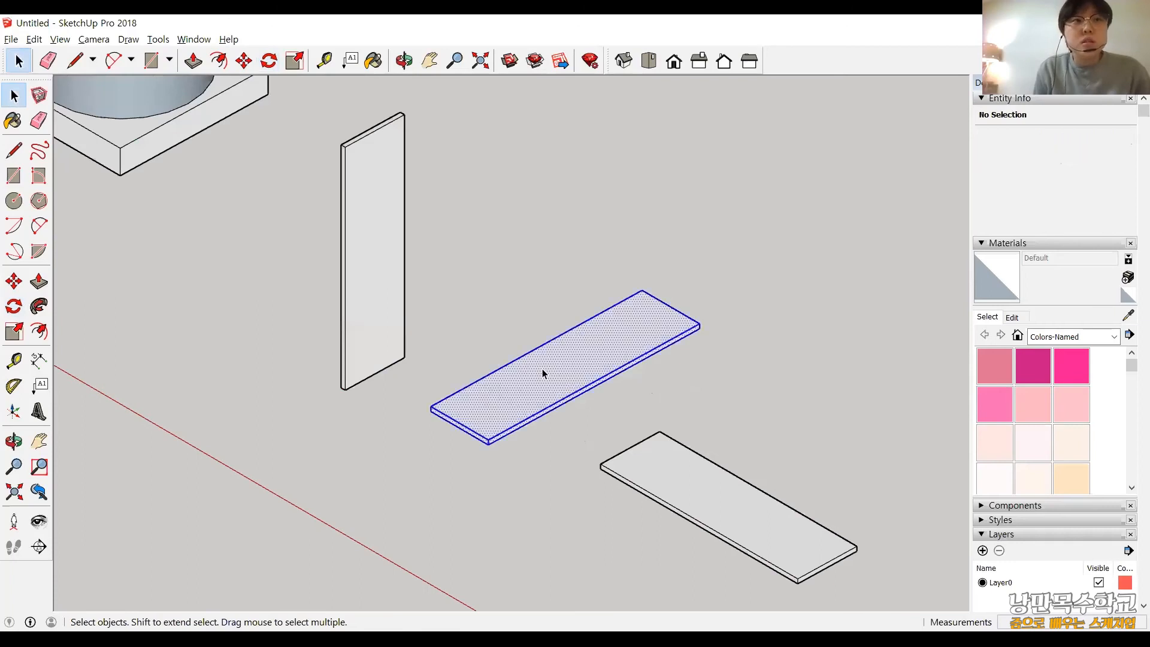
click(14, 282)
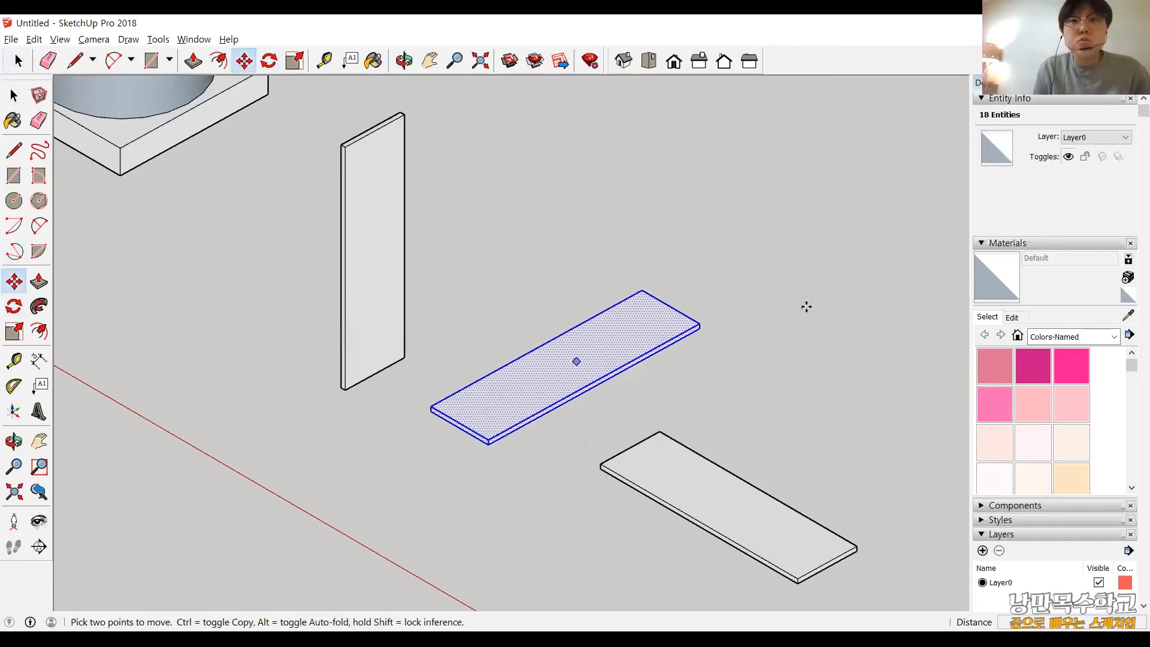
click(806, 306)
scroll(686, 431, down, 2)
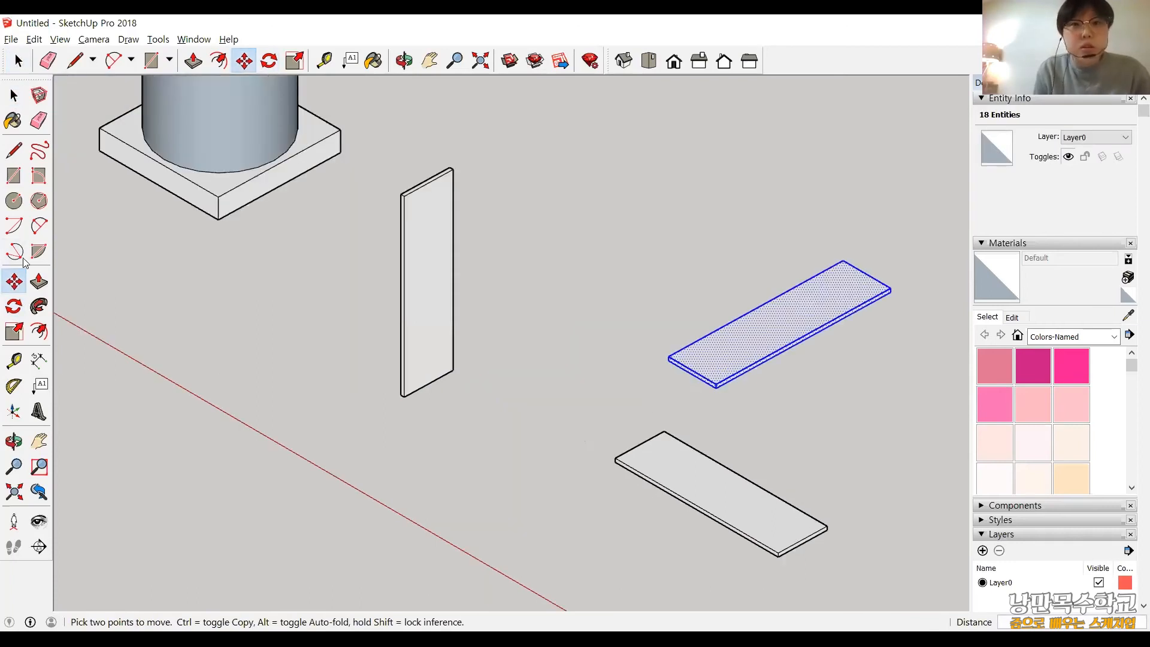
Move the 960 × 280 mm board by its lower front corner to the upright board's lower front corner on the inner side.
scroll(474, 491, up, 2)
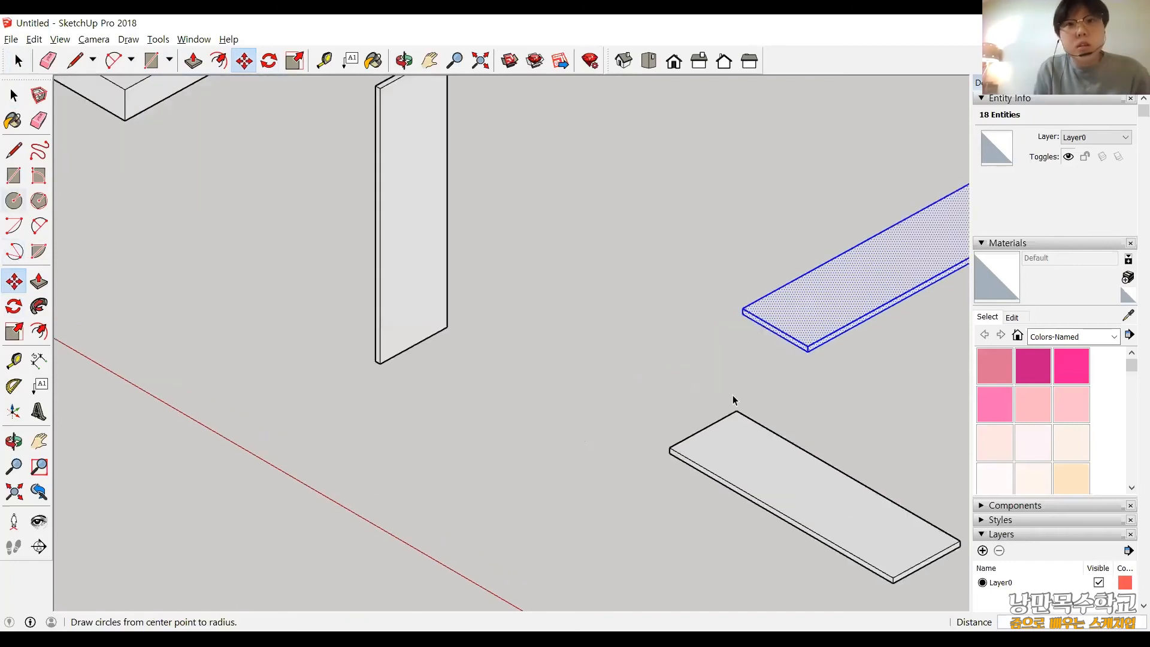
key(space)
click(811, 501)
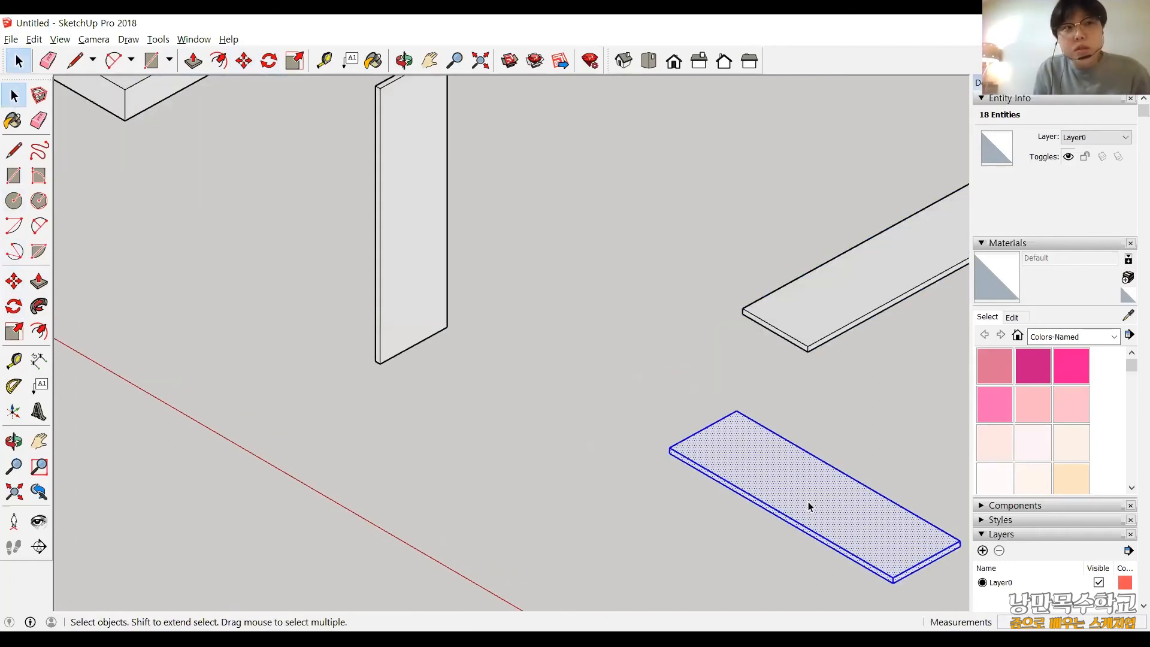
click(11, 280)
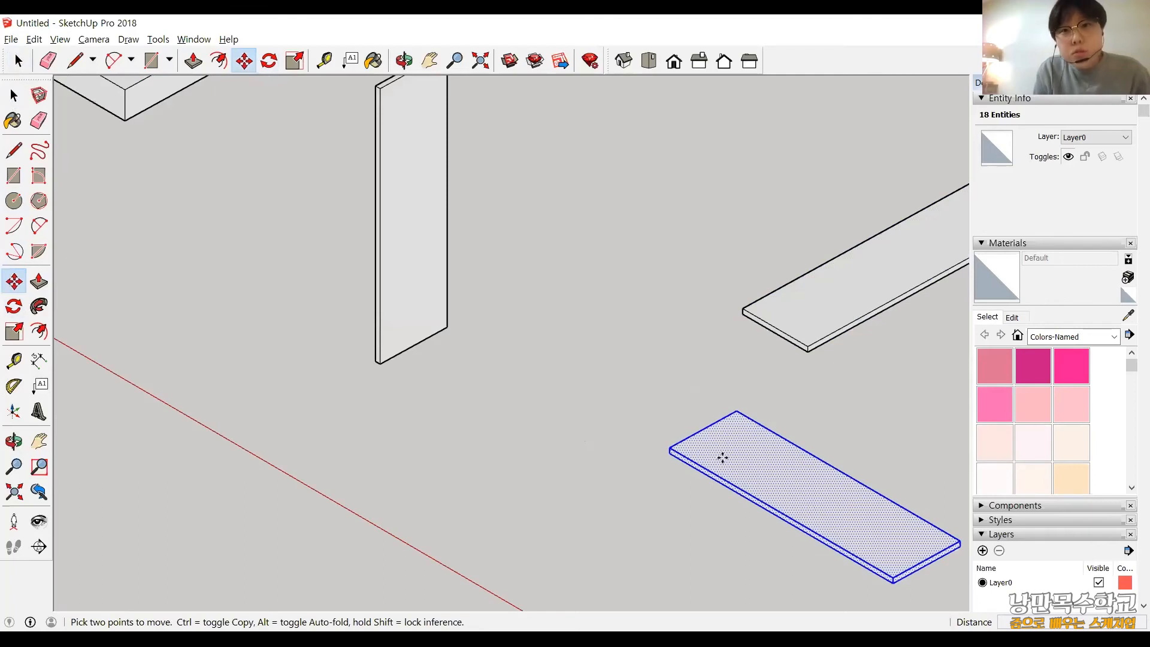
scroll(730, 431, up, 3)
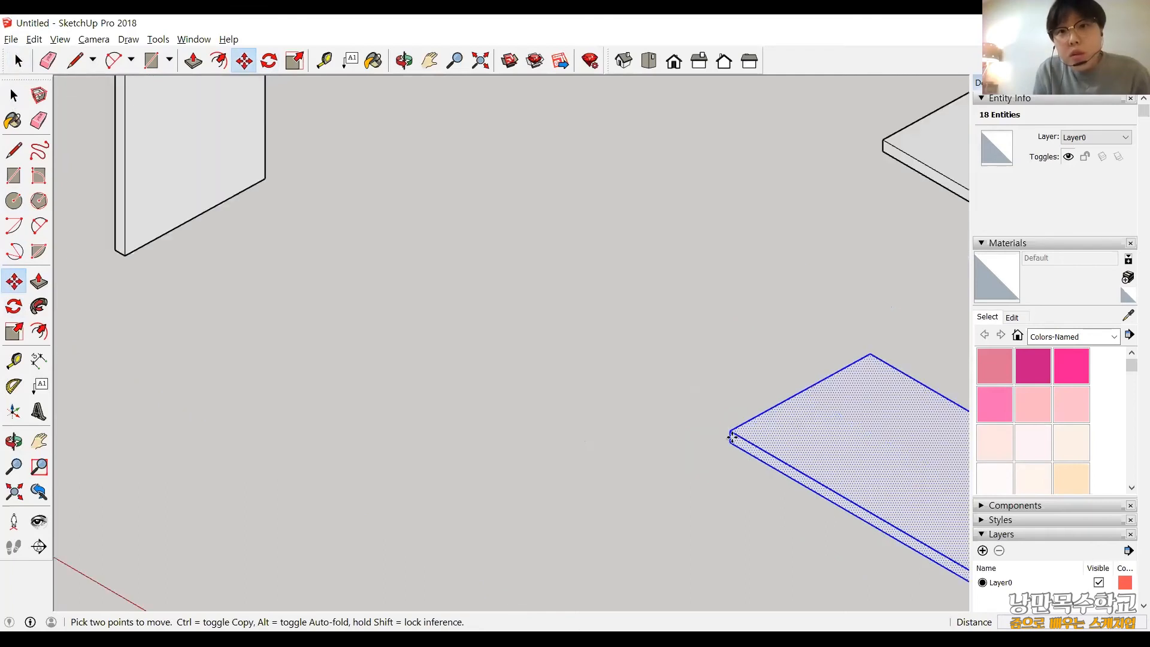
scroll(731, 437, up, 1)
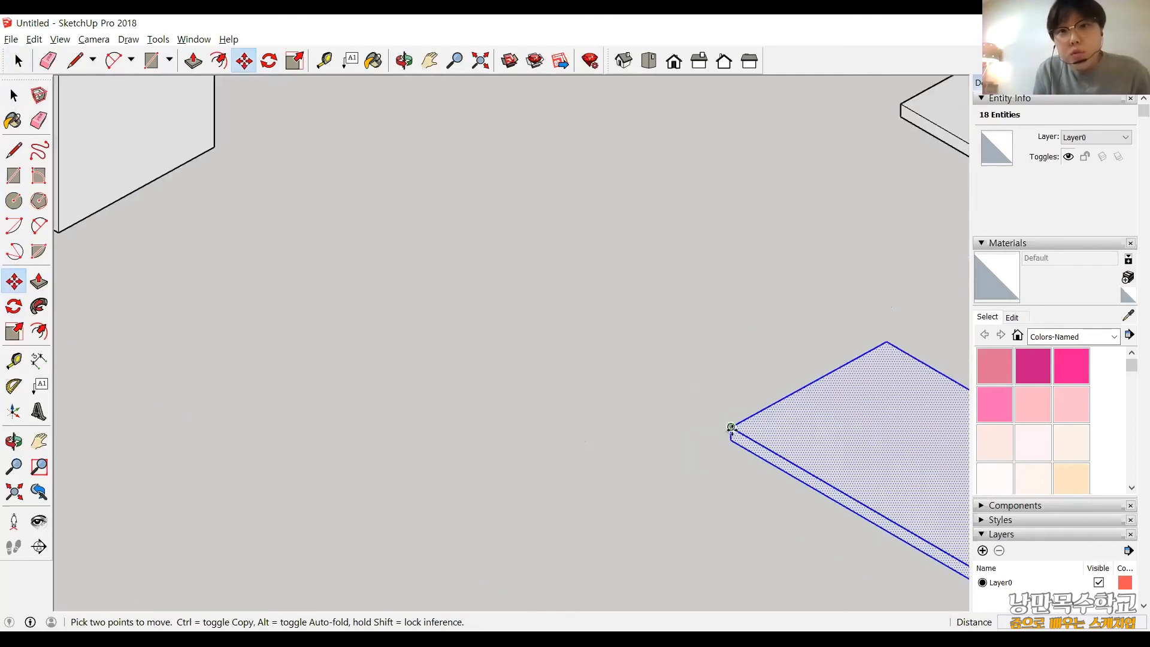
scroll(287, 373, down, 2)
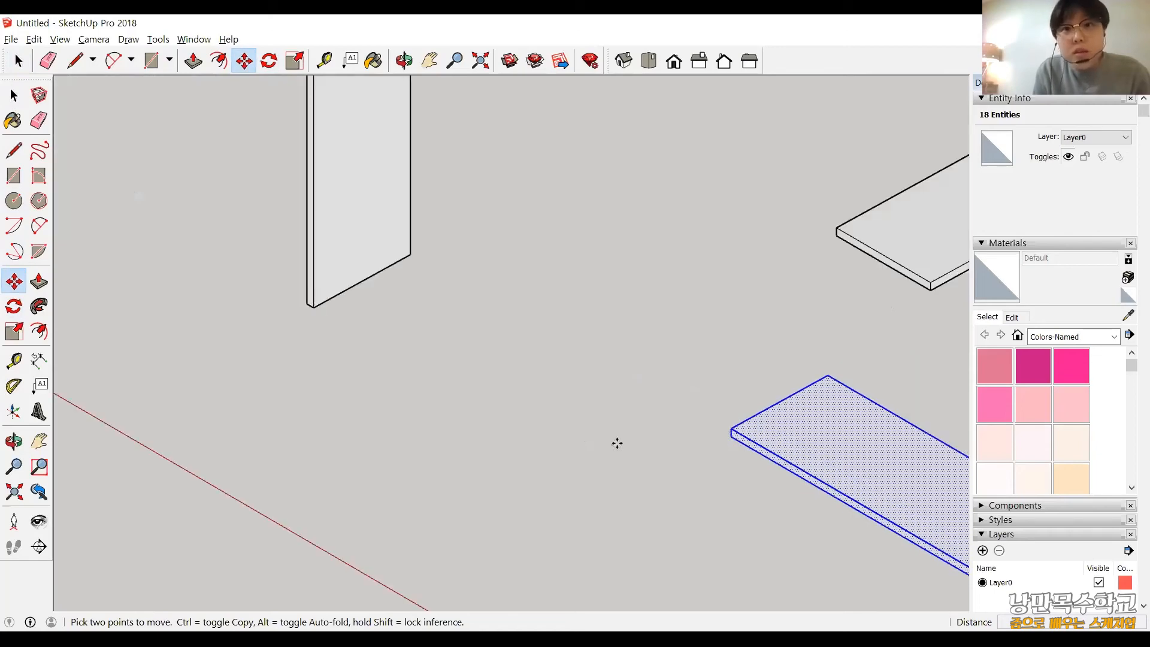
scroll(617, 443, up, 2)
click(726, 425)
scroll(617, 443, down, 2)
middle_drag(307, 377, 365, 401)
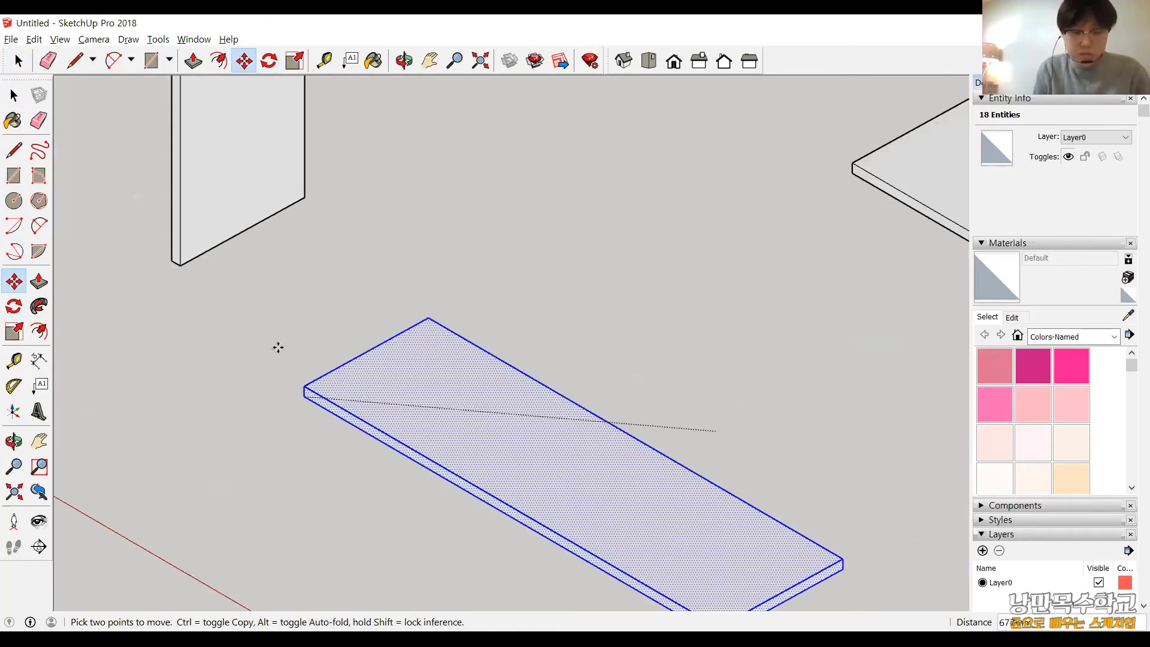
shift+middle_drag(277, 347, 276, 346)
scroll(511, 401, up, 3)
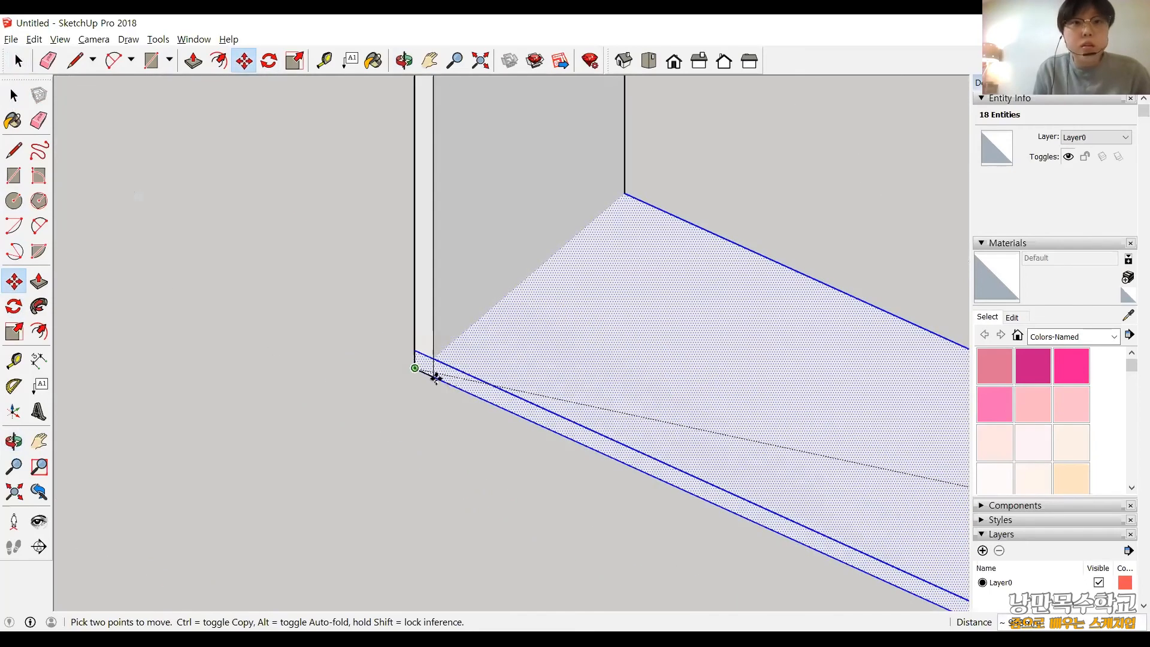
click(433, 378)
scroll(726, 388, down, 5)
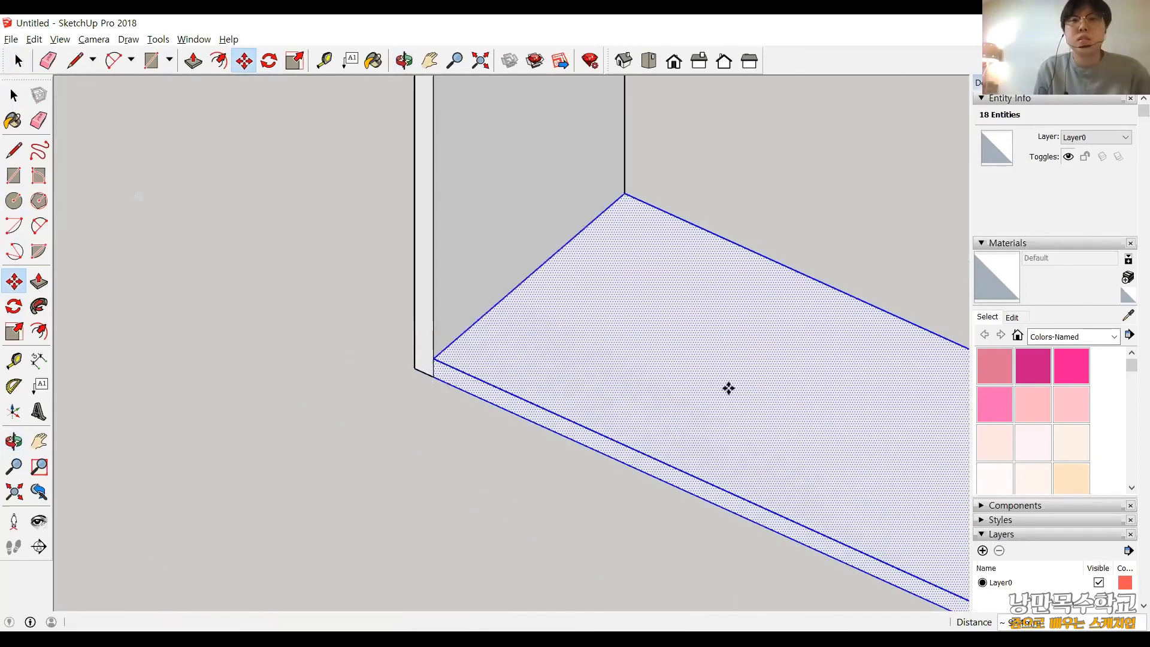
Copy the bottom board straight up so that its top front corner meets the upright board's inner top corner.
middle_drag(569, 331, 570, 331)
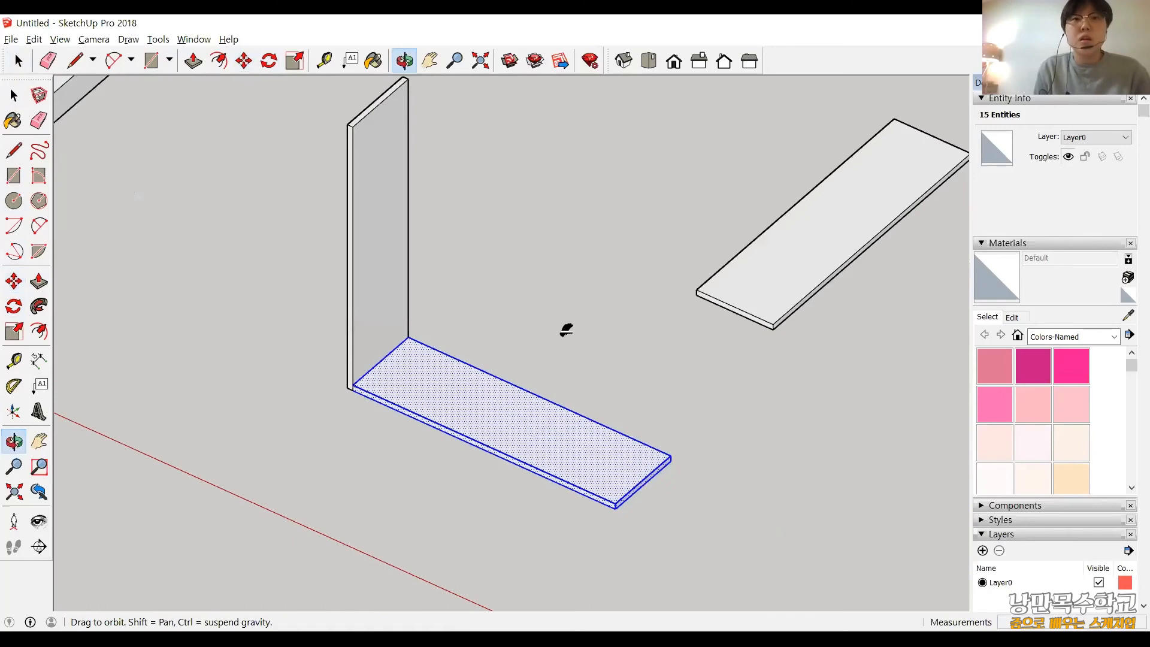
scroll(567, 329, down, 1)
shift+middle_drag(401, 149, 332, 213)
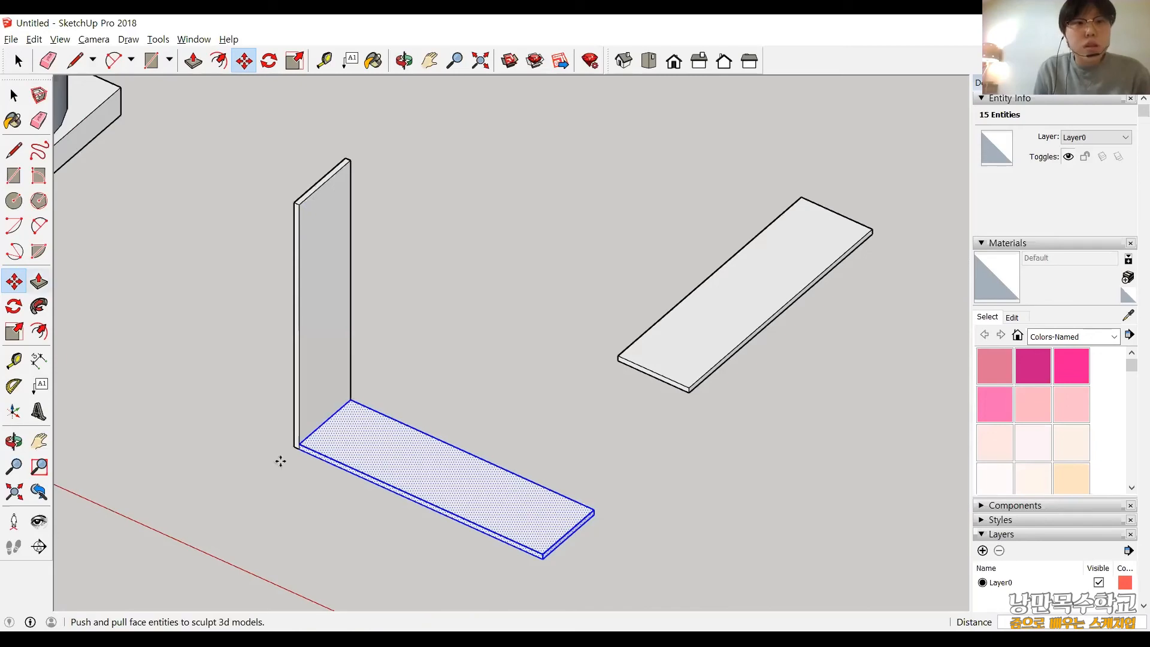
scroll(282, 458, up, 4)
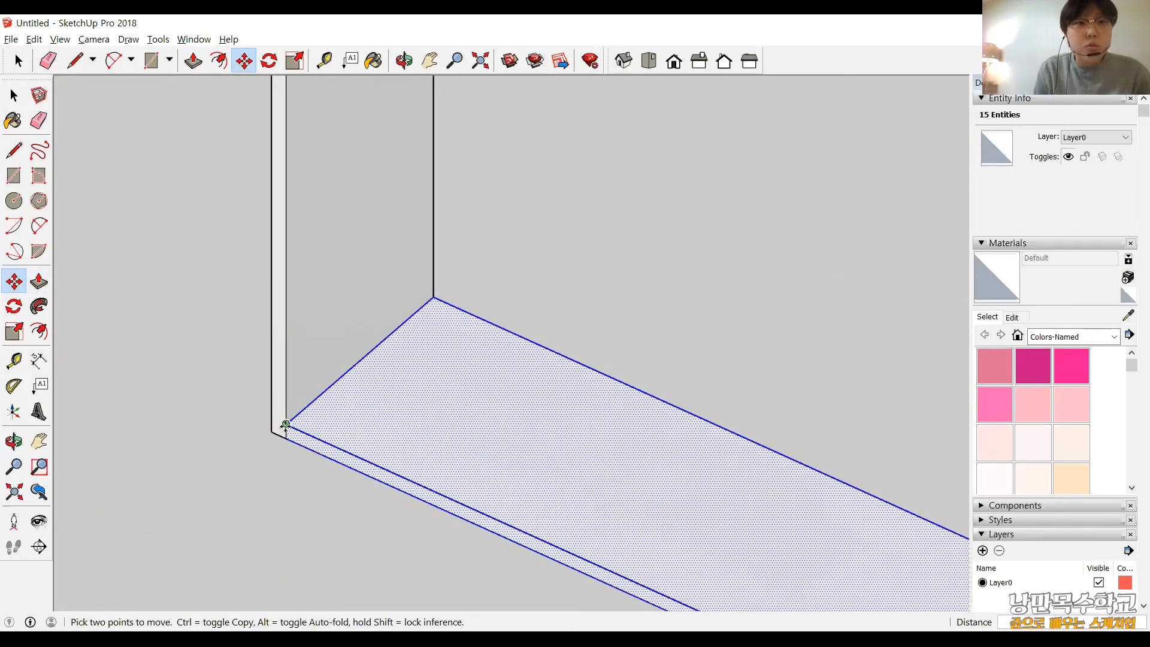
click(285, 426)
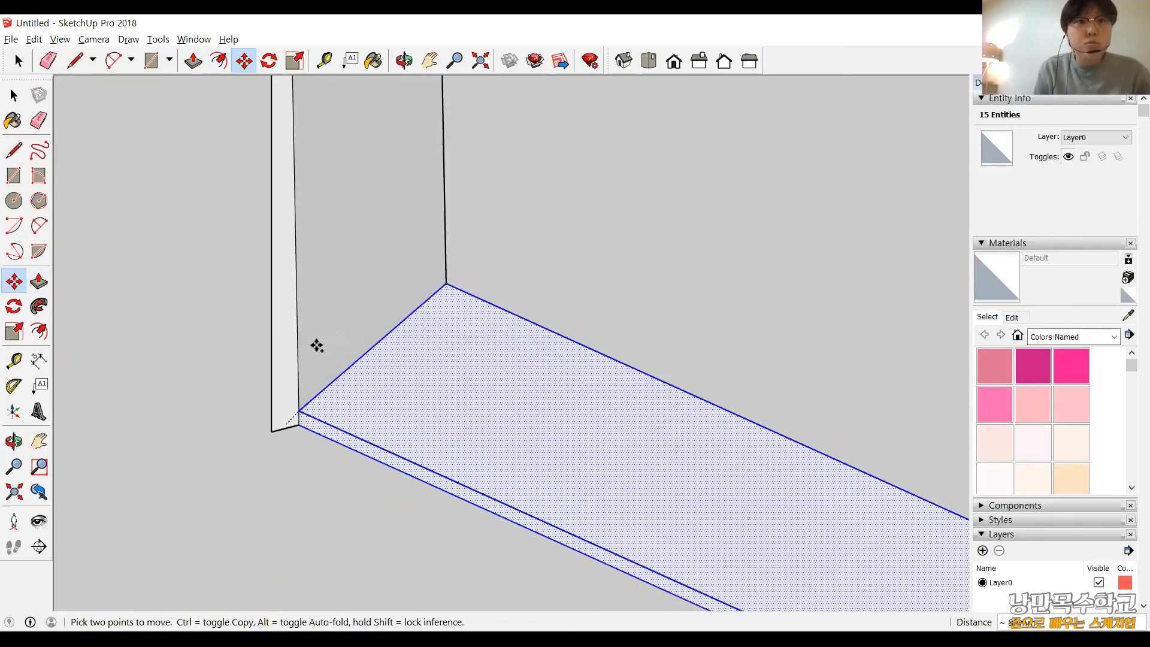
key(ctrl)
scroll(336, 324, down, 1)
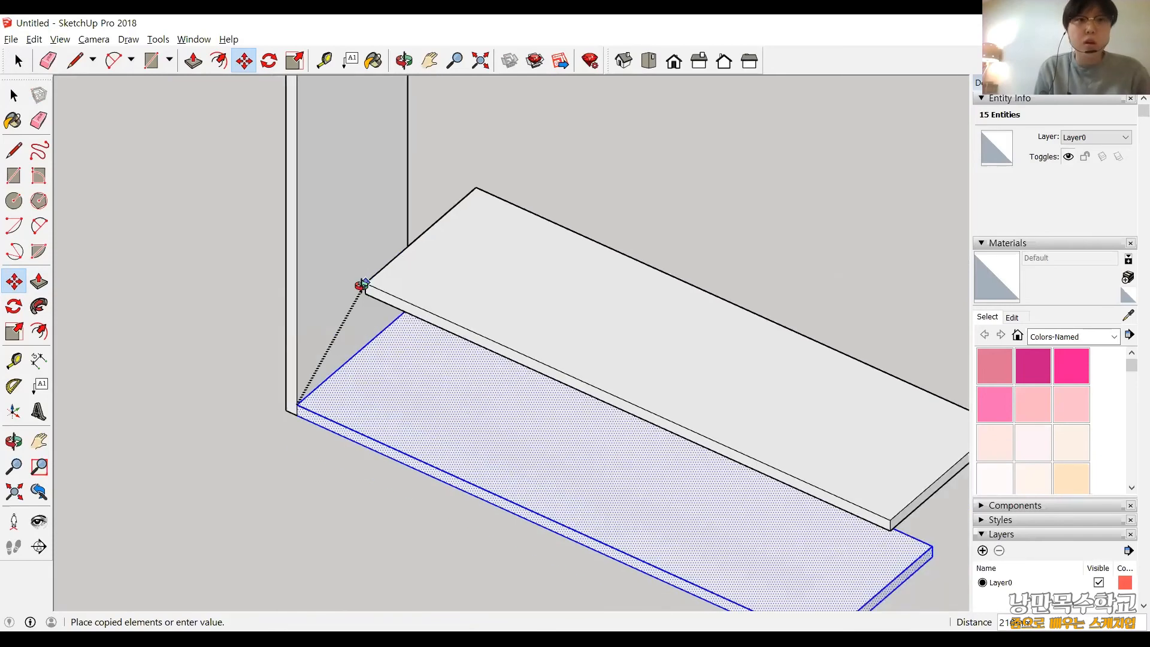
click(246, 169)
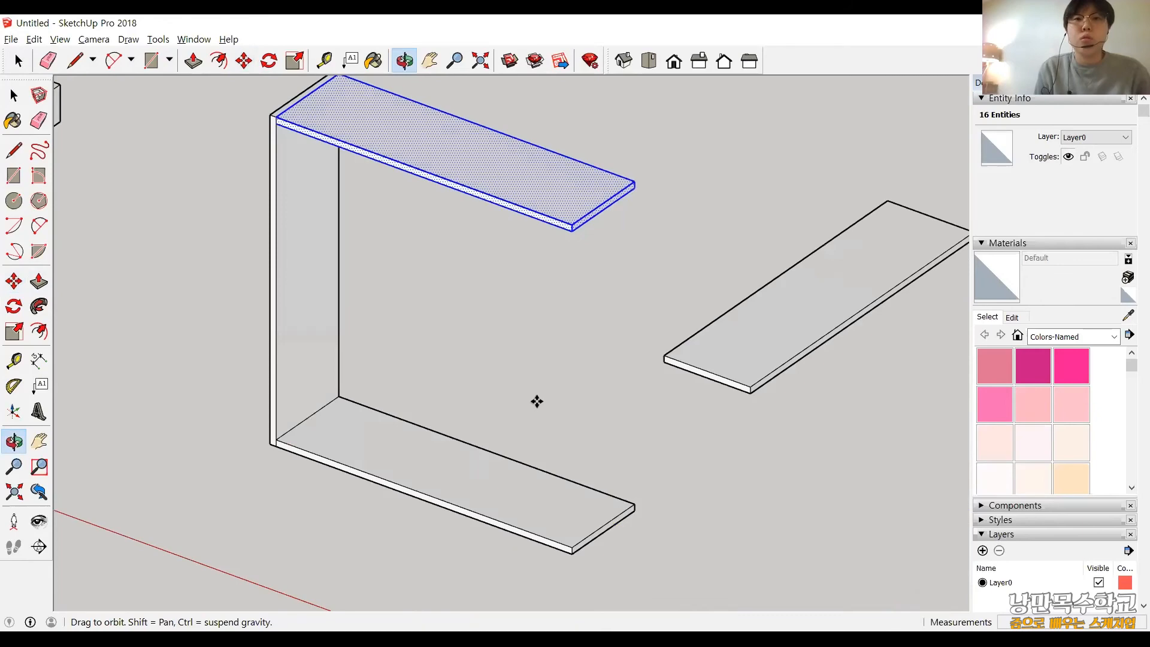
scroll(536, 401, down, 2)
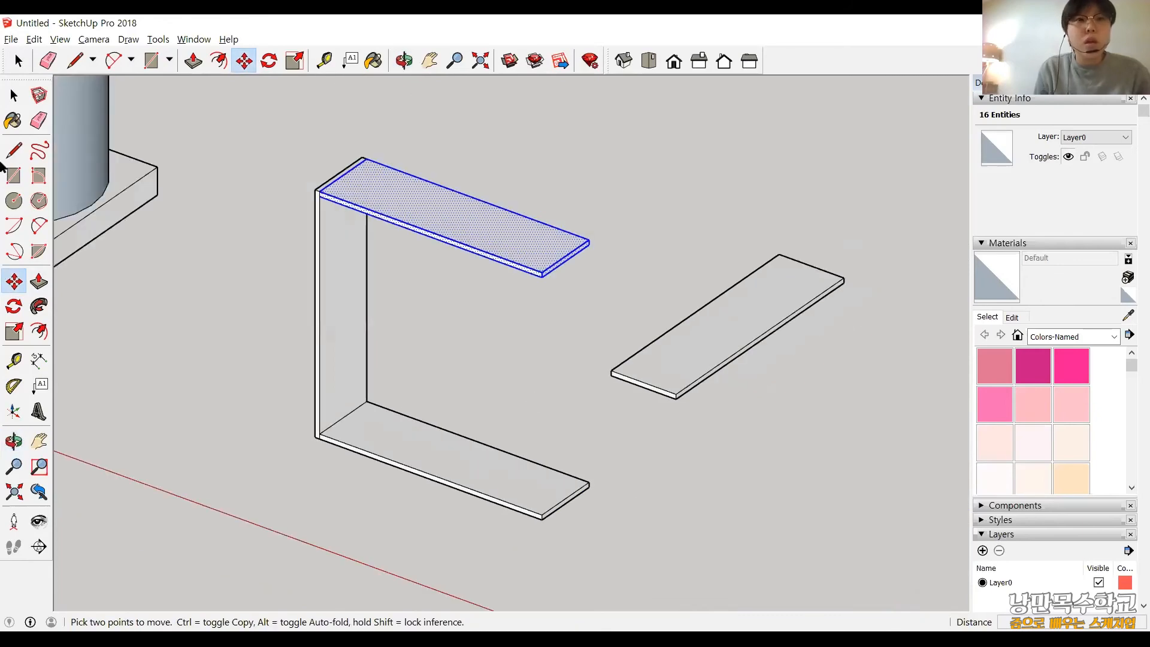
Check which geometry is joined by selecting everything connected to the upright board, inspect it from several angles, and clear the selection.
key(space)
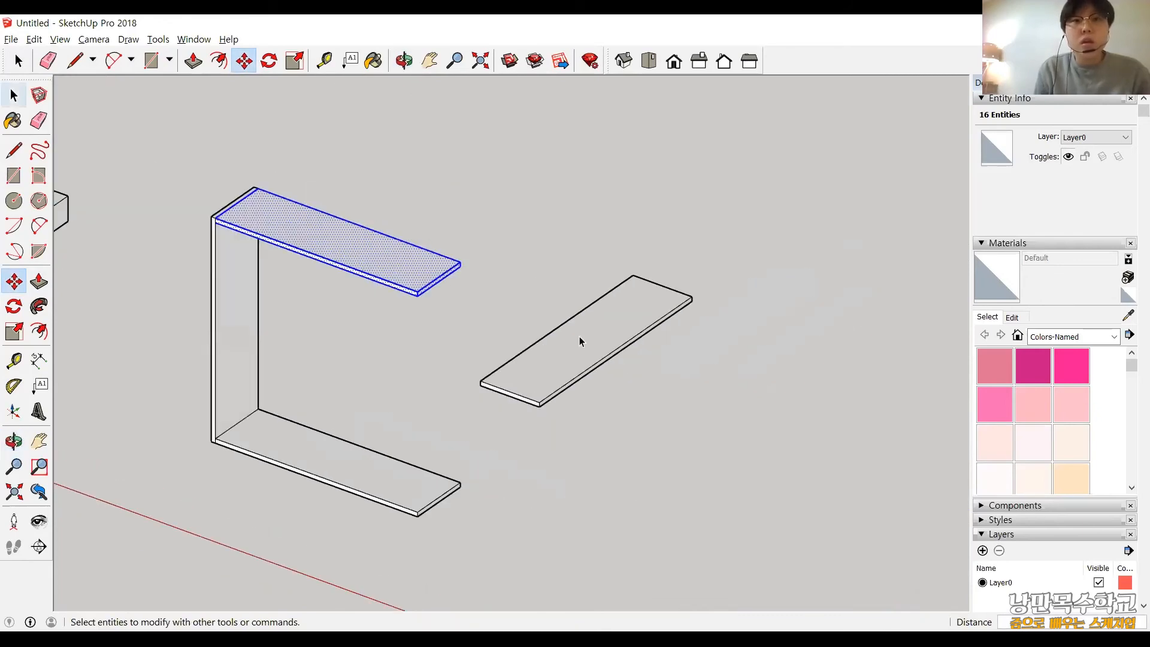
click(580, 341)
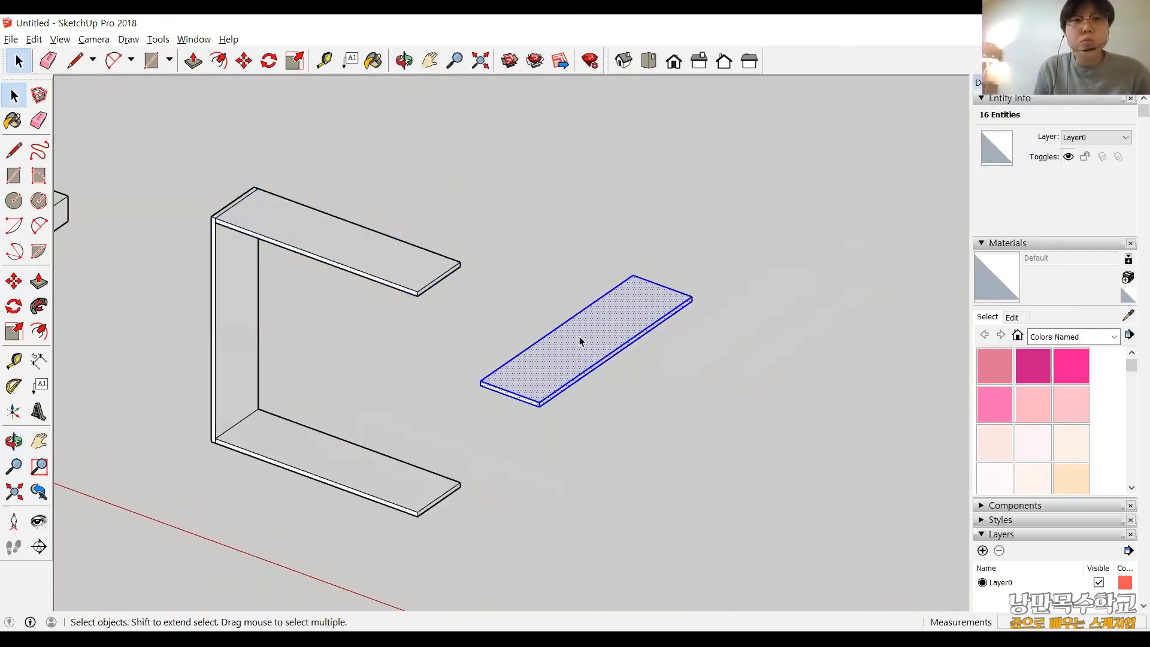
click(229, 306)
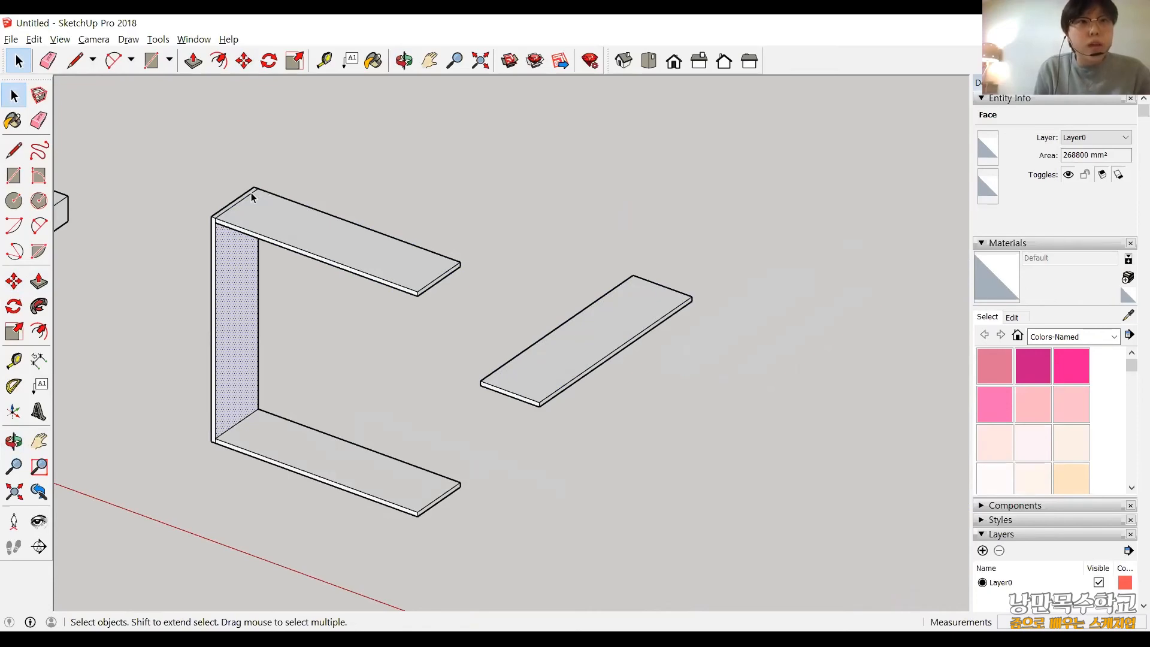
scroll(252, 193, up, 5)
triple_click(329, 375)
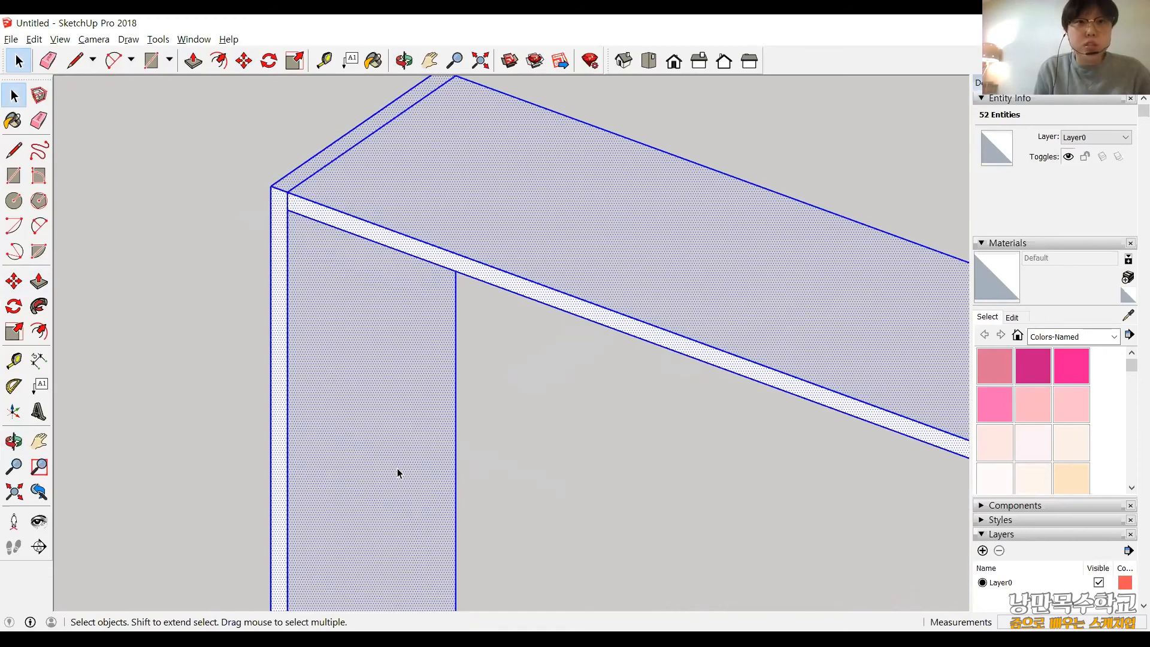
scroll(397, 468, down, 2)
scroll(509, 543, down, 3)
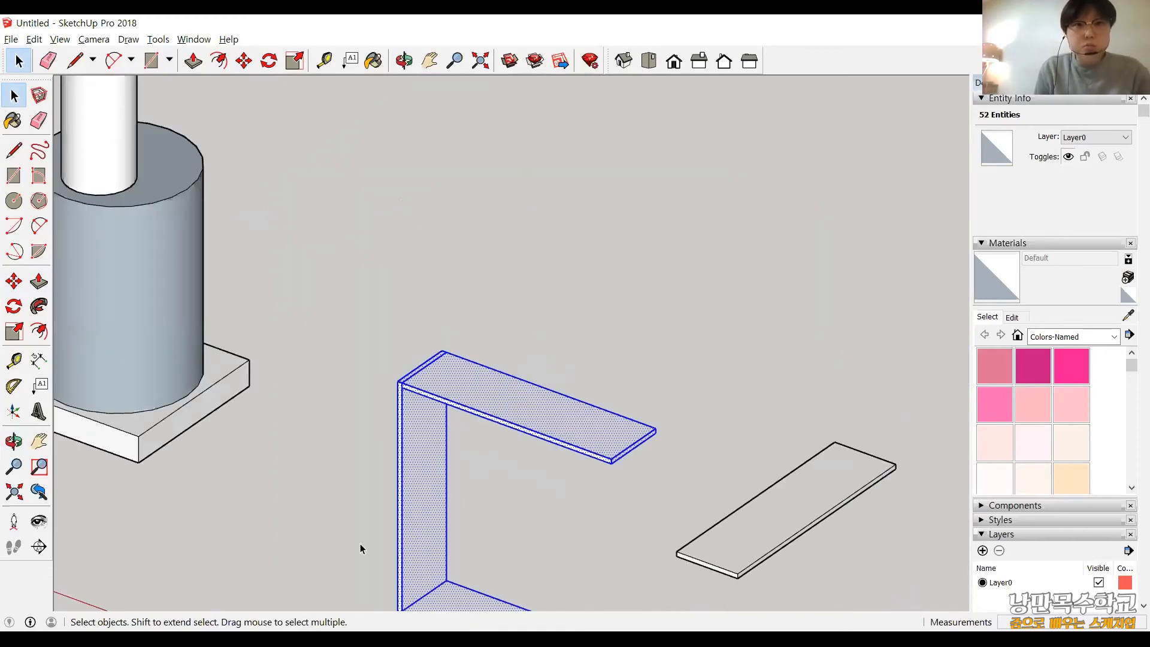
scroll(458, 358, down, 2)
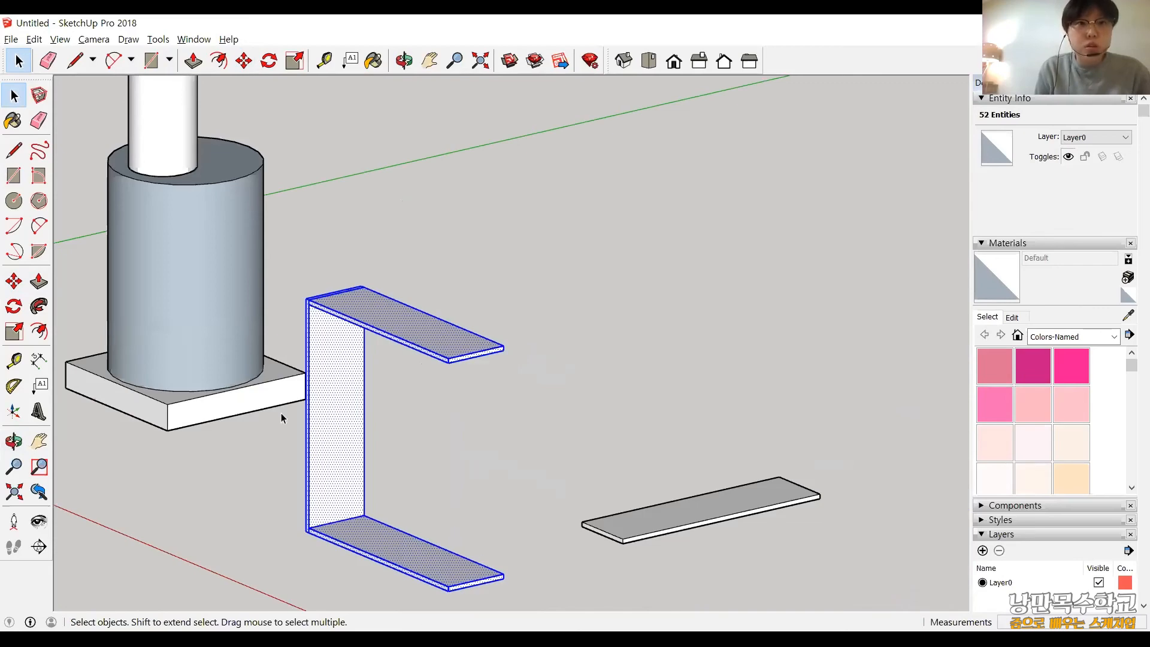
middle_drag(357, 496, 432, 520)
scroll(432, 520, down, 2)
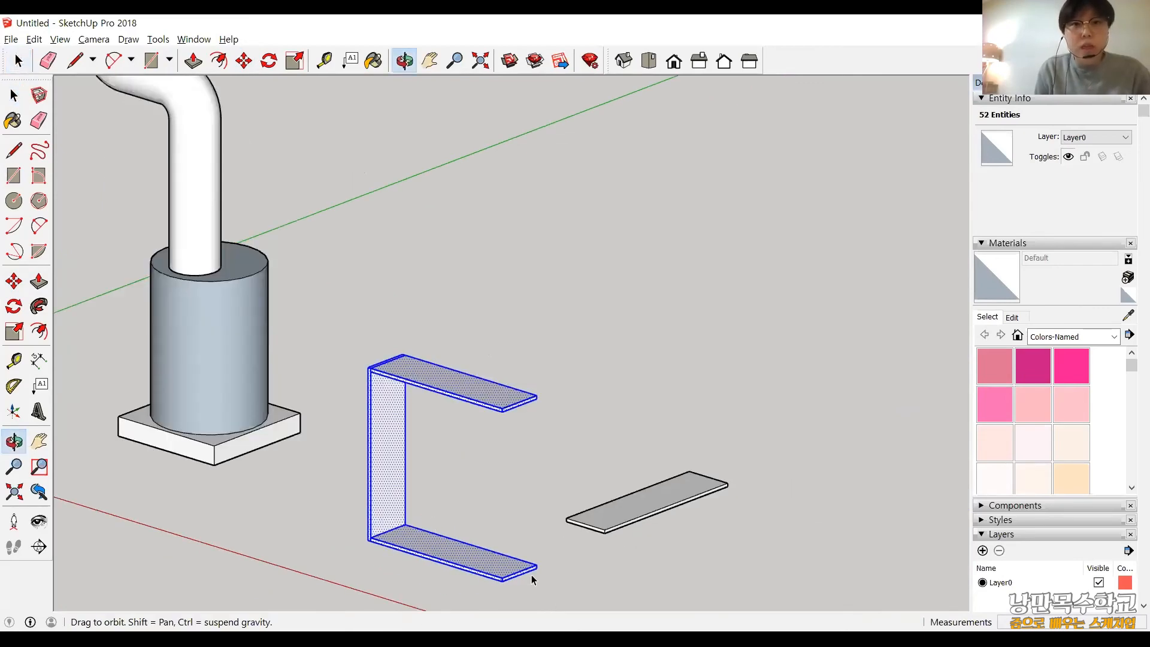
scroll(531, 574, up, 3)
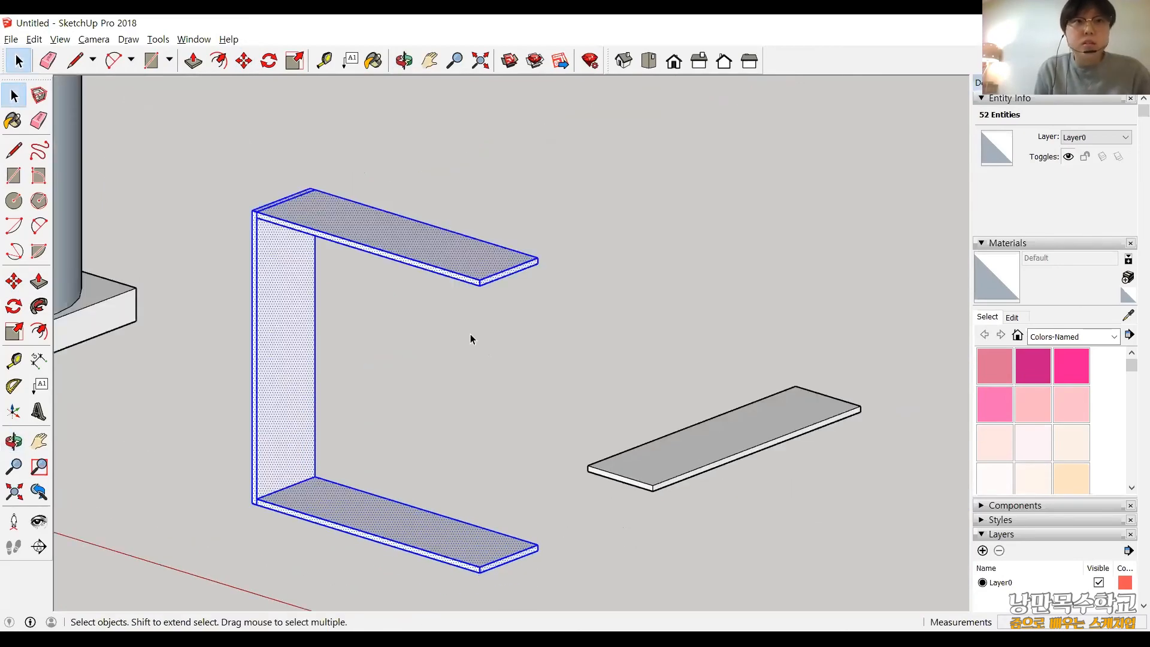
click(675, 540)
Rotate the remaining flat board 90° upright about the red axis through the midpoint of its near short upper edge.
scroll(676, 539, down, 1)
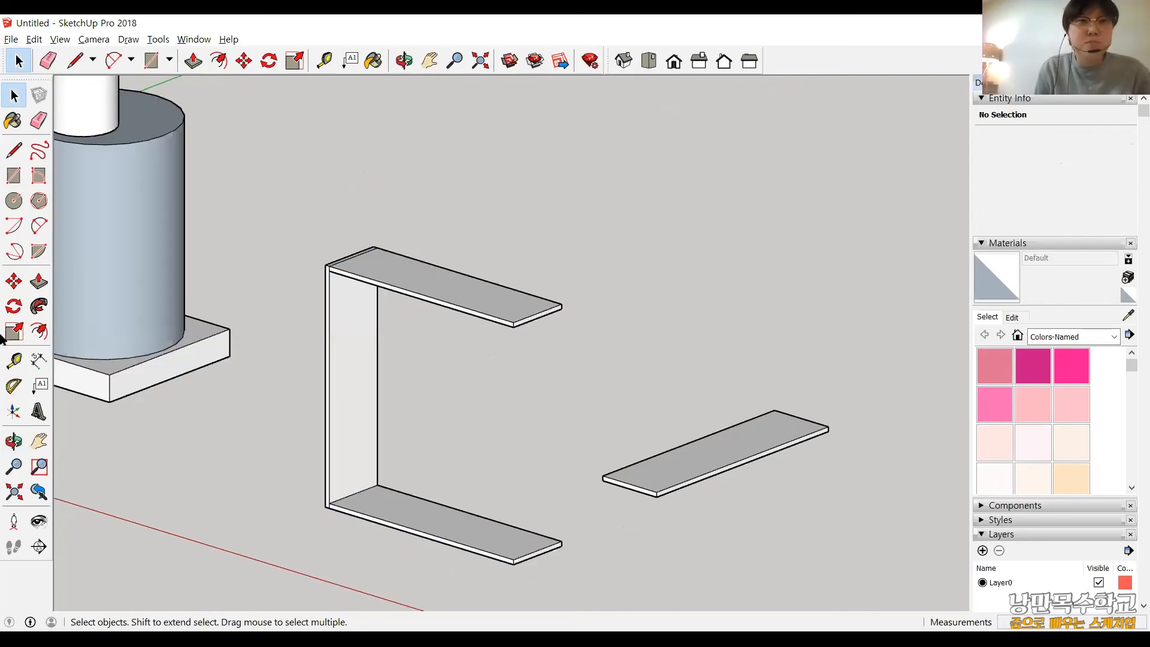
shift+middle_drag(669, 369, 414, 360)
scroll(413, 361, up, 1)
scroll(455, 428, up, 1)
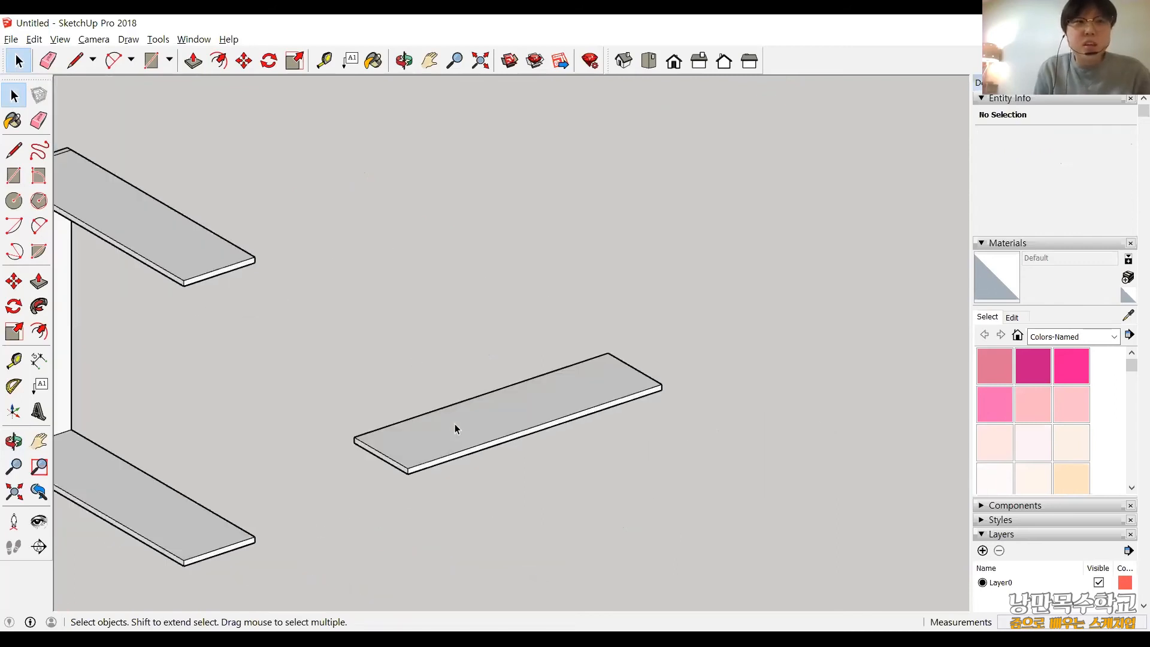
click(455, 423)
click(16, 307)
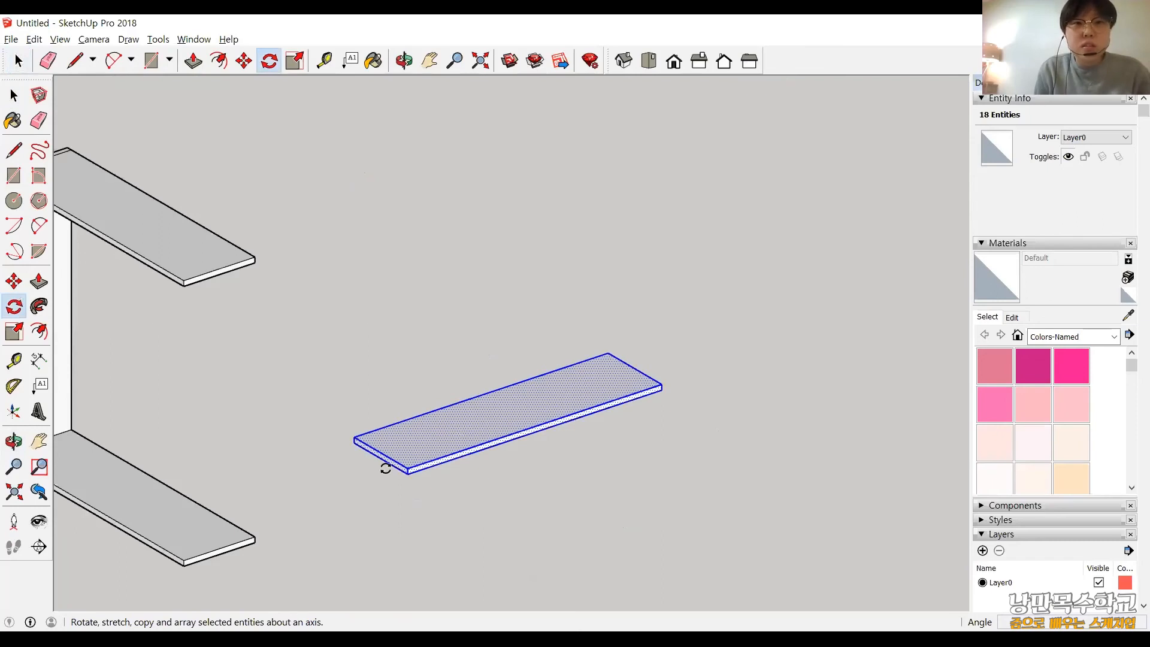
scroll(390, 442, up, 2)
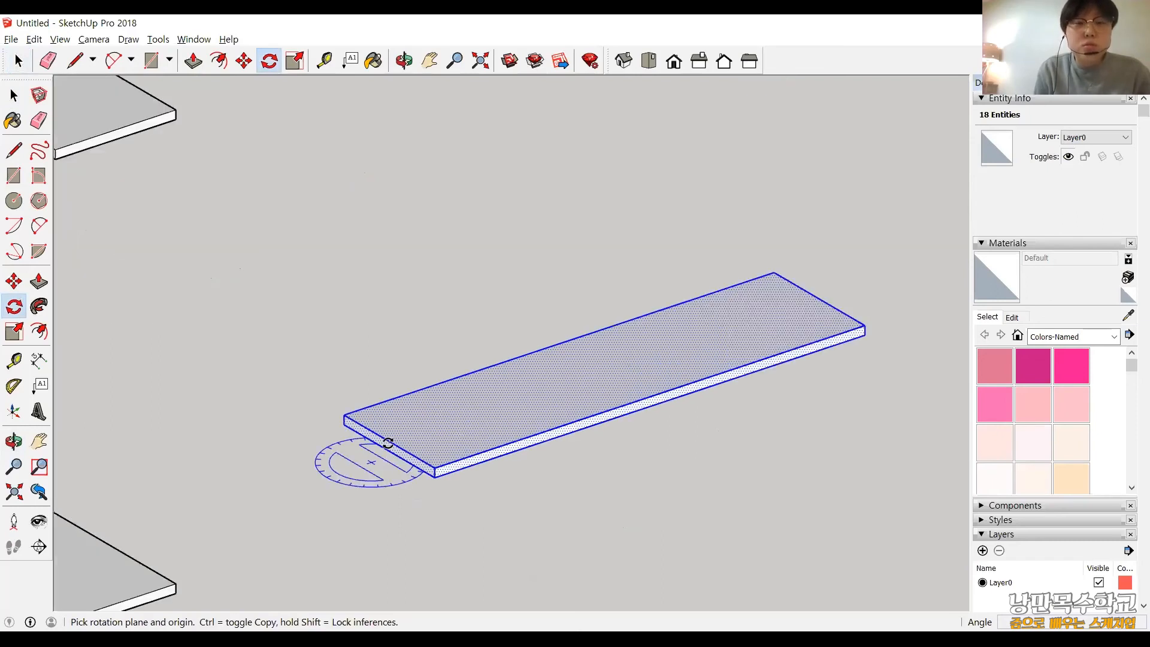
click(389, 442)
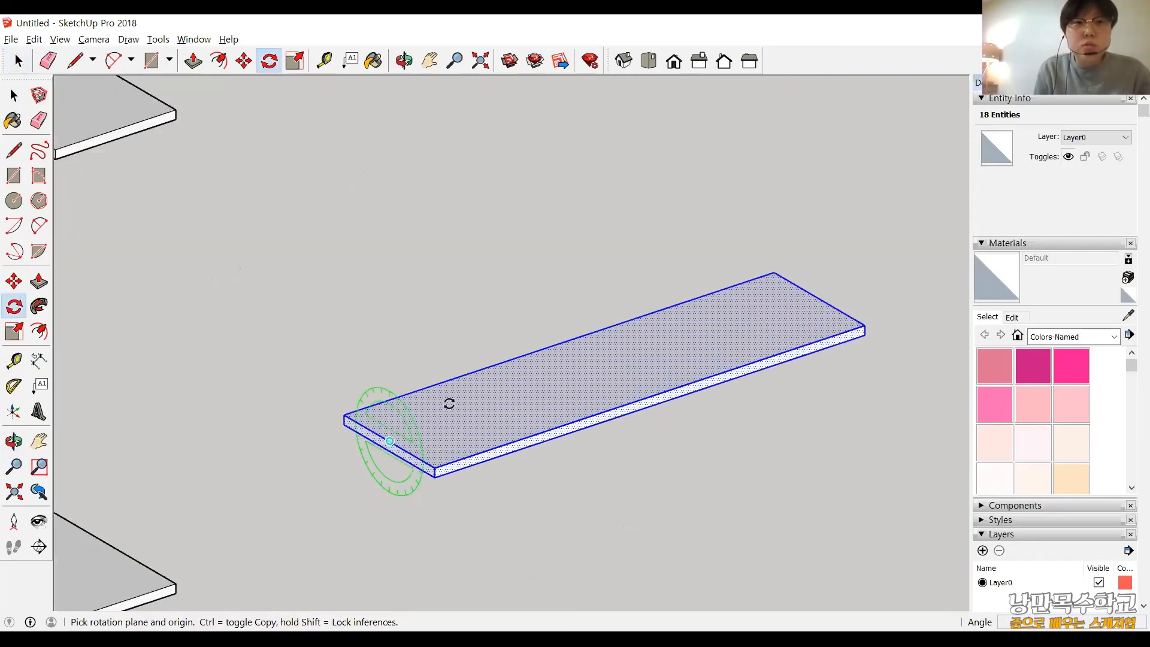
drag(449, 403, 582, 559)
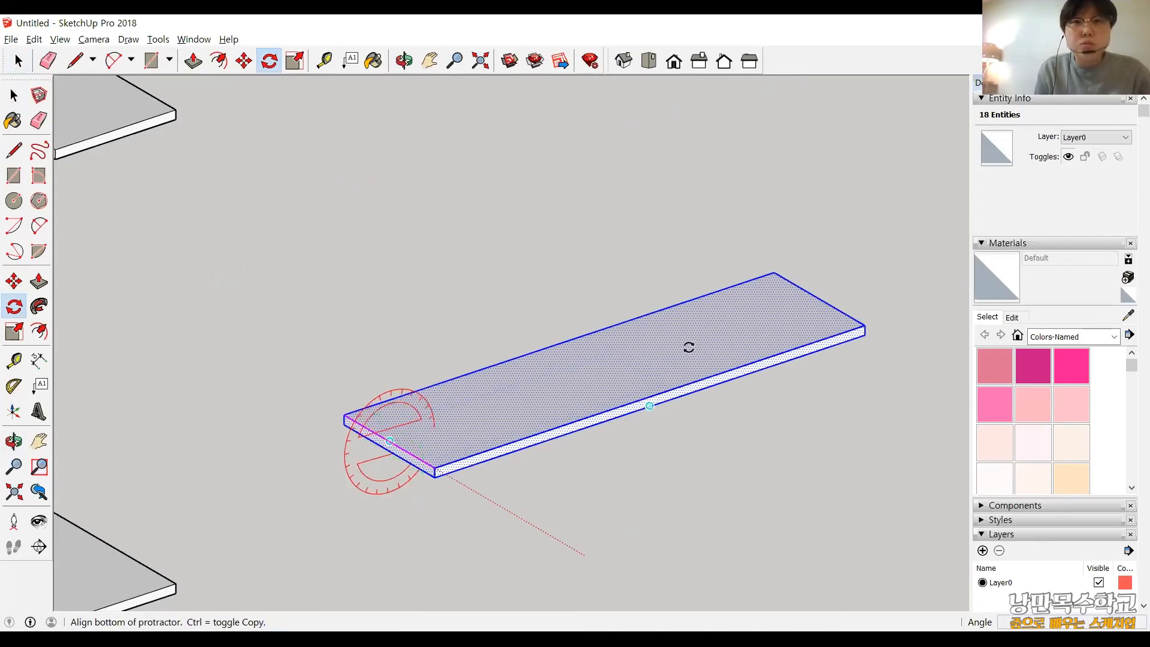
click(691, 259)
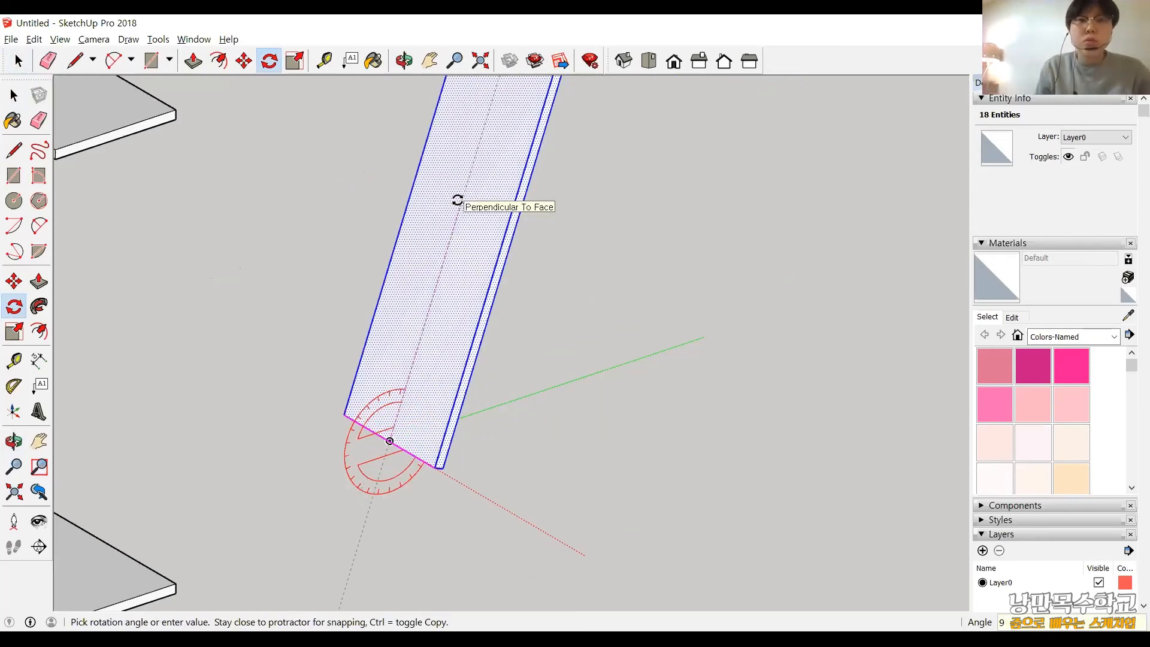
text(90)
key(Return)
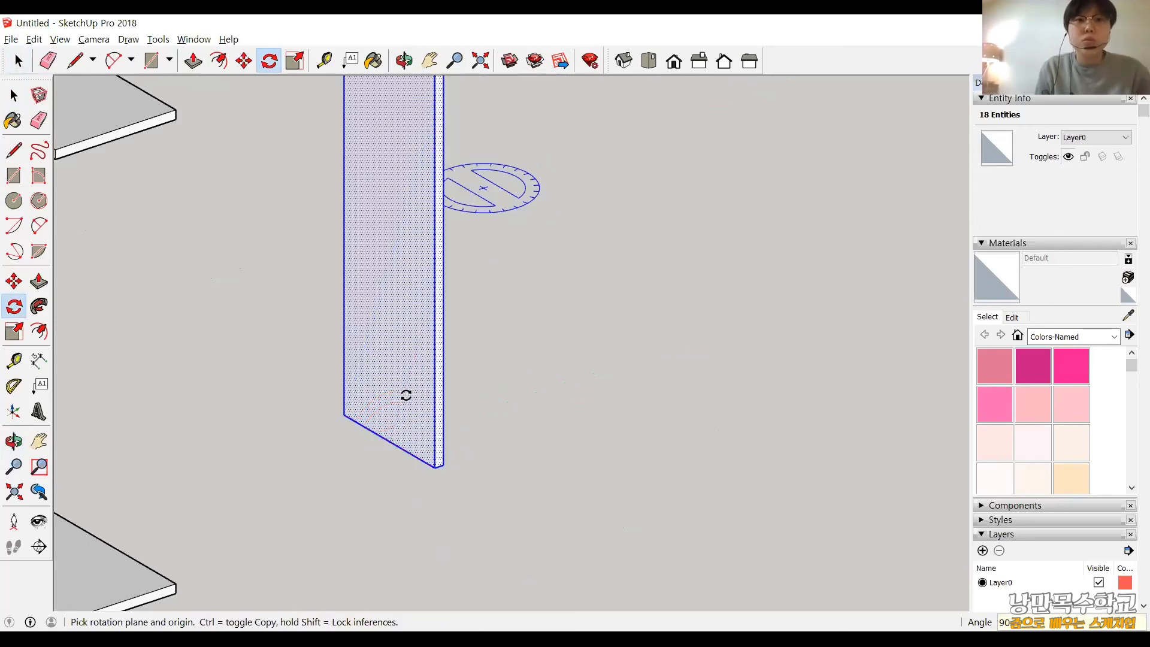
Rotate the newly raised board 90° about the blue axis through the midpoint of its lower edge, turning its reference onto the red axis.
scroll(429, 286, down, 2)
drag(402, 393, 407, 213)
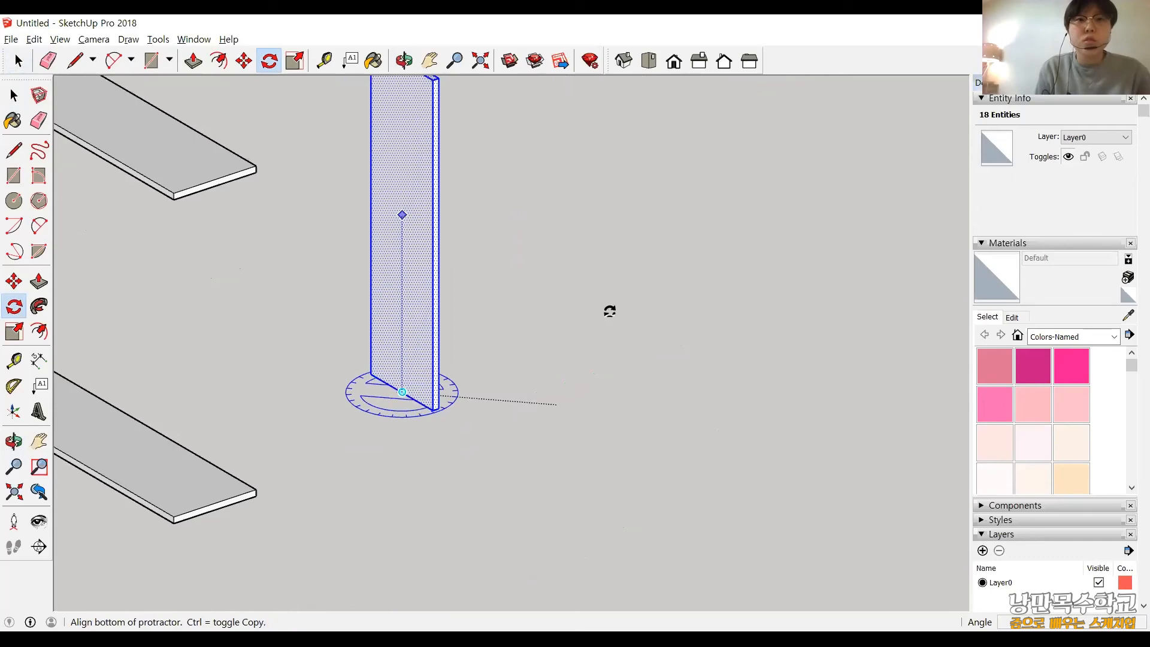
click(609, 311)
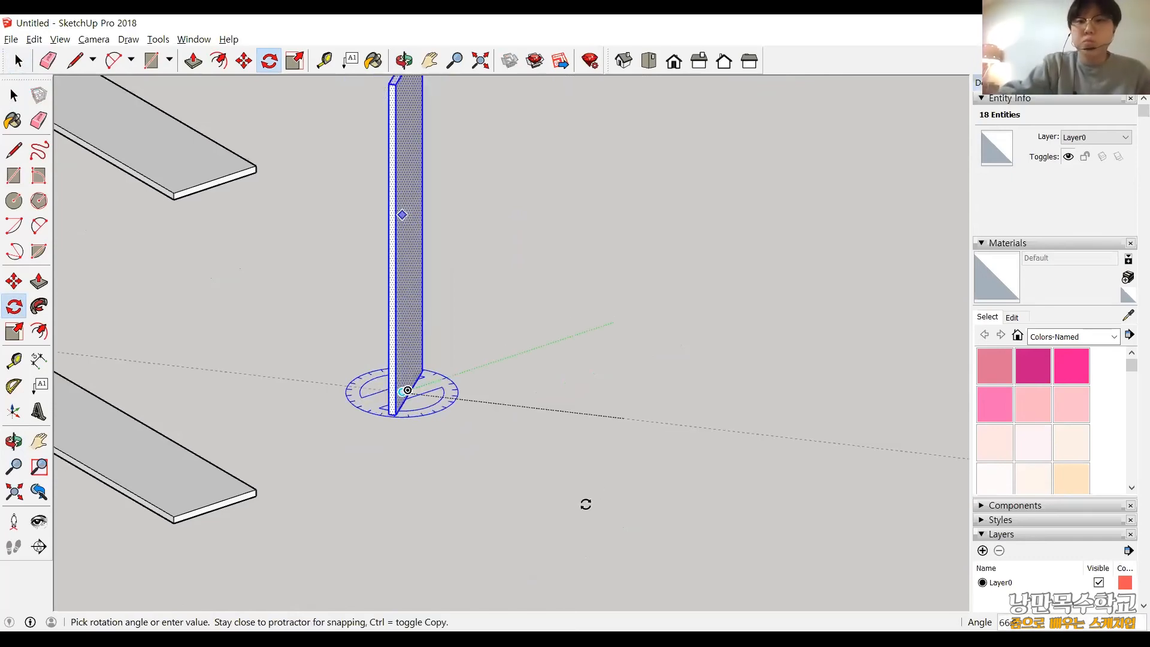
click(586, 506)
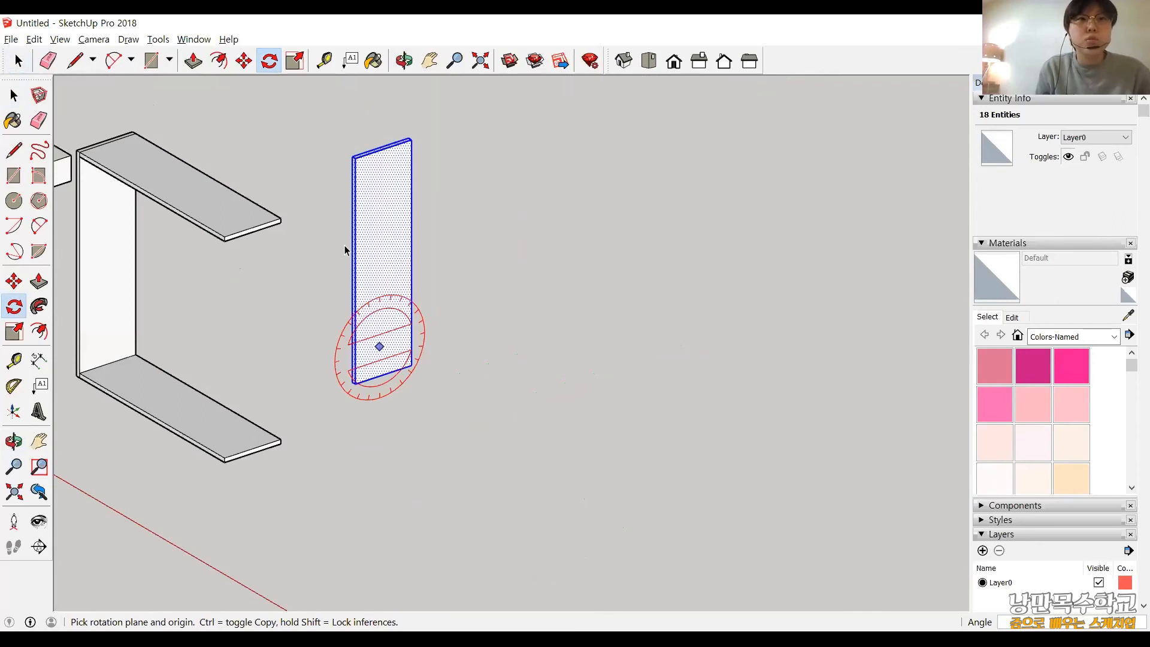
Move the upright board so its inner lower front corner meets the bottom board's free lower front corner, closing the frame, and clear the selection.
key(space)
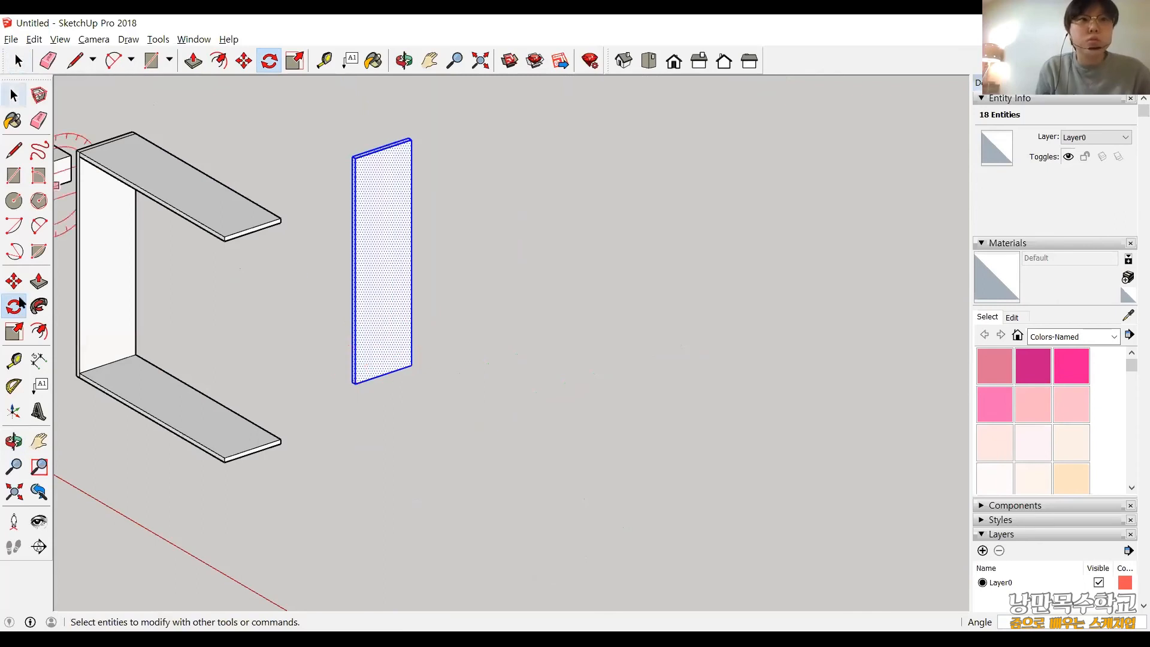
scroll(324, 443, up, 3)
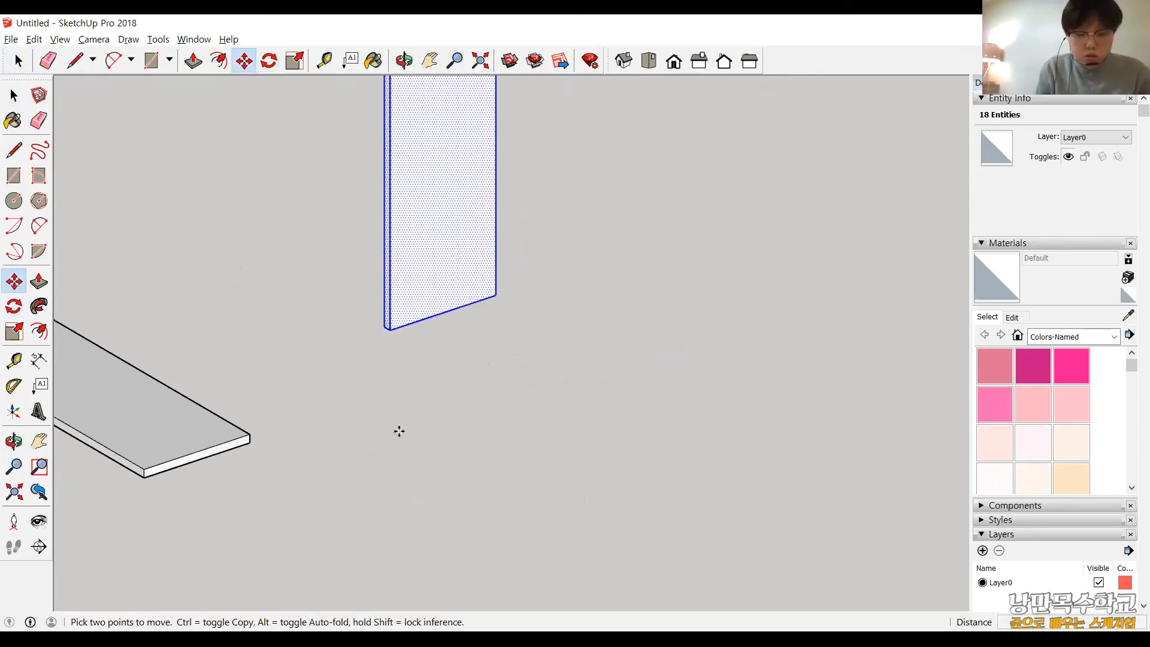
shift+middle_drag(407, 380, 591, 343)
scroll(591, 342, down, 1)
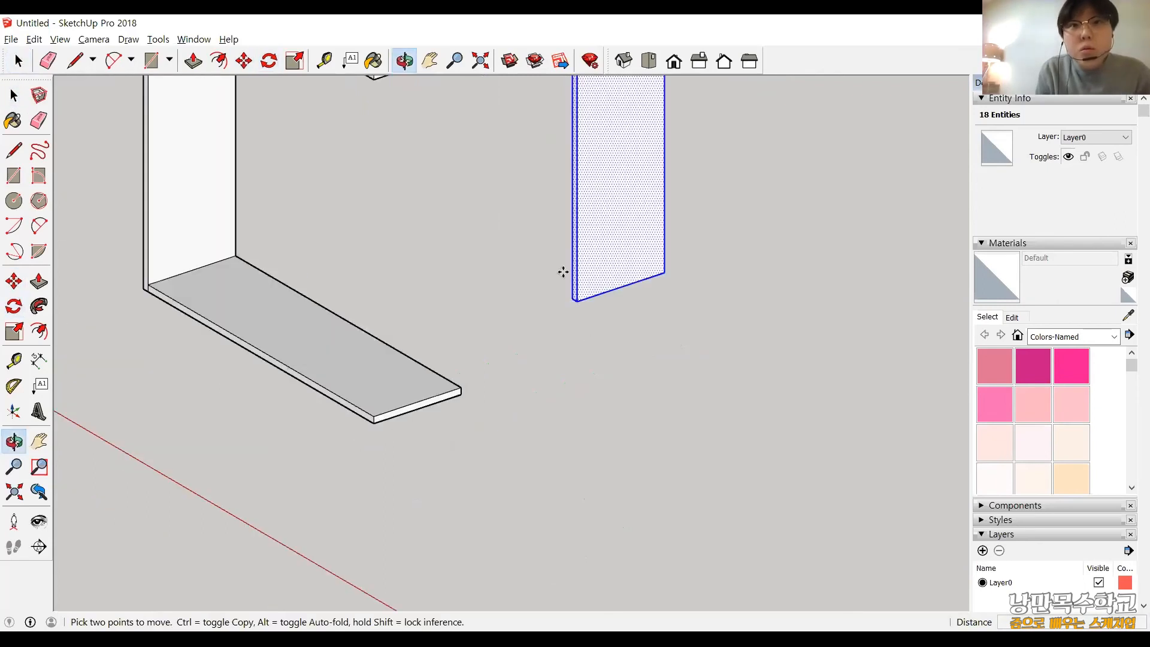
scroll(563, 272, up, 3)
scroll(559, 279, up, 4)
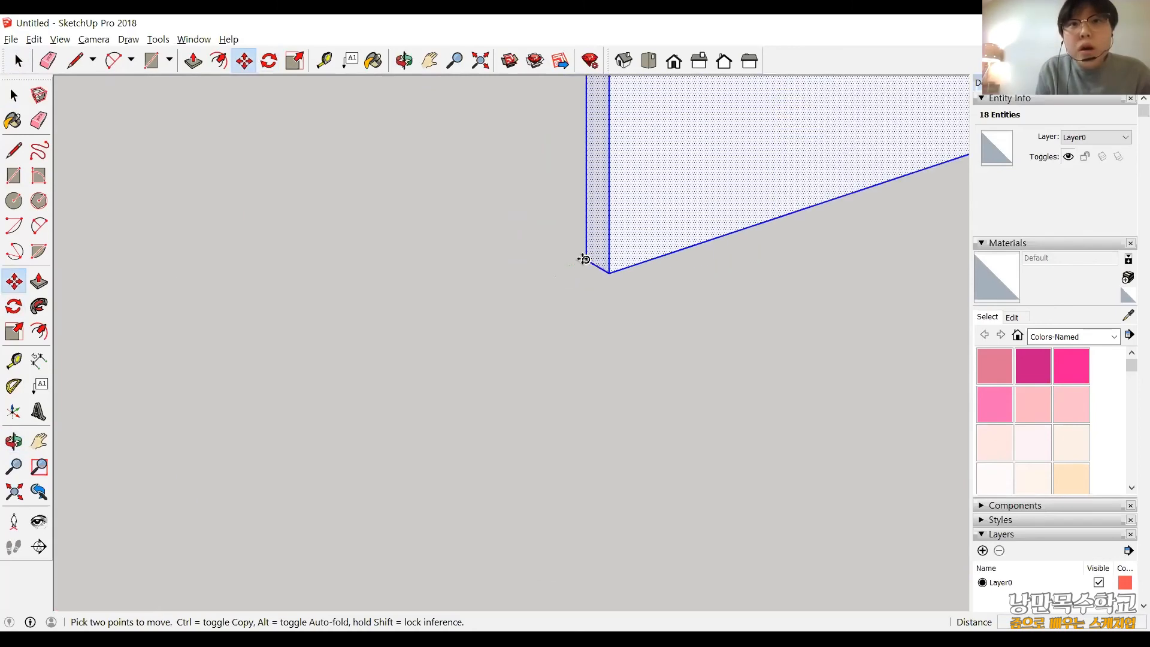
middle_click(374, 394)
middle_click(374, 394)
scroll(374, 394, down, 3)
shift+middle_drag(307, 432, 347, 396)
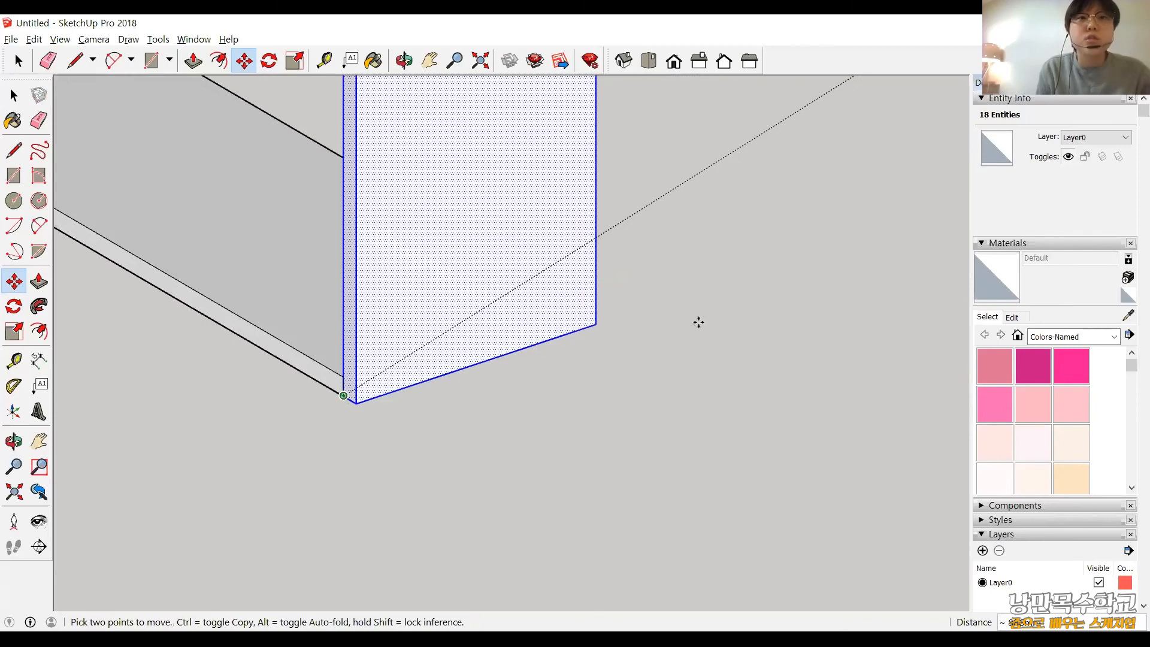
scroll(596, 298, down, 5)
key(ctrl+t)
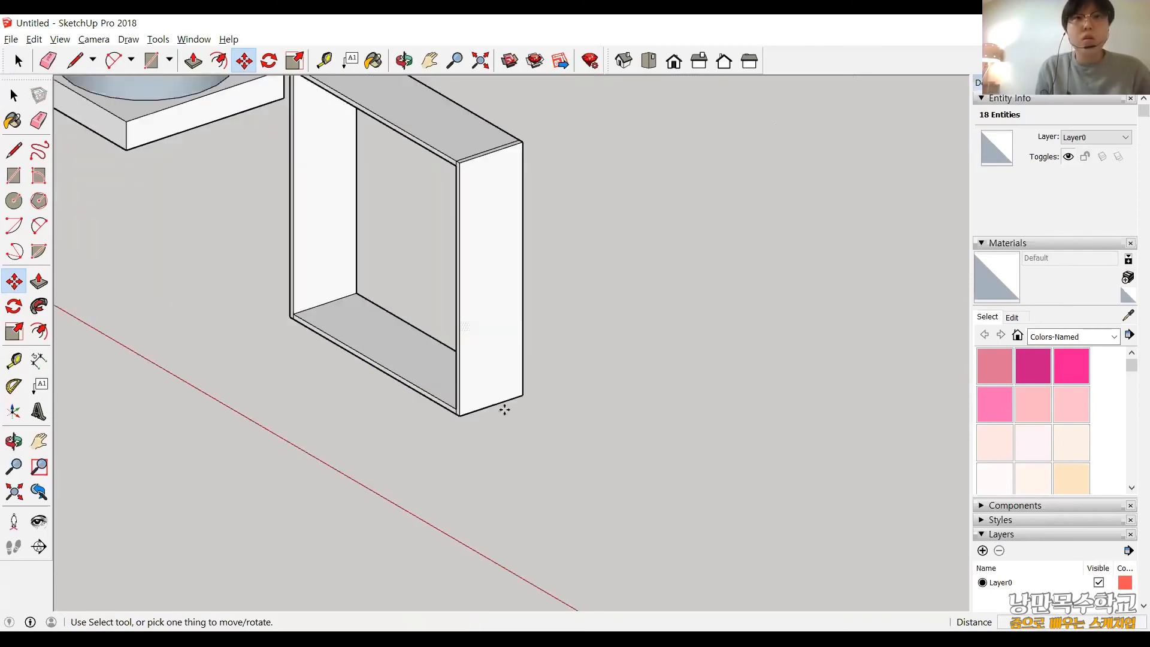
Inspect the four-board cabinet frame and its corner joints from the front, the sides and above.
middle_drag(636, 395, 637, 395)
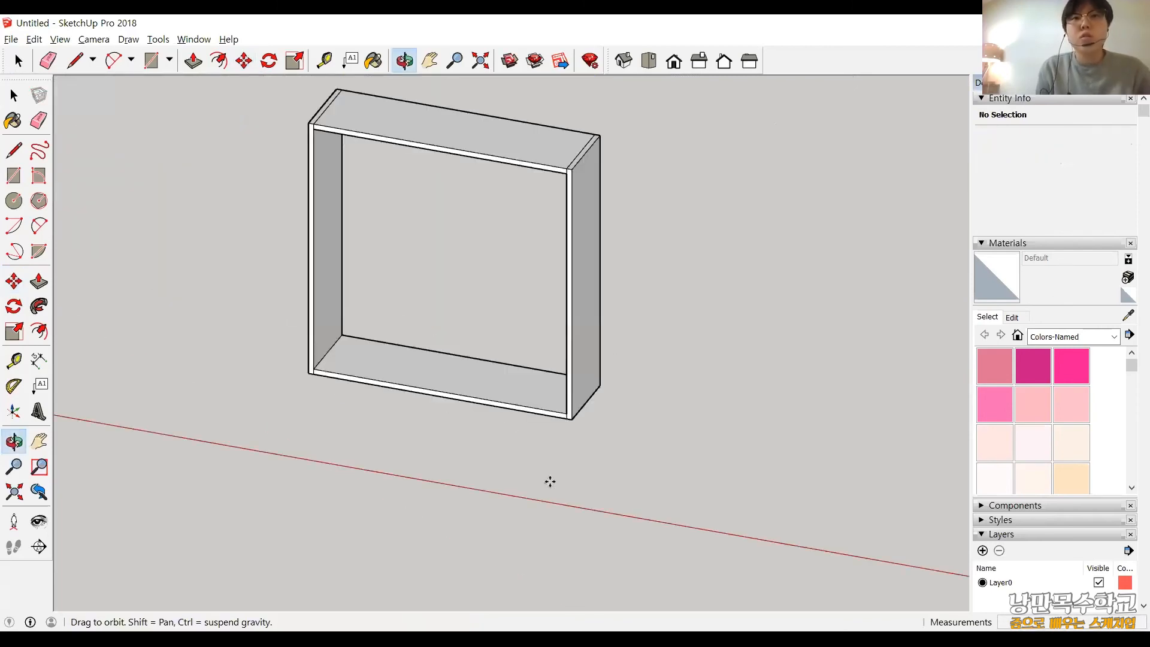
middle_drag(550, 481, 503, 252)
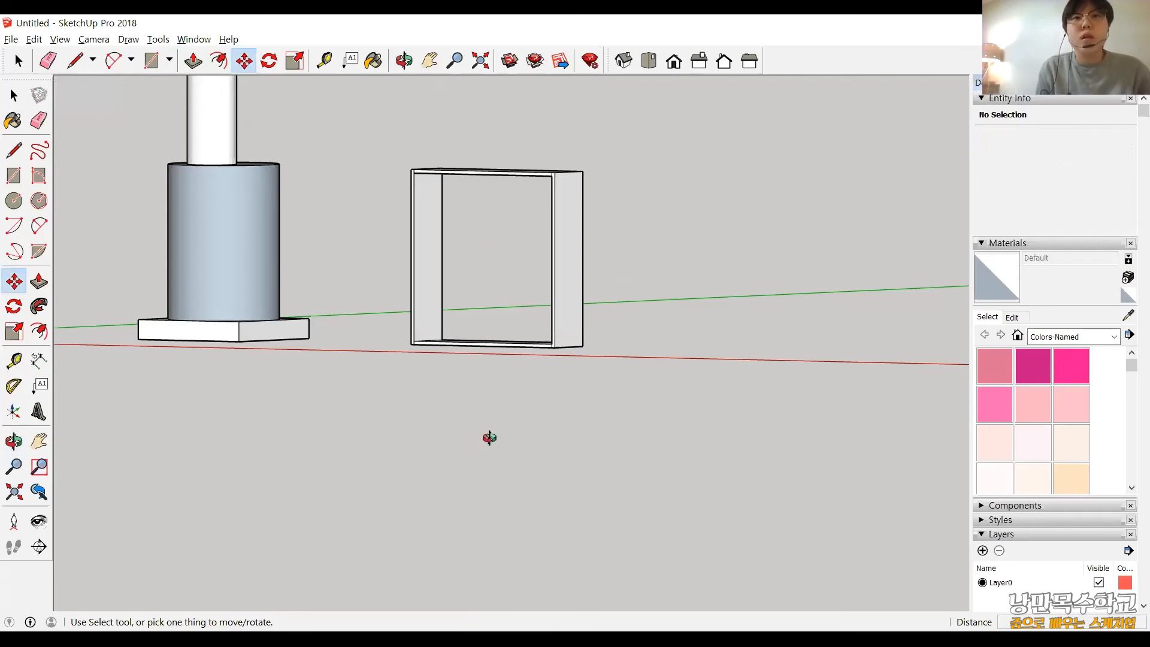
middle_drag(490, 437, 539, 157)
scroll(539, 156, up, 4)
middle_drag(588, 401, 873, 159)
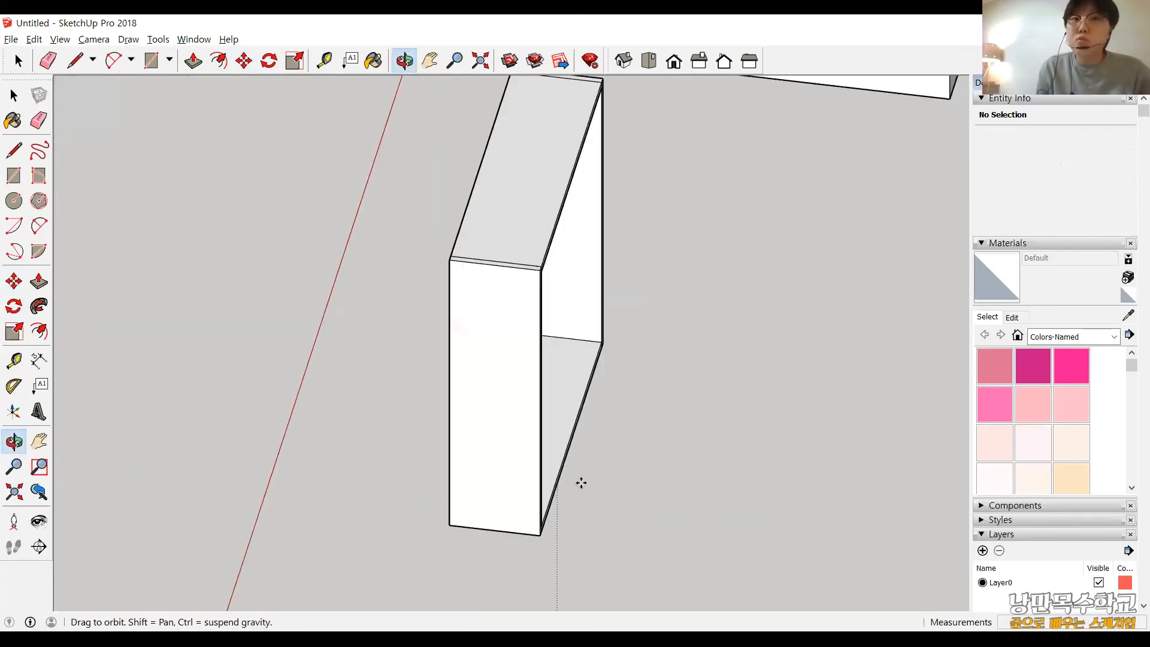
middle_drag(581, 483, 596, 482)
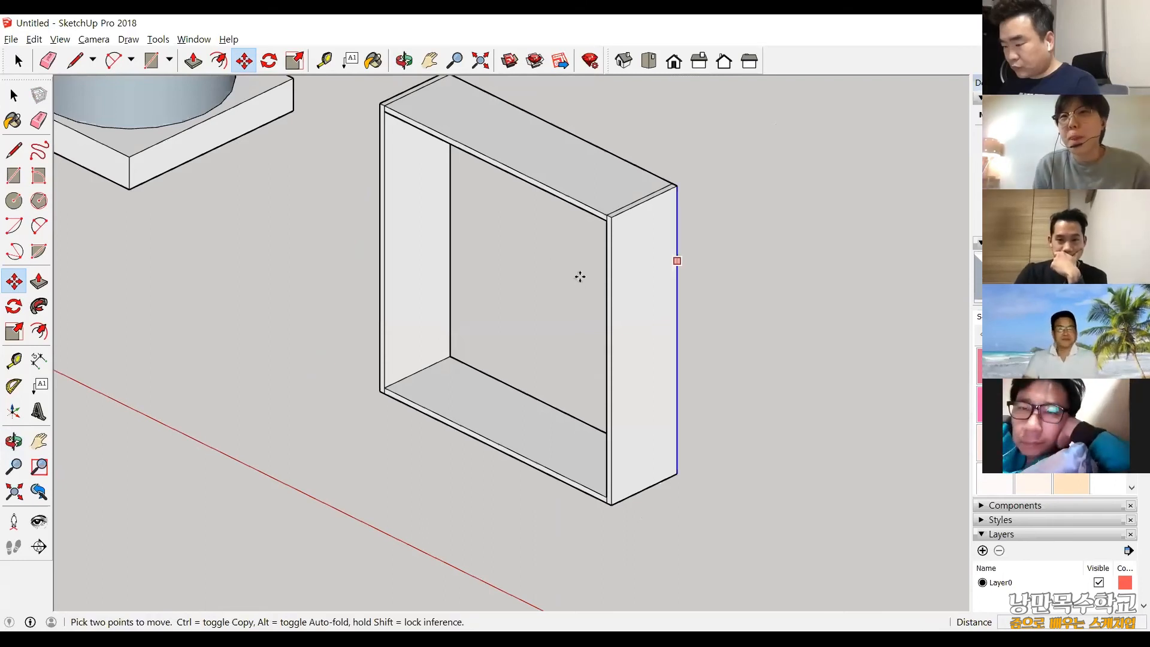
scroll(593, 239, down, 1)
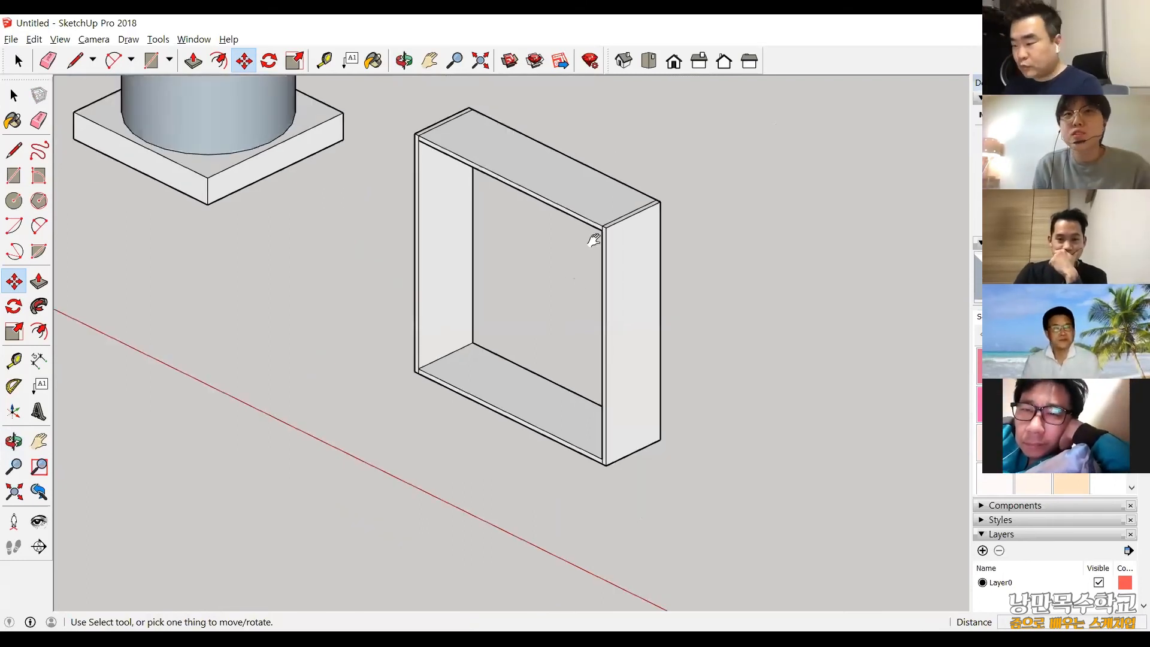
shift+middle_drag(593, 236, 485, 234)
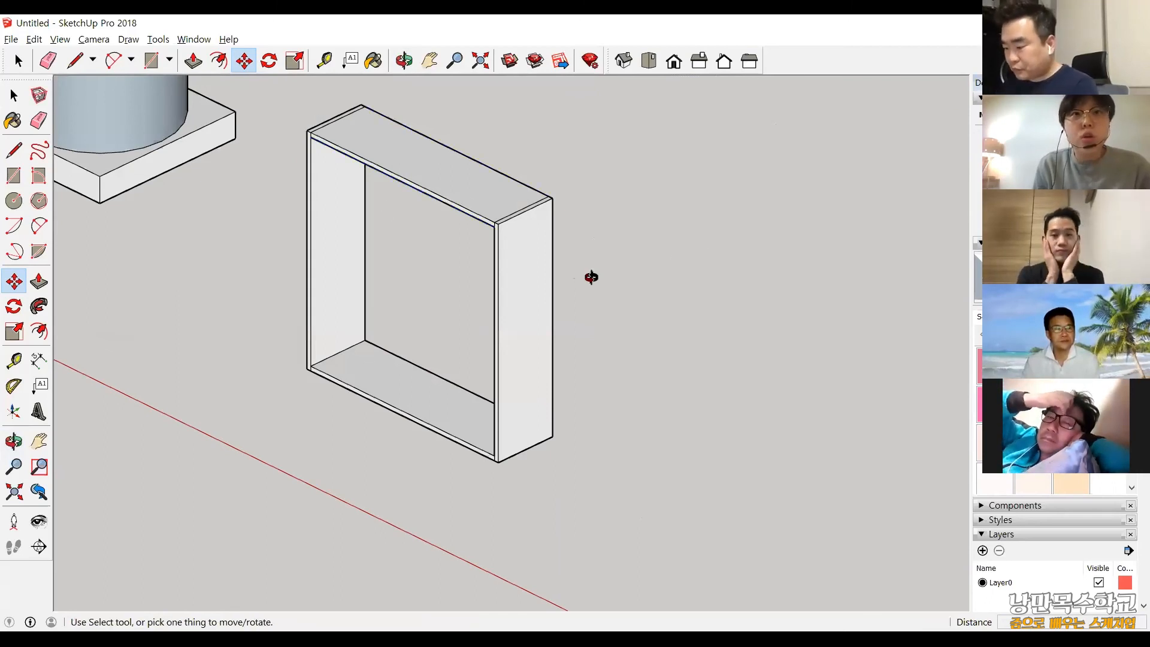
middle_drag(526, 282, 501, 299)
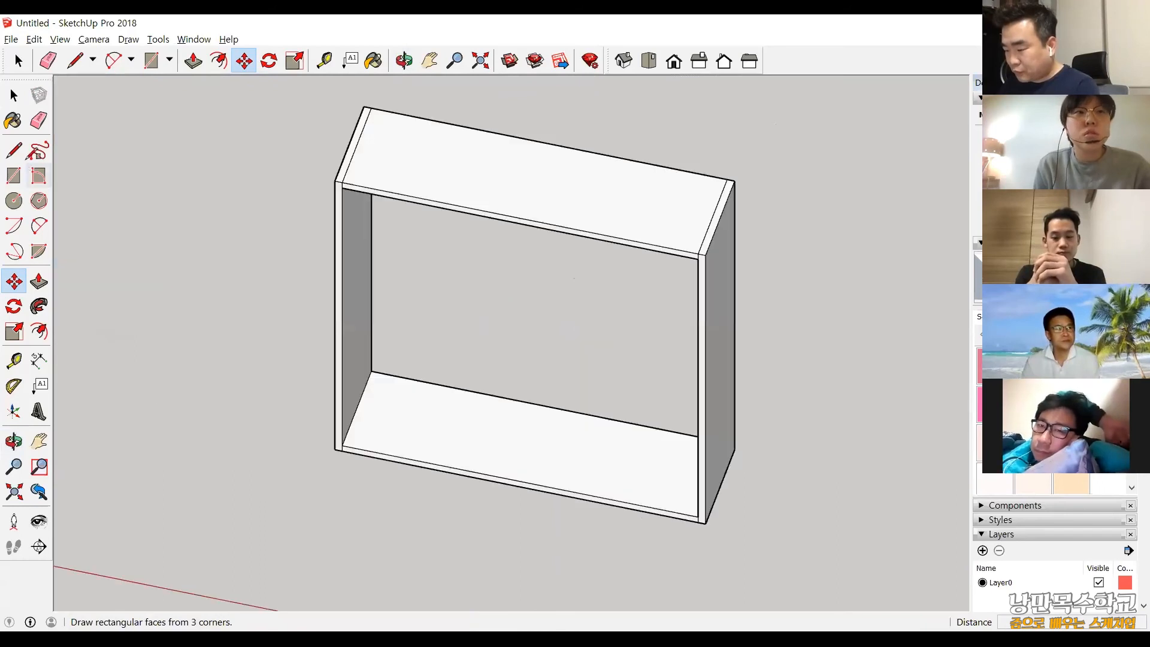
Draw a narrow rectangle across the full depth of the bottom board near its middle and extrude it upward about 69 mm.
click(521, 401)
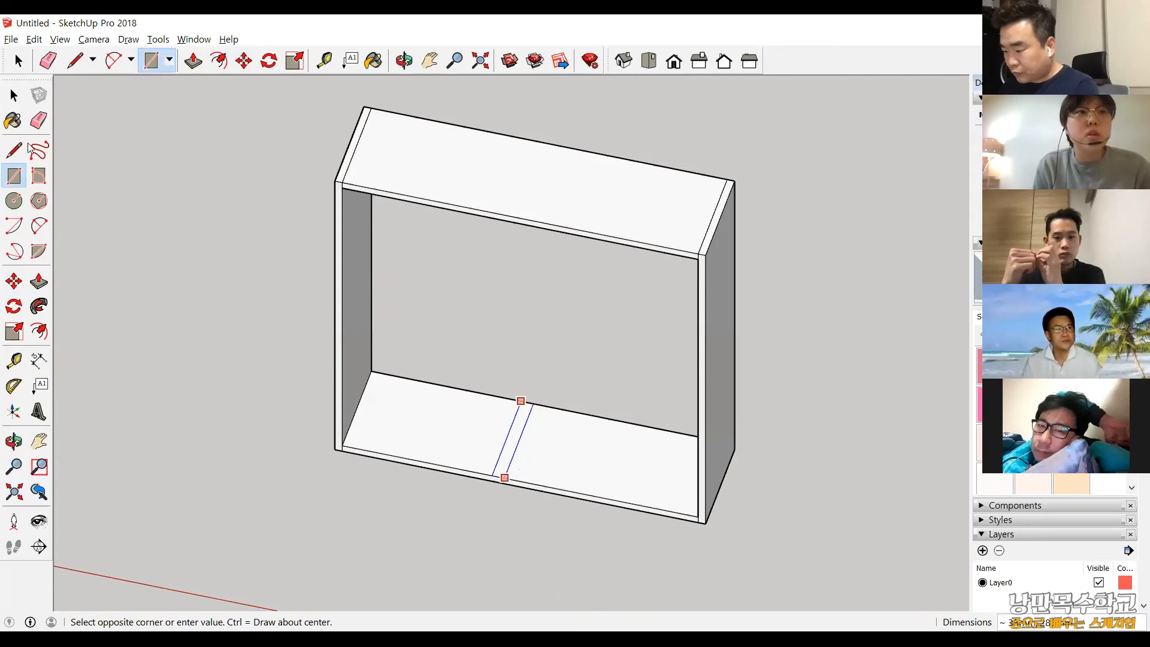
click(504, 477)
key(p)
drag(511, 448, 510, 430)
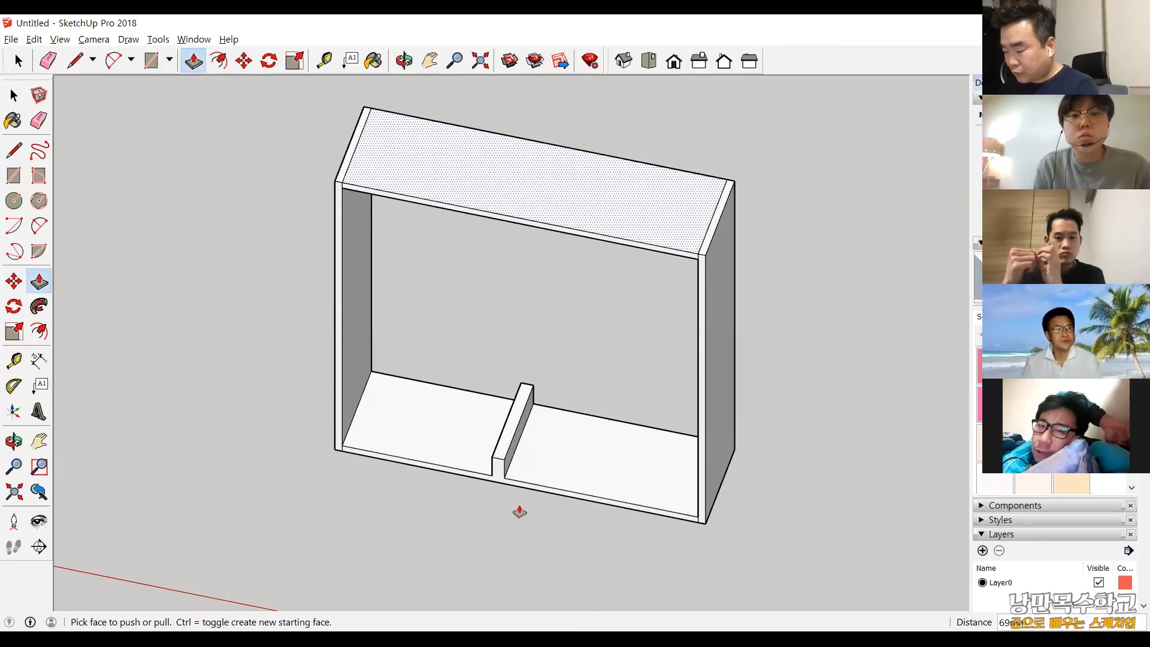
Extrude the divider's top face further up to the underside of the top board.
scroll(515, 513, up, 3)
scroll(539, 419, down, 3)
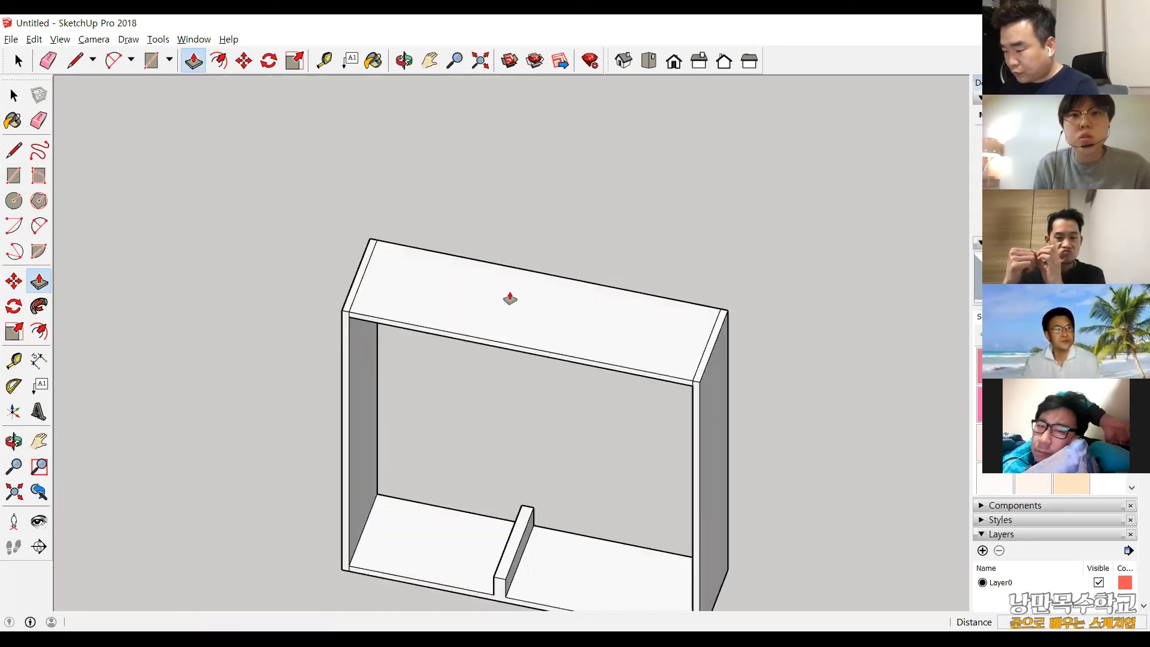
shift+middle_drag(510, 298, 511, 199)
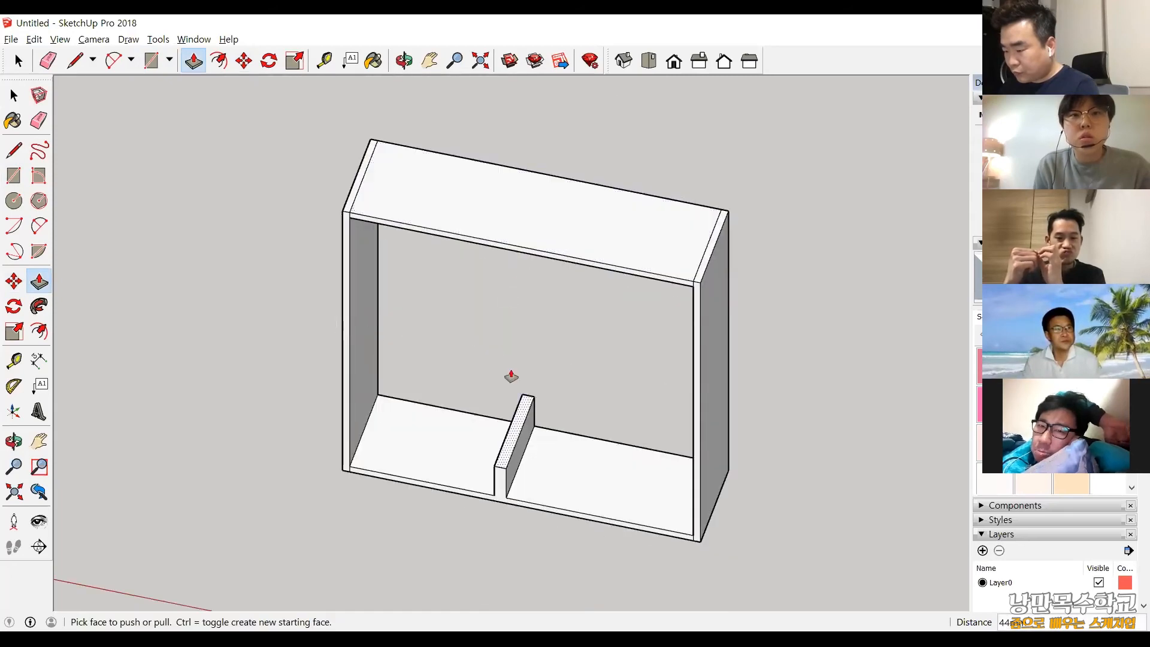
drag(509, 377, 503, 203)
scroll(503, 213, up, 5)
scroll(574, 448, down, 3)
Examine the divided cabinet from below, the front and above to check how the divider meets the top and bottom boards.
middle_drag(572, 439, 572, 439)
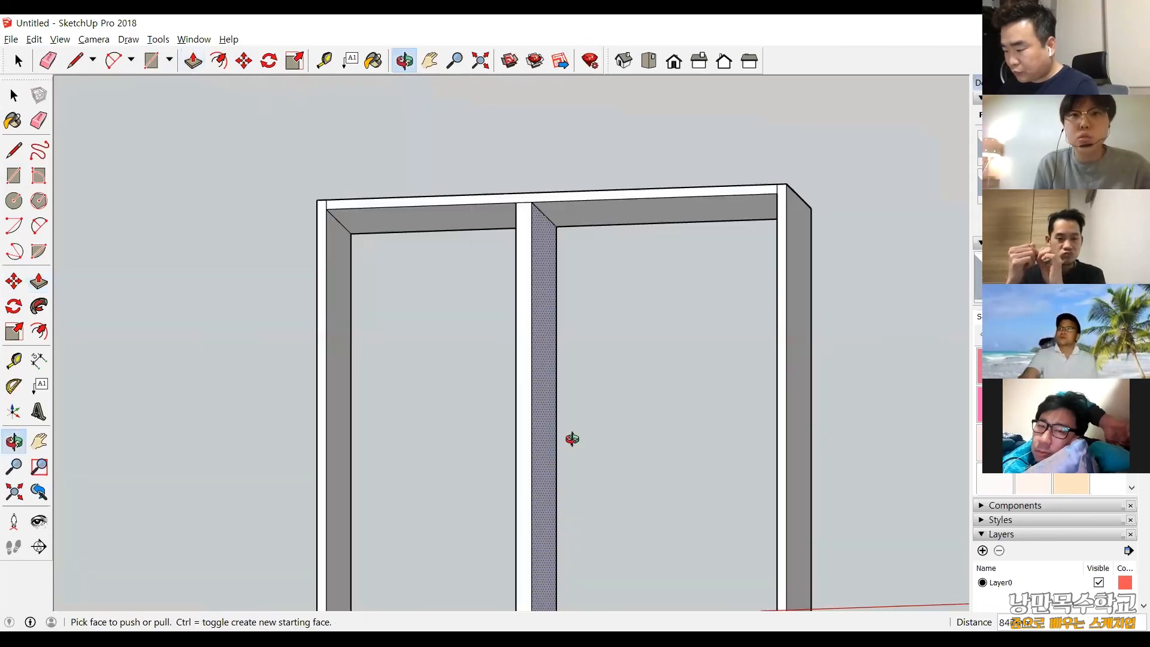
scroll(572, 439, down, 5)
middle_drag(513, 237, 632, 334)
scroll(632, 333, up, 3)
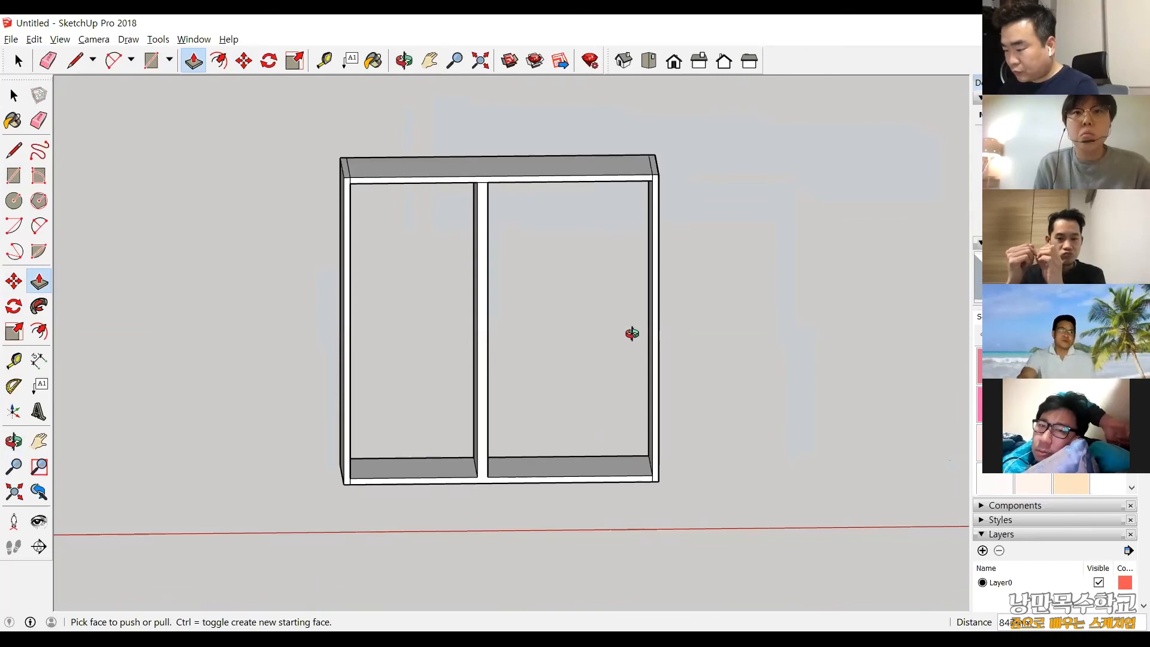
scroll(552, 323, down, 5)
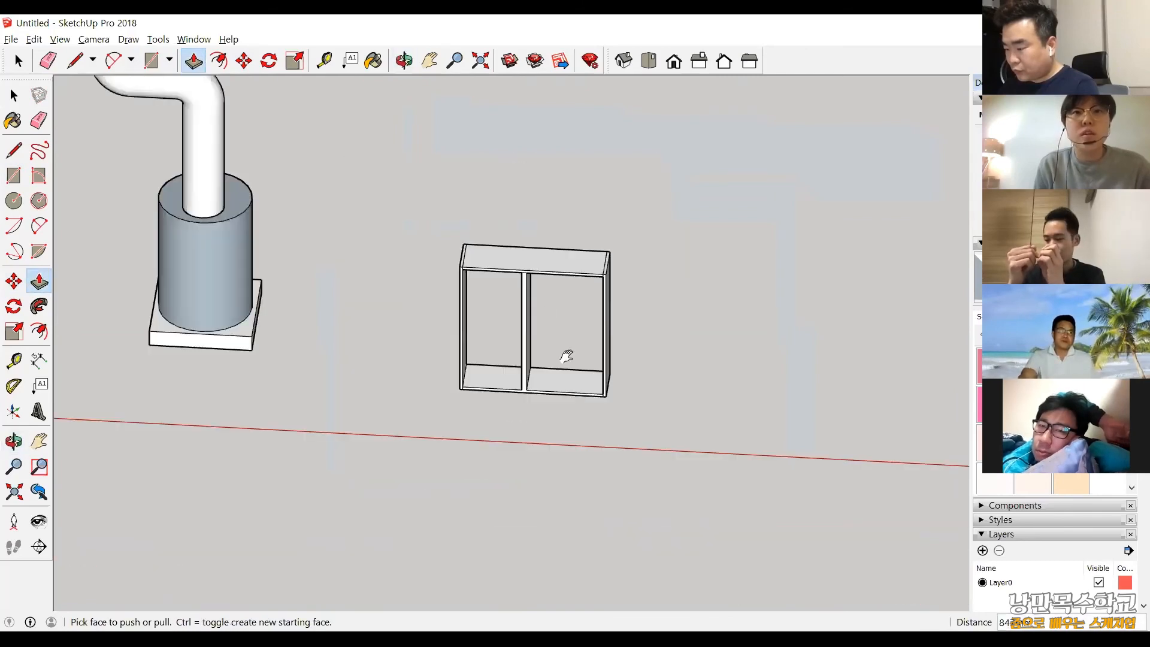
scroll(447, 239, up, 5)
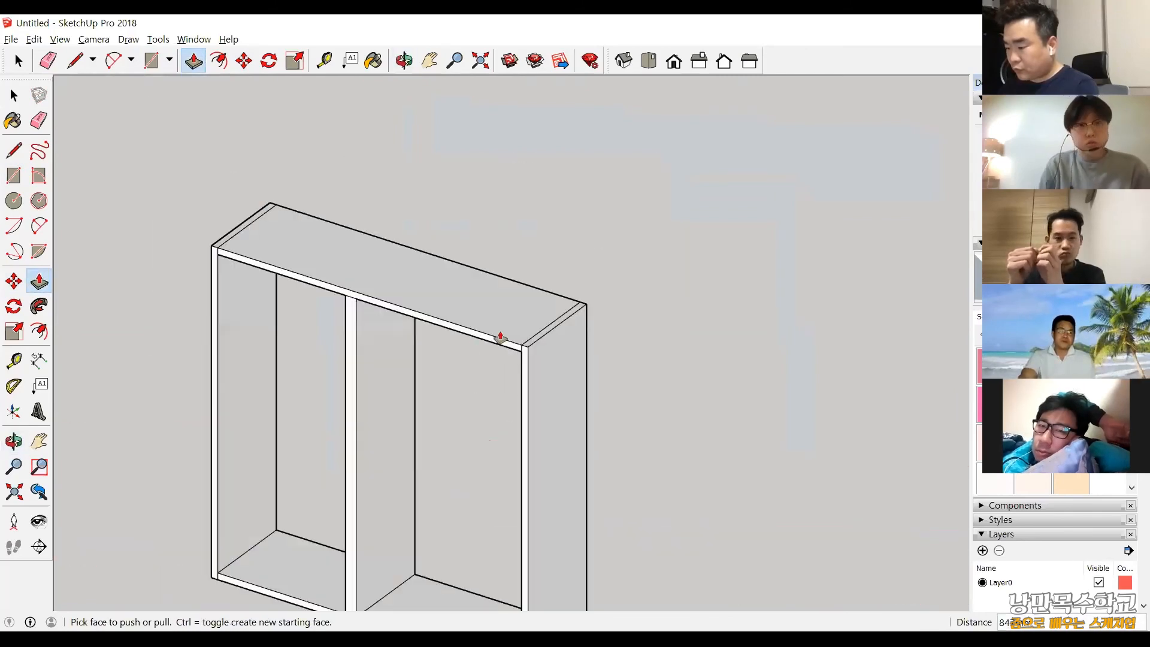
scroll(472, 270, down, 5)
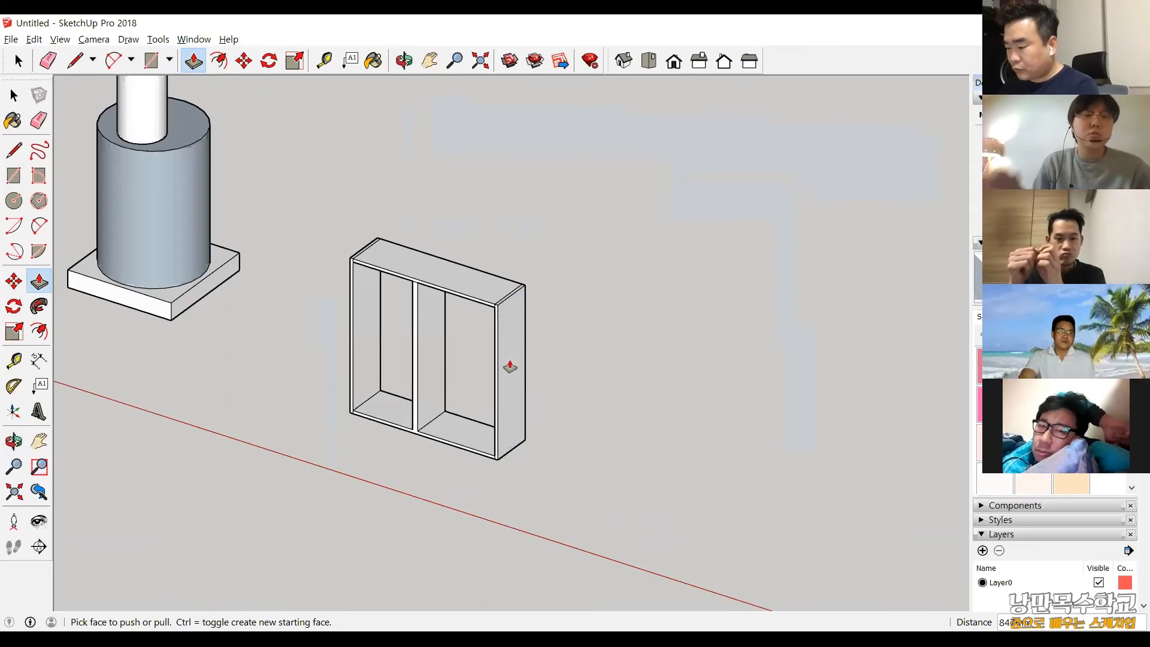
scroll(510, 367, up, 2)
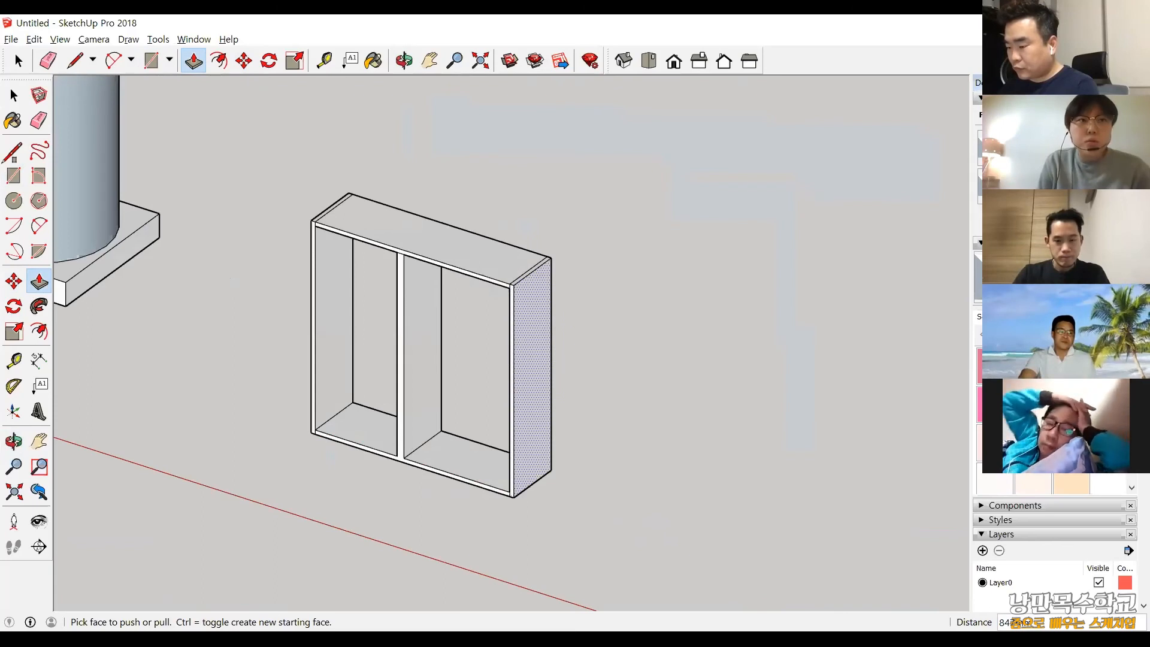
Draw a rectangle on the ground beside the cabinet and extrude it upward about 76 mm into a slab.
key(r)
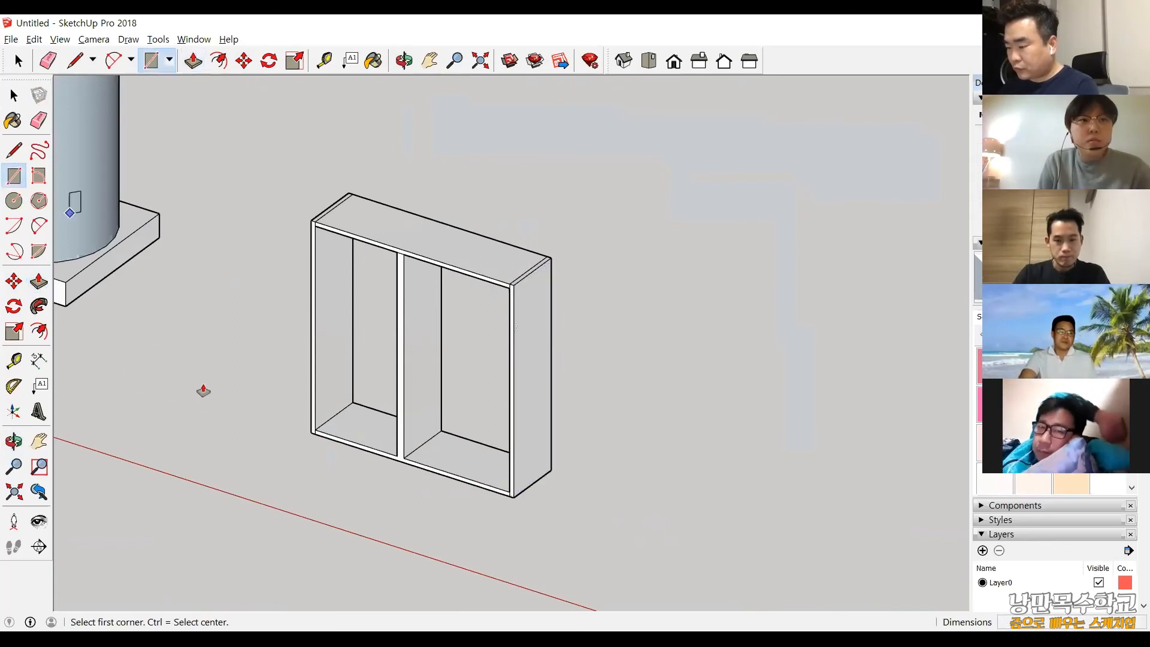
drag(116, 381, 306, 363)
click(39, 281)
drag(204, 391, 203, 375)
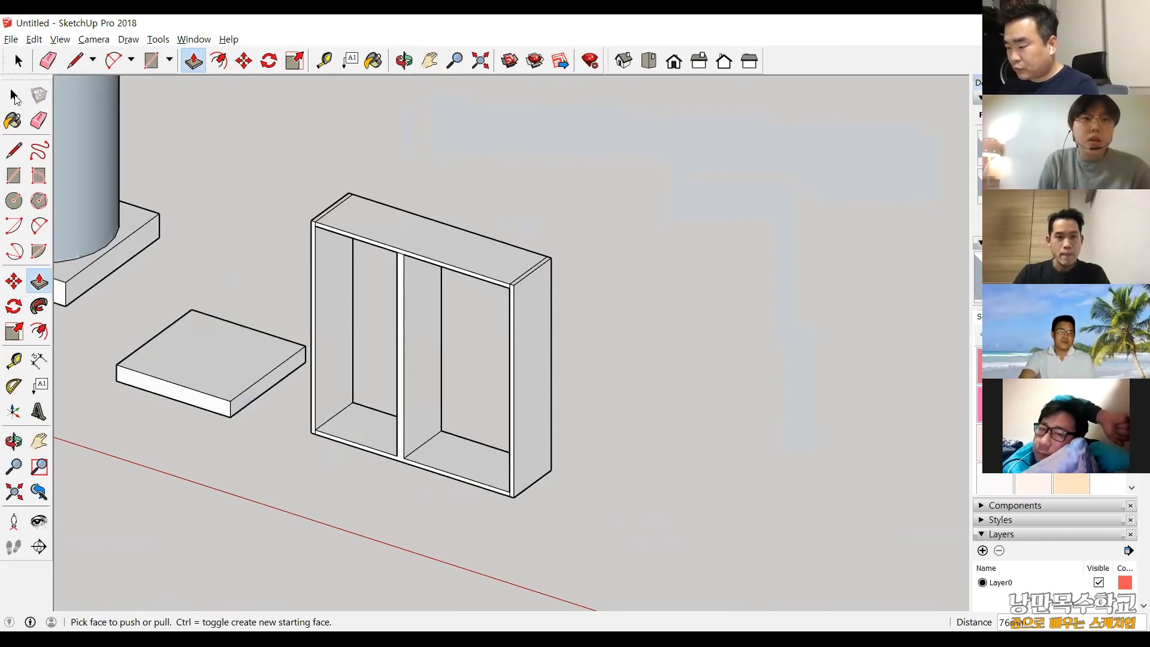
Select the whole slab, make it a group, and clear the selection.
key(space)
double_click(197, 322)
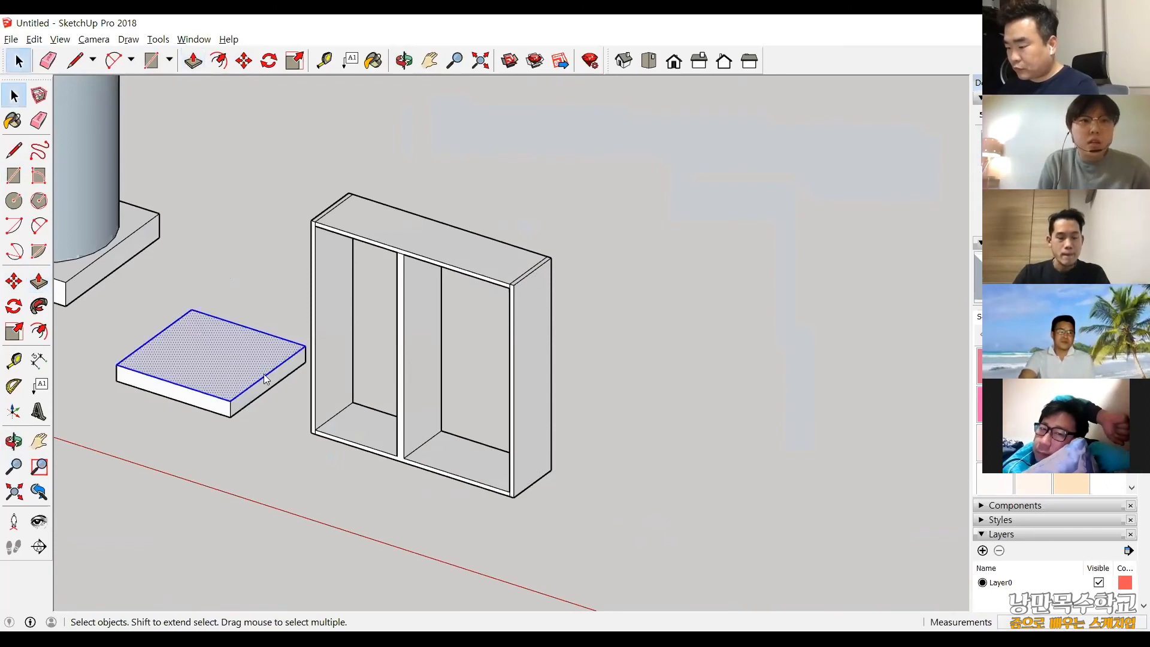
right_click(202, 334)
click(283, 447)
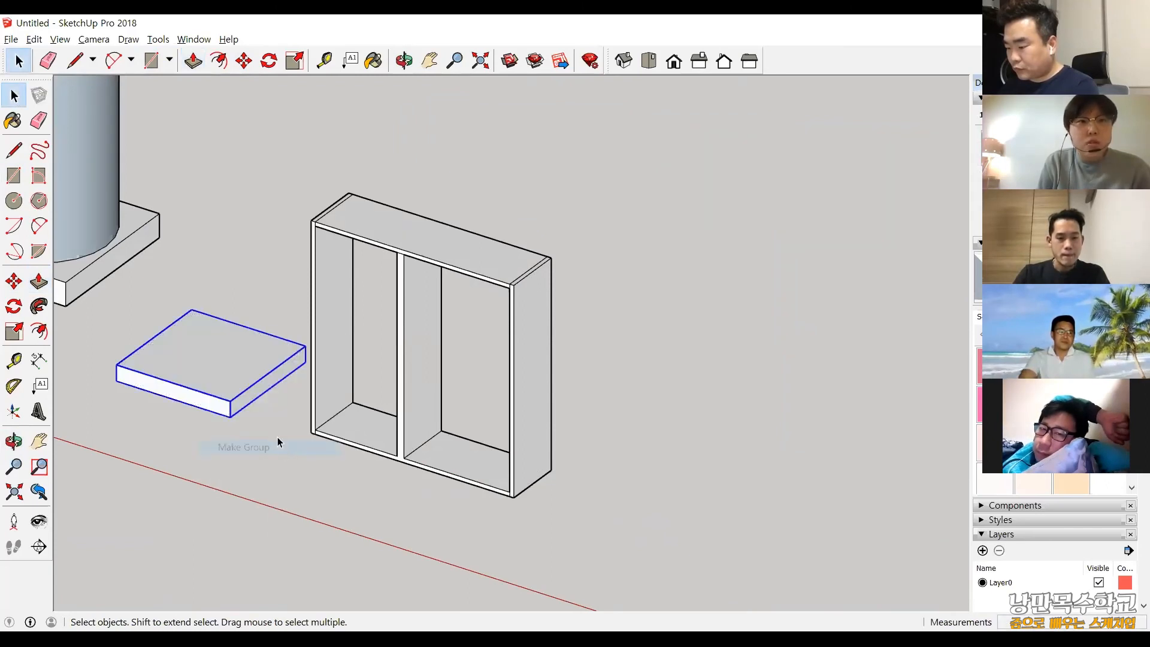
click(235, 220)
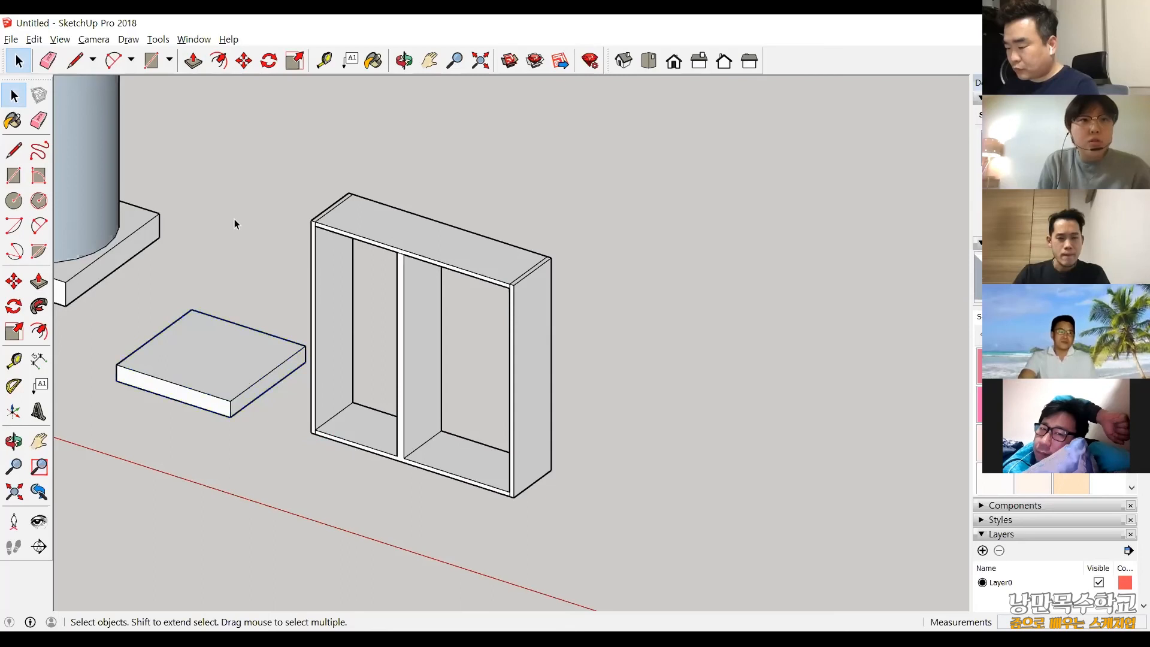
Turn the grouped slab into a component with the default definition settings.
click(227, 366)
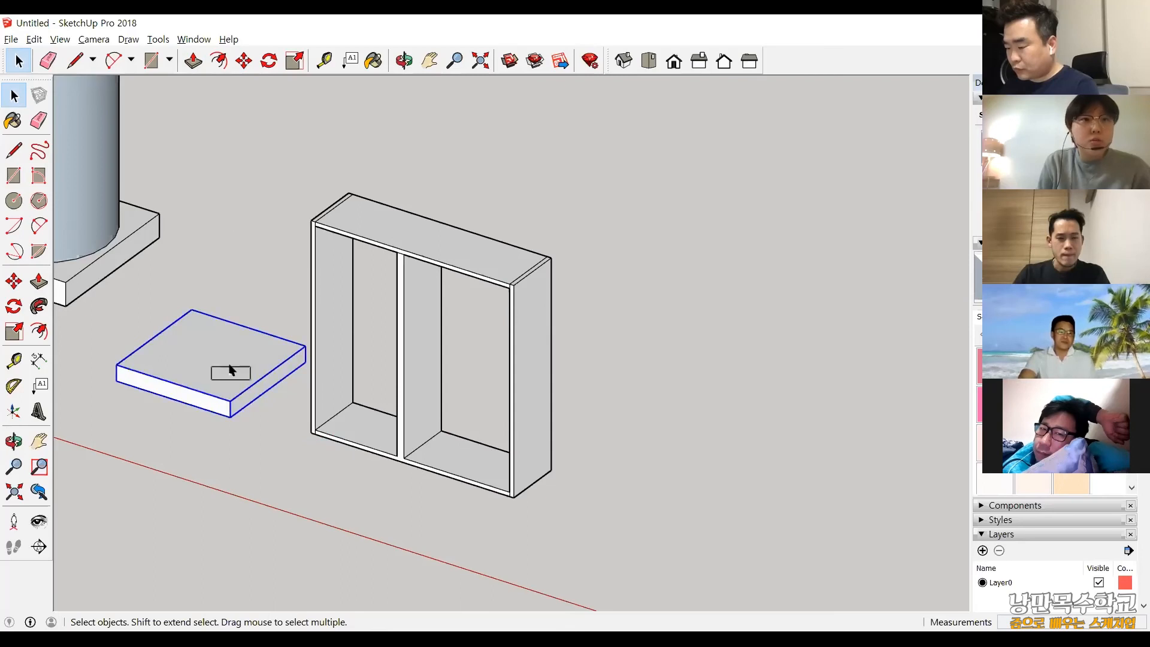
right_click(284, 491)
click(282, 467)
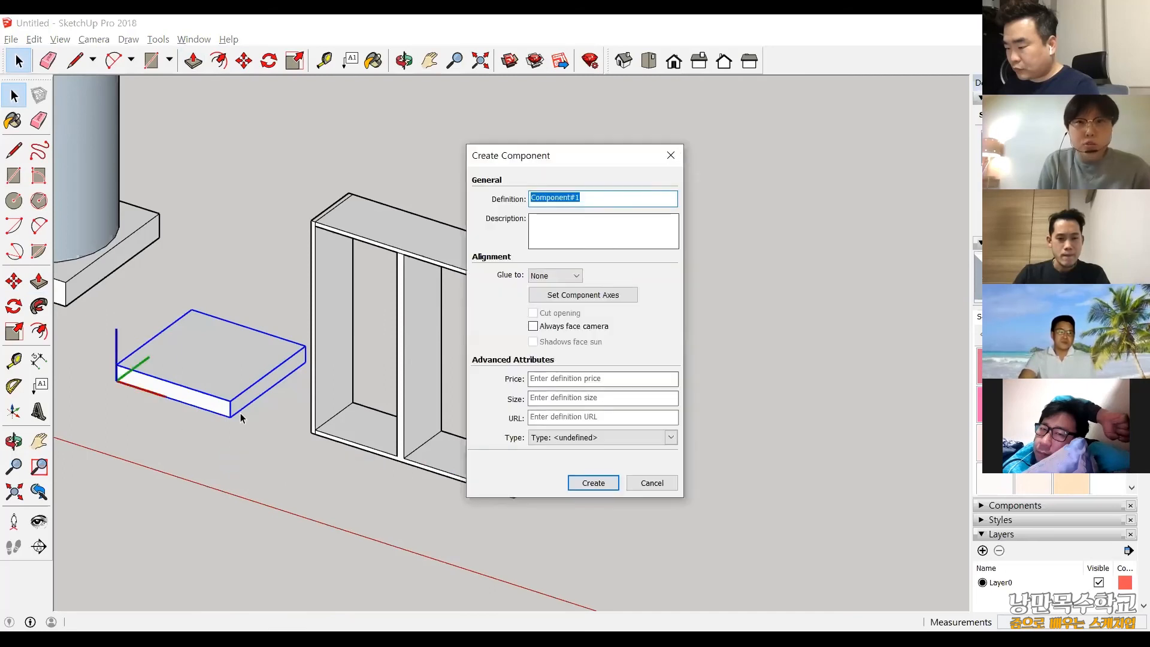
key(Return)
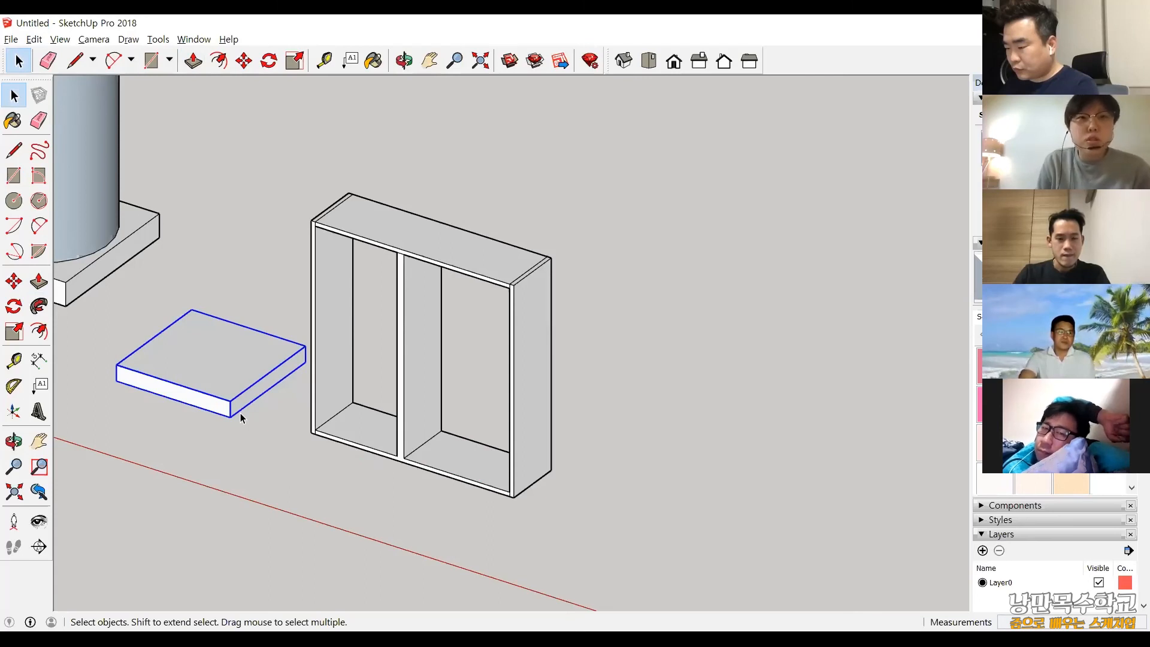
Check which cabinet boards are joined by selecting everything connected to the side board, clear the selection, and pick only that board's inner face.
click(345, 240)
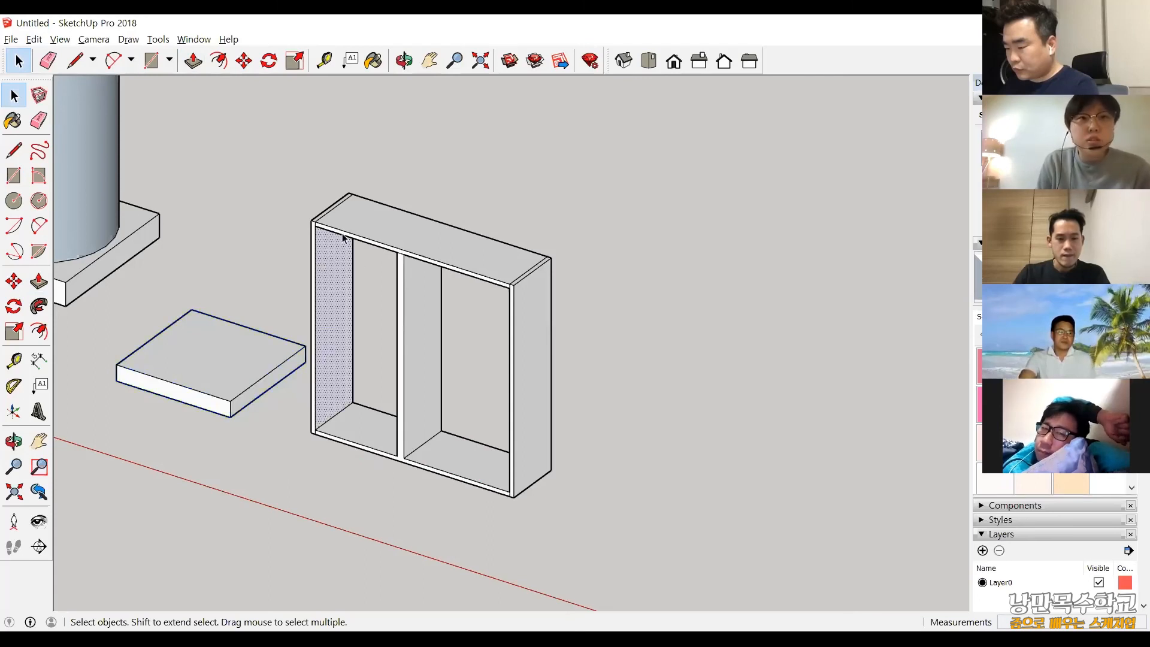
scroll(353, 263, up, 3)
triple_click(341, 267)
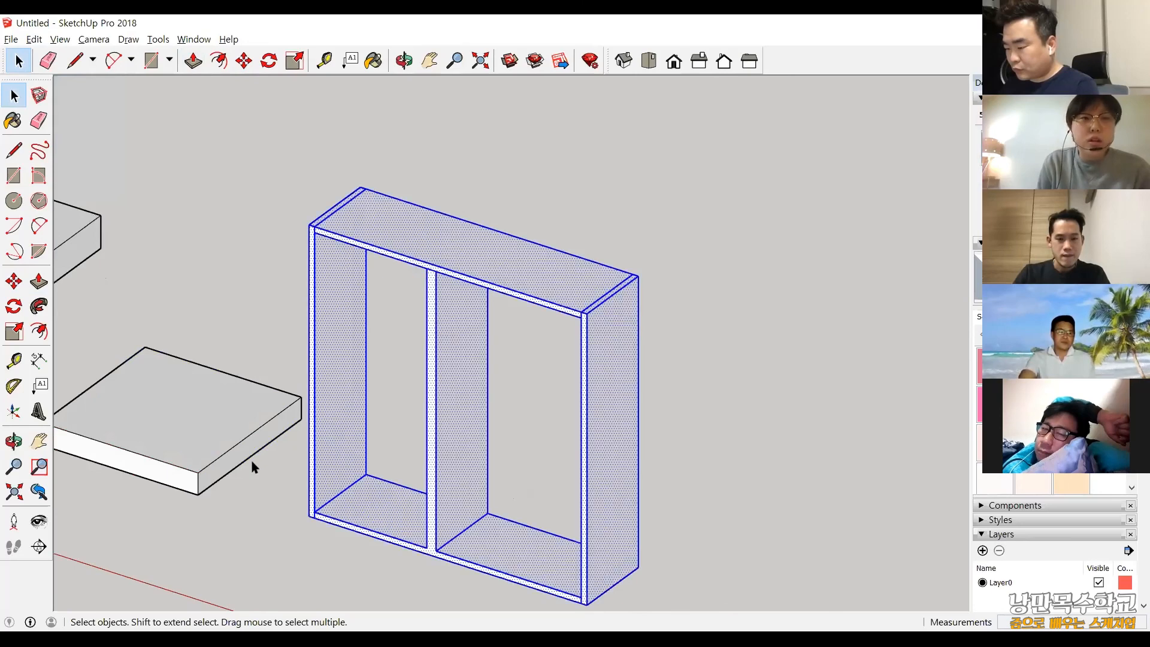
click(251, 467)
scroll(170, 390, down, 3)
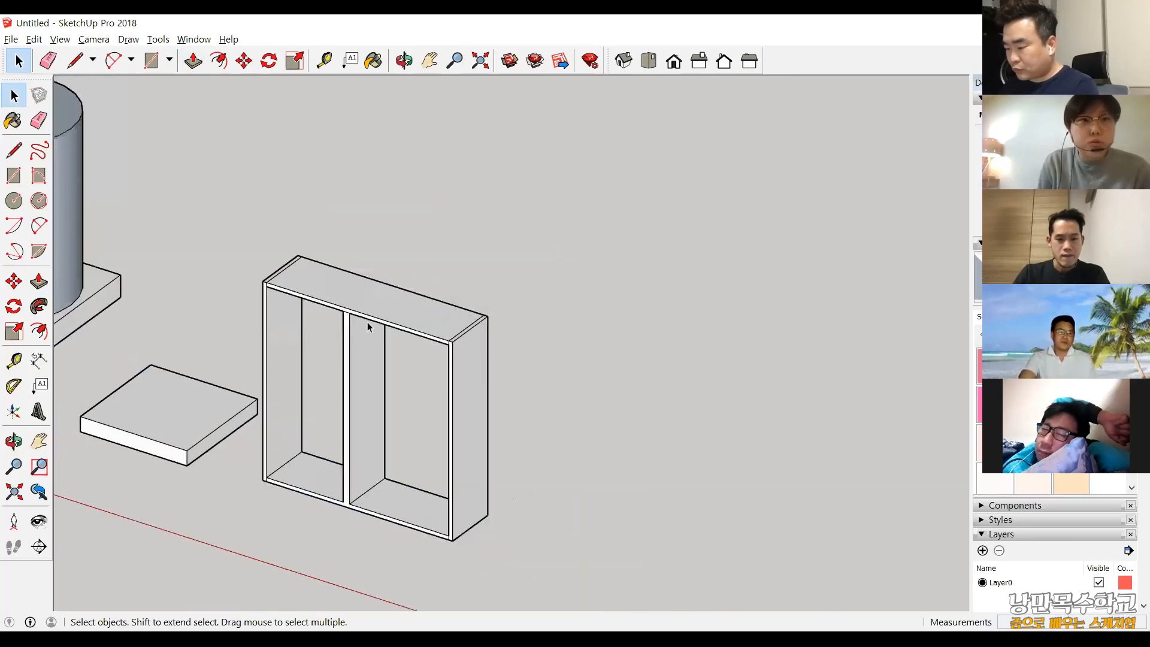
scroll(368, 323, up, 4)
click(349, 361)
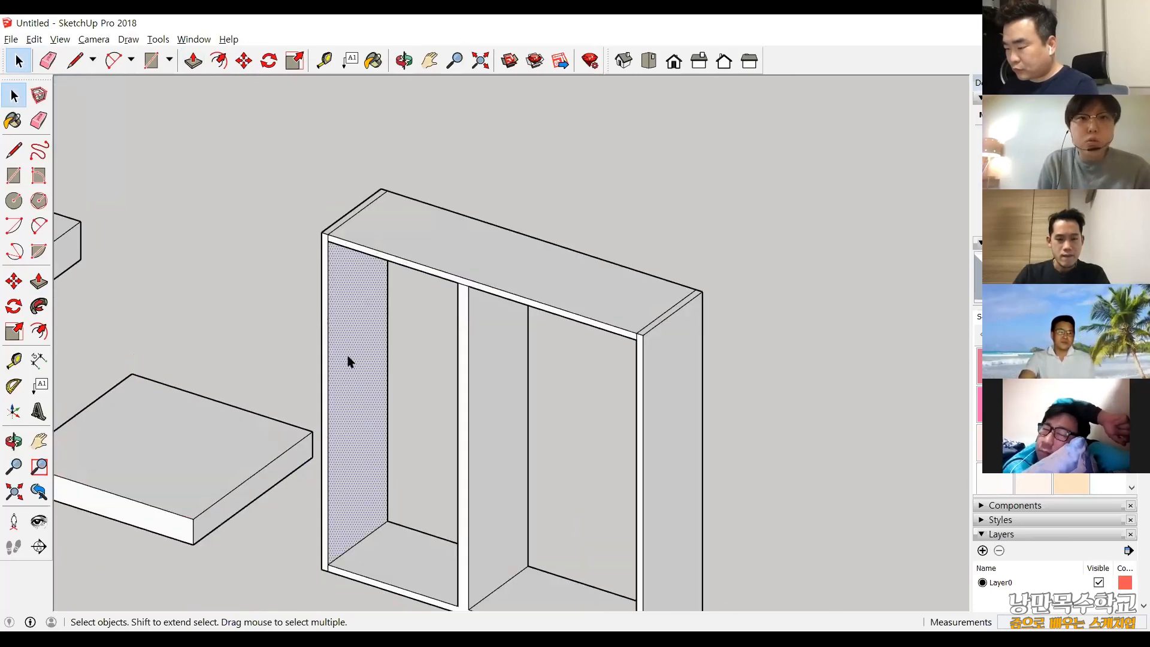
Clear the face selection and examine the cabinet frame alongside the slab and the stove with its bent pipe.
click(419, 343)
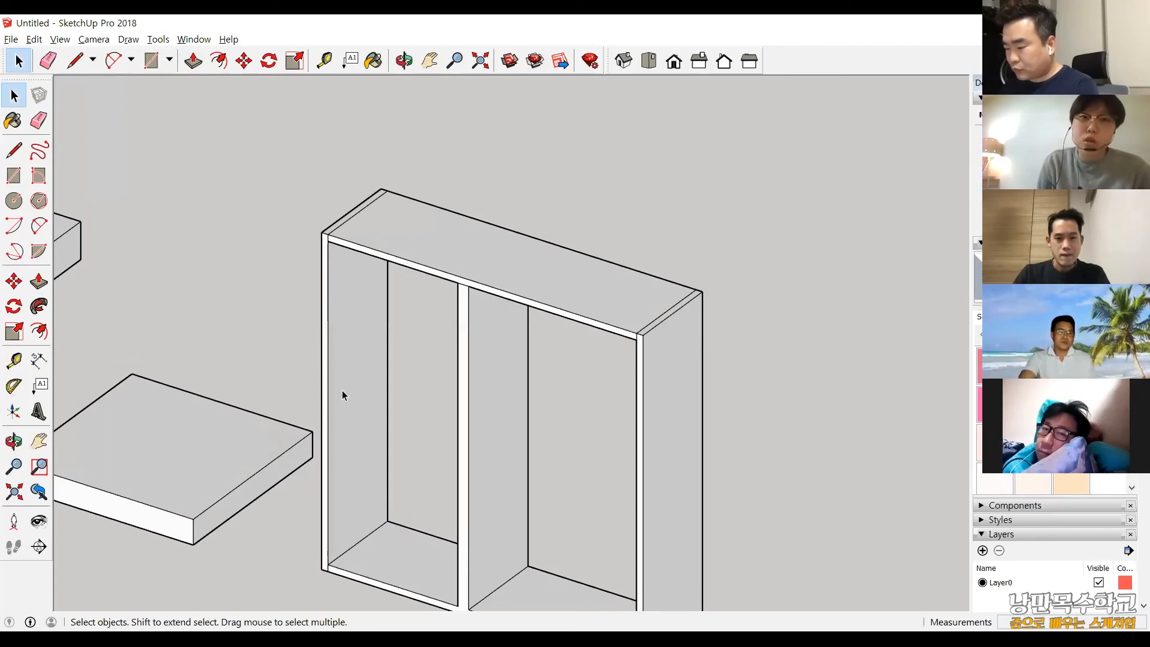
scroll(494, 437, down, 3)
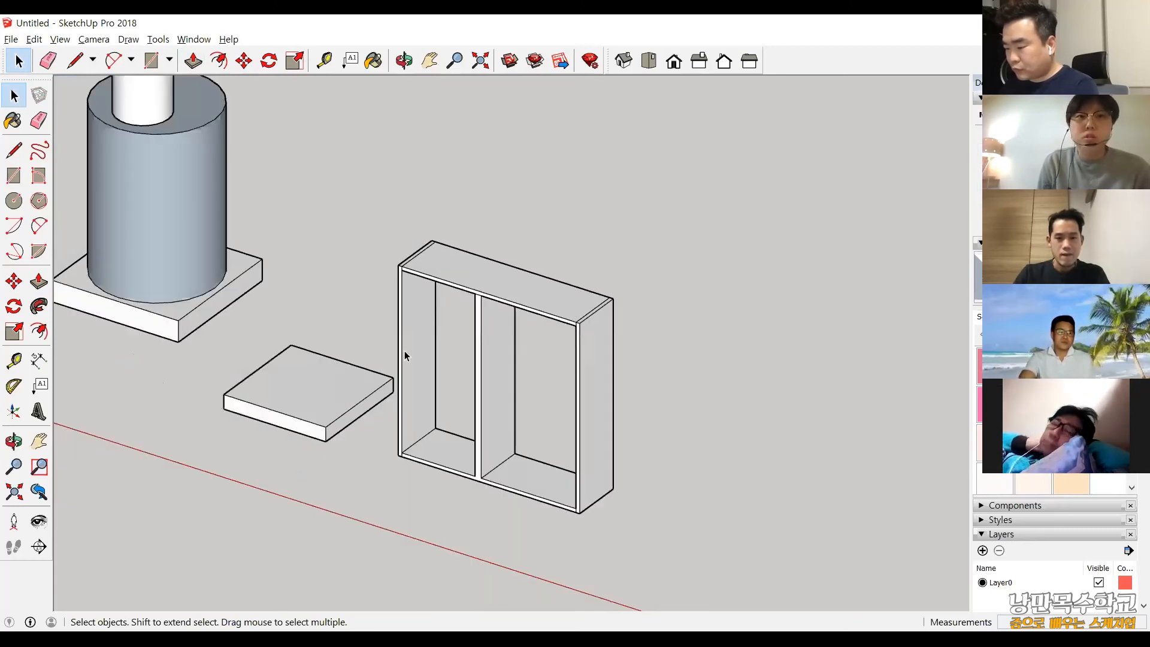
scroll(405, 356, down, 2)
scroll(461, 524, up, 2)
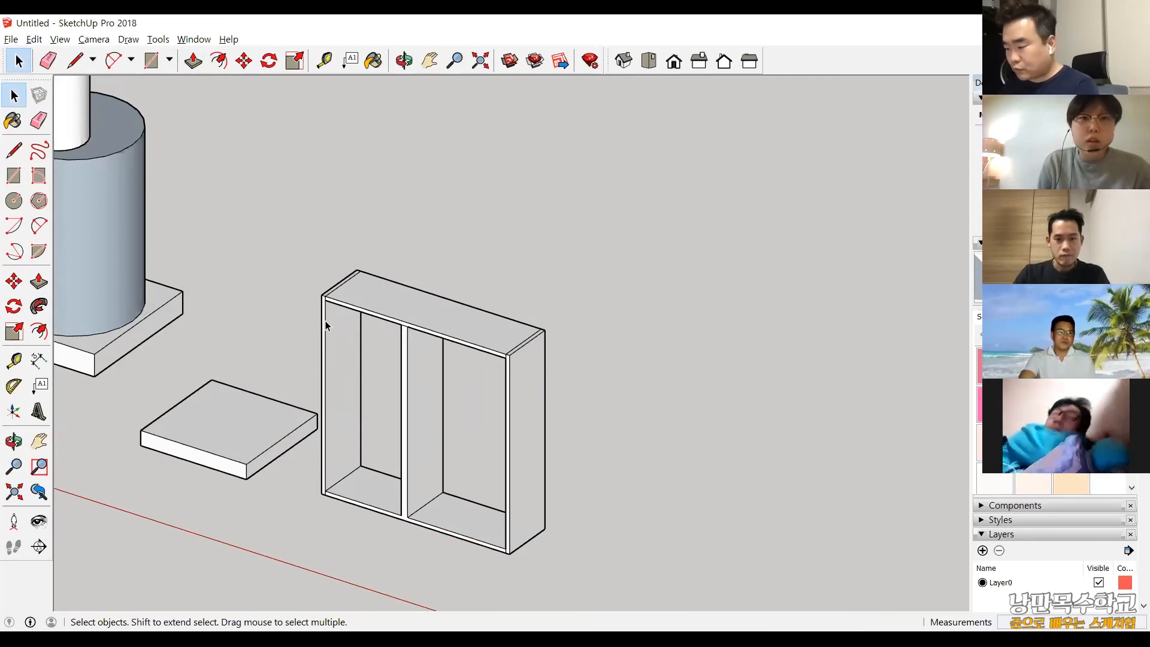
middle_drag(325, 321, 390, 409)
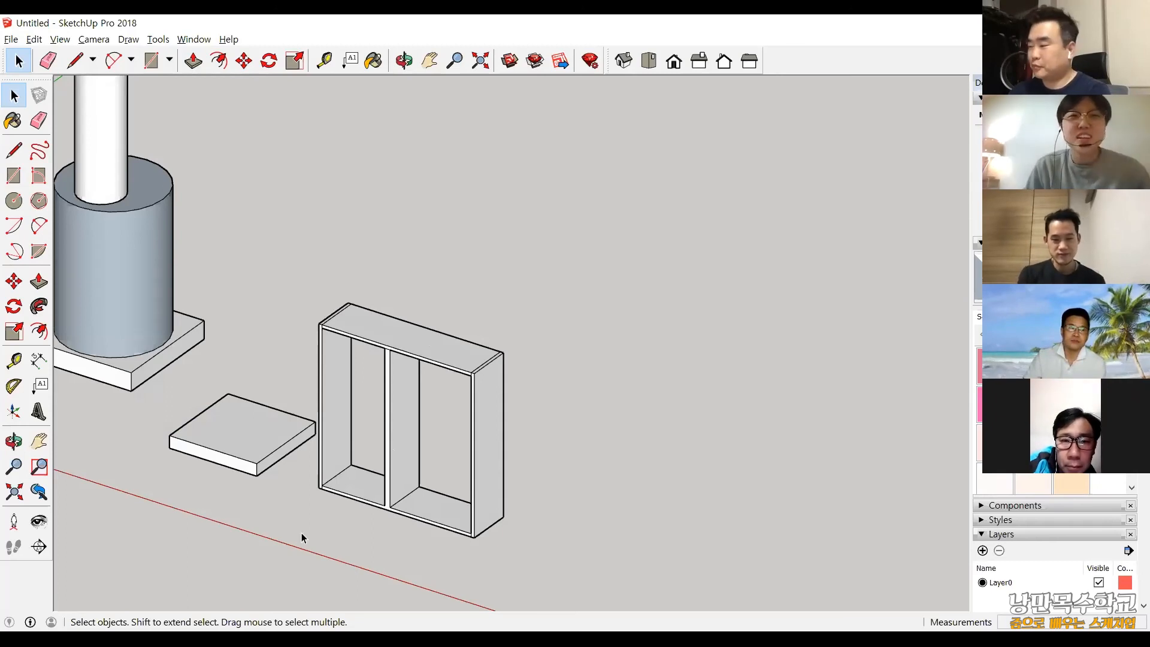
scroll(301, 537, down, 1)
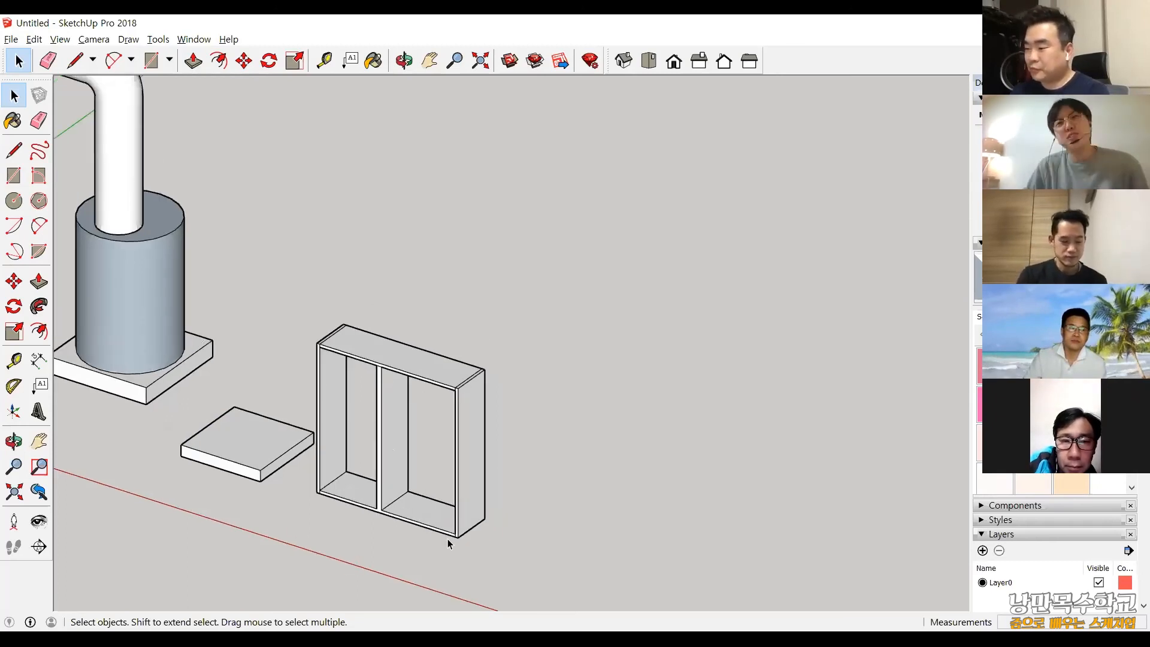
scroll(447, 539, up, 3)
mouse_move(442, 530)
middle_down()
mouse_move(530, 479)
mouse_move(522, 522)
middle_up()
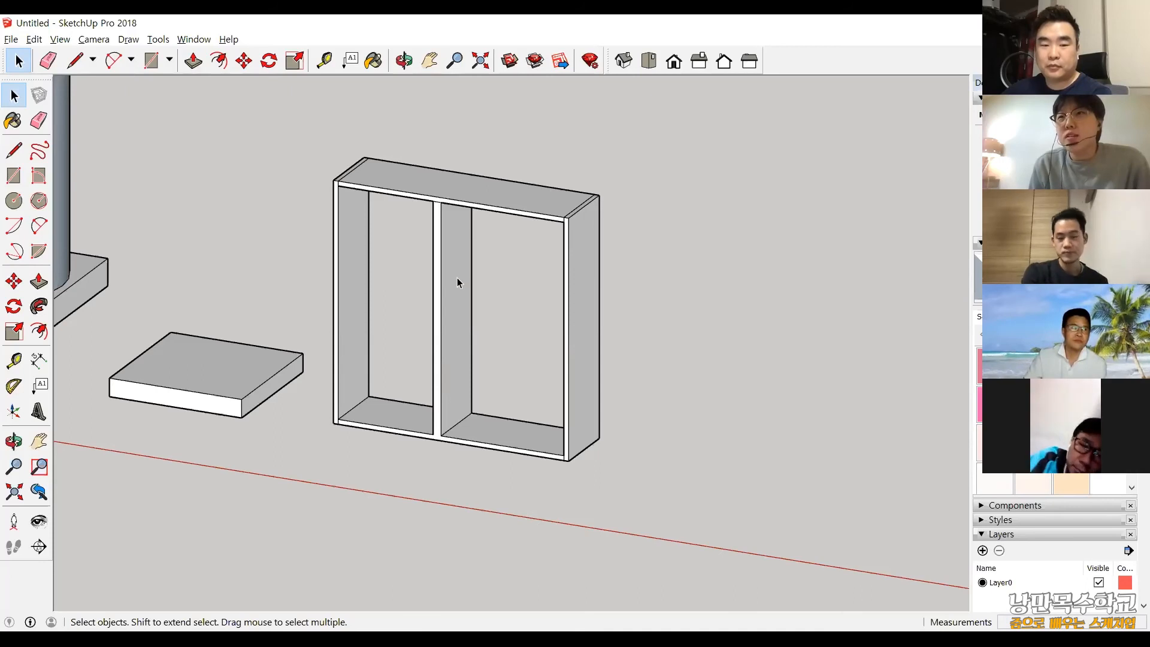
scroll(117, 135, down, 2)
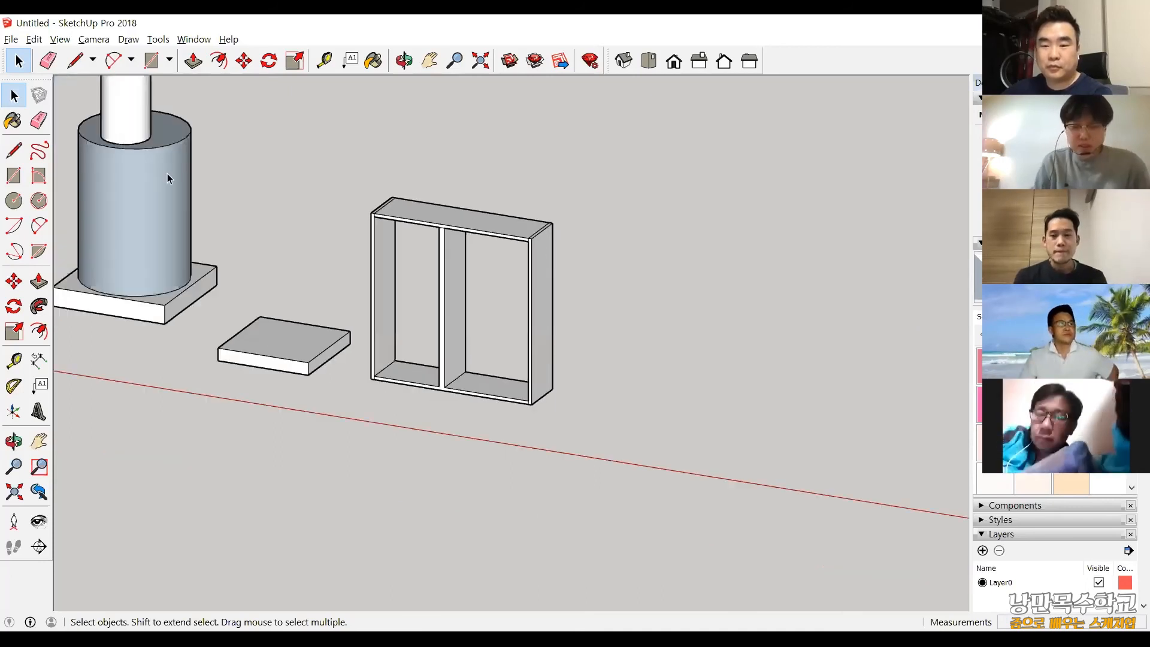
scroll(167, 173, down, 2)
scroll(127, 126, down, 2)
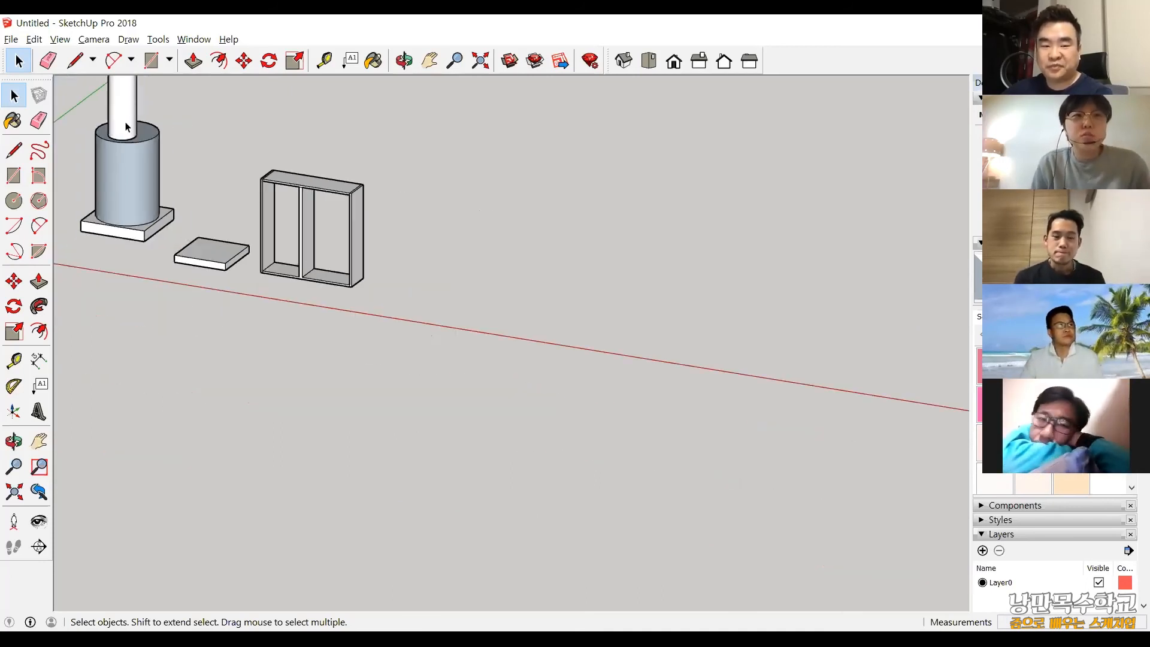
shift+middle_drag(125, 123, 182, 329)
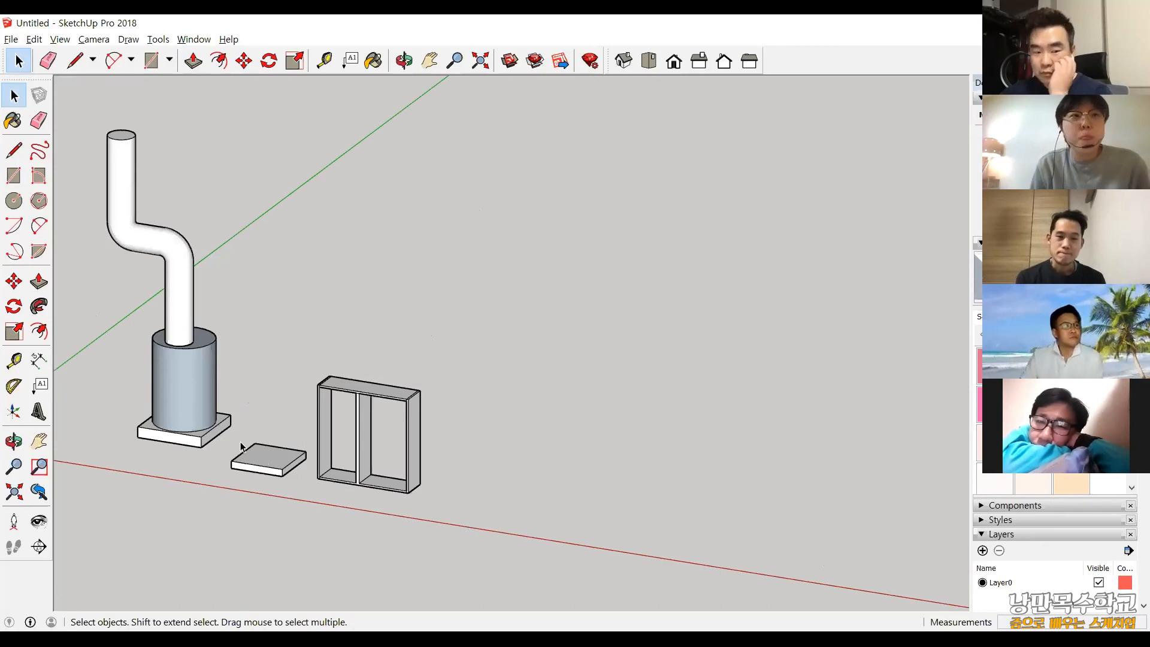
scroll(241, 447, up, 3)
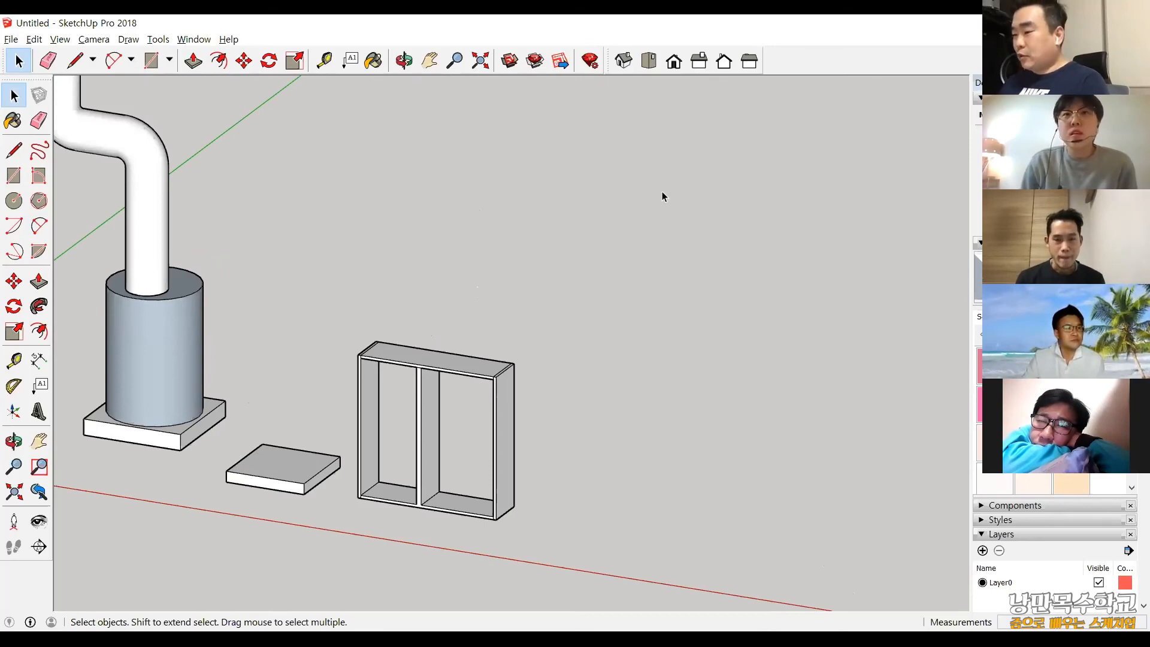
Switch to the isometric view and examine the whole model and the cabinet frame in it.
click(626, 61)
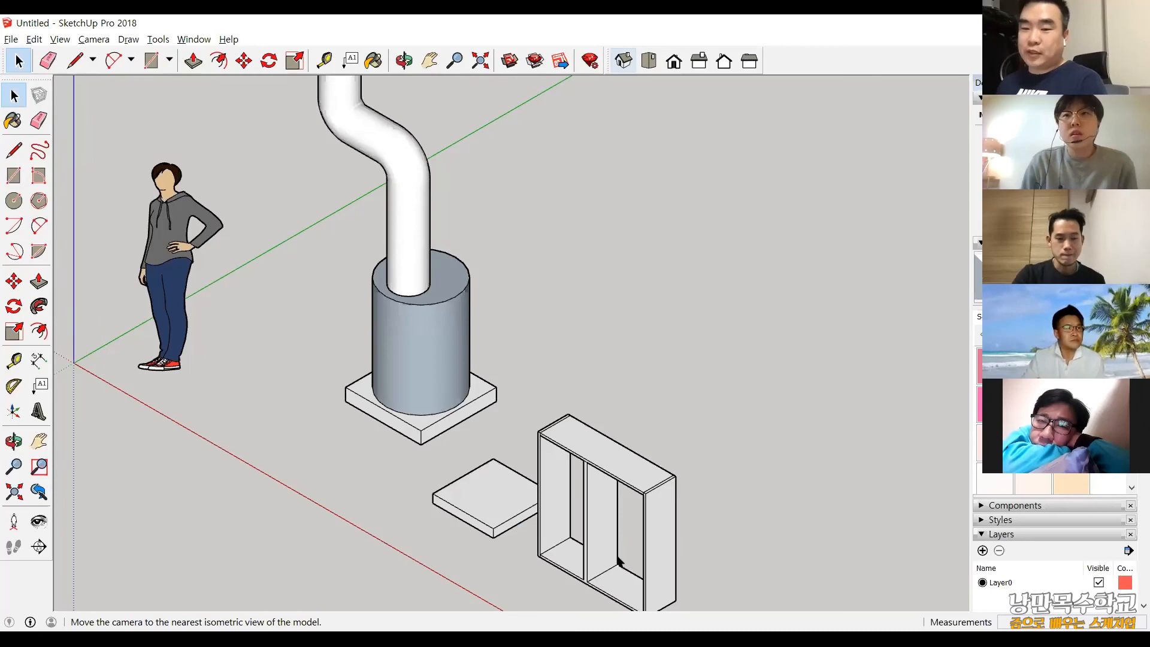
scroll(605, 561, down, 2)
scroll(576, 507, down, 2)
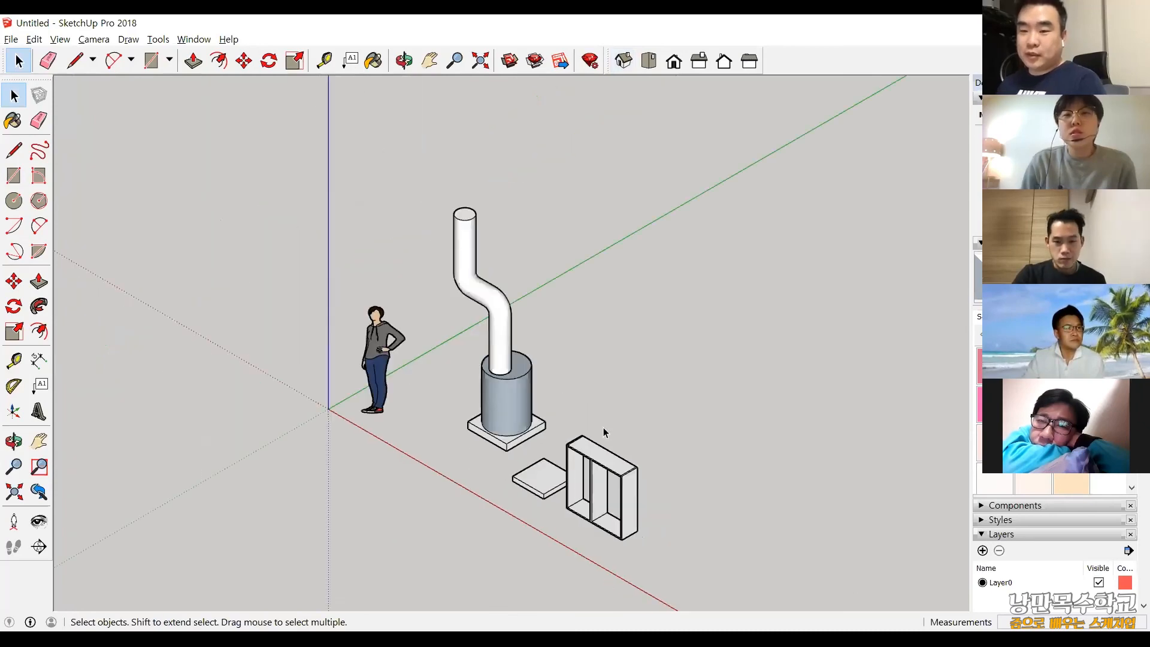
scroll(605, 443, up, 4)
scroll(606, 455, down, 3)
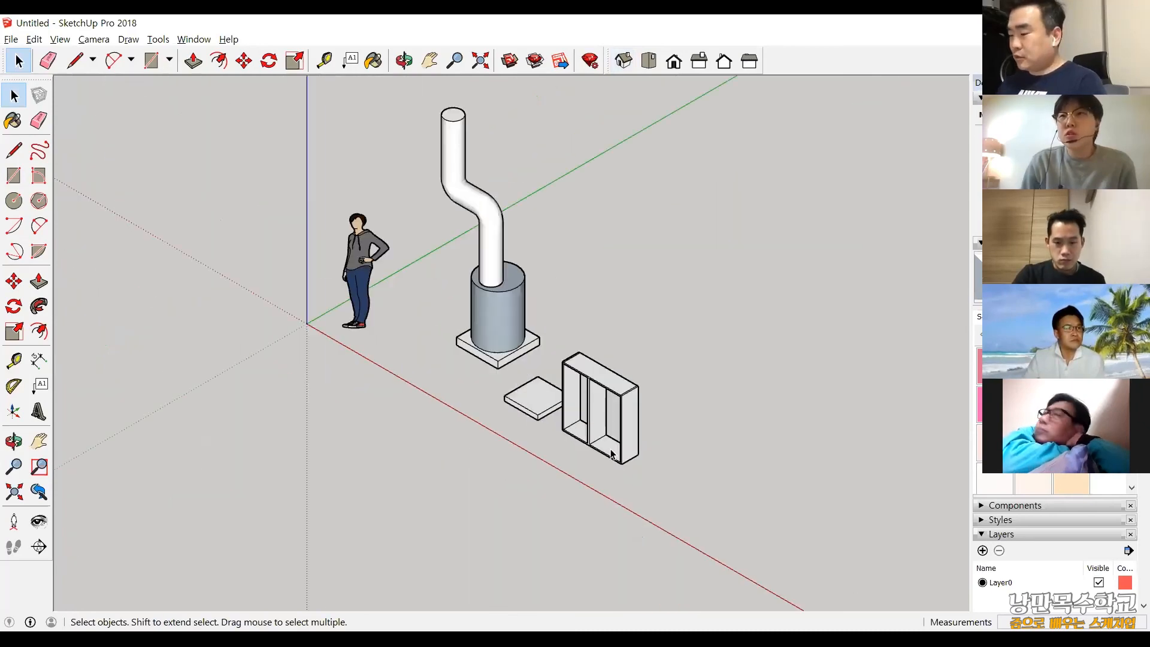
scroll(613, 425, up, 4)
scroll(503, 492, down, 1)
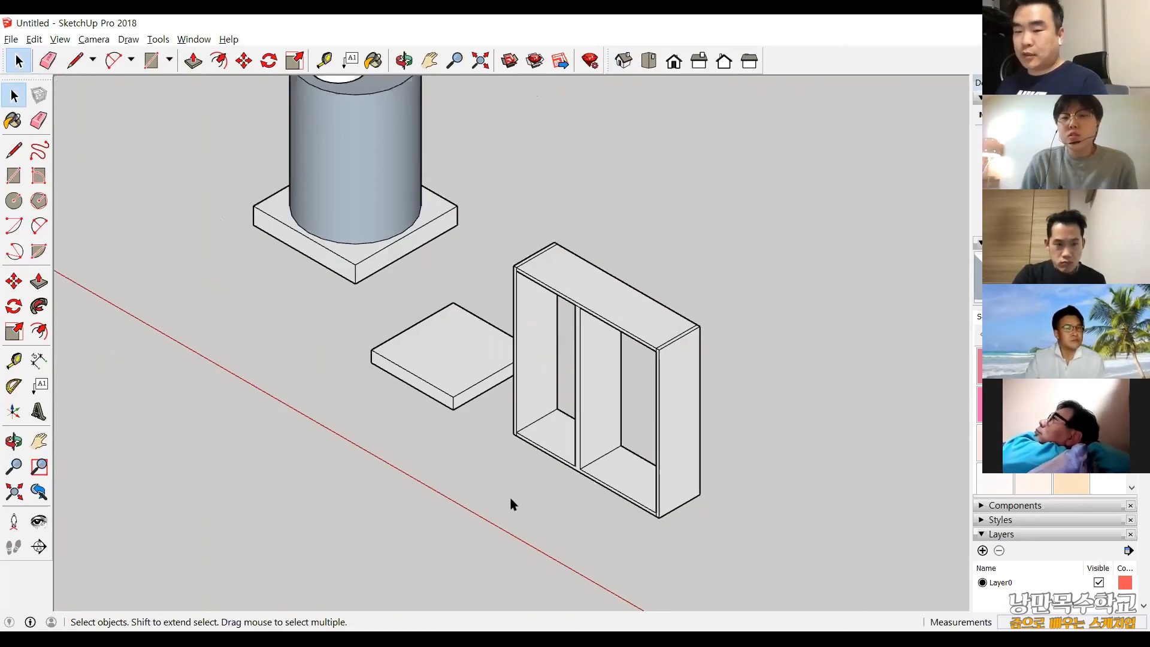
scroll(499, 496, down, 1)
Orbit around the cabinet frame to examine it from several angles, returning to the Select tool.
middle_drag(496, 492, 501, 462)
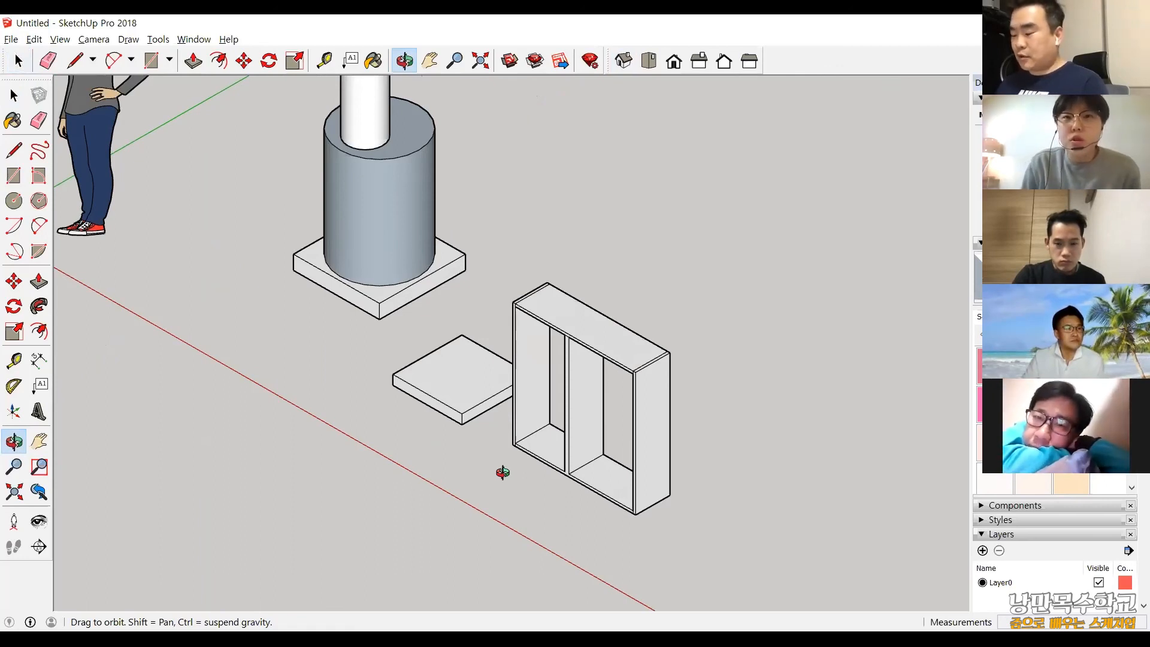
mouse_move(272, 434)
mouse_down()
mouse_move(661, 435)
mouse_move(40, 386)
mouse_up()
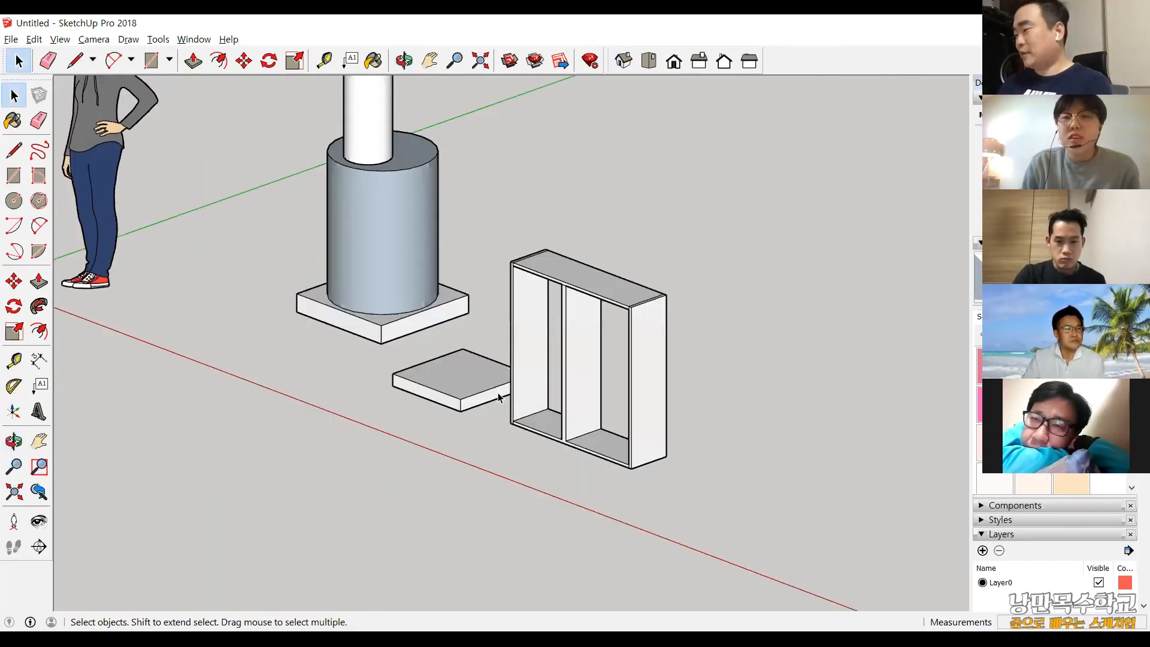
click(13, 441)
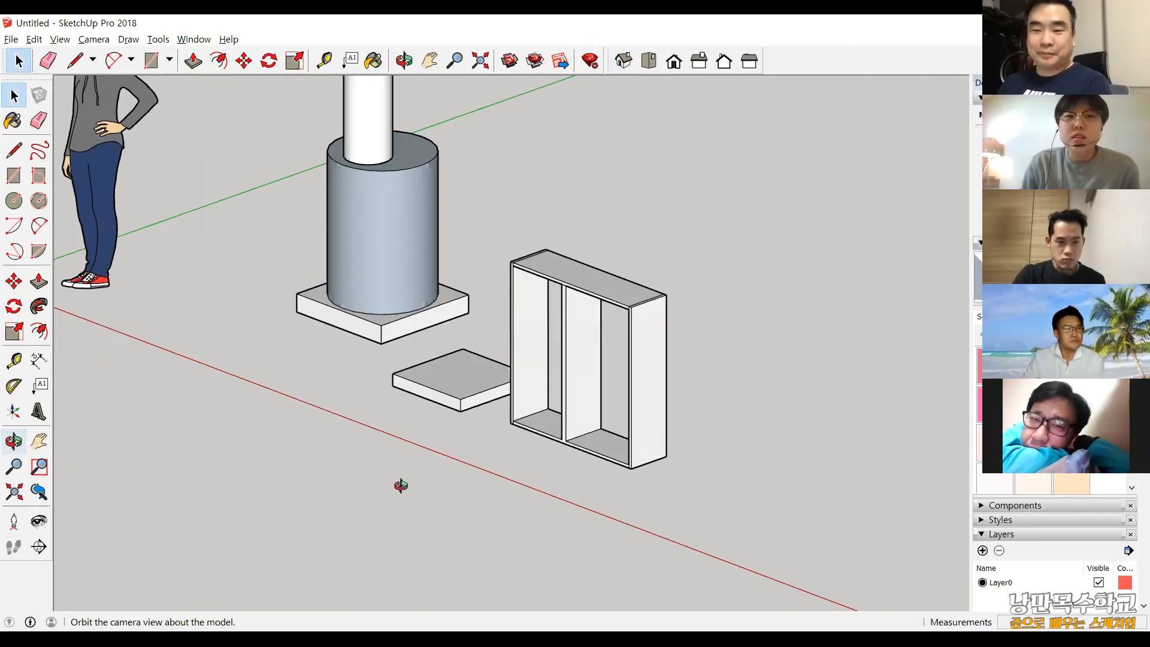
drag(514, 508, 113, 511)
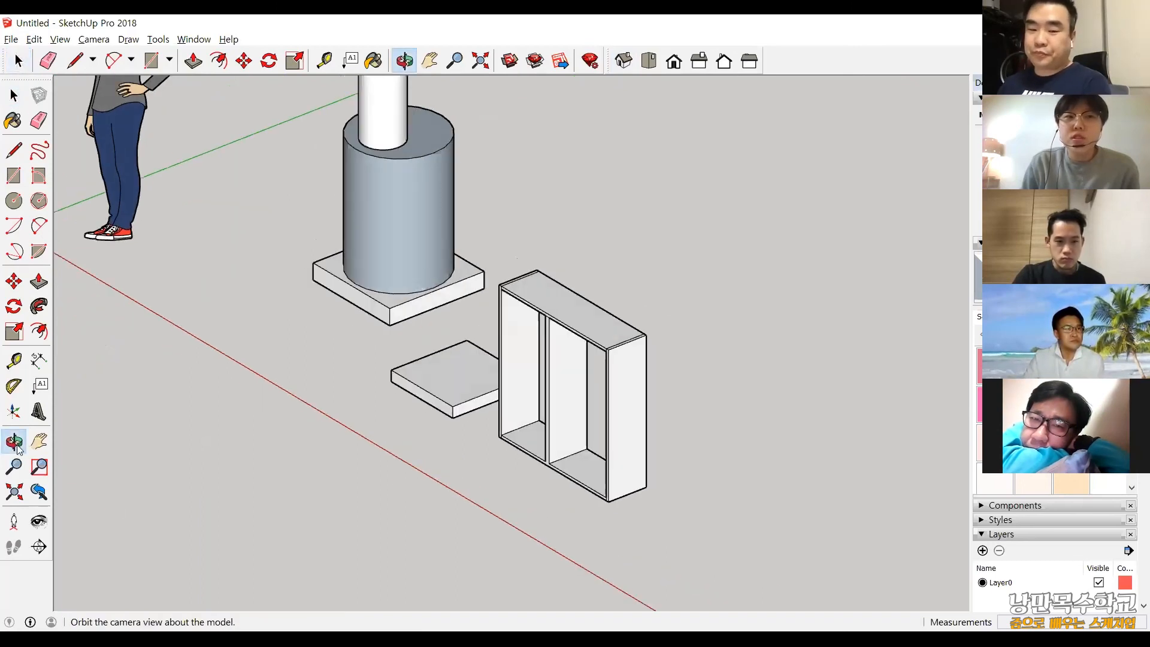
mouse_move(597, 520)
mouse_down()
mouse_move(752, 524)
mouse_move(527, 528)
mouse_up()
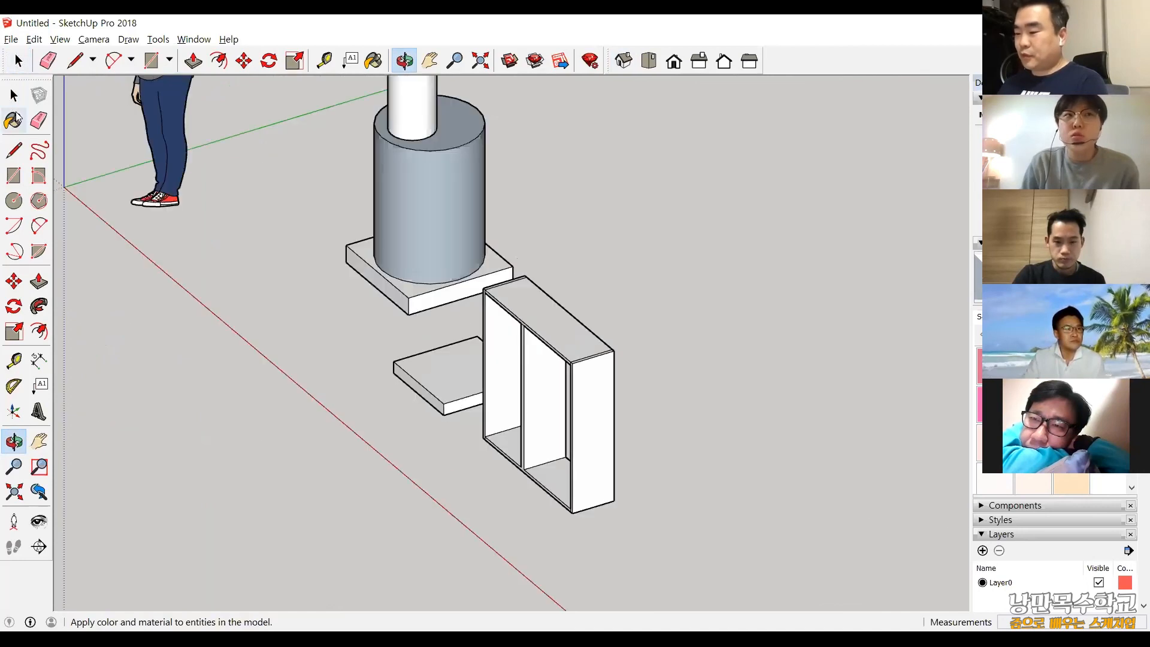
key(space)
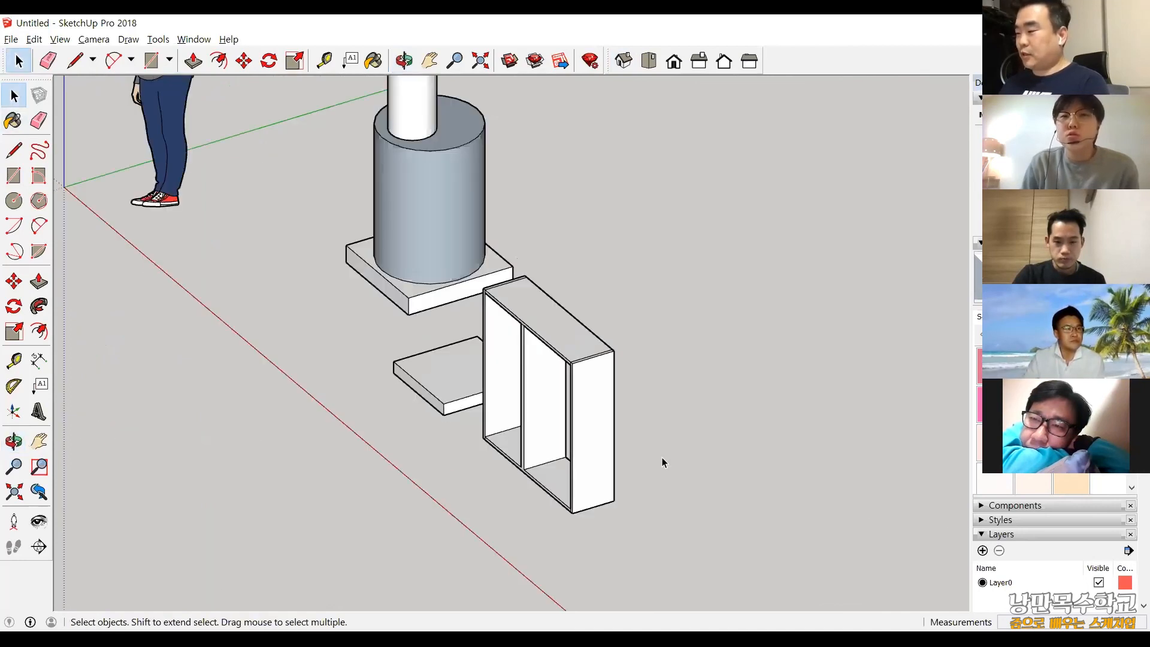
scroll(663, 457, down, 5)
middle_drag(662, 458, 541, 416)
scroll(689, 389, down, 3)
scroll(608, 437, up, 3)
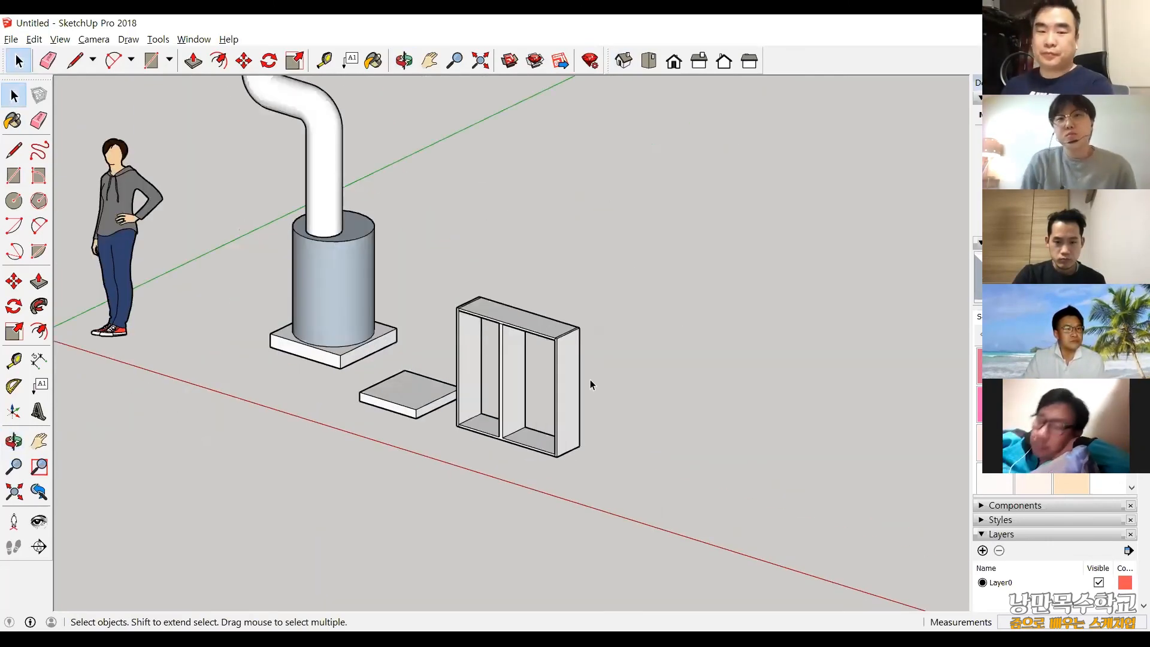